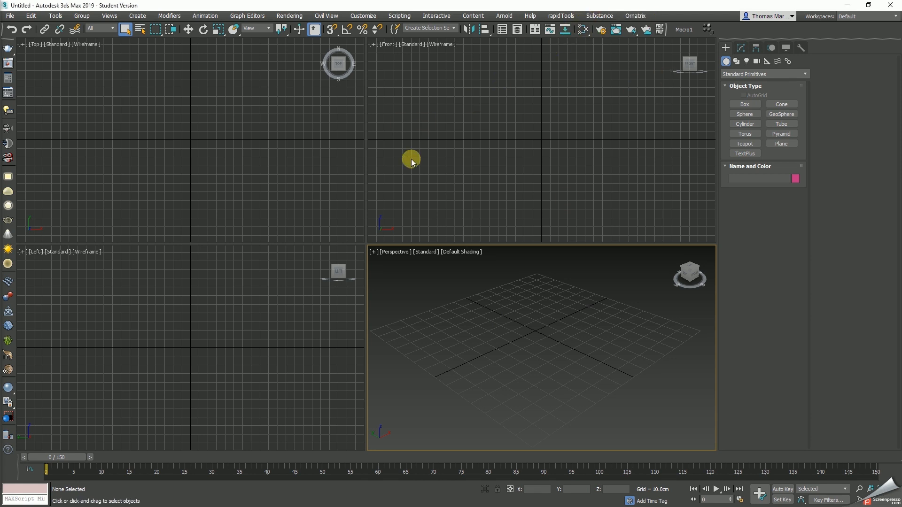
# Open the Material Editor and switch it to the Compact Material Editor.
pyautogui.click(583, 31)
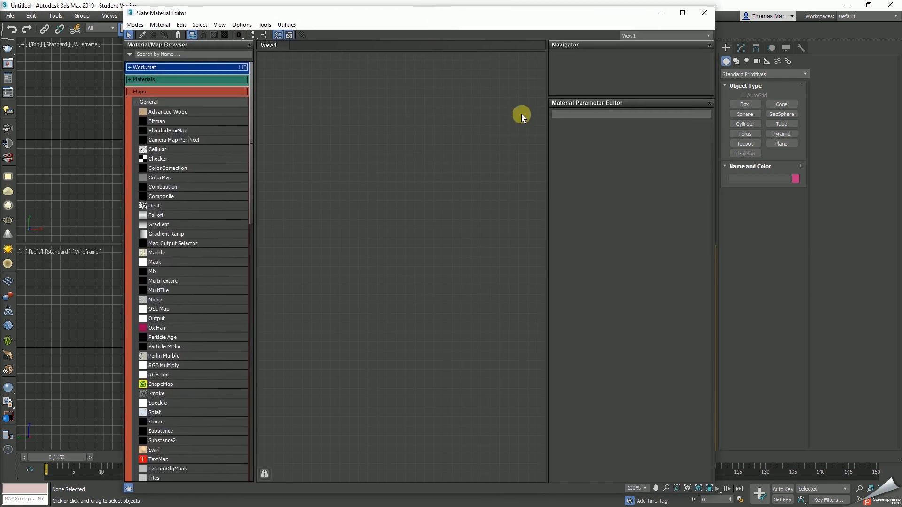
pyautogui.moveTo(537, 17)
pyautogui.mouseDown()
pyautogui.moveTo(470, 19)
pyautogui.moveTo(530, 17)
pyautogui.mouseUp()
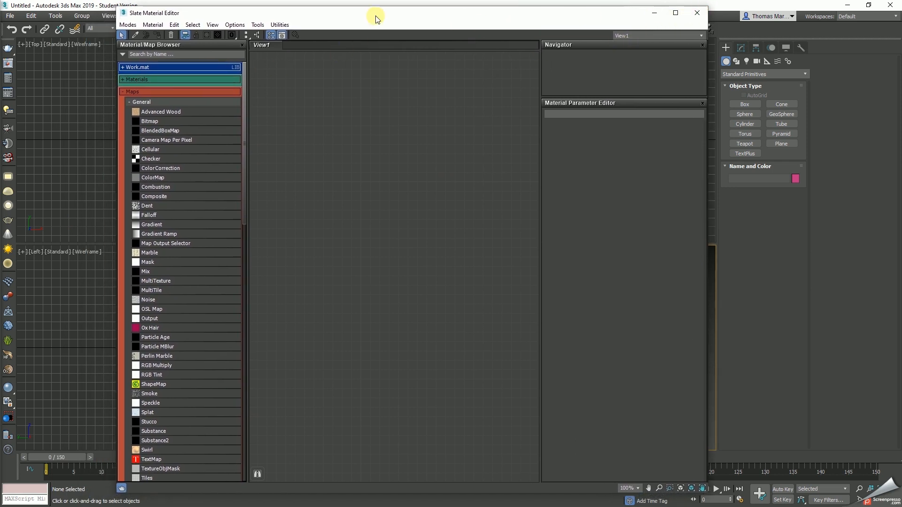
pyautogui.click(130, 24)
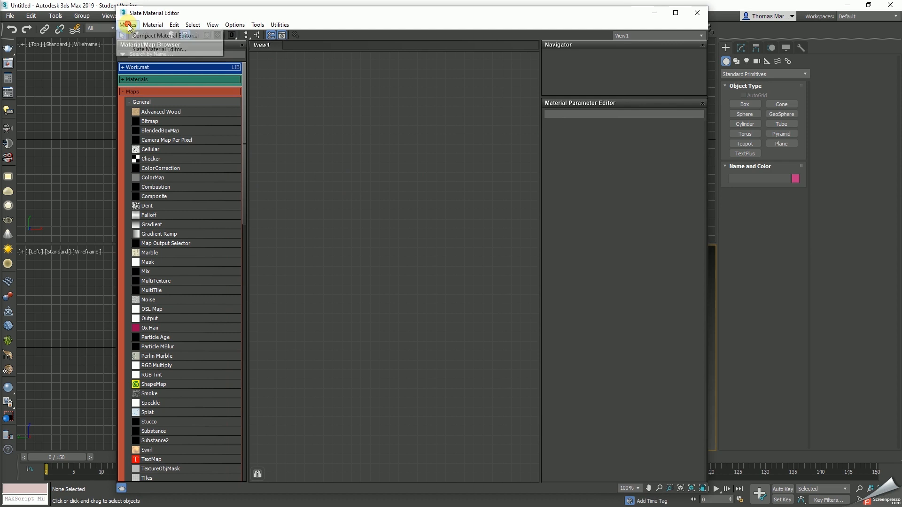
pyautogui.click(159, 37)
pyautogui.click(193, 142)
pyautogui.moveTo(218, 141); pyautogui.dragTo(376, 34)
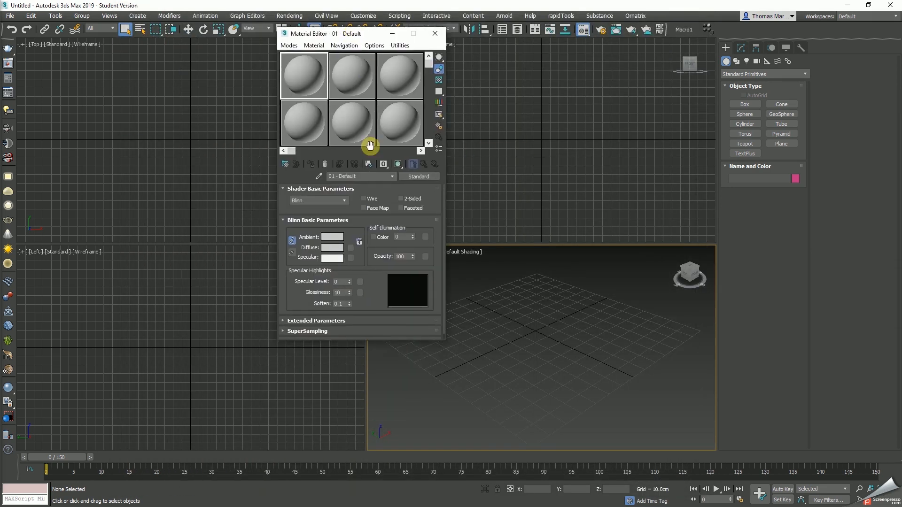
# Lengthen the compact editor, examine the Maps settings of the first sample material, and close the editor.
pyautogui.moveTo(393, 341); pyautogui.dragTo(413, 447)
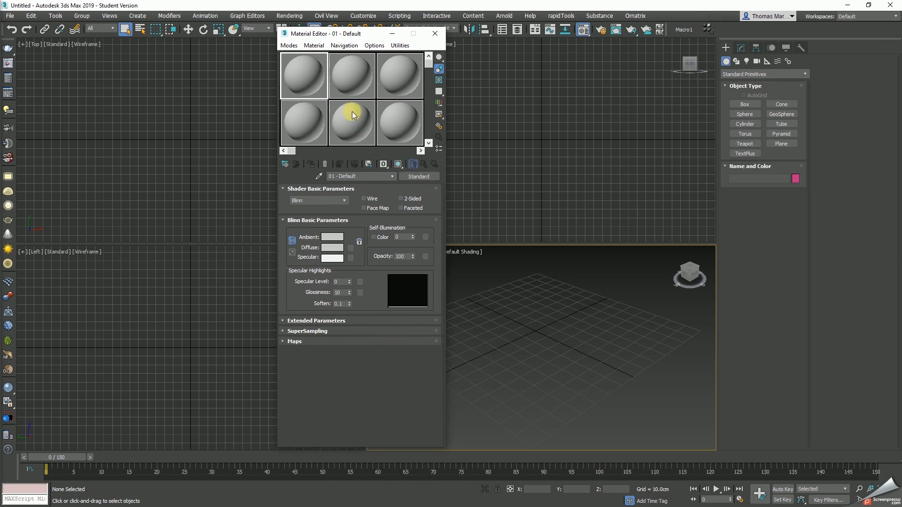
pyautogui.moveTo(290, 151)
pyautogui.mouseDown()
pyautogui.moveTo(383, 157)
pyautogui.moveTo(286, 155)
pyautogui.mouseUp()
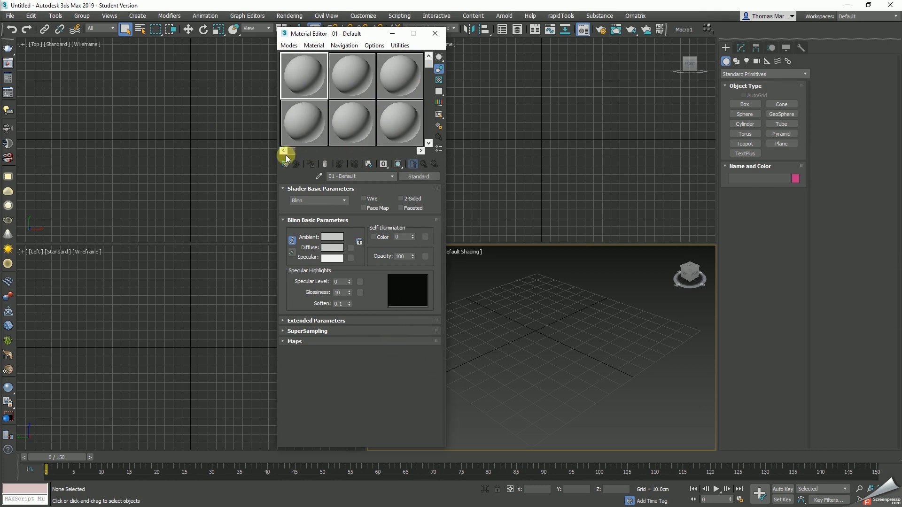
pyautogui.click(308, 341)
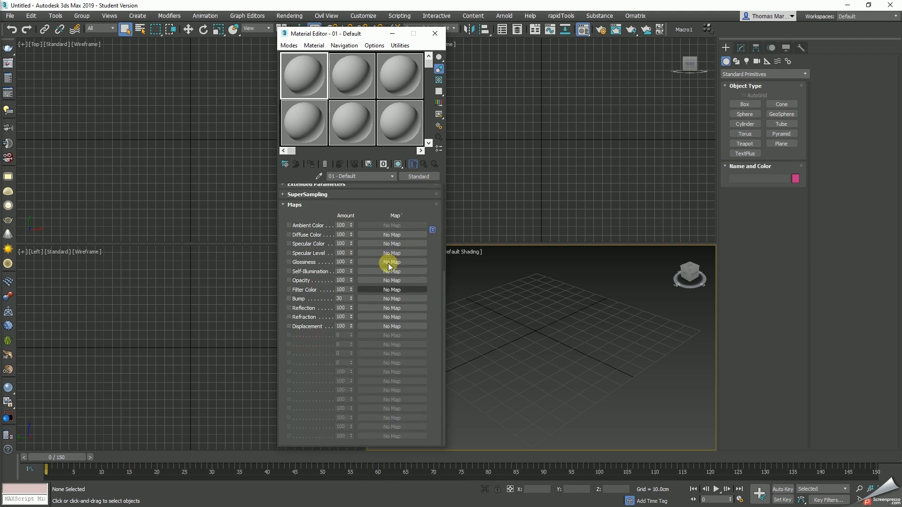
pyautogui.click(299, 205)
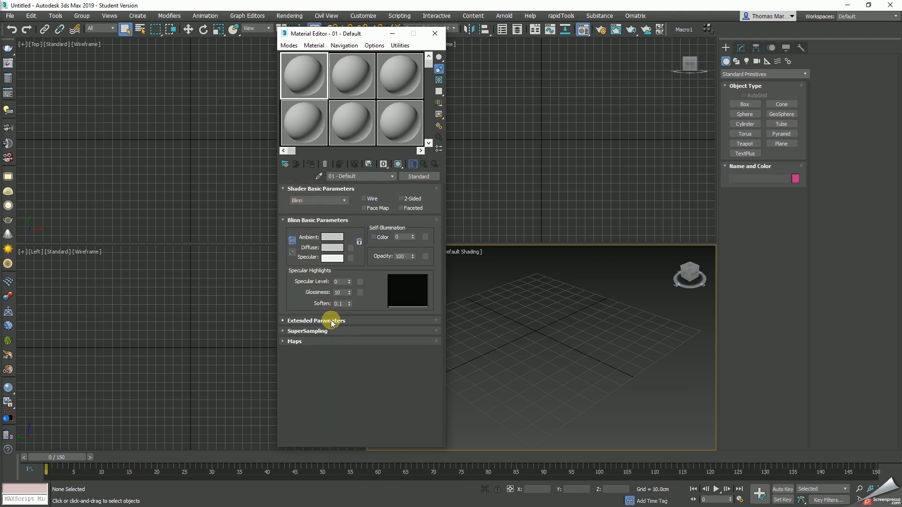
pyautogui.click(436, 34)
# Reopen the Slate Material Editor maximized and widen its Material/Map Browser.
pyautogui.moveTo(583, 29); pyautogui.dragTo(585, 58)
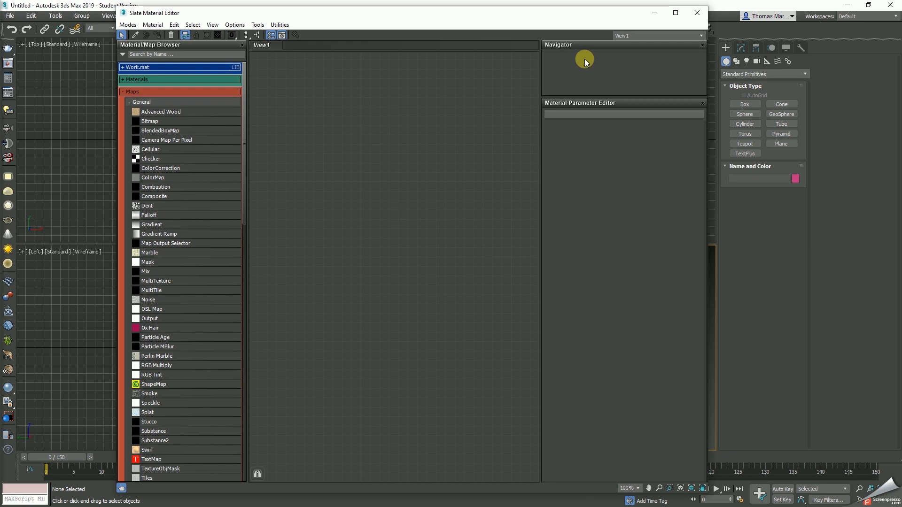
pyautogui.moveTo(618, 17); pyautogui.dragTo(561, 18)
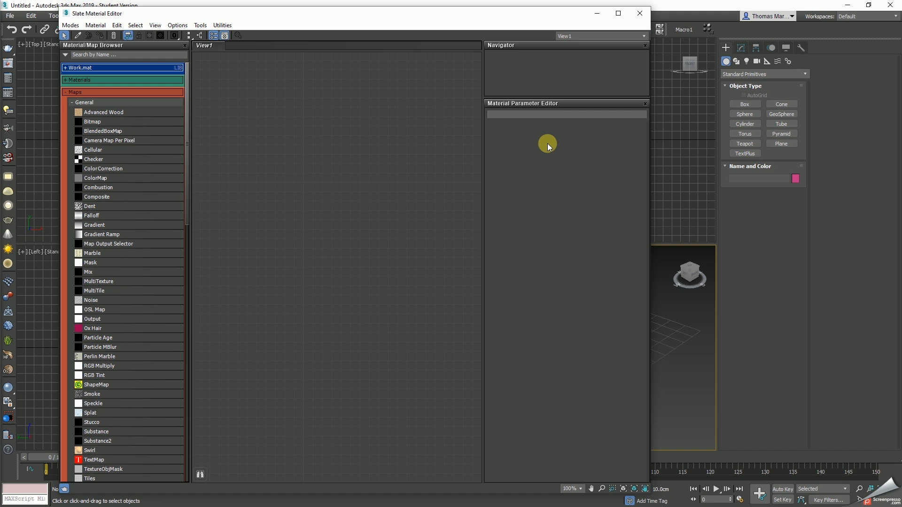
pyautogui.click(618, 14)
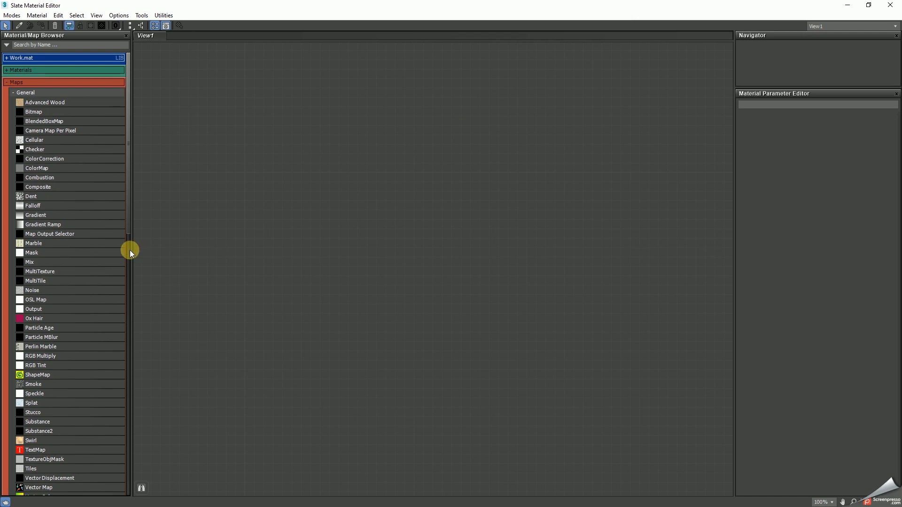
pyautogui.moveTo(130, 250); pyautogui.dragTo(163, 249)
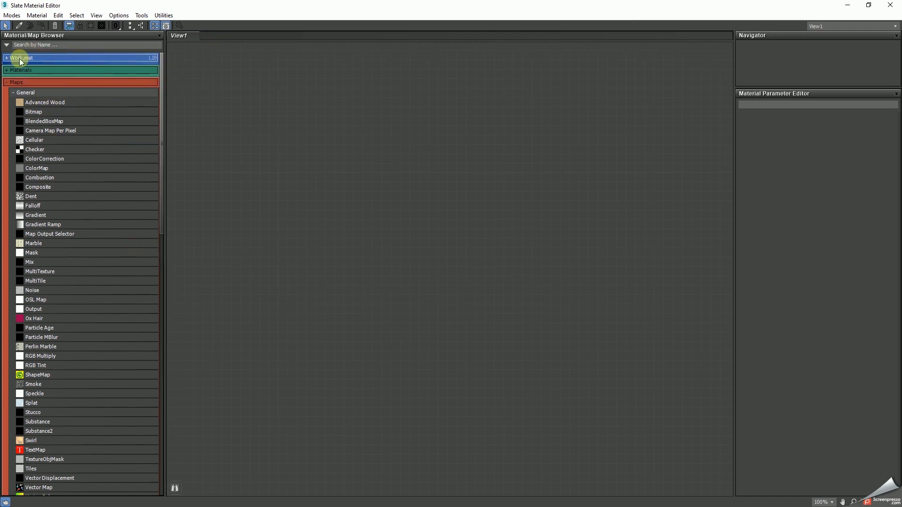
# Collapse the Maps, Scene Materials and Sample Slots groups in the browser and expand the Materials group.
pyautogui.click(39, 83)
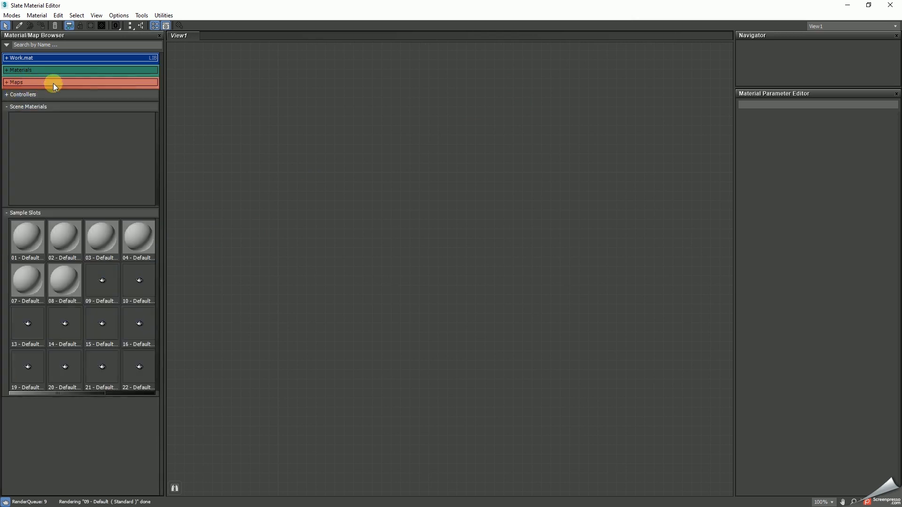
pyautogui.click(26, 106)
pyautogui.click(38, 119)
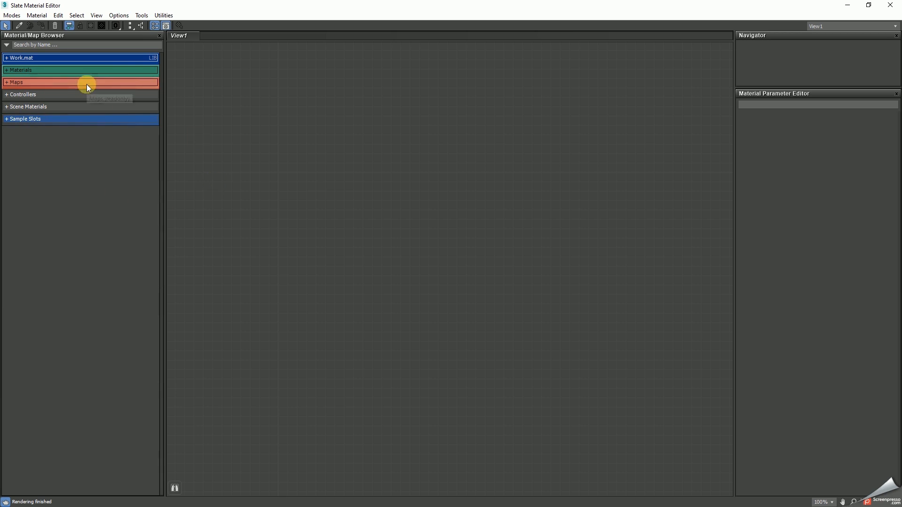
pyautogui.click(62, 59)
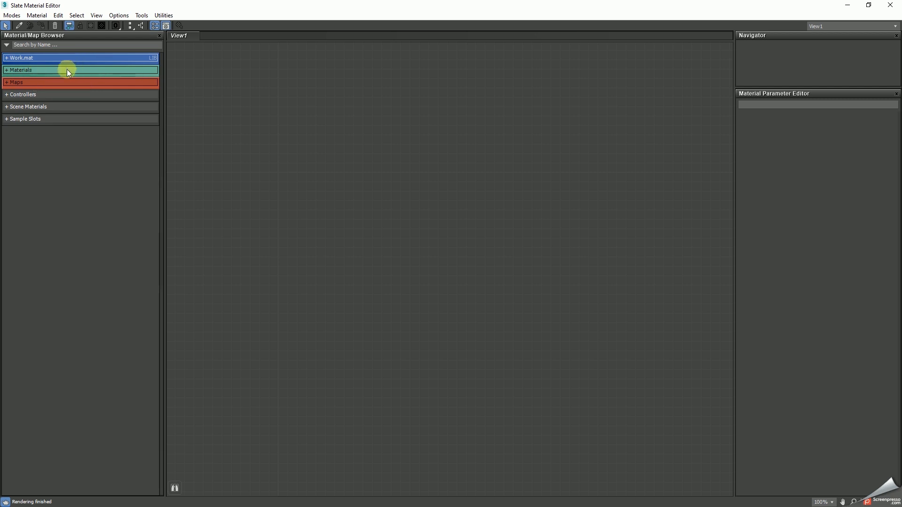
pyautogui.click(22, 70)
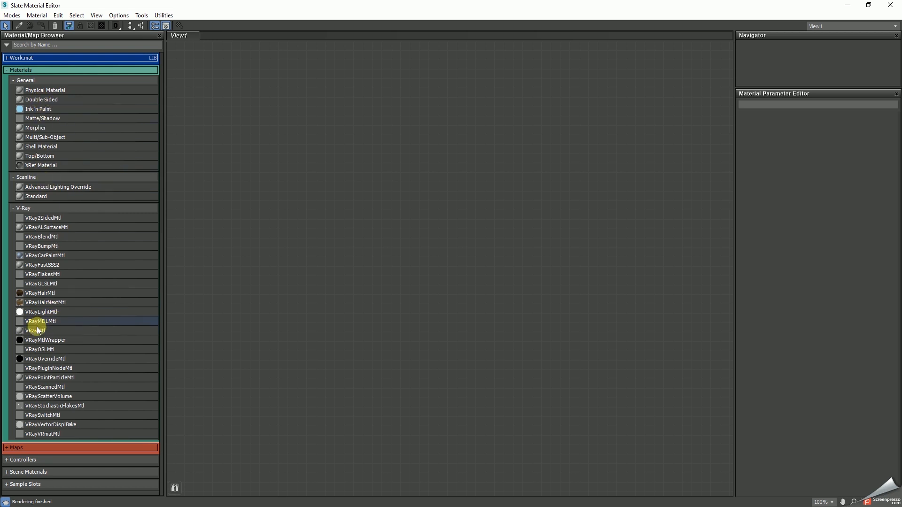
# Look over the Standard, VRayMtl, VRayLightMtl, VRayBlendMtl and VRay2SidedMtl material types in the browser.
pyautogui.click(35, 197)
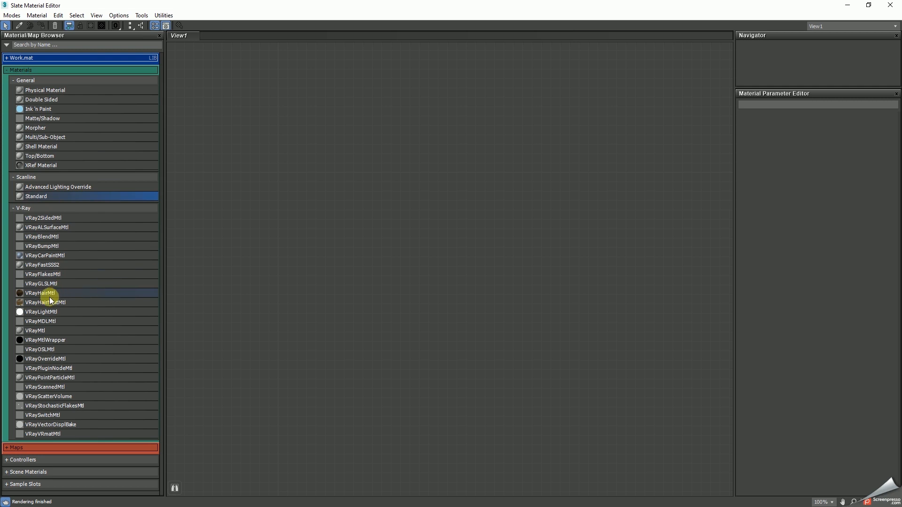
pyautogui.click(37, 331)
pyautogui.click(50, 312)
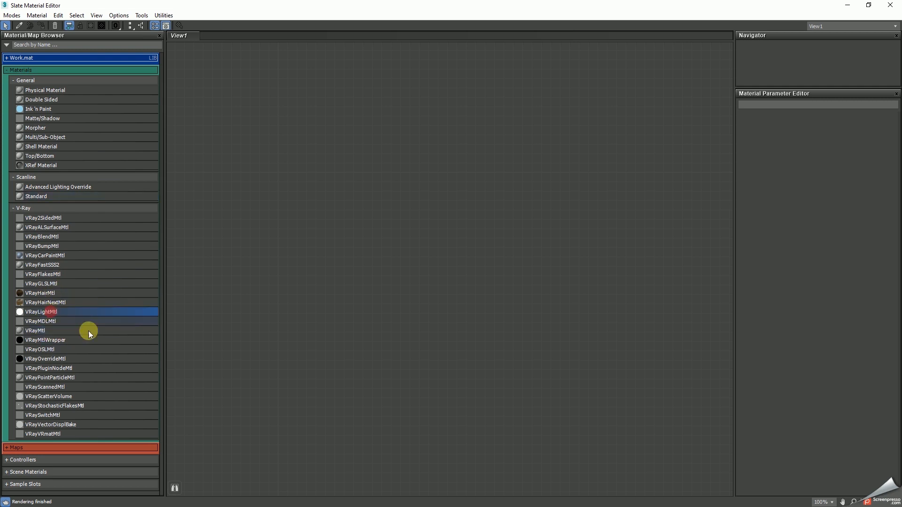
pyautogui.click(51, 237)
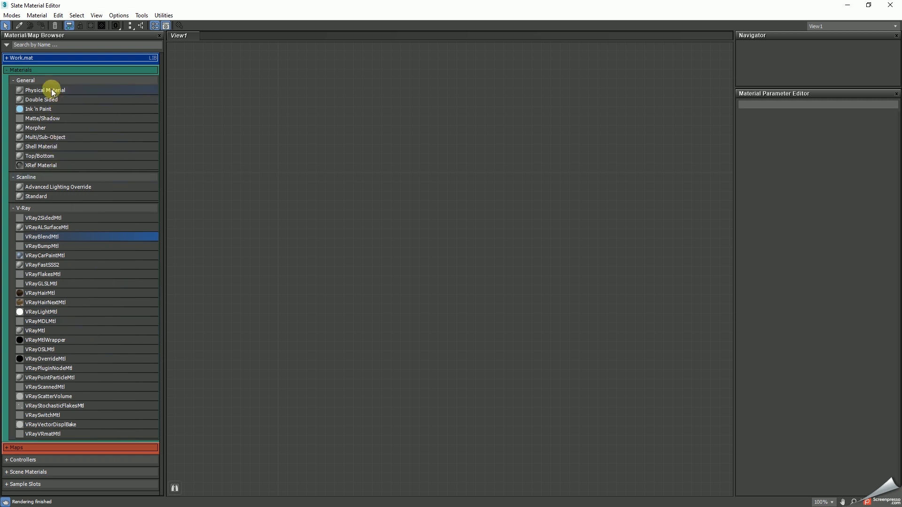
pyautogui.click(53, 218)
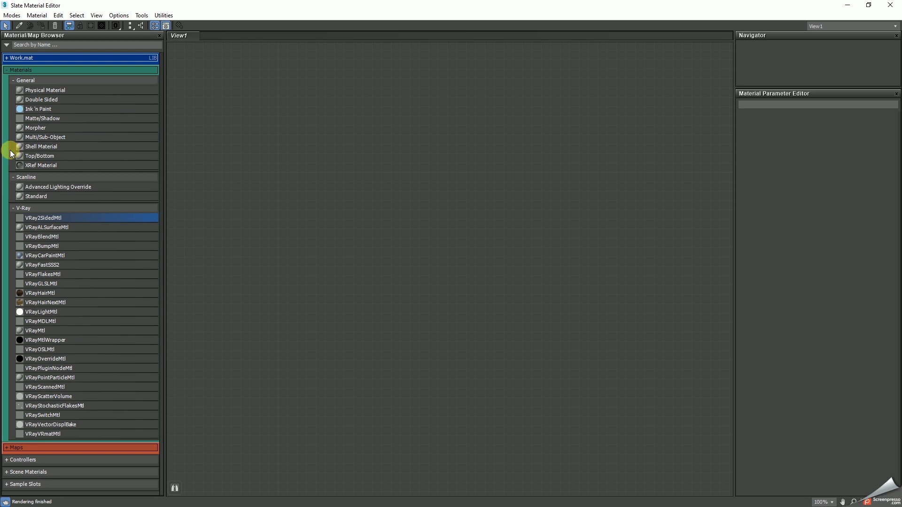
# Add a Multi/Sub-Object material node to View1 and position it in the upper part of the view.
pyautogui.click(38, 137)
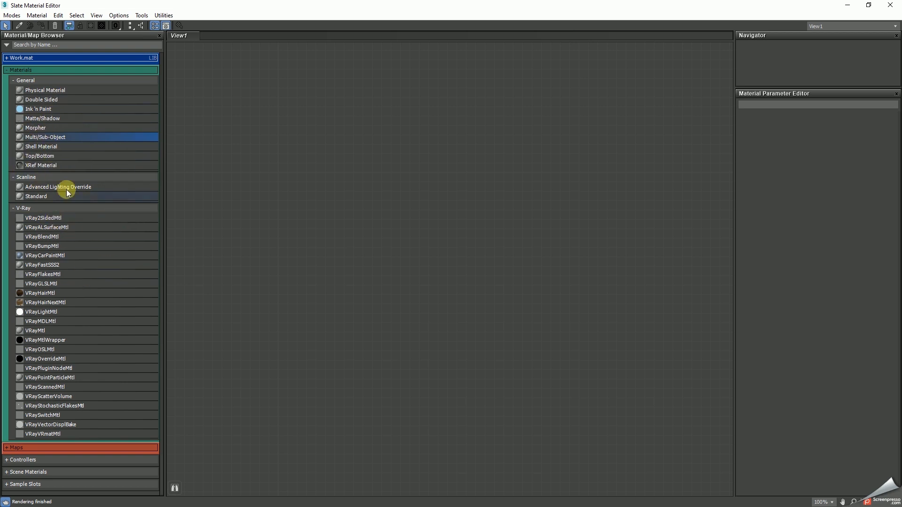
pyautogui.click(378, 141)
pyautogui.moveTo(380, 140); pyautogui.dragTo(442, 127)
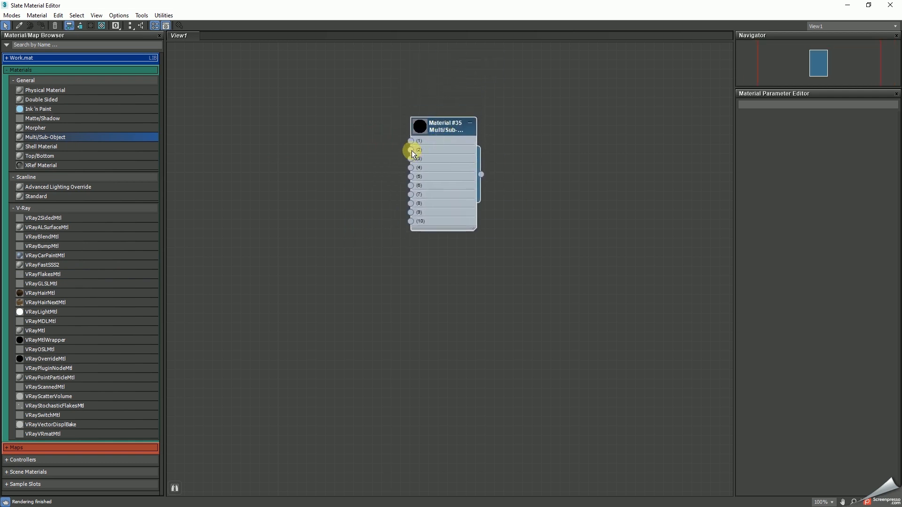
pyautogui.moveTo(442, 128); pyautogui.dragTo(350, 102)
# Add a VRayMtl node and connect its output to slot 1 of the Multi/Sub-Object material.
pyautogui.moveTo(38, 331); pyautogui.dragTo(250, 131)
pyautogui.moveTo(349, 98); pyautogui.dragTo(386, 154)
pyautogui.moveTo(284, 220); pyautogui.dragTo(356, 170)
pyautogui.moveTo(390, 165); pyautogui.dragTo(395, 110, button='middle')
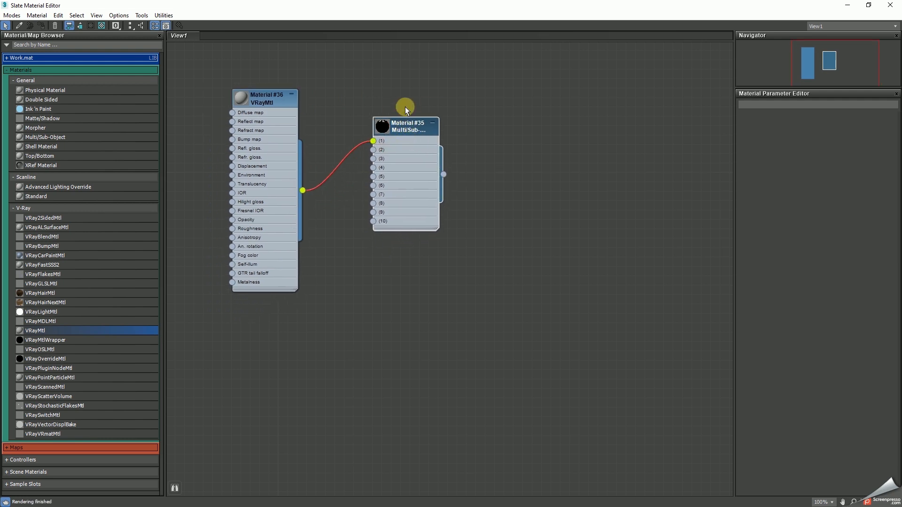
# Open the Multi/Sub-Object parameters and delete sub-material slots until only slot 1 is left.
pyautogui.doubleClick(407, 125)
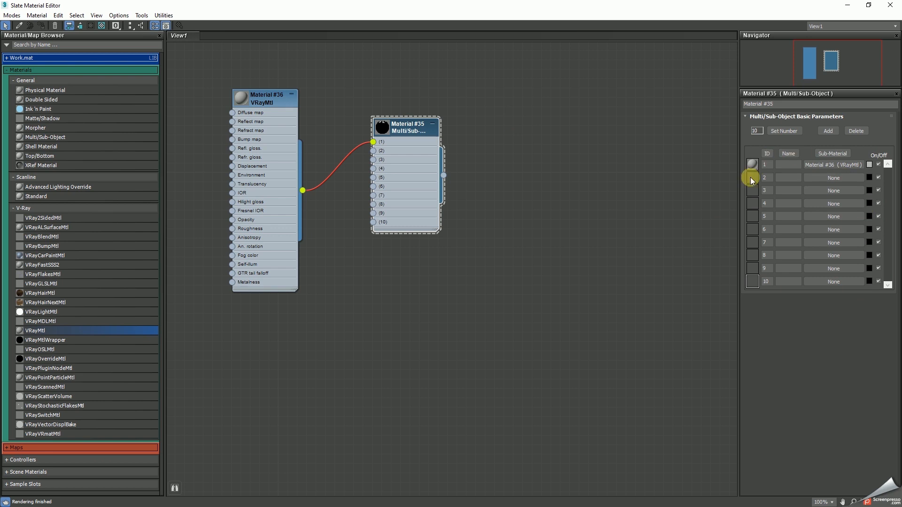
pyautogui.click(856, 131)
pyautogui.click(856, 131)
pyautogui.click(856, 132)
pyautogui.click(856, 131)
pyautogui.click(856, 131)
pyautogui.click(856, 131)
pyautogui.click(857, 131)
pyautogui.click(857, 132)
pyautogui.click(857, 132)
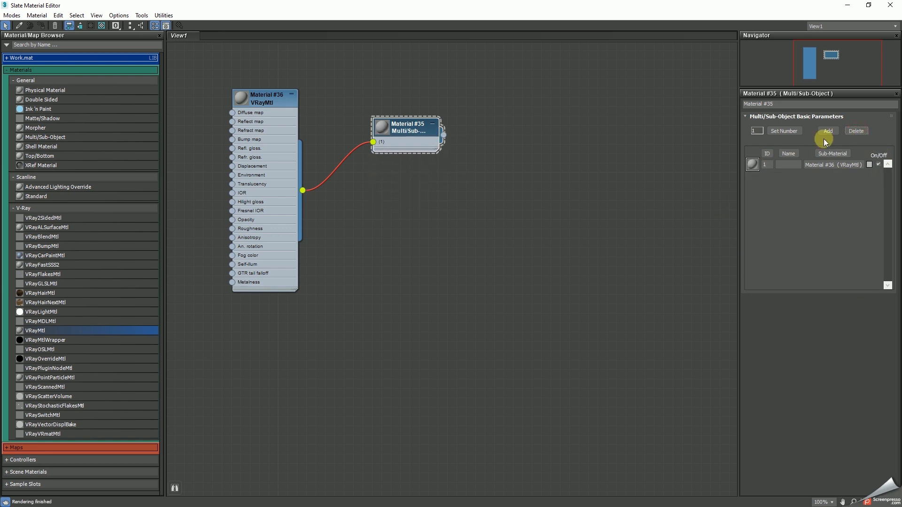
# Add a second sub-material slot to the Multi/Sub-Object material and spread the nodes apart.
pyautogui.moveTo(407, 126); pyautogui.dragTo(511, 129, button='middle')
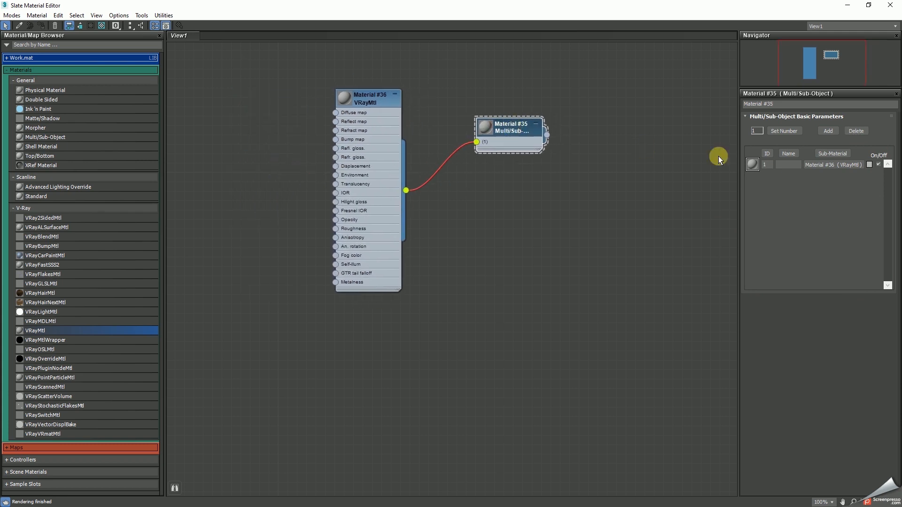
pyautogui.click(829, 131)
pyautogui.moveTo(410, 105); pyautogui.dragTo(449, 237)
pyautogui.moveTo(513, 134); pyautogui.dragTo(490, 179, button='middle')
pyautogui.moveTo(556, 278); pyautogui.dragTo(536, 259)
pyautogui.moveTo(613, 178); pyautogui.dragTo(604, 141, button='middle')
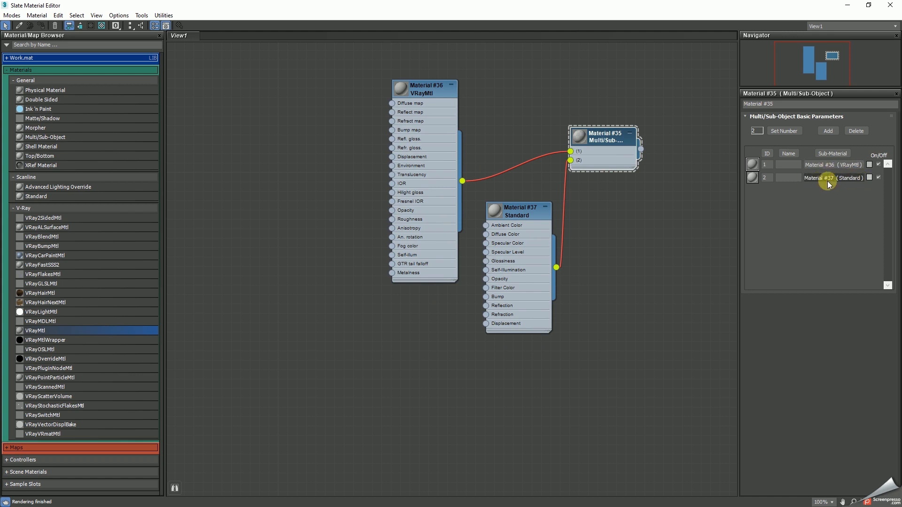
# Replace the Standard material in slot 2 of the Multi/Sub-Object material with a new VRayMtl node.
pyautogui.moveTo(526, 221)
pyautogui.mouseDown()
pyautogui.moveTo(507, 101)
pyautogui.moveTo(516, 220)
pyautogui.moveTo(521, 211)
pyautogui.mouseUp()
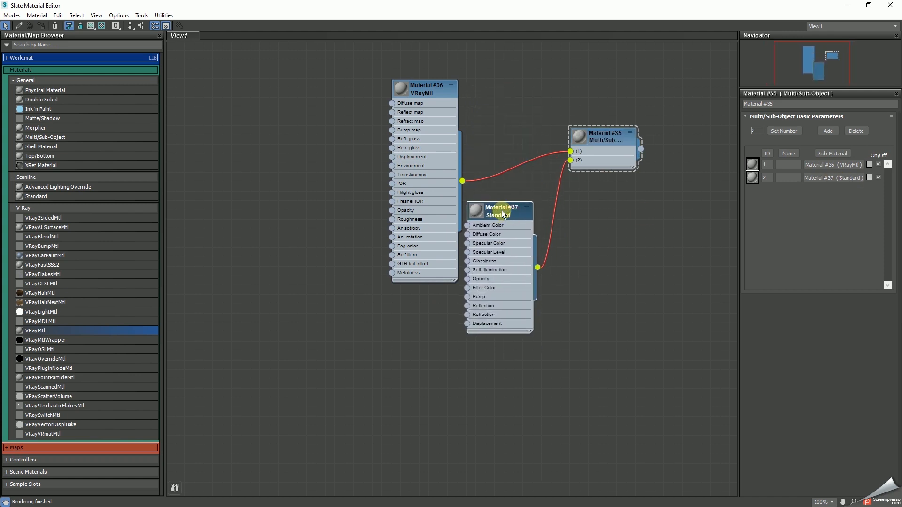
pyautogui.press('Delete')
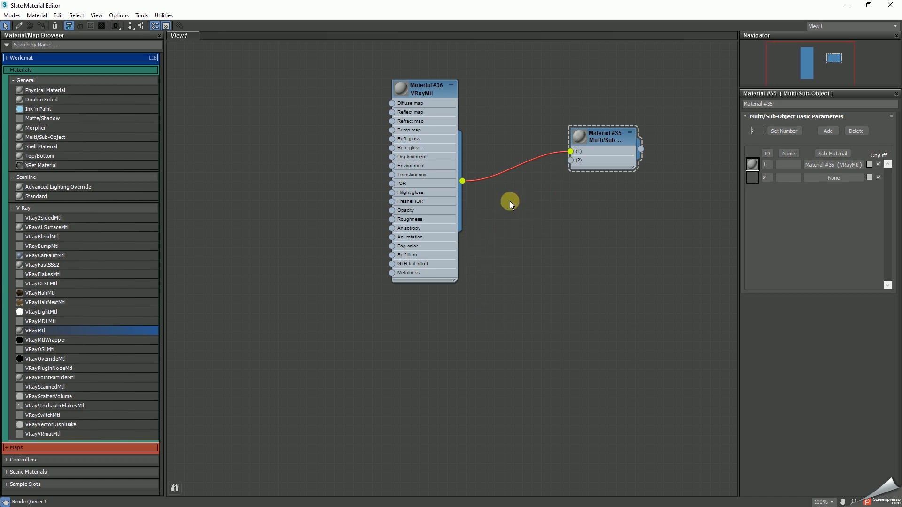
pyautogui.moveTo(423, 86); pyautogui.dragTo(413, 76)
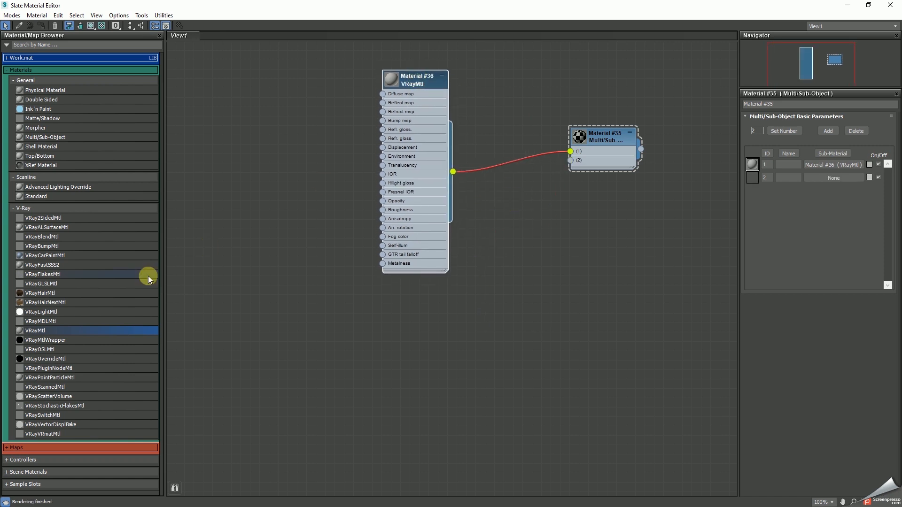
pyautogui.moveTo(30, 330); pyautogui.dragTo(511, 155)
pyautogui.moveTo(549, 236); pyautogui.dragTo(570, 160)
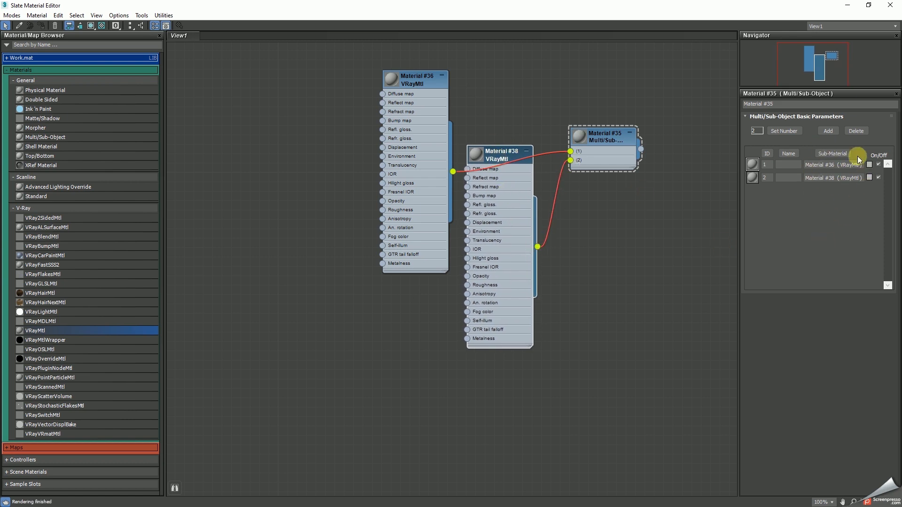
# Open the parameters of the VRayMtl connected to slot 2 and reposition its node beside the first VRayMtl.
pyautogui.moveTo(502, 154); pyautogui.dragTo(503, 198)
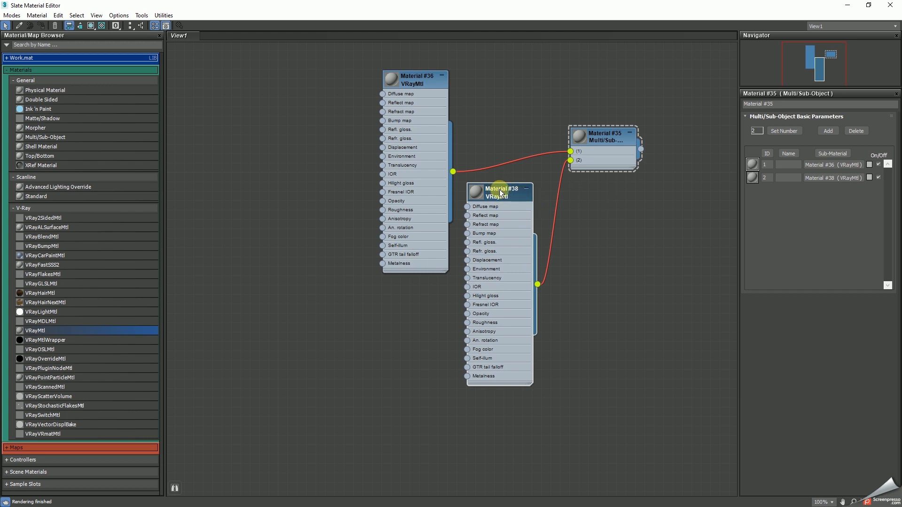
pyautogui.click(501, 192)
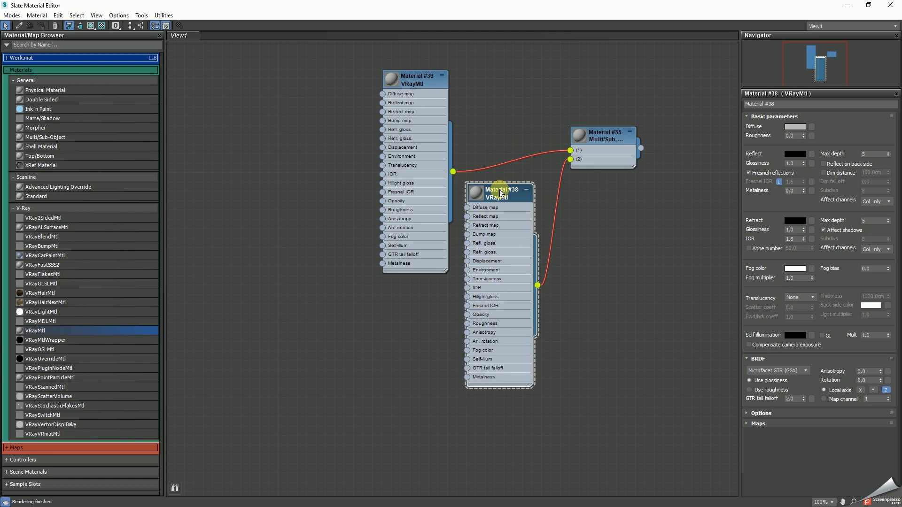
pyautogui.moveTo(501, 193); pyautogui.dragTo(501, 221)
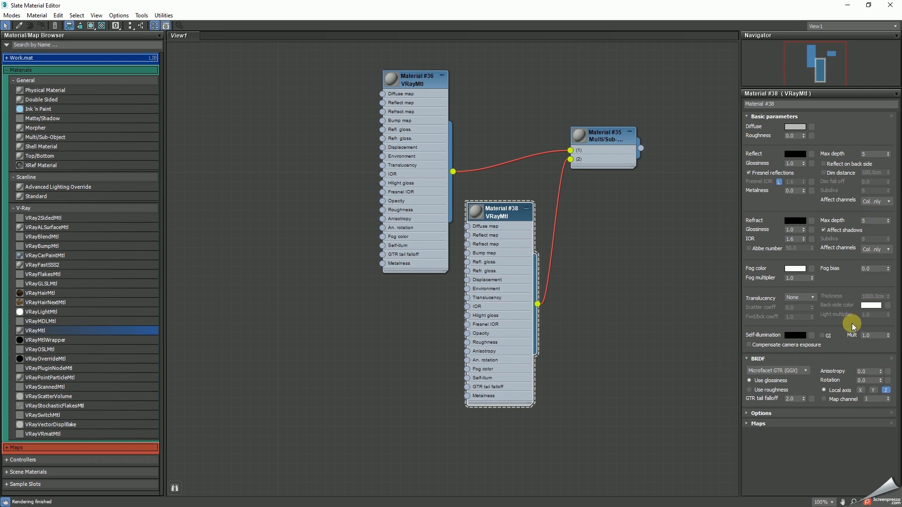
pyautogui.moveTo(506, 218); pyautogui.dragTo(506, 172)
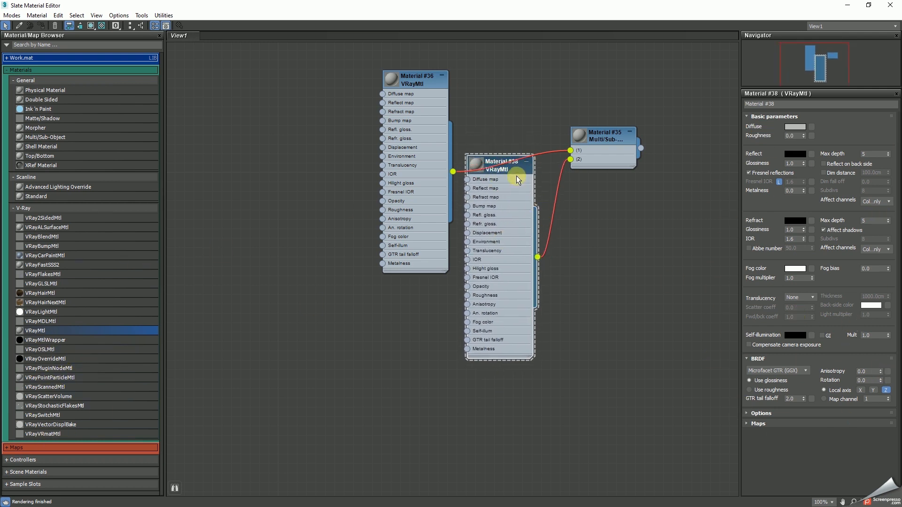
# Move the second VRayMtl node down, select all nodes and delete them to empty the view.
pyautogui.moveTo(511, 171); pyautogui.dragTo(520, 207)
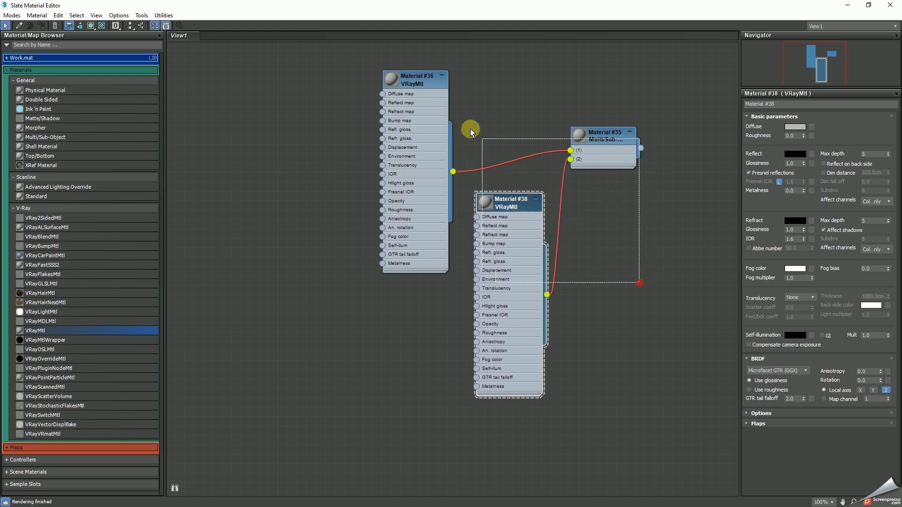
pyautogui.moveTo(578, 230); pyautogui.dragTo(575, 228)
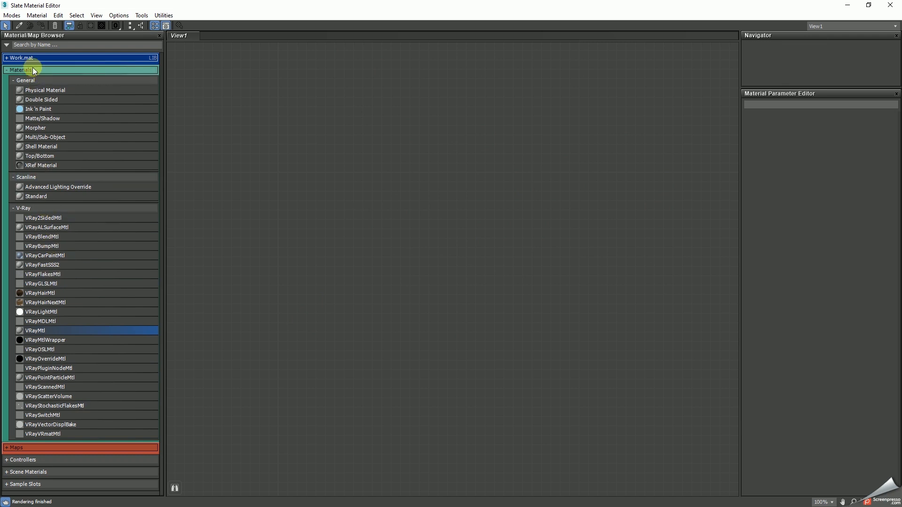
# Examine the Materials and Maps groups in the material browser, including their General, Scanline and V-Ray categories.
pyautogui.click(53, 71)
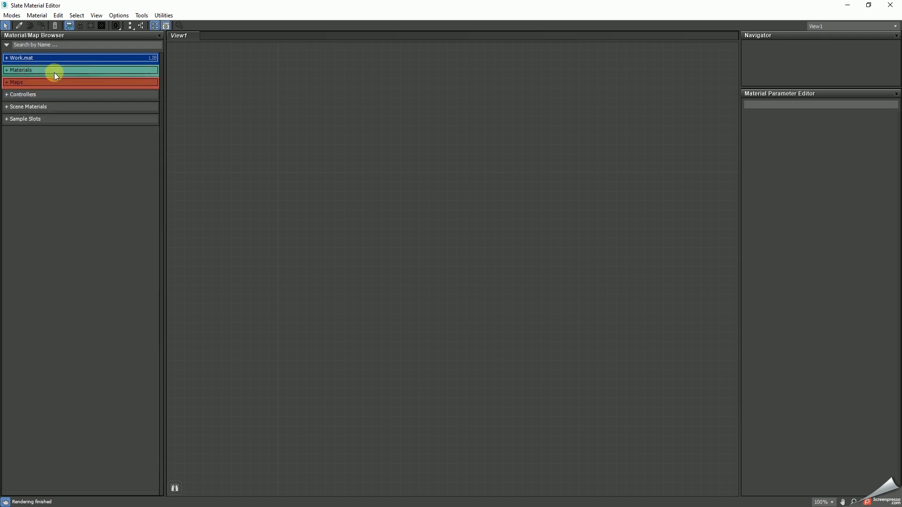
pyautogui.click(16, 81)
pyautogui.scroll(-10, 47, 375)
pyautogui.scroll(10, 56, 354)
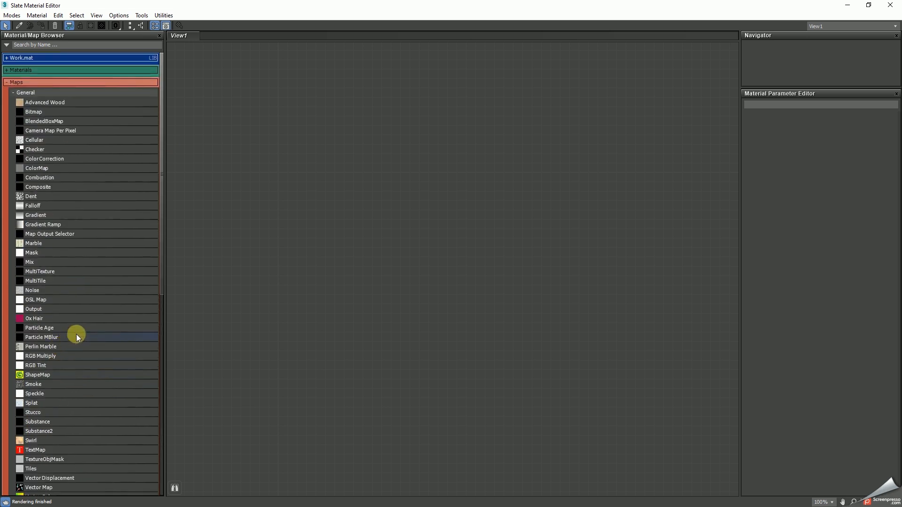
pyautogui.click(37, 69)
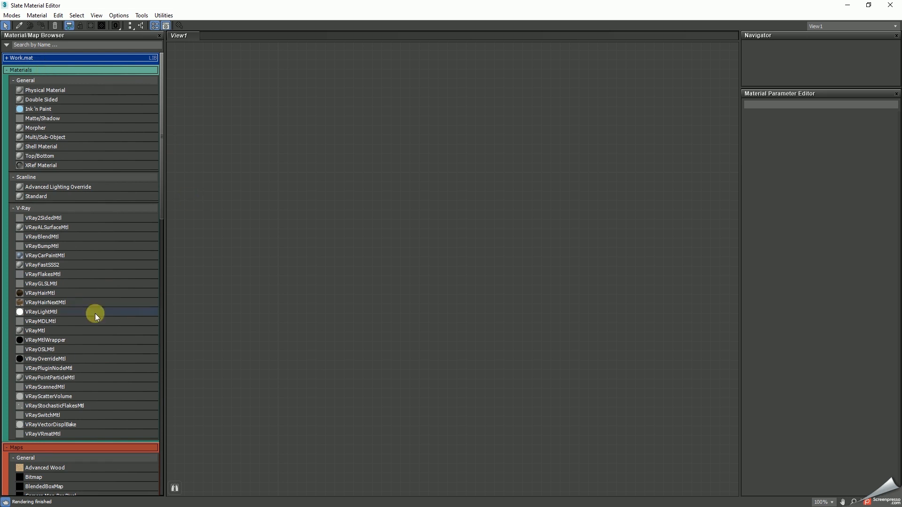
pyautogui.click(30, 69)
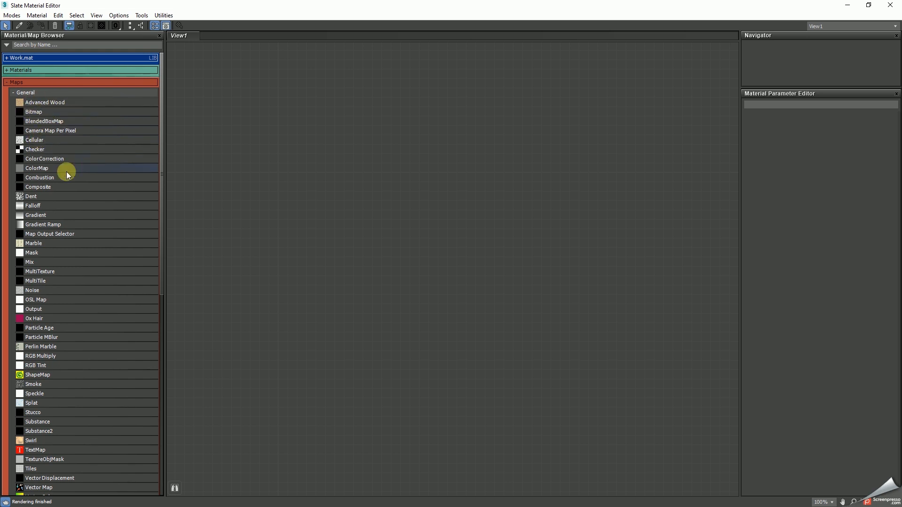
pyautogui.click(37, 72)
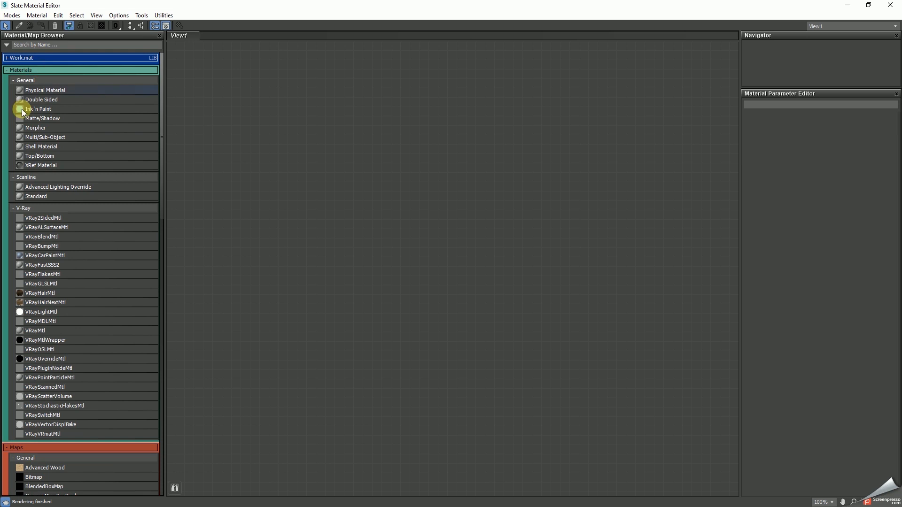
# Add a new VRayMtl node to the empty view, open its parameters and reposition it.
pyautogui.moveTo(32, 331); pyautogui.dragTo(493, 136)
pyautogui.doubleClick(491, 128)
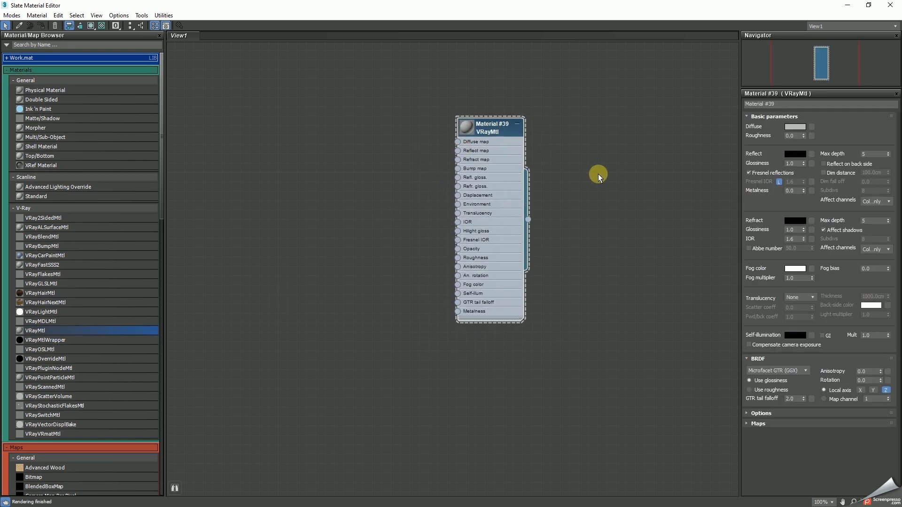
pyautogui.moveTo(478, 133); pyautogui.dragTo(460, 152)
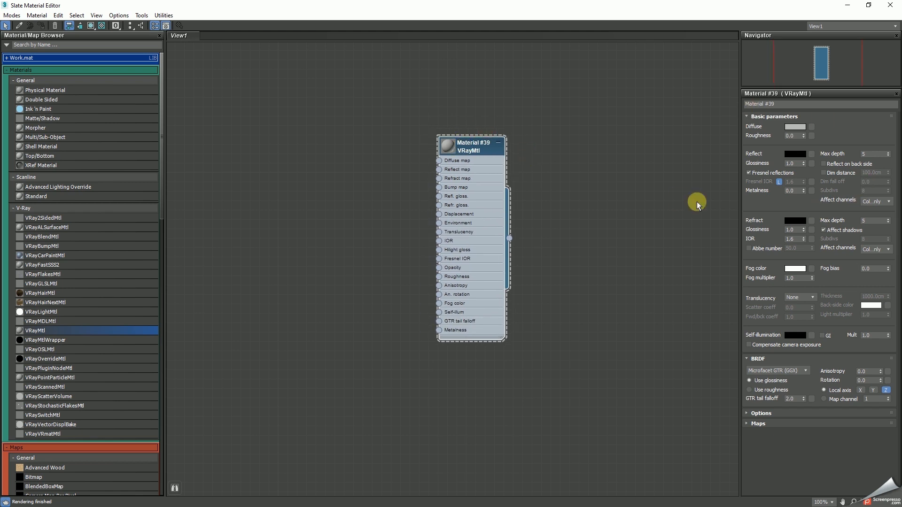
# Add a Checker map node and connect it to the Diffuse map input of the VRayMtl.
pyautogui.click(32, 70)
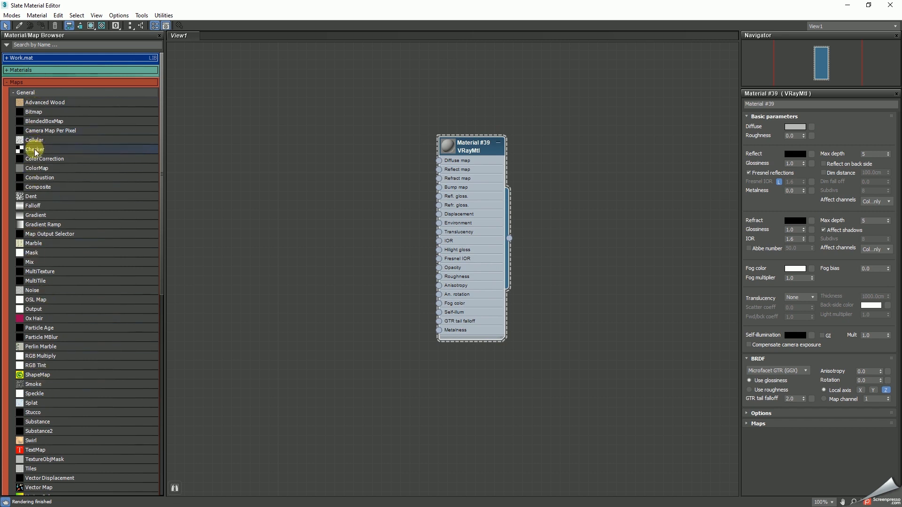
pyautogui.moveTo(35, 150); pyautogui.dragTo(378, 230)
pyautogui.moveTo(325, 134); pyautogui.dragTo(310, 132)
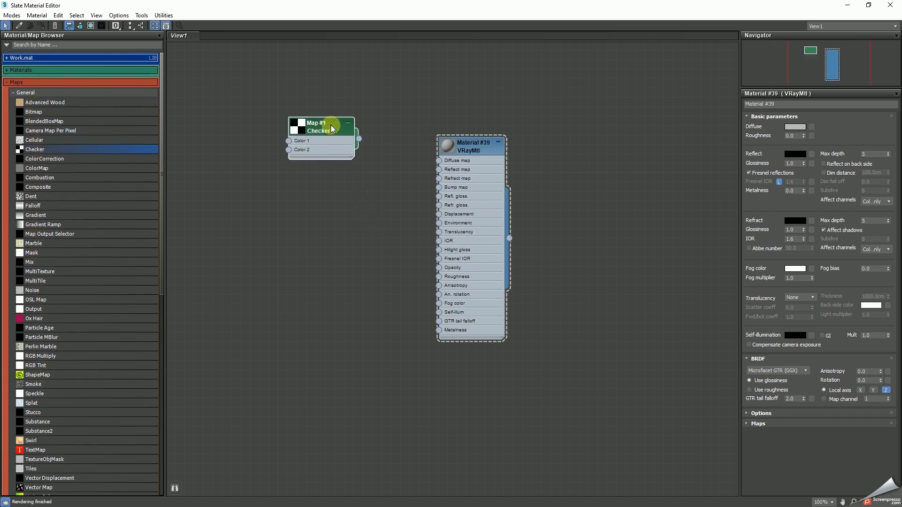
pyautogui.moveTo(362, 158); pyautogui.dragTo(439, 160)
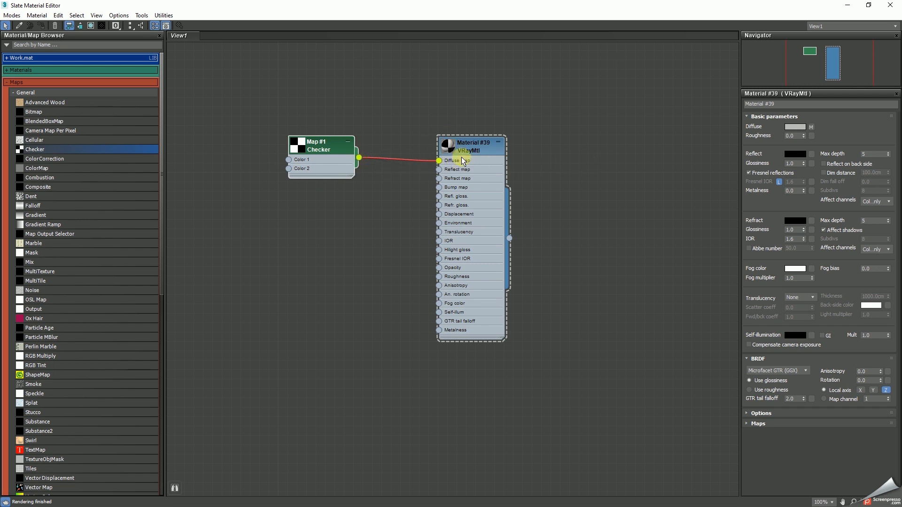
pyautogui.moveTo(474, 148); pyautogui.dragTo(611, 167)
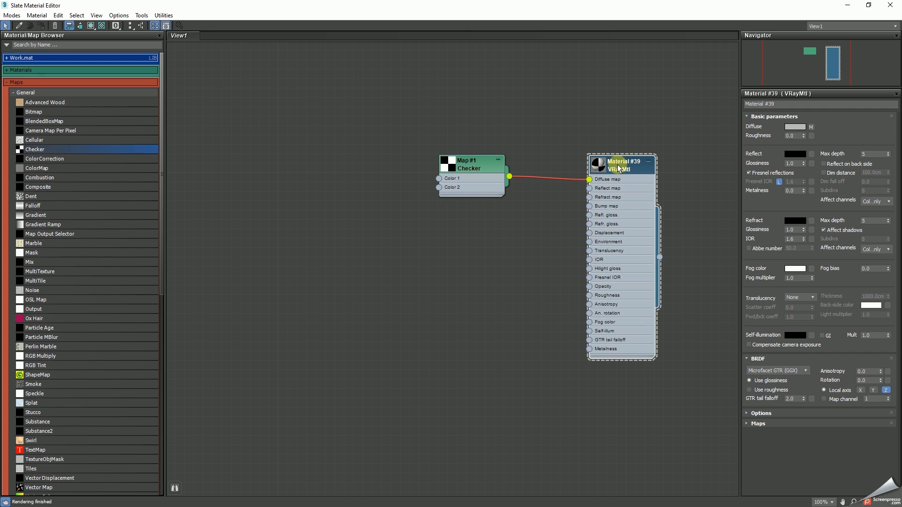
# Open a preview window for the VRayMtl and dock it at a small size between the browser and the node view.
pyautogui.rightClick(619, 168)
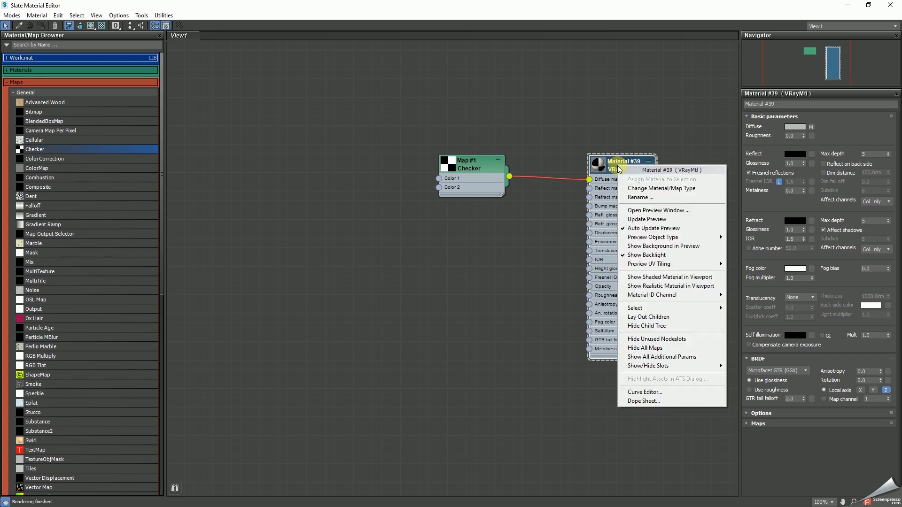
pyautogui.click(660, 211)
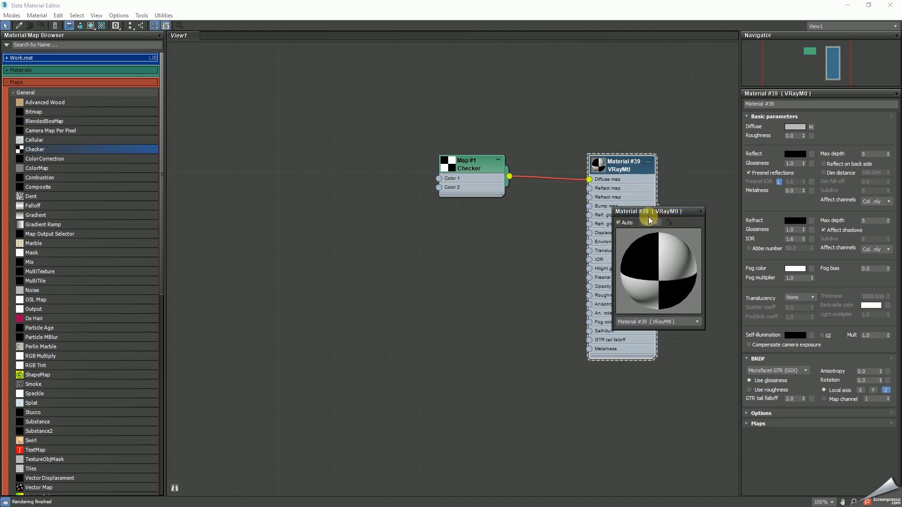
pyautogui.moveTo(675, 209); pyautogui.dragTo(209, 256)
pyautogui.moveTo(230, 155); pyautogui.dragTo(598, 198)
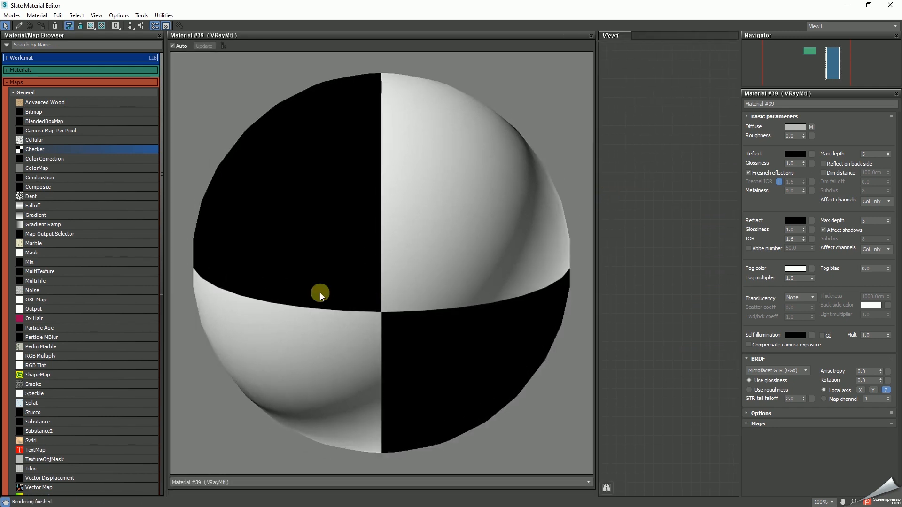
pyautogui.moveTo(596, 248); pyautogui.dragTo(262, 243)
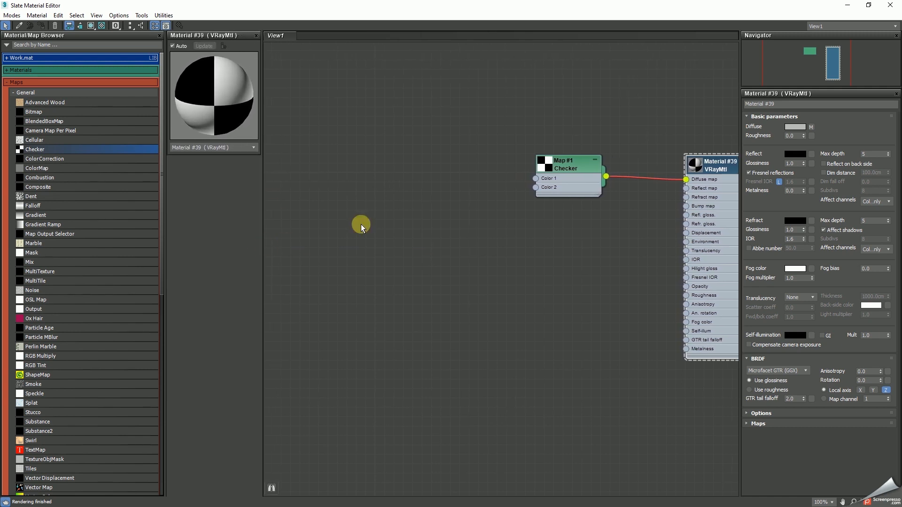
pyautogui.press('z')
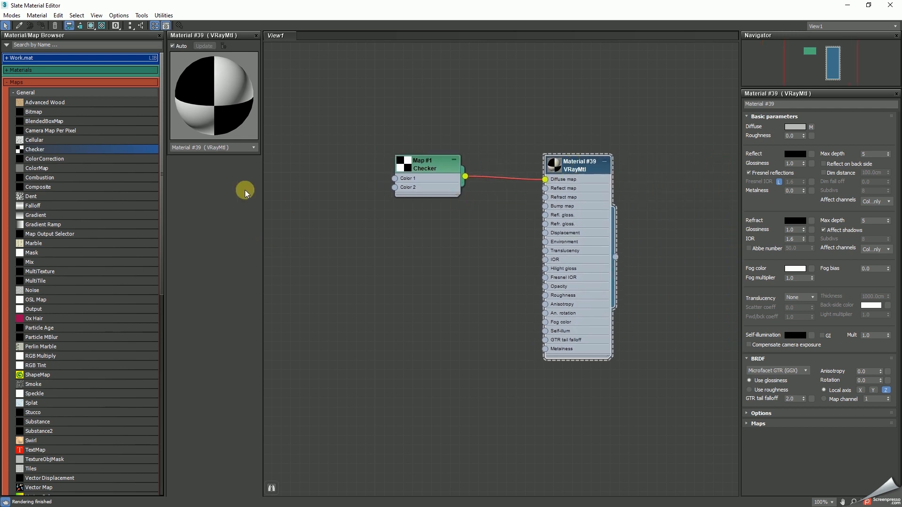
pyautogui.moveTo(580, 167); pyautogui.dragTo(588, 109, button='middle')
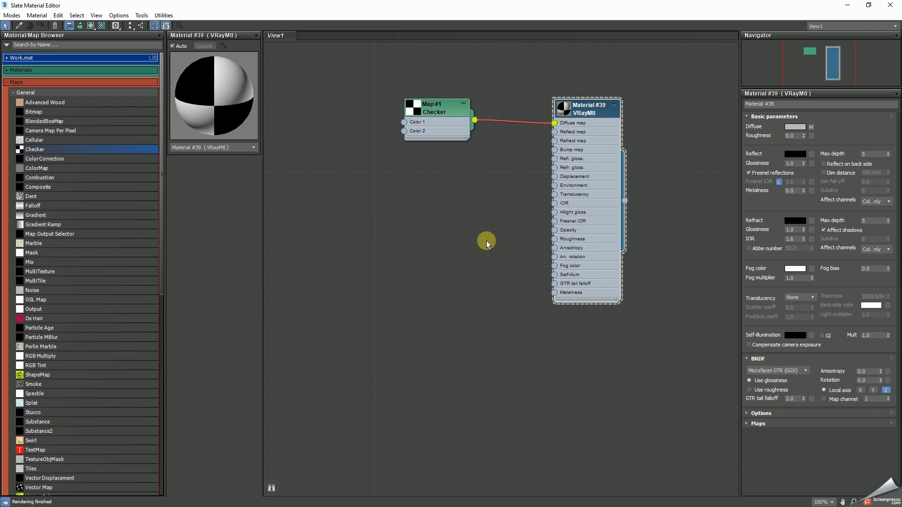
pyautogui.moveTo(584, 115); pyautogui.dragTo(572, 103, button='middle')
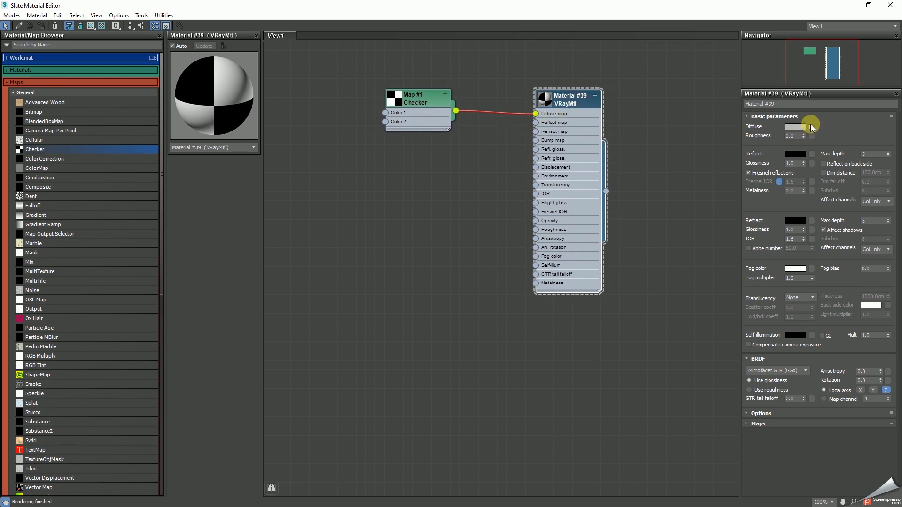
# Open the Checker map's parameters and set its U and V tiling to 50.
pyautogui.moveTo(417, 97)
pyautogui.mouseDown()
pyautogui.moveTo(416, 133)
pyautogui.moveTo(424, 101)
pyautogui.moveTo(433, 105)
pyautogui.mouseUp()
pyautogui.click(435, 101)
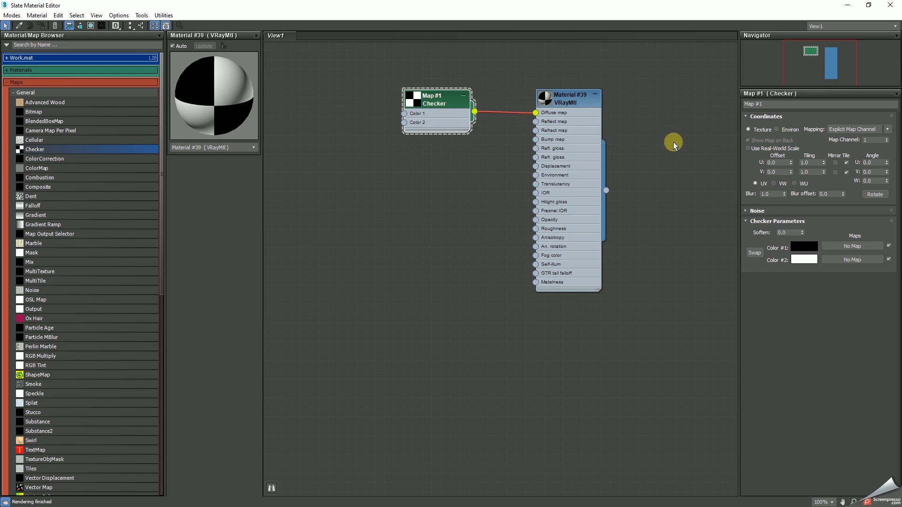
pyautogui.doubleClick(809, 162)
pyautogui.moveTo(819, 173); pyautogui.dragTo(765, 163)
pyautogui.press('Return')
pyautogui.doubleClick(806, 172)
pyautogui.write('50')
pyautogui.press('Return')
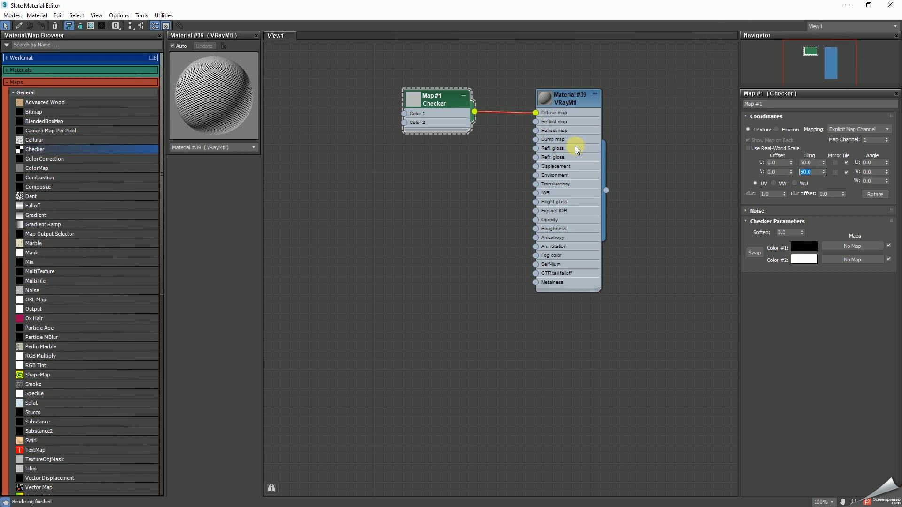
# Restore the Slate Material Editor to a smaller window and move it aside to uncover the scene viewports.
pyautogui.doubleClick(706, 11)
pyautogui.moveTo(476, 29); pyautogui.dragTo(140, 28)
pyautogui.moveTo(126, 184); pyautogui.dragTo(143, 201, button='middle')
pyautogui.scroll(-2, 119, 211)
pyautogui.moveTo(230, 23); pyautogui.dragTo(219, 34)
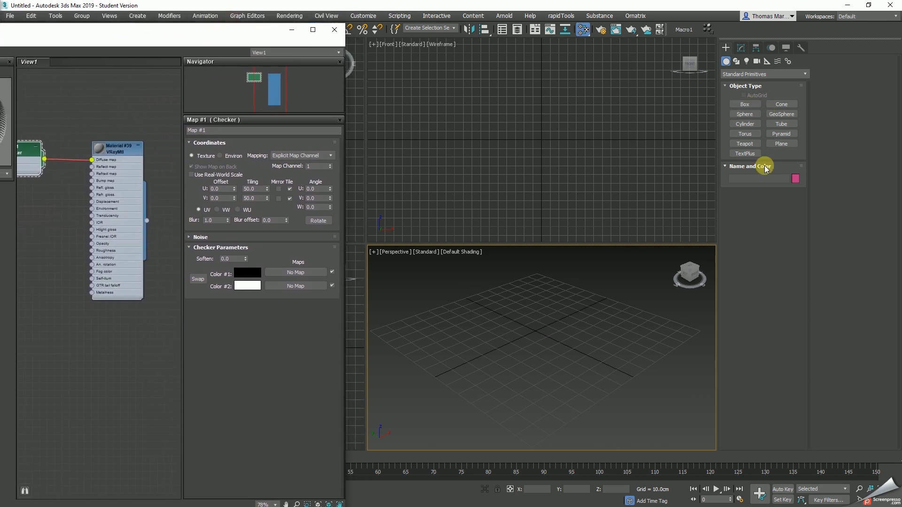
# Create a box in the Perspective viewport and set its length, width and height to 50 cm.
pyautogui.click(747, 105)
pyautogui.moveTo(493, 343); pyautogui.dragTo(507, 298)
pyautogui.click(511, 259)
pyautogui.doubleClick(779, 240)
pyautogui.write('50')
pyautogui.press('Tab')
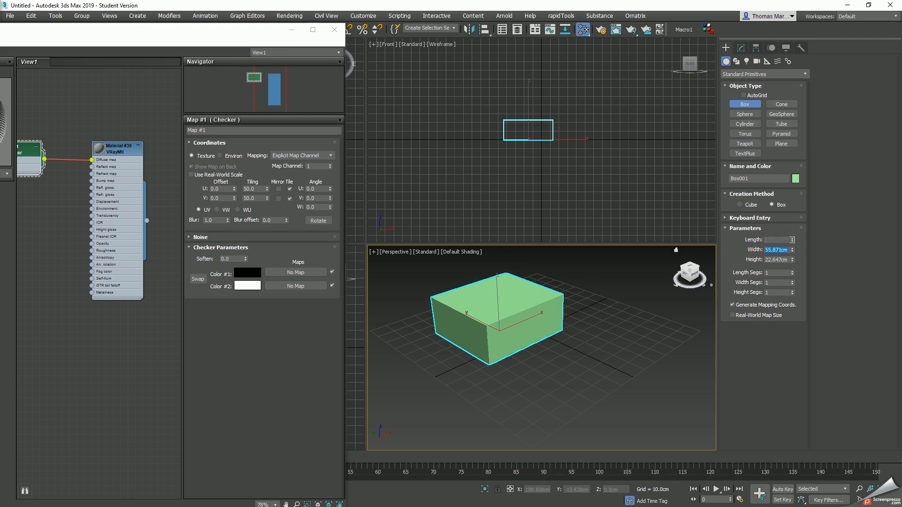
pyautogui.write('50')
pyautogui.press('Tab')
pyautogui.write('50')
pyautogui.press('Return')
pyautogui.rightClick(540, 329)
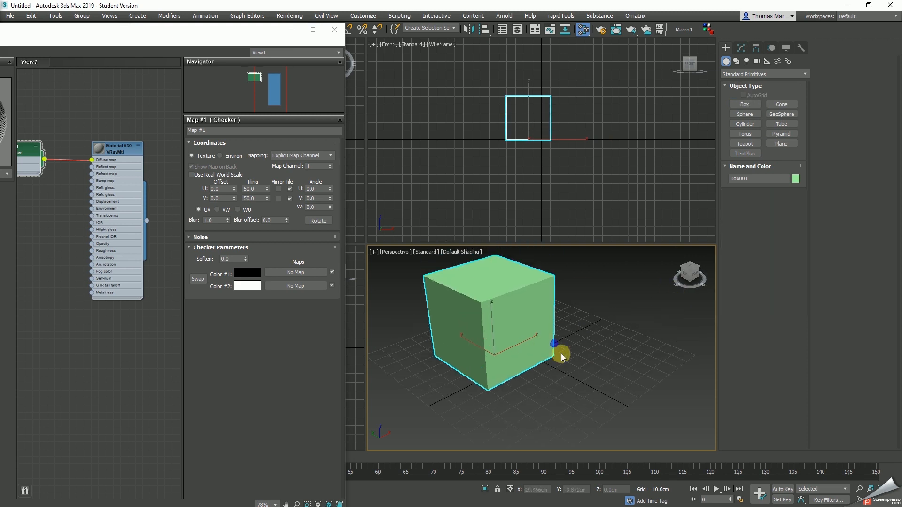
# Move the box to X 0 and Y 0 and display it with edged faces.
pyautogui.press('w')
pyautogui.rightClick(554, 489)
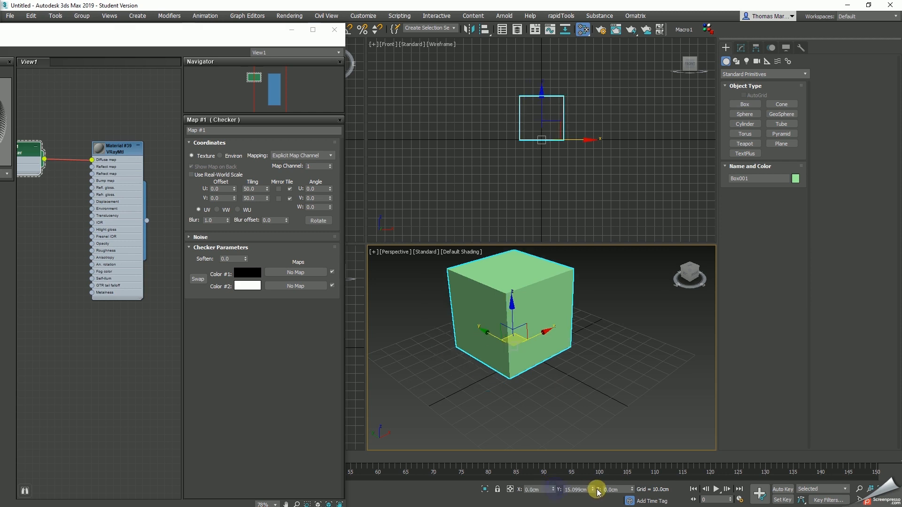
pyautogui.rightClick(593, 490)
pyautogui.scroll(2, 596, 395)
pyautogui.moveTo(596, 383)
pyautogui.mouseDown(button='middle')
pyautogui.moveTo(565, 353)
pyautogui.moveTo(540, 371)
pyautogui.moveTo(544, 379)
pyautogui.mouseUp(button='middle')
pyautogui.press('F4')
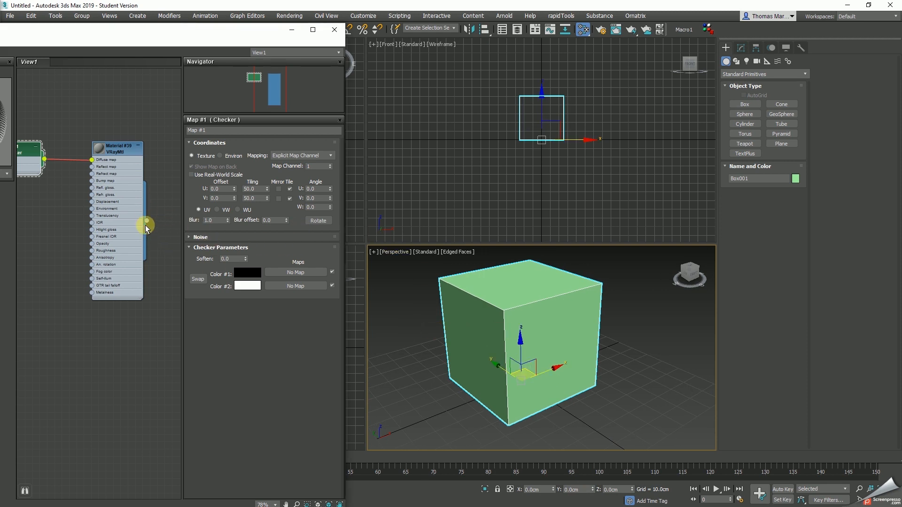
# Assign the VRayMtl with the Checker map to the box, keeping the box in view beside the material editor.
pyautogui.moveTo(146, 220); pyautogui.dragTo(482, 306)
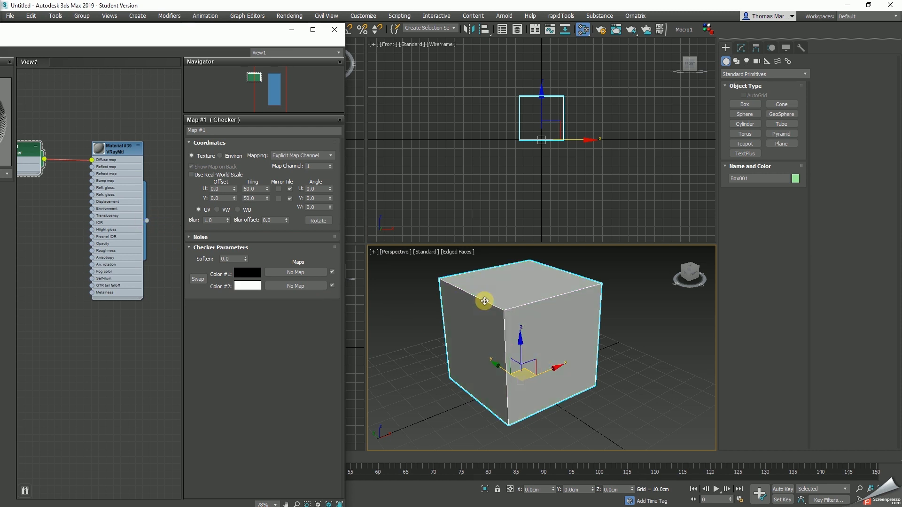
pyautogui.moveTo(148, 37); pyautogui.dragTo(416, 34)
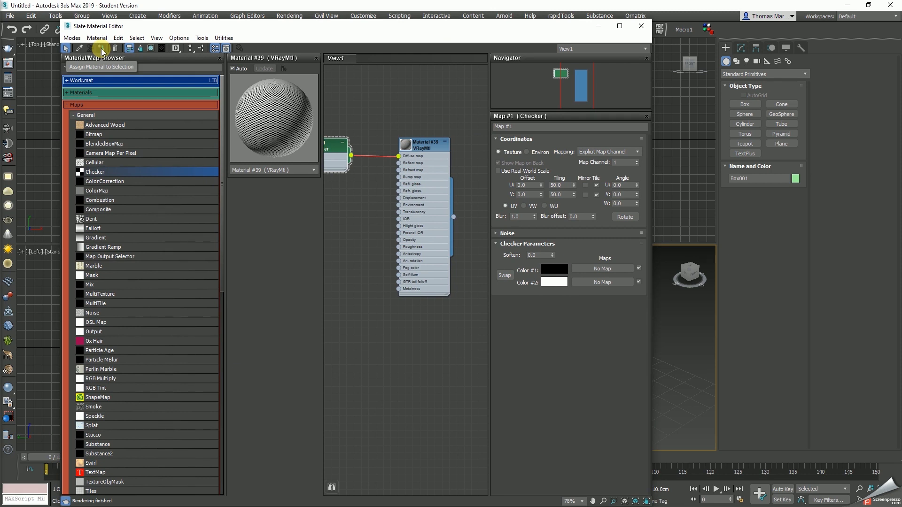
pyautogui.moveTo(543, 24); pyautogui.dragTo(339, 29)
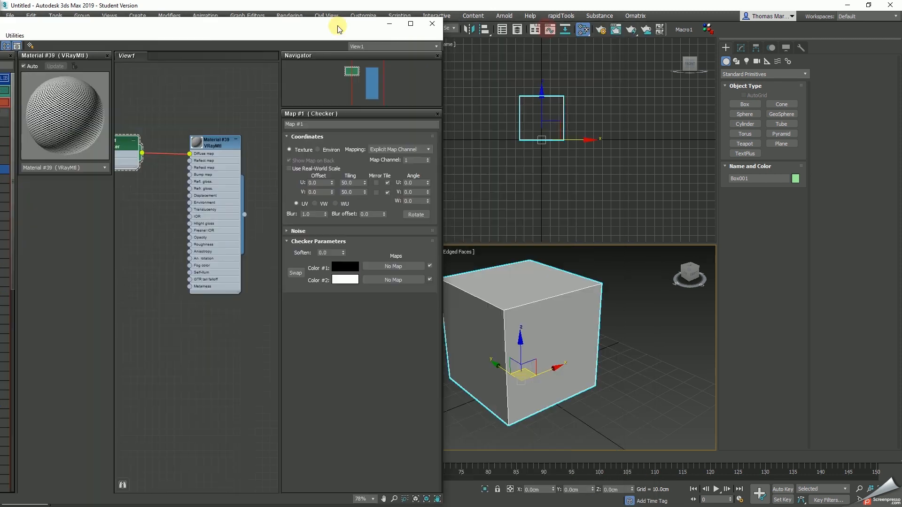
# Enlarge the VRayMtl node and deselect the box to examine how the corner markers of the node's preview thumbnail respond.
pyautogui.moveTo(280, 23); pyautogui.dragTo(430, 19)
pyautogui.moveTo(362, 141)
pyautogui.mouseDown()
pyautogui.moveTo(363, 121)
pyautogui.moveTo(368, 134)
pyautogui.mouseUp()
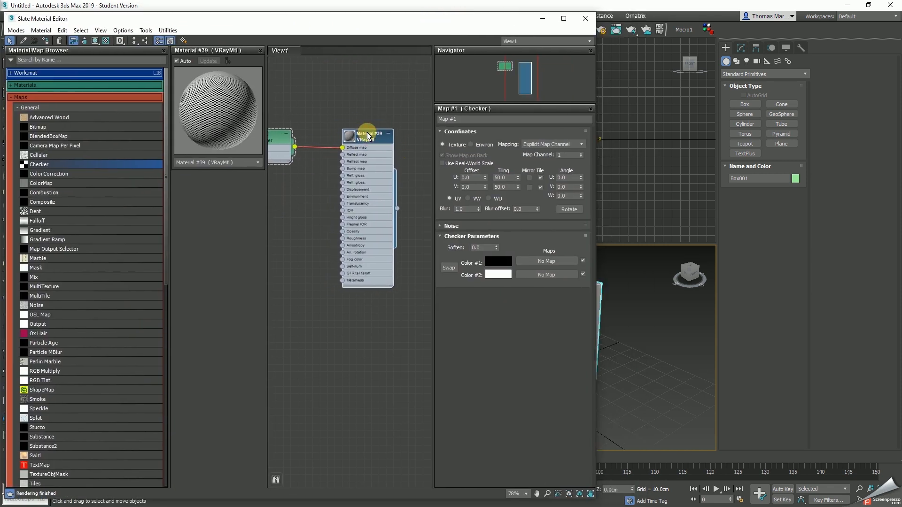
pyautogui.scroll(5, 368, 136)
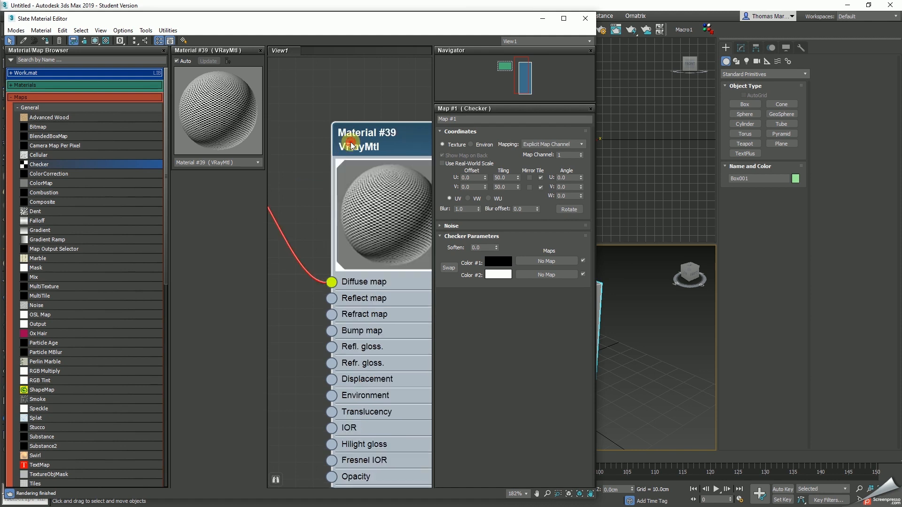
pyautogui.moveTo(365, 192); pyautogui.dragTo(323, 151, button='middle')
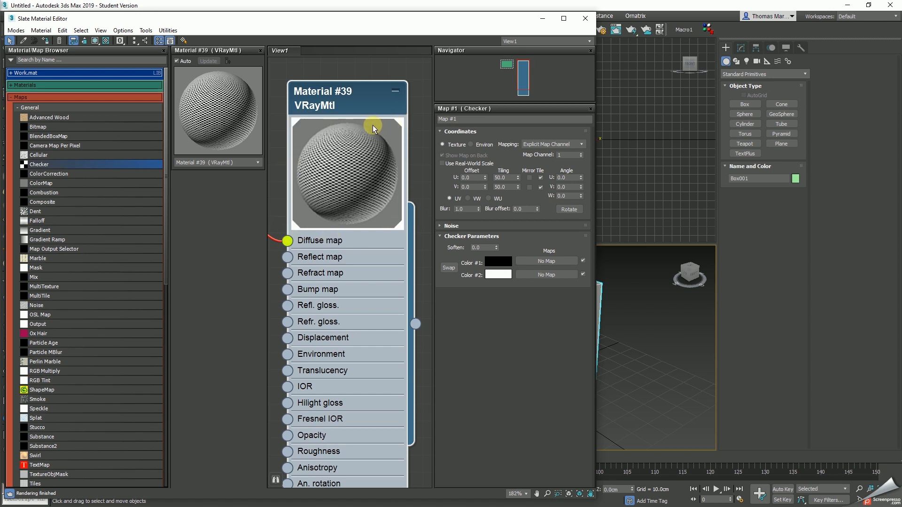
pyautogui.click(644, 325)
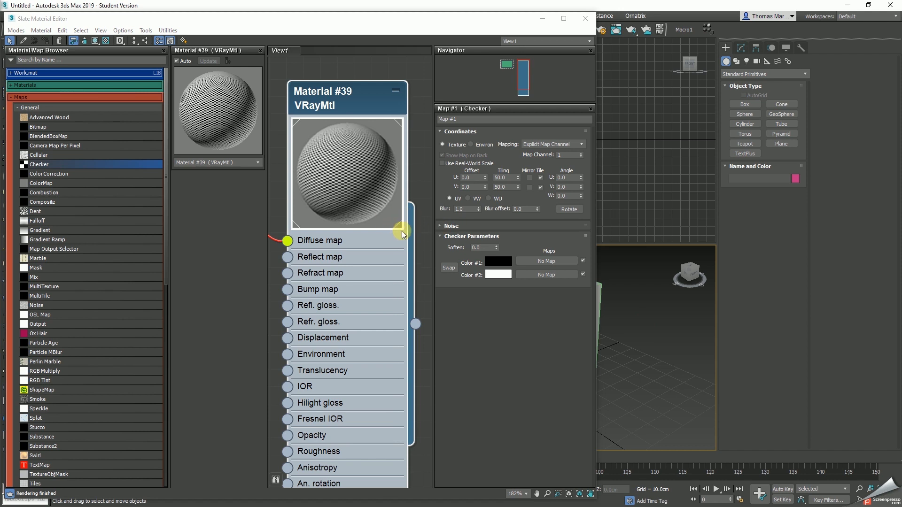
pyautogui.moveTo(643, 308); pyautogui.dragTo(671, 312, button='middle')
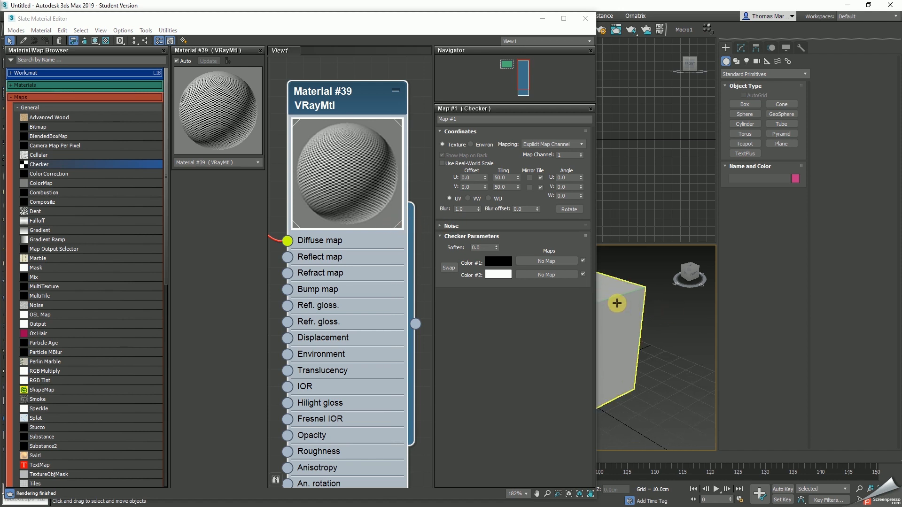
# Reselect the box and examine the corner markers on the VRayMtl node's preview thumbnail.
pyautogui.click(617, 303)
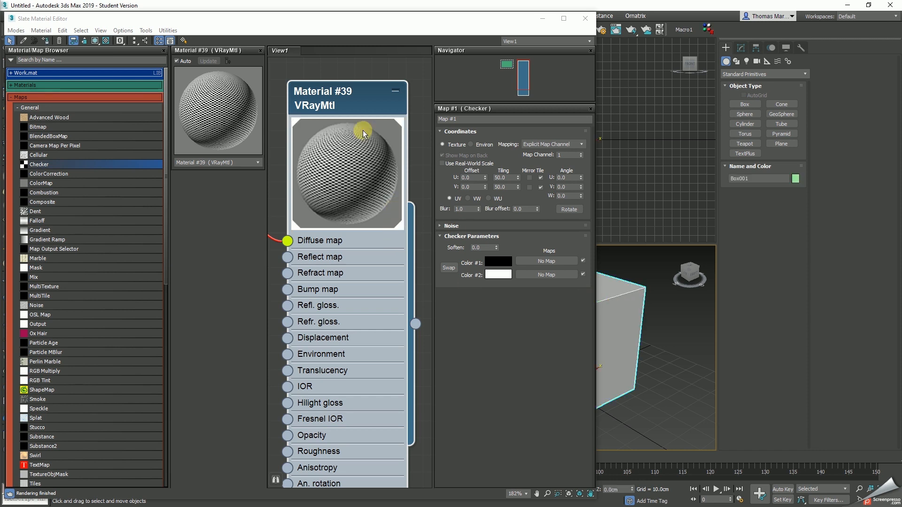
pyautogui.moveTo(348, 95); pyautogui.dragTo(343, 77)
pyautogui.scroll(-3, 347, 220)
pyautogui.scroll(4, 360, 218)
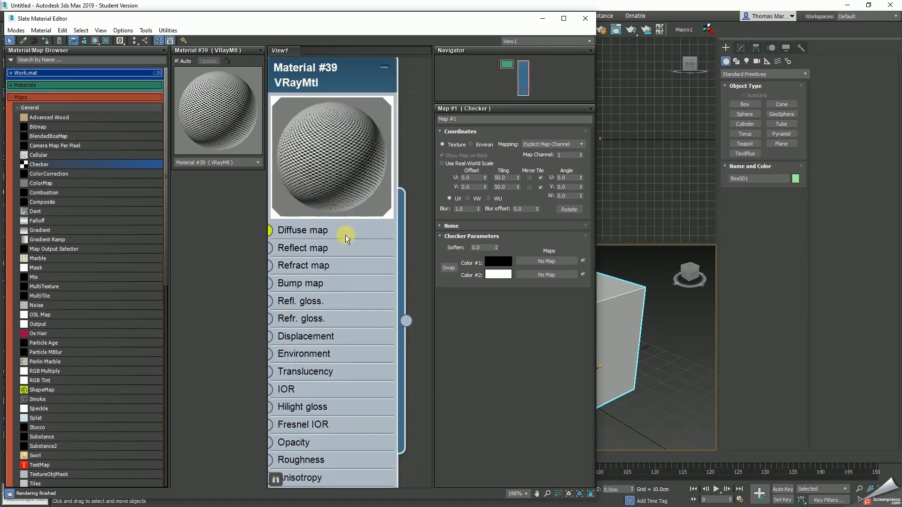
pyautogui.scroll(-2, 346, 236)
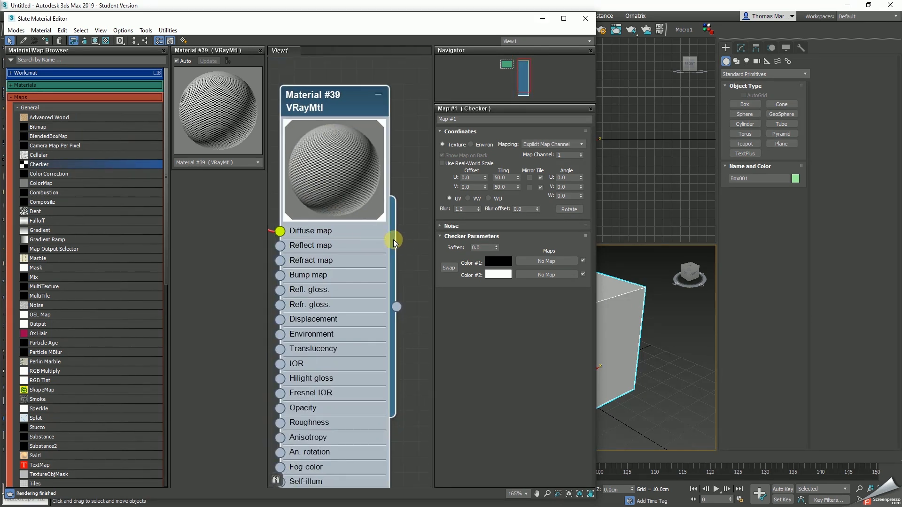
pyautogui.scroll(2, 636, 318)
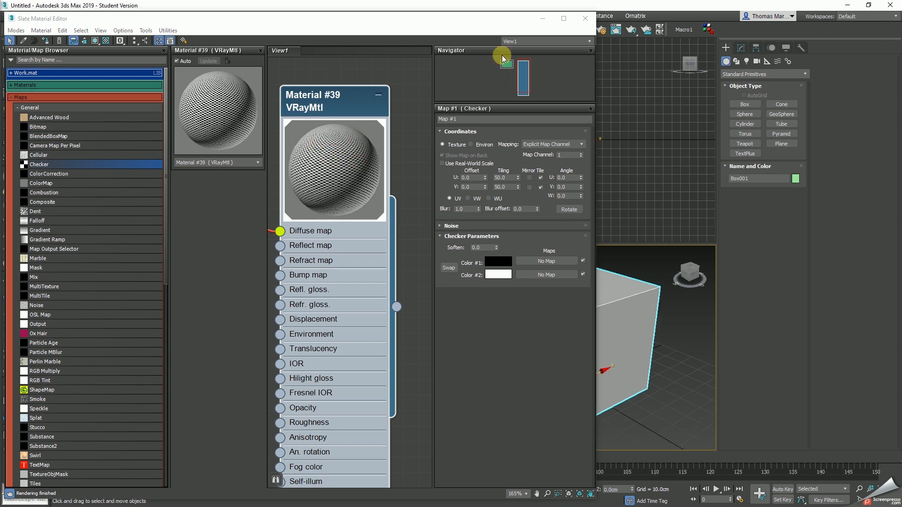
# Enable Show Shaded Material in Viewport for the VRayMtl and look at the checker pattern on the box.
pyautogui.moveTo(494, 20)
pyautogui.mouseDown()
pyautogui.moveTo(430, 8)
pyautogui.moveTo(439, 24)
pyautogui.moveTo(607, 145)
pyautogui.moveTo(595, 126)
pyautogui.mouseUp()
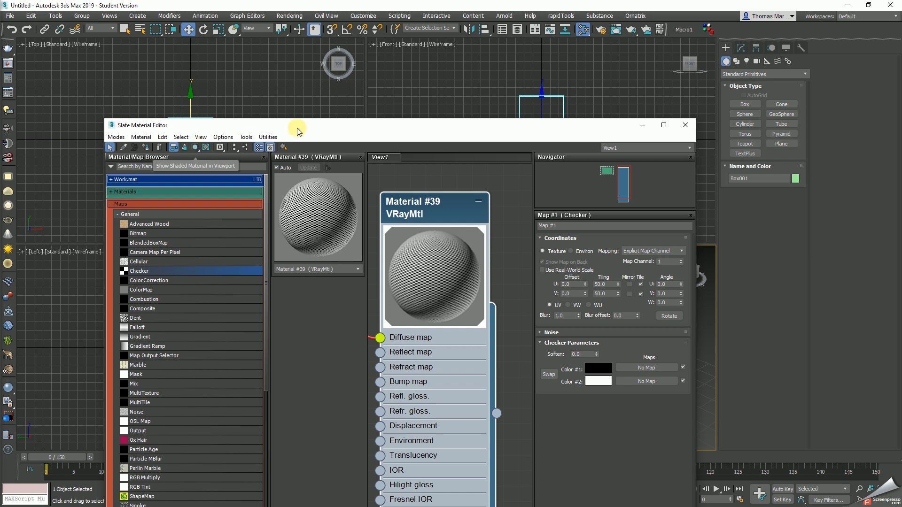
pyautogui.moveTo(366, 129); pyautogui.dragTo(277, 95)
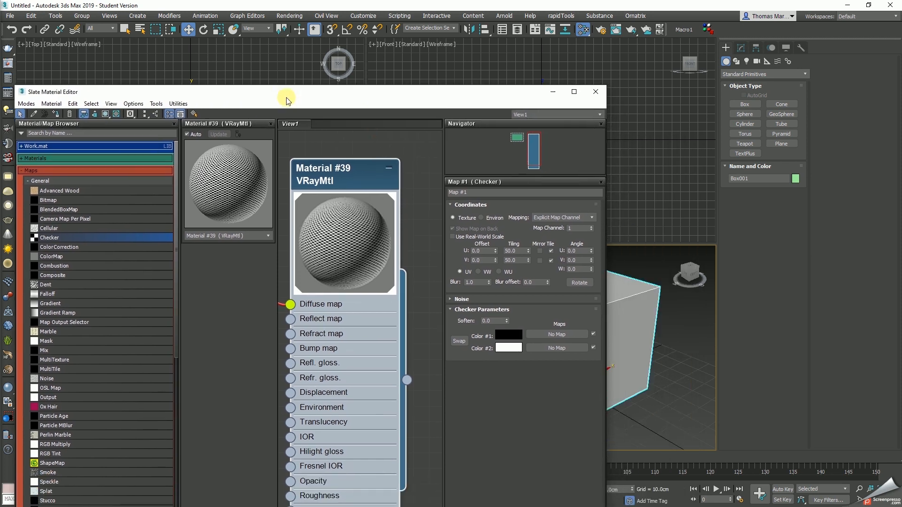
pyautogui.click(105, 116)
pyautogui.moveTo(446, 92); pyautogui.dragTo(266, 77)
pyautogui.keyDown('alt'); pyautogui.moveTo(615, 338); pyautogui.dragTo(427, 258, button='middle'); pyautogui.keyUp('alt')
pyautogui.moveTo(197, 82); pyautogui.dragTo(450, 52)
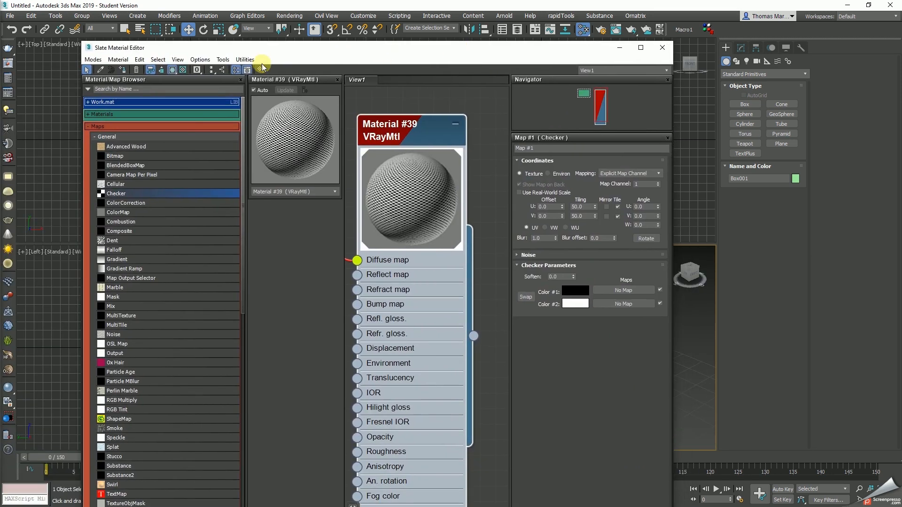
# Show the coloured background behind the VRayMtl's preview sphere and turn it off again.
pyautogui.click(184, 72)
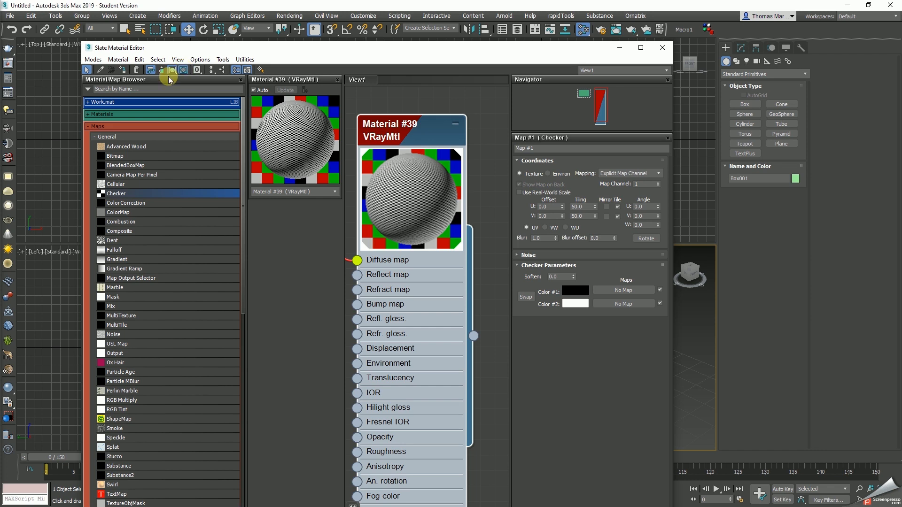
pyautogui.click(184, 71)
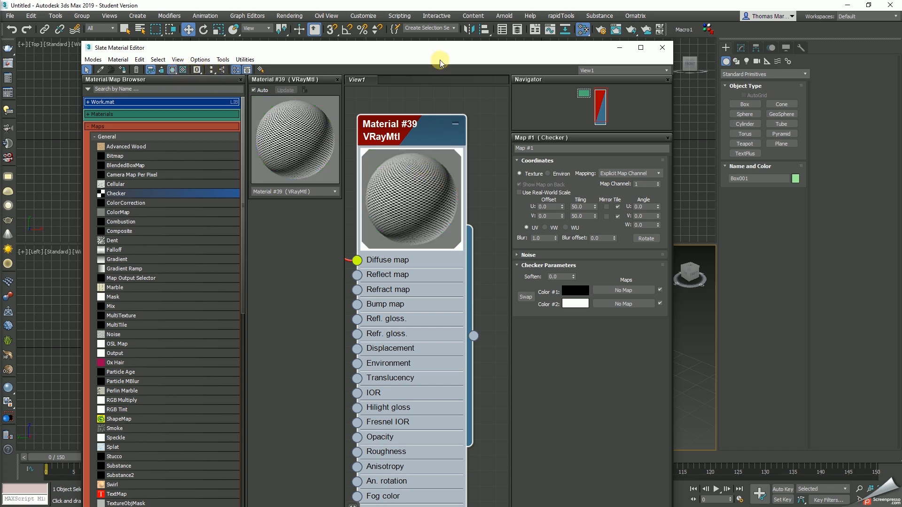
pyautogui.moveTo(448, 55); pyautogui.dragTo(376, 45)
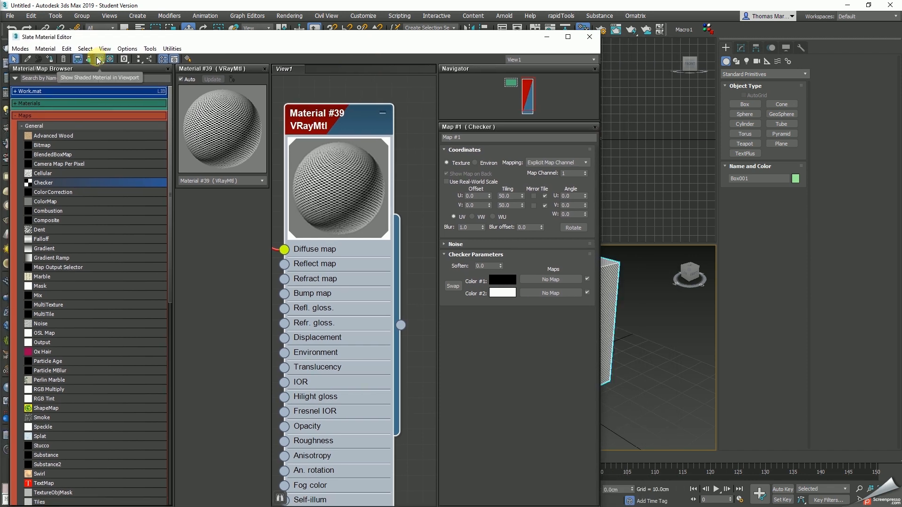
# Set the Checker map's U and V tiling to 10 and inspect the pattern on the box in the Perspective viewport.
pyautogui.moveTo(451, 38); pyautogui.dragTo(336, 30)
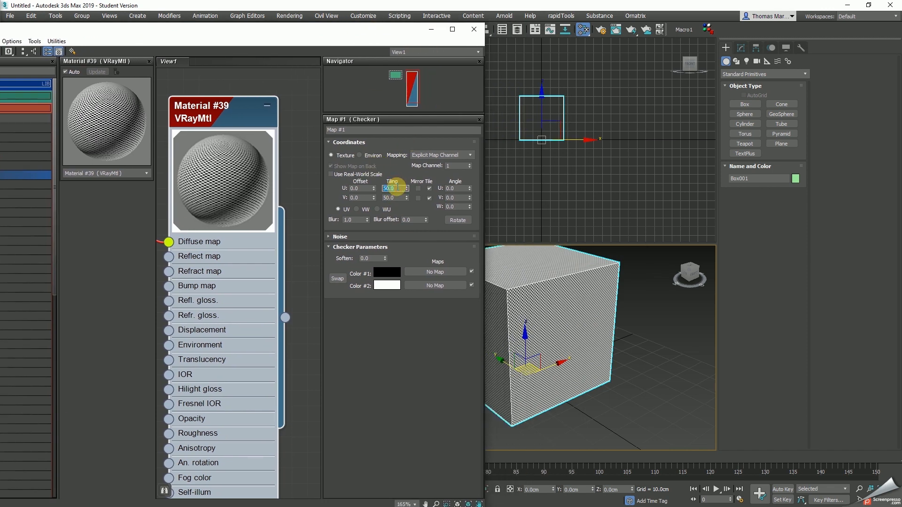
pyautogui.write('10')
pyautogui.press('Return')
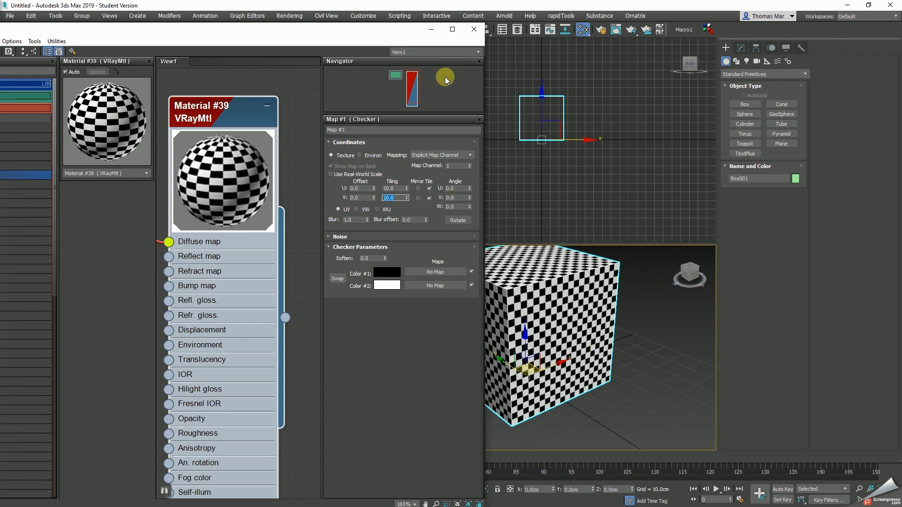
pyautogui.moveTo(399, 33); pyautogui.dragTo(216, 17)
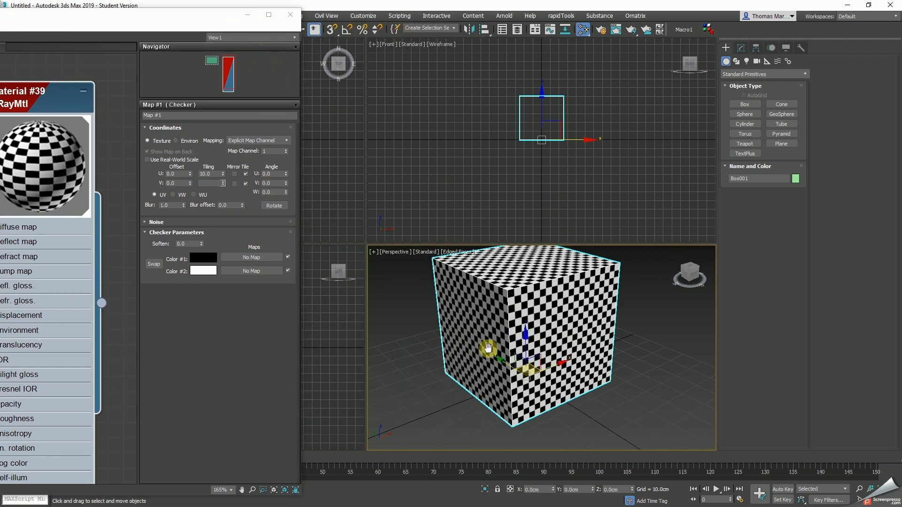
pyautogui.moveTo(492, 364); pyautogui.dragTo(494, 365, button='middle')
pyautogui.scroll(-3, 571, 379)
pyautogui.moveTo(569, 377)
pyautogui.keyDown('alt'); pyautogui.mouseDown(button='middle')
pyautogui.moveTo(495, 366)
pyautogui.moveTo(570, 377)
pyautogui.mouseUp(button='middle'); pyautogui.keyUp('alt')
pyautogui.scroll(3, 565, 377)
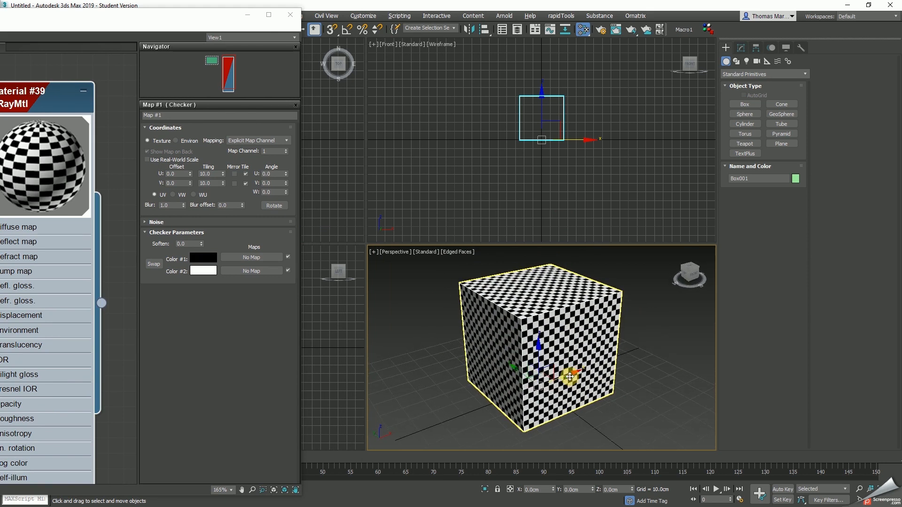
# Maximize the Slate Material Editor and move the Checker node level with the VRayMtl's Diffuse map input.
pyautogui.moveTo(145, 18); pyautogui.dragTo(448, 13)
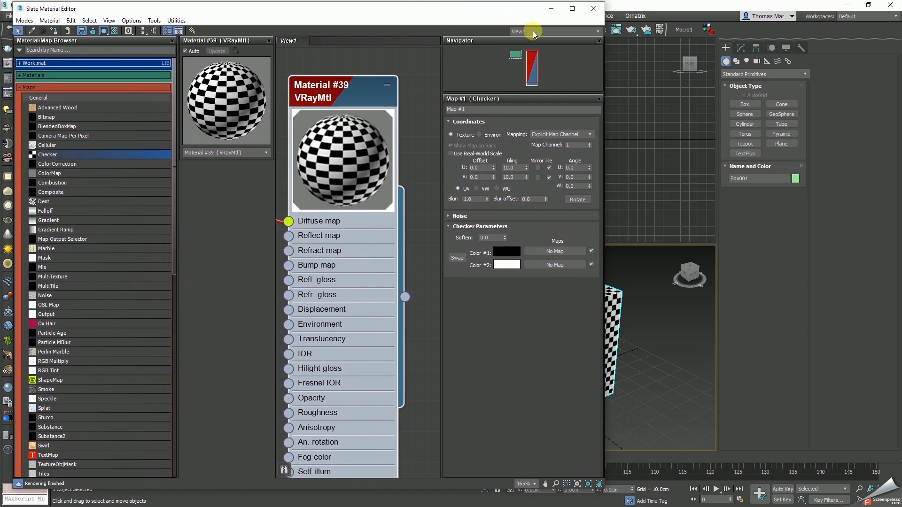
pyautogui.click(572, 8)
pyautogui.moveTo(443, 215); pyautogui.dragTo(587, 151, button='middle')
pyautogui.scroll(-2, 344, 239)
pyautogui.moveTo(340, 174); pyautogui.dragTo(391, 216, button='middle')
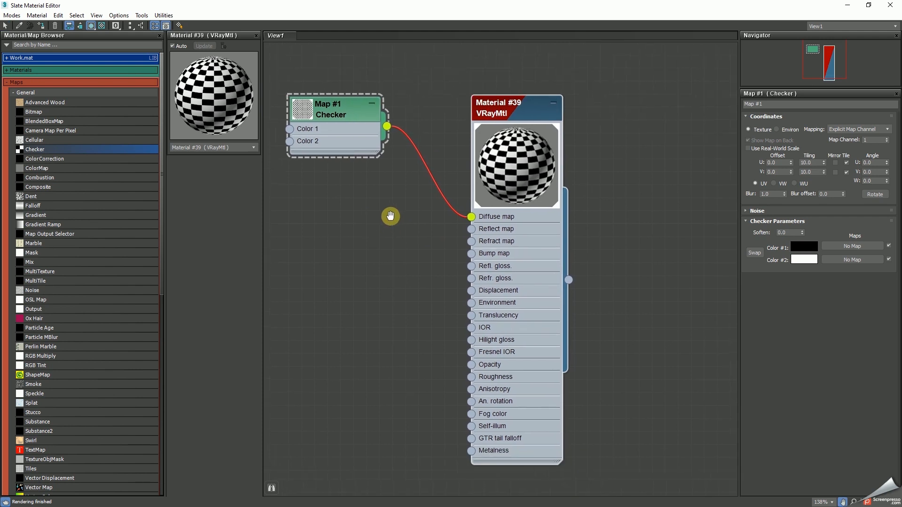
pyautogui.scroll(-2, 395, 221)
pyautogui.moveTo(348, 136); pyautogui.dragTo(340, 201)
pyautogui.moveTo(355, 268); pyautogui.dragTo(461, 266, button='middle')
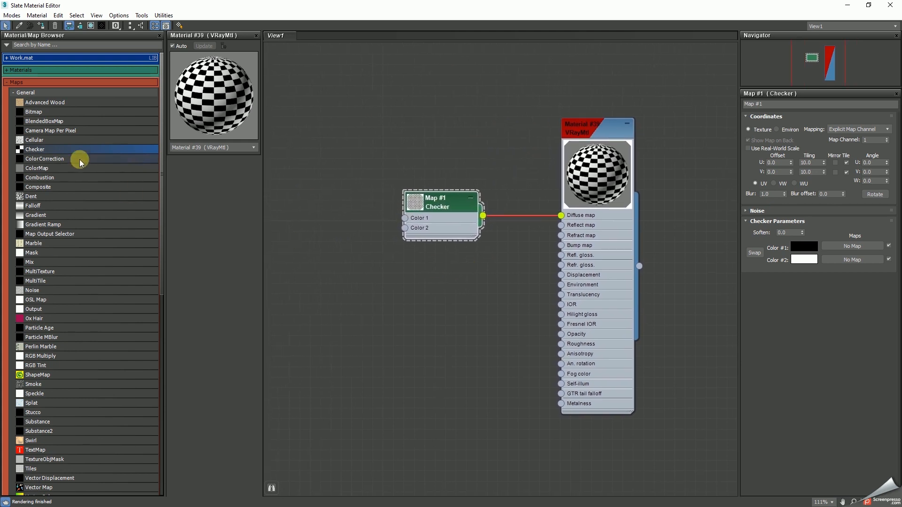
# Add a Cellular map above the Checker node and Dent, Falloff and Gradient maps below it.
pyautogui.moveTo(35, 141); pyautogui.dragTo(449, 140)
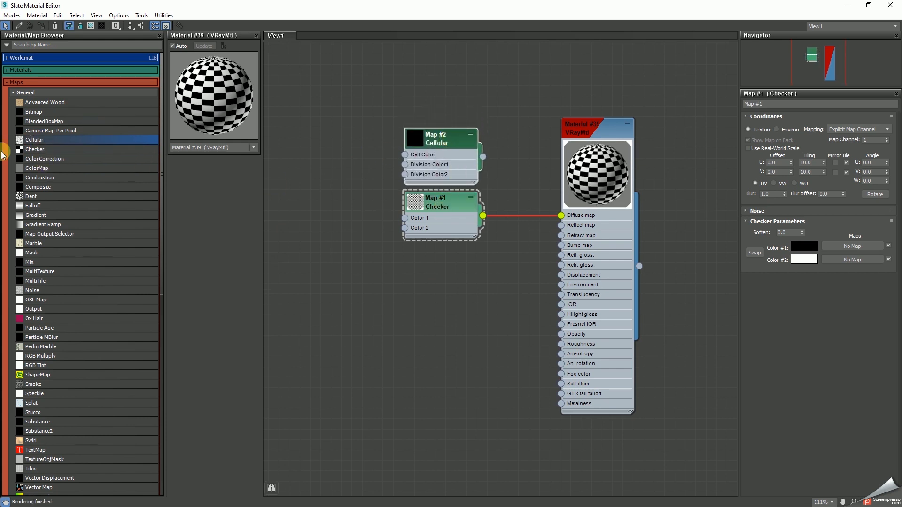
pyautogui.moveTo(34, 200); pyautogui.dragTo(437, 258)
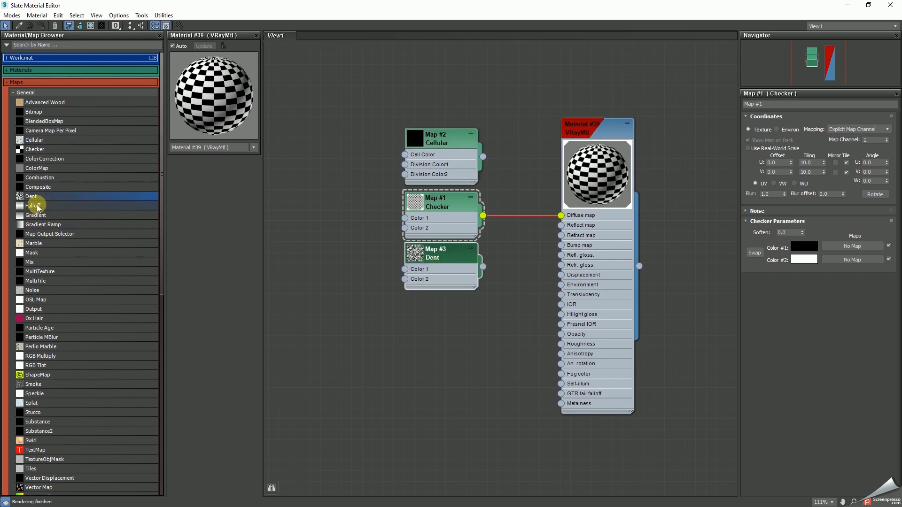
pyautogui.click(37, 225)
pyautogui.moveTo(35, 205); pyautogui.dragTo(420, 307)
pyautogui.moveTo(37, 215); pyautogui.dragTo(437, 360)
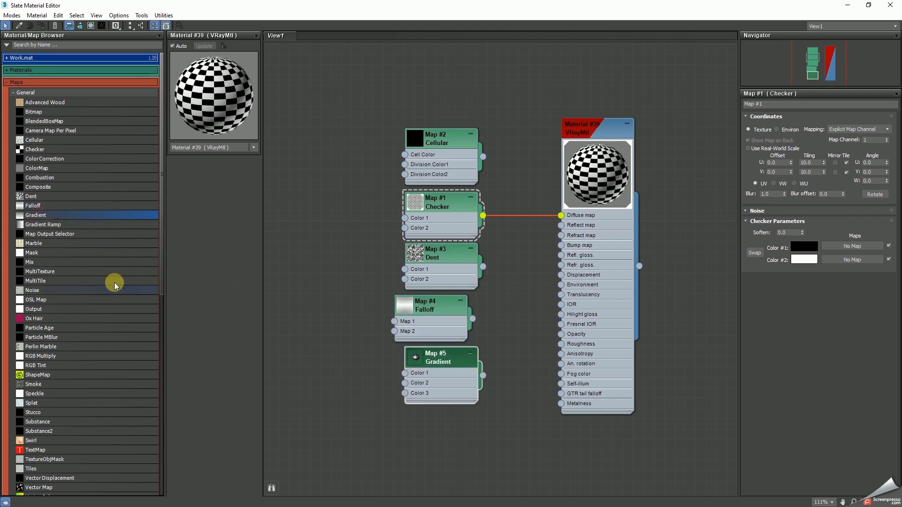
# Add a Gradient Ramp map below the Gradient node and line up the Falloff and Gradient nodes in the column.
pyautogui.moveTo(42, 224); pyautogui.dragTo(444, 418)
pyautogui.moveTo(435, 355); pyautogui.dragTo(433, 344)
pyautogui.moveTo(428, 303); pyautogui.dragTo(440, 303)
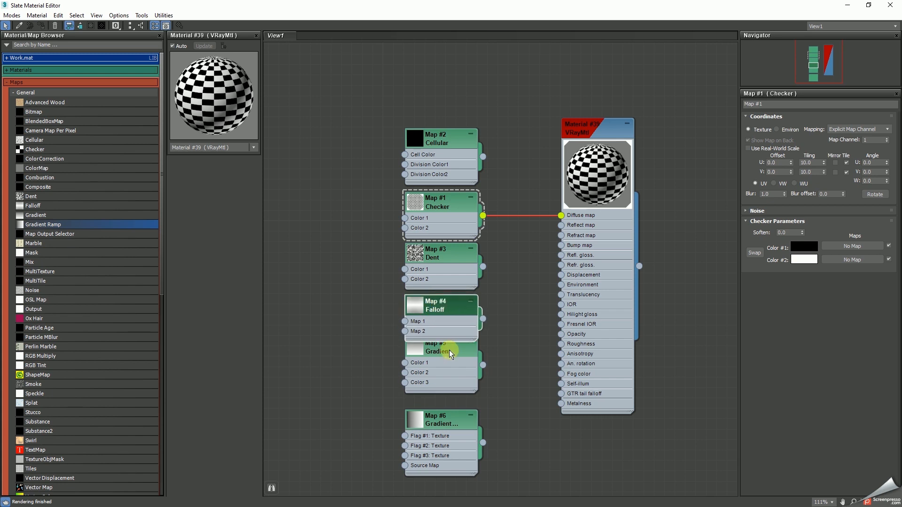
pyautogui.moveTo(450, 350); pyautogui.dragTo(450, 360)
pyautogui.moveTo(446, 417); pyautogui.dragTo(444, 417)
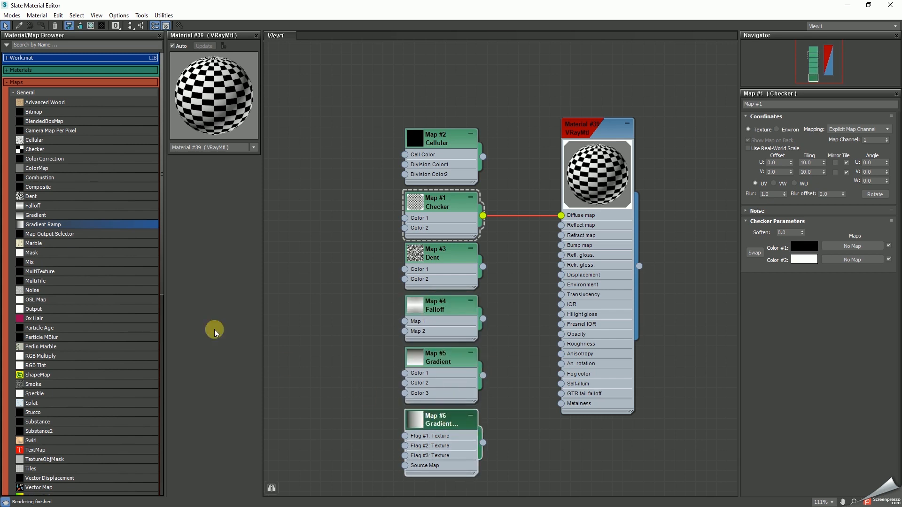
# Add a Noise map and a Smoke map below the Gradient Ramp node.
pyautogui.scroll(-1, 334, 324)
pyautogui.moveTo(334, 324); pyautogui.dragTo(316, 237, button='middle')
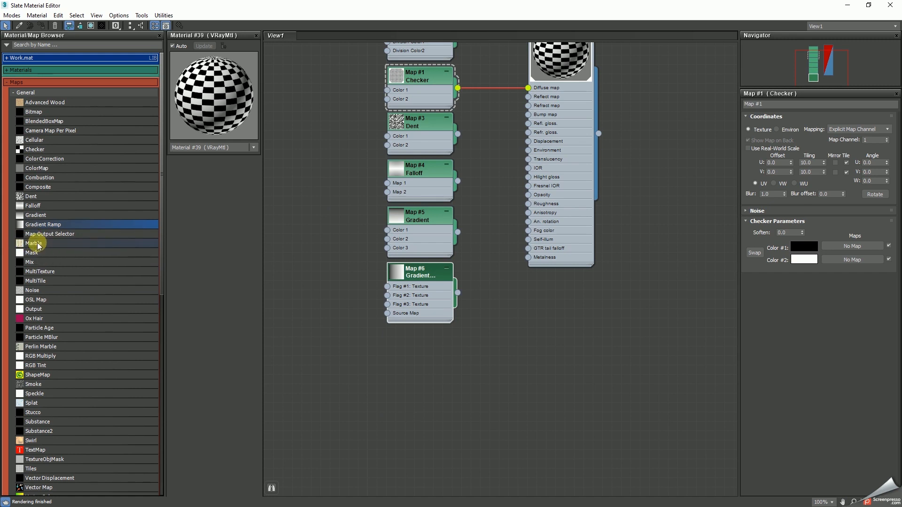
pyautogui.moveTo(33, 291); pyautogui.dragTo(421, 352)
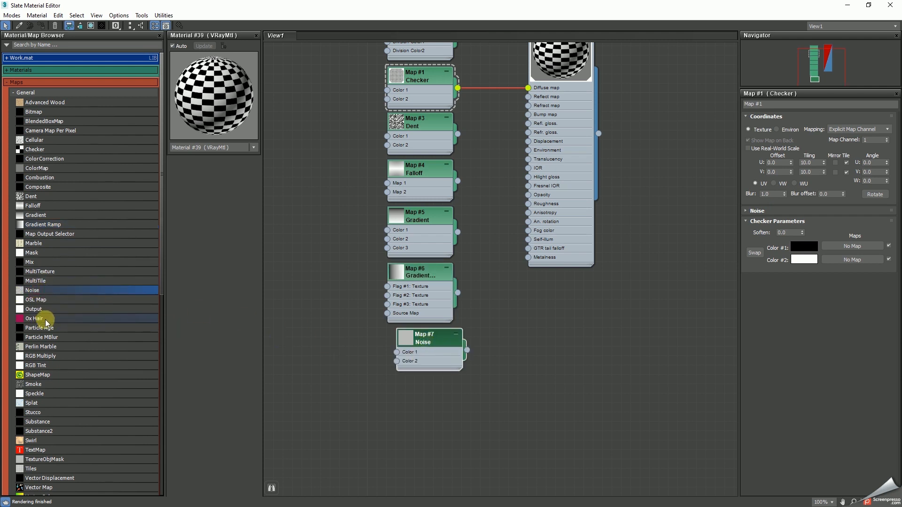
pyautogui.scroll(-3, 45, 325)
pyautogui.moveTo(32, 284); pyautogui.dragTo(424, 387)
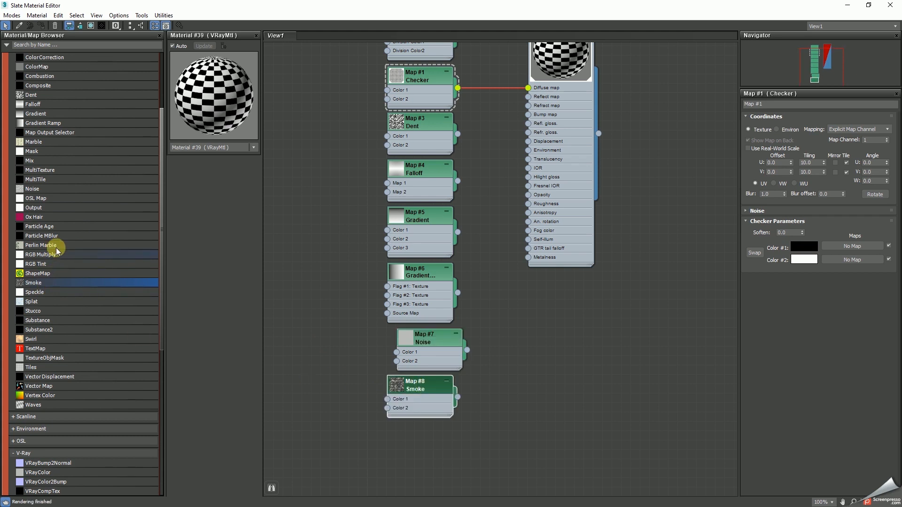
# Add a Tiles map and a Waves map below the Smoke node.
pyautogui.click(32, 292)
pyautogui.click(32, 302)
pyautogui.click(35, 293)
pyautogui.click(31, 302)
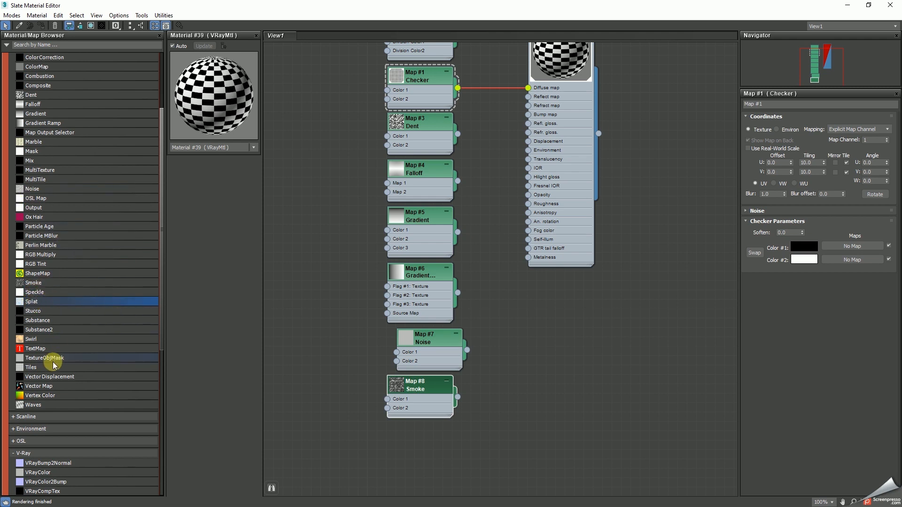
pyautogui.click(31, 368)
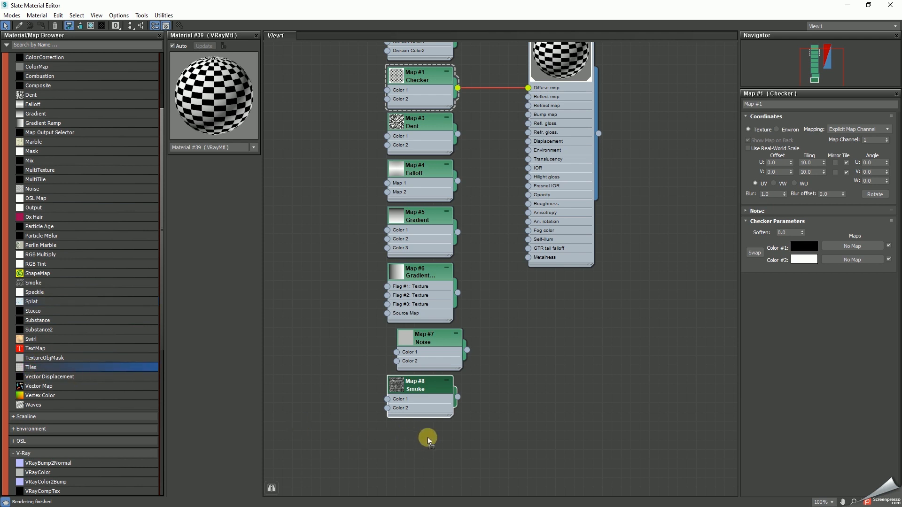
pyautogui.moveTo(32, 367); pyautogui.dragTo(364, 405)
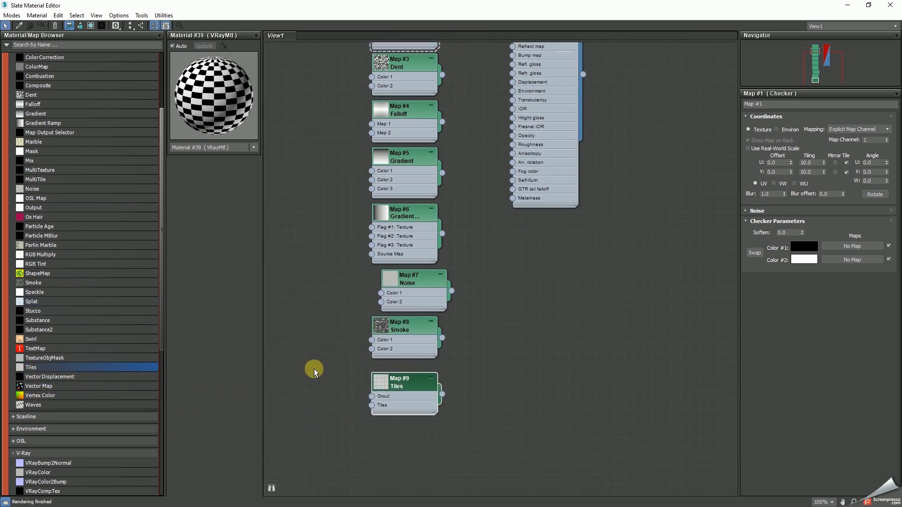
pyautogui.moveTo(33, 407); pyautogui.dragTo(420, 432)
# Browse the General, OSL and V-Ray map categories, expanding the OSL group to examine its maps and collapsing it again.
pyautogui.scroll(3, 75, 364)
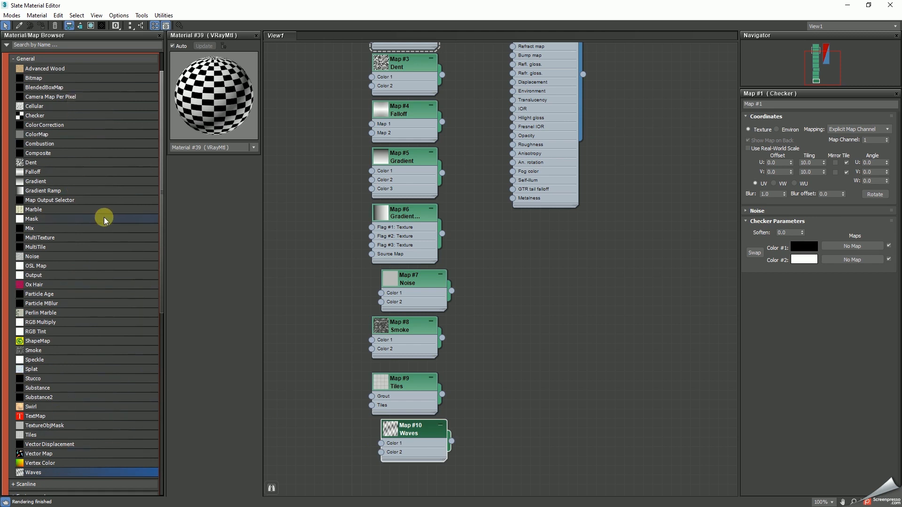
pyautogui.scroll(-7, 103, 220)
pyautogui.scroll(-3, 57, 343)
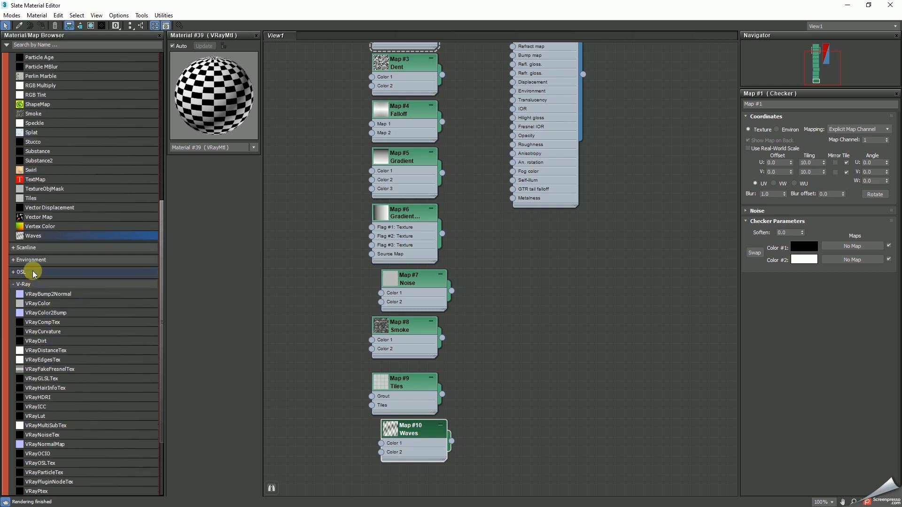
pyautogui.click(30, 272)
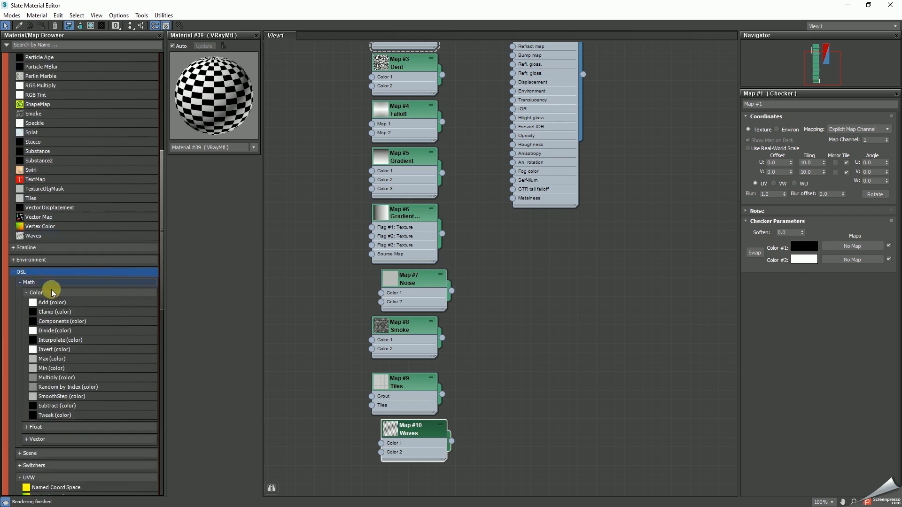
pyautogui.scroll(-2, 83, 357)
pyautogui.scroll(-7, 83, 357)
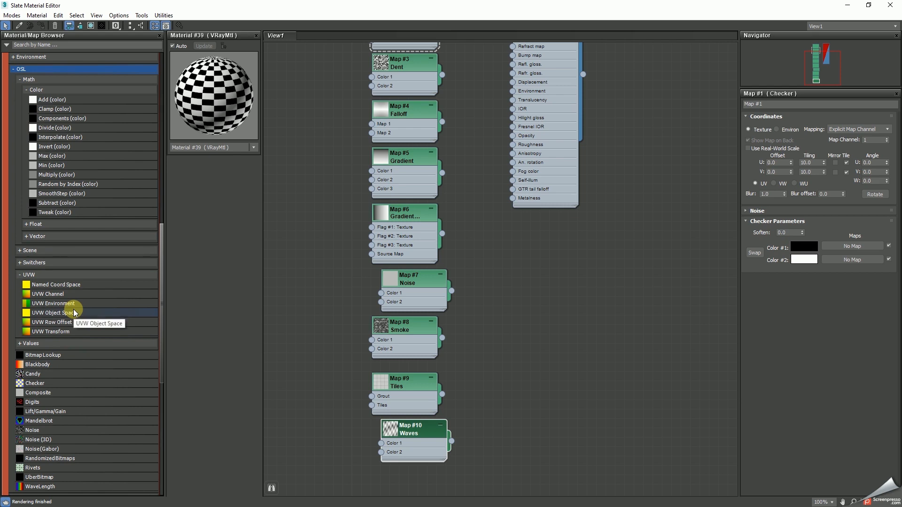
pyautogui.scroll(-6, 73, 309)
pyautogui.scroll(6, 77, 310)
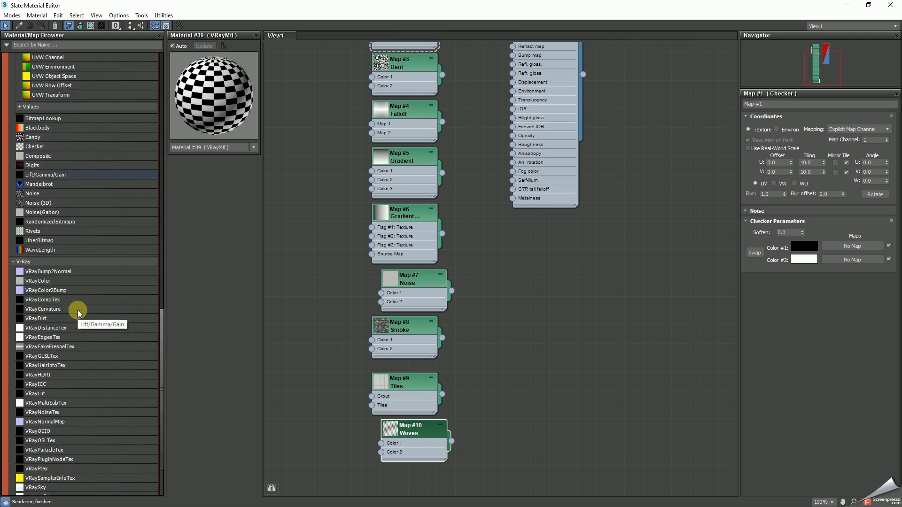
pyautogui.scroll(6, 80, 310)
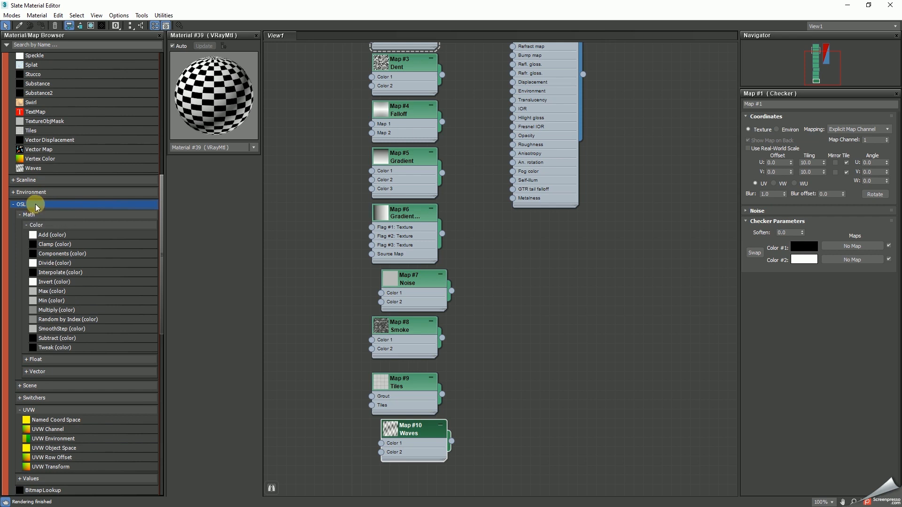
pyautogui.click(36, 206)
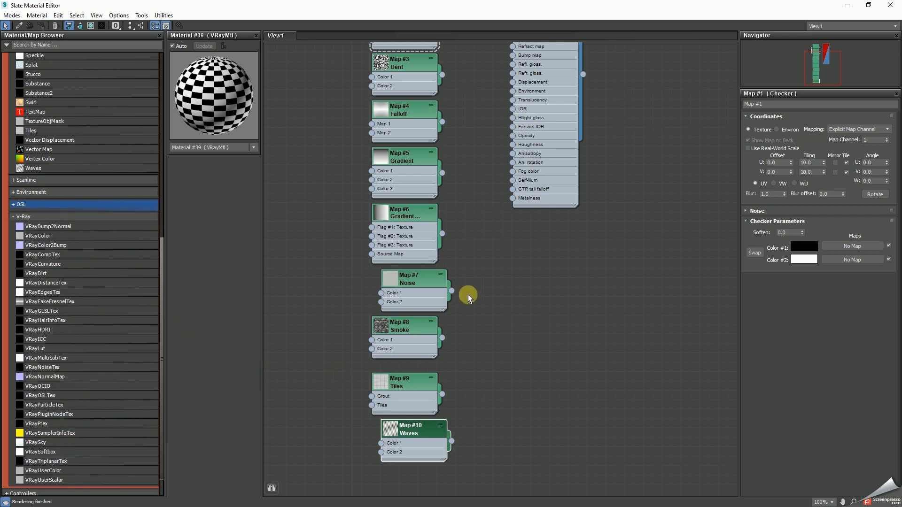
# Line up the Noise, Tiles and Waves nodes with the rest of the map column.
pyautogui.moveTo(413, 277); pyautogui.dragTo(403, 277)
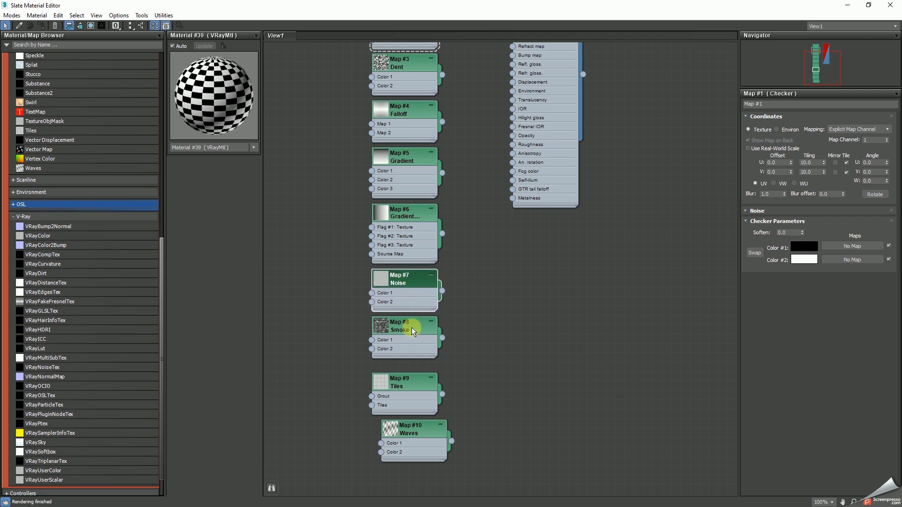
pyautogui.moveTo(413, 379); pyautogui.dragTo(414, 370)
pyautogui.moveTo(422, 430); pyautogui.dragTo(413, 416)
# Connect the Cellular map to the VRayMtl's Diffuse map slot and set its cell size to 1.
pyautogui.moveTo(461, 217); pyautogui.dragTo(459, 235, button='middle')
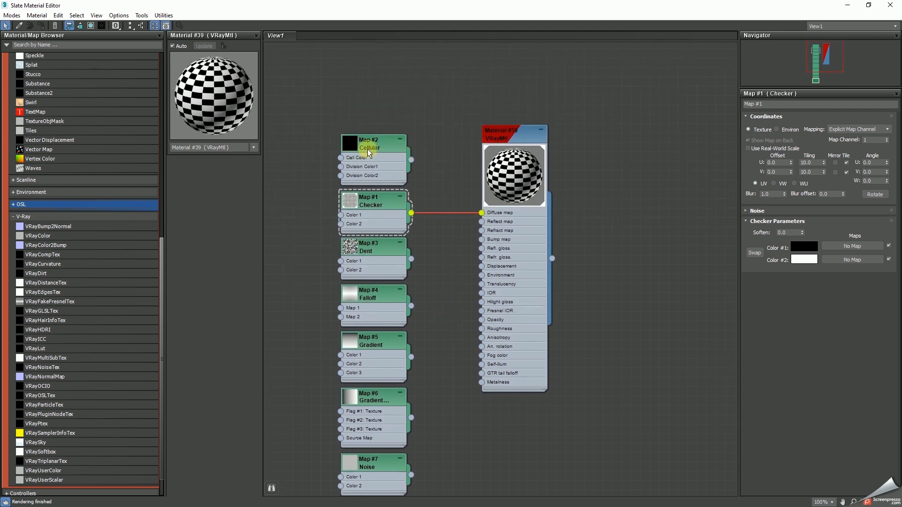
pyautogui.moveTo(370, 143); pyautogui.dragTo(481, 213)
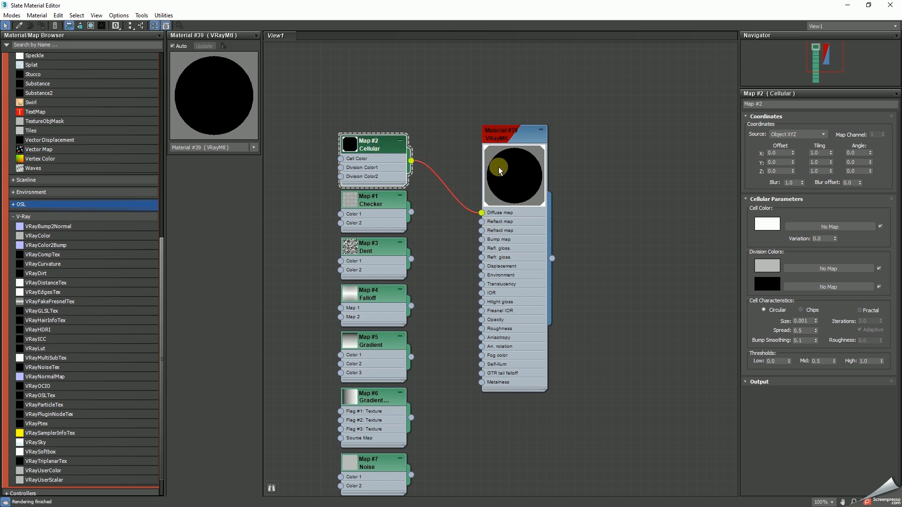
pyautogui.moveTo(731, 4); pyautogui.dragTo(222, 10)
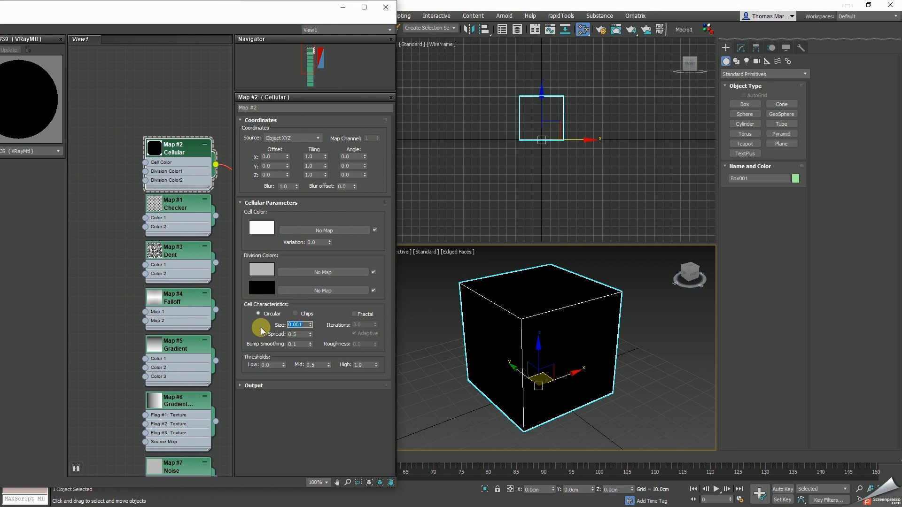
pyautogui.write('1')
pyautogui.press('Return')
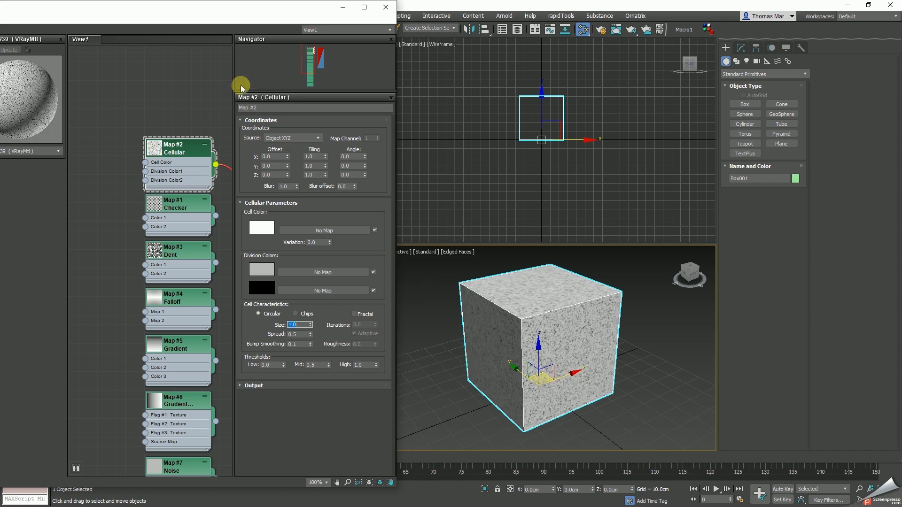
# Set the Cellular map's cell size to 10.
pyautogui.moveTo(209, 11); pyautogui.dragTo(289, 23)
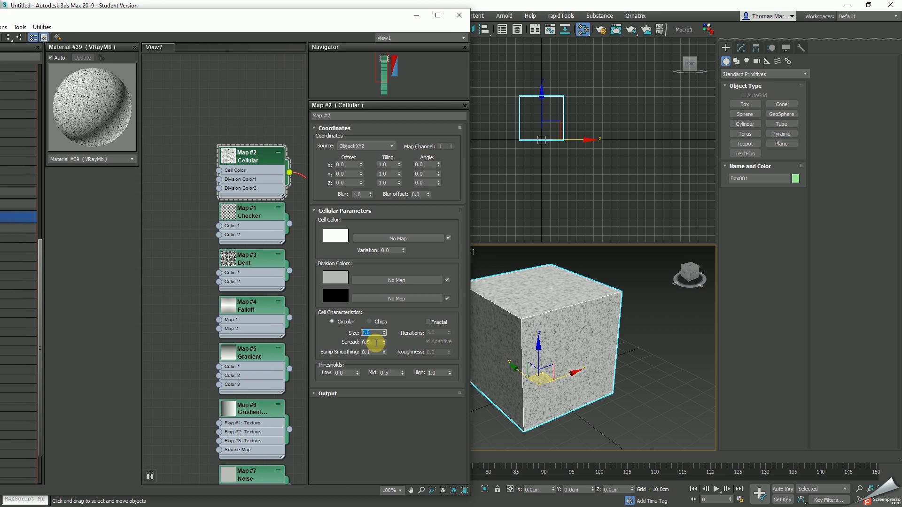
pyautogui.write('10')
pyautogui.press('Return')
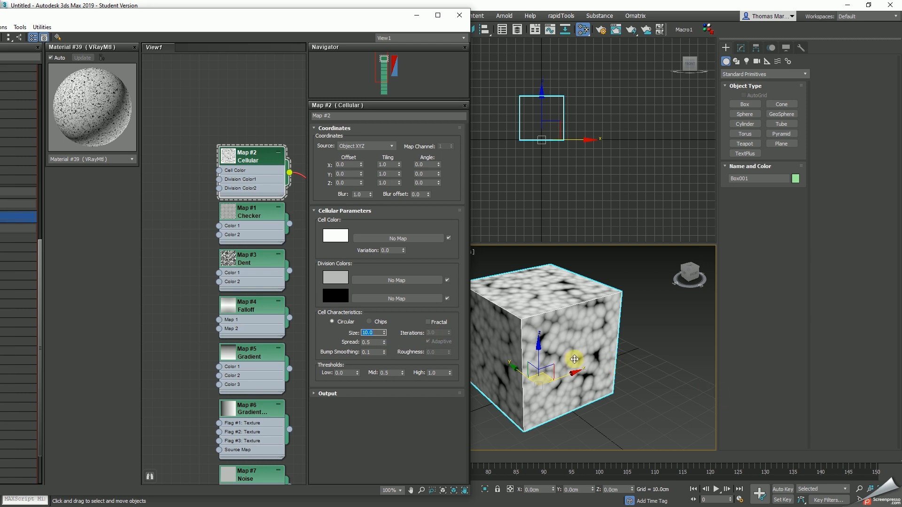
# Maximize the Perspective viewport and frame the textured box beside the material editor to examine its cell pattern.
pyautogui.scroll(4, 574, 359)
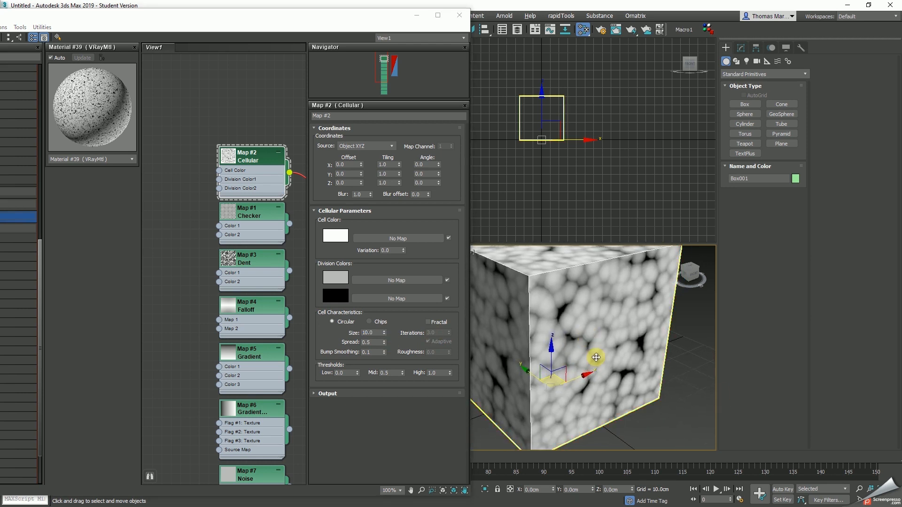
pyautogui.scroll(3, 594, 357)
pyautogui.hotkey('alt', 'w')
pyautogui.scroll(3, 568, 334)
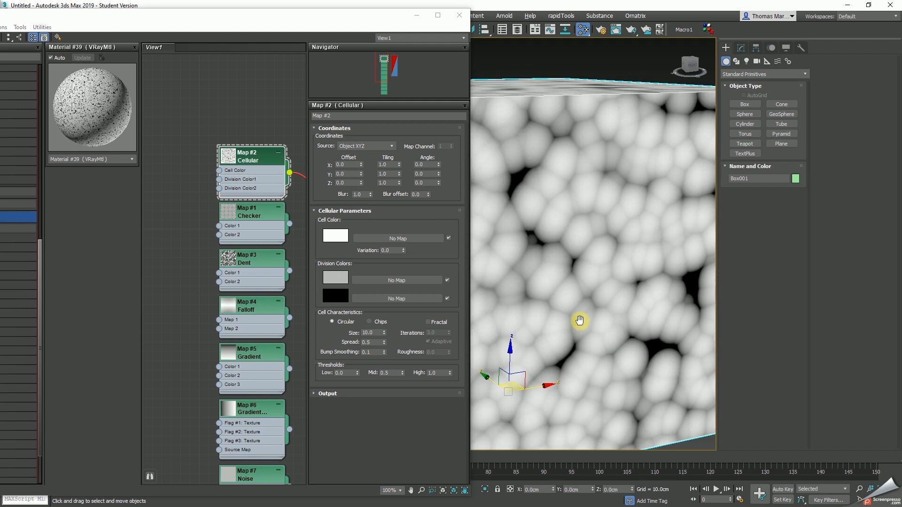
pyautogui.scroll(-6, 579, 320)
pyautogui.moveTo(312, 20); pyautogui.dragTo(16, 15)
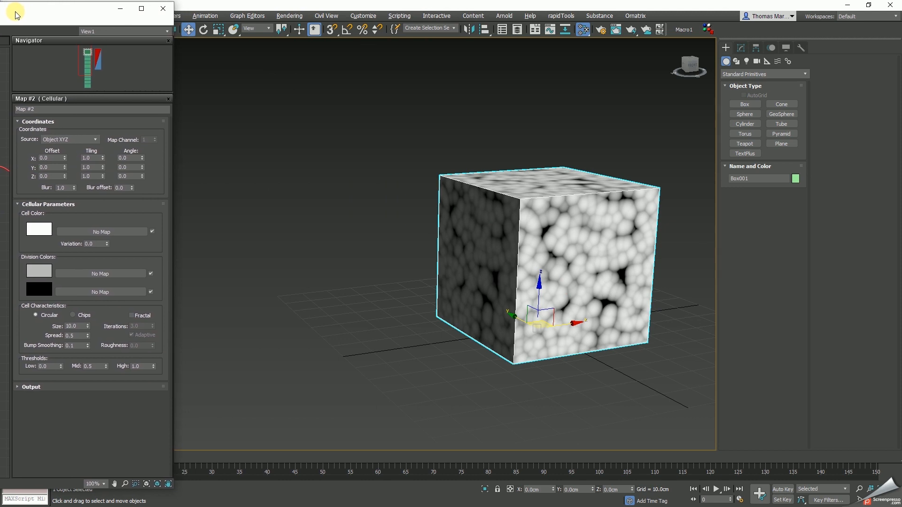
pyautogui.moveTo(542, 257); pyautogui.dragTo(385, 241, button='middle')
pyautogui.scroll(3, 408, 244)
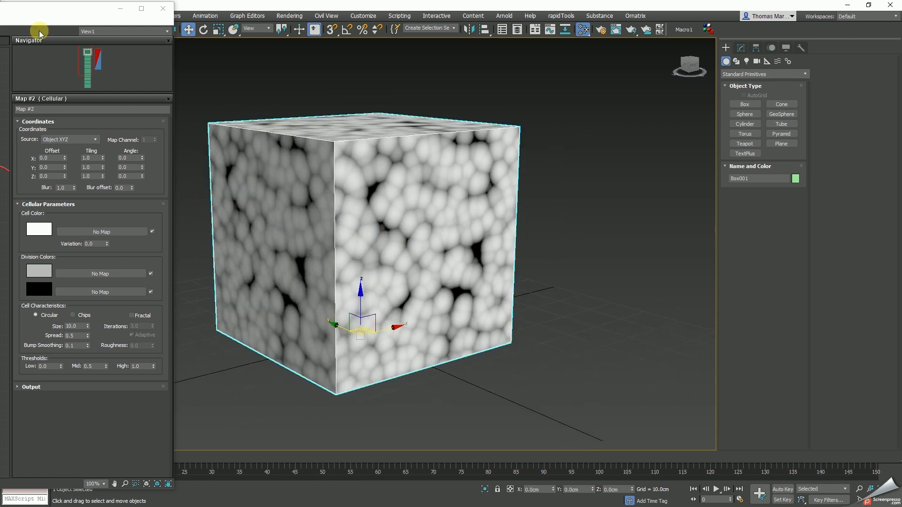
# Bring the whole Slate Material Editor back into view and enlarge the VRayMtl preview pane.
pyautogui.doubleClick(47, 15)
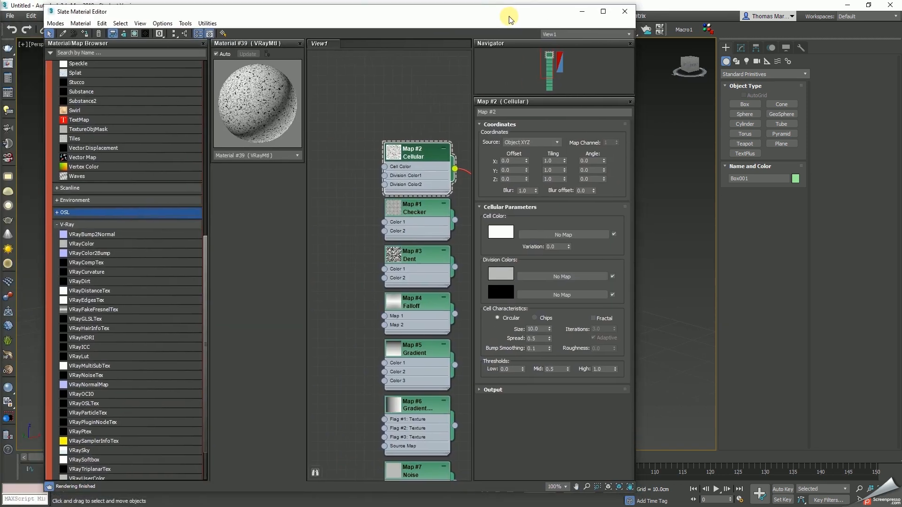
pyautogui.moveTo(482, 21); pyautogui.dragTo(480, 22)
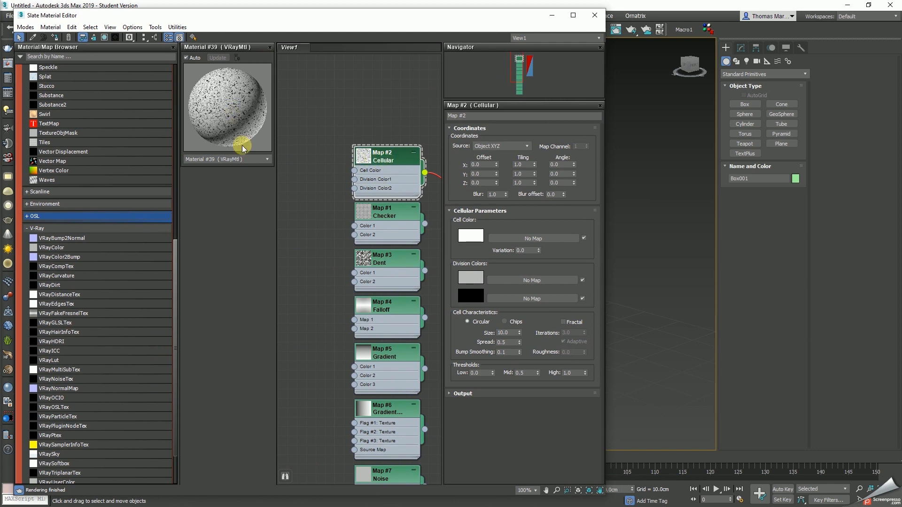
pyautogui.moveTo(277, 187); pyautogui.dragTo(328, 186)
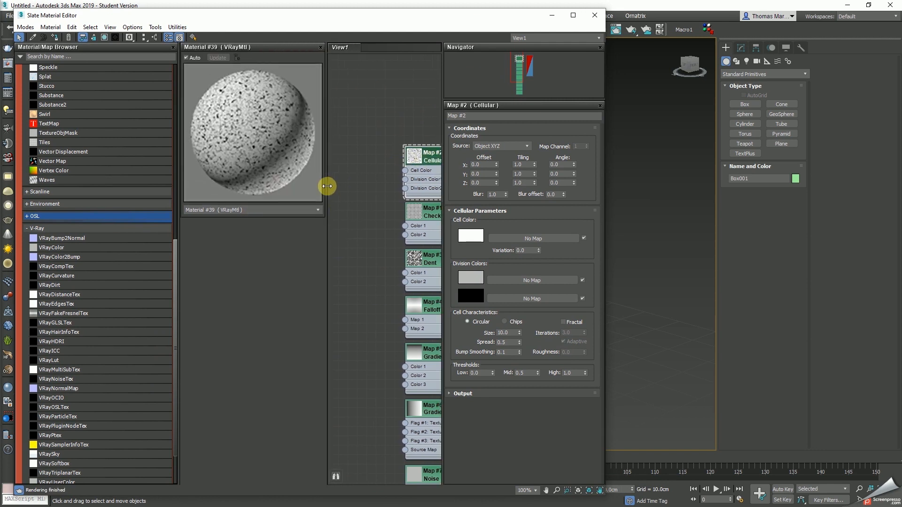
pyautogui.moveTo(374, 195); pyautogui.dragTo(322, 143, button='middle')
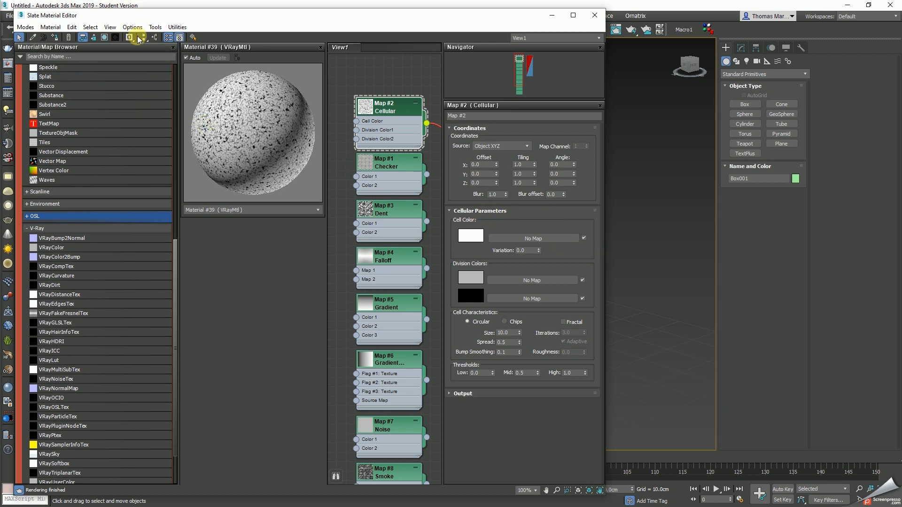
pyautogui.click(111, 27)
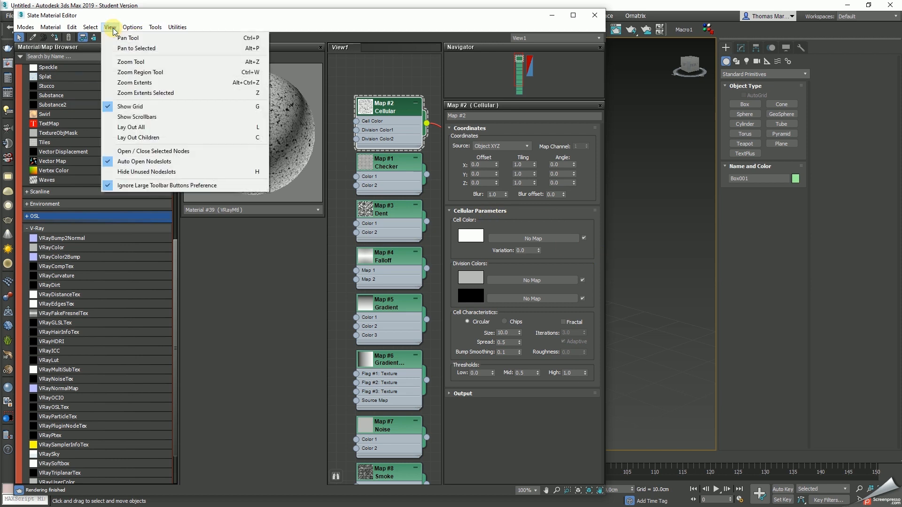
pyautogui.moveTo(128, 29)
pyautogui.click(115, 27)
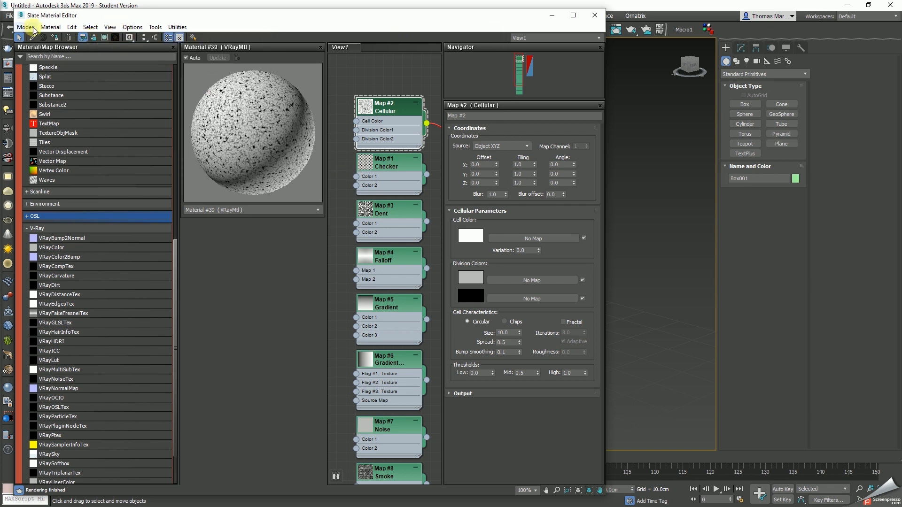
# Switch to the Compact Material Editor, pick the box's material into the first sample slot and place the editor beside the box.
pyautogui.click(28, 28)
pyautogui.click(41, 36)
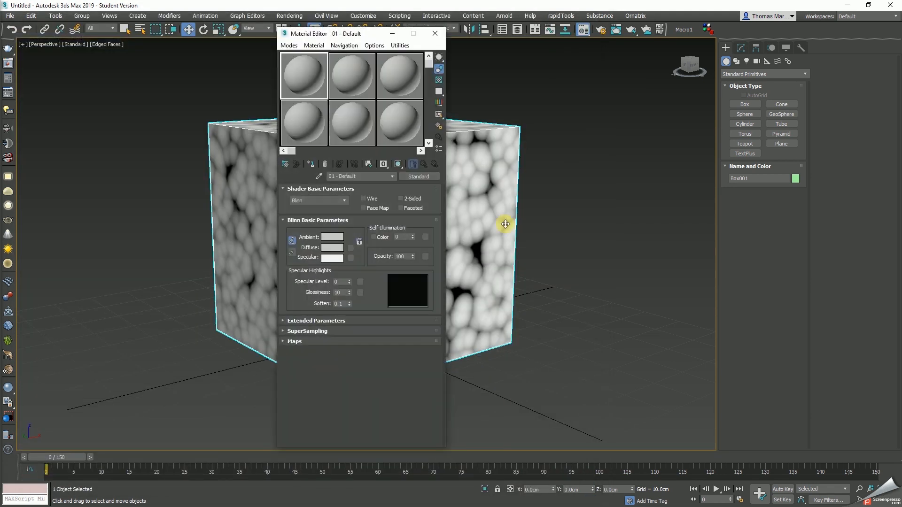
pyautogui.click(319, 176)
pyautogui.click(476, 168)
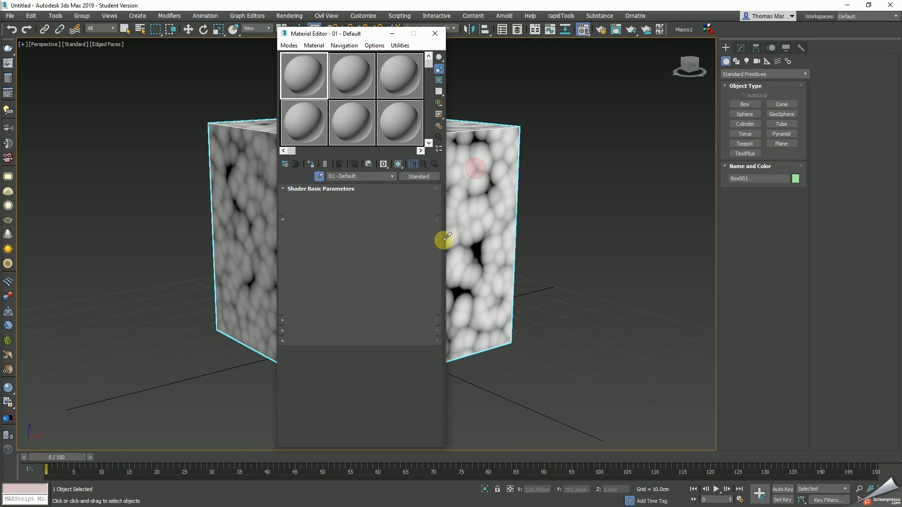
pyautogui.moveTo(357, 33); pyautogui.dragTo(185, 32)
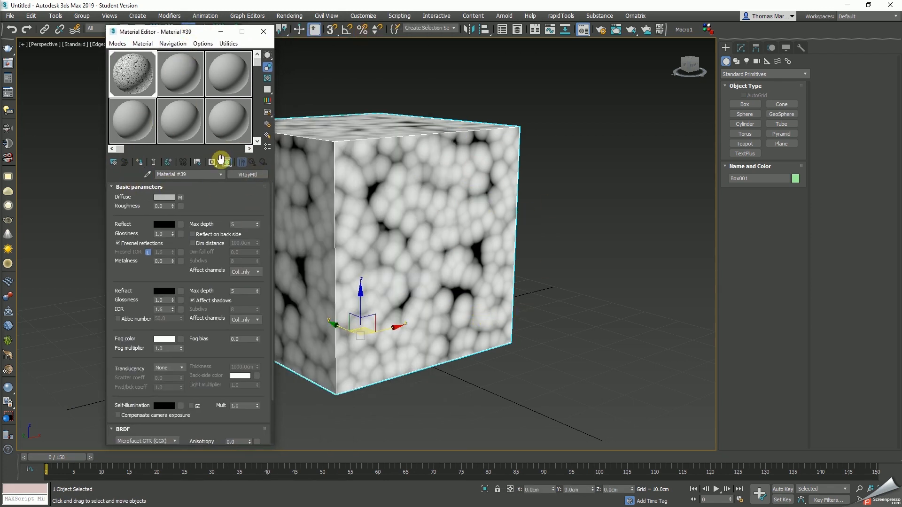
# Open the Cellular map in the Diffuse slot and show it alone in an enlarged preview beside the box.
pyautogui.click(180, 198)
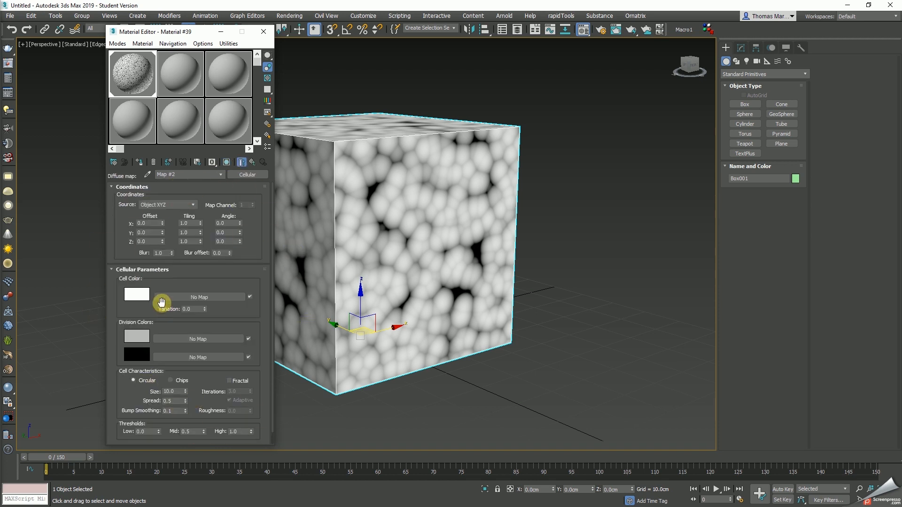
pyautogui.click(242, 163)
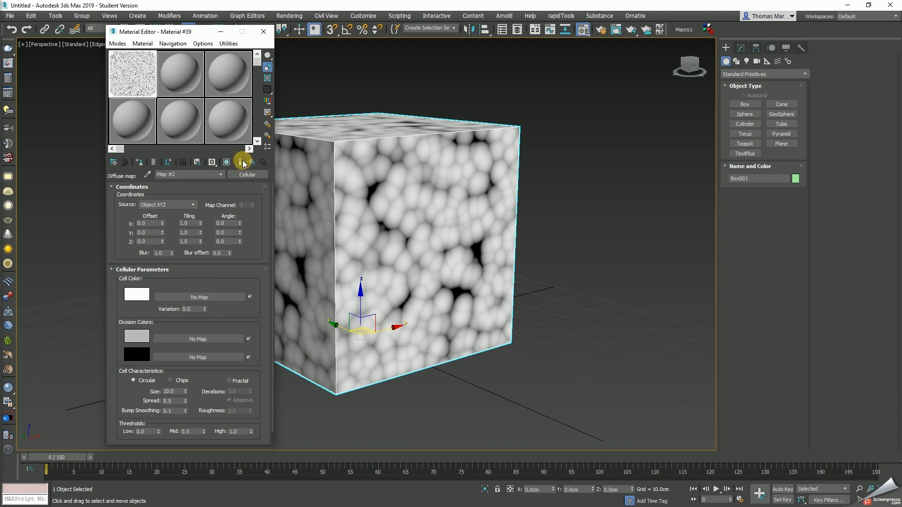
pyautogui.doubleClick(133, 82)
pyautogui.moveTo(379, 85); pyautogui.dragTo(687, 108)
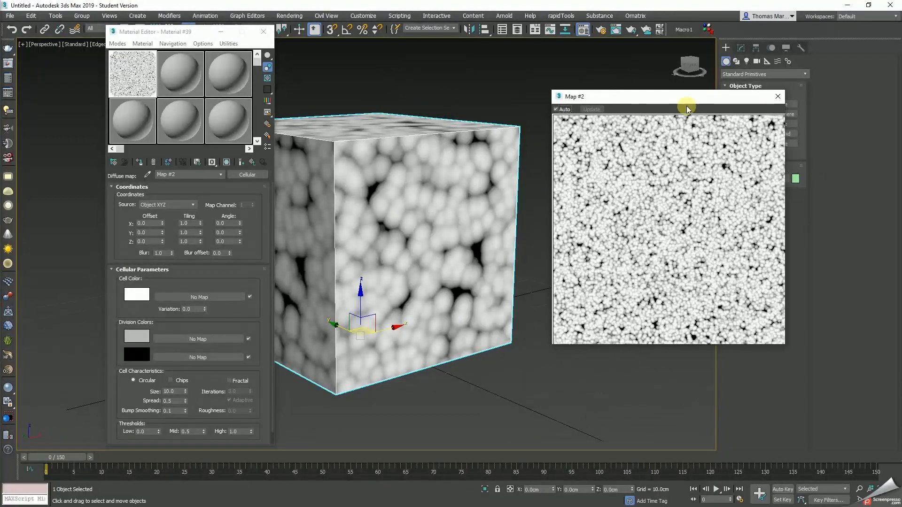
# Compare the Circular and Chips cell characteristics of the Cellular map and keep Chips.
pyautogui.click(177, 383)
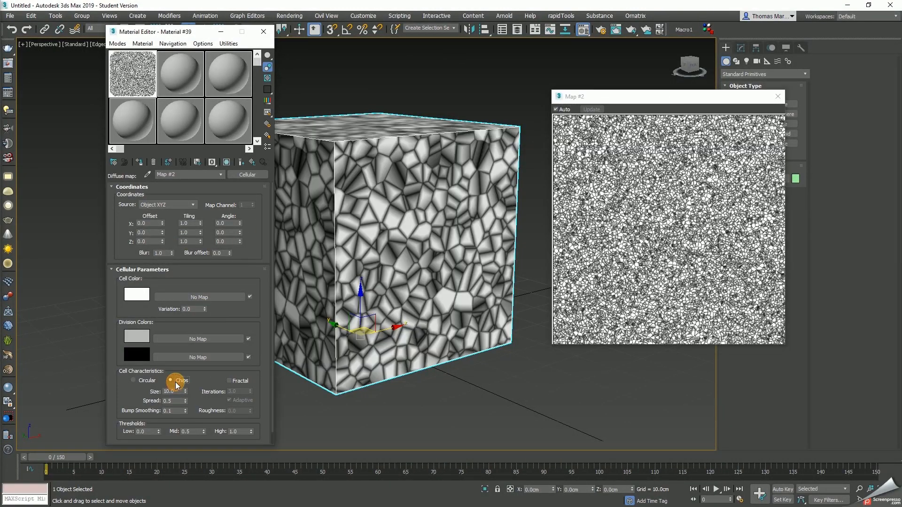
pyautogui.click(137, 381)
pyautogui.click(181, 381)
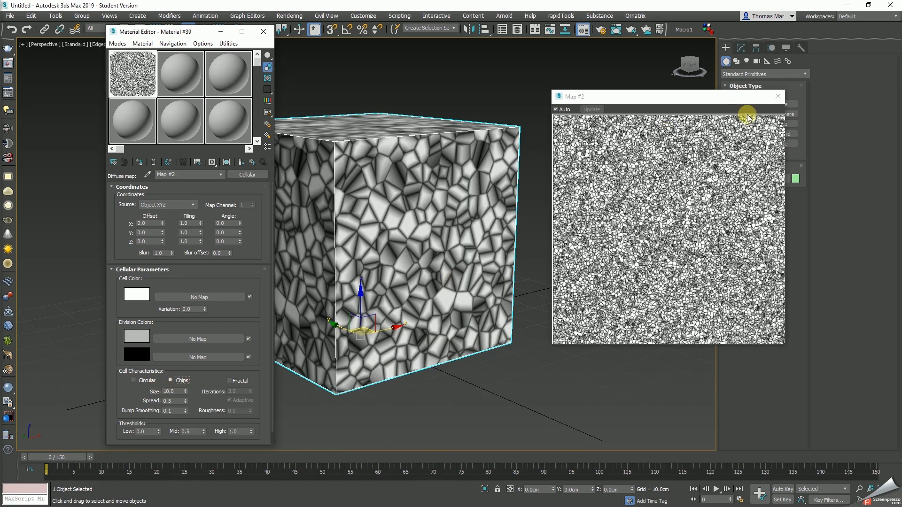
# Close the enlarged map preview, turn the end result display back on and return to the Slate Material Editor.
pyautogui.click(778, 97)
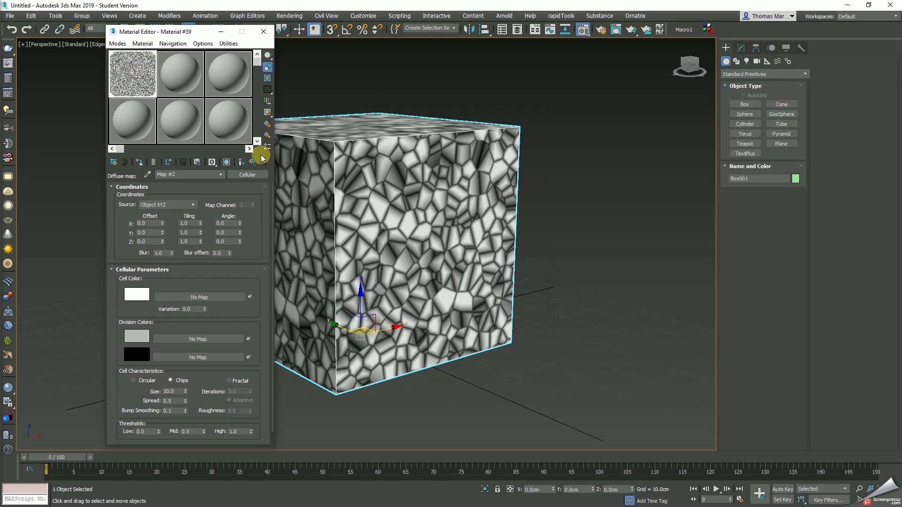
pyautogui.click(239, 162)
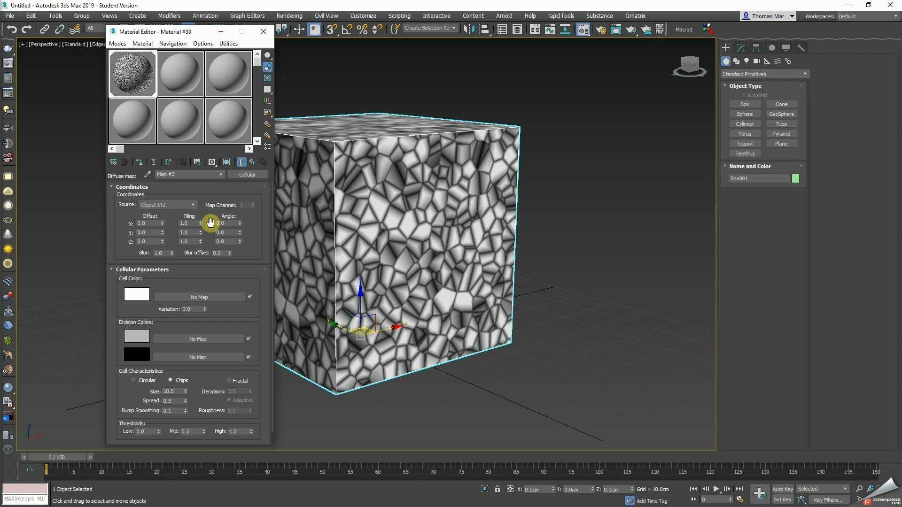
pyautogui.click(118, 44)
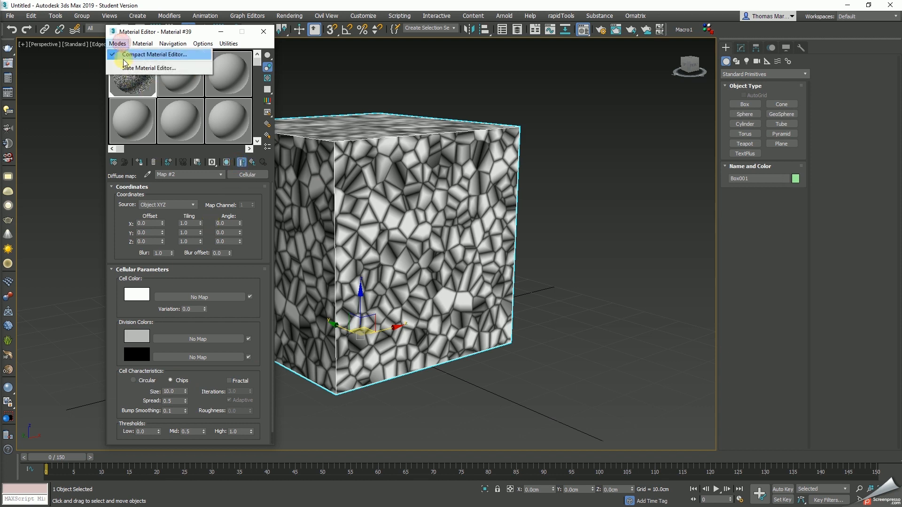
pyautogui.click(141, 64)
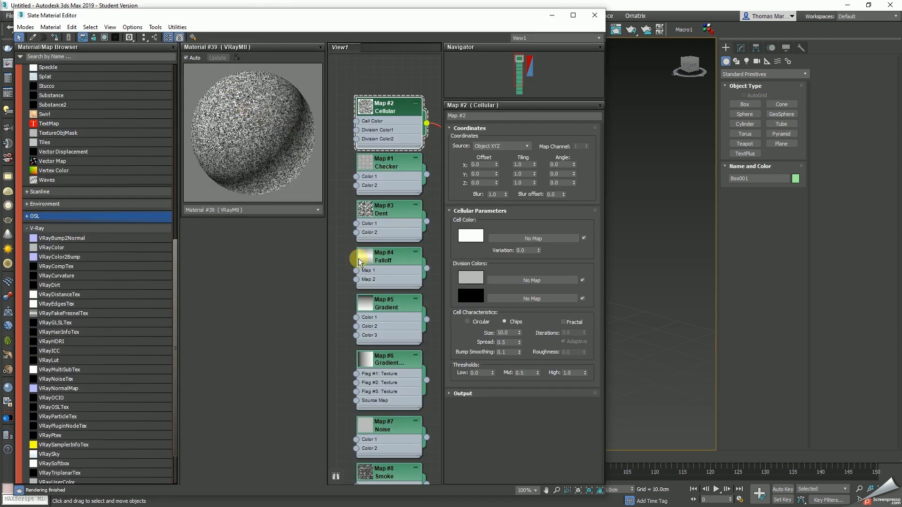
# Open a preview window for the Cellular node, dock it above the VRayMtl preview and enlarge both previews.
pyautogui.rightClick(388, 117)
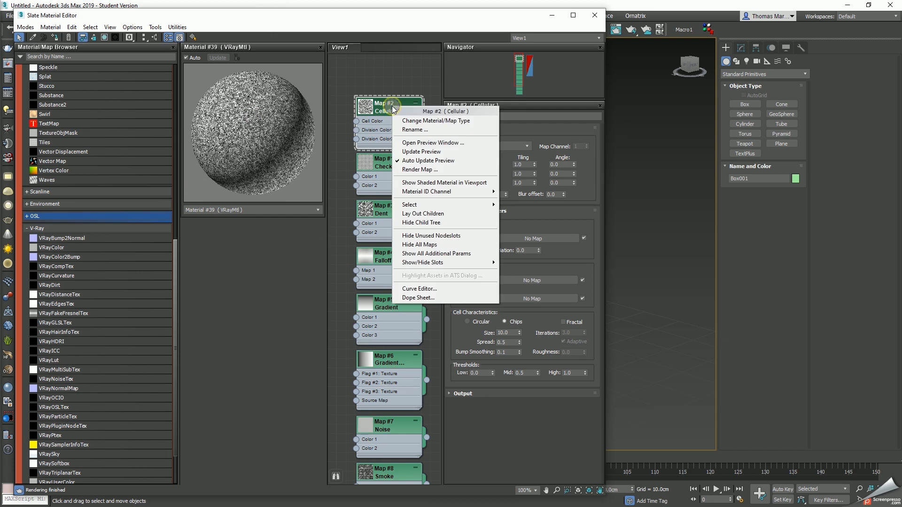
pyautogui.click(422, 143)
pyautogui.moveTo(400, 147); pyautogui.dragTo(389, 177)
pyautogui.moveTo(326, 230); pyautogui.dragTo(283, 229)
pyautogui.moveTo(377, 178); pyautogui.dragTo(233, 89)
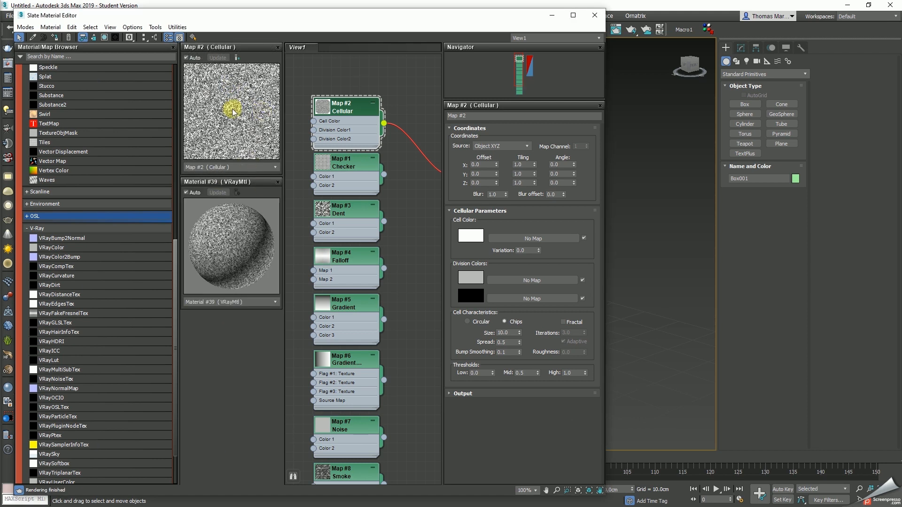
pyautogui.moveTo(284, 181); pyautogui.dragTo(326, 181)
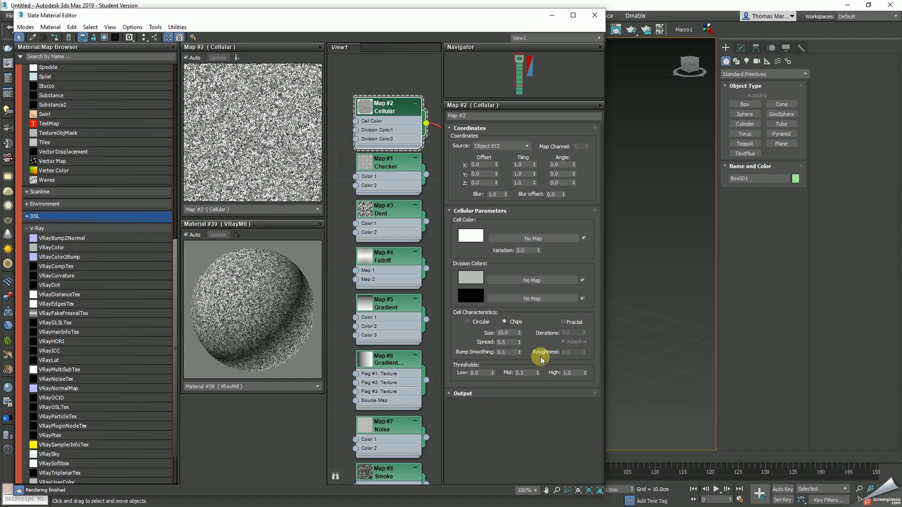
# Set the Cellular map's cell size to 20.
pyautogui.click(509, 333)
pyautogui.write('20')
pyautogui.press('Return')
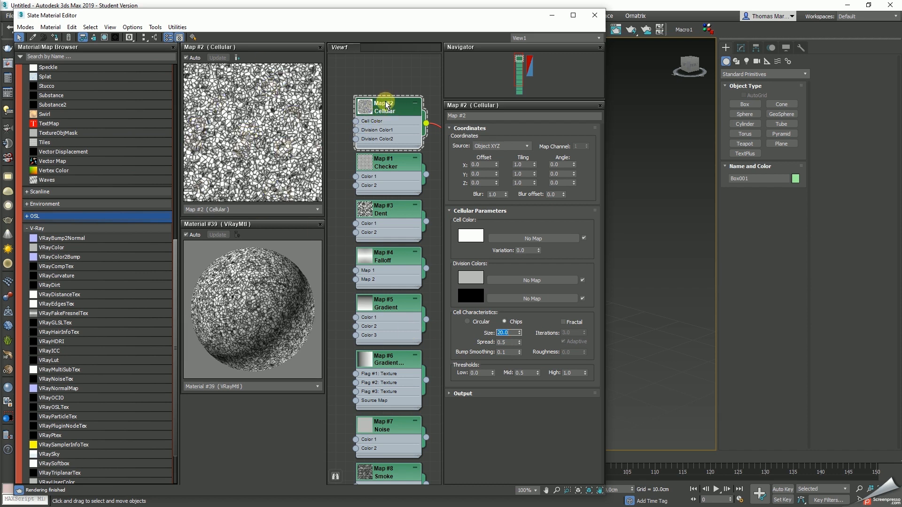
pyautogui.moveTo(408, 81)
pyautogui.mouseDown(button='middle')
pyautogui.moveTo(257, 87)
pyautogui.moveTo(397, 94)
pyautogui.mouseUp(button='middle')
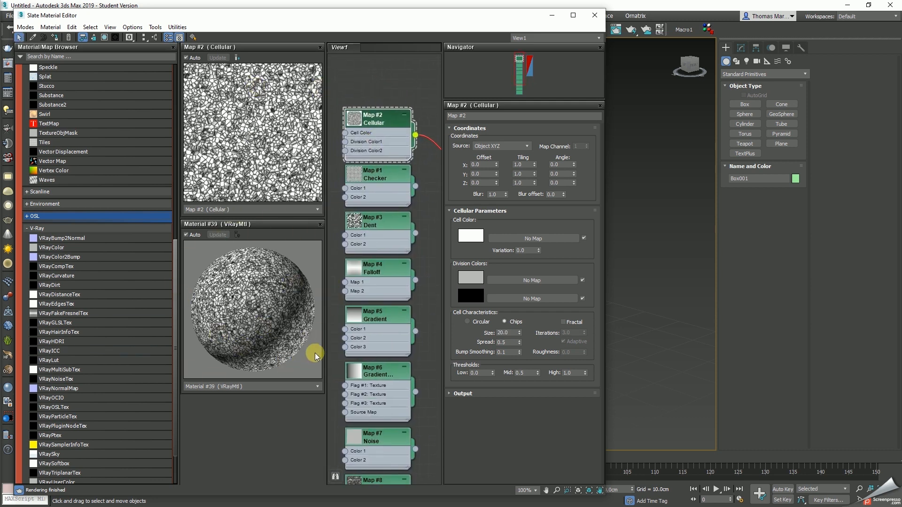
pyautogui.moveTo(403, 81); pyautogui.dragTo(328, 81, button='middle')
pyautogui.moveTo(380, 117); pyautogui.dragTo(429, 119, button='middle')
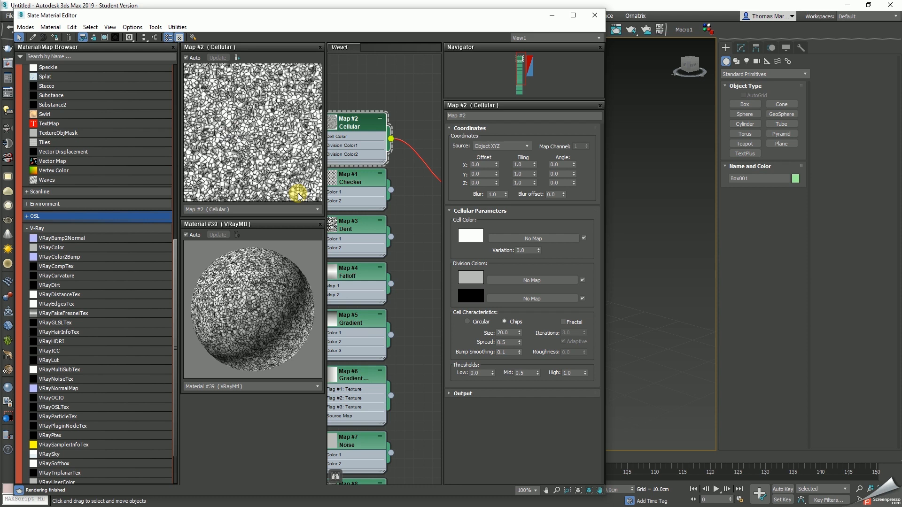
# Move the Slate Material Editor aside to uncover part of the box and set the Cellular map's cell size to 10.
pyautogui.moveTo(423, 201); pyautogui.dragTo(408, 192, button='middle')
pyautogui.moveTo(448, 18); pyautogui.dragTo(323, 15)
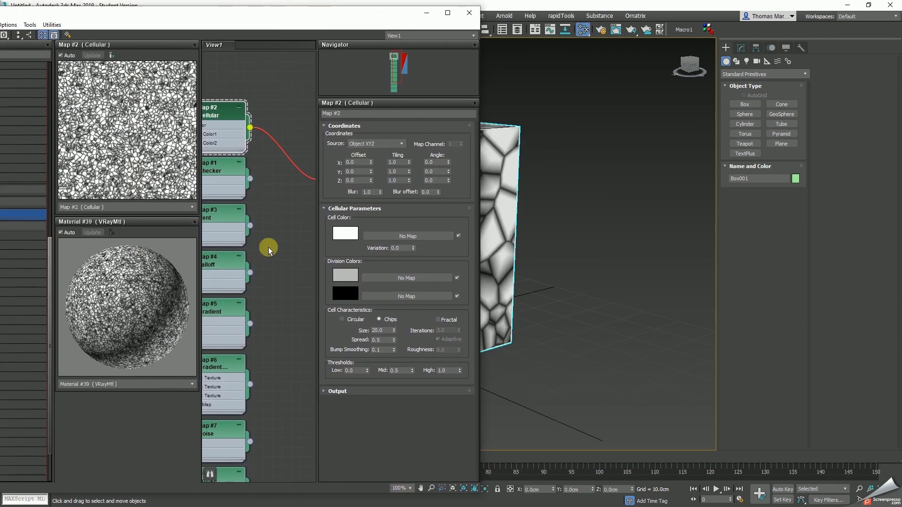
pyautogui.scroll(-3, 269, 248)
pyautogui.moveTo(289, 218)
pyautogui.mouseDown(button='middle')
pyautogui.moveTo(254, 224)
pyautogui.moveTo(285, 227)
pyautogui.mouseUp(button='middle')
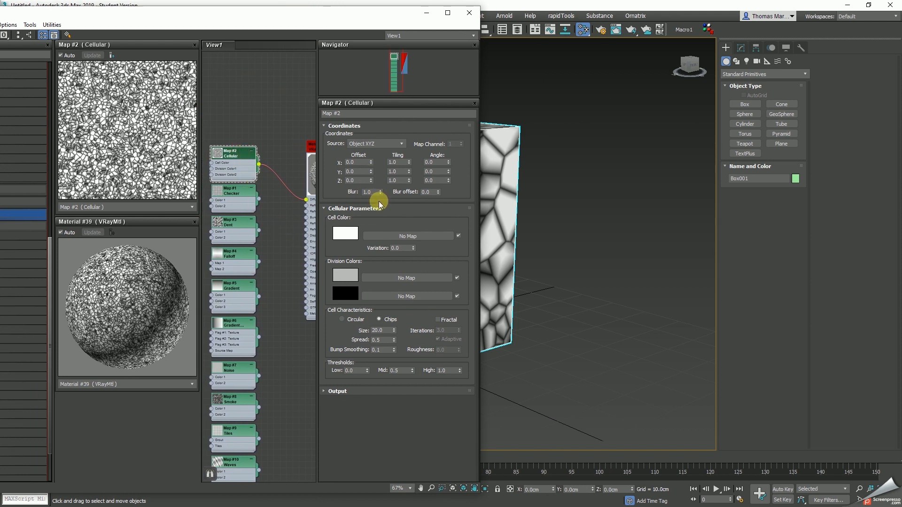
pyautogui.write('10')
pyautogui.press('Return')
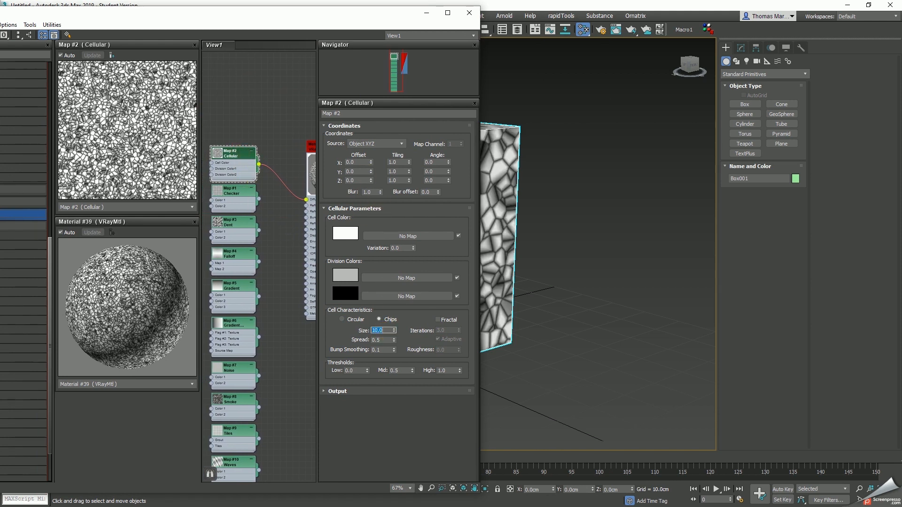
# With the whole box in view, switch the Cellular map to Circular cells and lower its spread to 0.31.
pyautogui.moveTo(419, 6); pyautogui.dragTo(123, 16)
pyautogui.moveTo(330, 266); pyautogui.dragTo(464, 291, button='middle')
pyautogui.moveTo(483, 365); pyautogui.dragTo(344, 211, button='middle')
pyautogui.keyDown('alt'); pyautogui.moveTo(459, 227); pyautogui.dragTo(462, 184, button='middle'); pyautogui.keyUp('alt')
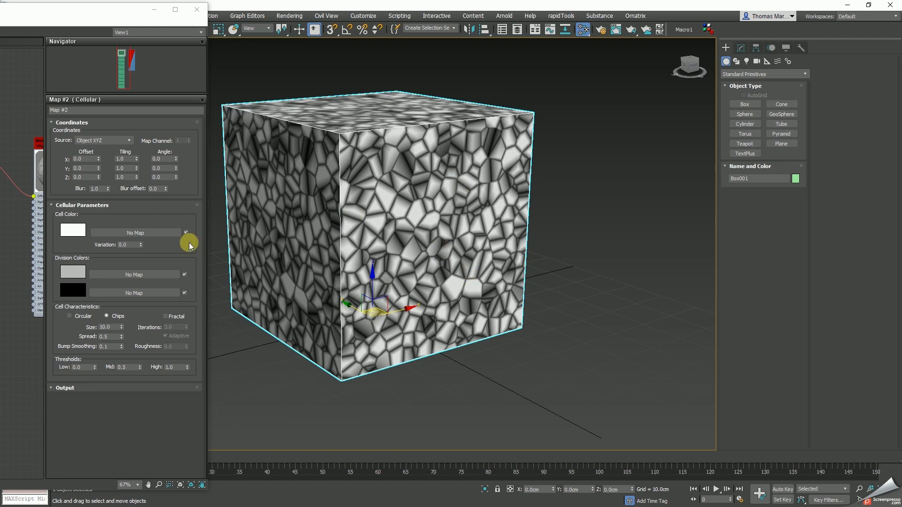
pyautogui.moveTo(96, 19); pyautogui.dragTo(176, 17)
pyautogui.keyDown('alt'); pyautogui.moveTo(413, 259); pyautogui.dragTo(508, 274, button='middle'); pyautogui.keyUp('alt')
pyautogui.click(162, 313)
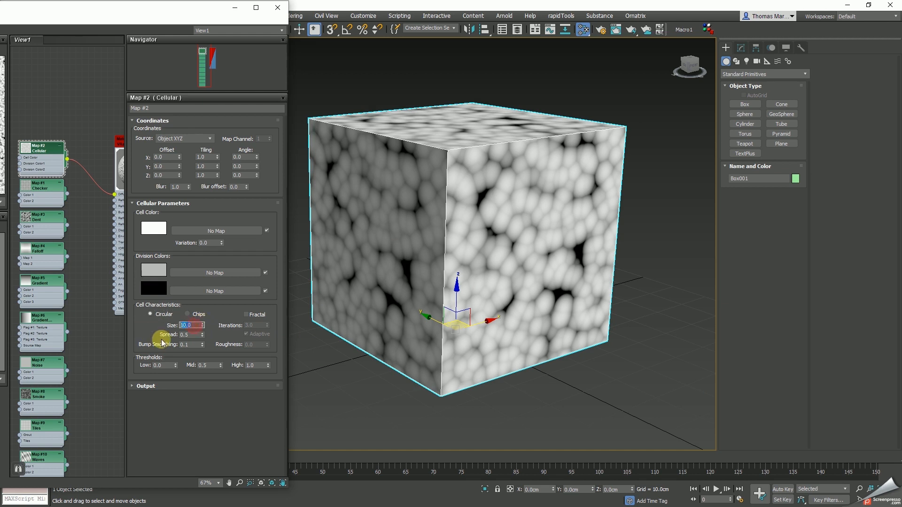
pyautogui.moveTo(203, 331); pyautogui.dragTo(203, 353)
pyautogui.moveTo(203, 359); pyautogui.dragTo(202, 343)
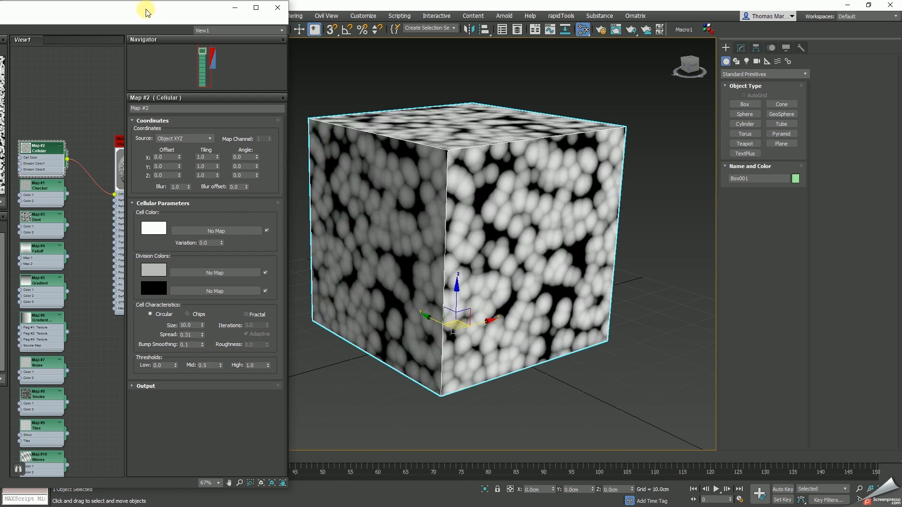
# With Auto Key on, animate the Cellular map's spread from 0.3 at frame 0 to 0.08 at frame 15.
pyautogui.moveTo(172, 13)
pyautogui.mouseDown()
pyautogui.moveTo(323, 15)
pyautogui.moveTo(312, 60)
pyautogui.moveTo(317, 43)
pyautogui.moveTo(379, 21)
pyautogui.moveTo(178, 18)
pyautogui.mouseUp()
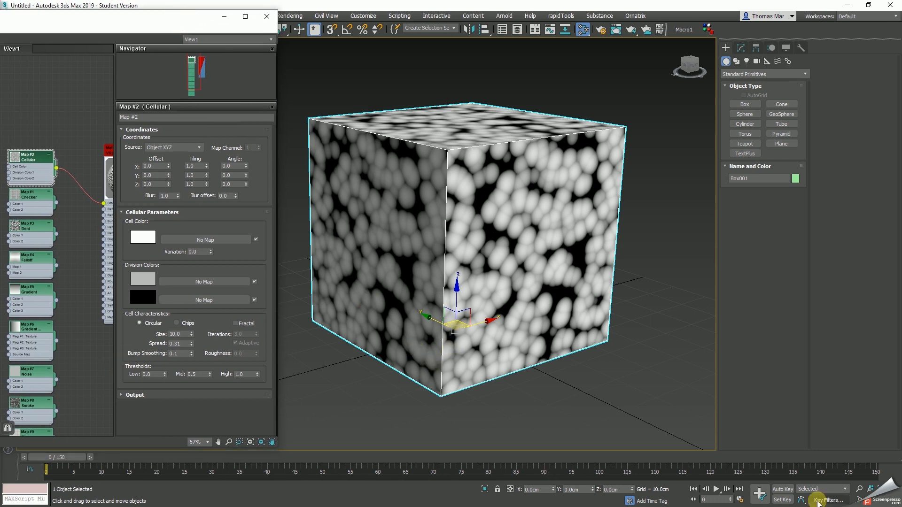
pyautogui.click(782, 490)
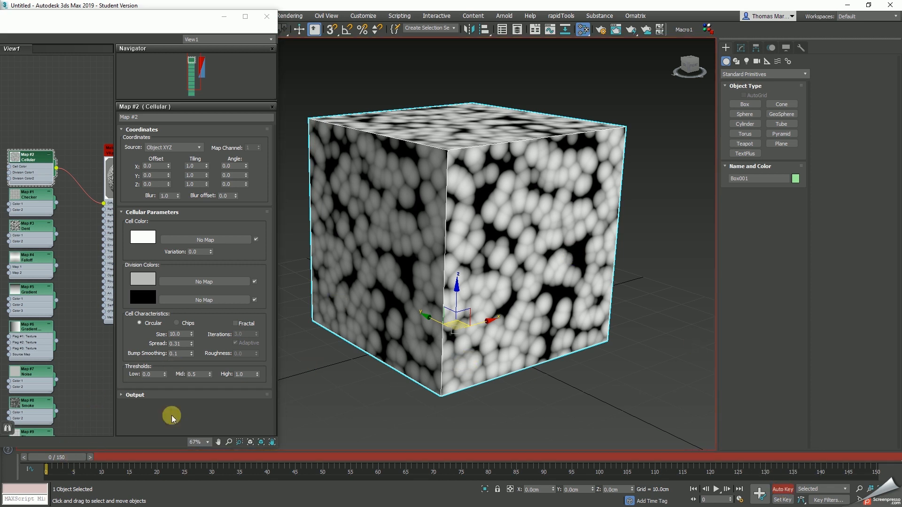
pyautogui.moveTo(192, 343); pyautogui.dragTo(193, 349)
pyautogui.doubleClick(182, 343)
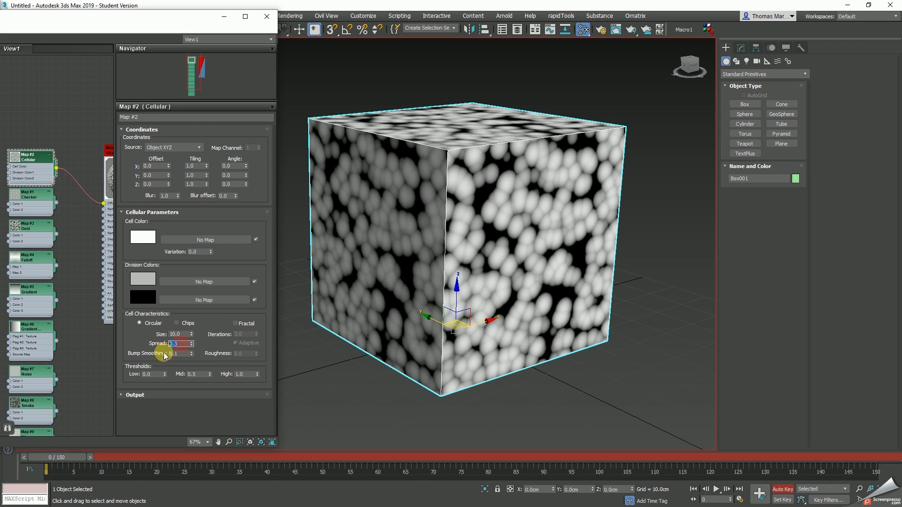
pyautogui.moveTo(65, 462); pyautogui.dragTo(140, 467)
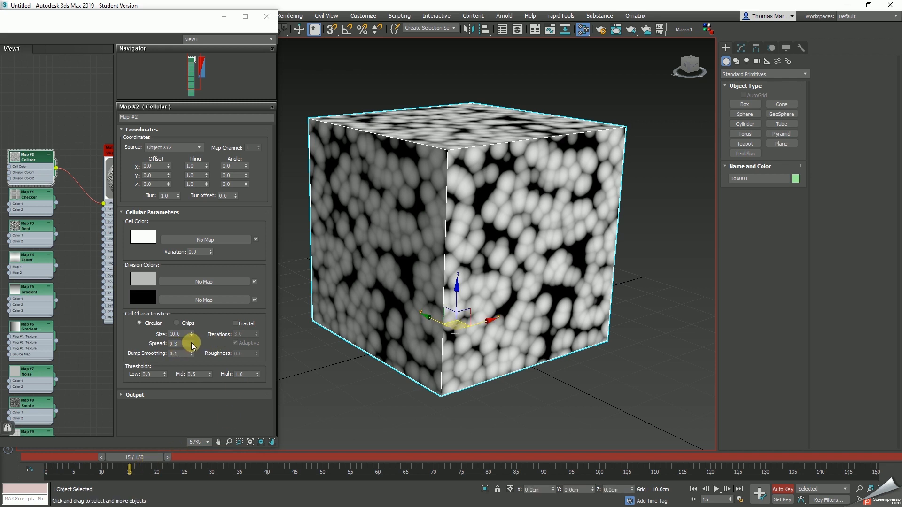
pyautogui.moveTo(192, 347); pyautogui.dragTo(192, 347)
pyautogui.moveTo(141, 458); pyautogui.dragTo(101, 493)
# Preview the animated spread with Fractal enabled, return to frame 0 and disable Fractal again.
pyautogui.click(235, 323)
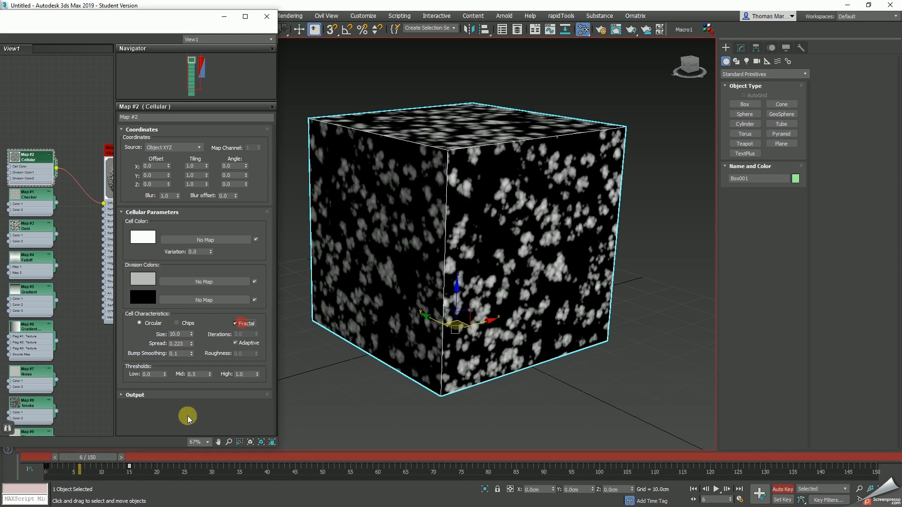
pyautogui.moveTo(80, 459); pyautogui.dragTo(43, 470)
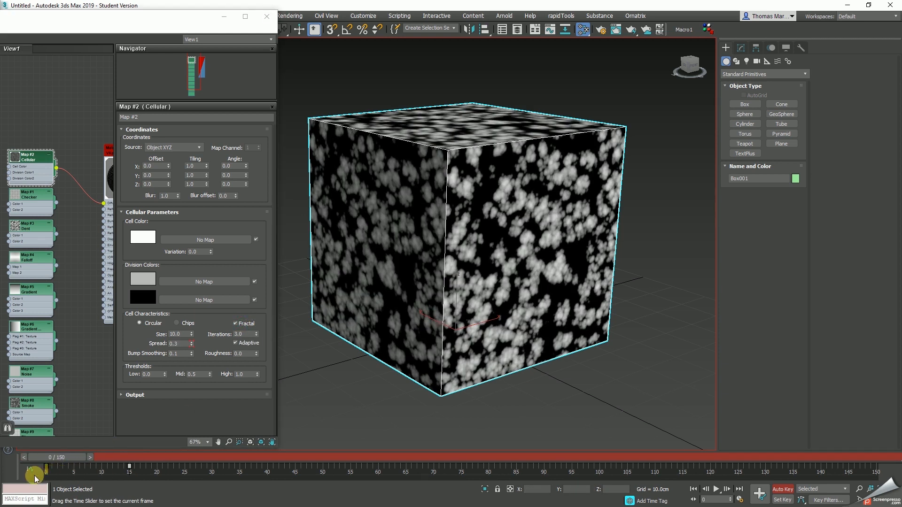
pyautogui.click(237, 324)
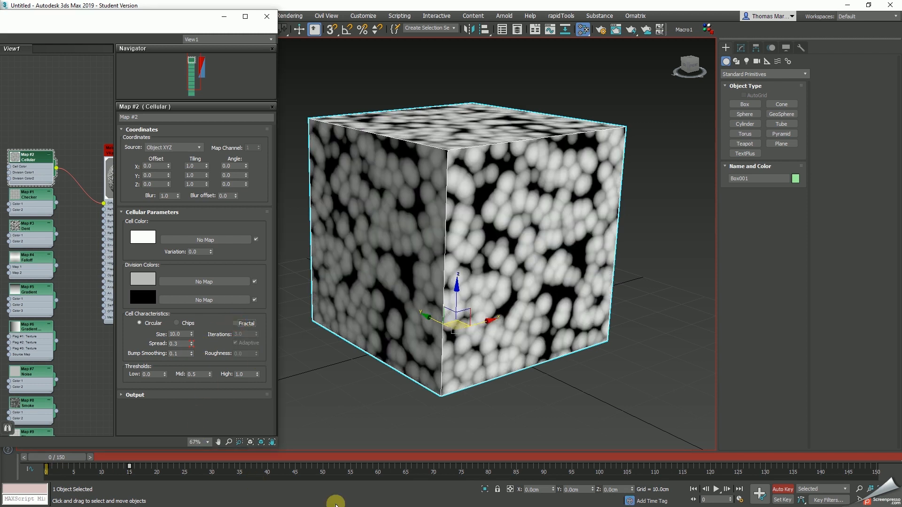
# Scrub and play the Cellular spread animation between frames 0 and 15, finishing back at frame 0.
pyautogui.moveTo(66, 462); pyautogui.dragTo(150, 473)
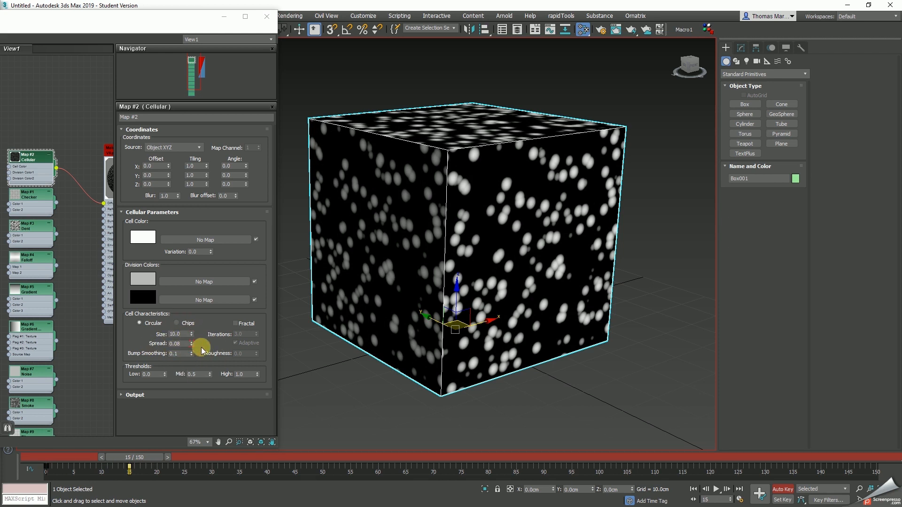
pyautogui.moveTo(194, 345); pyautogui.dragTo(194, 343)
pyautogui.moveTo(133, 458); pyautogui.dragTo(50, 478)
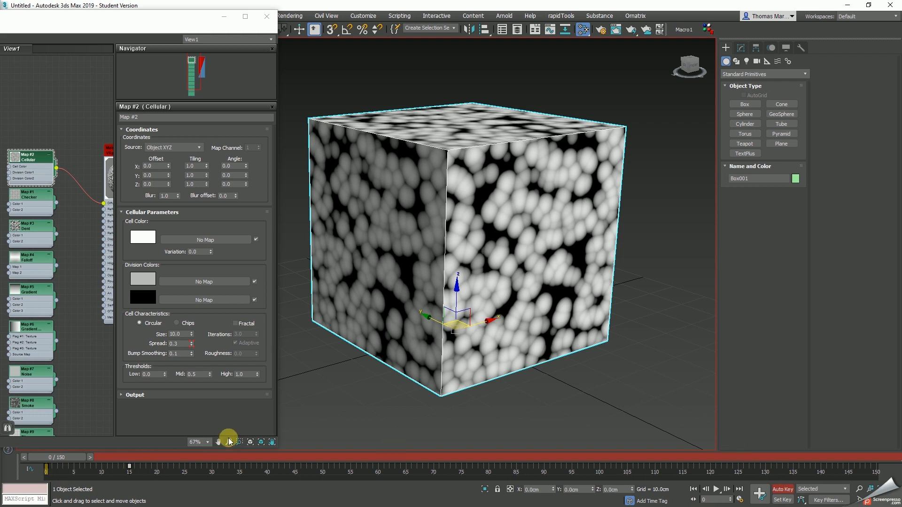
pyautogui.press('/')
pyautogui.press('/')
pyautogui.moveTo(178, 460); pyautogui.dragTo(57, 460)
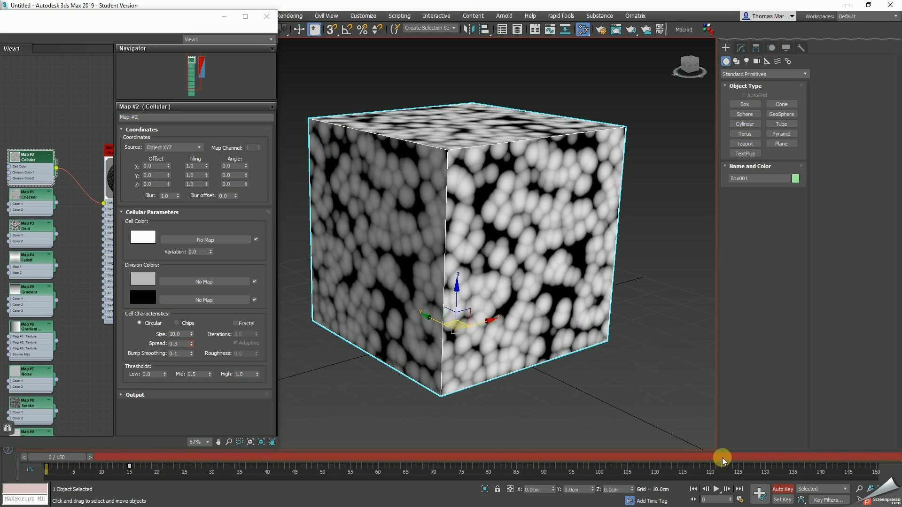
# Turn off Auto Key and delete the spread animation's keys at frames 0 and 15.
pyautogui.click(782, 490)
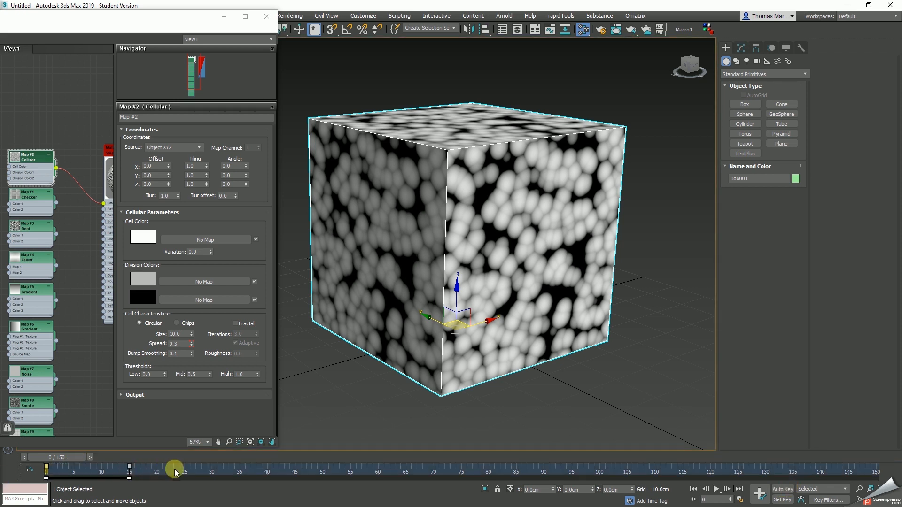
pyautogui.moveTo(179, 468); pyautogui.dragTo(25, 474)
pyautogui.press('Delete')
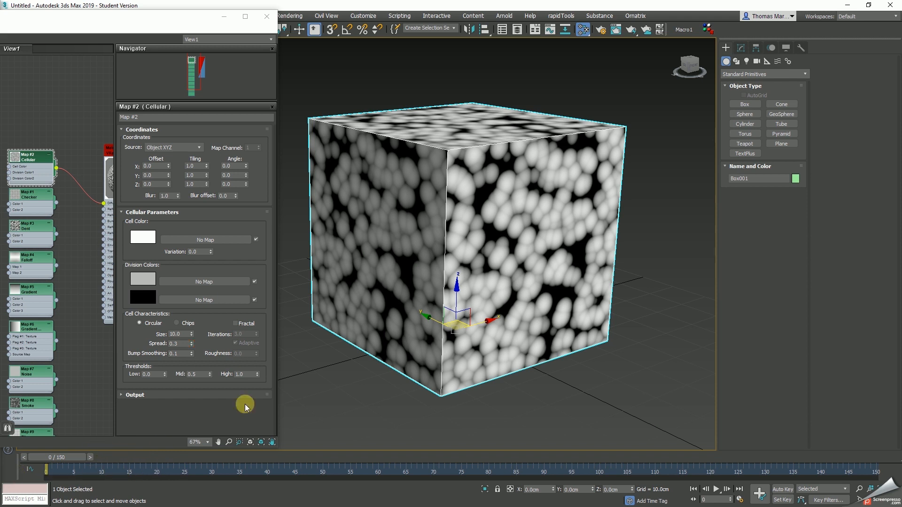
# Switch the Cellular map to Chips, enable Fractal and raise the spread to 1.55.
pyautogui.moveTo(168, 20); pyautogui.dragTo(217, 17)
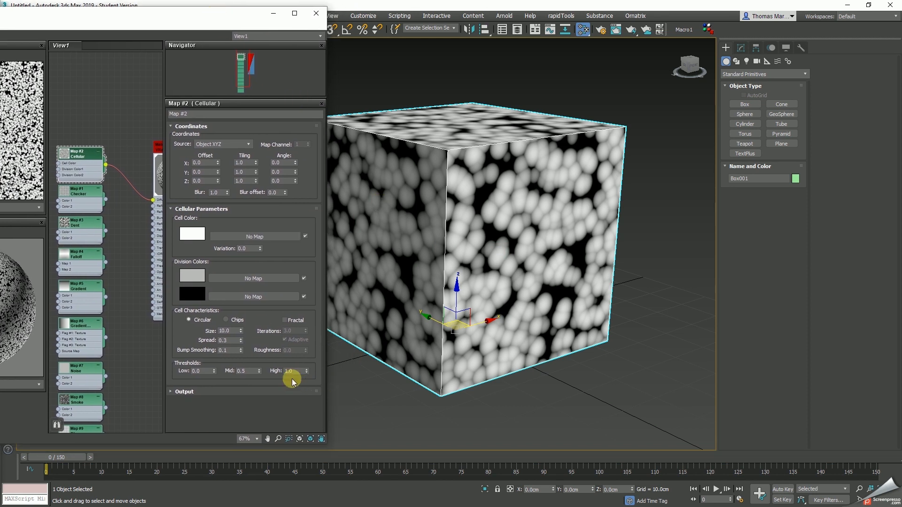
pyautogui.click(226, 319)
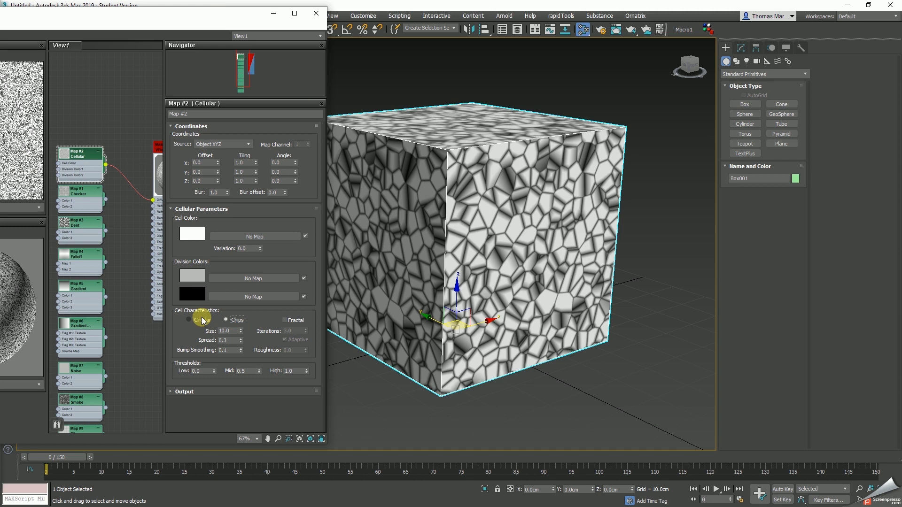
pyautogui.click(291, 321)
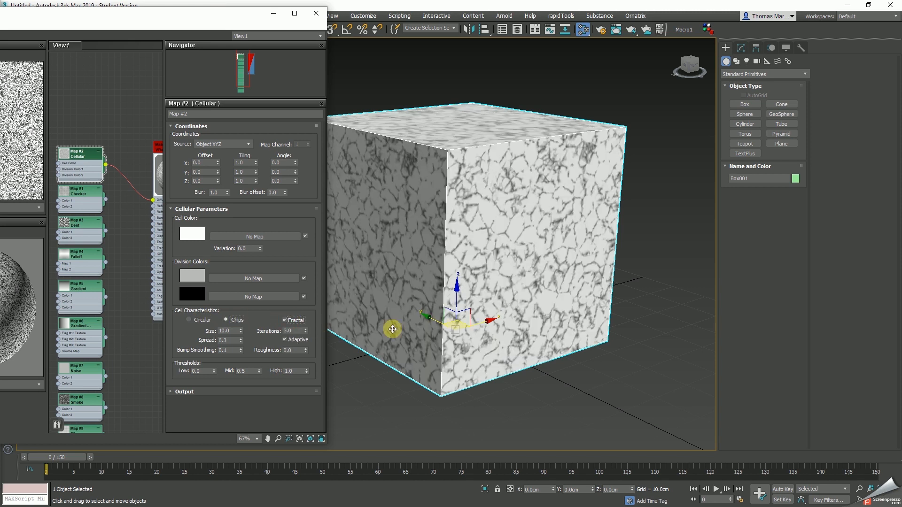
pyautogui.moveTo(241, 342); pyautogui.dragTo(236, 281)
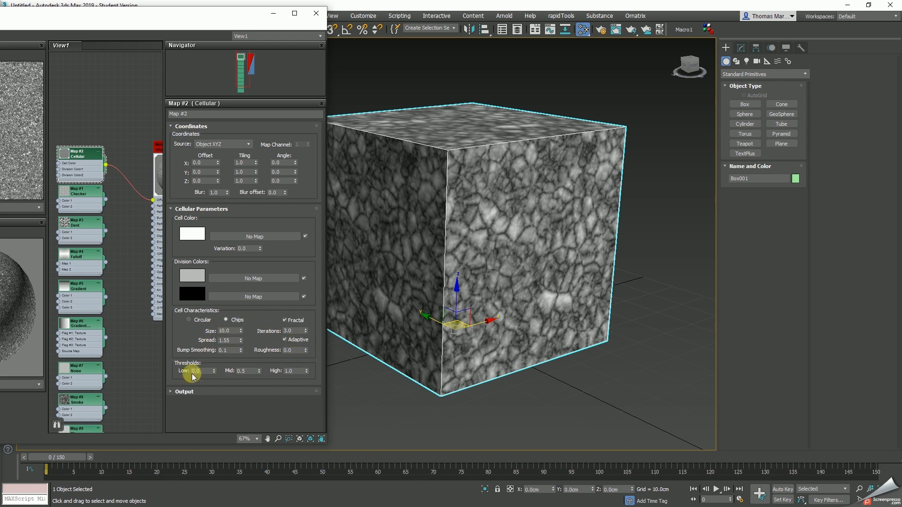
# Set the Cellular map's low threshold to 0.54 and its high threshold to 0.66.
pyautogui.moveTo(214, 360)
pyautogui.mouseDown()
pyautogui.moveTo(210, 332)
pyautogui.moveTo(212, 366)
pyautogui.moveTo(210, 346)
pyautogui.mouseUp()
pyautogui.click(308, 373)
pyautogui.moveTo(308, 381); pyautogui.dragTo(305, 385)
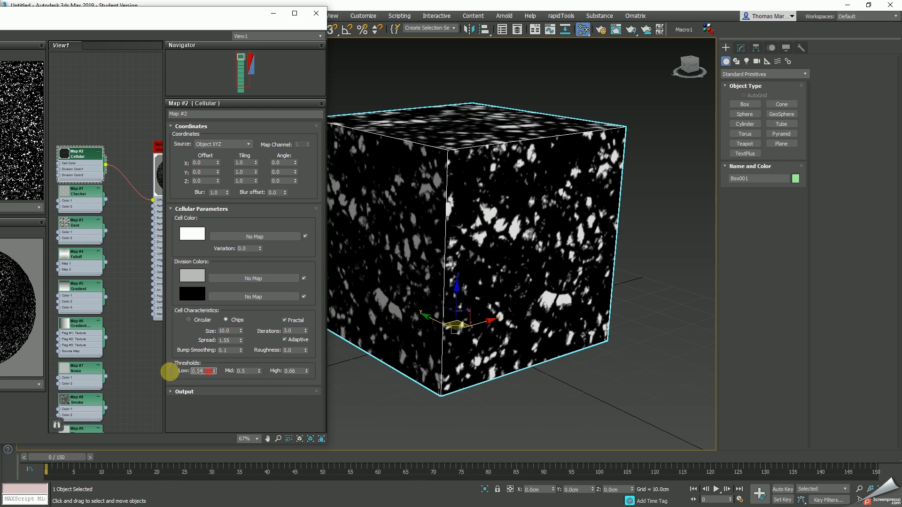
pyautogui.doubleClick(300, 371)
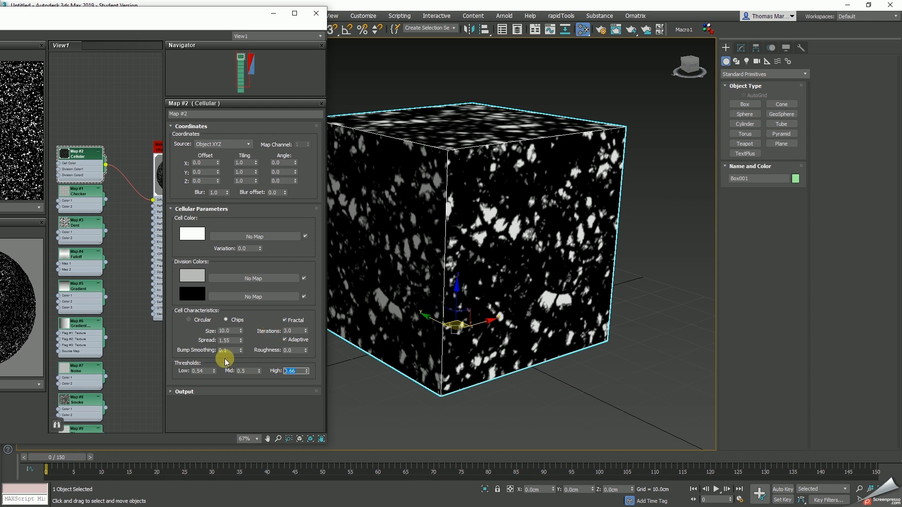
# Connect the Dent map to the VRayMtl's diffuse map in place of Cellular and open the Dent parameters.
pyautogui.moveTo(131, 157); pyautogui.dragTo(128, 96, button='middle')
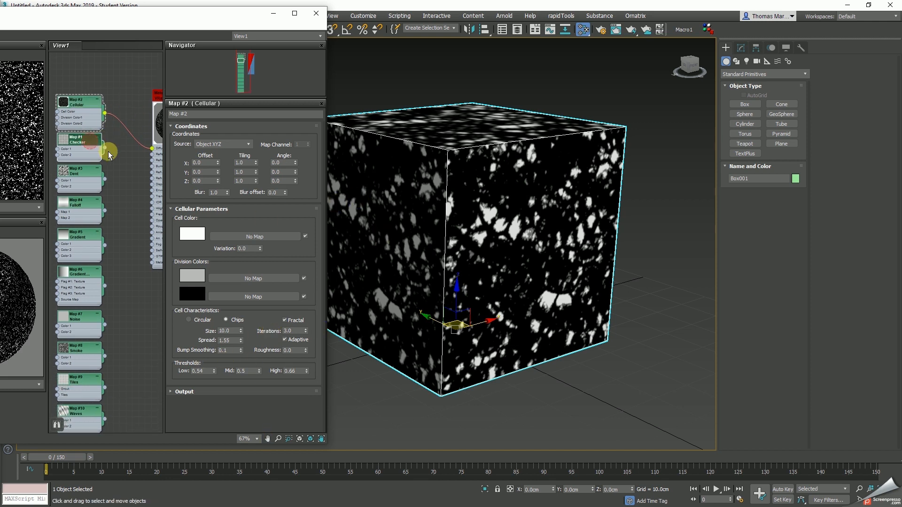
pyautogui.moveTo(119, 197); pyautogui.dragTo(121, 177, button='middle')
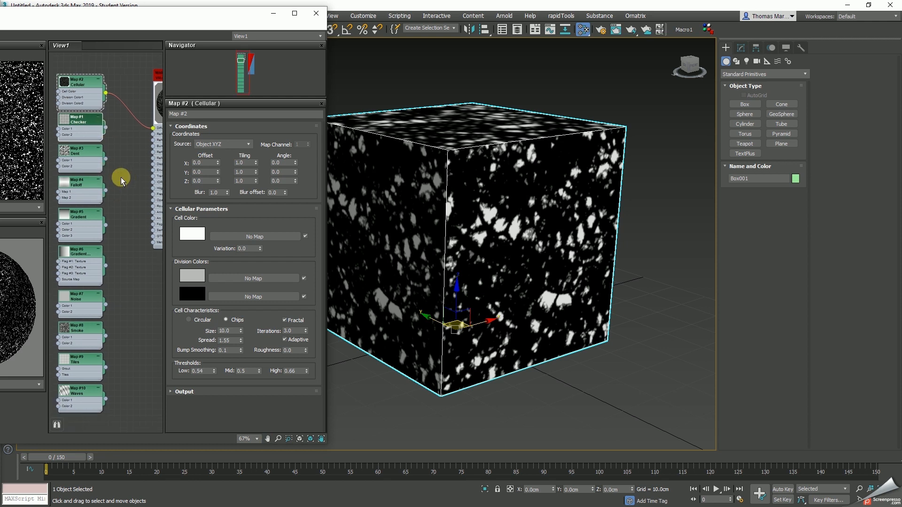
pyautogui.moveTo(107, 159); pyautogui.dragTo(131, 145)
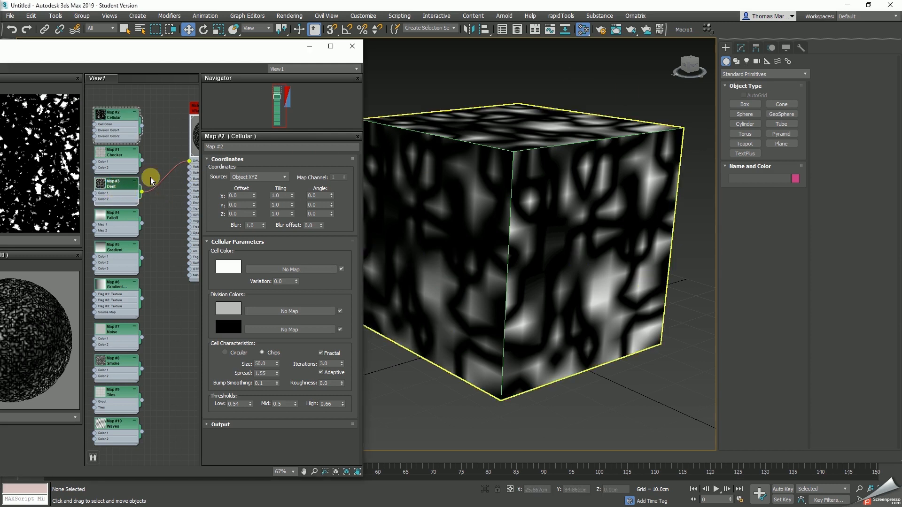
pyautogui.doubleClick(115, 185)
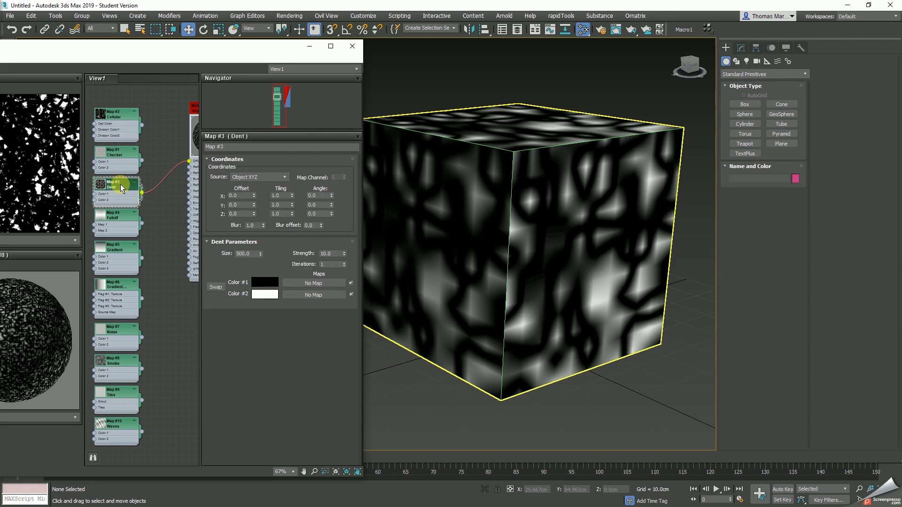
# Check the Cellular parameters for comparison, return to the Dent map and set its size to 200.
pyautogui.doubleClick(119, 117)
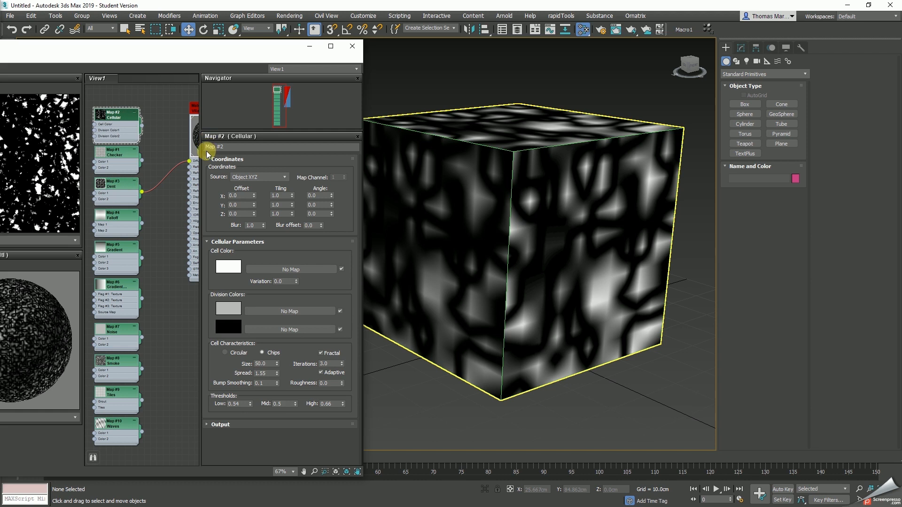
pyautogui.moveTo(169, 220); pyautogui.dragTo(157, 217, button='middle')
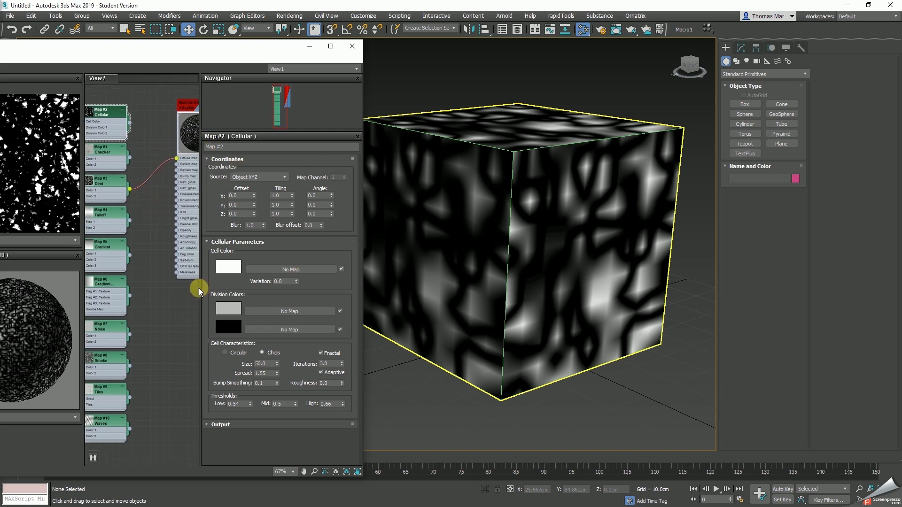
pyautogui.doubleClick(100, 182)
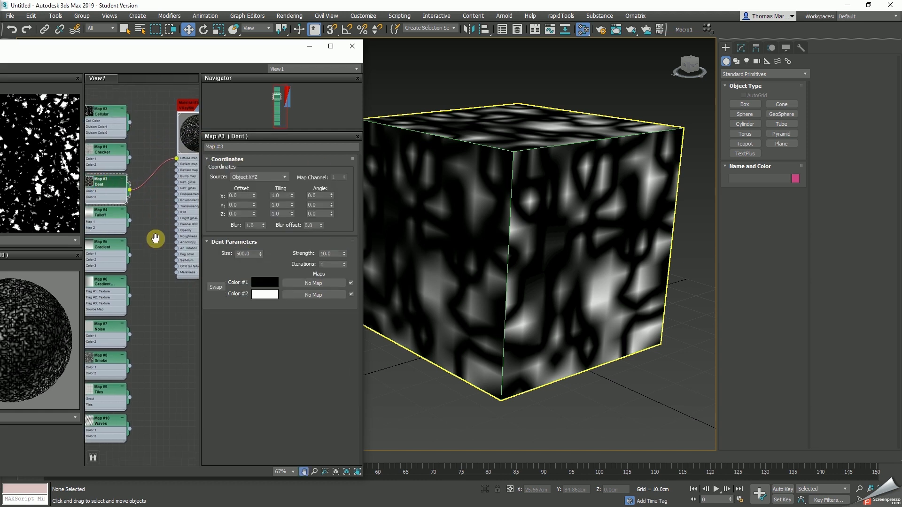
pyautogui.doubleClick(251, 254)
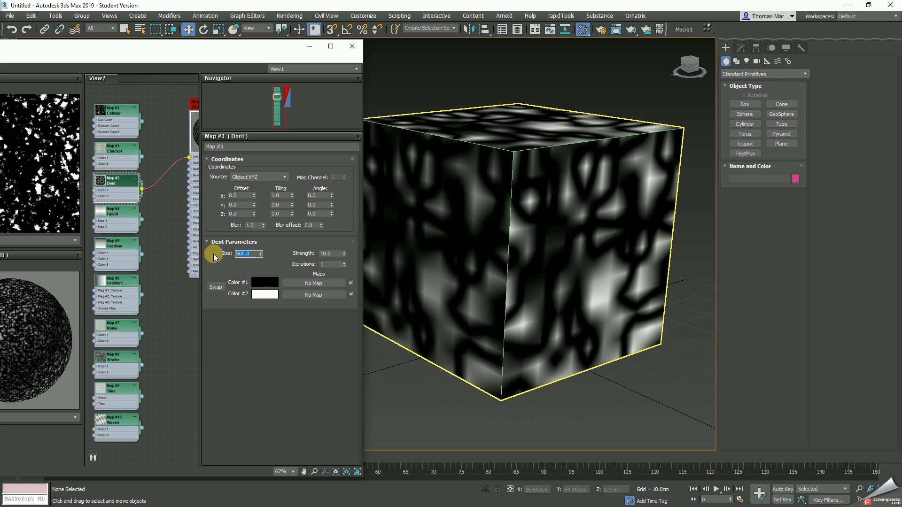
pyautogui.write('200')
pyautogui.press('Return')
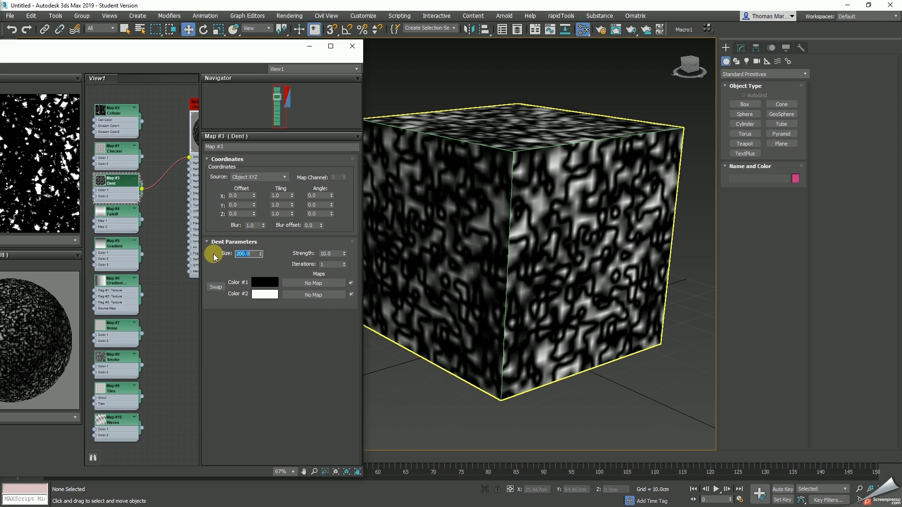
# Try a strength of 20 on the Dent map and raise it to 50.
pyautogui.click(335, 254)
pyautogui.write('20')
pyautogui.press('Return')
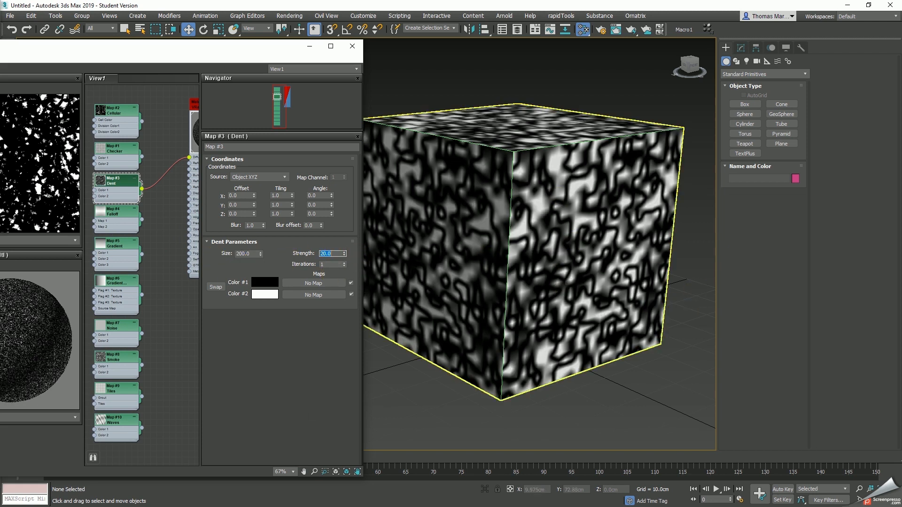
pyautogui.write('50')
pyautogui.press('Return')
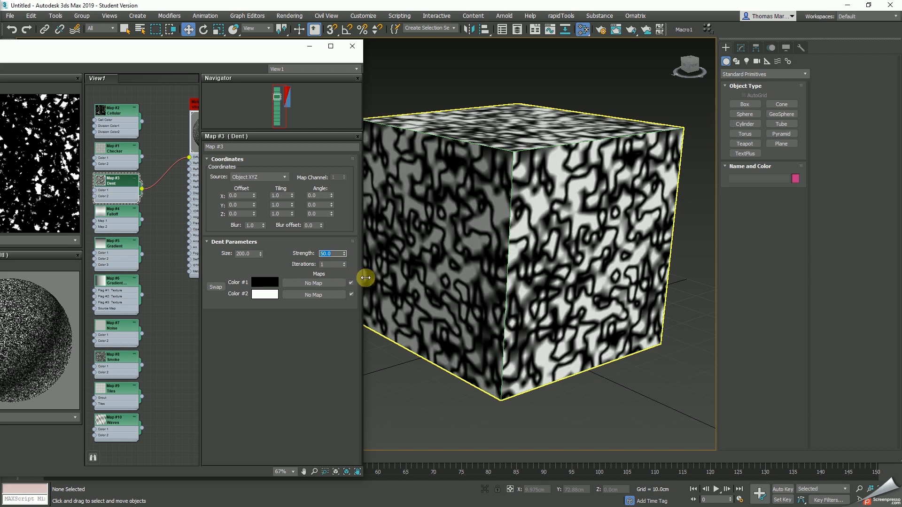
# Raise the Dent map's iterations to 4.
pyautogui.click(344, 262)
pyautogui.click(344, 262)
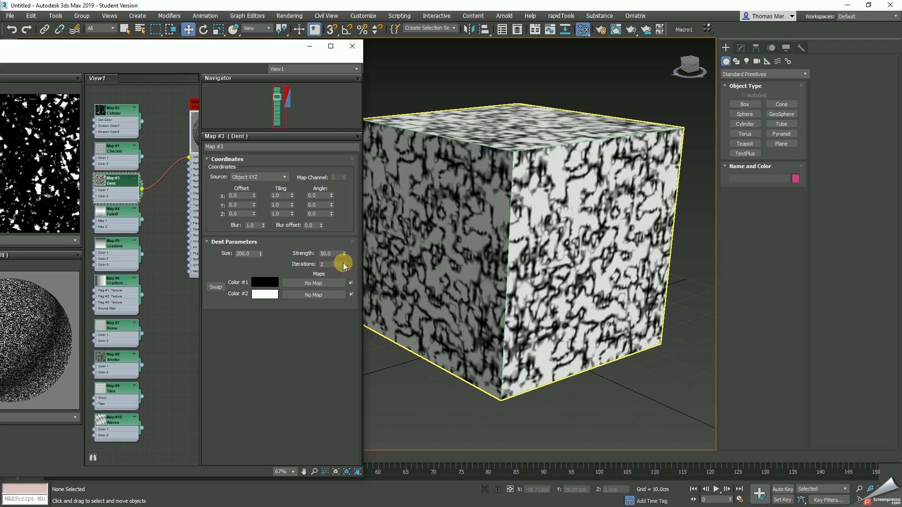
pyautogui.click(345, 262)
# Try Dent strengths of 30, 1, 20 and 1 again, and settle on a strength of 2.
pyautogui.moveTo(336, 254); pyautogui.dragTo(285, 249)
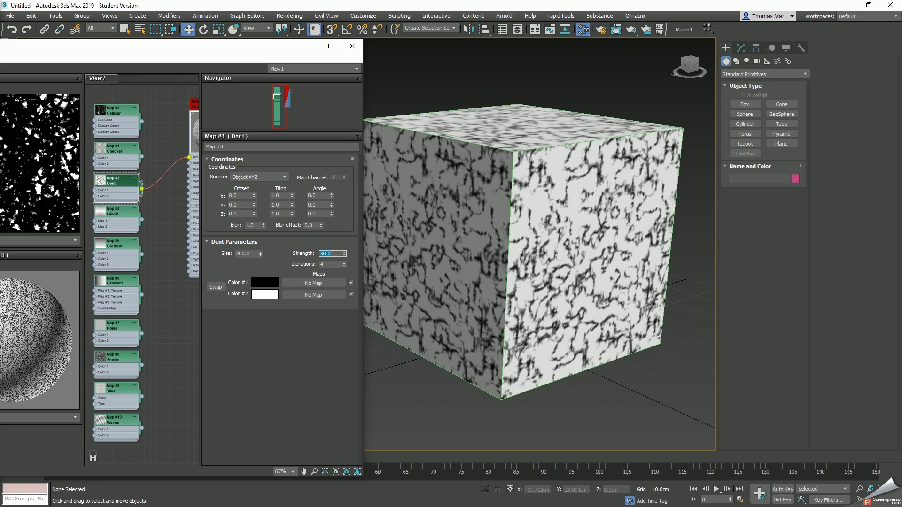
pyautogui.write('1')
pyautogui.press('Return')
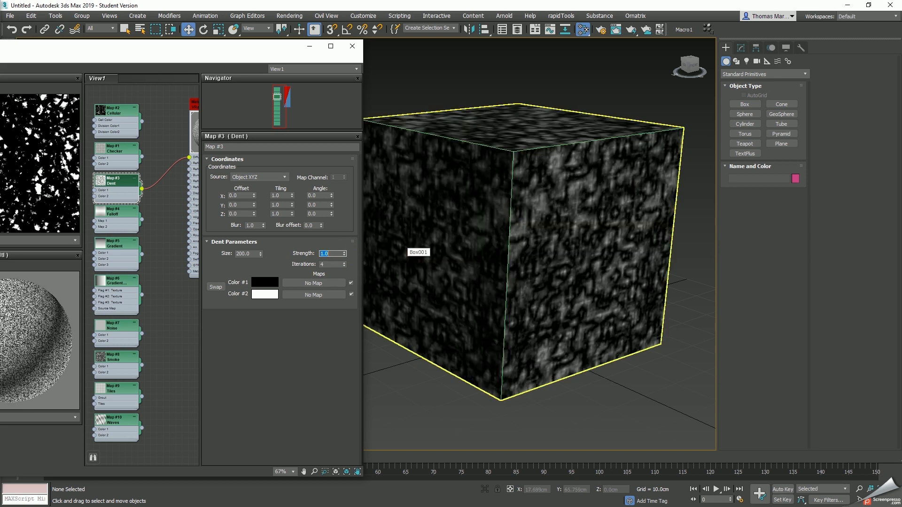
pyautogui.write('20')
pyautogui.press('Return')
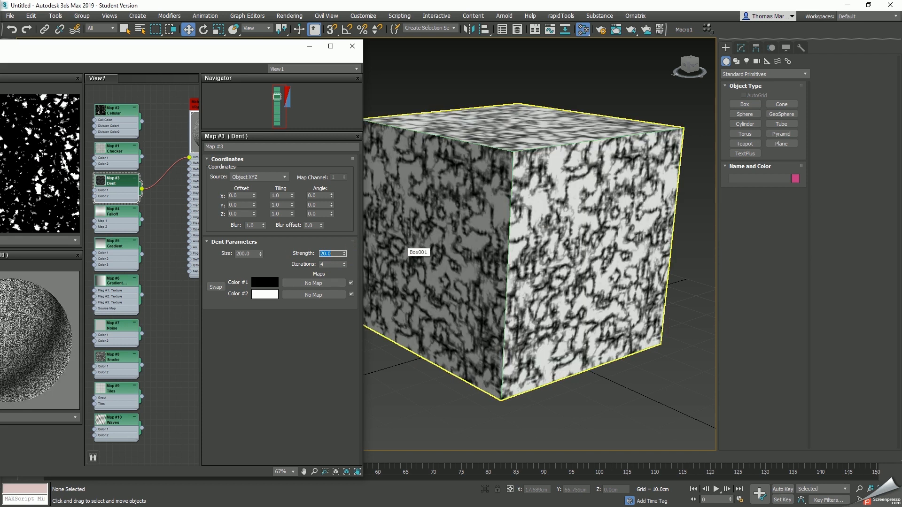
pyautogui.write('1')
pyautogui.press('Return')
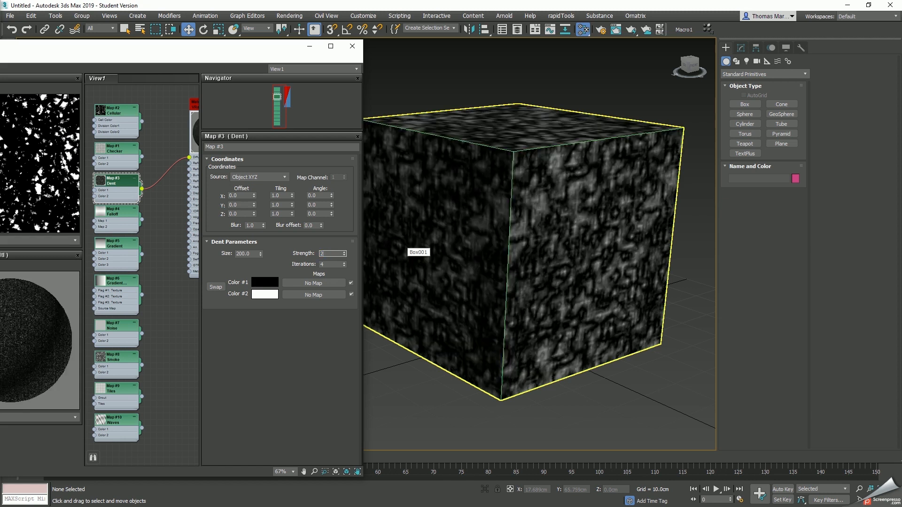
pyautogui.write('2')
pyautogui.press('Return')
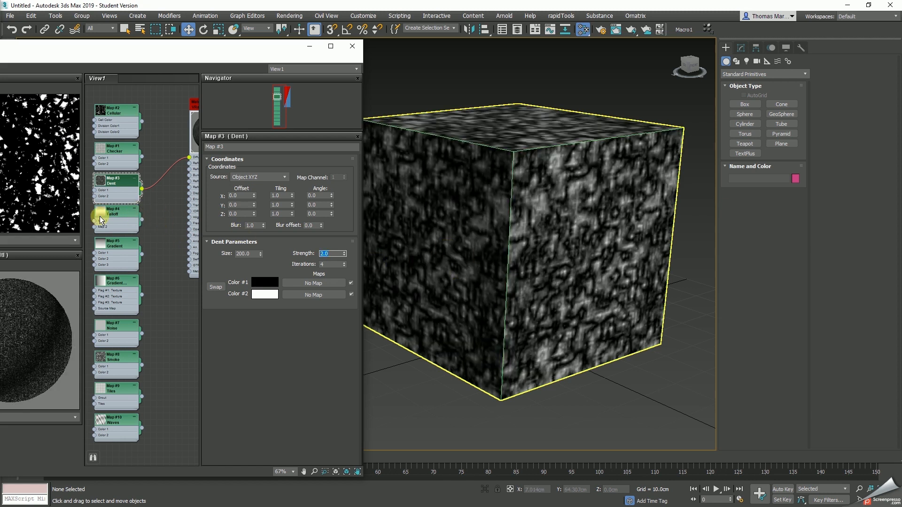
# Move the material editor aside to uncover the textured box and delete the box from the scene.
pyautogui.moveTo(253, 49); pyautogui.dragTo(232, 44)
pyautogui.middleClick(514, 260)
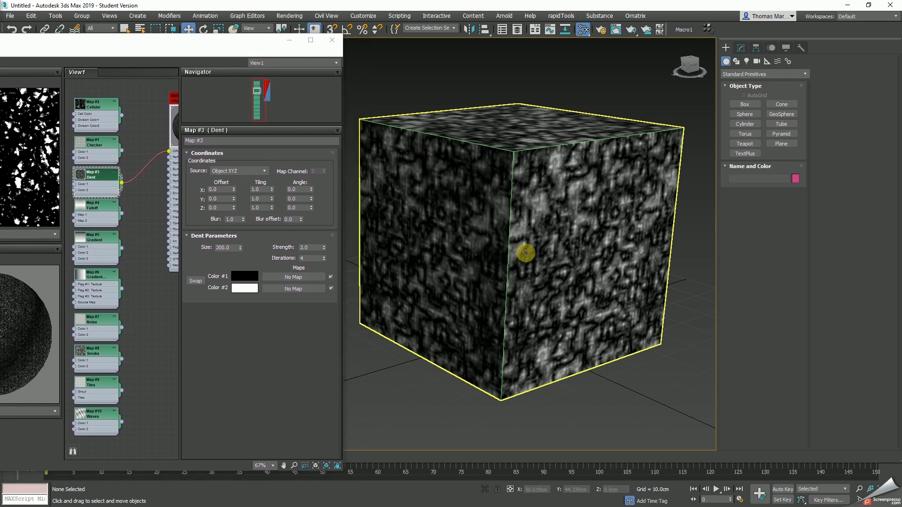
pyautogui.moveTo(388, 258); pyautogui.dragTo(531, 263, button='middle')
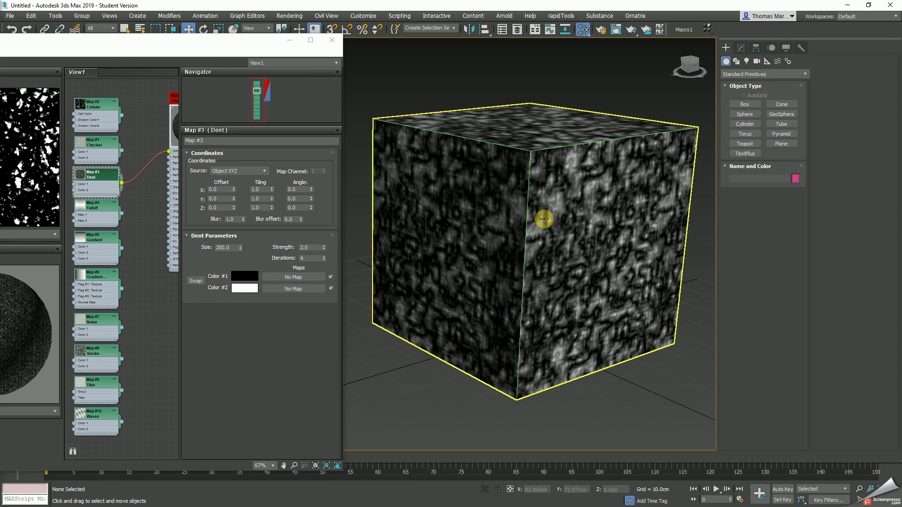
pyautogui.click(487, 210)
pyautogui.press('Delete')
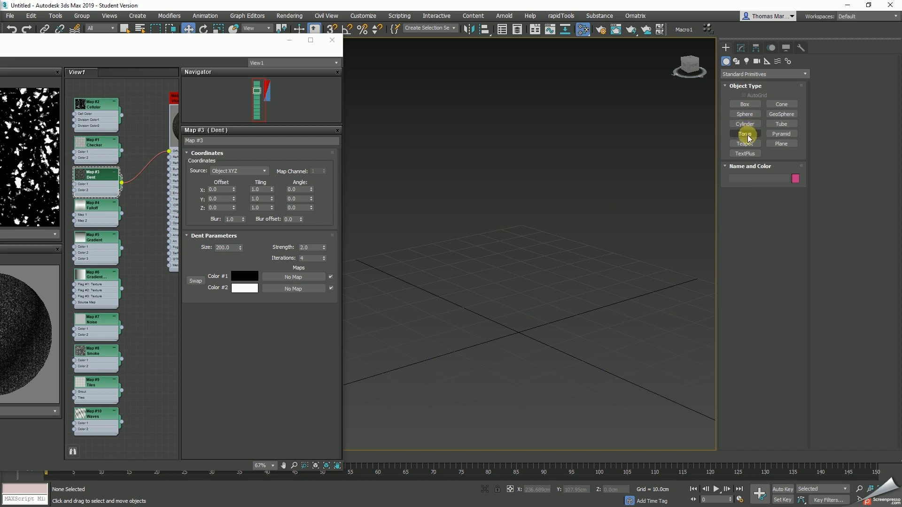
# Create a plane of about 140 by 141 cm centred near the grid origin.
pyautogui.click(782, 143)
pyautogui.keyDown('alt'); pyautogui.moveTo(550, 280); pyautogui.dragTo(562, 246, button='middle'); pyautogui.keyUp('alt')
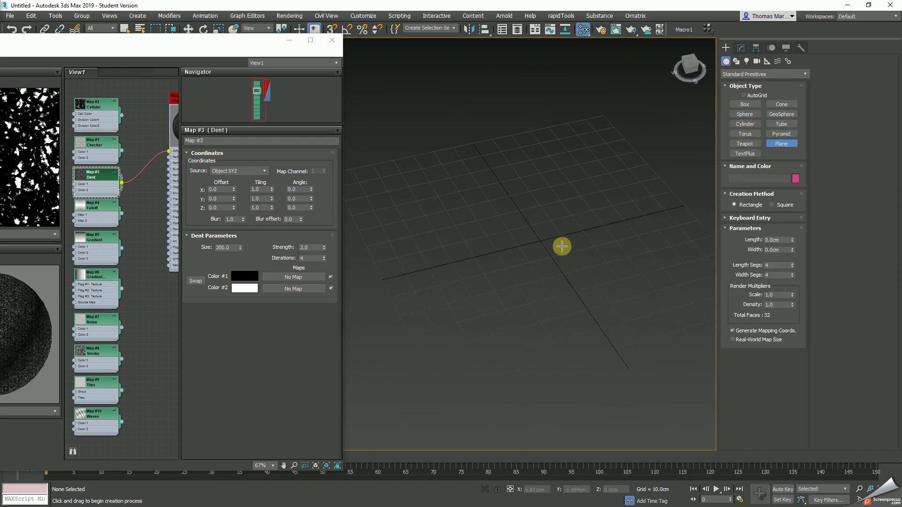
pyautogui.moveTo(576, 130); pyautogui.dragTo(476, 416)
pyautogui.press('w')
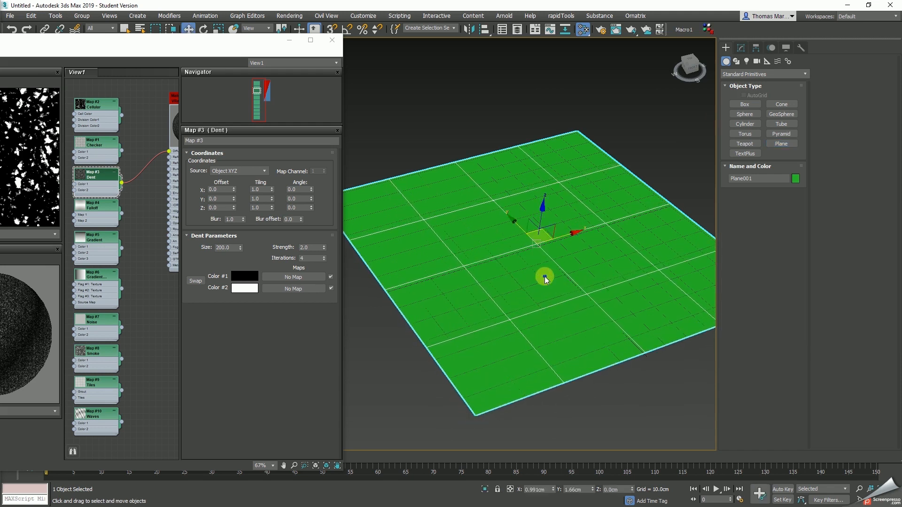
# Reduce the plane's length and width segments to 1 each.
pyautogui.keyDown('alt'); pyautogui.moveTo(545, 280); pyautogui.dragTo(530, 258, button='middle'); pyautogui.keyUp('alt')
pyautogui.click(741, 48)
pyautogui.rightClick(793, 251)
pyautogui.rightClick(792, 260)
pyautogui.moveTo(533, 249); pyautogui.dragTo(512, 240, button='middle')
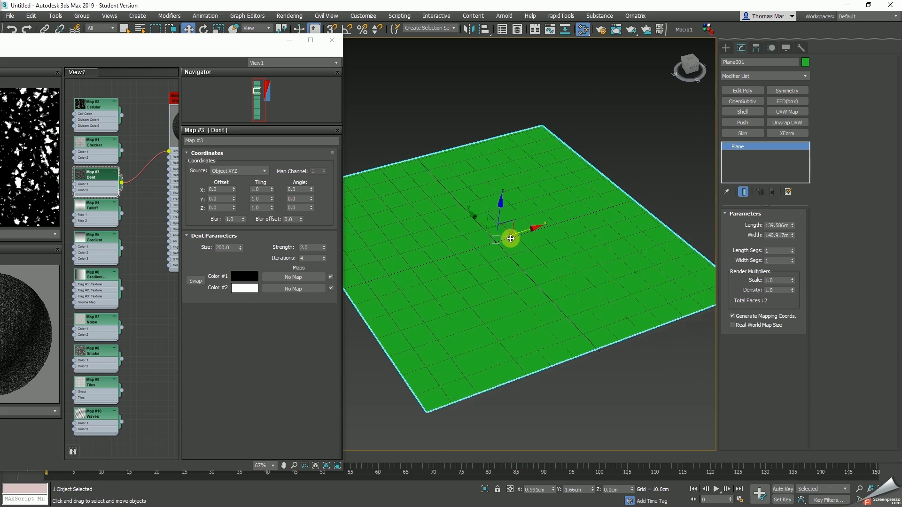
pyautogui.scroll(5, 497, 260)
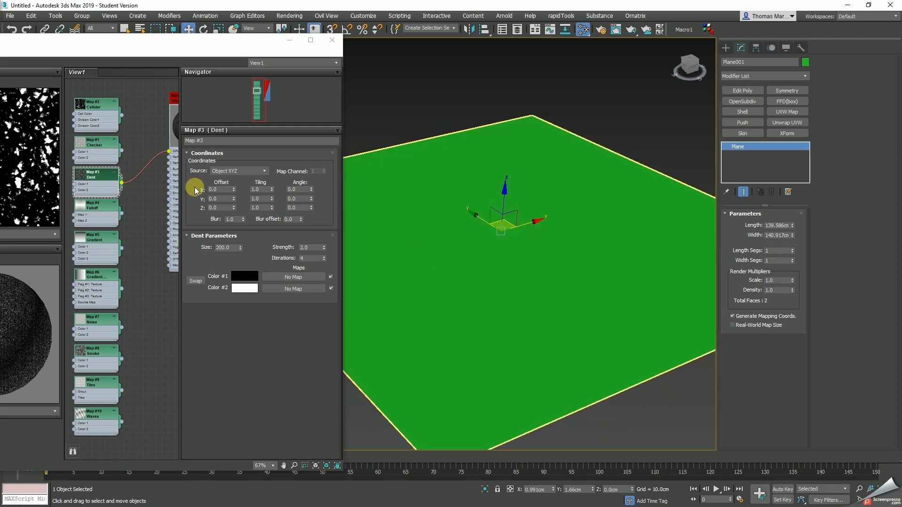
# Assign the VRayMtl with the Dent map to the plane.
pyautogui.moveTo(172, 99)
pyautogui.mouseDown()
pyautogui.moveTo(148, 106)
pyautogui.moveTo(171, 98)
pyautogui.mouseUp()
pyautogui.moveTo(153, 176); pyautogui.dragTo(105, 191, button='middle')
pyautogui.scroll(-1, 106, 191)
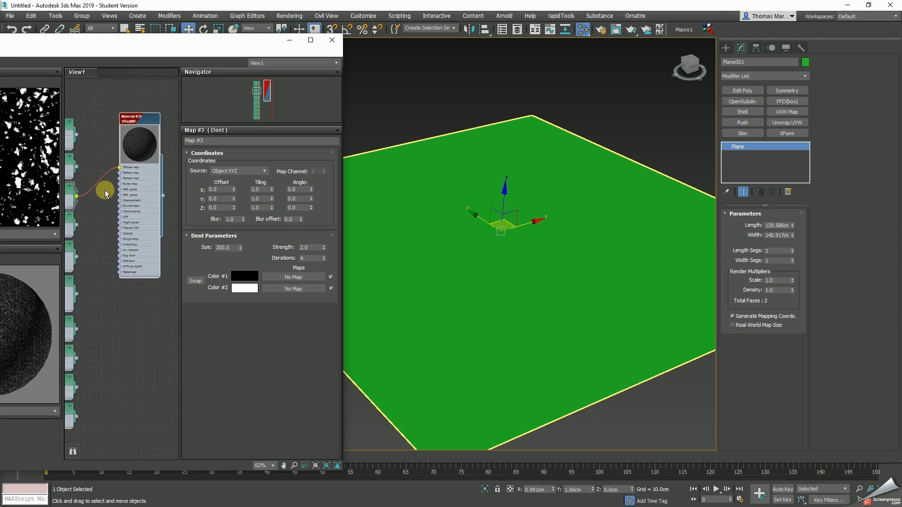
pyautogui.moveTo(163, 194); pyautogui.dragTo(389, 236)
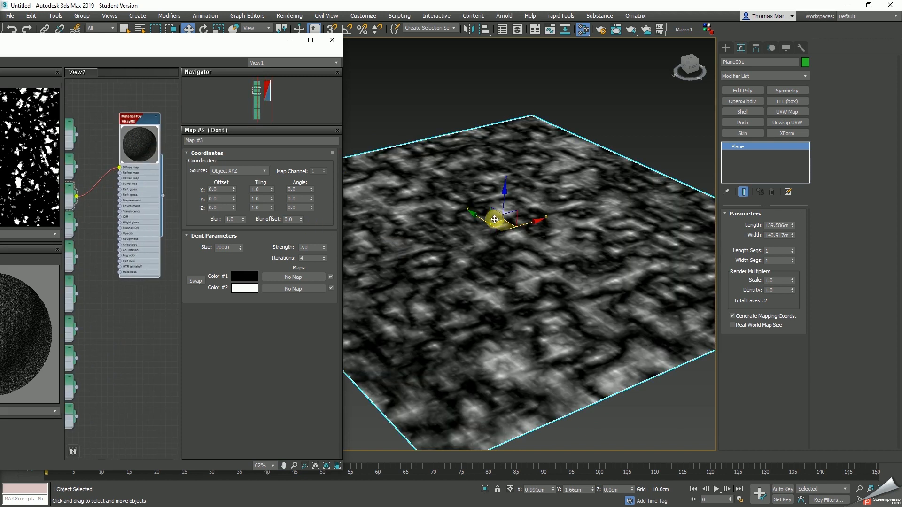
pyautogui.scroll(-3, 472, 289)
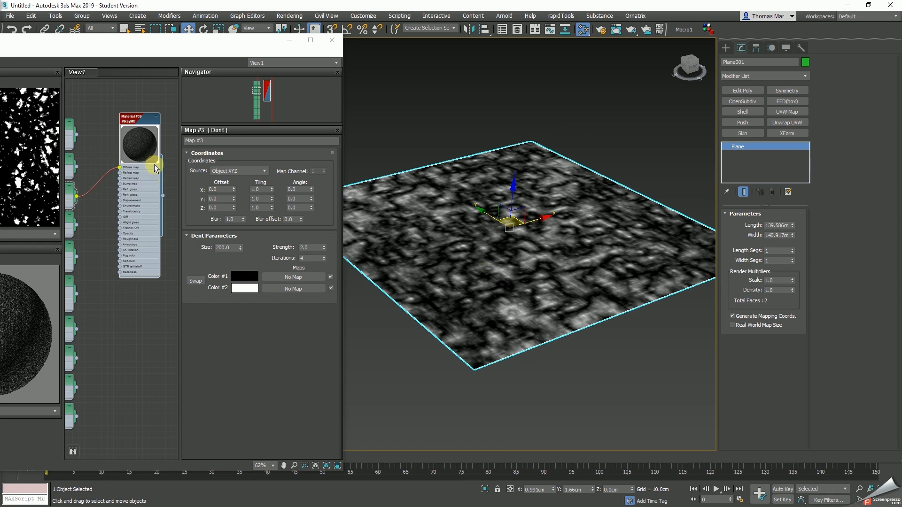
# Connect the Falloff map to the VRayMtl's diffuse map in place of Dent.
pyautogui.moveTo(493, 292); pyautogui.dragTo(540, 262, button='middle')
pyautogui.moveTo(85, 228); pyautogui.dragTo(120, 231, button='middle')
pyautogui.moveTo(112, 229); pyautogui.dragTo(154, 171)
pyautogui.moveTo(168, 124); pyautogui.dragTo(168, 122)
pyautogui.scroll(-3, 499, 243)
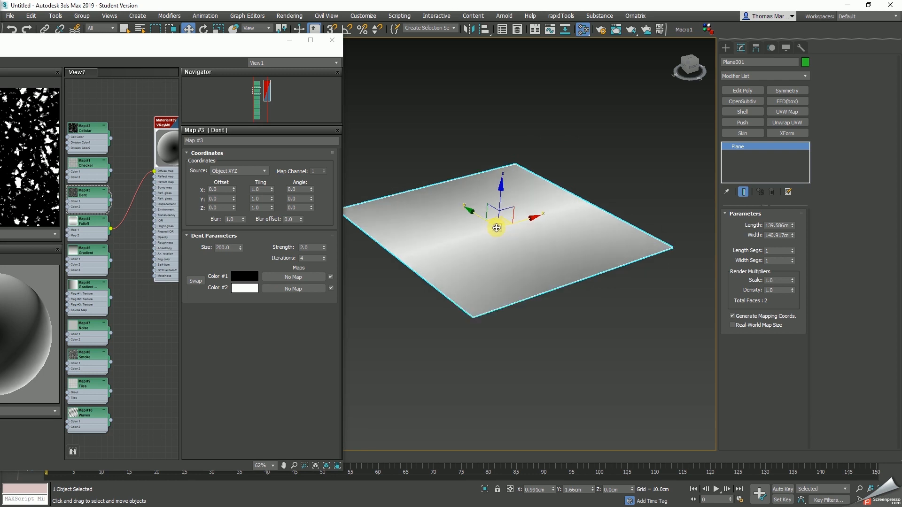
# Open the Falloff parameters and review the available falloff directions and falloff types.
pyautogui.keyDown('alt'); pyautogui.moveTo(509, 232); pyautogui.dragTo(292, 306, button='middle'); pyautogui.keyUp('alt')
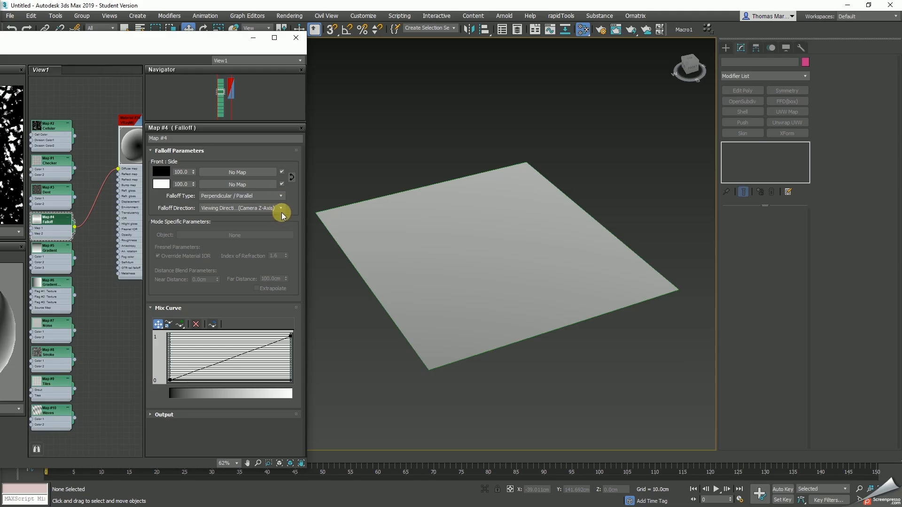
pyautogui.click(282, 209)
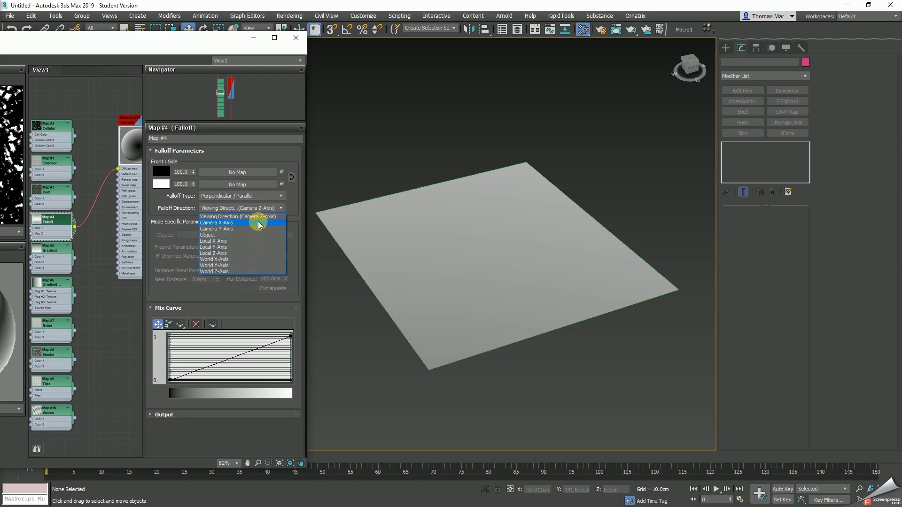
pyautogui.click(282, 208)
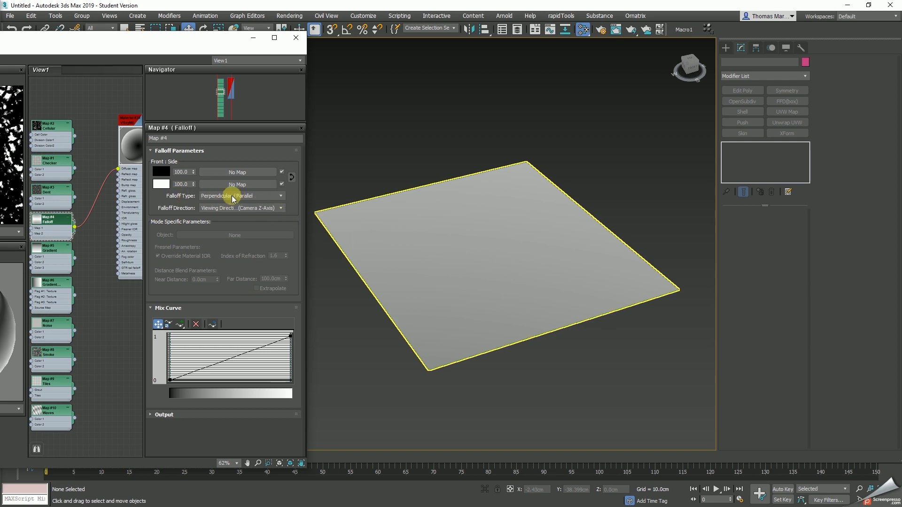
pyautogui.click(282, 196)
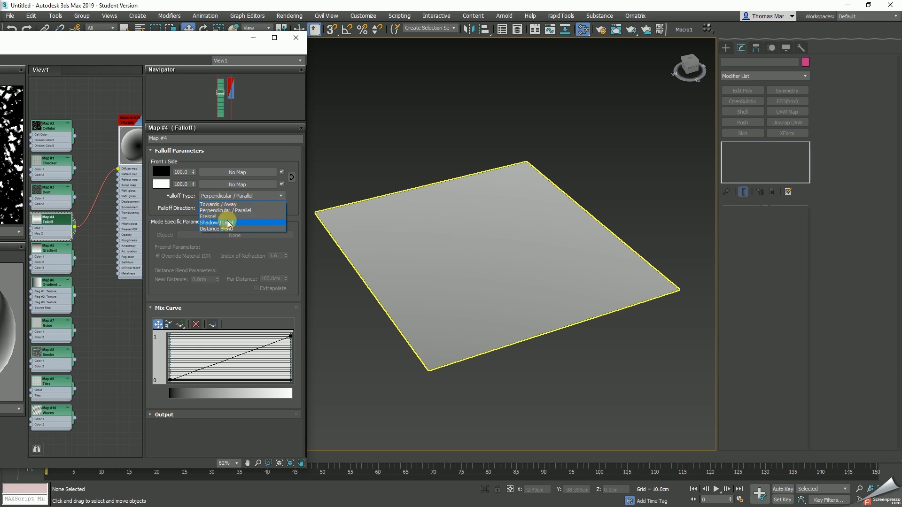
pyautogui.click(280, 194)
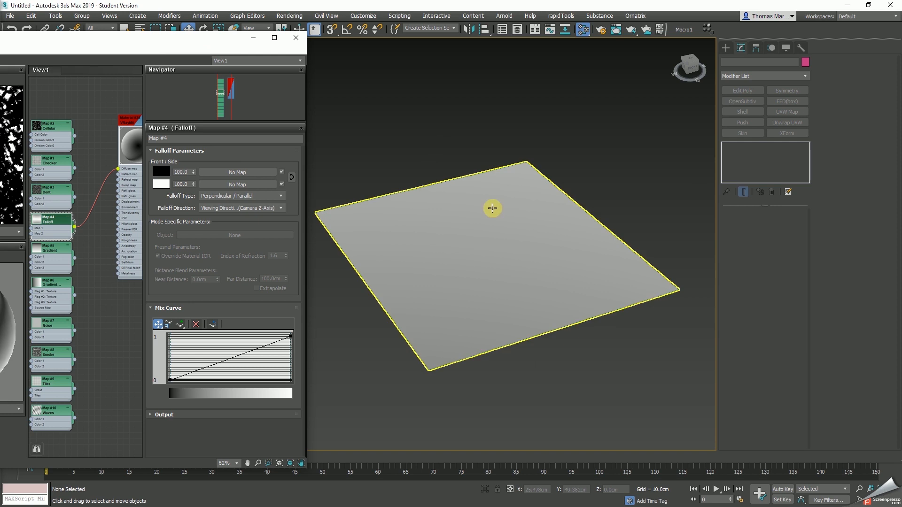
# Move the material editor away and display realistic materials with maps in the perspective viewport.
pyautogui.moveTo(209, 42); pyautogui.dragTo(0, 32)
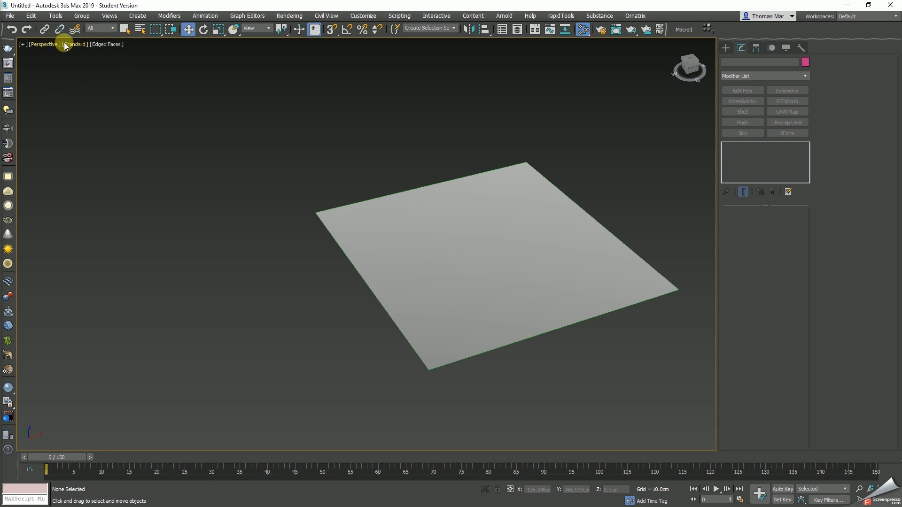
pyautogui.click(74, 44)
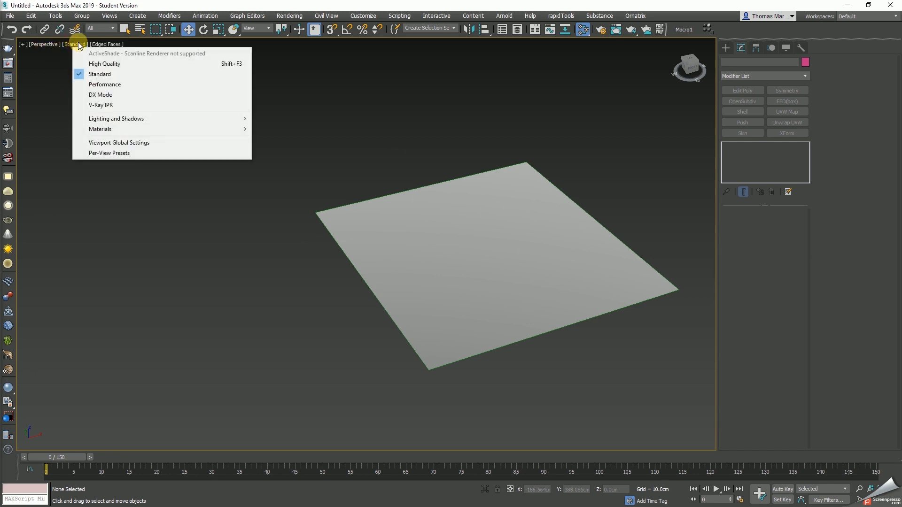
pyautogui.moveTo(123, 131)
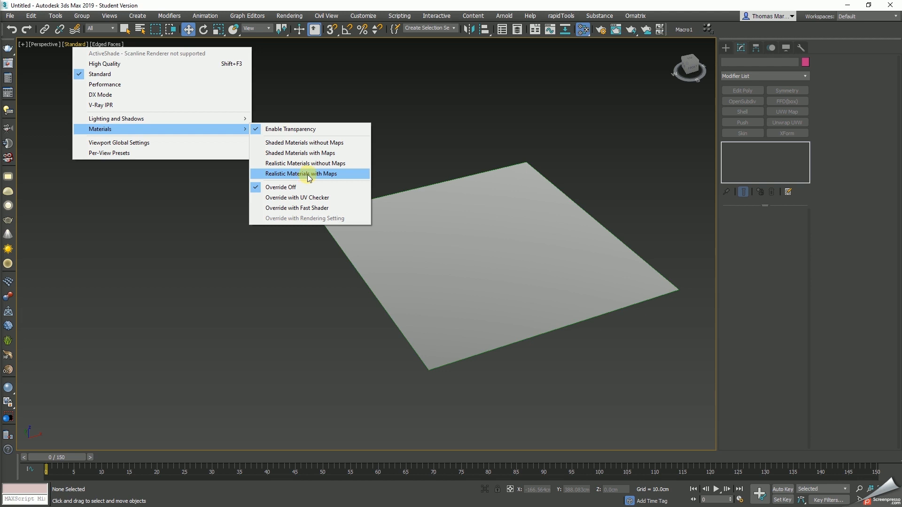
pyautogui.click(301, 175)
pyautogui.moveTo(474, 251); pyautogui.dragTo(319, 246, button='middle')
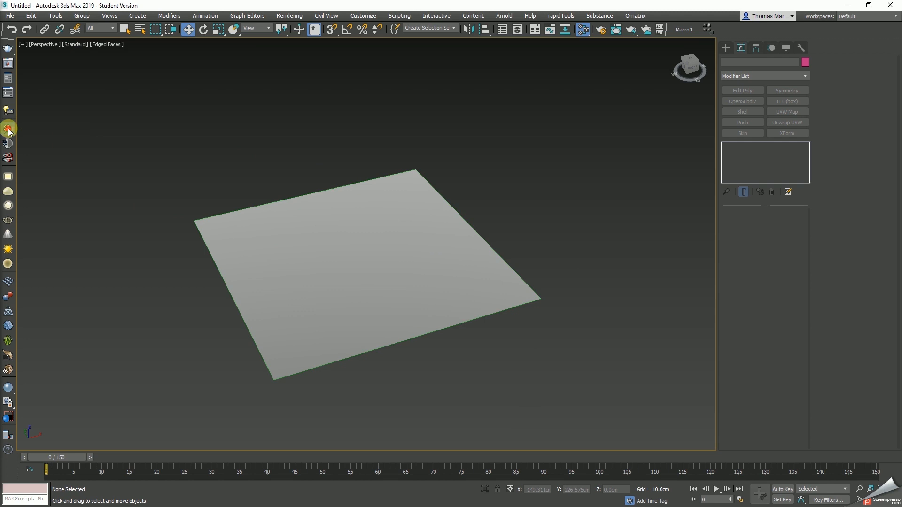
# Create a V-Ray physical camera from the current view and reopen the material editor beside the plane.
pyautogui.click(9, 130)
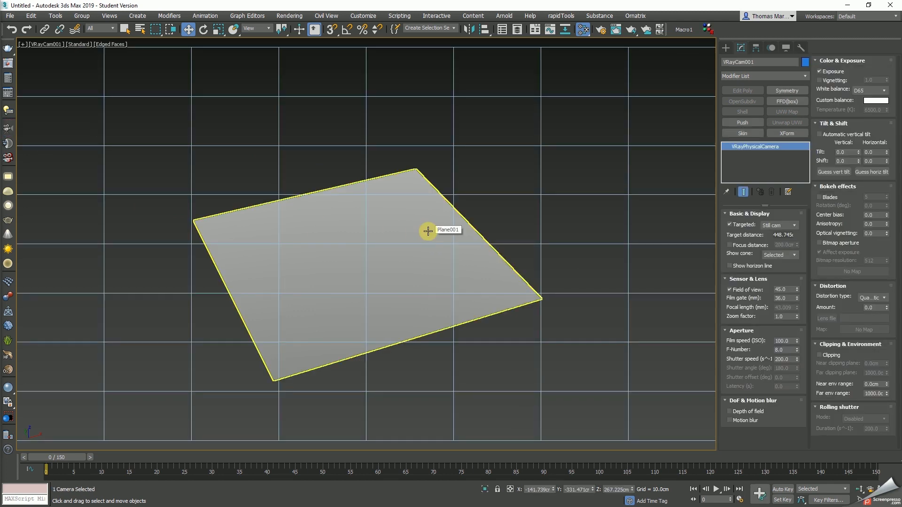
pyautogui.press('m')
pyautogui.moveTo(118, 45)
pyautogui.mouseDown()
pyautogui.moveTo(178, 41)
pyautogui.moveTo(124, 61)
pyautogui.mouseUp()
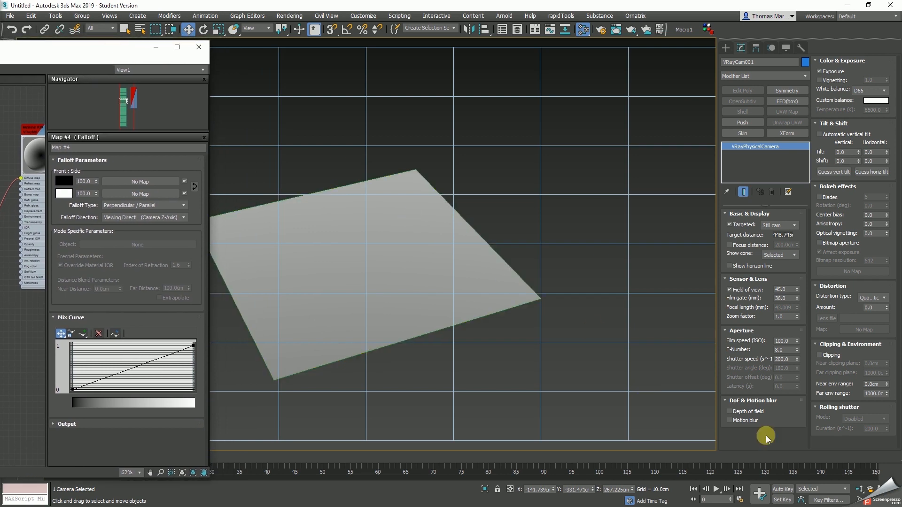
# Orbit the V-Ray camera to a new angle on the plane and clear the selection.
pyautogui.hotkey('ctrl', 'r')
pyautogui.moveTo(418, 244)
pyautogui.mouseDown()
pyautogui.moveTo(421, 288)
pyautogui.moveTo(413, 210)
pyautogui.moveTo(408, 276)
pyautogui.moveTo(430, 247)
pyautogui.mouseUp()
pyautogui.press('w')
pyautogui.click(517, 183)
pyautogui.click(303, 256)
# Change the Falloff map's front color to magenta.
pyautogui.click(64, 181)
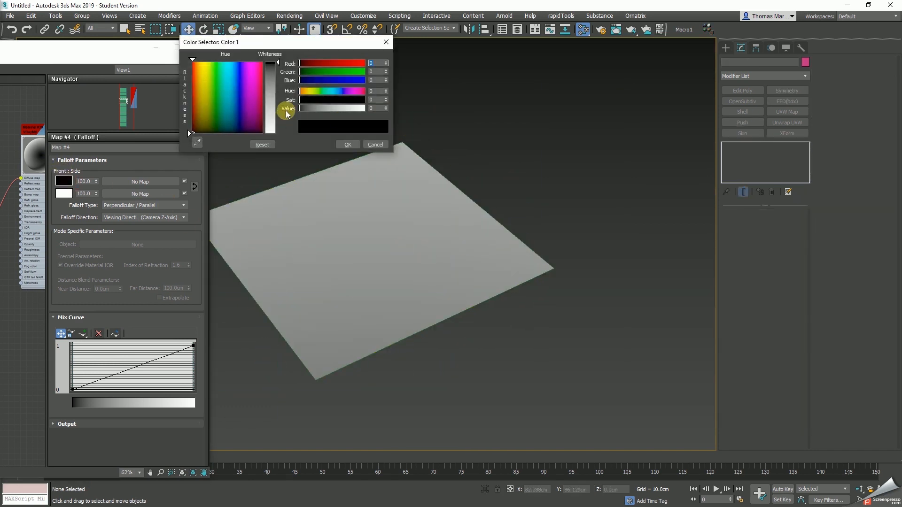
pyautogui.moveTo(331, 63); pyautogui.dragTo(386, 61)
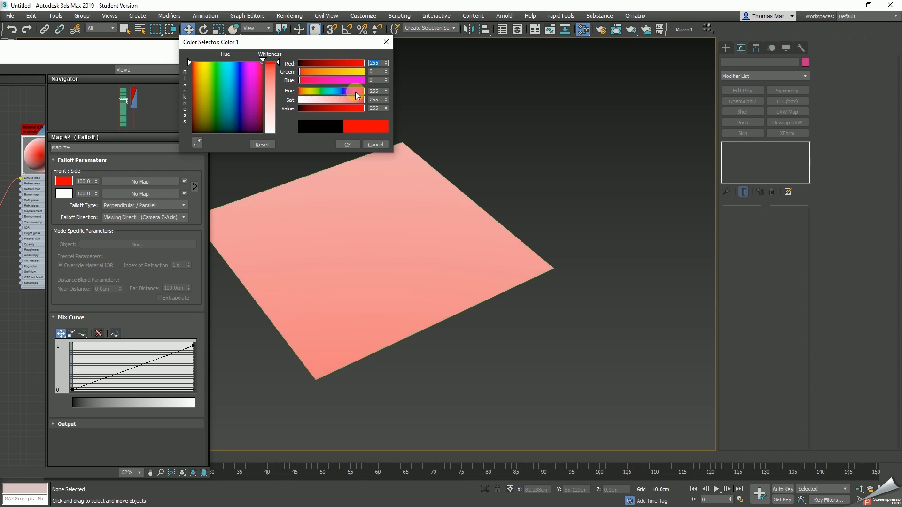
pyautogui.moveTo(357, 95); pyautogui.dragTo(354, 95)
pyautogui.click(348, 144)
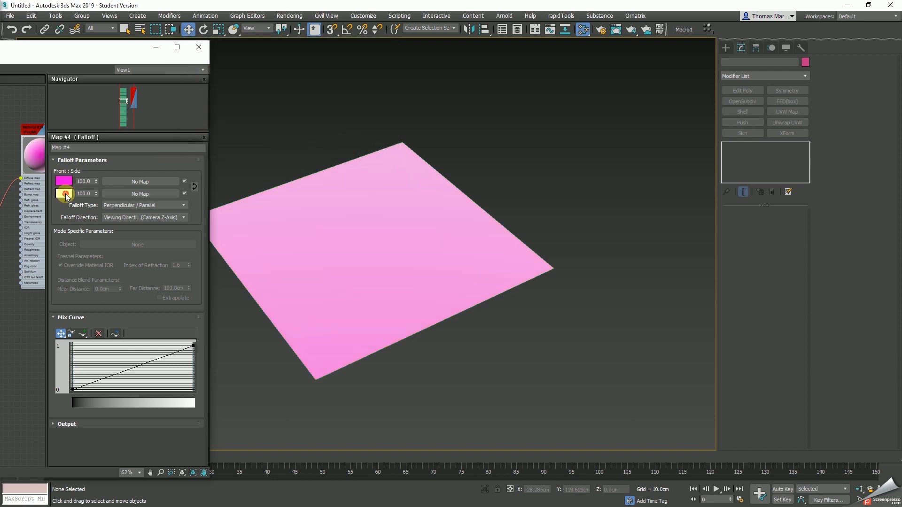
# Change the Falloff map's side color to cyan by reducing its red value to 0.
pyautogui.click(65, 193)
pyautogui.moveTo(324, 94); pyautogui.dragTo(337, 94)
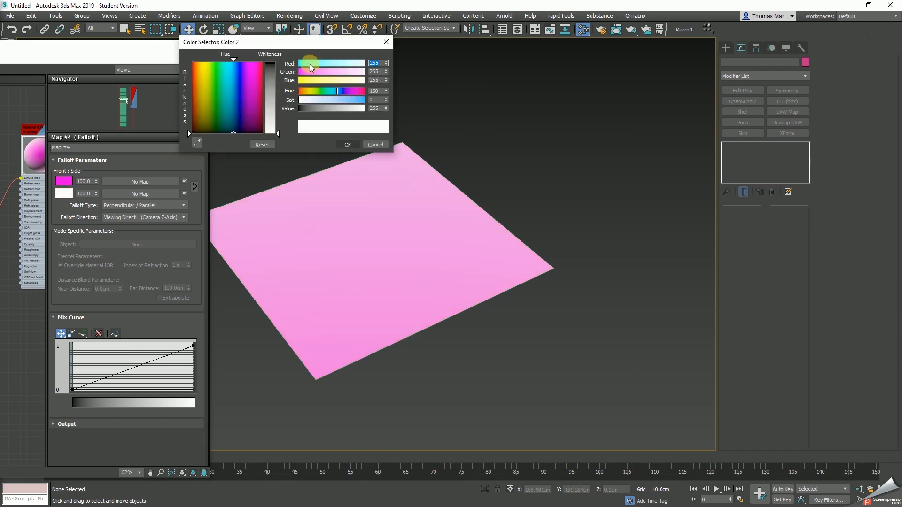
pyautogui.moveTo(309, 64); pyautogui.dragTo(300, 63)
pyautogui.click(344, 145)
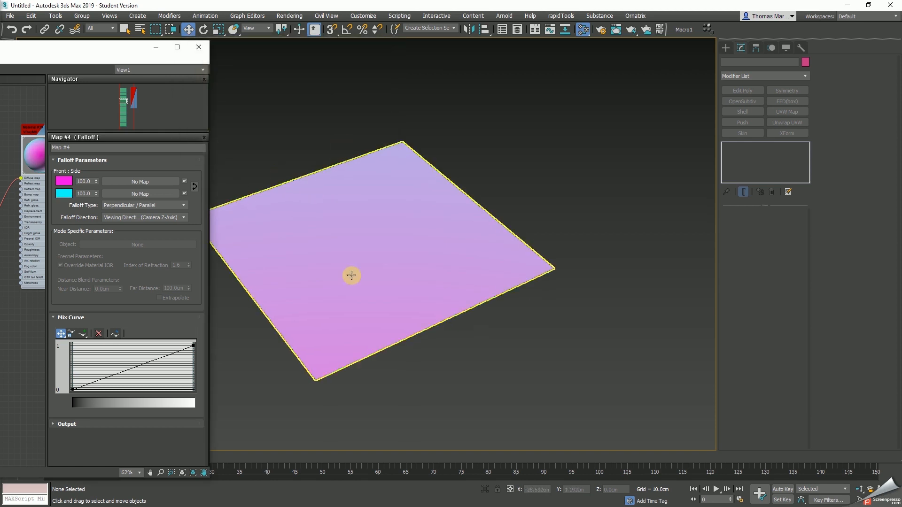
# Orbit the camera around the plane to examine how the falloff colors change with the viewing angle.
pyautogui.click(870, 490)
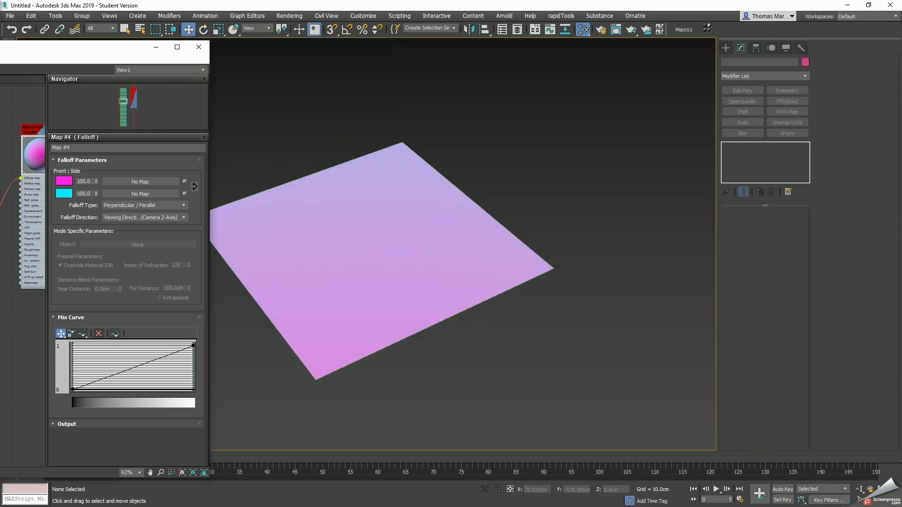
pyautogui.moveTo(405, 247)
pyautogui.mouseDown()
pyautogui.moveTo(393, 209)
pyautogui.moveTo(388, 298)
pyautogui.moveTo(402, 238)
pyautogui.mouseUp()
pyautogui.moveTo(400, 241)
pyautogui.mouseDown()
pyautogui.moveTo(405, 230)
pyautogui.moveTo(403, 240)
pyautogui.mouseUp()
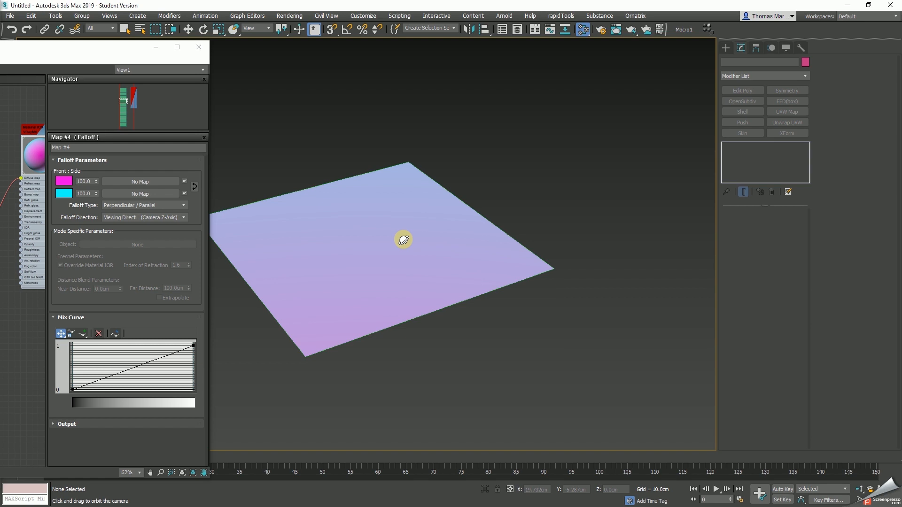
# Set the Falloff map's falloff type to Fresnel and orbit the camera to examine the plane's shading.
pyautogui.moveTo(403, 240)
pyautogui.mouseDown()
pyautogui.moveTo(388, 209)
pyautogui.moveTo(382, 222)
pyautogui.moveTo(401, 231)
pyautogui.moveTo(401, 252)
pyautogui.mouseUp()
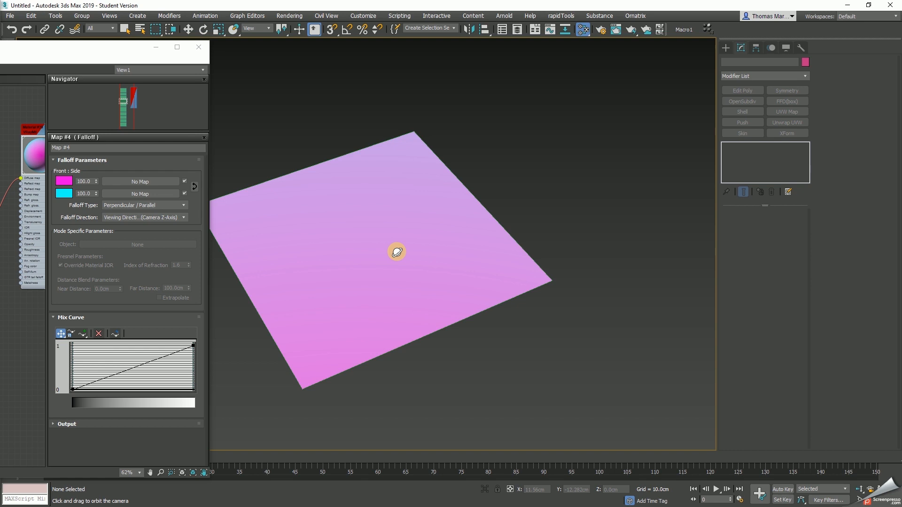
pyautogui.moveTo(109, 51); pyautogui.dragTo(181, 50)
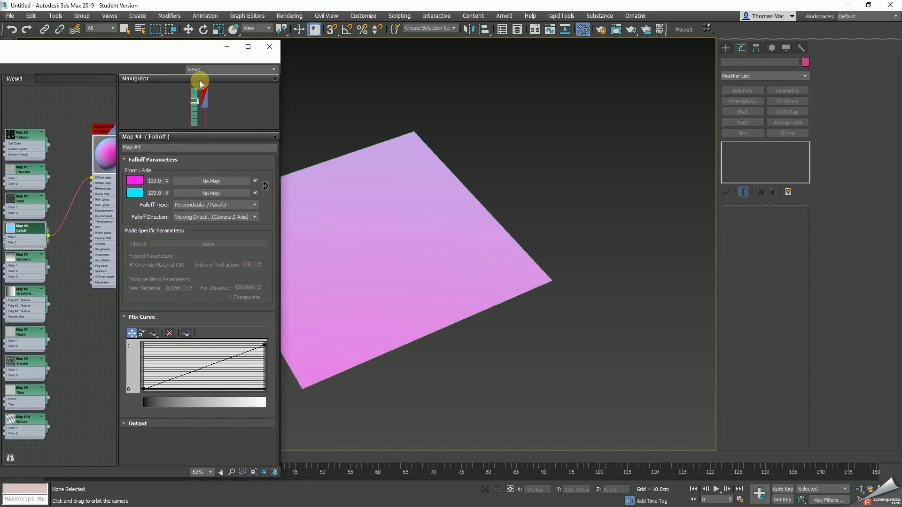
pyautogui.click(234, 205)
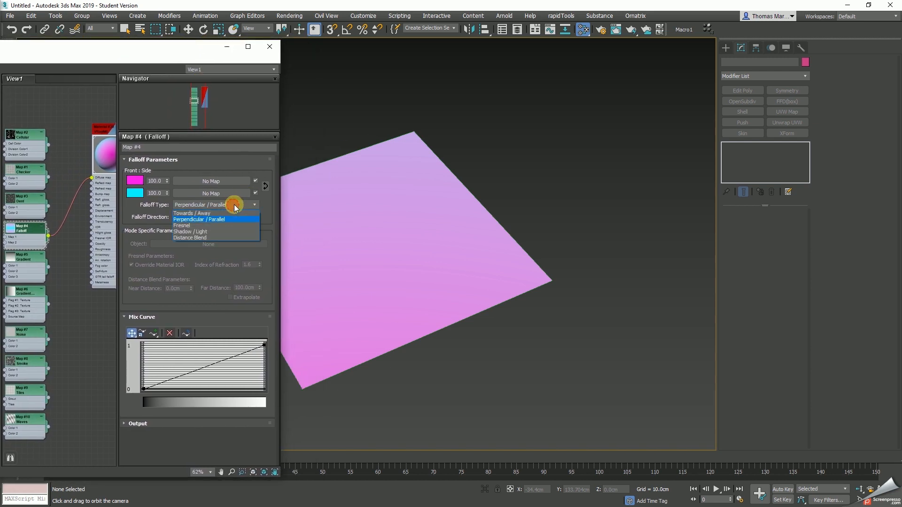
pyautogui.click(182, 226)
pyautogui.moveTo(429, 252); pyautogui.dragTo(401, 295)
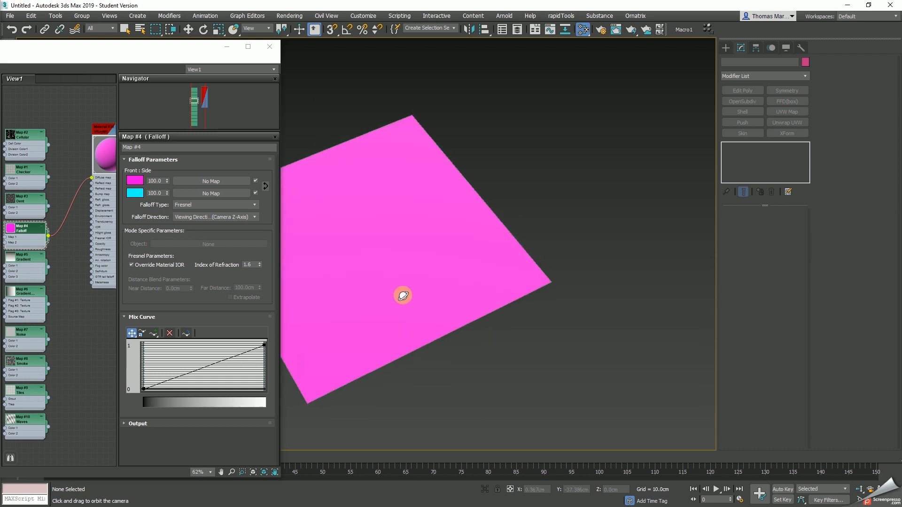
# Switch the Falloff map's type to Towards / Away and orbit the camera around the plane to compare its colors.
pyautogui.click(221, 203)
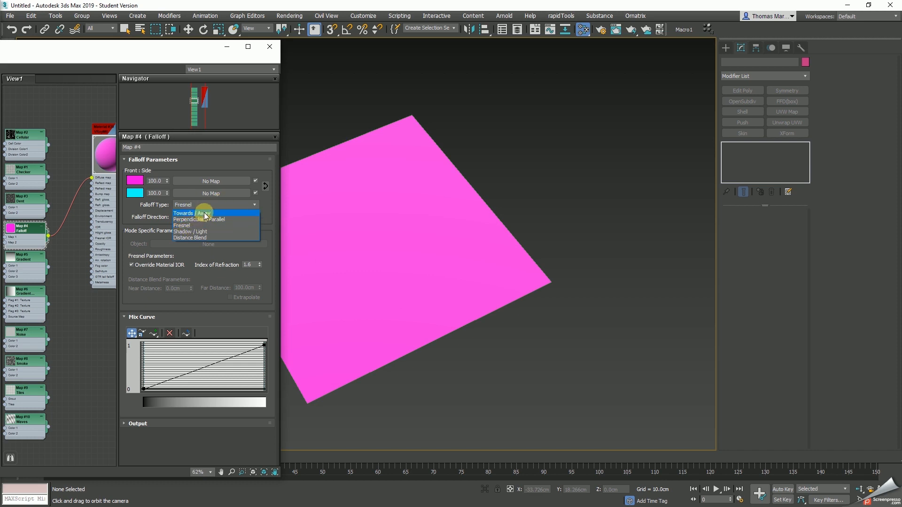
pyautogui.click(209, 214)
pyautogui.moveTo(365, 304); pyautogui.dragTo(389, 284)
pyautogui.click(860, 489)
pyautogui.moveTo(438, 260); pyautogui.dragTo(427, 245)
pyautogui.click(881, 500)
# Review the falloff type and direction options, and return the falloff type to Fresnel to view the plane from another angle.
pyautogui.click(221, 204)
pyautogui.click(224, 210)
pyautogui.click(227, 205)
pyautogui.click(229, 203)
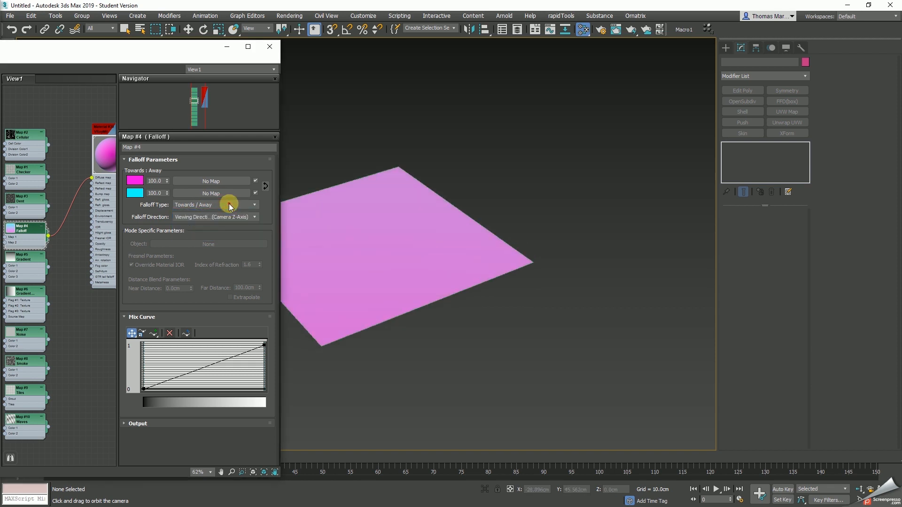
pyautogui.click(234, 217)
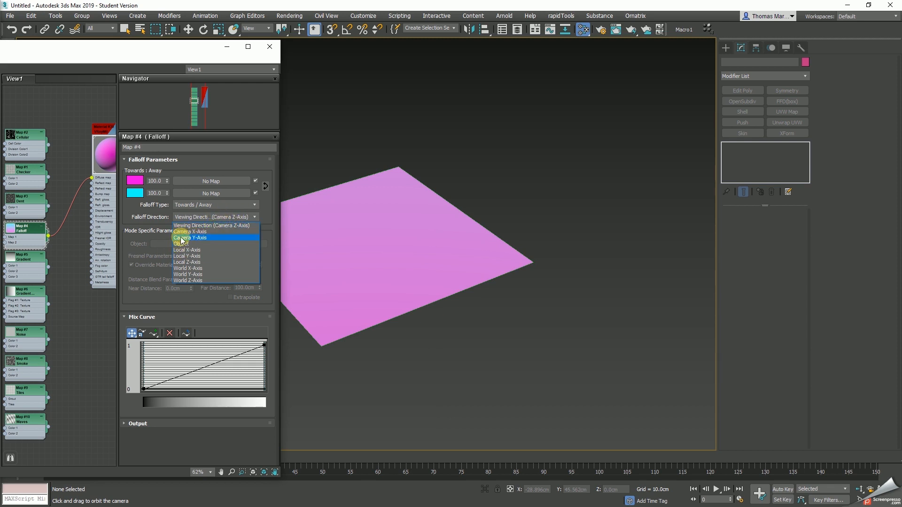
pyautogui.click(253, 205)
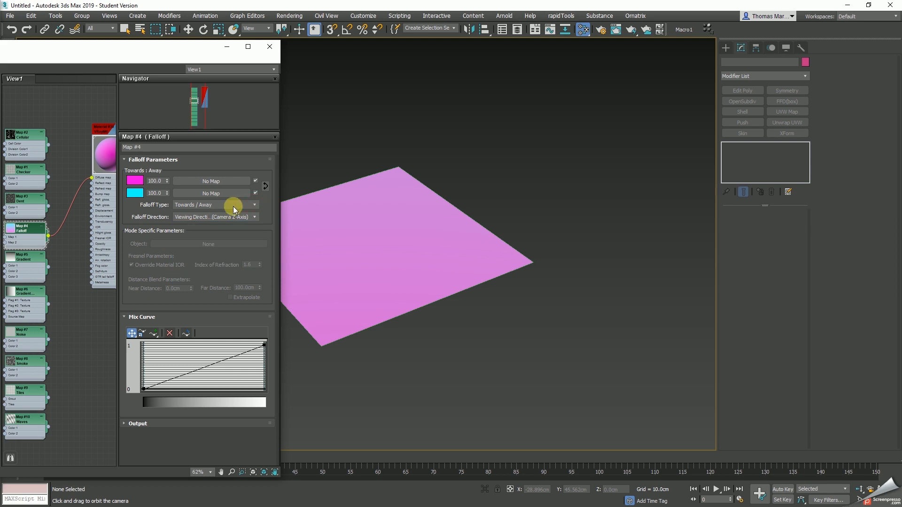
pyautogui.click(233, 207)
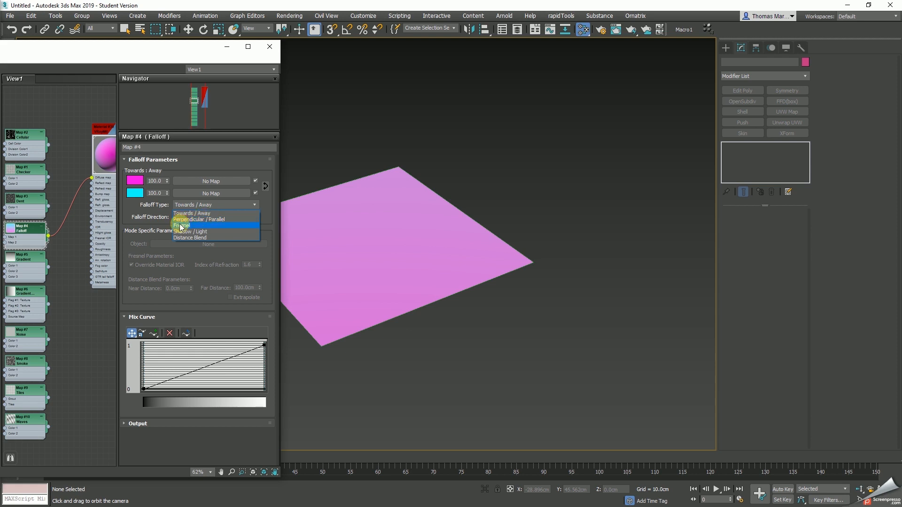
pyautogui.click(183, 226)
pyautogui.moveTo(382, 258)
pyautogui.mouseDown()
pyautogui.moveTo(421, 271)
pyautogui.moveTo(409, 252)
pyautogui.moveTo(414, 275)
pyautogui.moveTo(412, 253)
pyautogui.moveTo(411, 282)
pyautogui.moveTo(411, 250)
pyautogui.moveTo(423, 268)
pyautogui.moveTo(409, 302)
pyautogui.moveTo(403, 292)
pyautogui.moveTo(457, 271)
pyautogui.moveTo(447, 277)
pyautogui.mouseUp()
# Change the Falloff map's falloff type to Perpendicular / Parallel and leave the camera orbit mode.
pyautogui.click(220, 206)
pyautogui.click(197, 212)
pyautogui.rightClick(577, 212)
# Create a sphere with a radius of about 41 cm at the plane's near corner.
pyautogui.click(726, 48)
pyautogui.click(745, 114)
pyautogui.moveTo(588, 227); pyautogui.dragTo(601, 209)
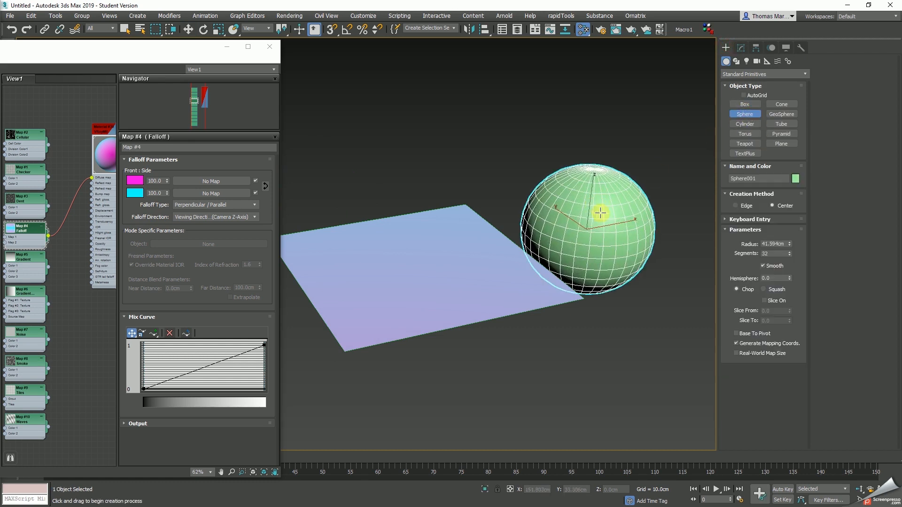
pyautogui.rightClick(602, 209)
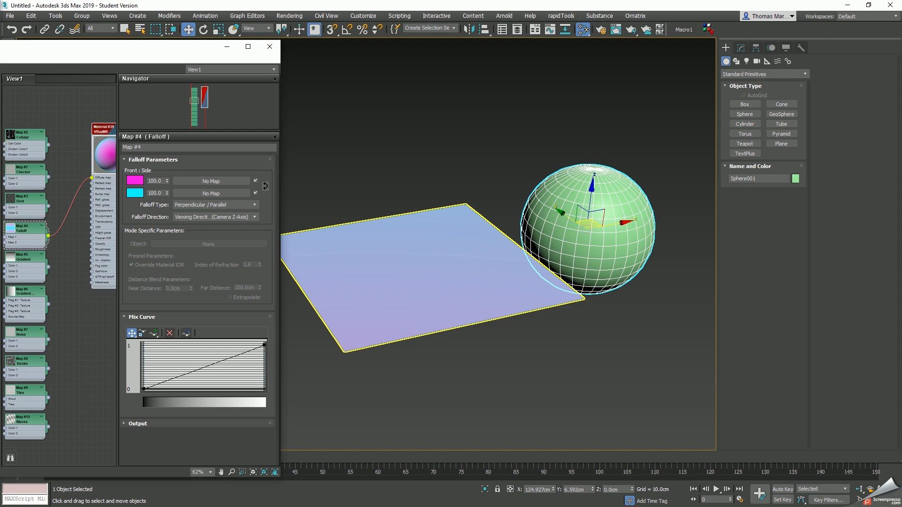
# Move the sphere clear of the plane, assign the VRayMtl with the Falloff map to it, and clear the selection.
pyautogui.moveTo(574, 251); pyautogui.dragTo(545, 238, button='middle')
pyautogui.moveTo(545, 215); pyautogui.dragTo(613, 241)
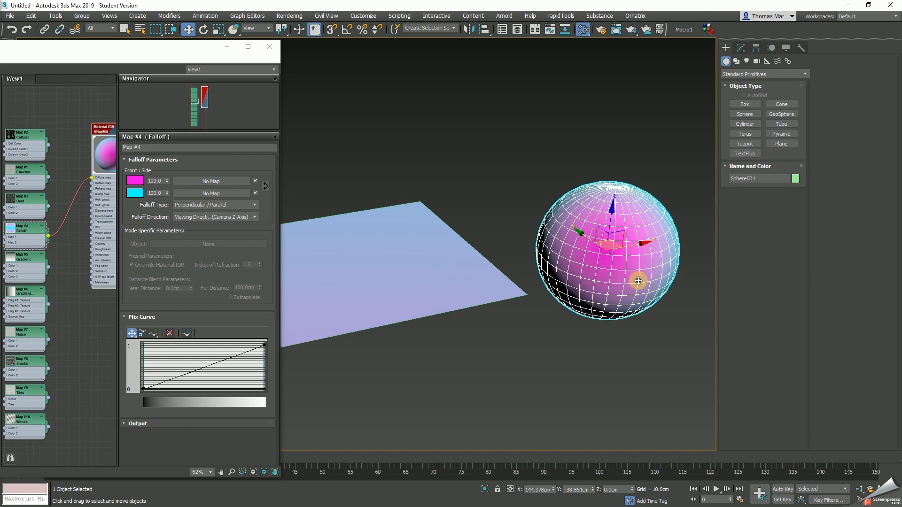
pyautogui.click(631, 349)
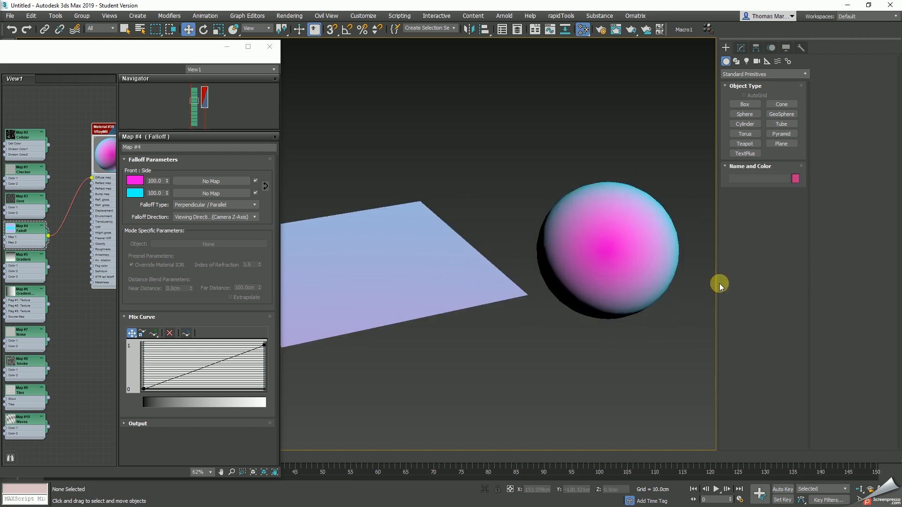
# Set the Falloff map's falloff type to Fresnel and orbit the camera to inspect the sphere's rim up close.
pyautogui.click(244, 205)
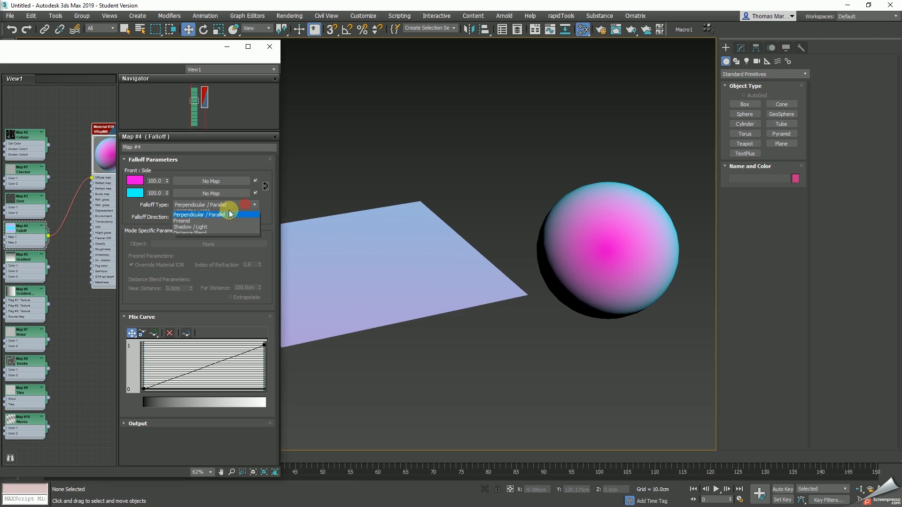
pyautogui.click(187, 227)
pyautogui.moveTo(625, 246); pyautogui.dragTo(549, 276, button='middle')
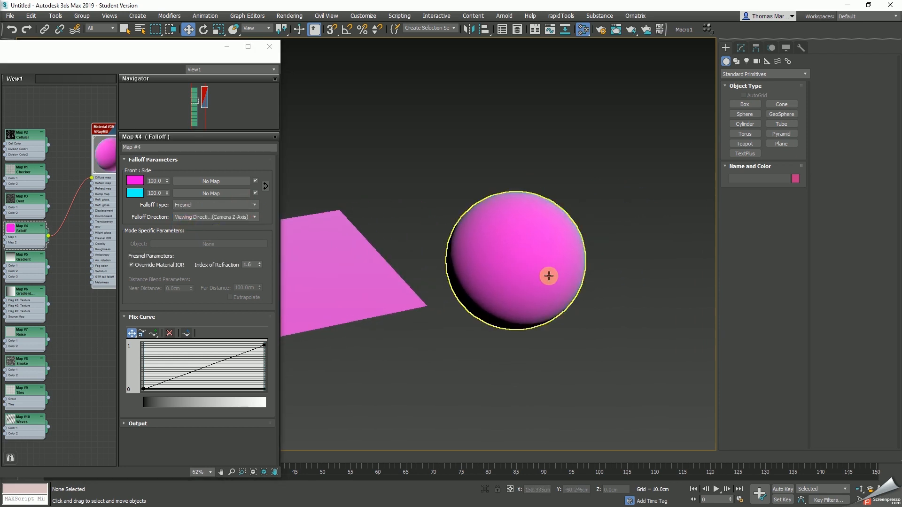
pyautogui.click(859, 489)
pyautogui.moveTo(640, 316); pyautogui.dragTo(597, 245)
pyautogui.moveTo(597, 245); pyautogui.dragTo(496, 224, button='middle')
pyautogui.click(860, 489)
pyautogui.moveTo(539, 266); pyautogui.dragTo(593, 219)
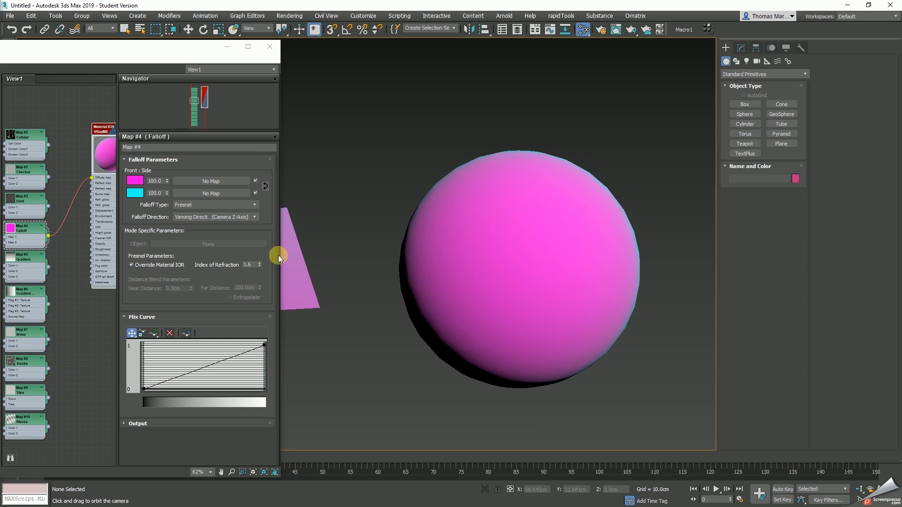
# Add a point in the middle of the Falloff map's mix curve.
pyautogui.moveTo(169, 50)
pyautogui.mouseDown()
pyautogui.moveTo(179, 36)
pyautogui.moveTo(166, 41)
pyautogui.mouseUp()
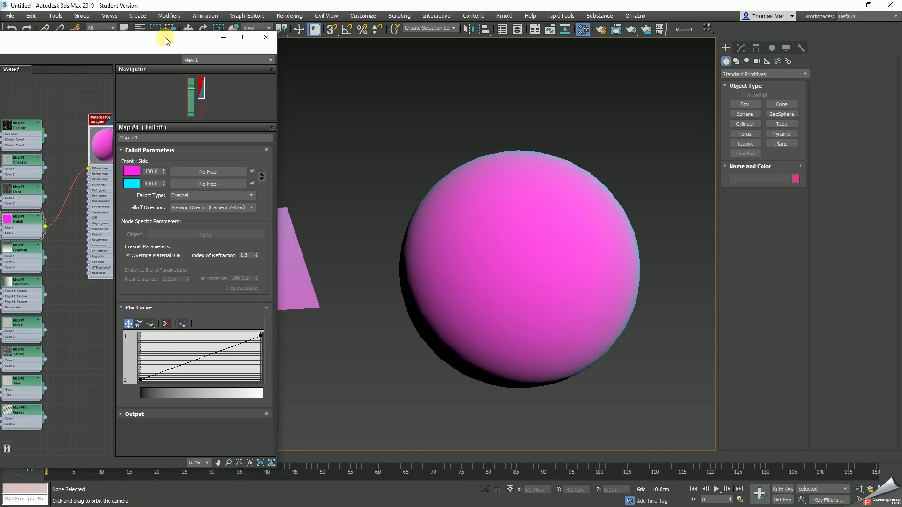
pyautogui.moveTo(373, 271); pyautogui.dragTo(366, 298)
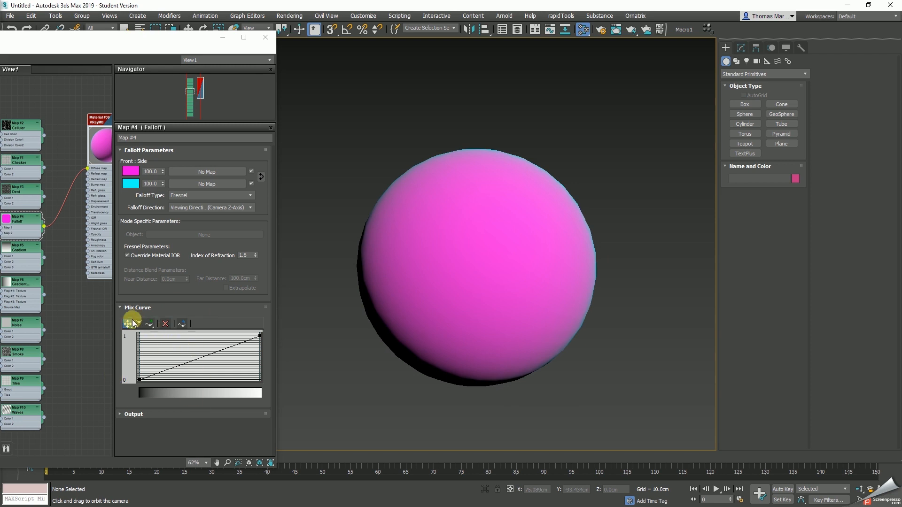
pyautogui.click(149, 323)
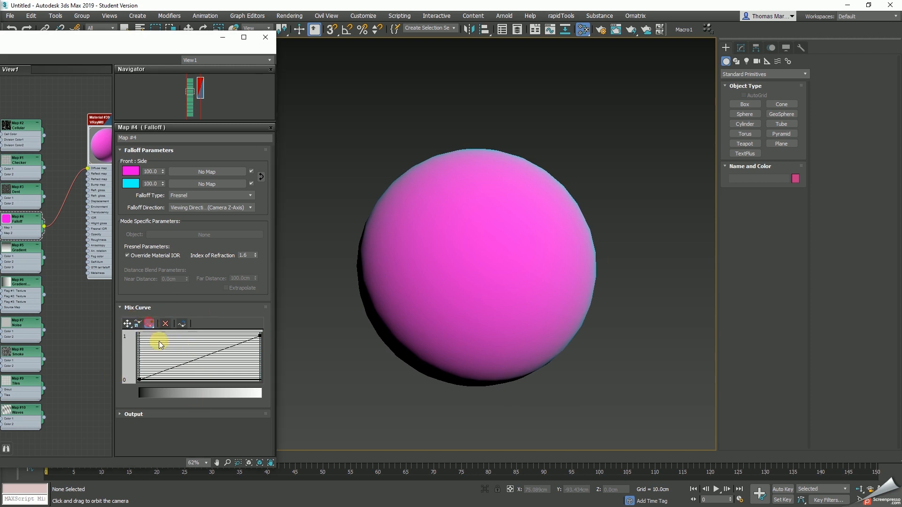
pyautogui.click(128, 325)
# Convert the mix curve's start point to Bezier-Corner and raise the middle point to 1, bending the curve into a steep rise.
pyautogui.rightClick(140, 379)
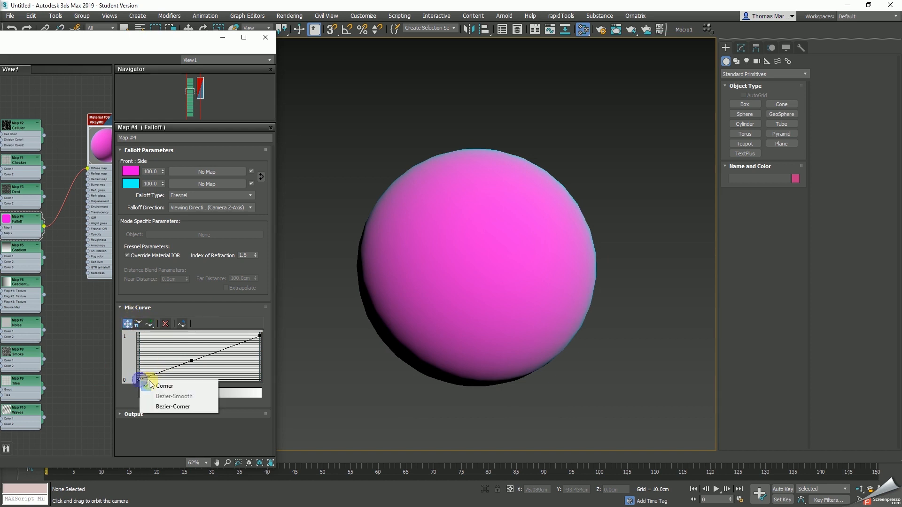
pyautogui.click(166, 407)
pyautogui.moveTo(153, 374); pyautogui.dragTo(146, 340)
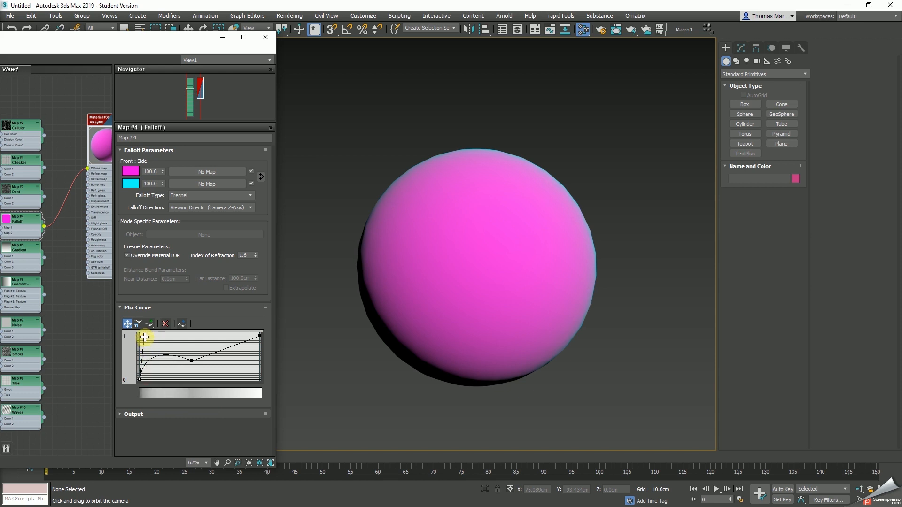
pyautogui.moveTo(144, 338); pyautogui.dragTo(191, 336)
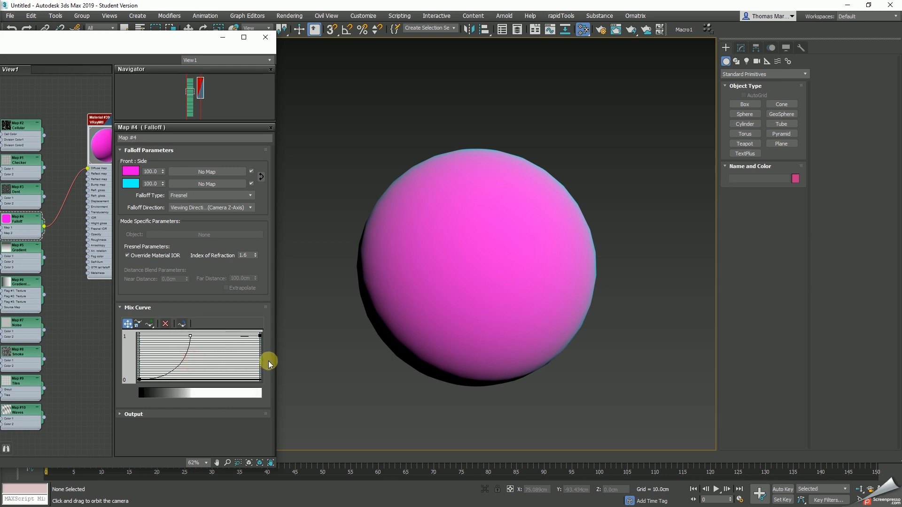
pyautogui.moveTo(475, 249); pyautogui.dragTo(513, 217)
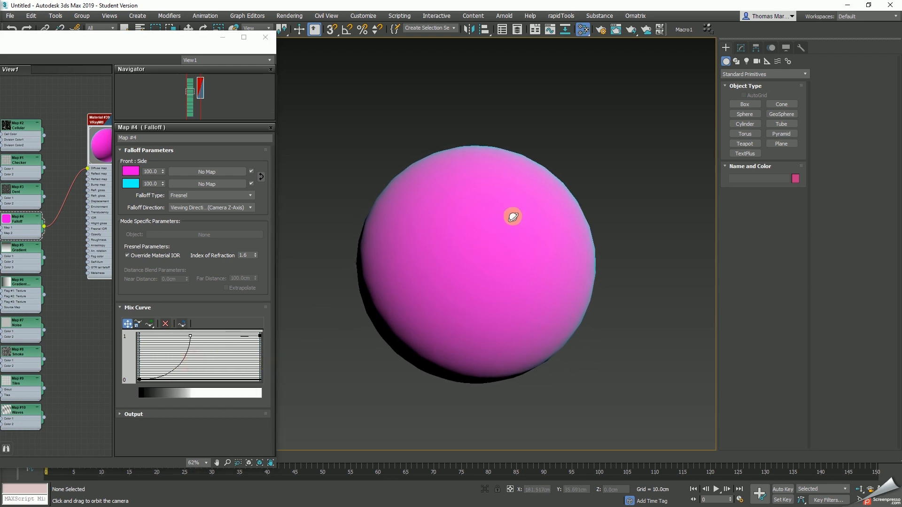
# Minimize the material editor and place a V-Ray dome light beside the sphere.
pyautogui.moveTo(165, 32); pyautogui.dragTo(360, 28)
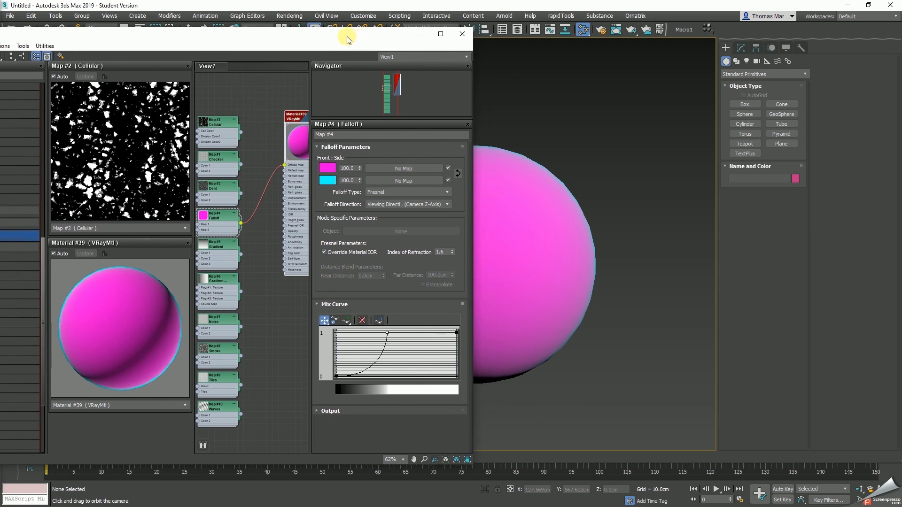
pyautogui.click(418, 33)
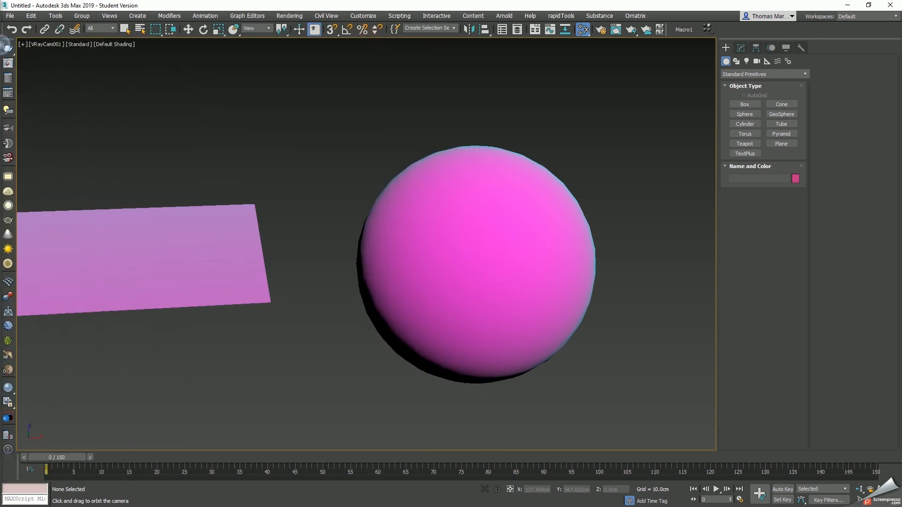
pyautogui.moveTo(300, 183); pyautogui.dragTo(314, 183)
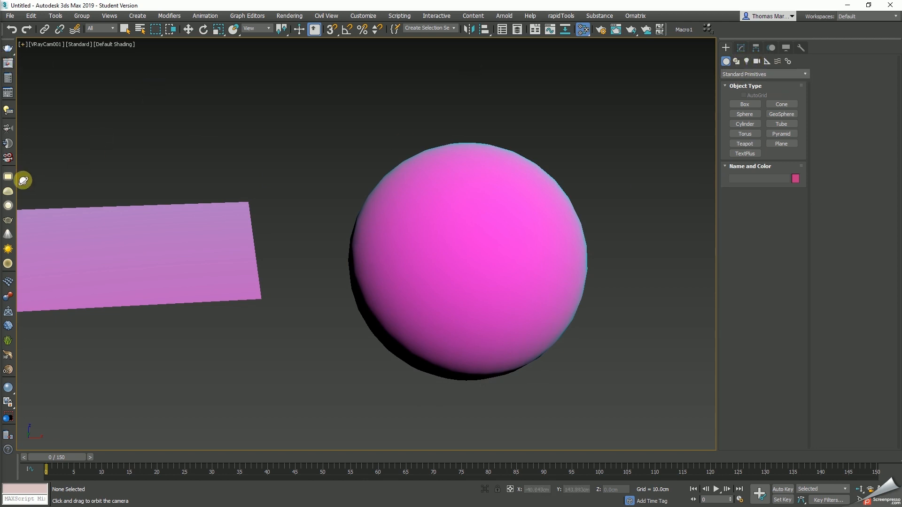
pyautogui.click(8, 177)
pyautogui.click(674, 225)
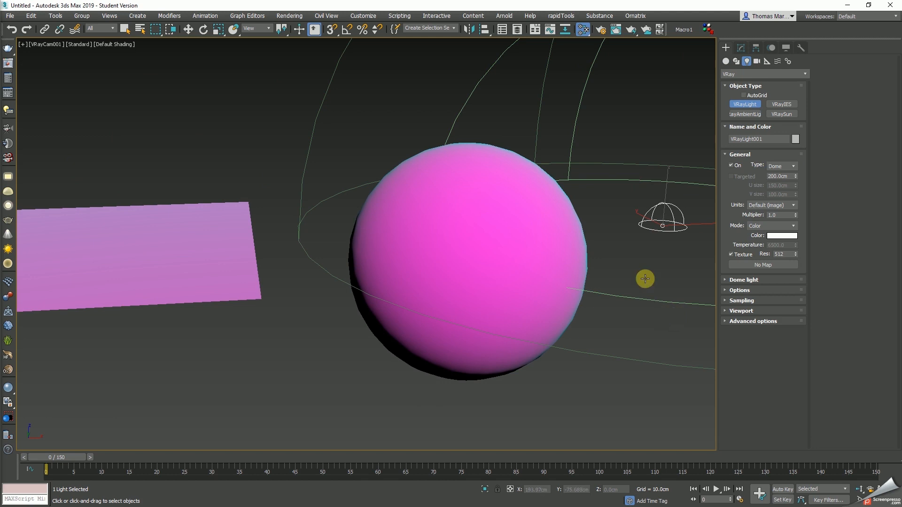
pyautogui.press('w')
# Switch the camera viewport to V-Ray IPR rendering and set the dome light's multiplier to 20.
pyautogui.click(78, 44)
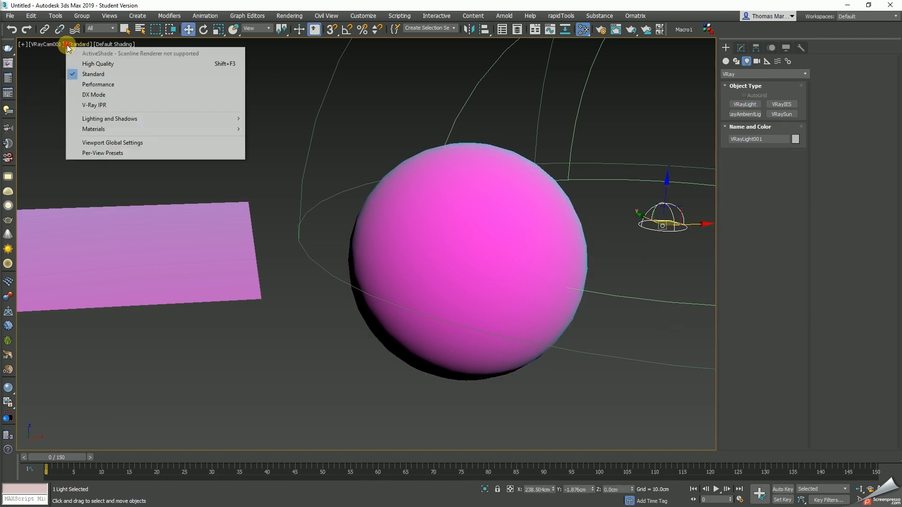
pyautogui.click(94, 105)
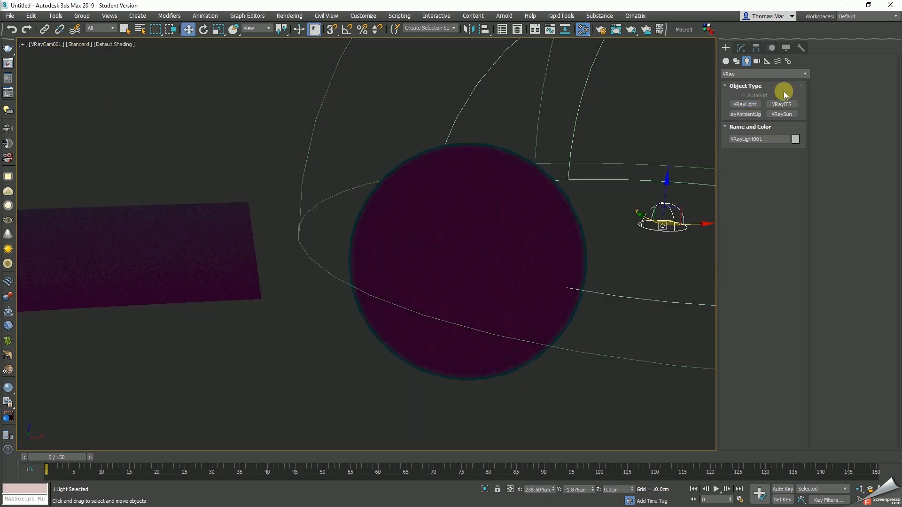
pyautogui.click(741, 48)
pyautogui.click(782, 275)
pyautogui.press('Return')
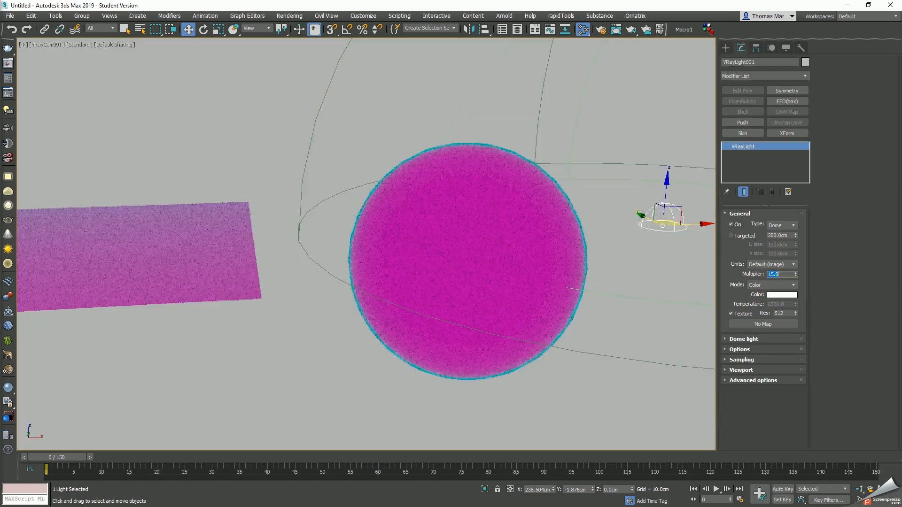
pyautogui.write('20')
pyautogui.press('Return')
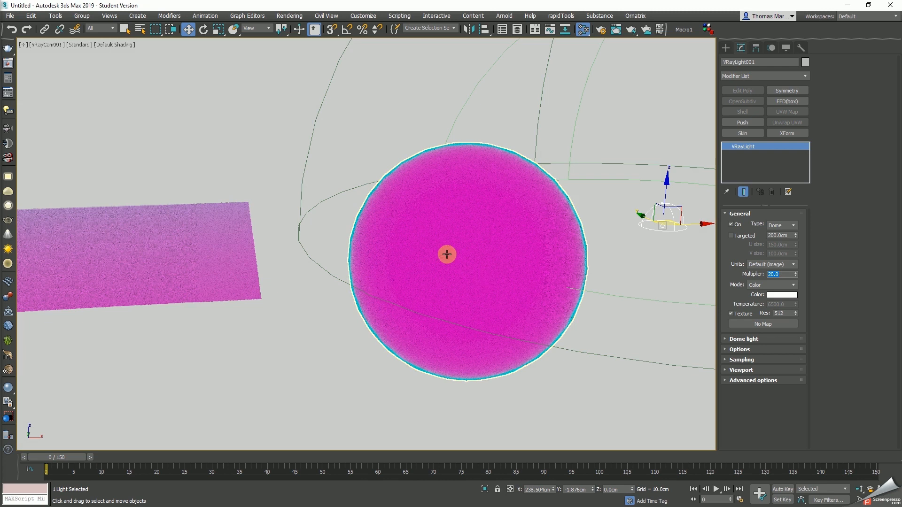
# Reopen the material editor and move the Falloff mix curve's middle point toward the start at full height to widen the cyan rim.
pyautogui.press('m')
pyautogui.moveTo(40, 36); pyautogui.dragTo(92, 28)
pyautogui.keyDown('alt'); pyautogui.moveTo(450, 269); pyautogui.dragTo(397, 270, button='middle'); pyautogui.keyUp('alt')
pyautogui.moveTo(224, 324)
pyautogui.mouseDown()
pyautogui.moveTo(239, 353)
pyautogui.moveTo(195, 312)
pyautogui.moveTo(224, 325)
pyautogui.mouseUp()
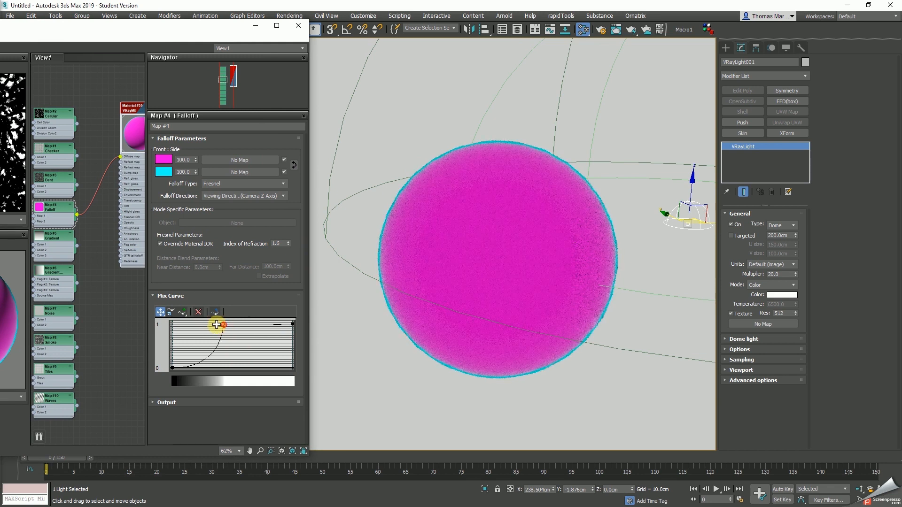
pyautogui.moveTo(223, 367); pyautogui.dragTo(191, 368)
pyautogui.moveTo(222, 324); pyautogui.dragTo(193, 322)
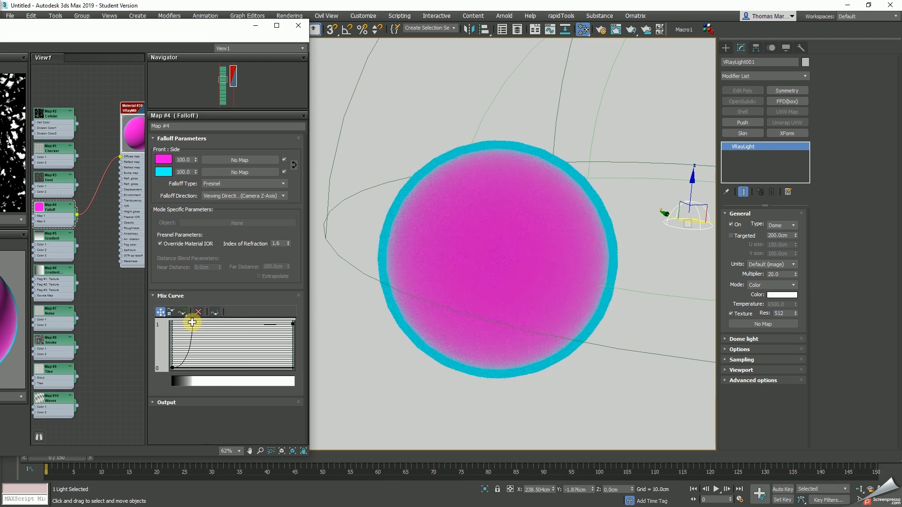
pyautogui.click(172, 368)
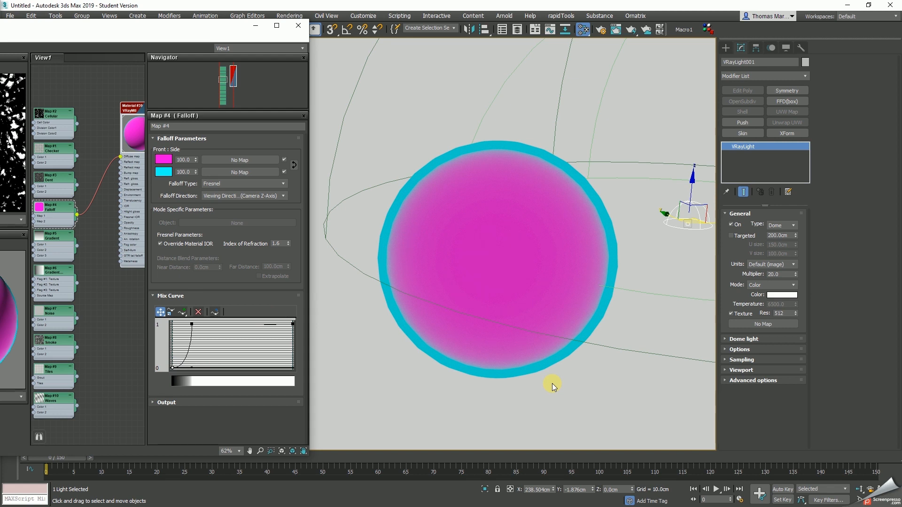
pyautogui.click(454, 162)
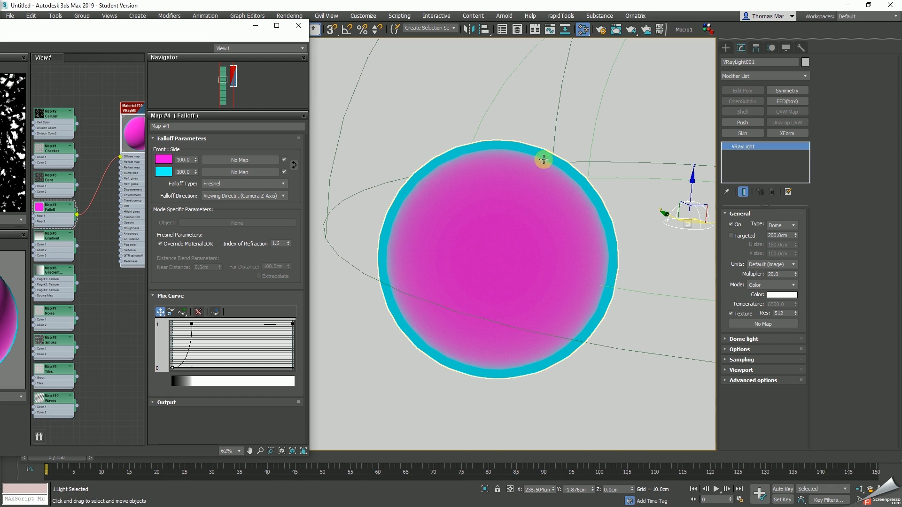
# Add points to the Falloff mix curve and arrange them into a half-height plateau that jumps steeply to 1.
pyautogui.click(182, 312)
pyautogui.click(209, 325)
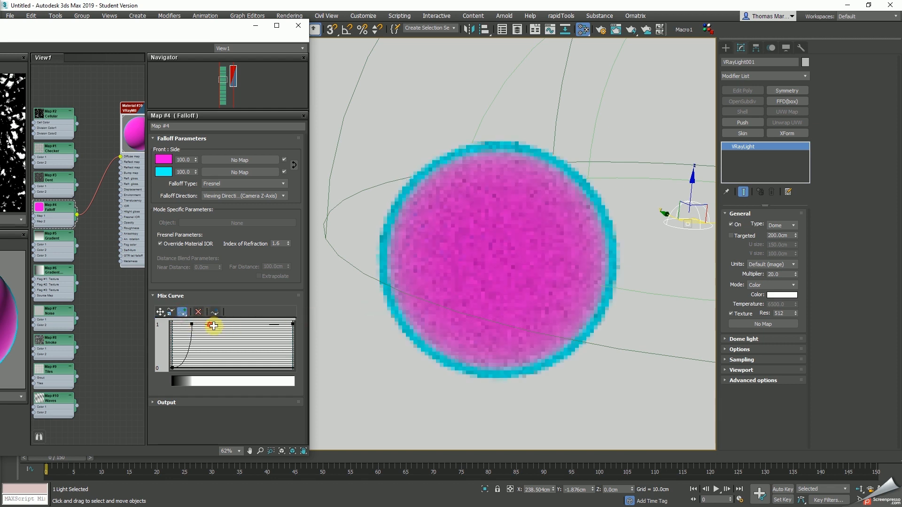
pyautogui.click(220, 325)
pyautogui.click(160, 312)
pyautogui.moveTo(192, 324); pyautogui.dragTo(202, 346)
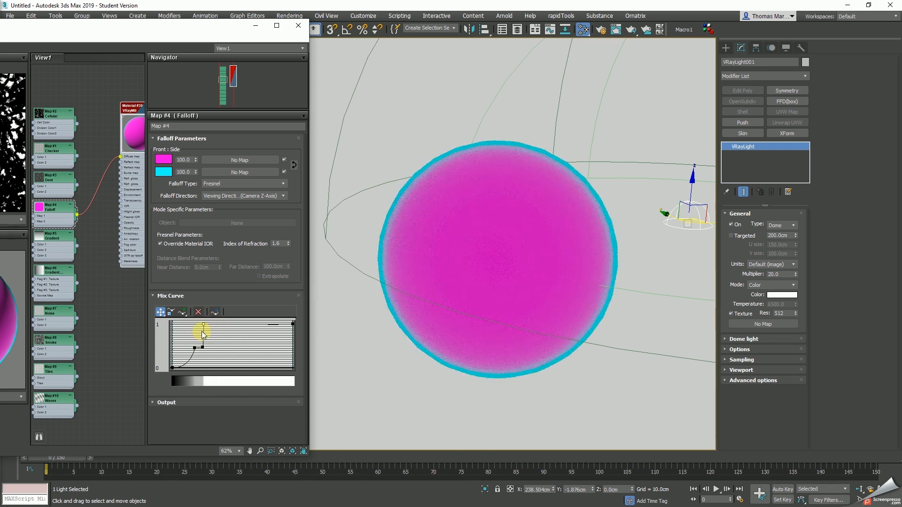
pyautogui.moveTo(210, 356); pyautogui.dragTo(227, 322)
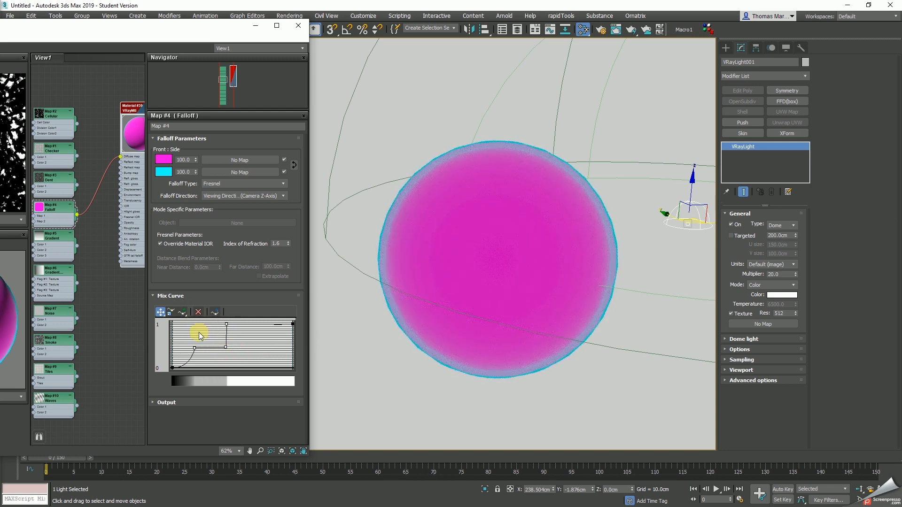
# Shift the mix curve's half-height plateau and its steep jump to 1 closer to the curve's start.
pyautogui.moveTo(195, 348); pyautogui.dragTo(177, 358)
pyautogui.click(173, 368)
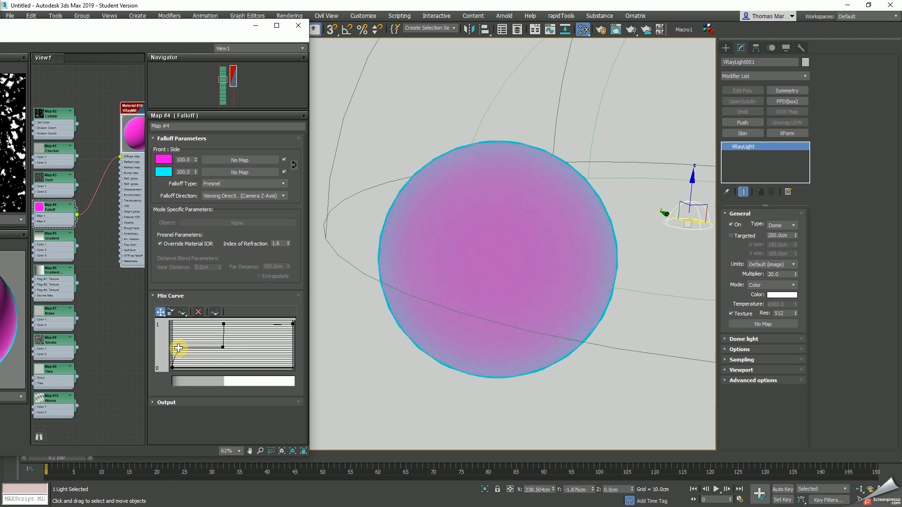
pyautogui.click(237, 354)
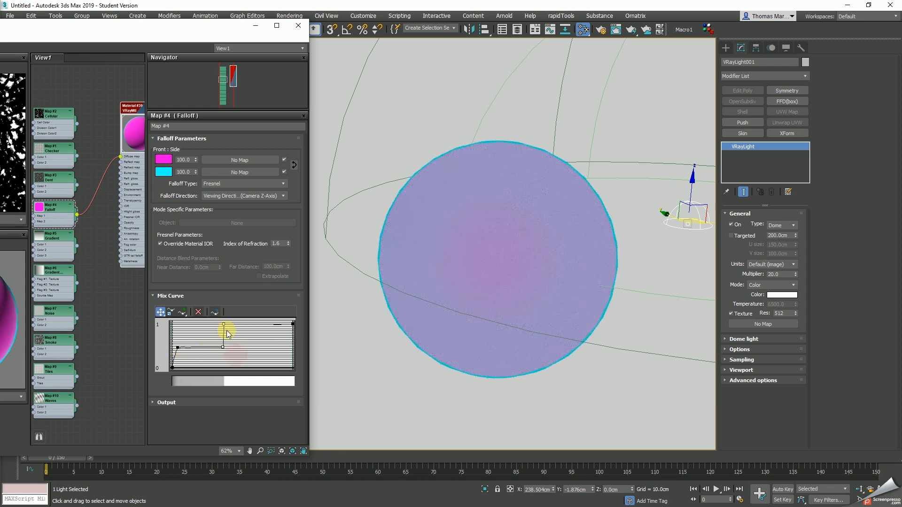
pyautogui.moveTo(223, 324); pyautogui.dragTo(196, 324)
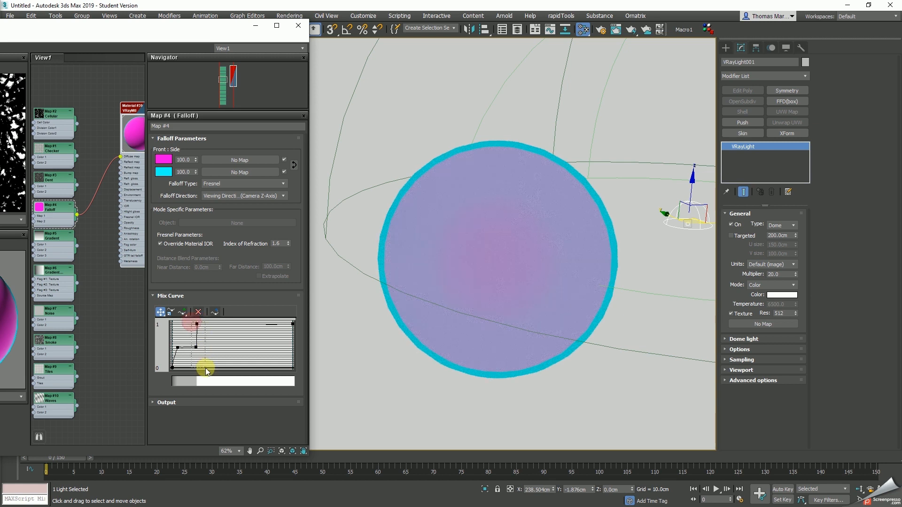
pyautogui.moveTo(196, 347); pyautogui.dragTo(186, 347)
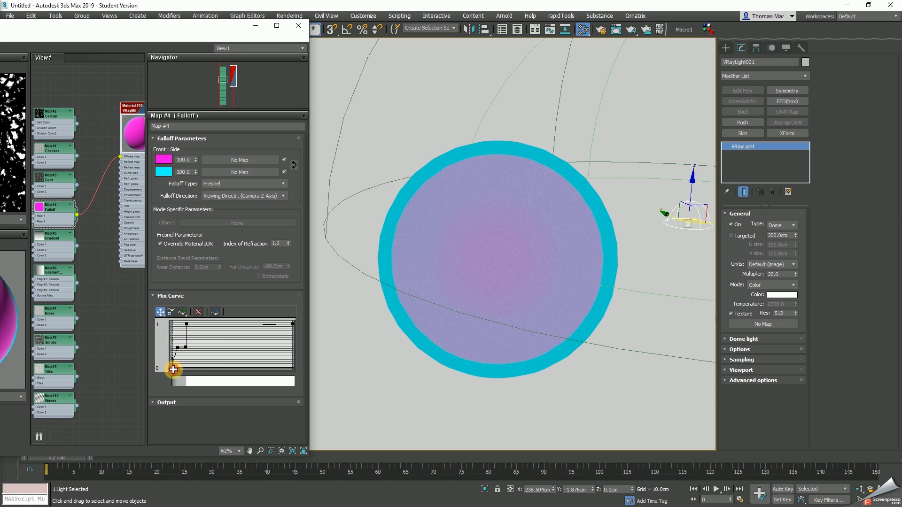
# Add a point near the mix curve's start and lower it to 0, making a hard-edged first color band.
pyautogui.click(182, 312)
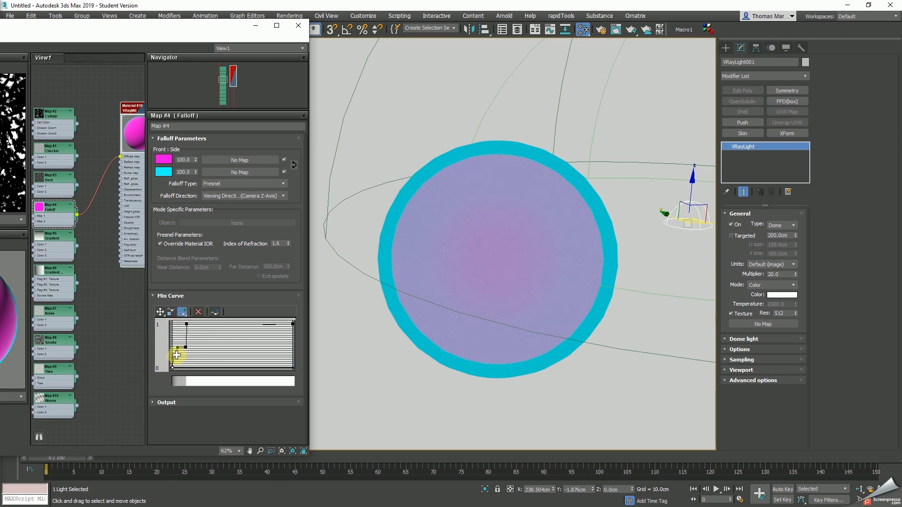
pyautogui.rightClick(173, 368)
pyautogui.click(184, 372)
pyautogui.click(198, 313)
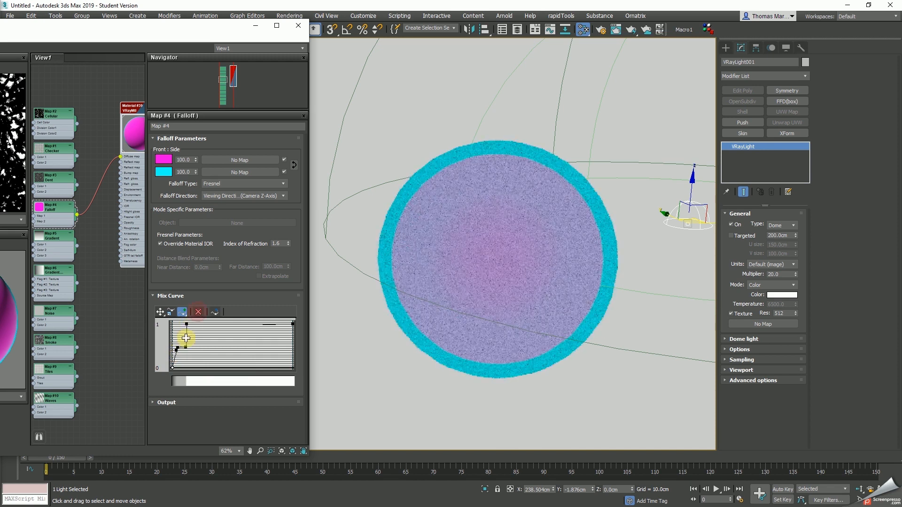
pyautogui.click(160, 313)
pyautogui.click(176, 352)
pyautogui.moveTo(176, 359); pyautogui.dragTo(177, 372)
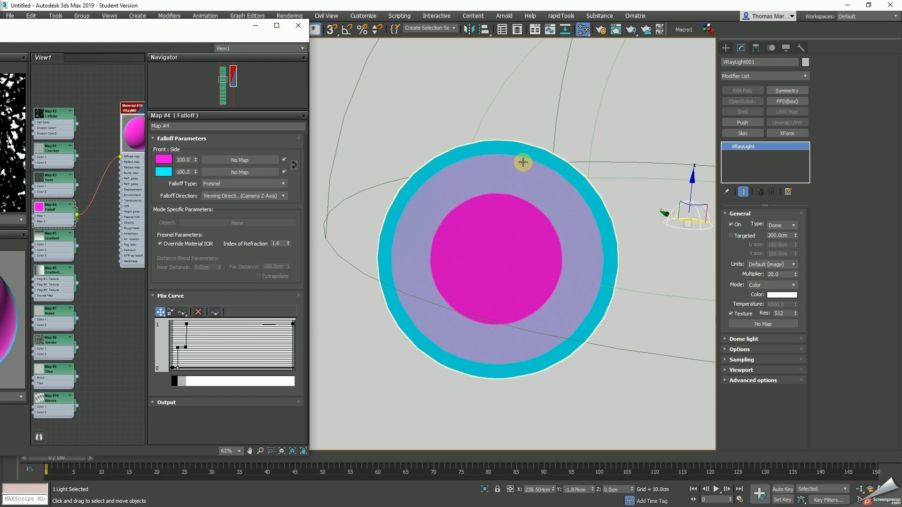
# Restore the four-viewport layout and turn off V-Ray IPR in the camera viewport.
pyautogui.moveTo(433, 291); pyautogui.dragTo(543, 288, button='middle')
pyautogui.moveTo(161, 27); pyautogui.dragTo(0, 29)
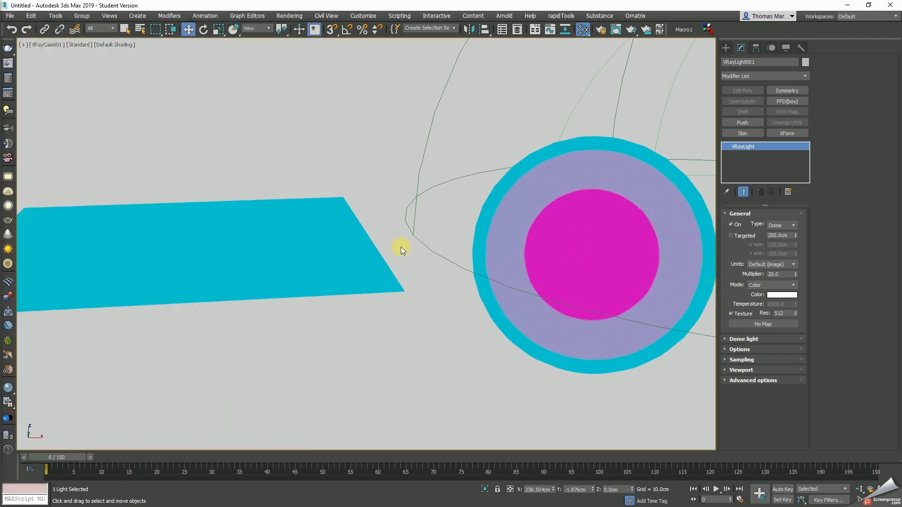
pyautogui.hotkey('alt', 'w')
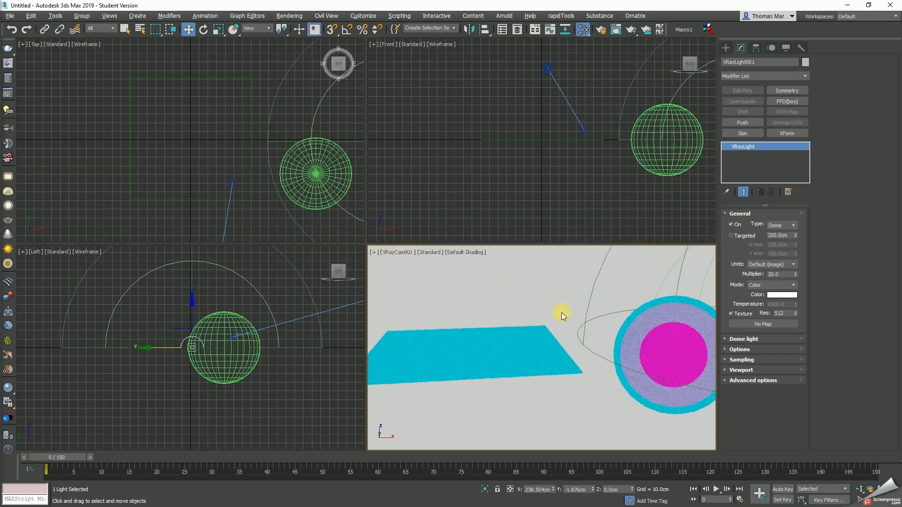
pyautogui.moveTo(568, 288)
pyautogui.mouseDown(button='middle')
pyautogui.moveTo(554, 317)
pyautogui.moveTo(516, 317)
pyautogui.moveTo(501, 258)
pyautogui.moveTo(581, 313)
pyautogui.moveTo(622, 256)
pyautogui.moveTo(498, 253)
pyautogui.moveTo(582, 310)
pyautogui.moveTo(628, 308)
pyautogui.mouseUp(button='middle')
pyautogui.click(429, 252)
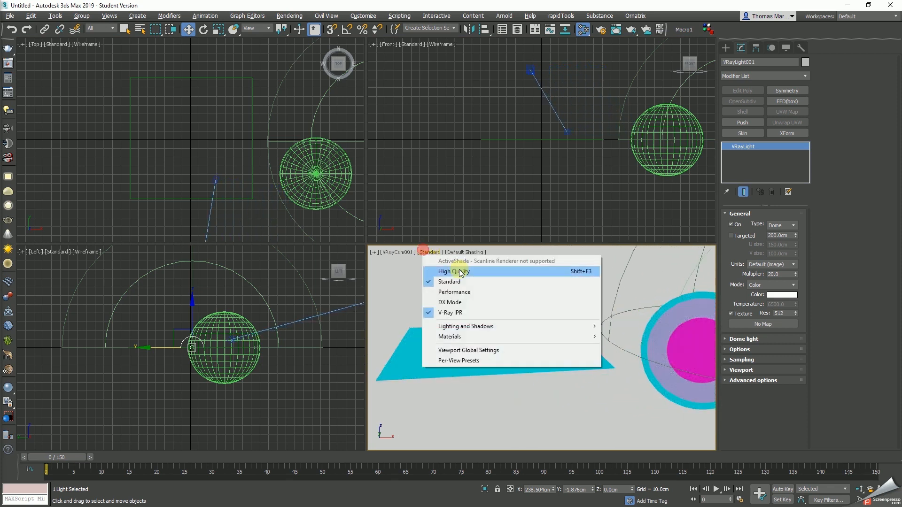
pyautogui.click(452, 312)
pyautogui.moveTo(568, 364)
pyautogui.mouseDown(button='middle')
pyautogui.moveTo(494, 363)
pyautogui.moveTo(588, 373)
pyautogui.mouseUp(button='middle')
pyautogui.moveTo(491, 350); pyautogui.dragTo(528, 347, button='middle')
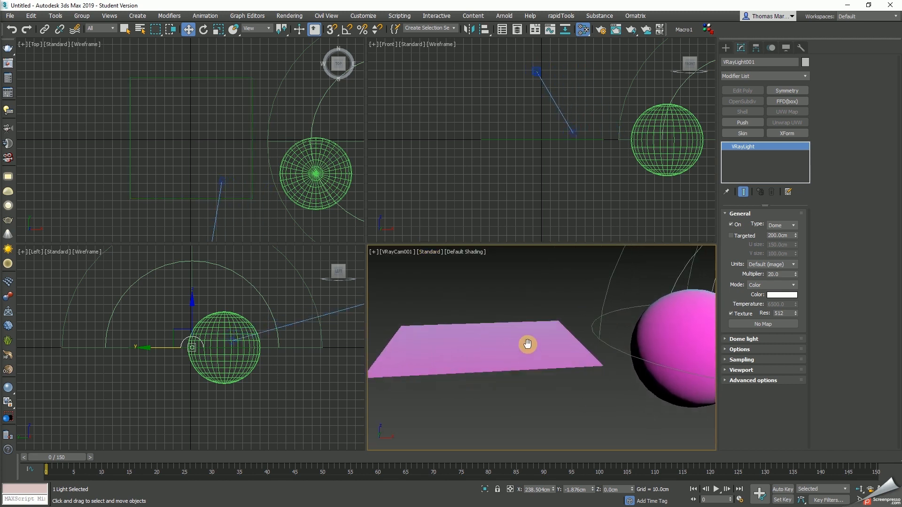
# Find V-Ray IPR by searching all actions for "ipr" and restart it in the camera viewport.
pyautogui.press('x')
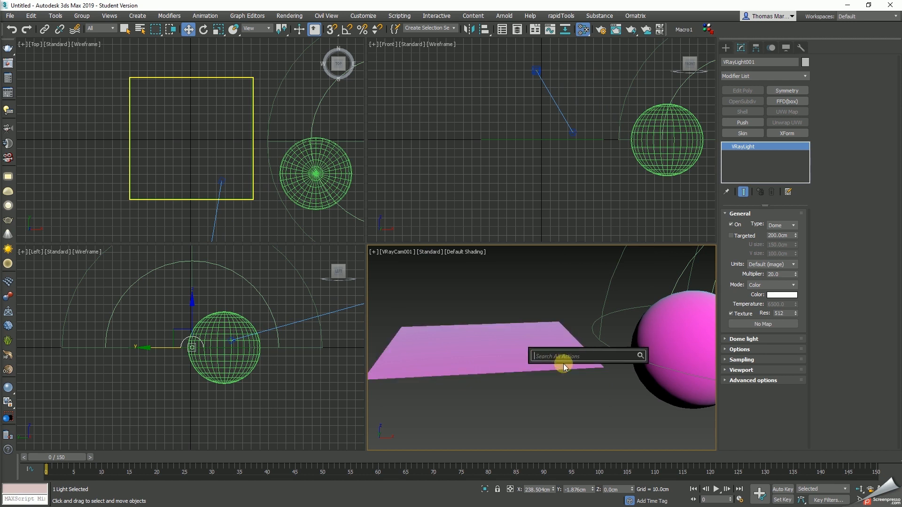
pyautogui.write('ipr')
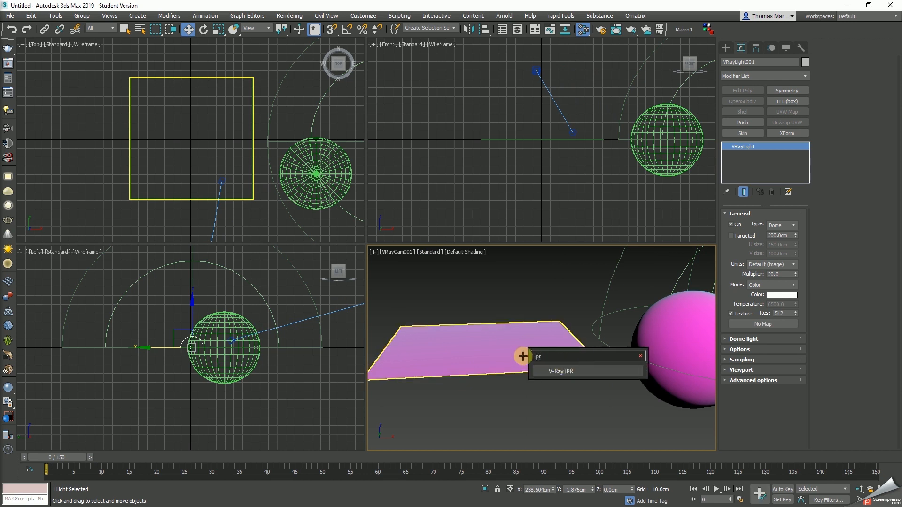
pyautogui.click(563, 366)
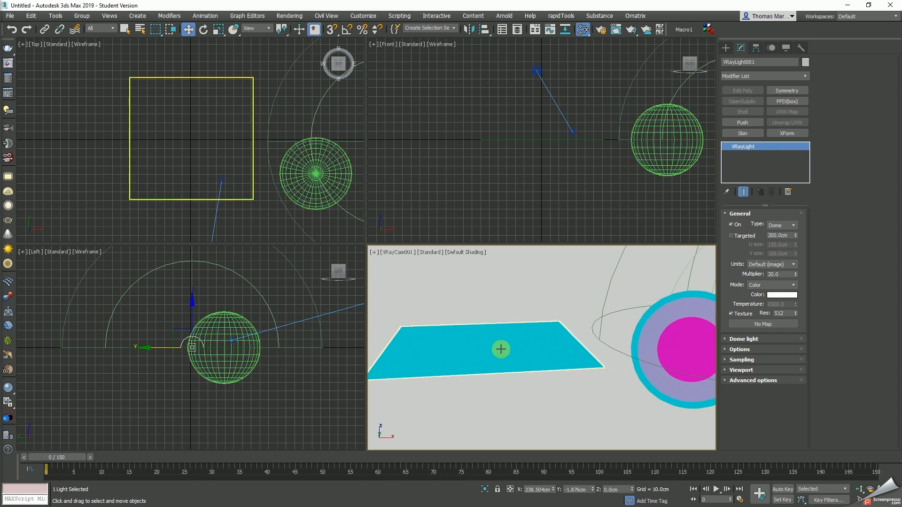
pyautogui.moveTo(580, 333); pyautogui.dragTo(548, 371, button='middle')
pyautogui.moveTo(493, 346); pyautogui.dragTo(519, 347, button='middle')
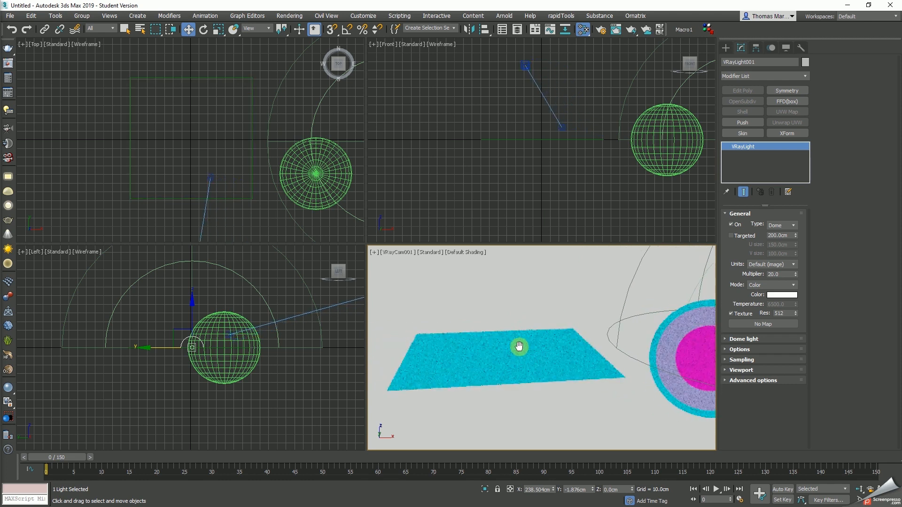
# Set the dome light's multiplier to 10 and finally to 15.
pyautogui.click(774, 274)
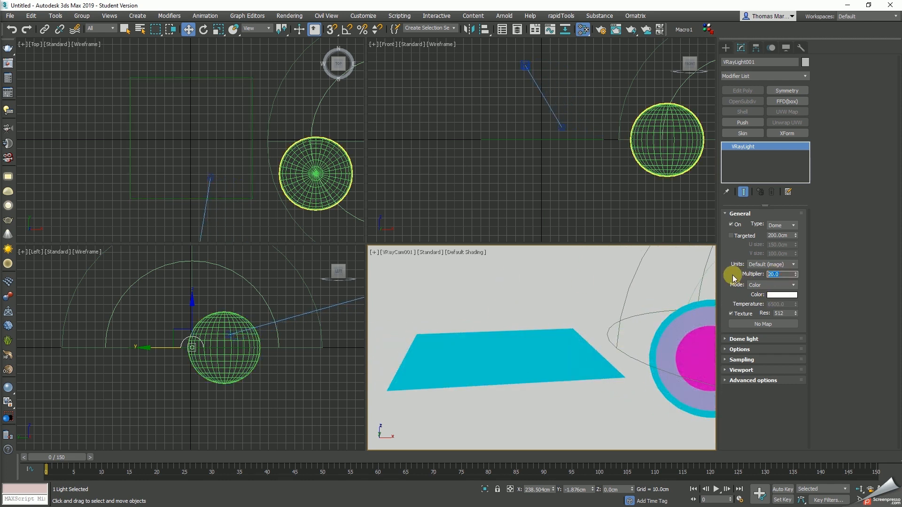
pyautogui.write('10')
pyautogui.press('Return')
pyautogui.write('15')
pyautogui.press('Return')
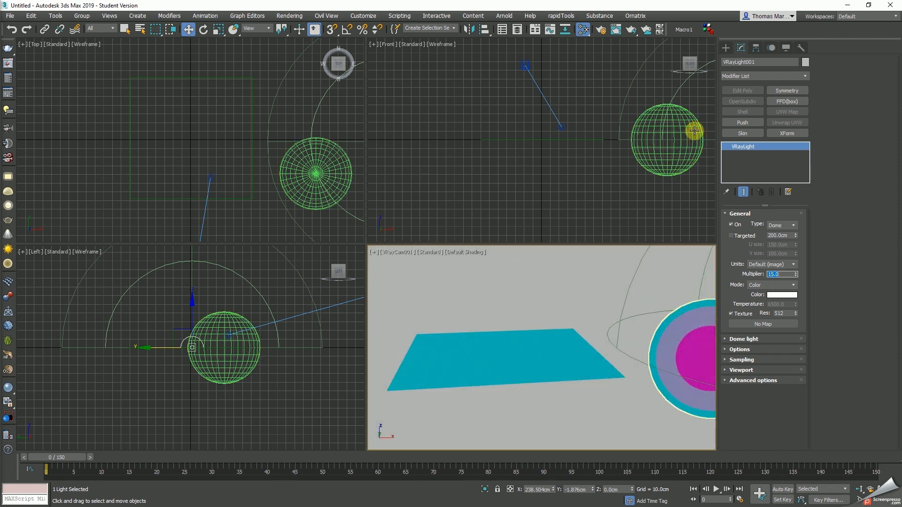
# Place a V-Ray sphere light with a radius of about 4.45 cm above the plane and raise its multiplier to 1669.
pyautogui.click(8, 207)
pyautogui.click(453, 346)
pyautogui.press('w')
pyautogui.moveTo(448, 320); pyautogui.dragTo(447, 303)
pyautogui.click(741, 48)
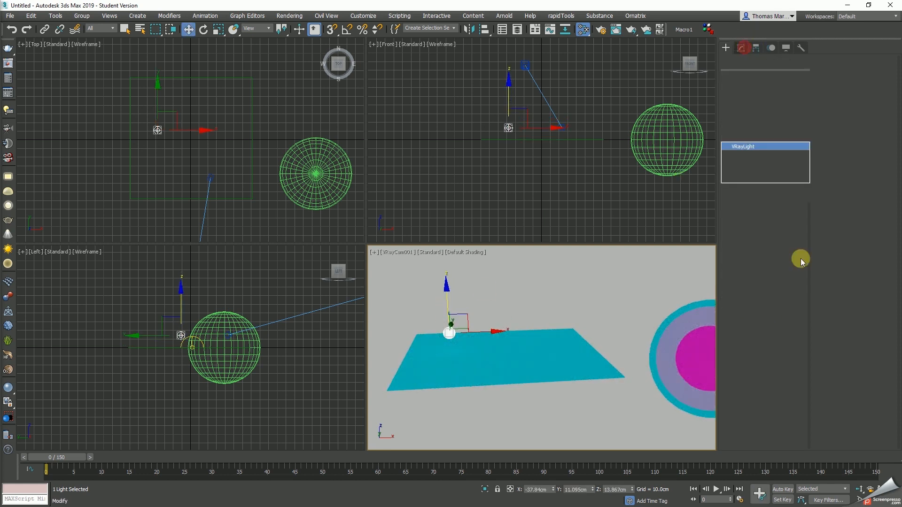
pyautogui.moveTo(796, 277); pyautogui.dragTo(459, 504)
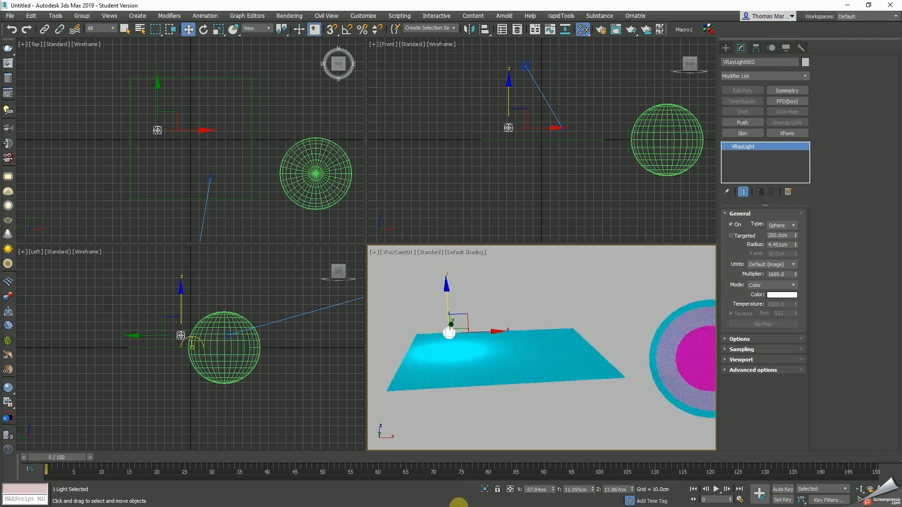
pyautogui.hotkey('alt', 'w')
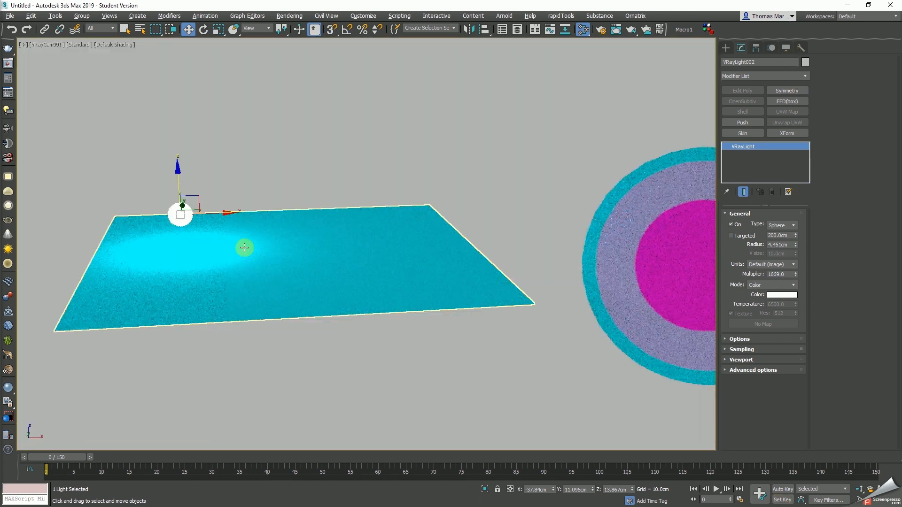
pyautogui.hotkey('alt', 'w')
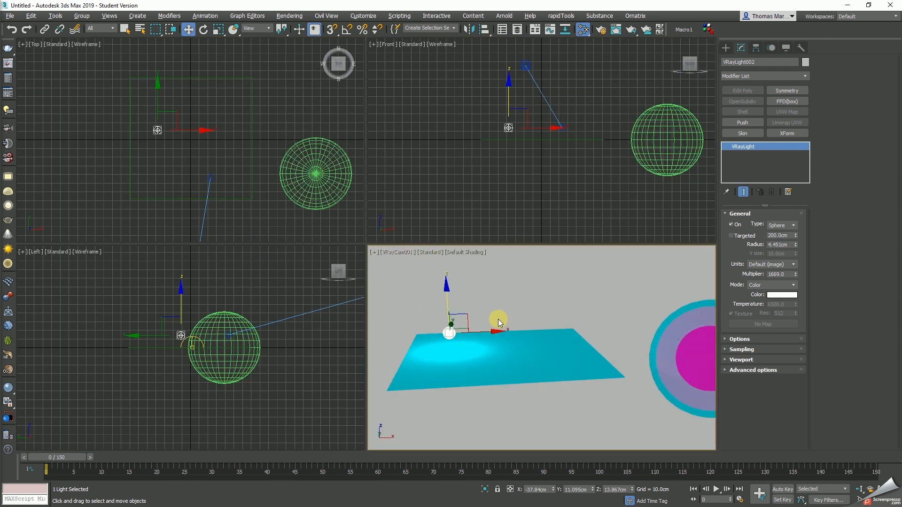
pyautogui.click(7, 64)
pyautogui.moveTo(305, 200); pyautogui.dragTo(241, 125)
pyautogui.click(358, 119)
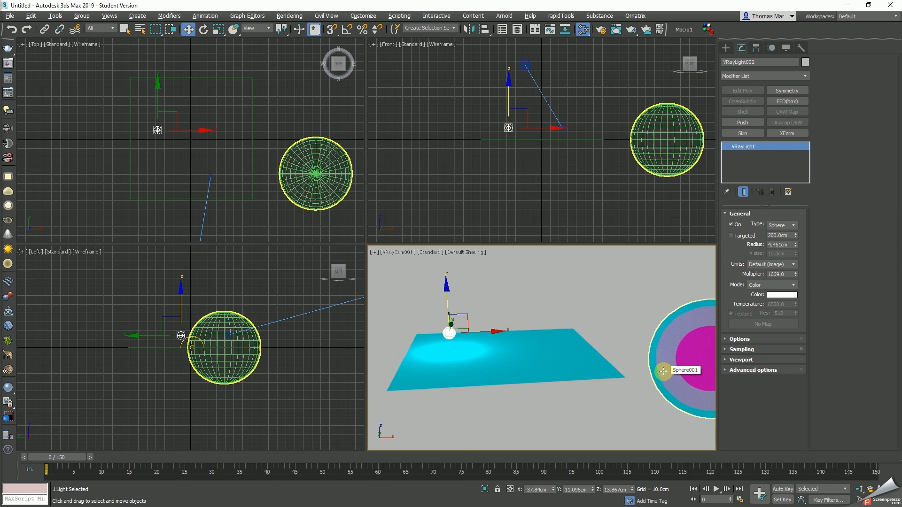
# Reopen the material editor and connect the Gradient map to the VRayMtl's Diffuse map input.
pyautogui.press('m')
pyautogui.moveTo(197, 38)
pyautogui.mouseDown()
pyautogui.moveTo(254, 46)
pyautogui.moveTo(169, 47)
pyautogui.moveTo(201, 51)
pyautogui.mouseUp()
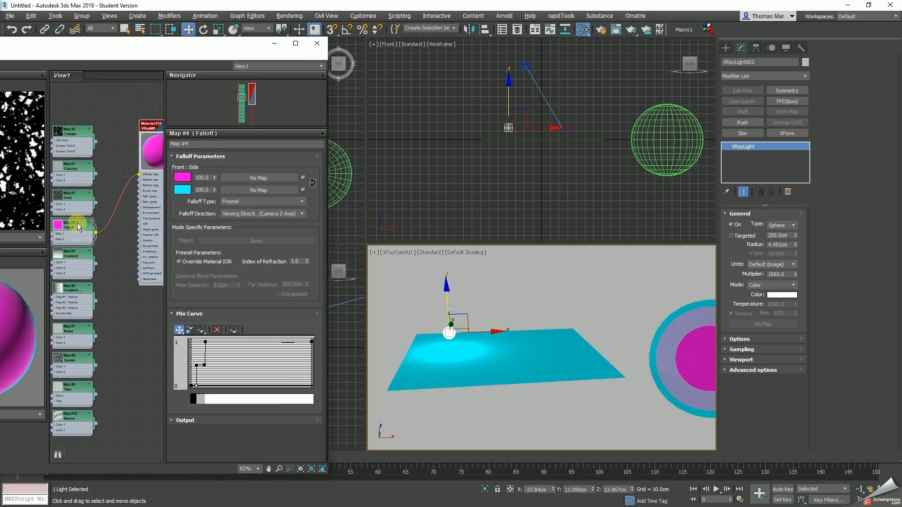
pyautogui.moveTo(96, 263); pyautogui.dragTo(140, 175)
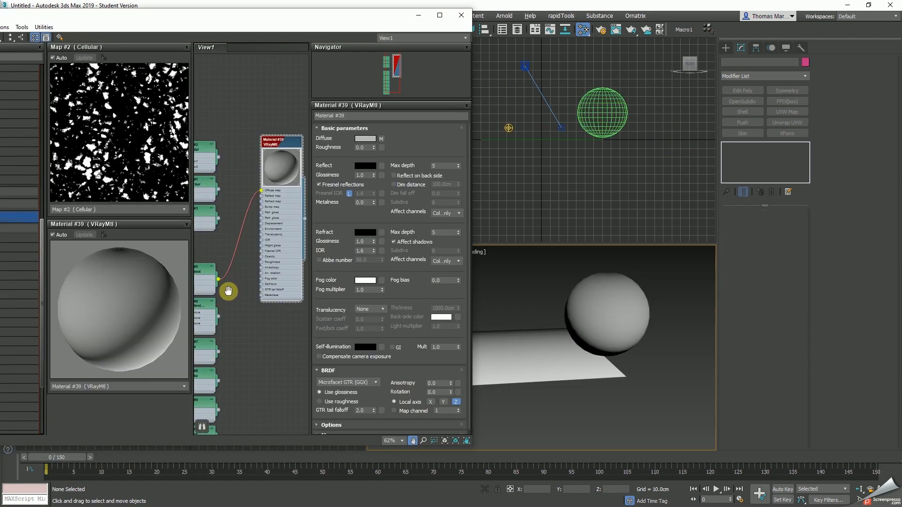
pyautogui.moveTo(224, 306); pyautogui.dragTo(252, 288, button='middle')
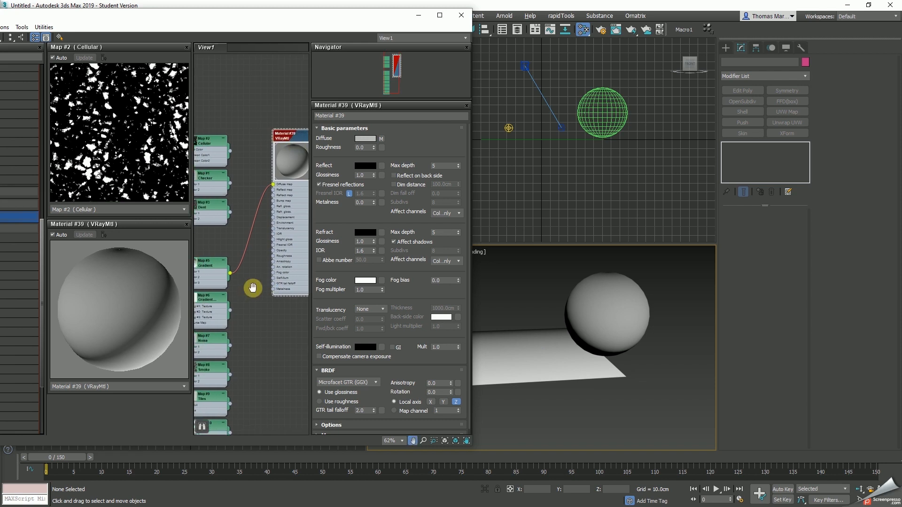
# Open the Gradient map's parameters and set its gradient type to Radial.
pyautogui.click(227, 255)
pyautogui.doubleClick(227, 255)
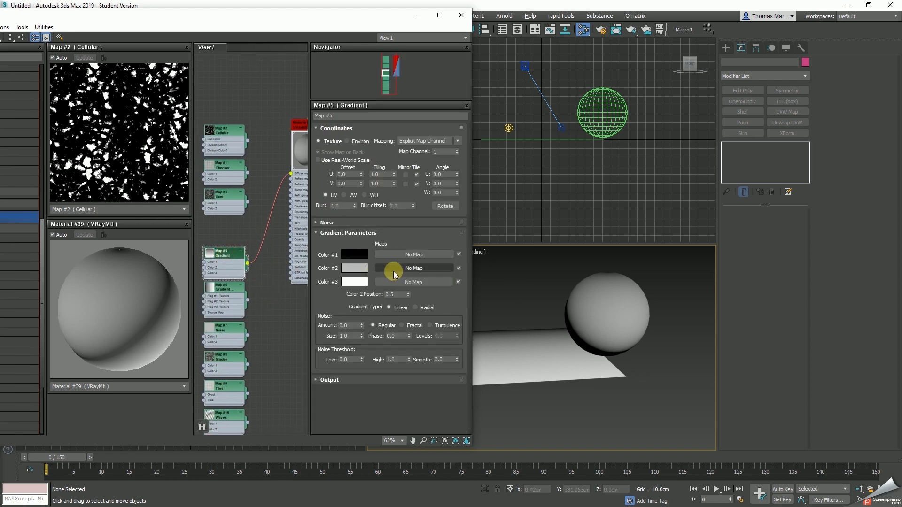
pyautogui.click(425, 310)
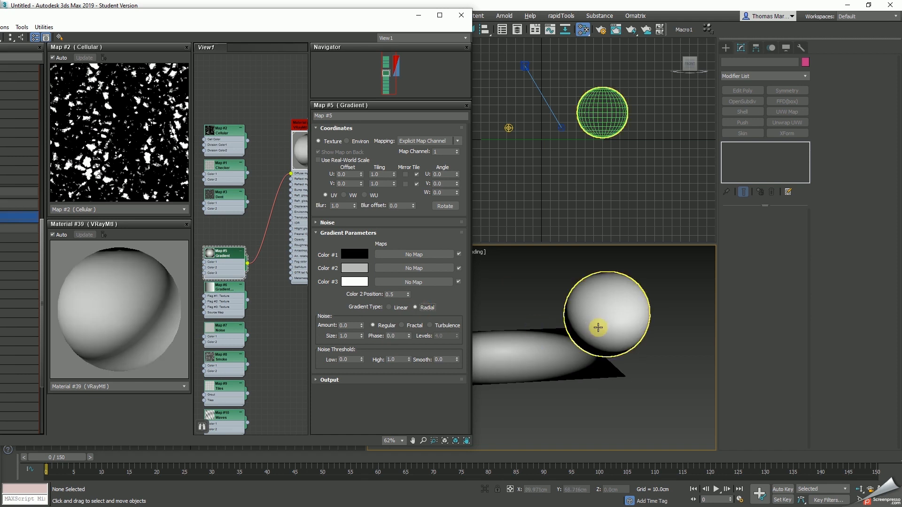
# Orbit the camera to see the plane from higher up and switch its viewport to V-Ray IPR rendering.
pyautogui.moveTo(529, 360); pyautogui.dragTo(576, 367, button='middle')
pyautogui.click(870, 490)
pyautogui.moveTo(615, 349)
pyautogui.mouseDown()
pyautogui.moveTo(608, 389)
pyautogui.moveTo(609, 371)
pyautogui.moveTo(500, 366)
pyautogui.moveTo(553, 354)
pyautogui.mouseUp()
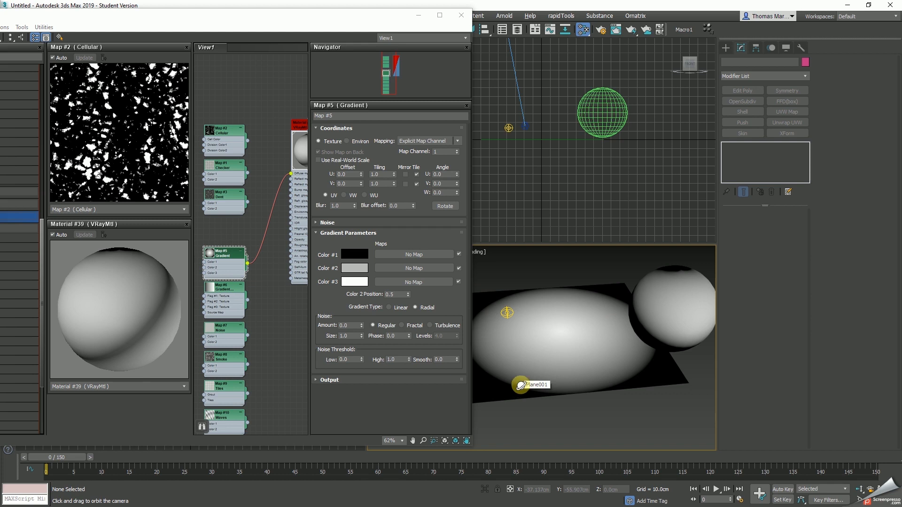
pyautogui.moveTo(380, 19); pyautogui.dragTo(79, 31)
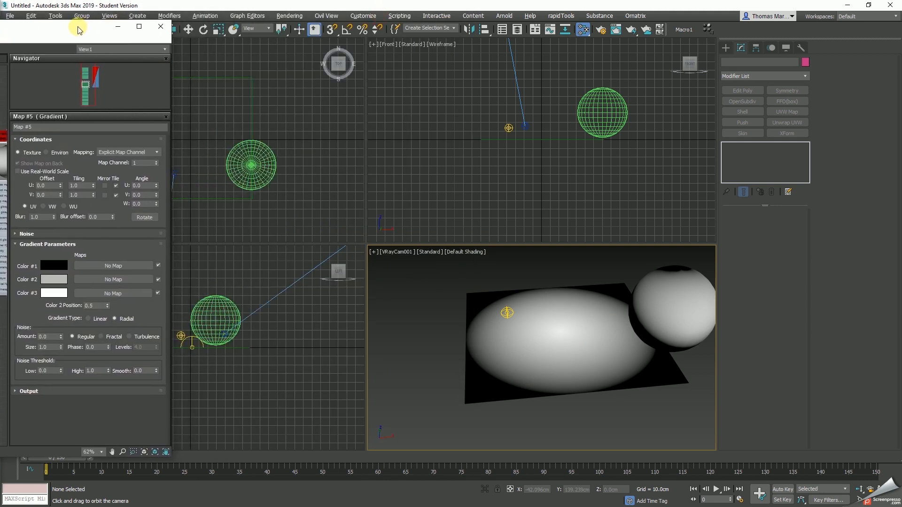
pyautogui.moveTo(588, 356); pyautogui.dragTo(549, 361)
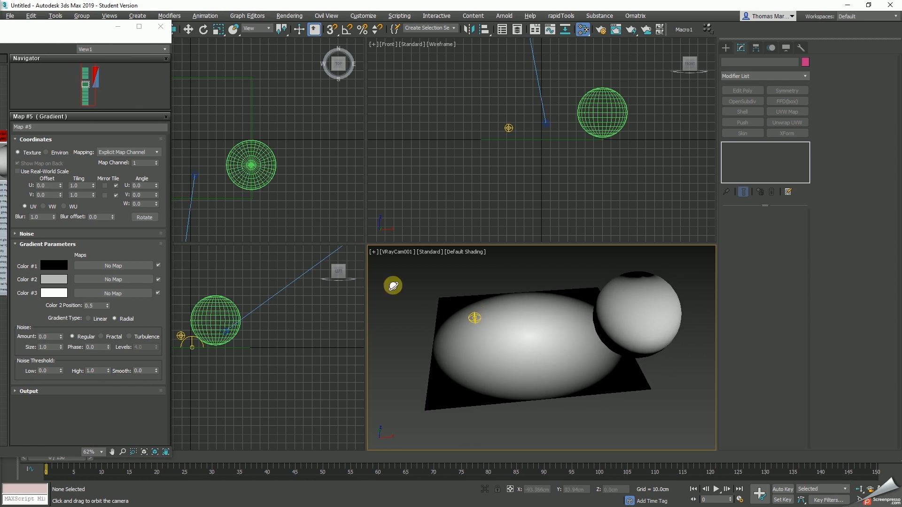
pyautogui.click(429, 252)
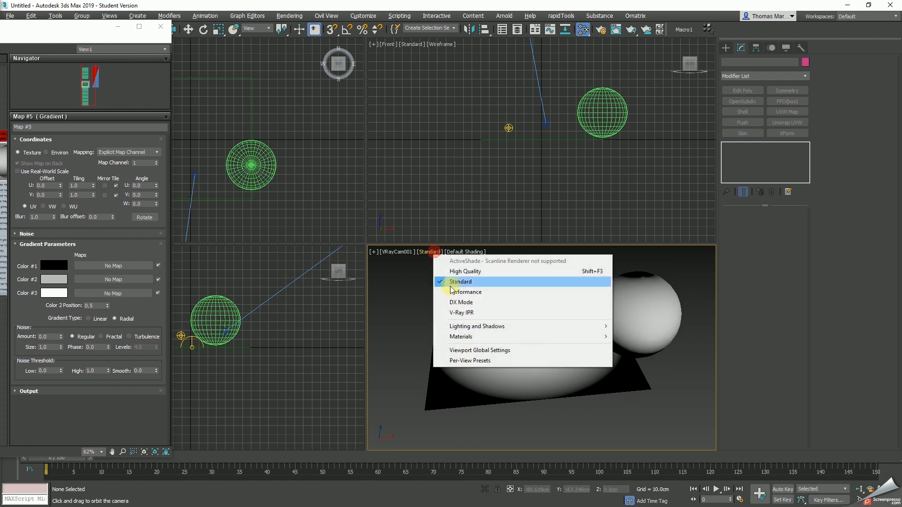
pyautogui.click(468, 314)
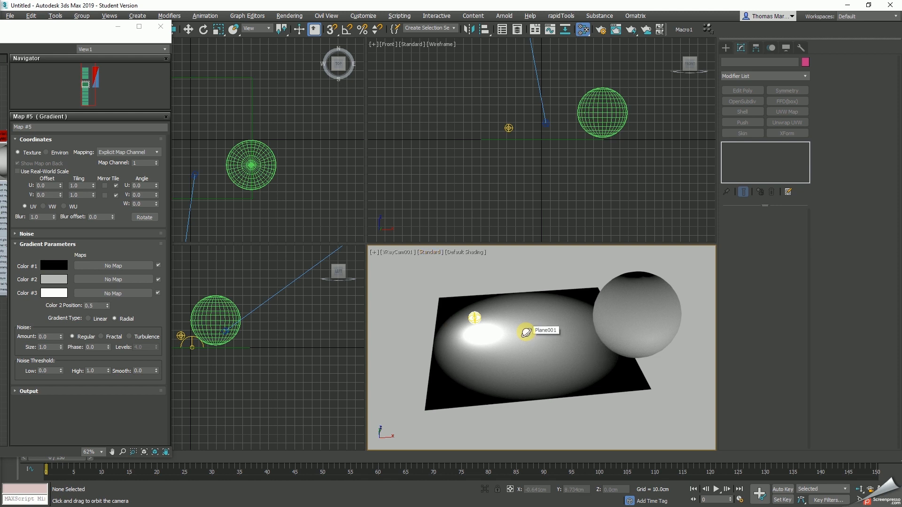
# Disconnect the Gradient map from the VRayMtl's Diffuse map input.
pyautogui.moveTo(80, 30); pyautogui.dragTo(441, 39)
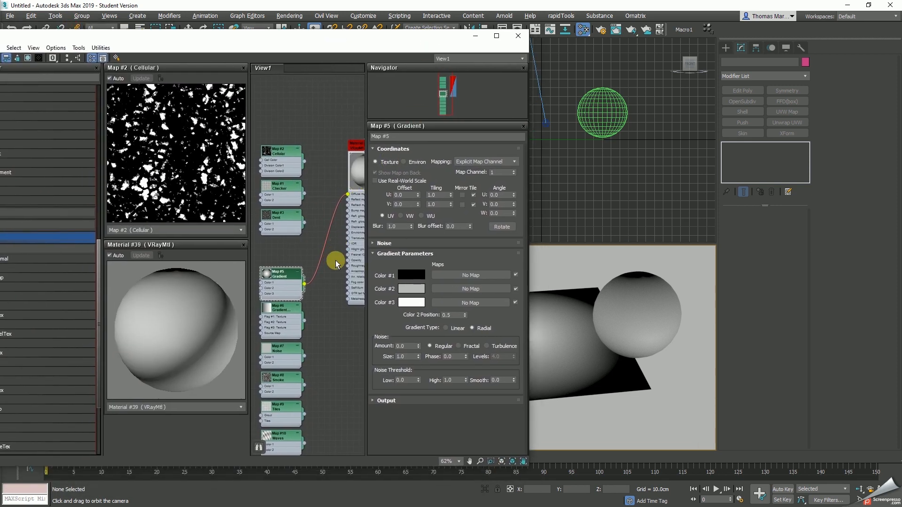
pyautogui.moveTo(335, 258); pyautogui.dragTo(312, 257, button='middle')
pyautogui.moveTo(297, 204); pyautogui.dragTo(307, 250)
pyautogui.press('Delete')
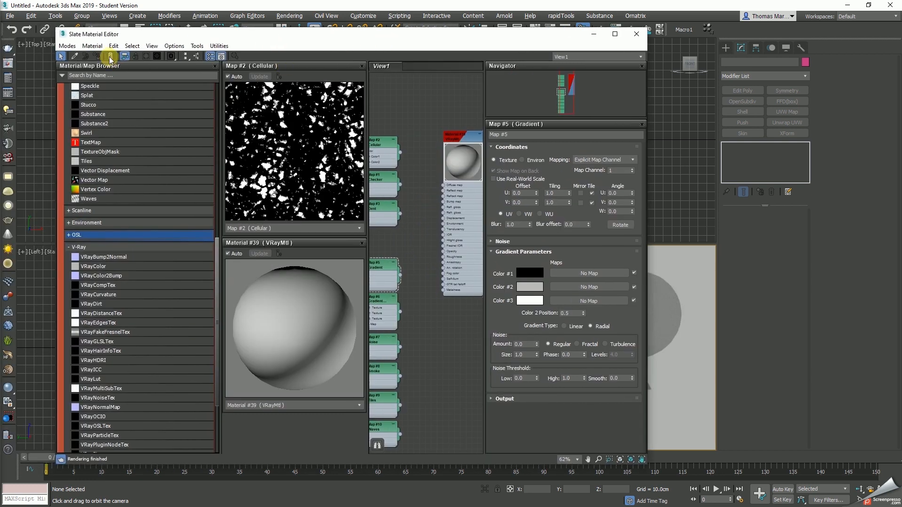
# Close the Cellular and VRayMtl preview panels and connect the Gradient map to the VRayMtl's Opacity input.
pyautogui.moveTo(259, 35); pyautogui.dragTo(22, 35)
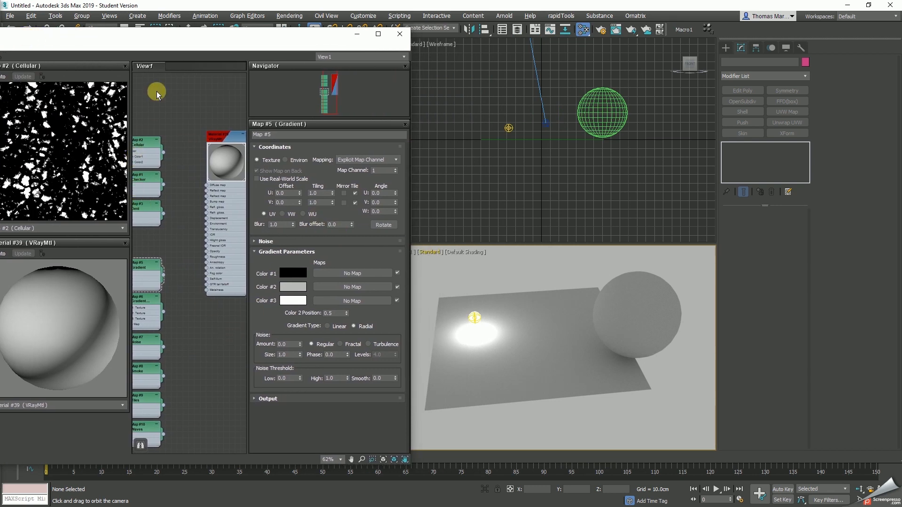
pyautogui.click(125, 66)
pyautogui.click(124, 67)
pyautogui.moveTo(109, 334); pyautogui.dragTo(190, 334, button='middle')
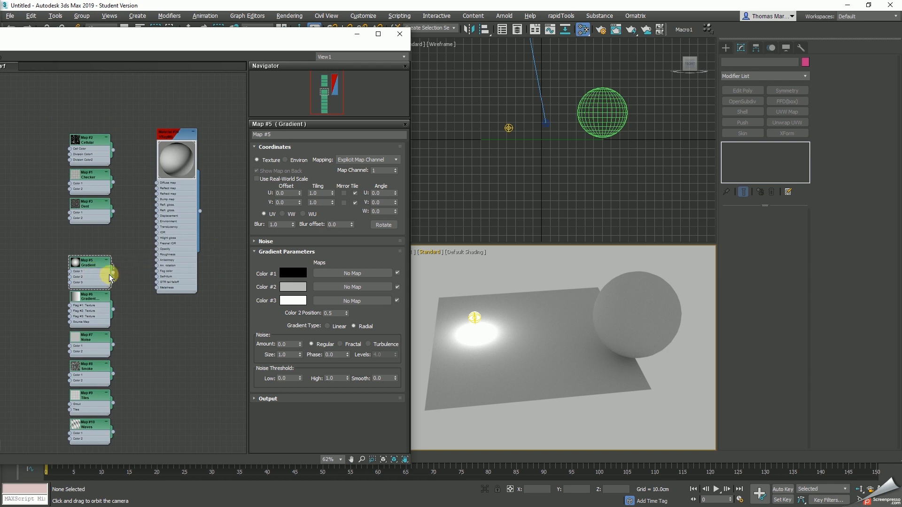
pyautogui.moveTo(114, 276)
pyautogui.mouseDown()
pyautogui.moveTo(141, 265)
pyautogui.moveTo(139, 248)
pyautogui.moveTo(158, 255)
pyautogui.mouseUp()
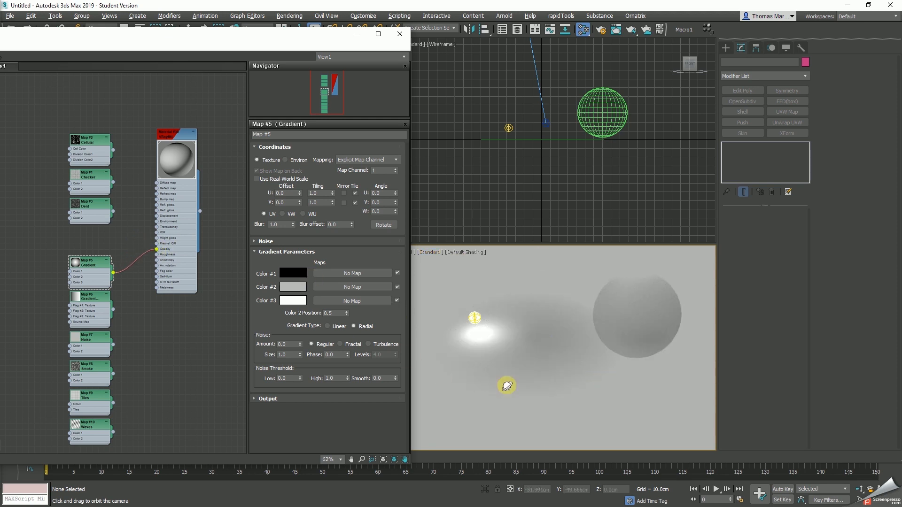
# Open the VRayMtl's parameters and make its Diffuse color red with a saturation of 218.
pyautogui.doubleClick(178, 148)
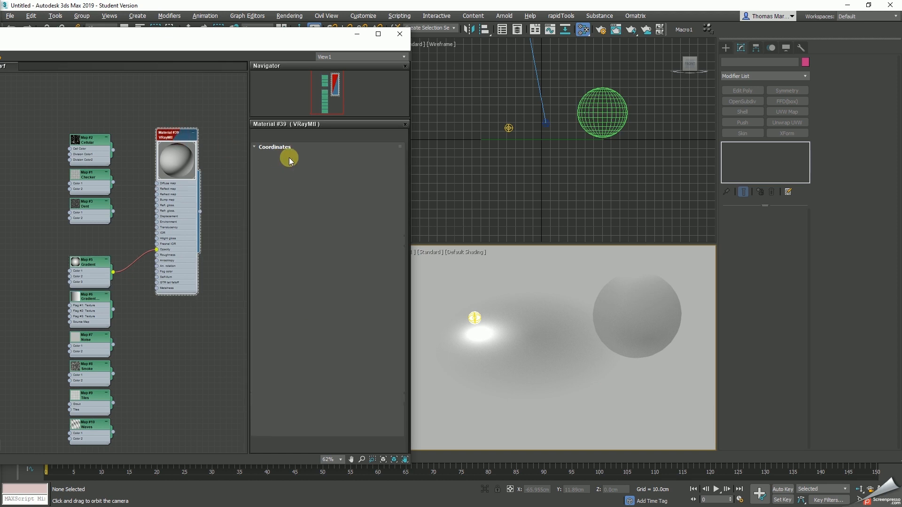
pyautogui.click(304, 159)
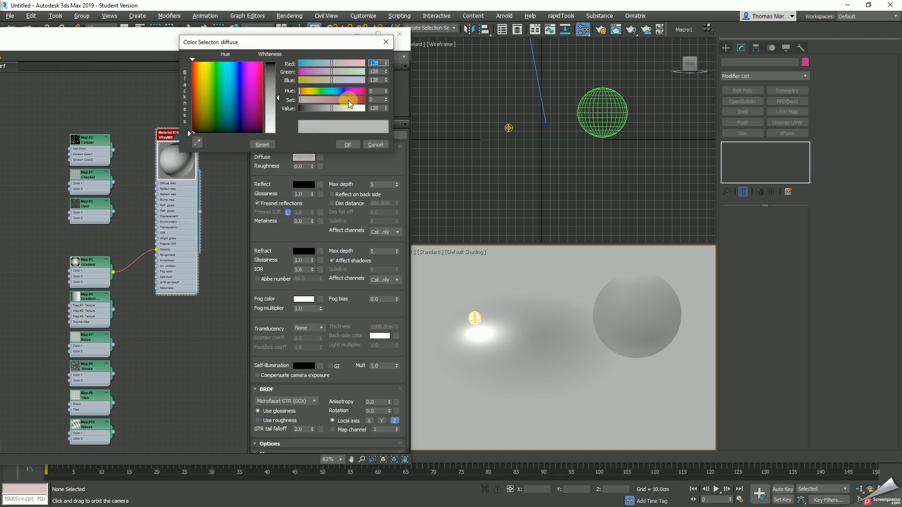
pyautogui.click(354, 100)
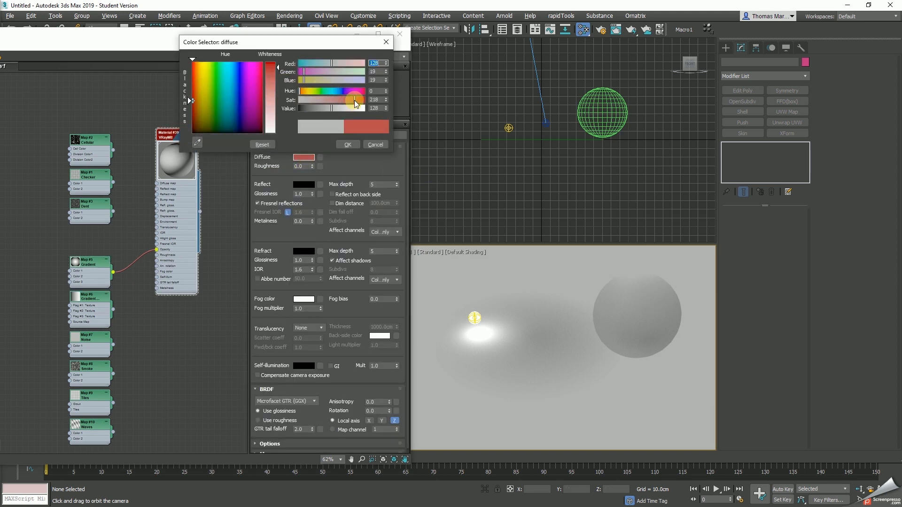
pyautogui.click(348, 144)
# Delete the sphere and dolly the camera closer so the plane fills the rendered view.
pyautogui.click(625, 321)
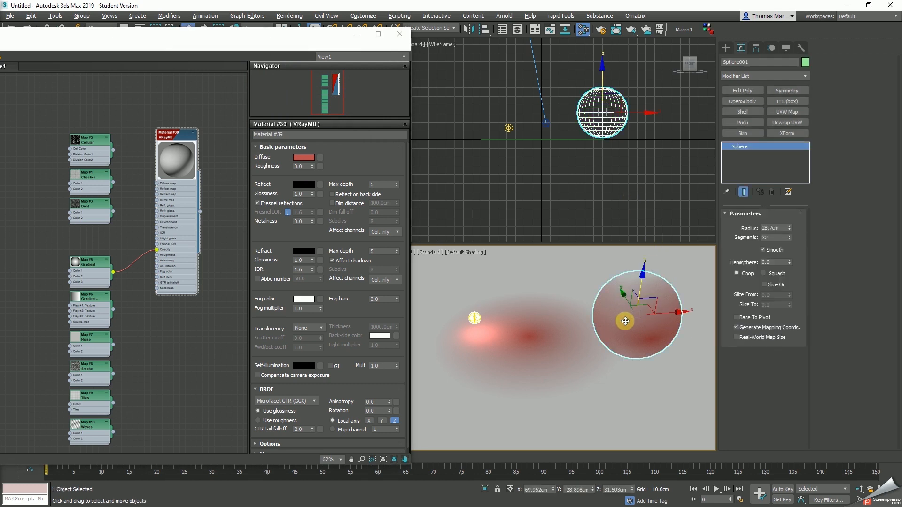
pyautogui.press('Delete')
pyautogui.click(860, 491)
pyautogui.moveTo(570, 374); pyautogui.dragTo(572, 354)
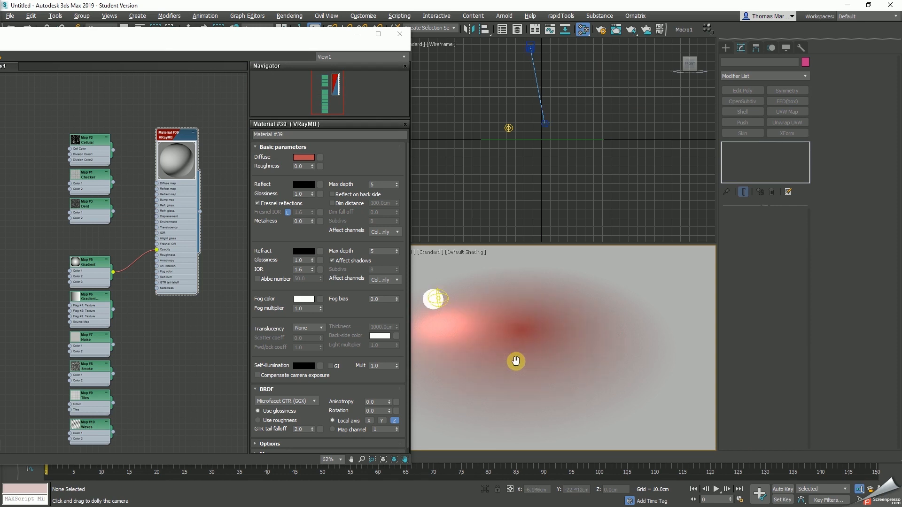
pyautogui.moveTo(516, 362); pyautogui.dragTo(535, 357, button='middle')
pyautogui.rightClick(598, 358)
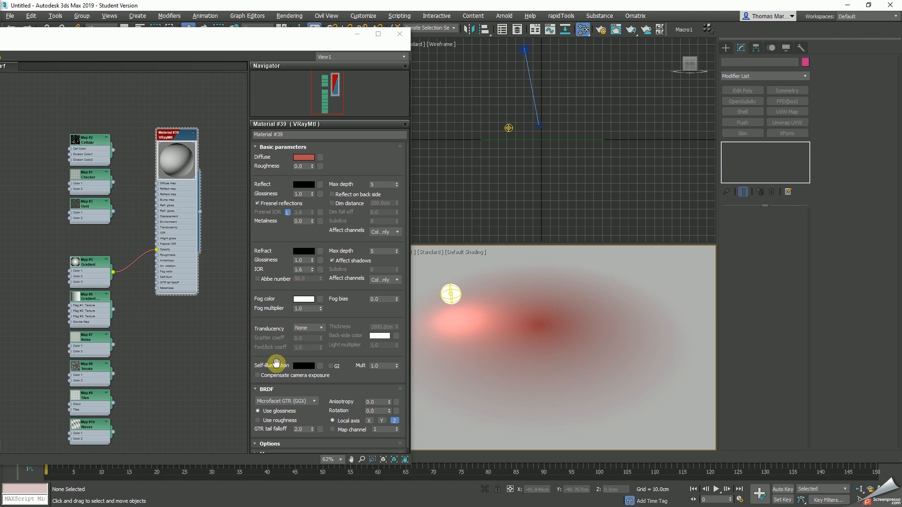
# Open the Gradient map's parameters.
pyautogui.doubleClick(90, 262)
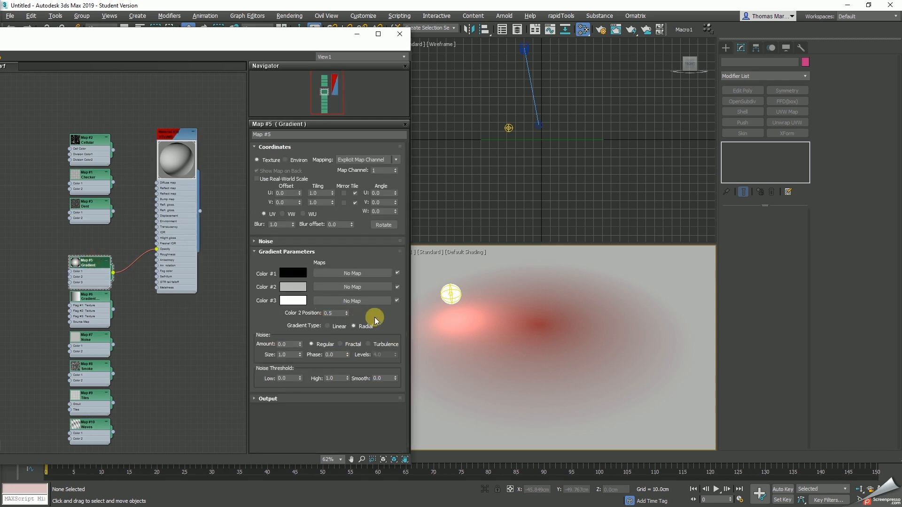
pyautogui.click(291, 287)
pyautogui.click(304, 108)
pyautogui.moveTo(305, 113); pyautogui.dragTo(333, 109)
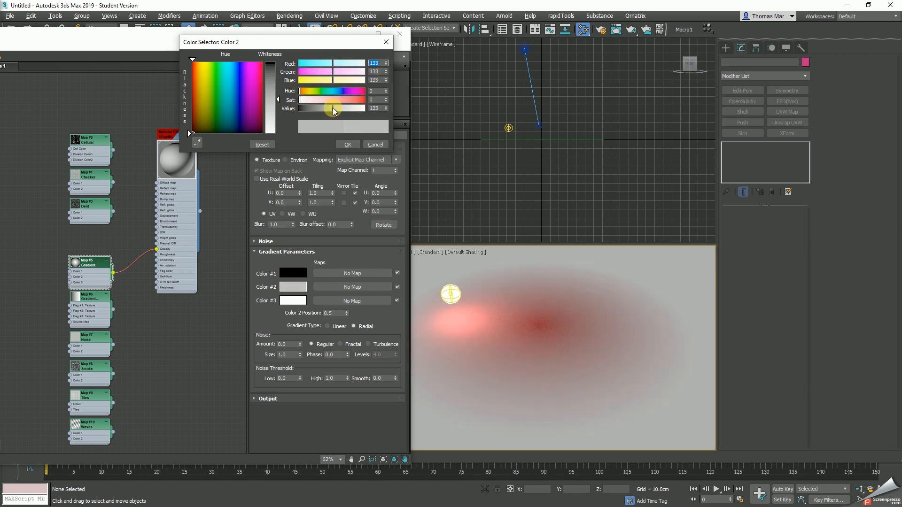
pyautogui.click(375, 144)
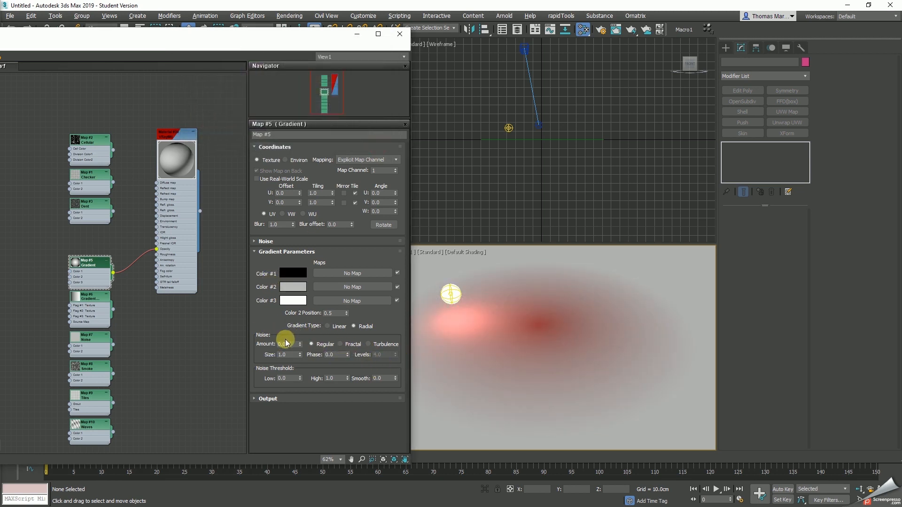
# Set the Gradient map's noise amount to 0.5 and enlarge the thumbnail on its node.
pyautogui.moveTo(281, 345); pyautogui.dragTo(259, 348)
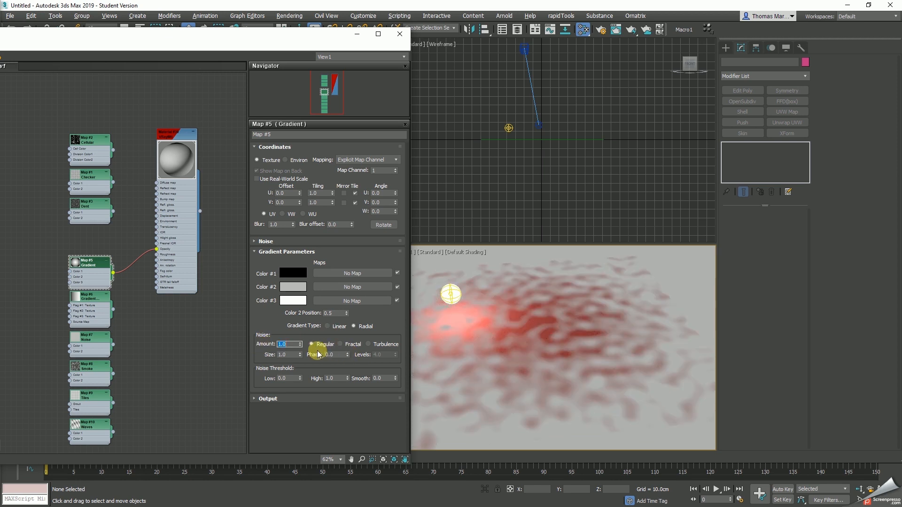
pyautogui.write('0.5')
pyautogui.press('Return')
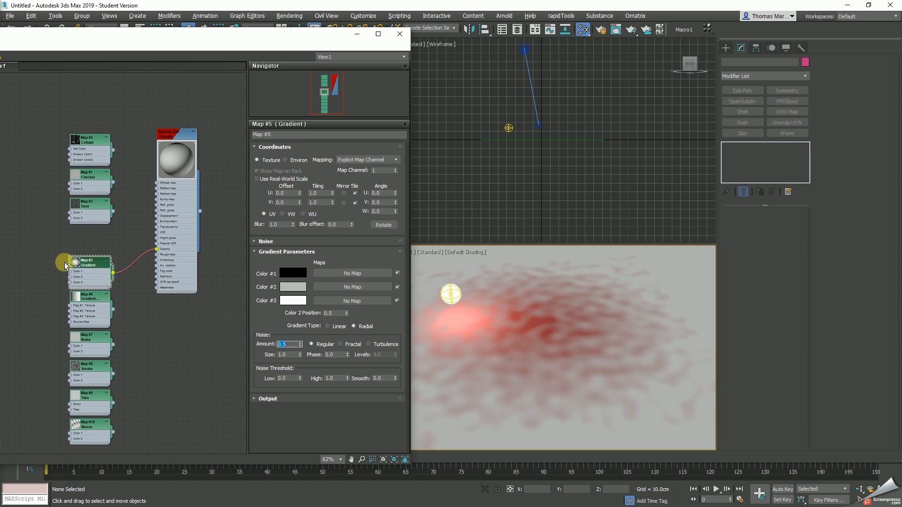
pyautogui.doubleClick(75, 261)
pyautogui.scroll(10, 89, 294)
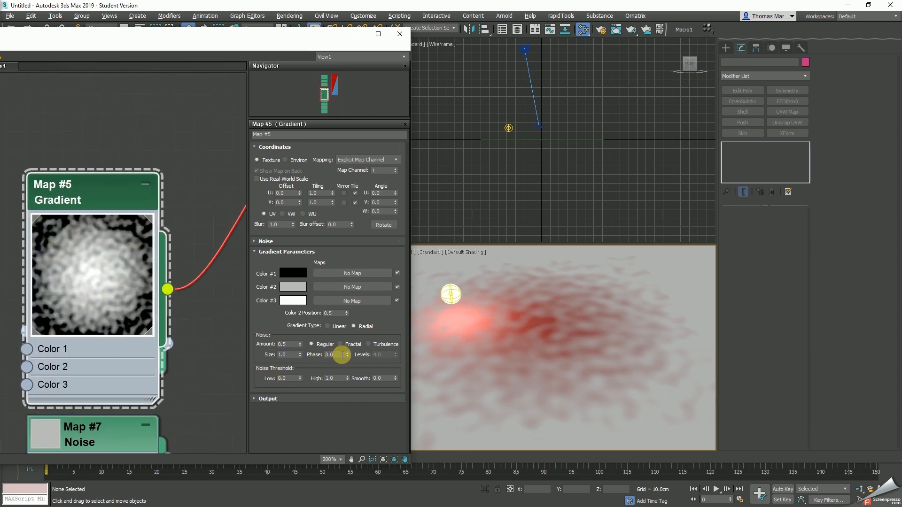
# Lower the Gradient's noise amount to 0.2, try the Turbulence noise type and settle on Fractal.
pyautogui.rightClick(300, 344)
pyautogui.click(300, 343)
pyautogui.click(300, 342)
pyautogui.click(350, 346)
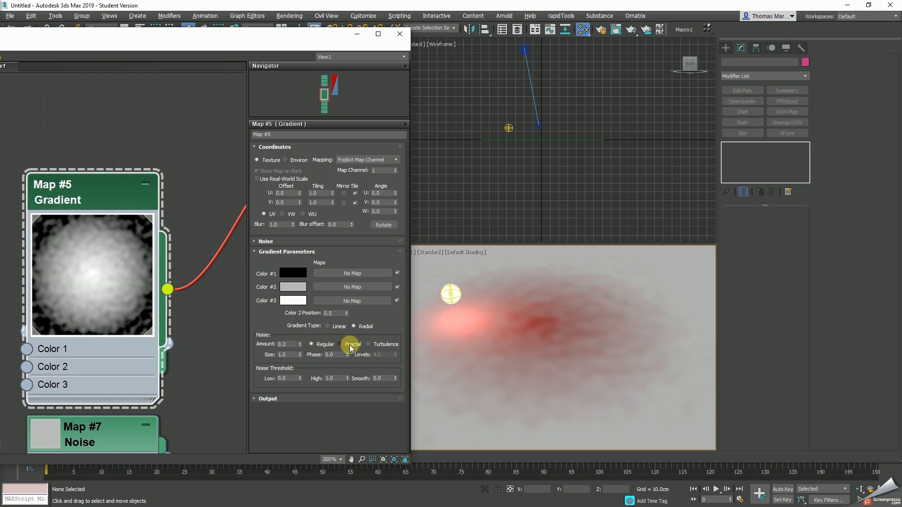
pyautogui.click(384, 346)
pyautogui.click(350, 345)
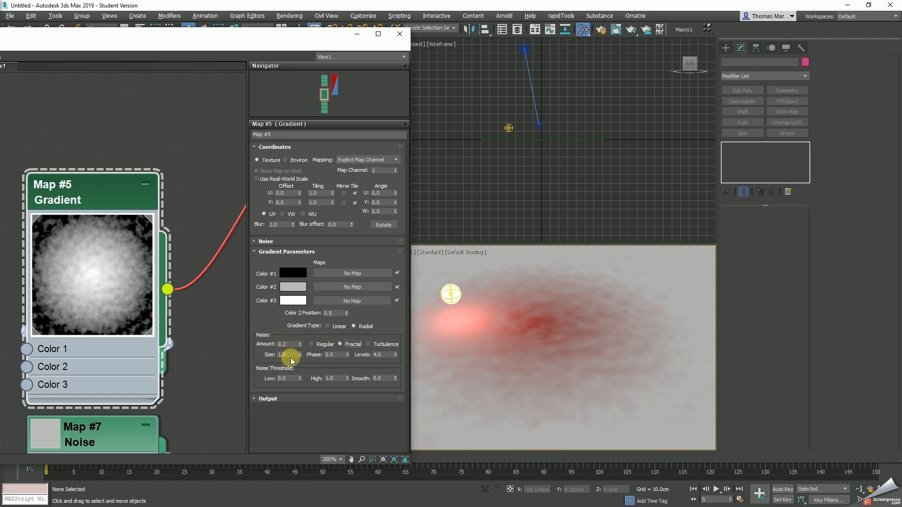
# Set the Gradient's noise size to 2.0.
pyautogui.moveTo(292, 355); pyautogui.dragTo(242, 353)
pyautogui.write('2')
pyautogui.press('Return')
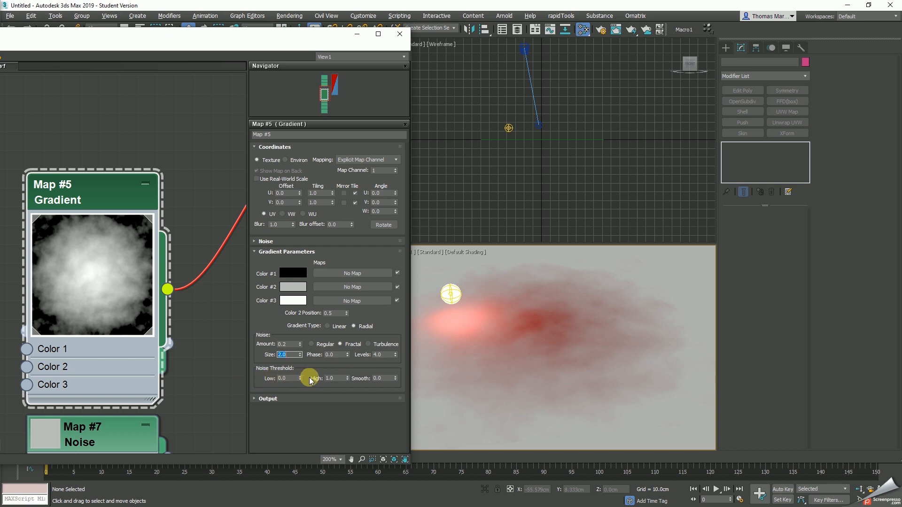
# Set the Gradient's noise threshold to Low 0.15 and High 0.585.
pyautogui.moveTo(299, 379); pyautogui.dragTo(304, 346)
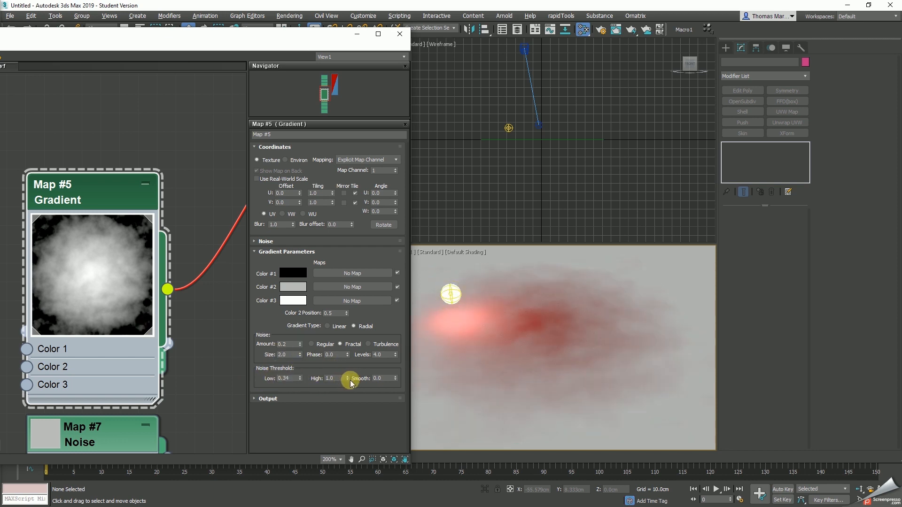
pyautogui.moveTo(347, 379)
pyautogui.mouseDown()
pyautogui.moveTo(347, 406)
pyautogui.moveTo(349, 379)
pyautogui.mouseUp()
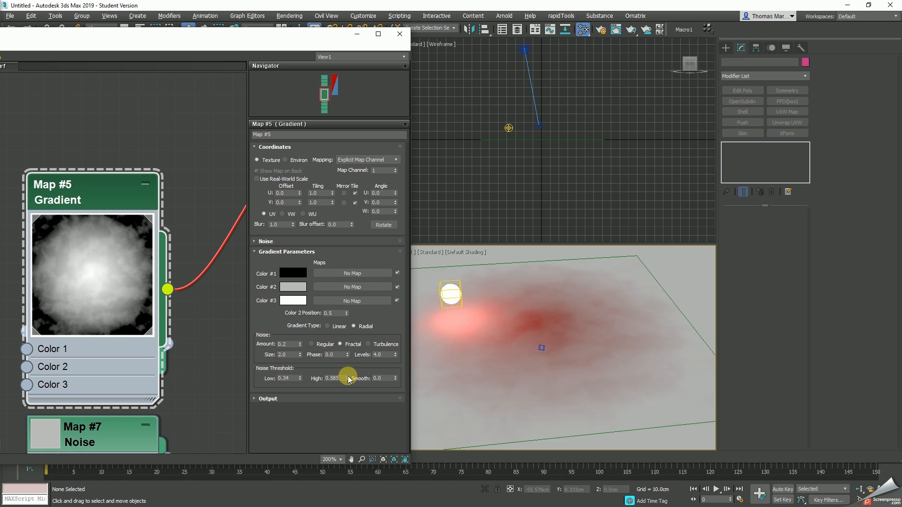
pyautogui.moveTo(300, 379)
pyautogui.mouseDown()
pyautogui.moveTo(302, 359)
pyautogui.moveTo(301, 396)
pyautogui.moveTo(301, 378)
pyautogui.mouseUp()
# Make the Gradient's Color 2 pure white and set the Color 2 position to 0.83.
pyautogui.click(293, 288)
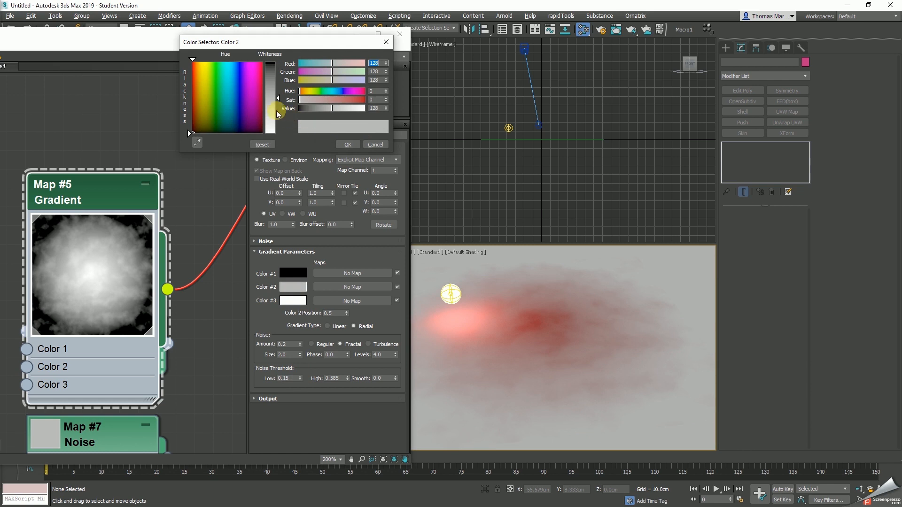
pyautogui.moveTo(278, 98); pyautogui.dragTo(277, 133)
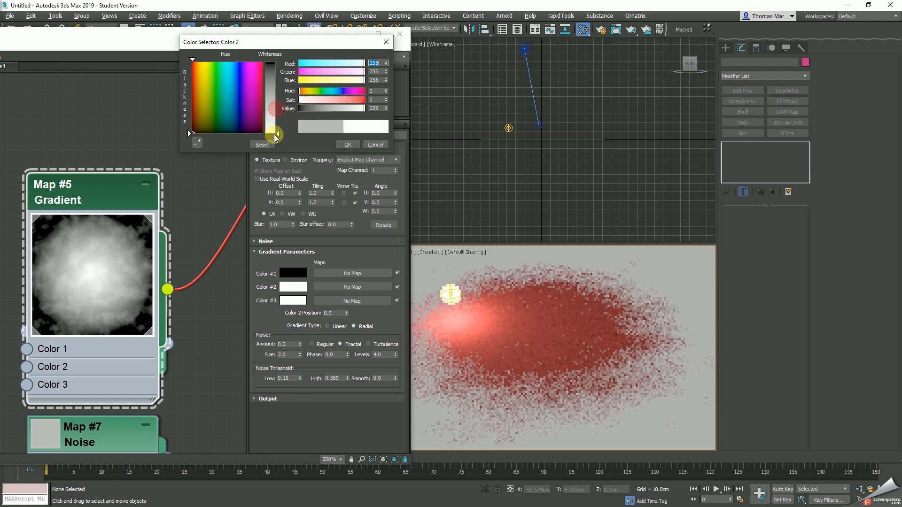
pyautogui.click(348, 145)
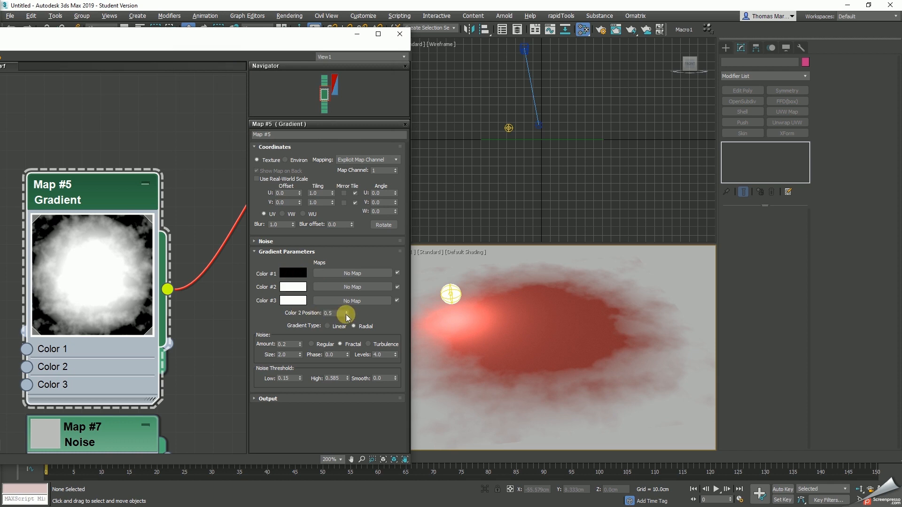
pyautogui.moveTo(346, 315); pyautogui.dragTo(345, 300)
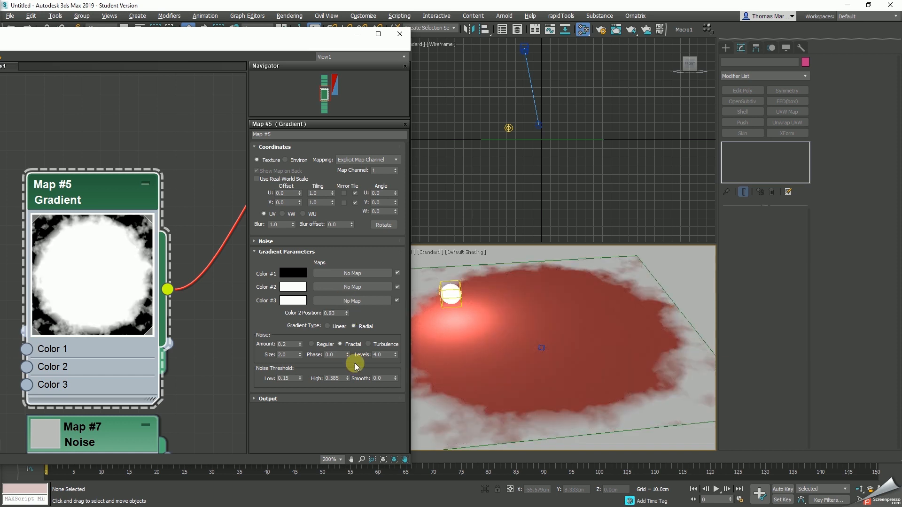
# Raise the Gradient's noise threshold to High 1.0 and Low 0.395.
pyautogui.moveTo(347, 378); pyautogui.dragTo(339, 327)
pyautogui.moveTo(300, 380); pyautogui.dragTo(300, 355)
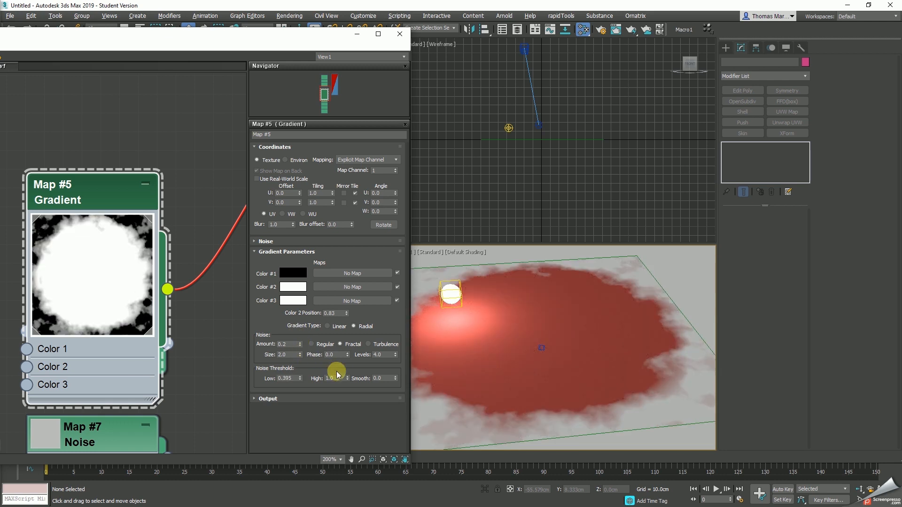
# Set the Map #5 Gradient's High noise threshold to 0.78 and its noise type to Turbulence, checking the plane in the viewport.
pyautogui.moveTo(350, 379); pyautogui.dragTo(340, 396)
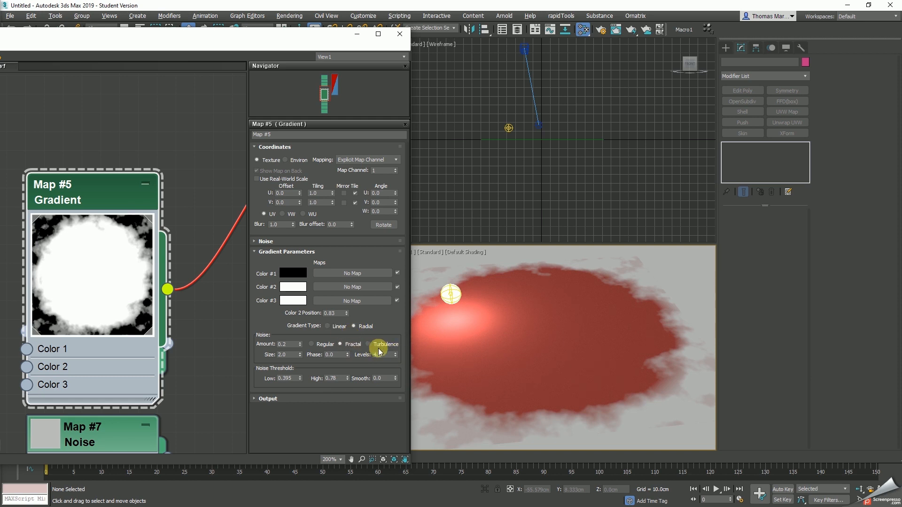
pyautogui.click(381, 346)
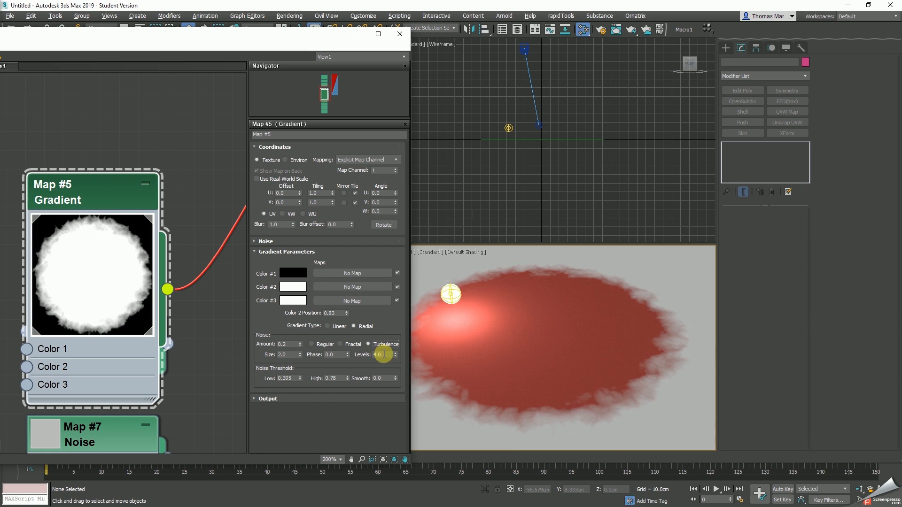
pyautogui.moveTo(577, 351); pyautogui.dragTo(588, 433, button='middle')
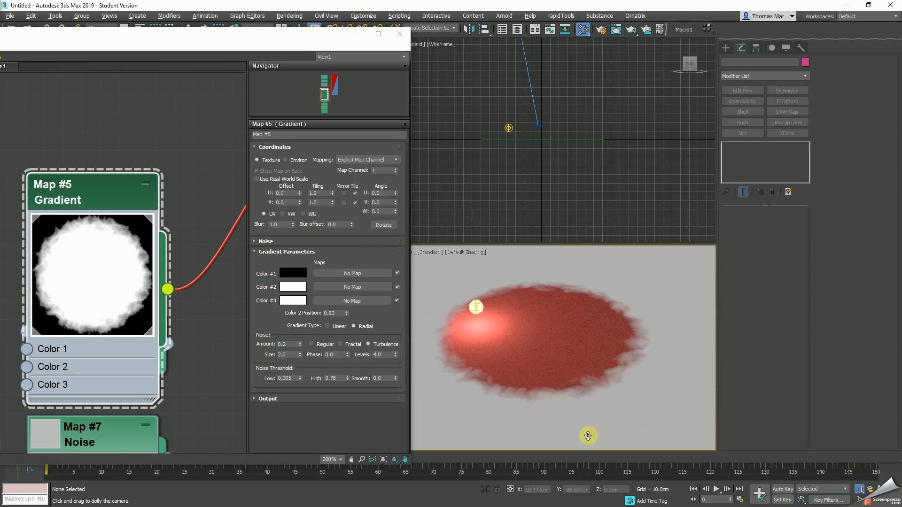
pyautogui.click(860, 489)
pyautogui.moveTo(574, 363)
pyautogui.mouseDown()
pyautogui.moveTo(530, 346)
pyautogui.moveTo(554, 368)
pyautogui.moveTo(548, 374)
pyautogui.moveTo(530, 330)
pyautogui.moveTo(538, 354)
pyautogui.moveTo(562, 342)
pyautogui.moveTo(492, 337)
pyautogui.moveTo(552, 339)
pyautogui.mouseUp()
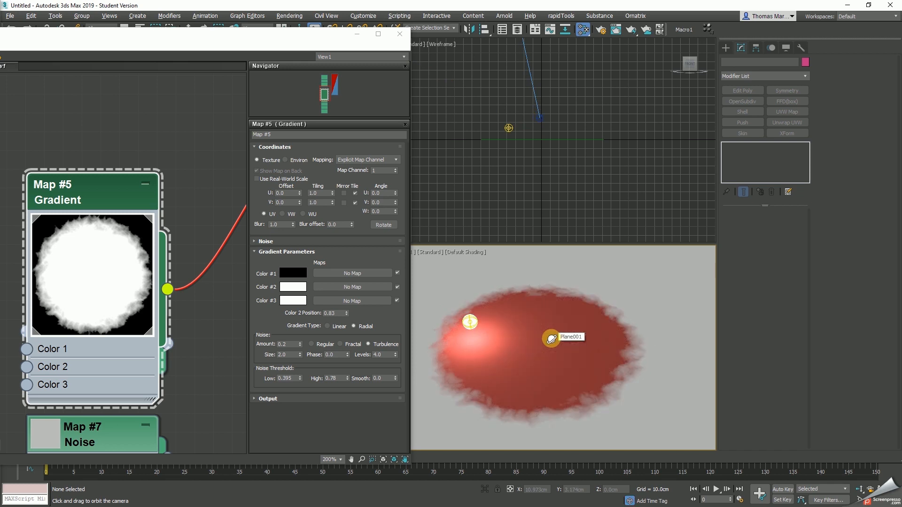
pyautogui.rightClick(624, 297)
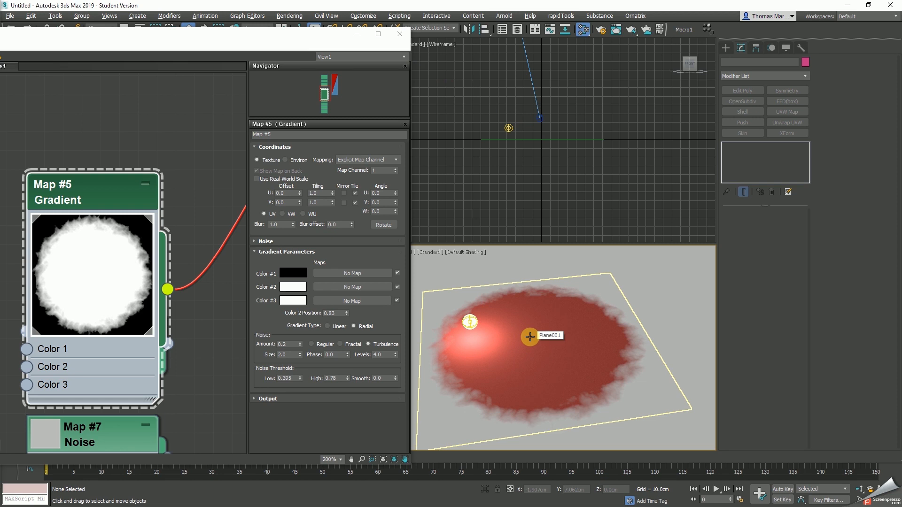
# Start a Render Map of the Map #5 Gradient node and set its dimensions to 2048 by 2048.
pyautogui.moveTo(234, 34); pyautogui.dragTo(440, 31)
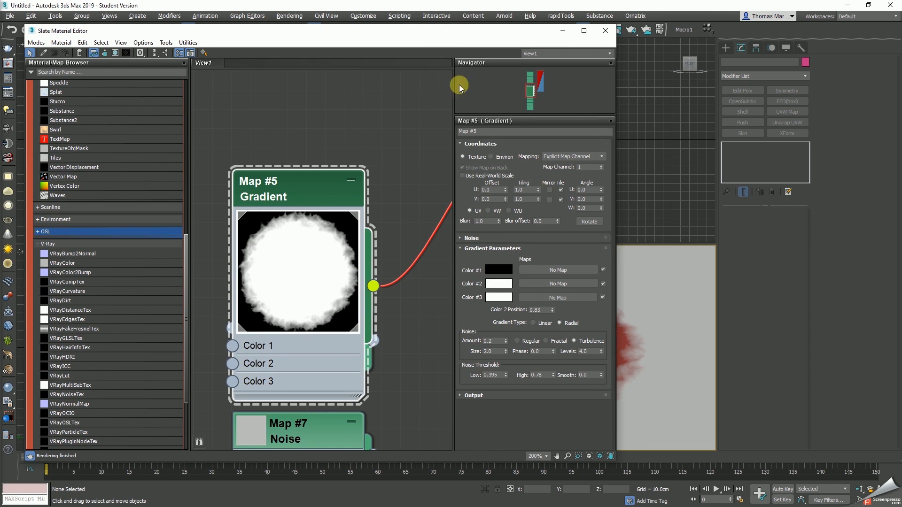
pyautogui.moveTo(390, 227); pyautogui.dragTo(385, 165, button='middle')
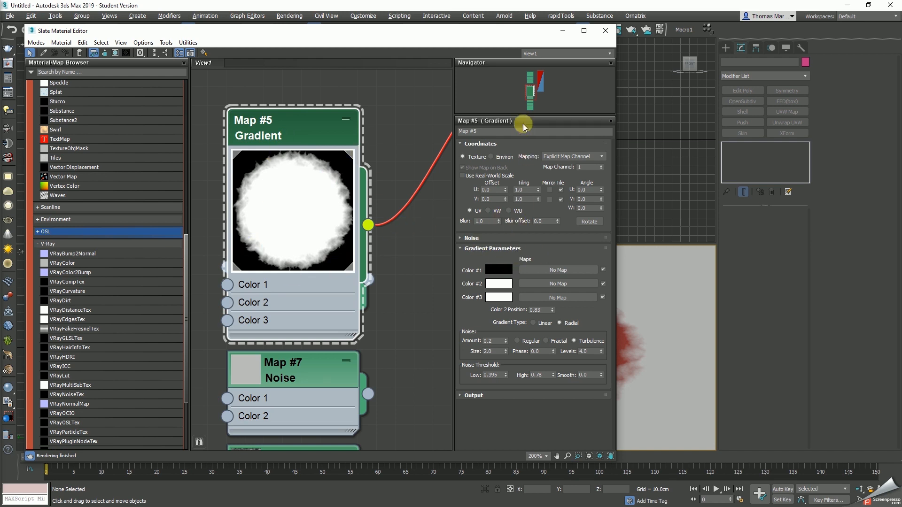
pyautogui.moveTo(393, 171); pyautogui.dragTo(346, 218, button='middle')
pyautogui.scroll(-1, 328, 177)
pyautogui.scroll(-2, 330, 238)
pyautogui.scroll(-1, 332, 237)
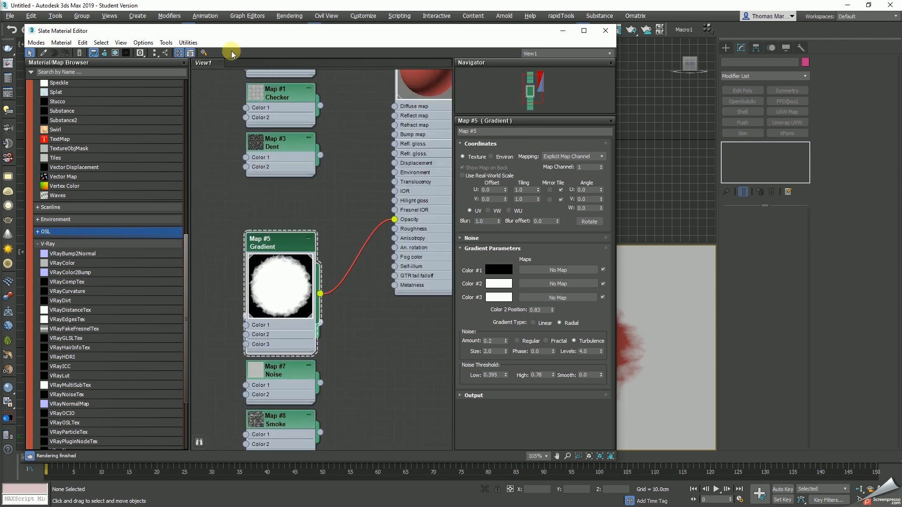
pyautogui.click(279, 245)
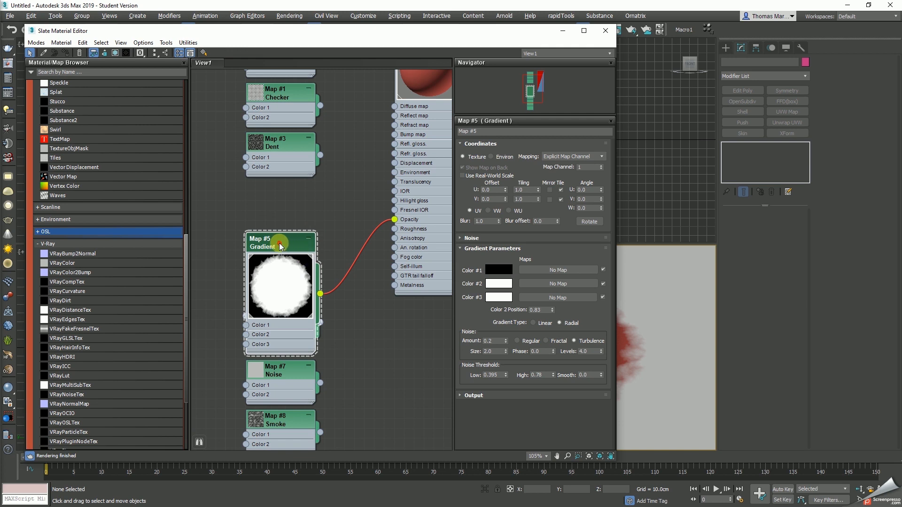
pyautogui.click(188, 43)
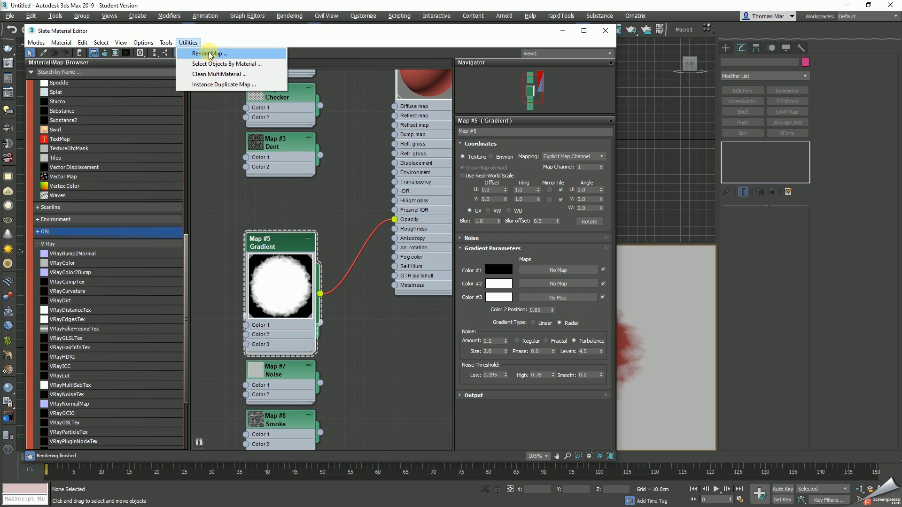
pyautogui.click(209, 54)
pyautogui.moveTo(337, 180); pyautogui.dragTo(445, 95)
pyautogui.doubleClick(384, 162)
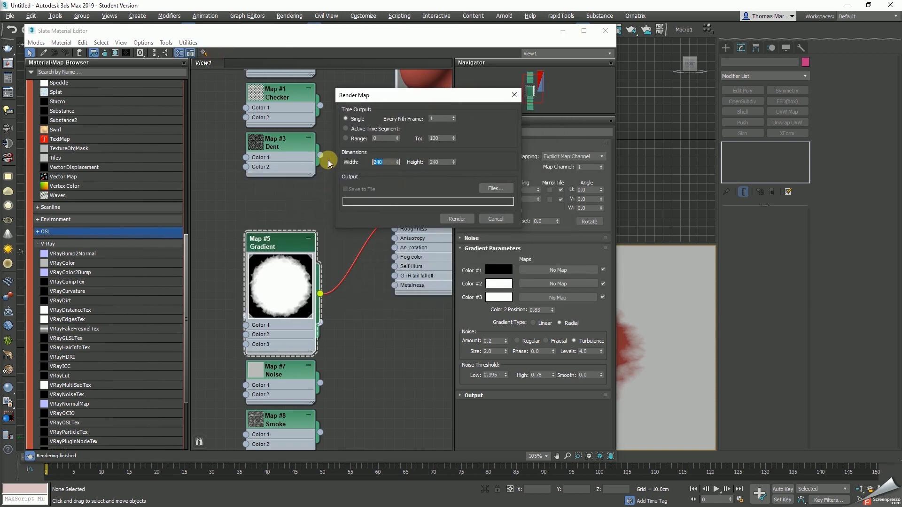
pyautogui.write('2048')
pyautogui.doubleClick(436, 162)
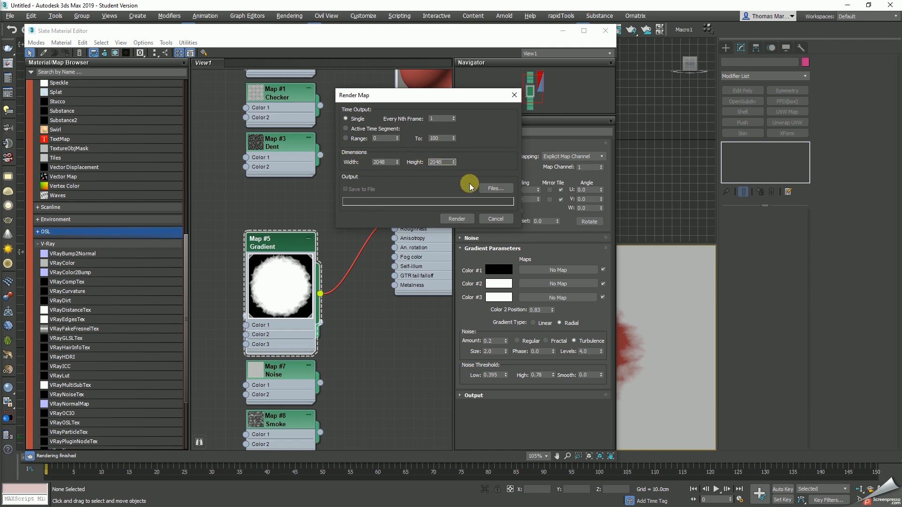
# Name the render output file Sol_Alpha and choose JPEG as its file type.
pyautogui.click(495, 188)
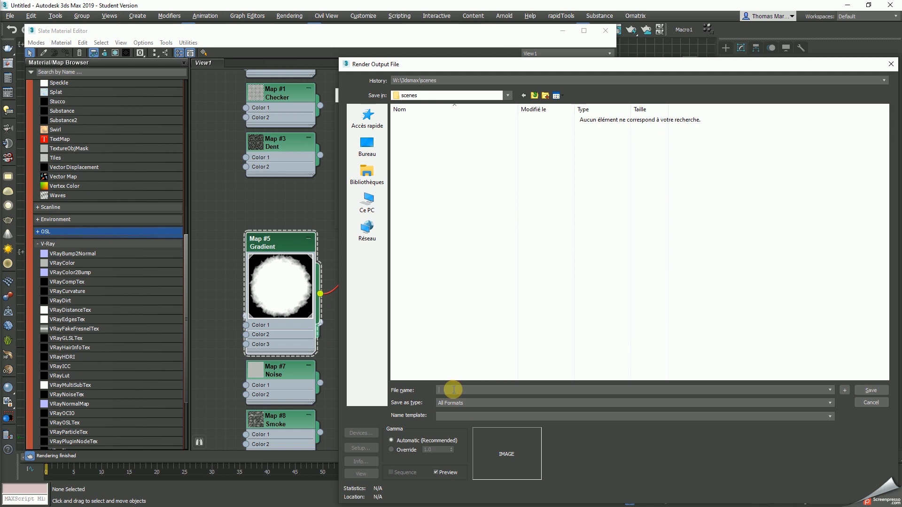
pyautogui.write('Sol_')
pyautogui.click(456, 403)
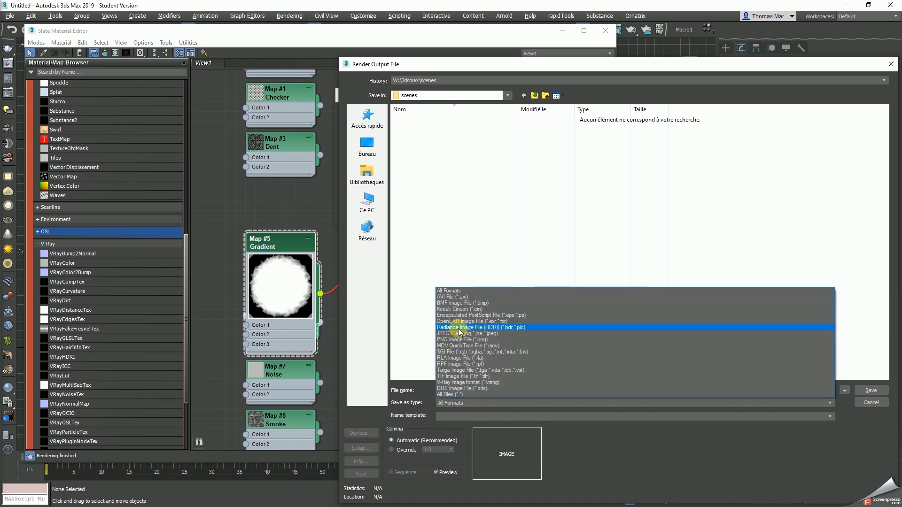
pyautogui.click(458, 327)
pyautogui.click(463, 404)
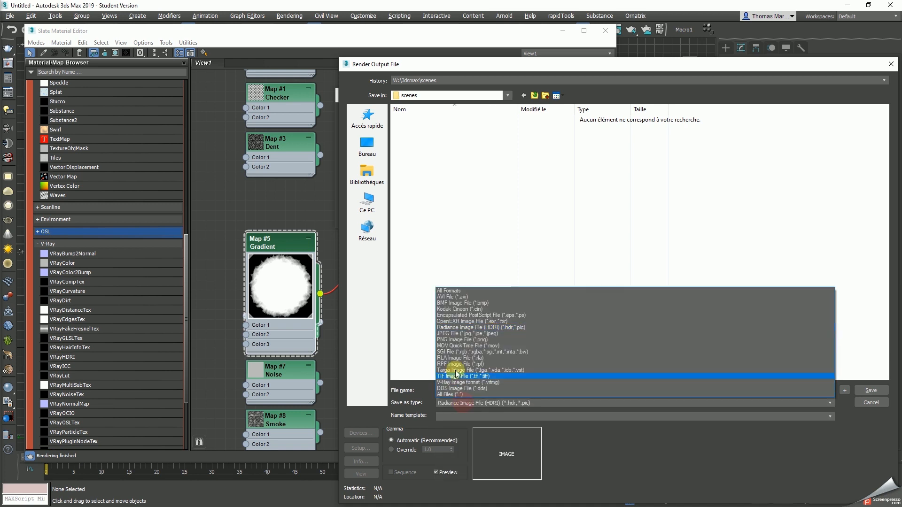
pyautogui.click(453, 336)
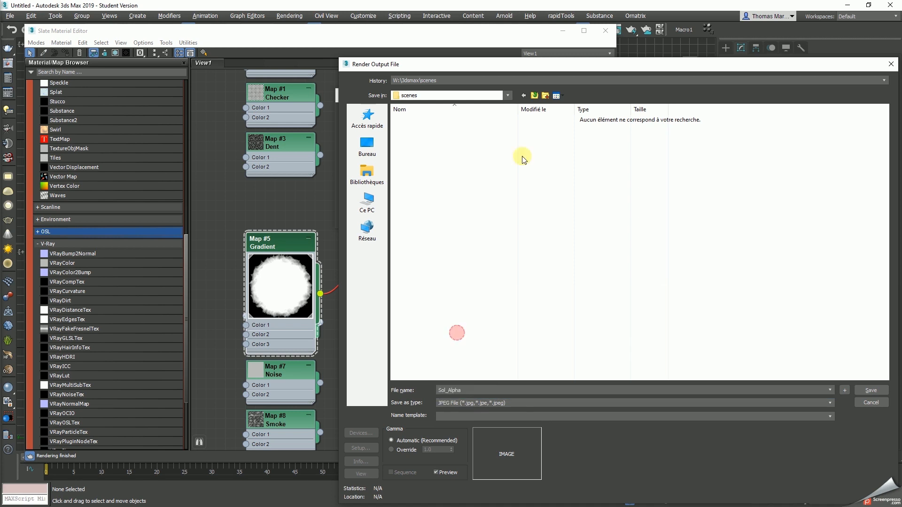
# Save the output file to the TMP folder on the W: drive, raising the JPEG quality toward Best.
pyautogui.click(534, 95)
pyautogui.click(535, 96)
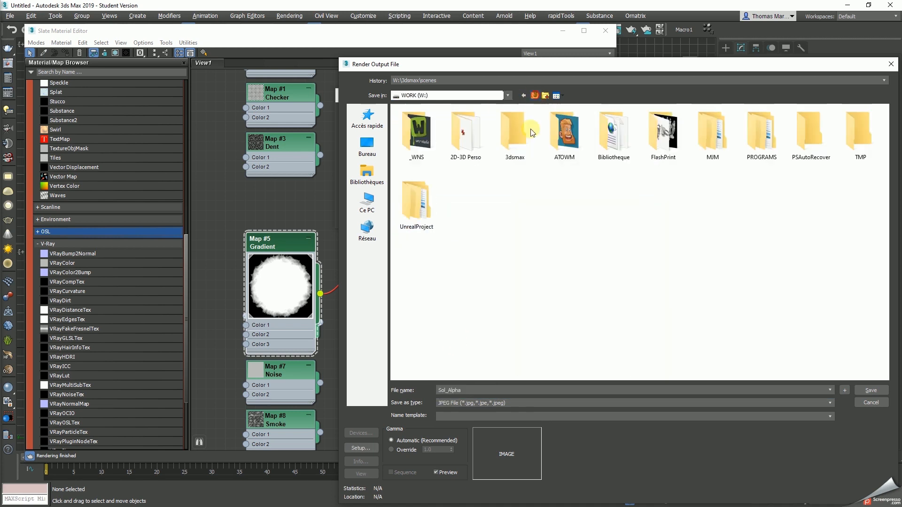
pyautogui.click(865, 141)
pyautogui.doubleClick(865, 141)
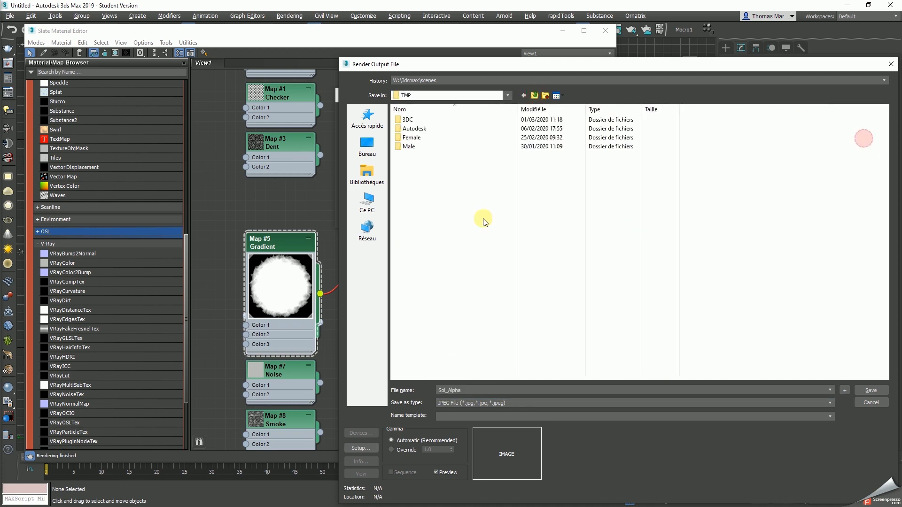
pyautogui.click(871, 390)
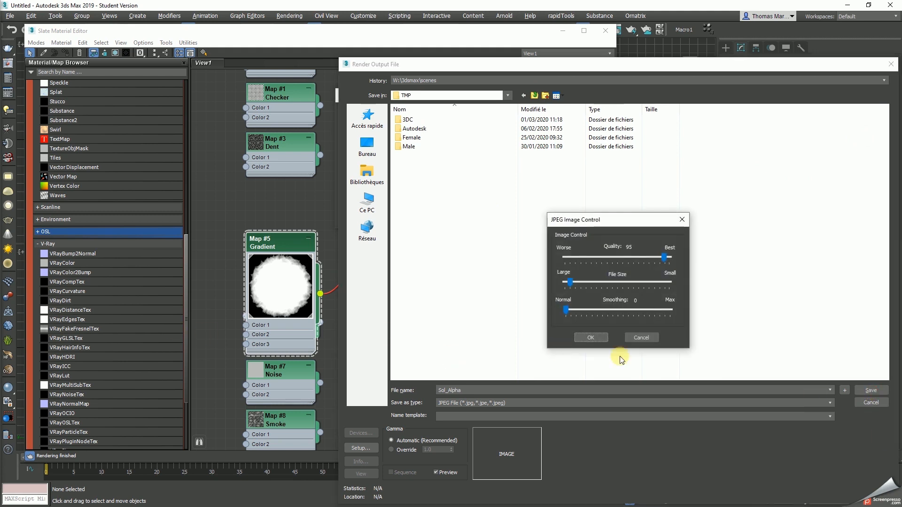
pyautogui.moveTo(663, 258); pyautogui.dragTo(669, 257)
pyautogui.click(588, 338)
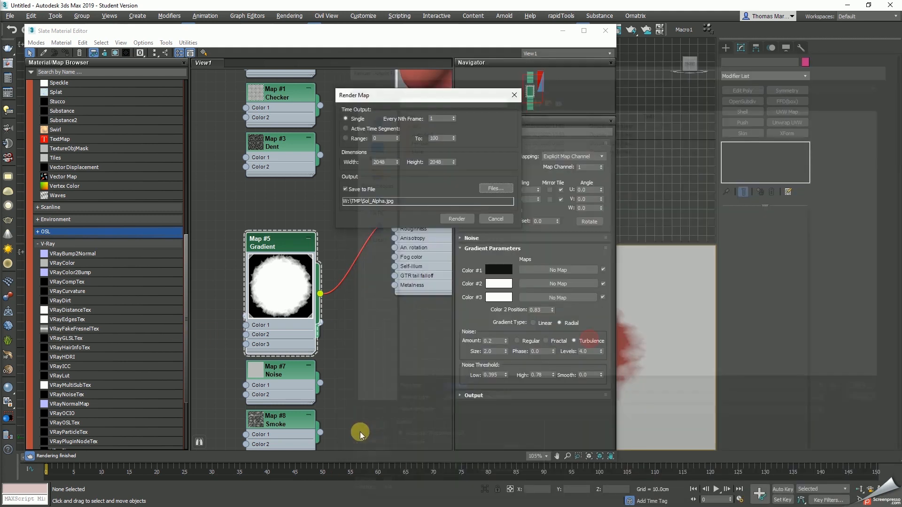
# Render the gradient map to the output file and bring up the rendered image's save dialog, leaving it without saving.
pyautogui.click(459, 217)
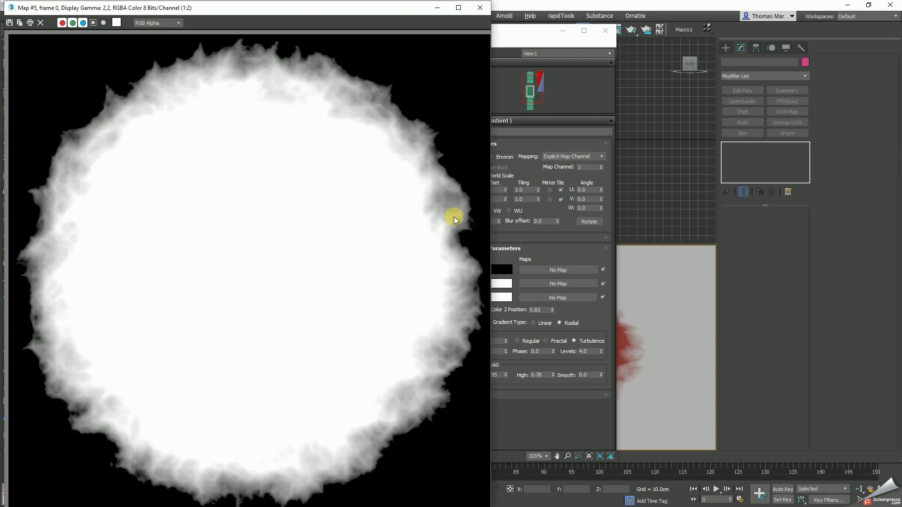
pyautogui.moveTo(288, 9); pyautogui.dragTo(445, 10)
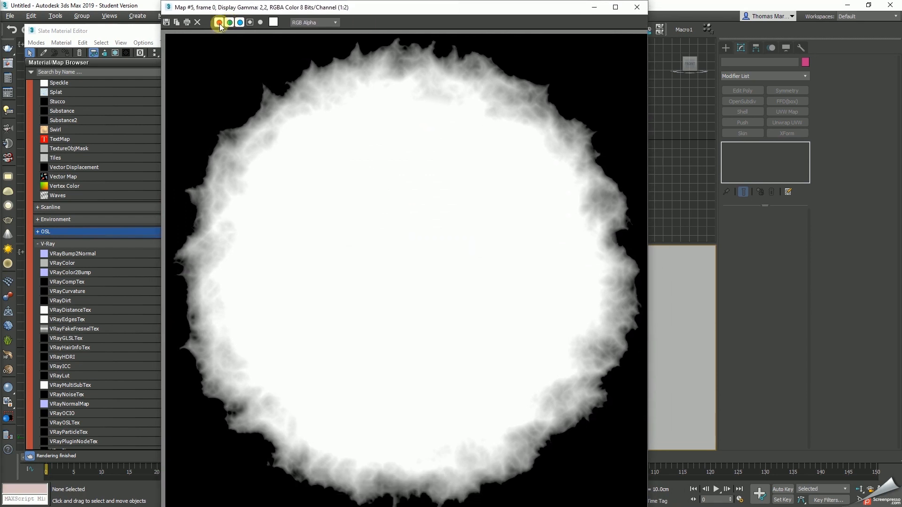
pyautogui.click(166, 23)
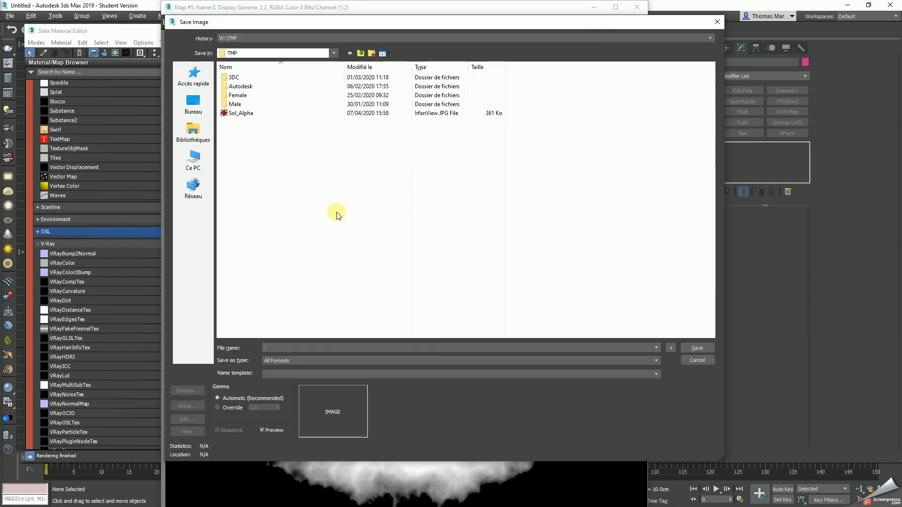
pyautogui.click(697, 360)
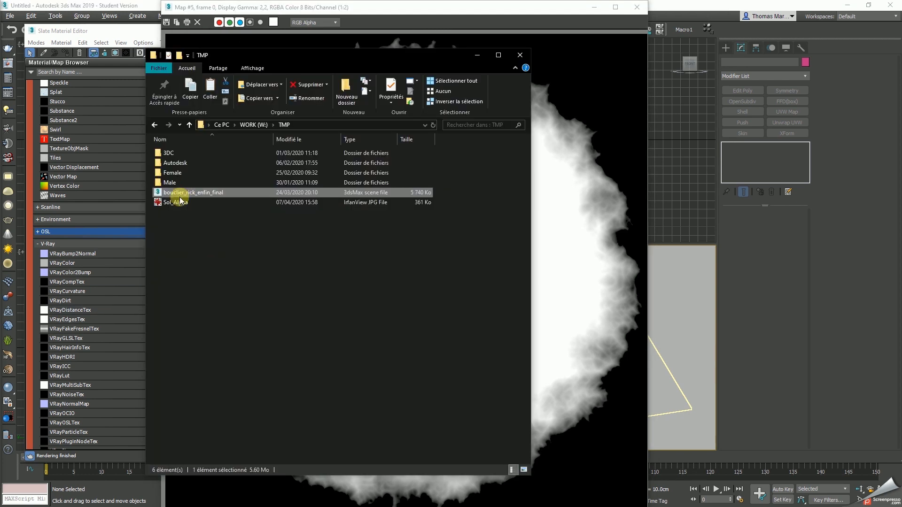
# View the Sol_Alpha image from the TMP folder in File Explorer, and close the rendered map window.
pyautogui.click(175, 201)
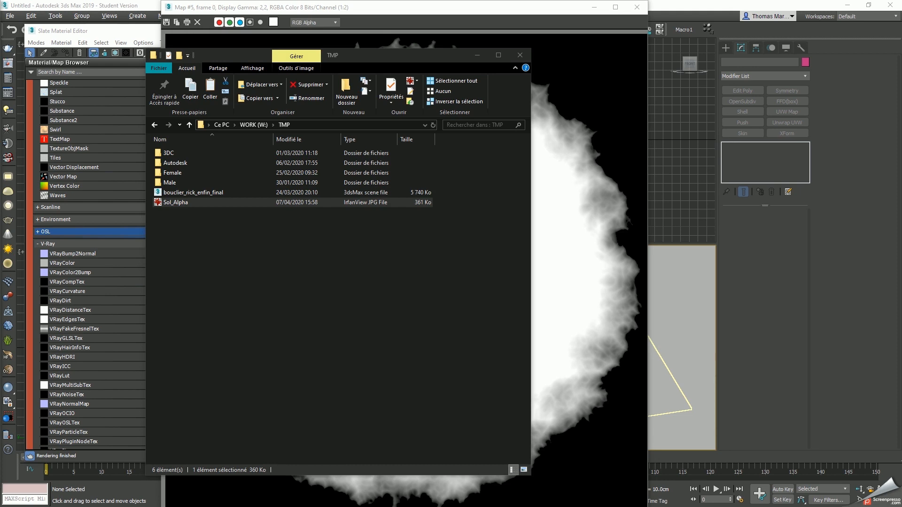
pyautogui.press('Return')
pyautogui.moveTo(328, 84); pyautogui.dragTo(398, 38)
pyautogui.press('Escape')
pyautogui.moveTo(429, 58); pyautogui.dragTo(325, 66)
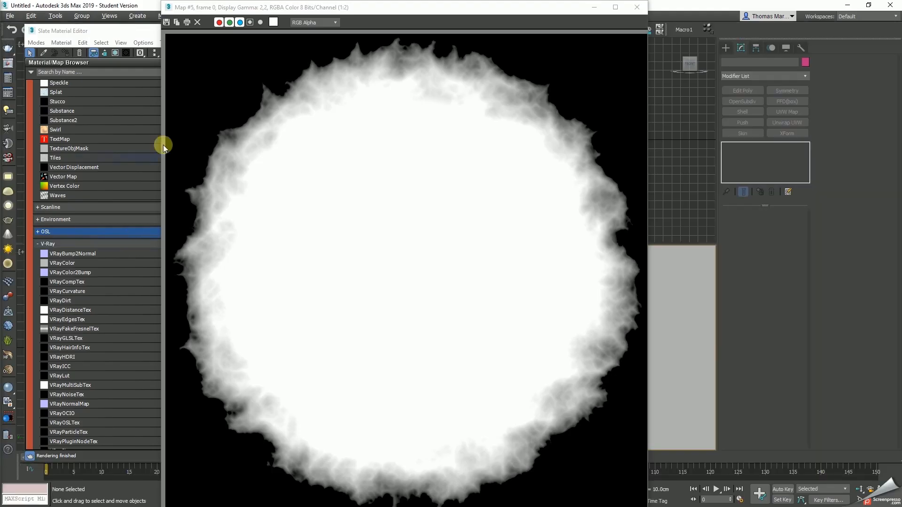
pyautogui.click(636, 7)
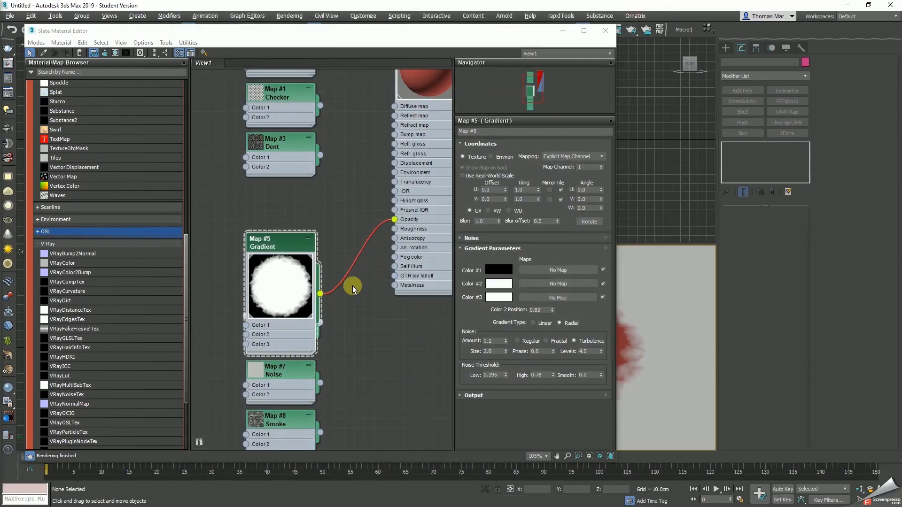
# Move the Map #5 Gradient node upward, off the Gradient Ramp node beneath it.
pyautogui.scroll(-4, 346, 296)
pyautogui.scroll(2, 354, 333)
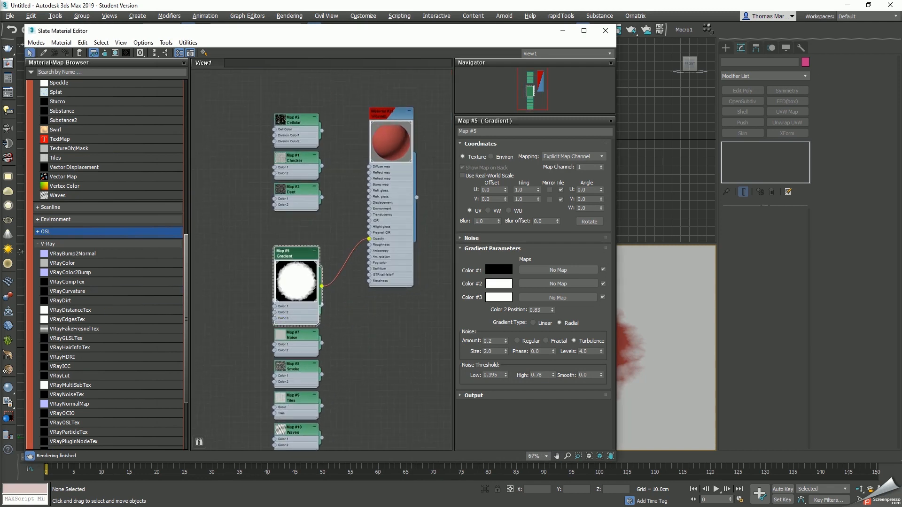
pyautogui.moveTo(301, 252); pyautogui.dragTo(301, 219)
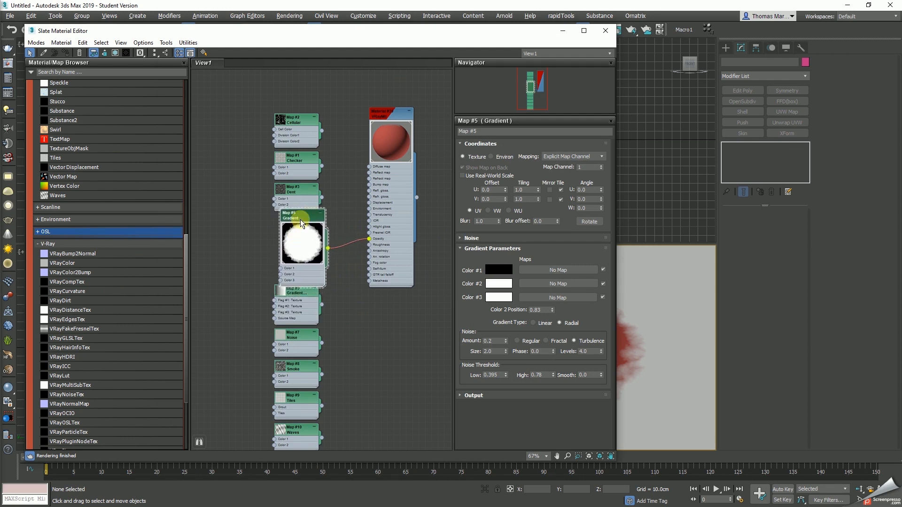
# Toggle the Gradient node's preview between large and small, leave it small, and place the node just above the Gradient Ramp node.
pyautogui.scroll(3, 302, 244)
pyautogui.doubleClick(297, 246)
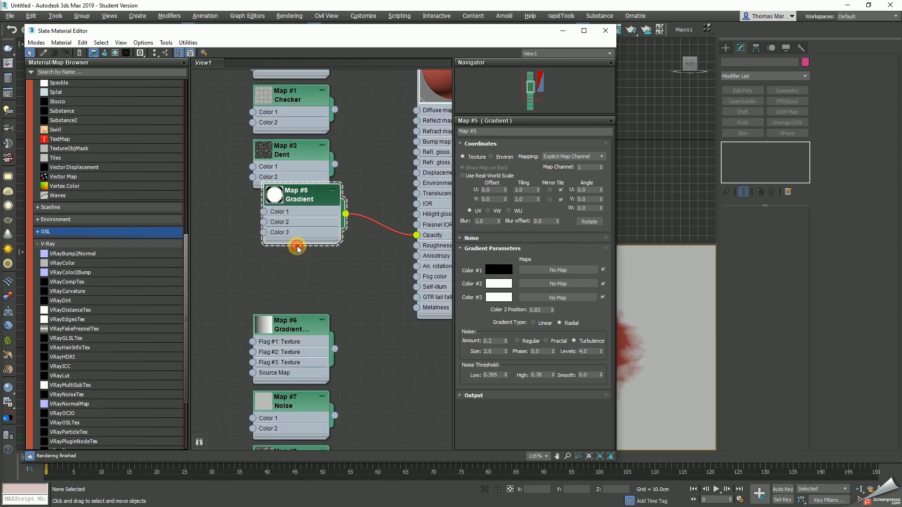
pyautogui.doubleClick(277, 195)
pyautogui.doubleClick(297, 271)
pyautogui.doubleClick(271, 193)
pyautogui.doubleClick(303, 234)
pyautogui.doubleClick(281, 199)
pyautogui.doubleClick(285, 210)
pyautogui.doubleClick(276, 197)
pyautogui.doubleClick(278, 202)
pyautogui.moveTo(292, 205); pyautogui.dragTo(284, 268)
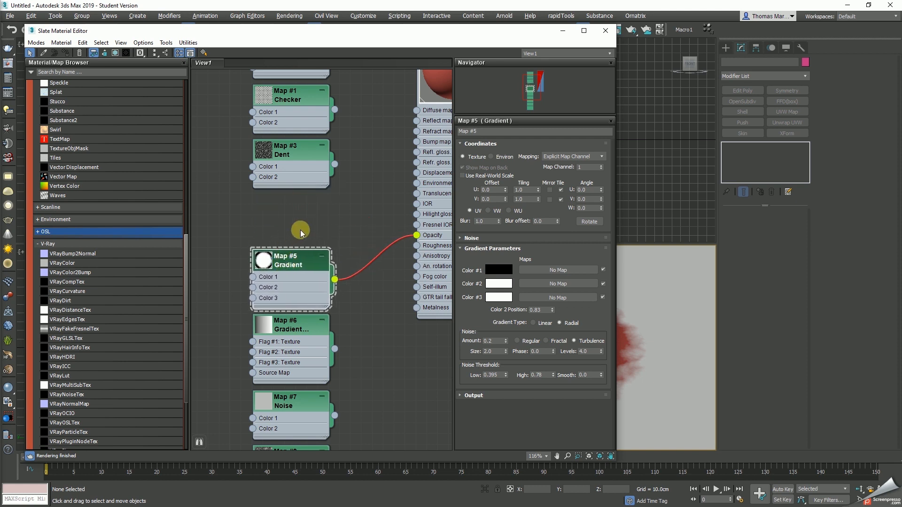
# Bring the Sol_Alpha image from File Explorer into the node view as a Bitmap map, placed just above the Gradient node.
pyautogui.scroll(-2, 291, 217)
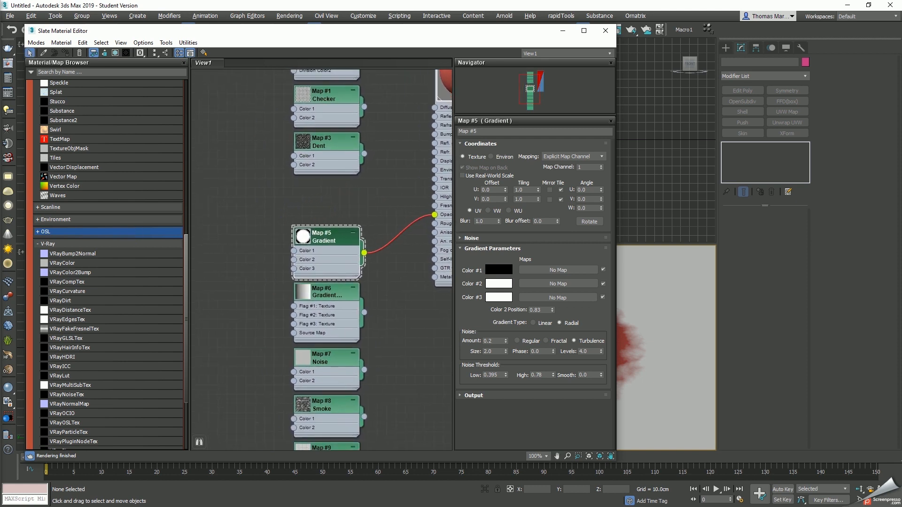
pyautogui.moveTo(0, 250); pyautogui.dragTo(268, 249)
pyautogui.moveTo(248, 199); pyautogui.dragTo(250, 200)
pyautogui.moveTo(337, 213); pyautogui.dragTo(322, 235, button='middle')
pyautogui.moveTo(236, 222); pyautogui.dragTo(303, 228)
# Add a second Bitmap map to an empty area of the node view, cancelling the image selection.
pyautogui.scroll(3, 83, 209)
pyautogui.scroll(8, 80, 208)
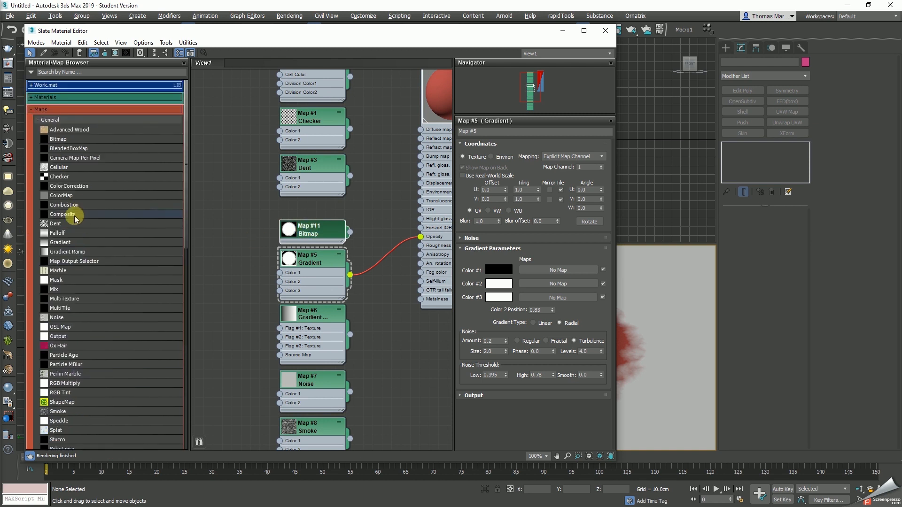
pyautogui.moveTo(253, 217); pyautogui.dragTo(374, 212, button='middle')
pyautogui.click(70, 141)
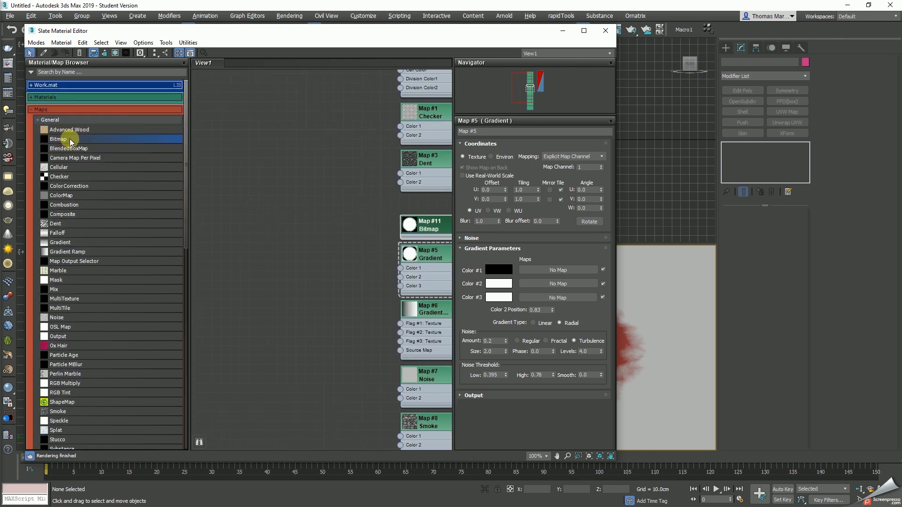
pyautogui.moveTo(241, 173); pyautogui.dragTo(270, 193)
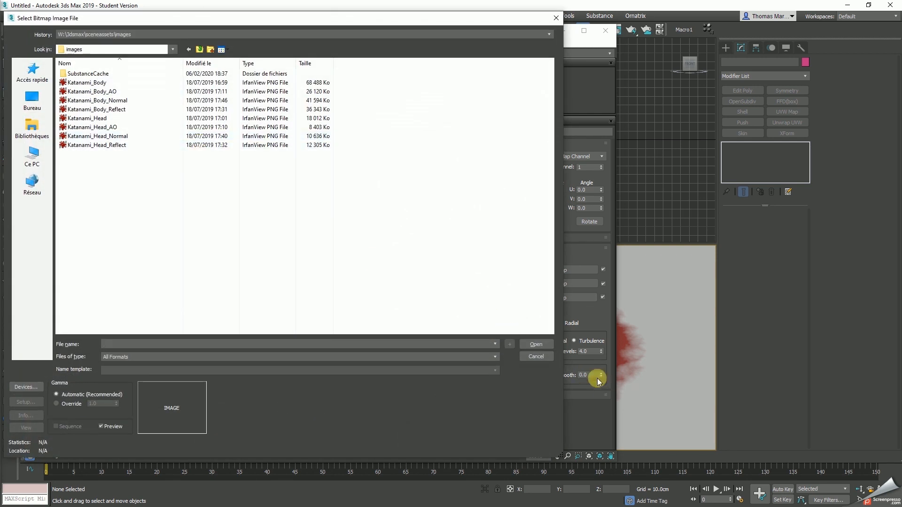
pyautogui.click(536, 357)
pyautogui.moveTo(246, 165); pyautogui.dragTo(311, 221)
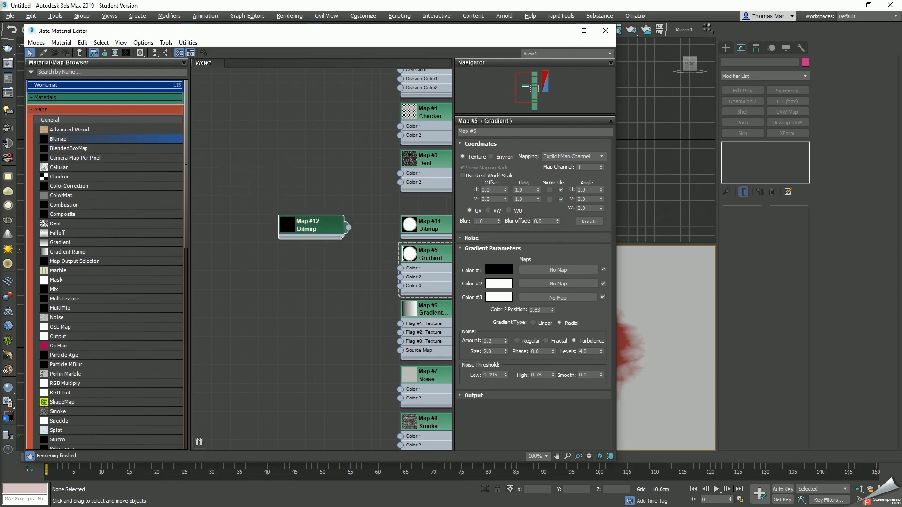
# Bring the Sol_Alpha image from the TMP folder in File Explorer into the node view as another Bitmap, and close File Explorer.
pyautogui.moveTo(0, 88); pyautogui.dragTo(552, 63)
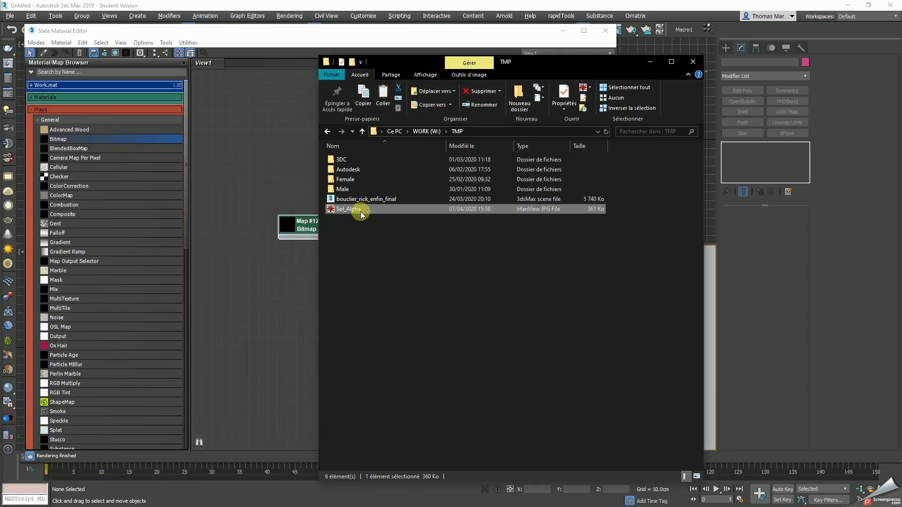
pyautogui.moveTo(238, 157); pyautogui.dragTo(239, 158)
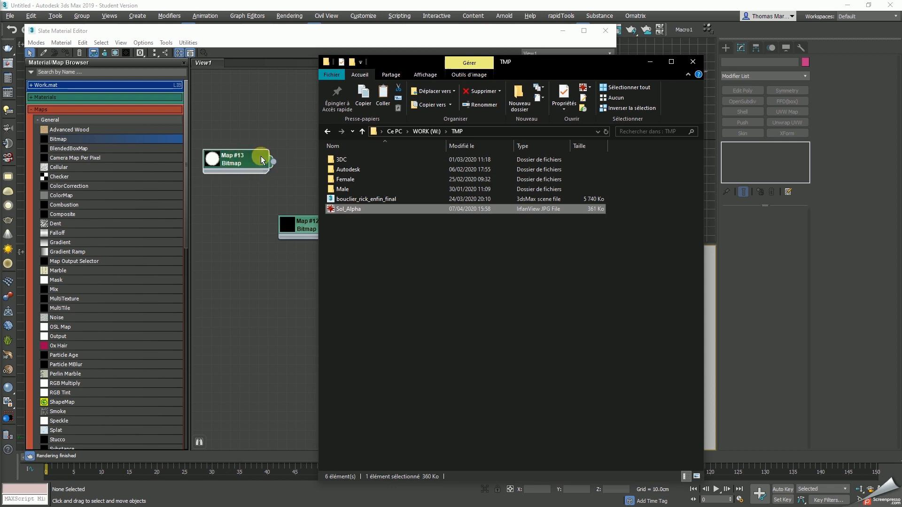
pyautogui.click(692, 63)
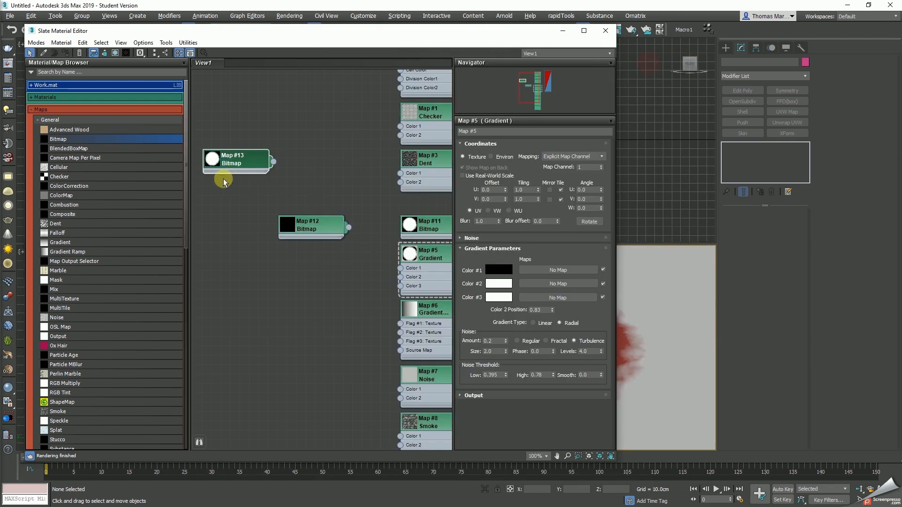
pyautogui.moveTo(264, 173); pyautogui.dragTo(298, 184)
# Delete the empty Bitmap node and the duplicate Sol_Alpha Bitmap node.
pyautogui.click(332, 230)
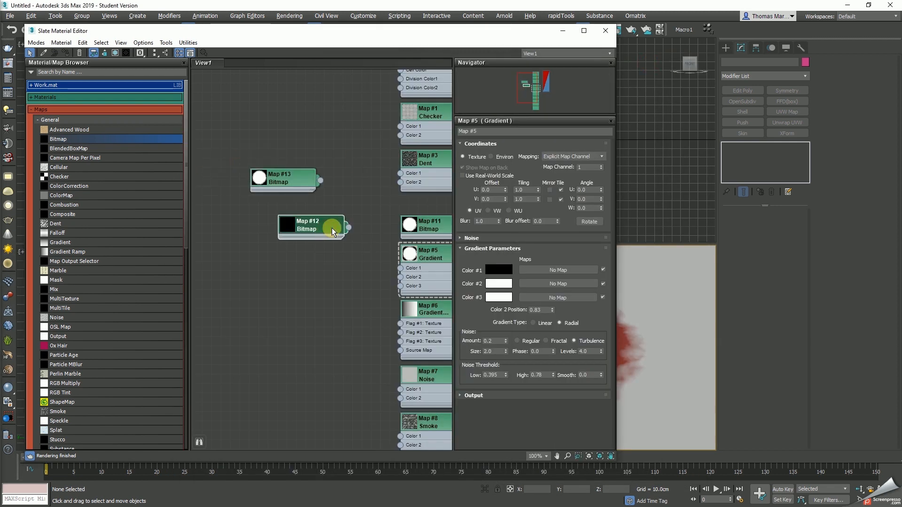
pyautogui.press('Delete')
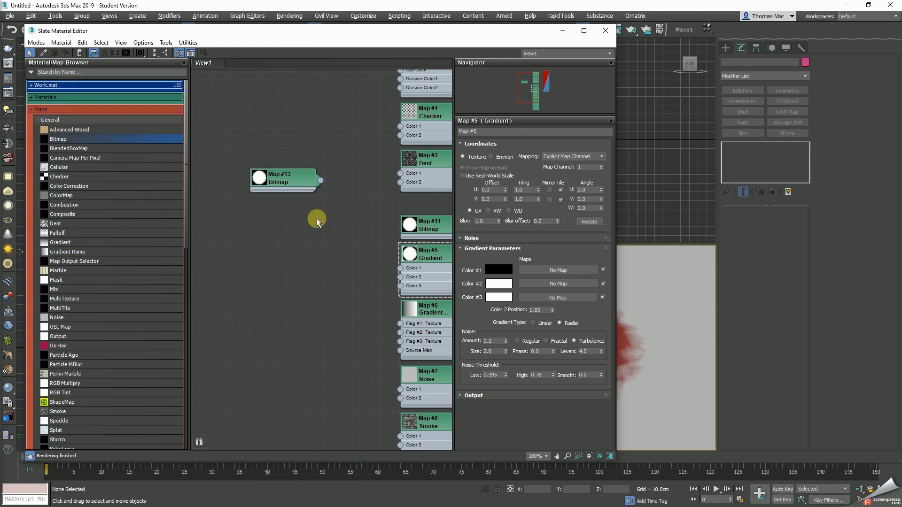
pyautogui.moveTo(300, 186); pyautogui.dragTo(348, 223)
pyautogui.press('Delete')
# Open the parameters of the Map #11 Bitmap, view its Sol_Alpha image, and close the image window.
pyautogui.moveTo(341, 263); pyautogui.dragTo(202, 262, button='middle')
pyautogui.moveTo(293, 224); pyautogui.dragTo(282, 224)
pyautogui.doubleClick(273, 227)
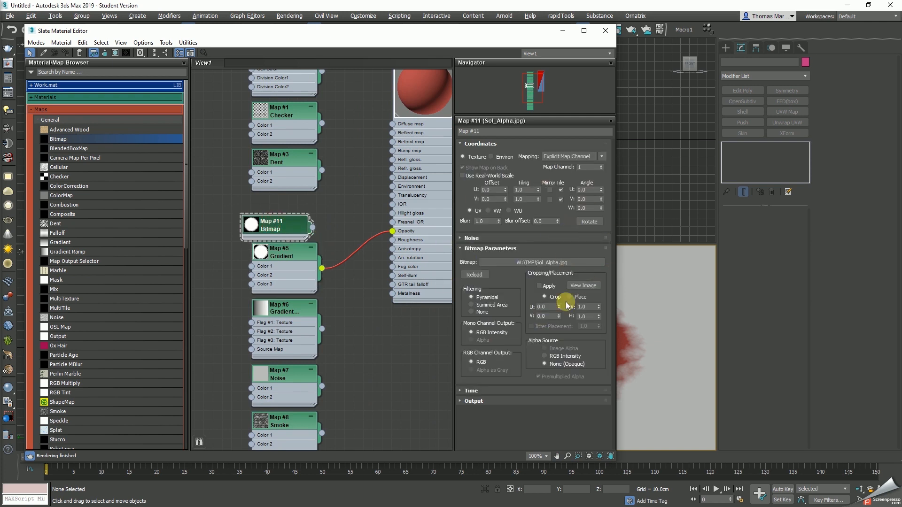
pyautogui.click(583, 286)
pyautogui.click(531, 33)
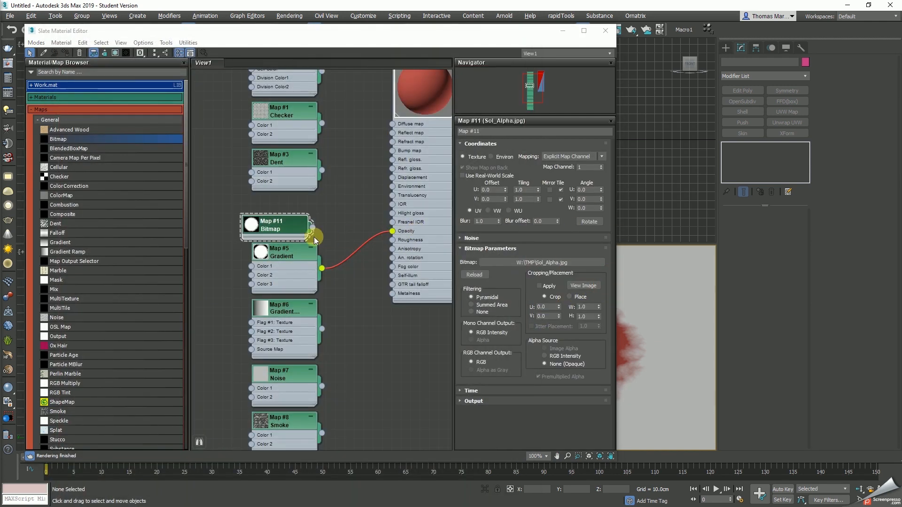
# Connect the Map #11 Bitmap to the material's Opacity input in place of the Gradient, and align its node above the Gradient node.
pyautogui.moveTo(312, 228); pyautogui.dragTo(404, 235)
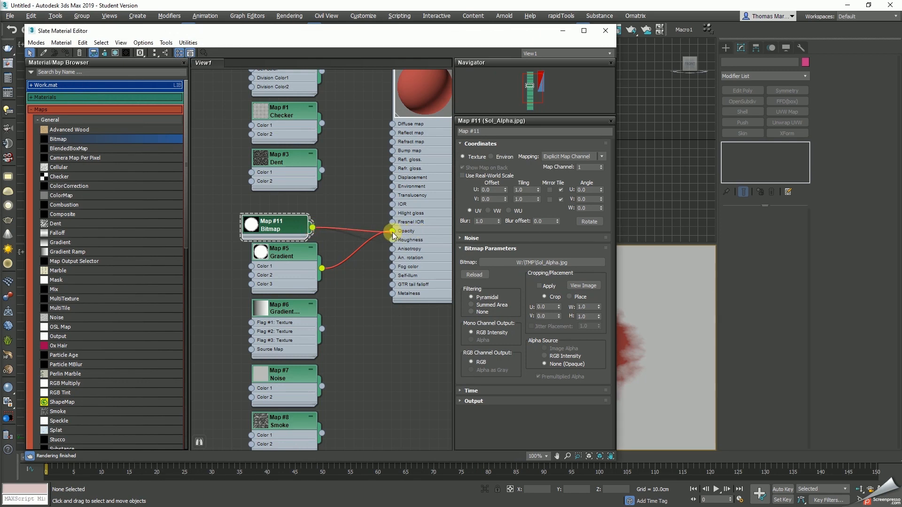
pyautogui.moveTo(487, 31)
pyautogui.mouseDown()
pyautogui.moveTo(193, 22)
pyautogui.moveTo(487, 31)
pyautogui.mouseUp()
pyautogui.moveTo(283, 220); pyautogui.dragTo(293, 218)
pyautogui.click(297, 216)
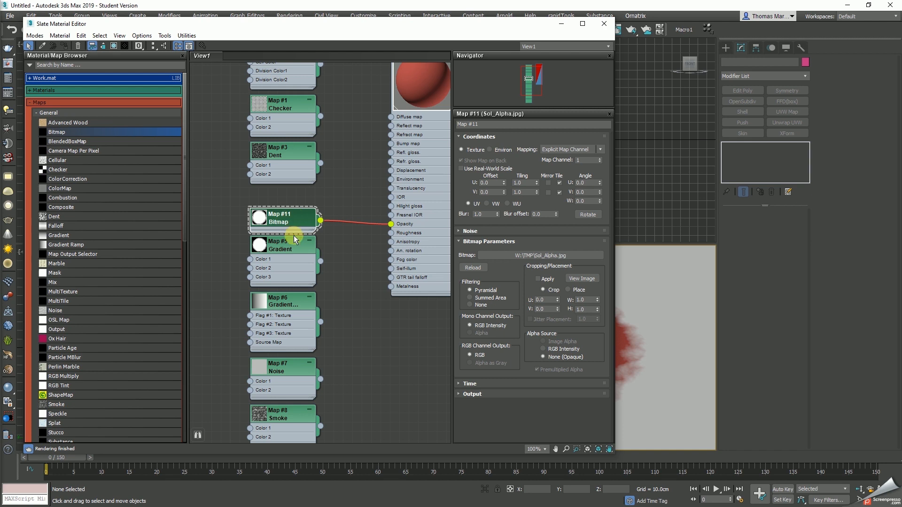
pyautogui.click(276, 238)
pyautogui.click(281, 223)
pyautogui.click(282, 248)
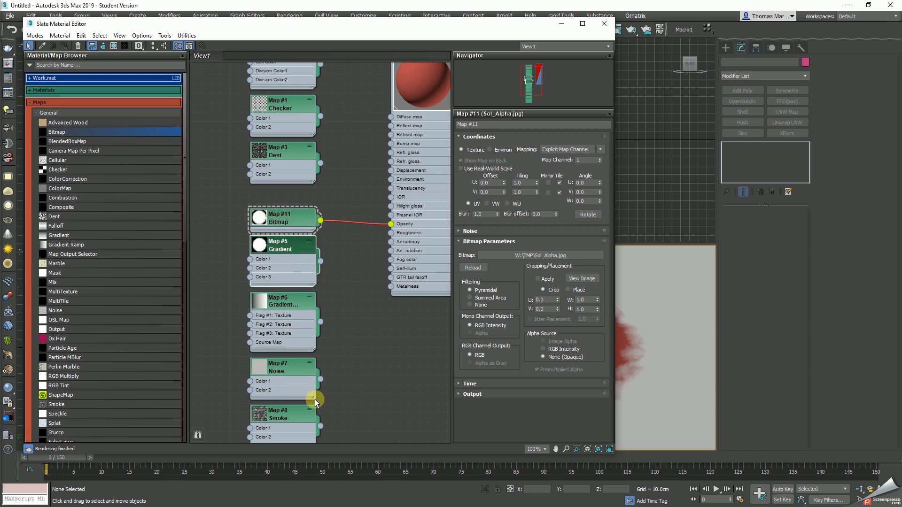
# Disconnect the Map #11 Bitmap from the material's Opacity input.
pyautogui.scroll(-3, 311, 385)
pyautogui.moveTo(306, 369)
pyautogui.mouseDown(button='middle')
pyautogui.moveTo(342, 354)
pyautogui.moveTo(347, 230)
pyautogui.moveTo(354, 419)
pyautogui.moveTo(343, 244)
pyautogui.moveTo(314, 354)
pyautogui.mouseUp(button='middle')
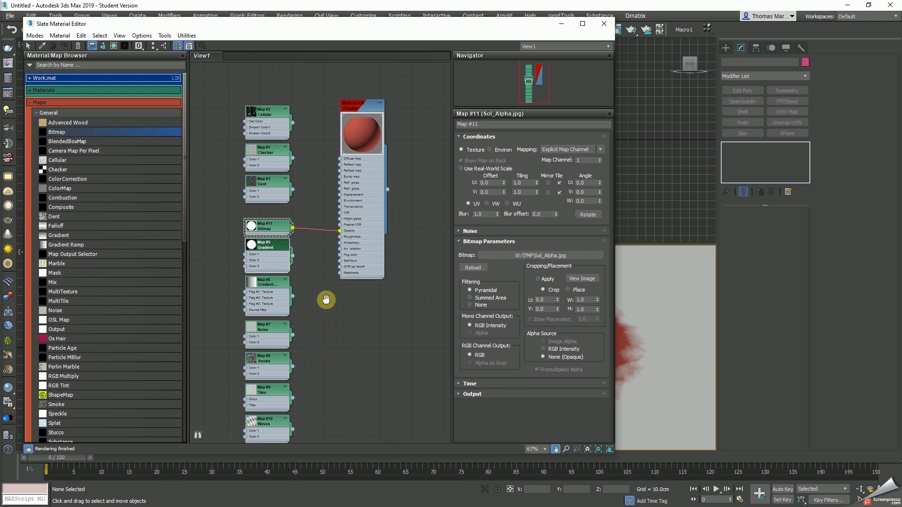
pyautogui.moveTo(326, 302); pyautogui.dragTo(298, 285, button='middle')
pyautogui.scroll(2, 269, 264)
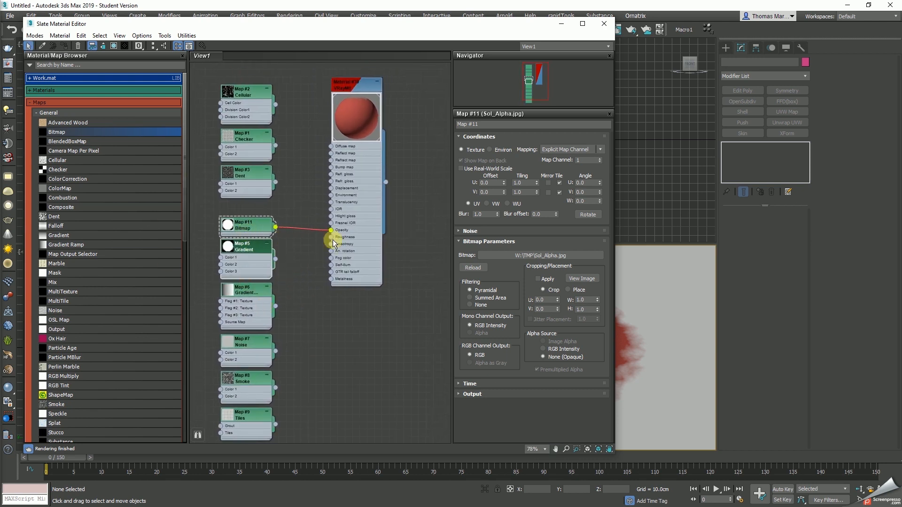
pyautogui.click(308, 217)
pyautogui.press('Delete')
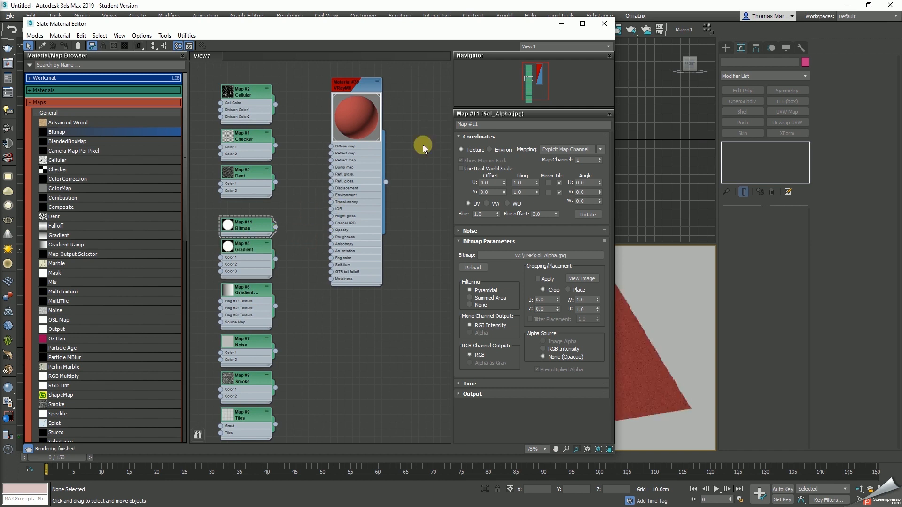
# Shift the Slate Material Editor window to uncover the camera viewport, and connect the Map #6 Gradient Ramp to the material's Diffuse map input.
pyautogui.moveTo(446, 19); pyautogui.dragTo(238, 16)
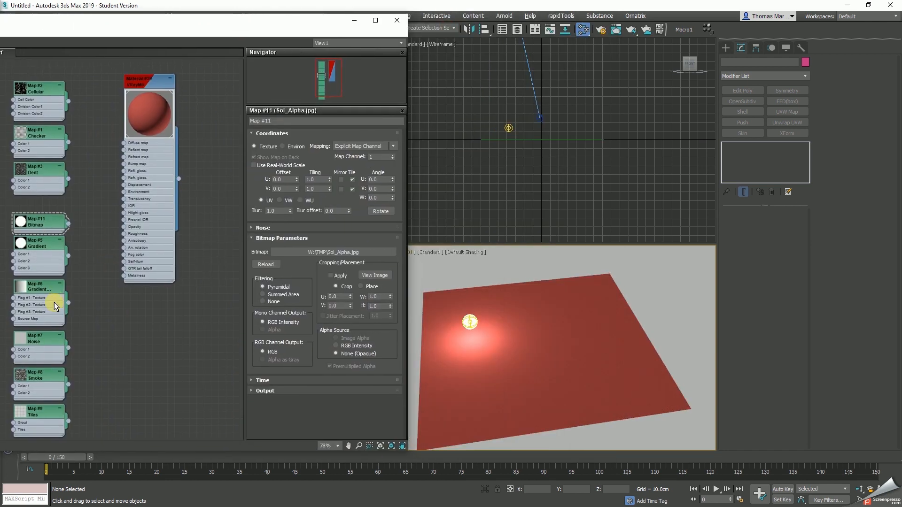
pyautogui.moveTo(68, 303); pyautogui.dragTo(126, 144)
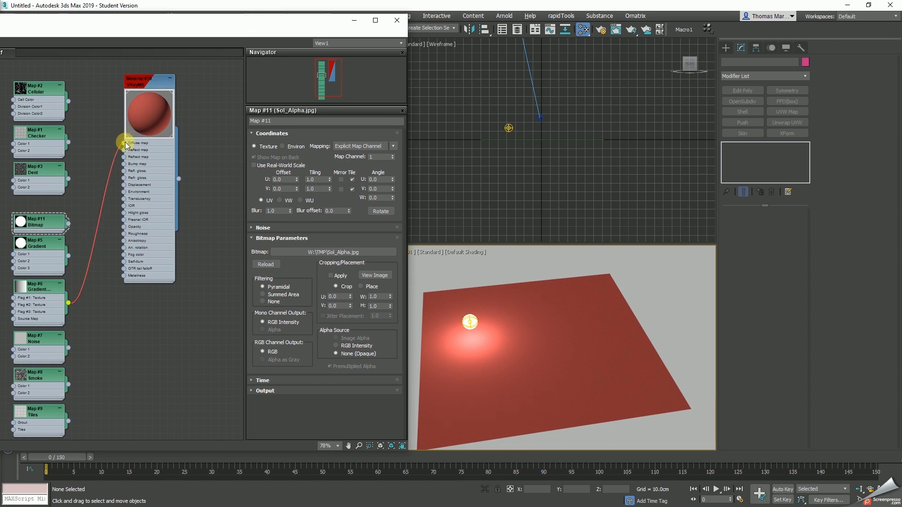
pyautogui.moveTo(250, 21); pyautogui.dragTo(228, 22)
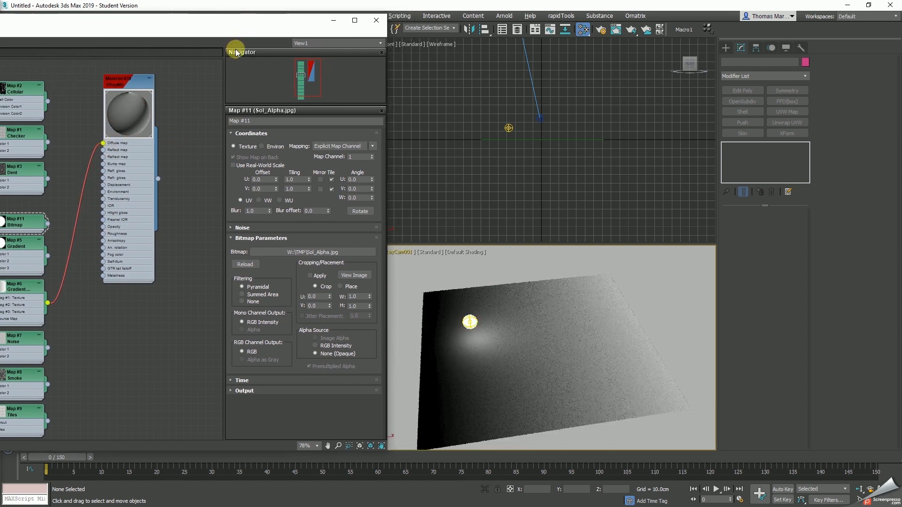
pyautogui.moveTo(80, 240); pyautogui.dragTo(115, 232, button='middle')
# Open the Gradient Ramp's parameters, add a flag at about position 28, and colour it light blue.
pyautogui.click(54, 282)
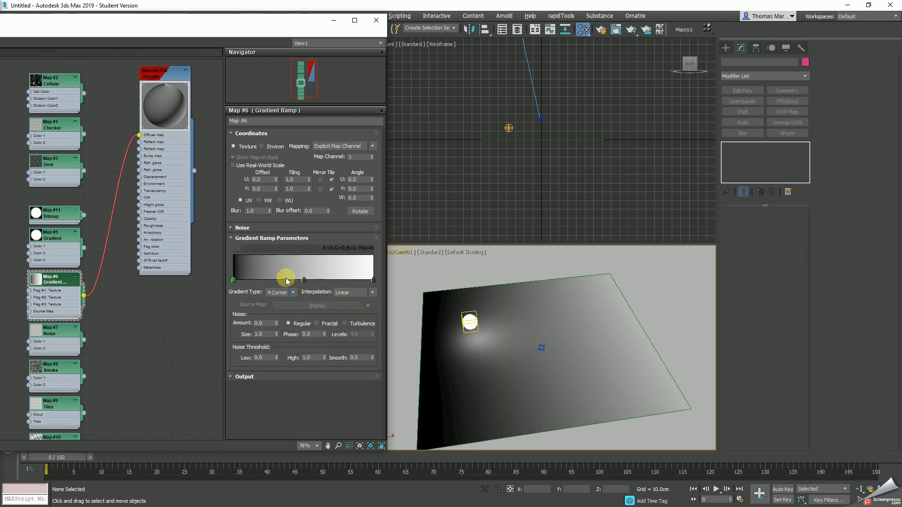
pyautogui.click(356, 292)
pyautogui.click(352, 293)
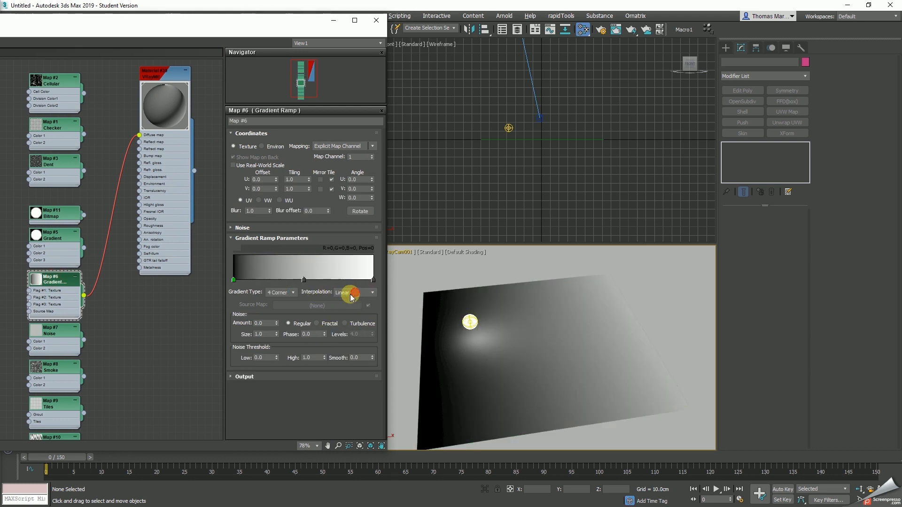
pyautogui.click(272, 280)
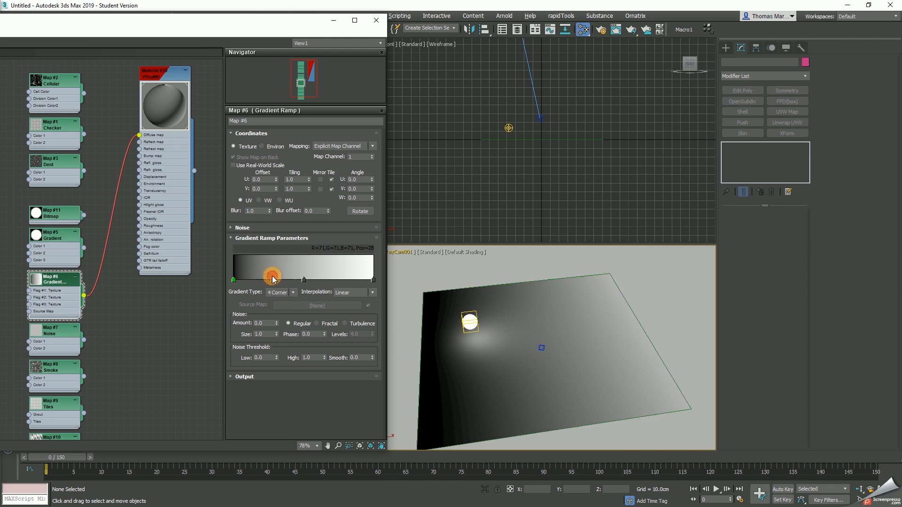
pyautogui.doubleClick(272, 281)
pyautogui.moveTo(317, 80); pyautogui.dragTo(364, 100)
pyautogui.click(348, 145)
# Colour the Gradient Ramp's middle flag red, and add a yellow flag at position 71.
pyautogui.doubleClick(304, 280)
pyautogui.click(348, 144)
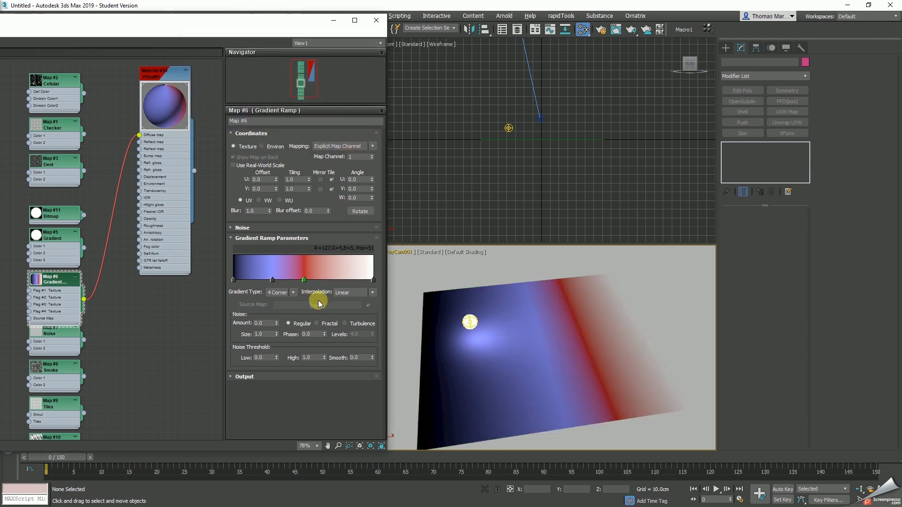
pyautogui.doubleClick(332, 280)
pyautogui.moveTo(312, 89); pyautogui.dragTo(364, 100)
pyautogui.click(352, 145)
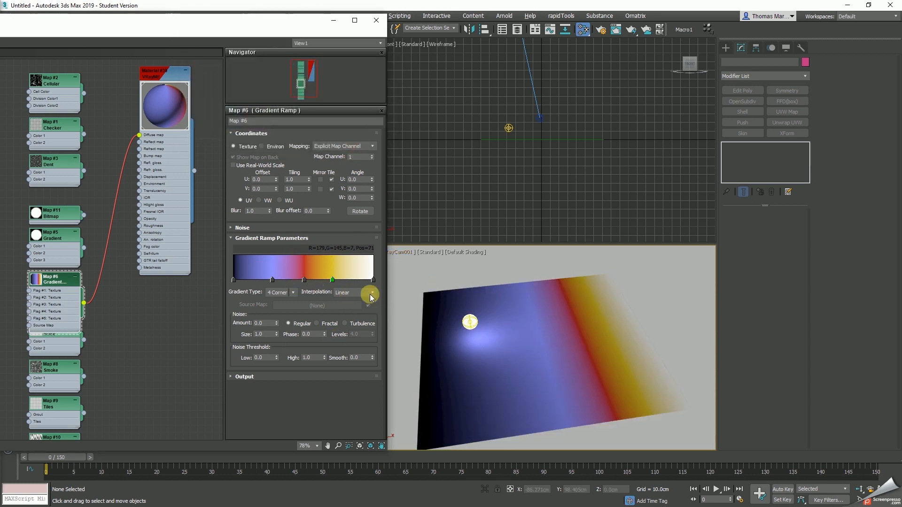
# Try the Ease In and Ease Out interpolations on the Gradient Ramp, and set its interpolation to Solid.
pyautogui.click(362, 294)
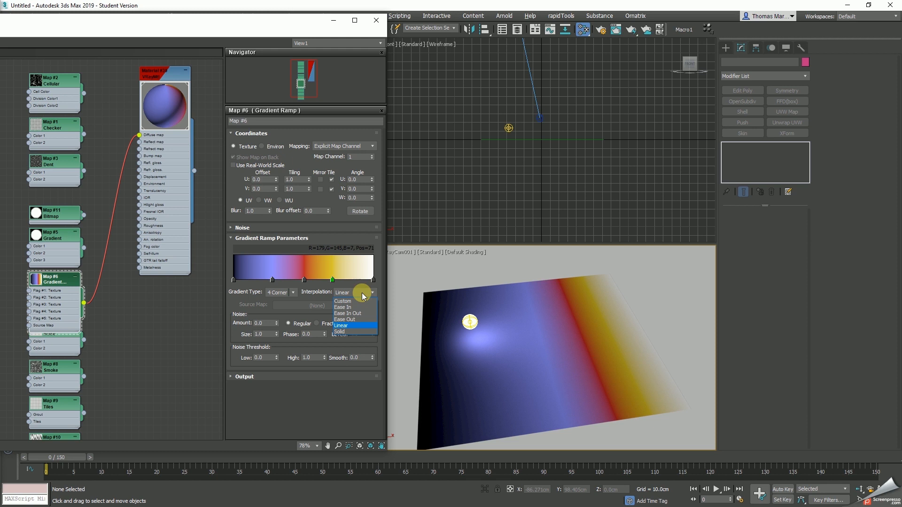
pyautogui.click(347, 307)
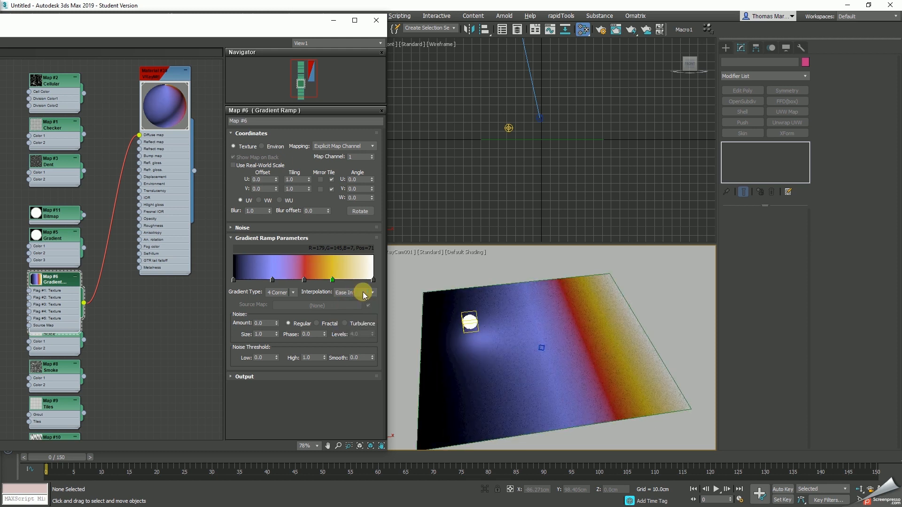
pyautogui.scroll(-2, 364, 294)
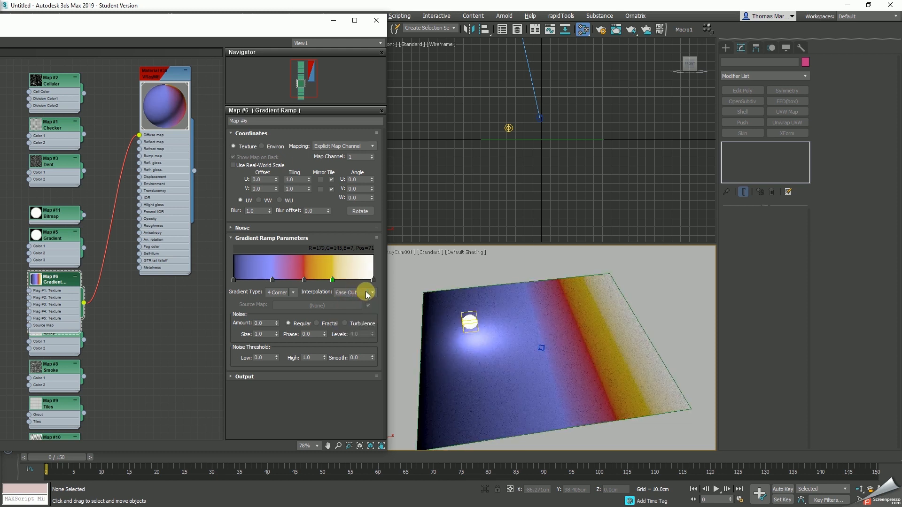
pyautogui.click(367, 294)
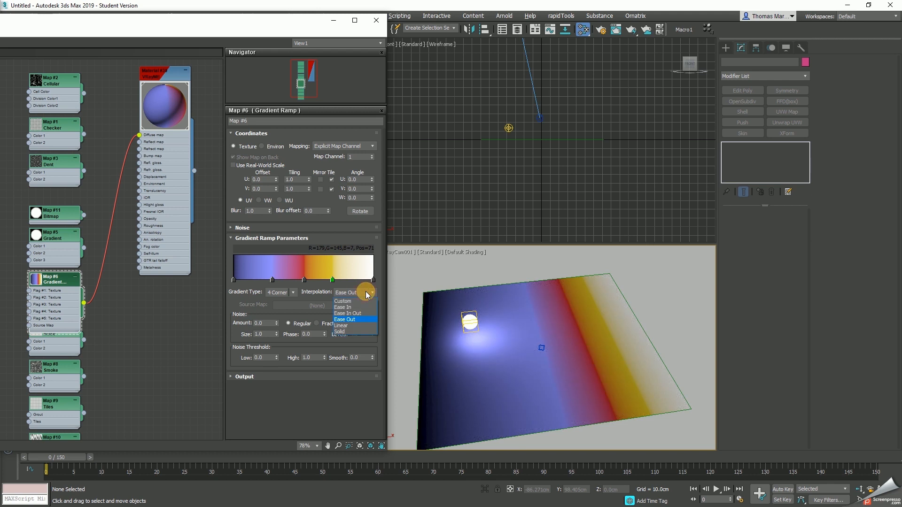
pyautogui.click(343, 332)
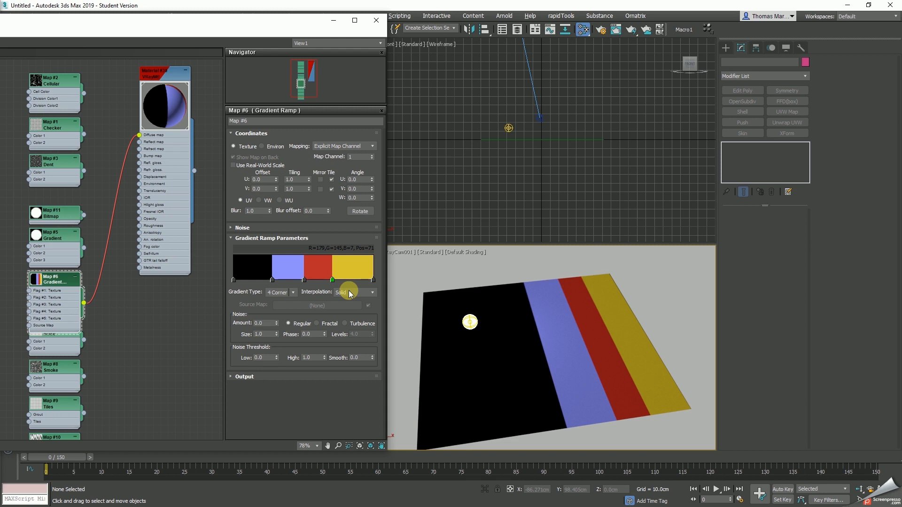
pyautogui.click(566, 371)
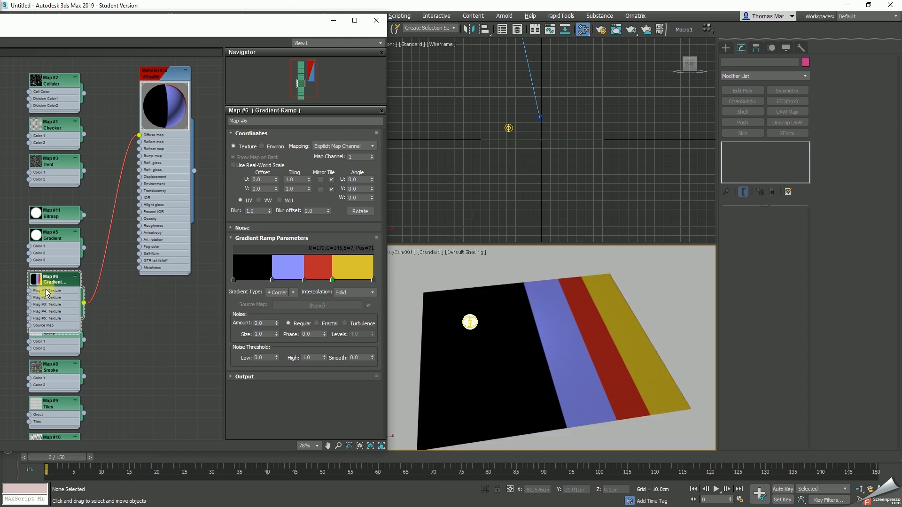
# Disconnect the Gradient Ramp from the material's Diffuse map input.
pyautogui.scroll(-2, 142, 307)
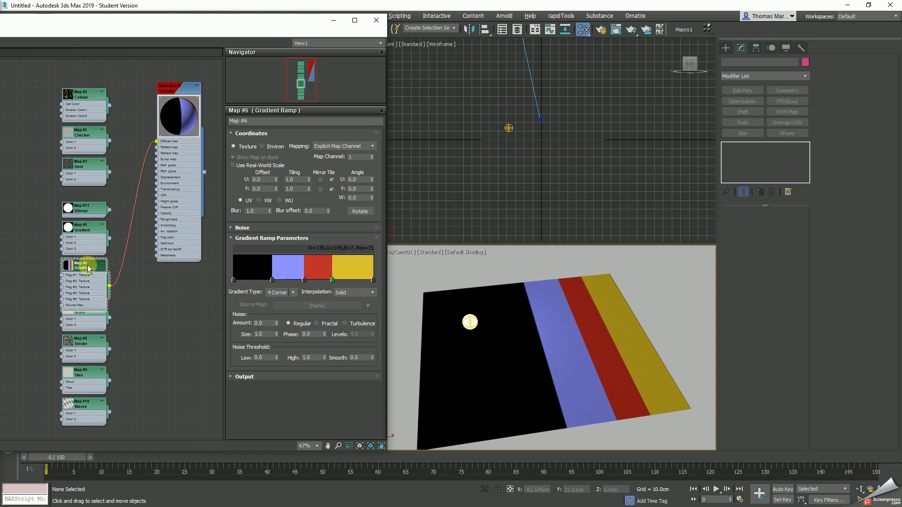
pyautogui.click(134, 219)
pyautogui.press('Delete')
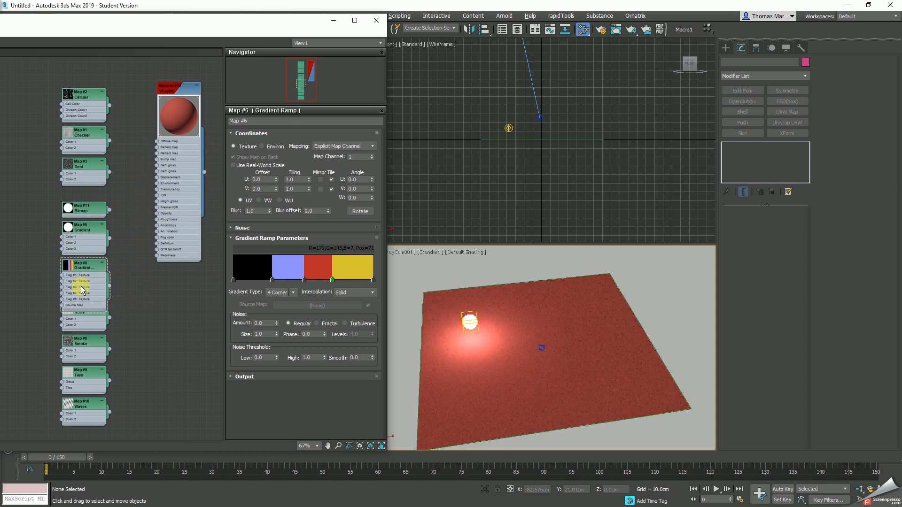
# Move the Gradient Ramp node out of the column of maps, clear of the Noise node.
pyautogui.moveTo(88, 267); pyautogui.dragTo(36, 259)
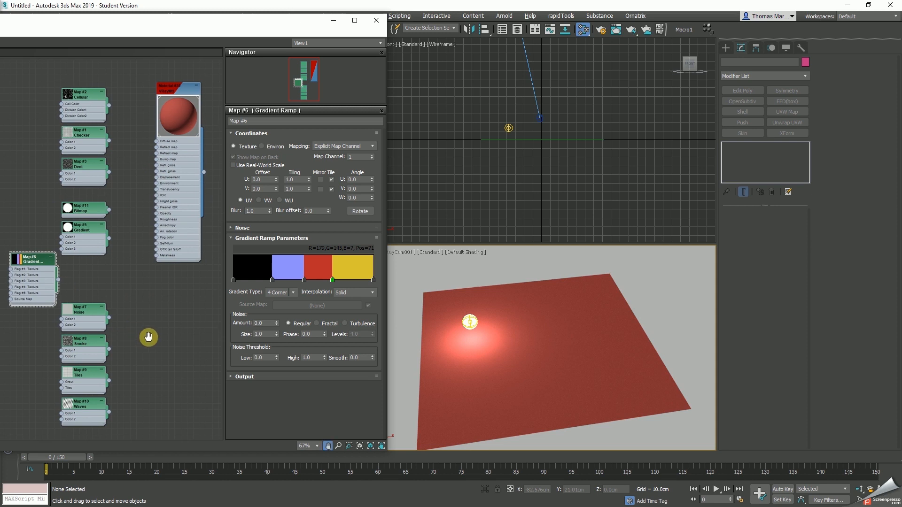
pyautogui.moveTo(138, 324); pyautogui.dragTo(126, 313, button='middle')
pyautogui.moveTo(84, 263); pyautogui.dragTo(153, 265, button='middle')
pyautogui.scroll(5, 153, 265)
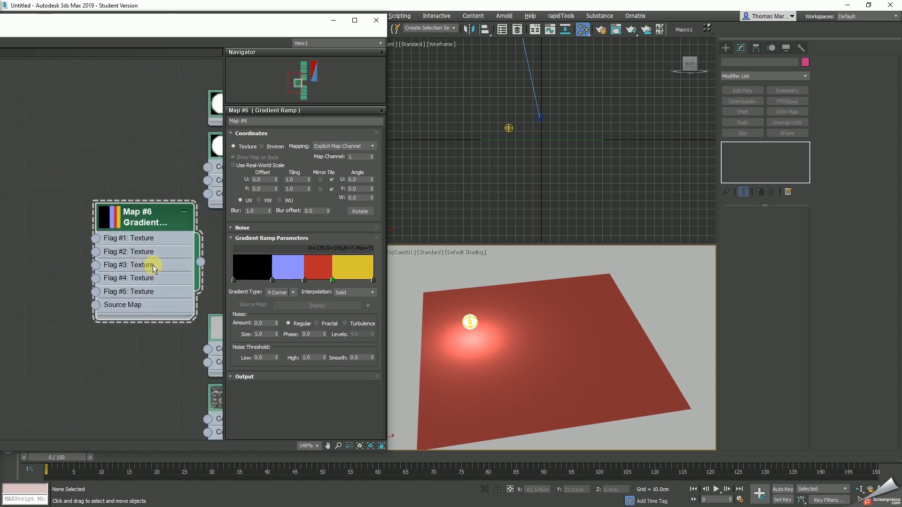
# Connect the Noise map to the material's Diffuse map input.
pyautogui.scroll(1, 91, 232)
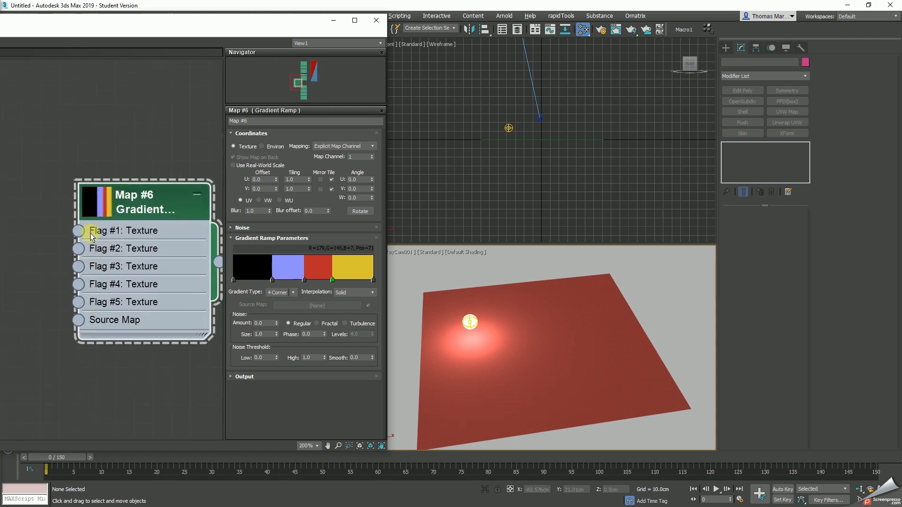
pyautogui.scroll(-5, 120, 284)
pyautogui.moveTo(139, 304); pyautogui.dragTo(114, 306, button='middle')
pyautogui.scroll(-2, 101, 297)
pyautogui.moveTo(102, 337); pyautogui.dragTo(168, 89)
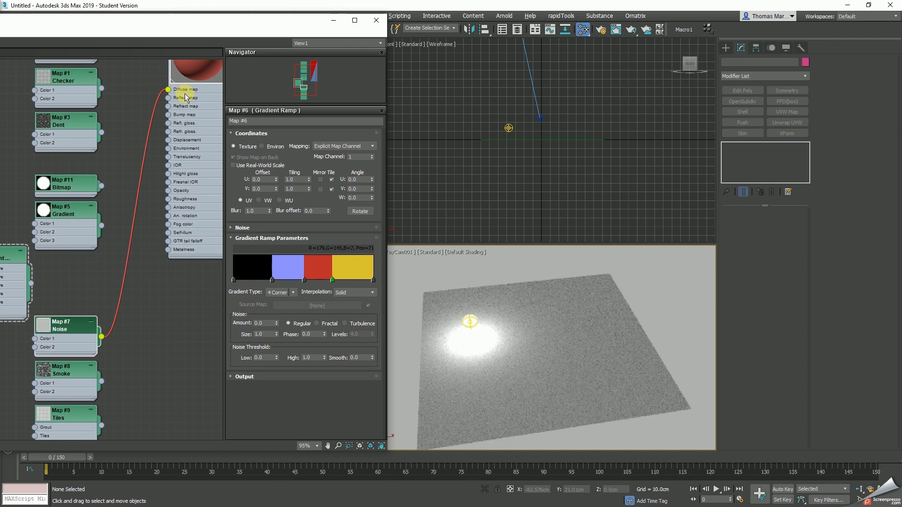
pyautogui.moveTo(147, 336); pyautogui.dragTo(137, 359, button='middle')
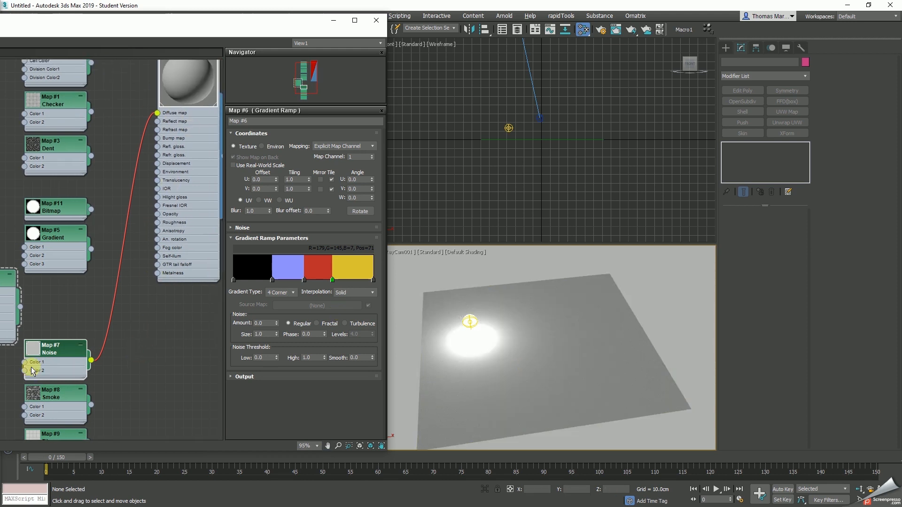
# Open the Noise map's parameters, try sizes 1 and 2, and set the size to 5.
pyautogui.doubleClick(33, 370)
pyautogui.moveTo(269, 252); pyautogui.dragTo(232, 246)
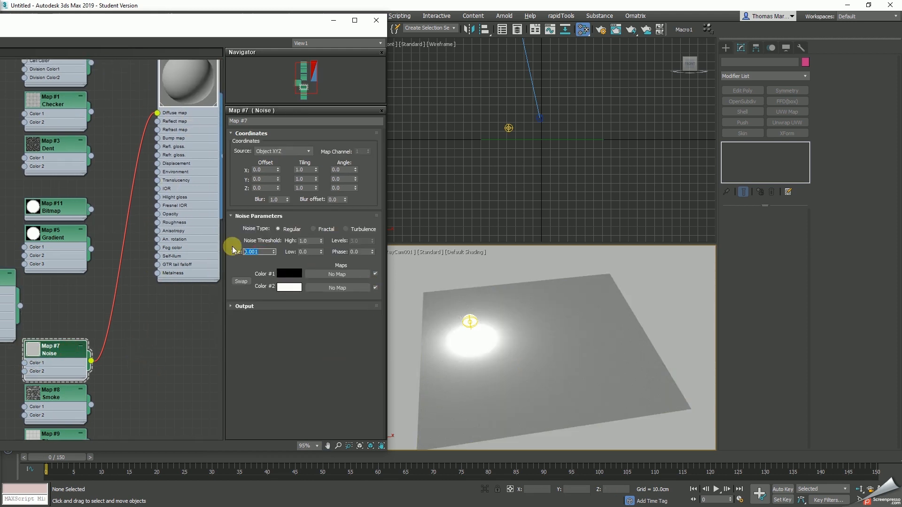
pyautogui.write('1')
pyautogui.press('Return')
pyautogui.write('2')
pyautogui.press('Return')
pyautogui.write('5')
pyautogui.press('Return')
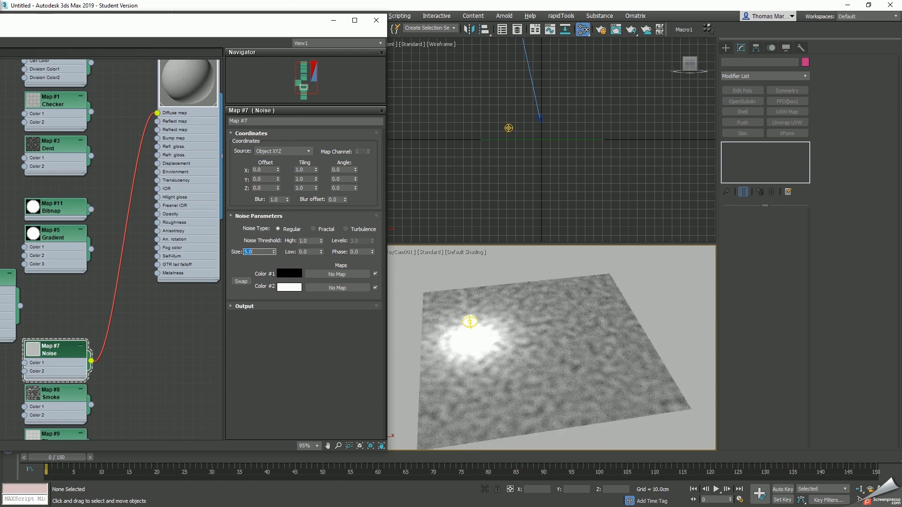
# Try the Turbulence noise type and a low threshold of 0.5 on the Noise map, restoring Regular and 0.
pyautogui.click(314, 228)
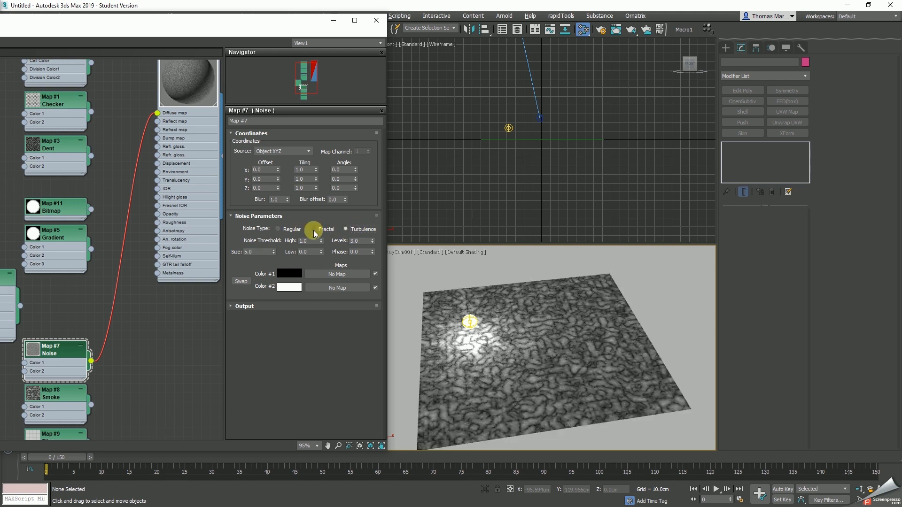
pyautogui.click(277, 229)
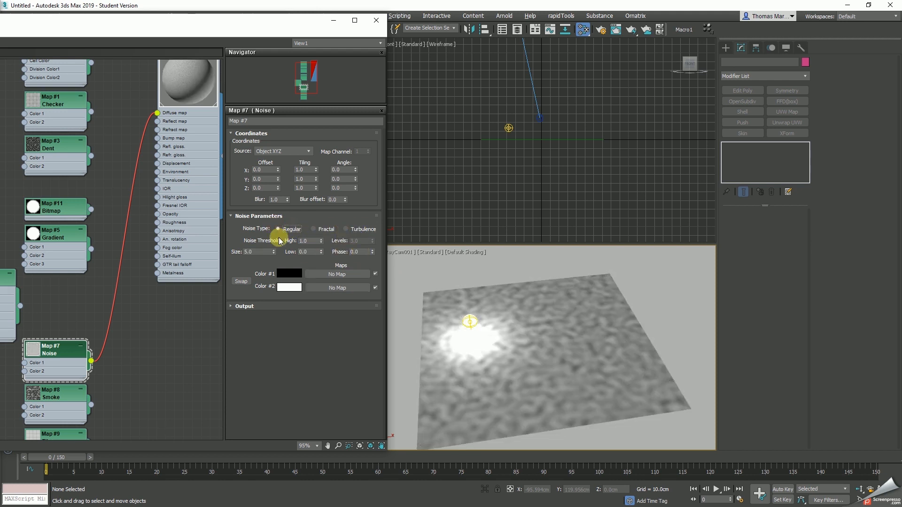
pyautogui.moveTo(311, 252); pyautogui.dragTo(270, 240)
pyautogui.write('0.5')
pyautogui.press('Return')
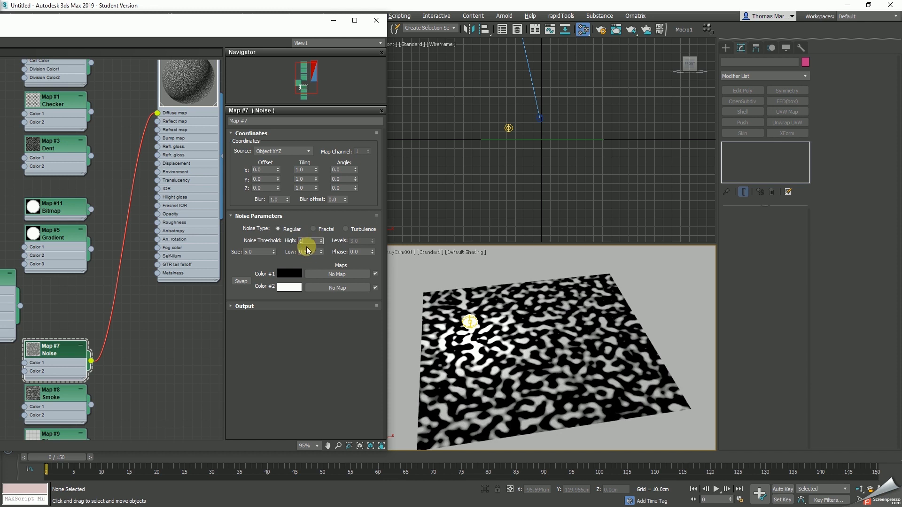
pyautogui.moveTo(307, 252); pyautogui.dragTo(279, 254)
pyautogui.write('0')
pyautogui.press('Return')
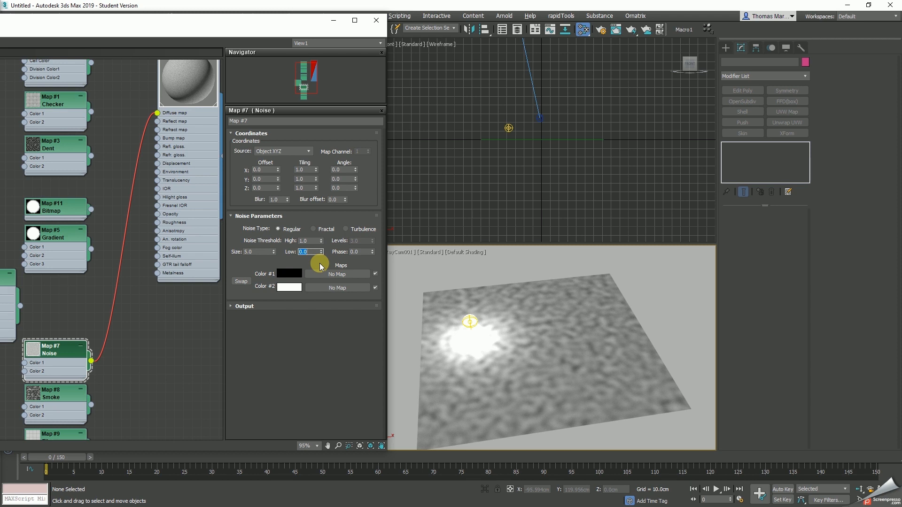
# Connect the Smoke map to the material's Diffuse map input, and briefly try the Turbulence type on the Noise map before restoring Regular.
pyautogui.moveTo(128, 348)
pyautogui.mouseDown(button='middle')
pyautogui.moveTo(129, 317)
pyautogui.moveTo(130, 353)
pyautogui.mouseUp(button='middle')
pyautogui.scroll(-1, 129, 317)
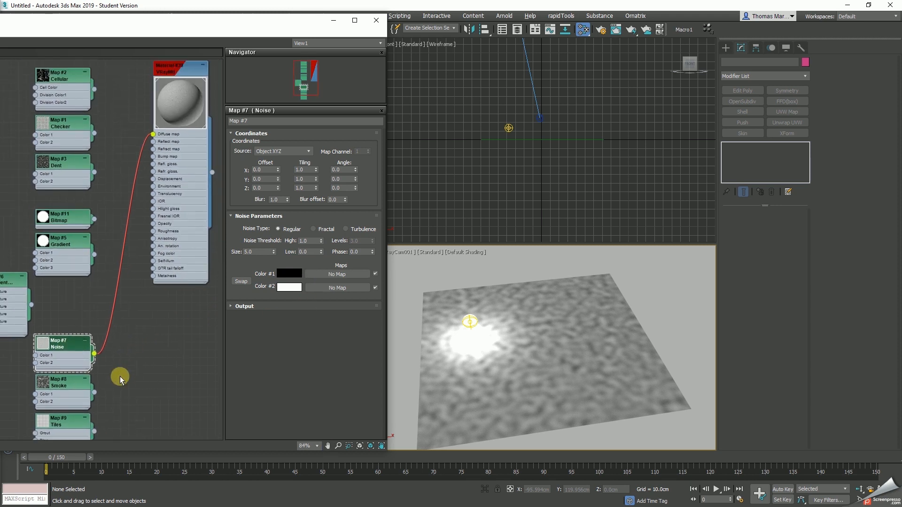
pyautogui.moveTo(94, 393); pyautogui.dragTo(153, 135)
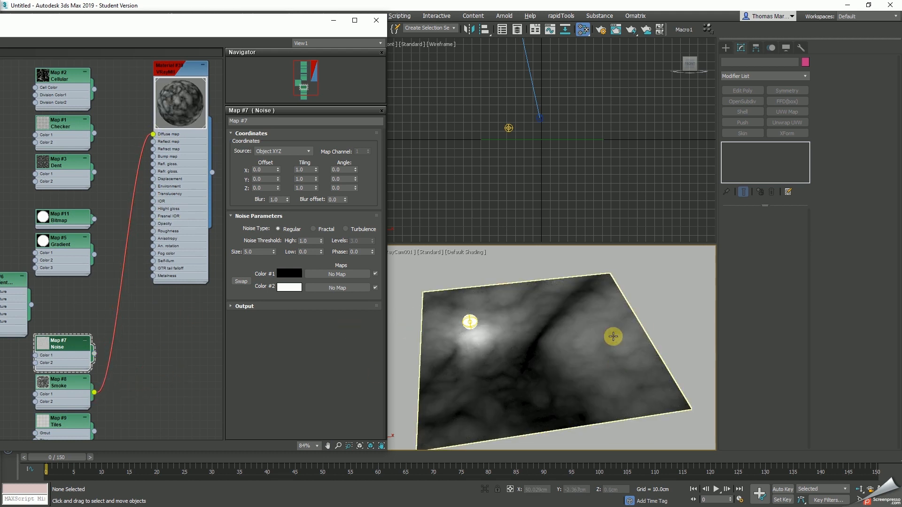
pyautogui.click(346, 229)
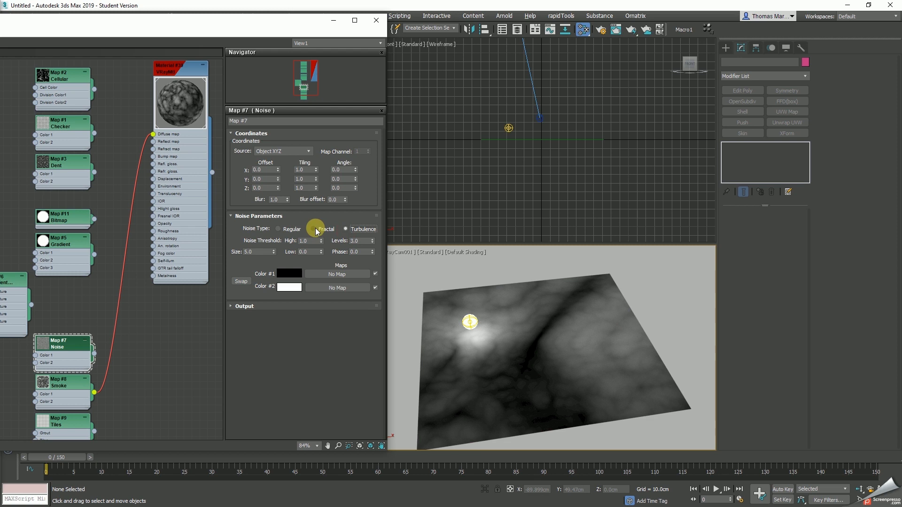
pyautogui.click(279, 228)
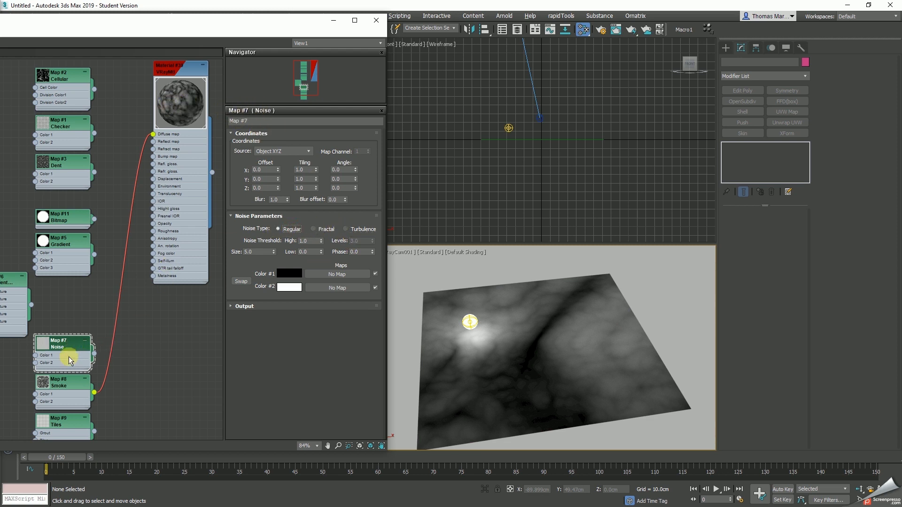
# Open the Smoke map's parameters, try 1 and 5 iterations, and set the number of iterations to 10.
pyautogui.click(69, 386)
pyautogui.doubleClick(69, 386)
pyautogui.click(282, 229)
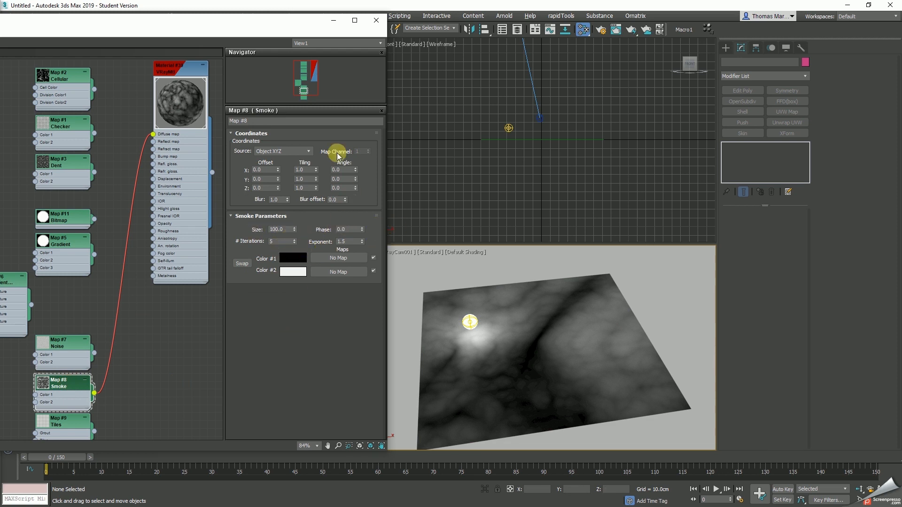
pyautogui.moveTo(285, 230); pyautogui.dragTo(232, 228)
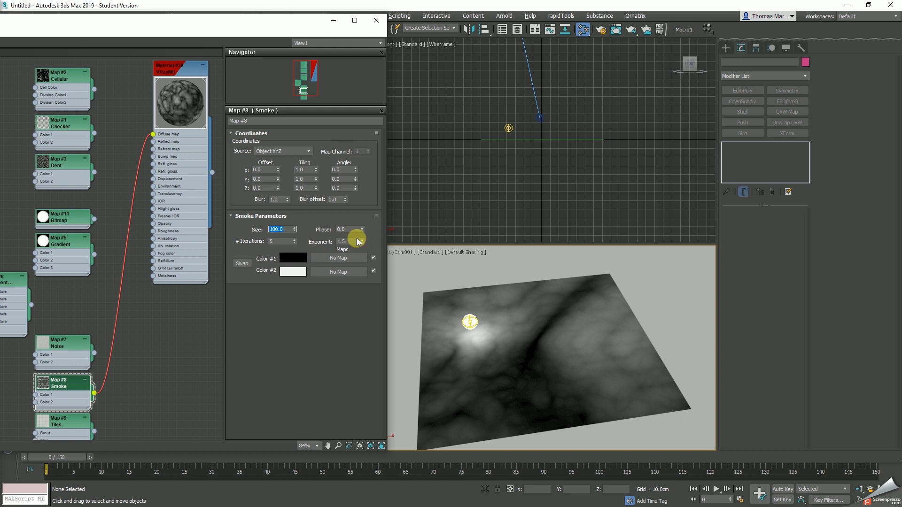
pyautogui.doubleClick(280, 242)
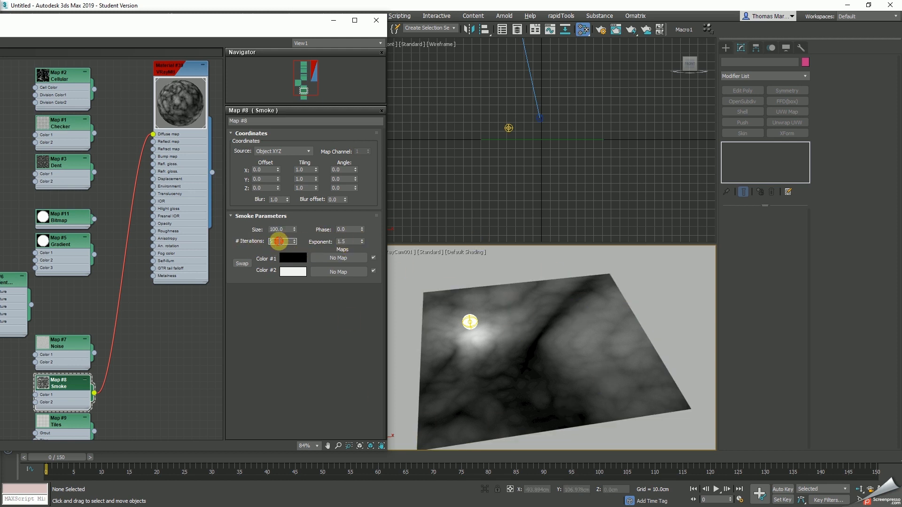
pyautogui.moveTo(277, 240); pyautogui.dragTo(267, 242)
pyautogui.write('1')
pyautogui.press('Return')
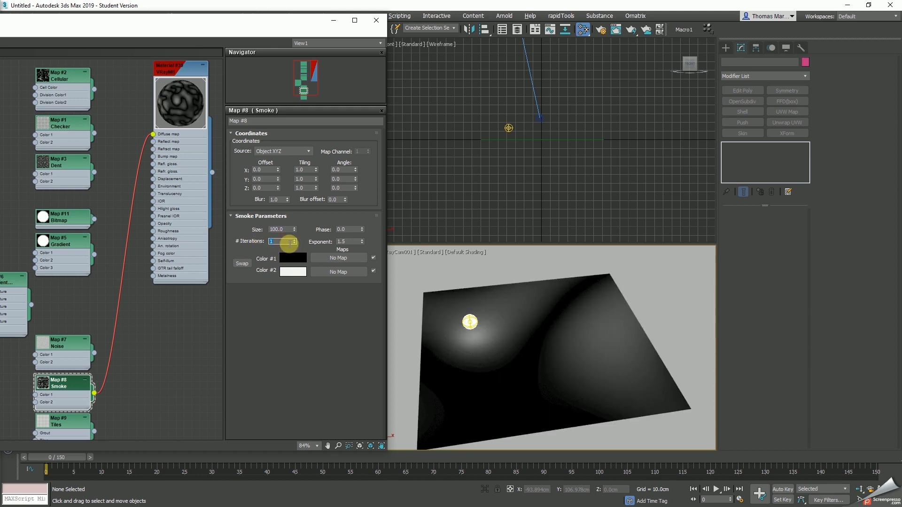
pyautogui.write('5')
pyautogui.press('Return')
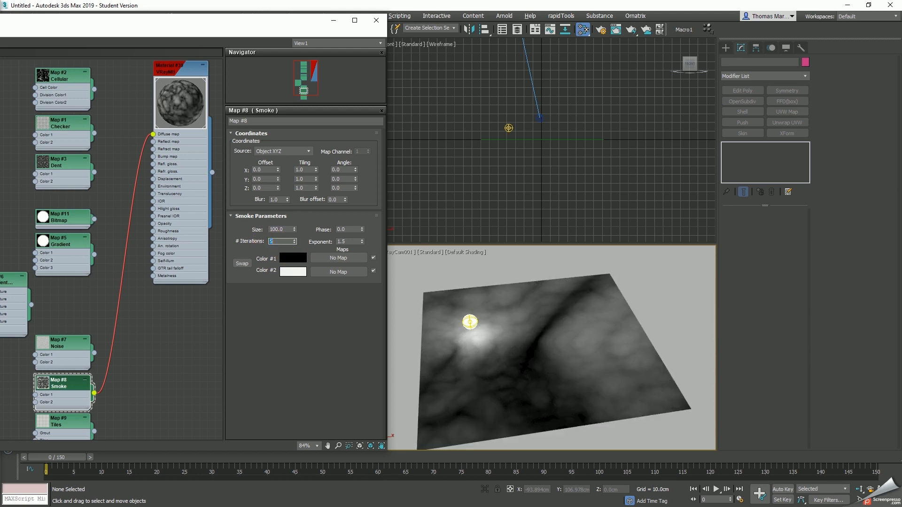
pyautogui.write('10')
# Try smaller sizes on the Smoke map and set its size to 10.
pyautogui.click(287, 229)
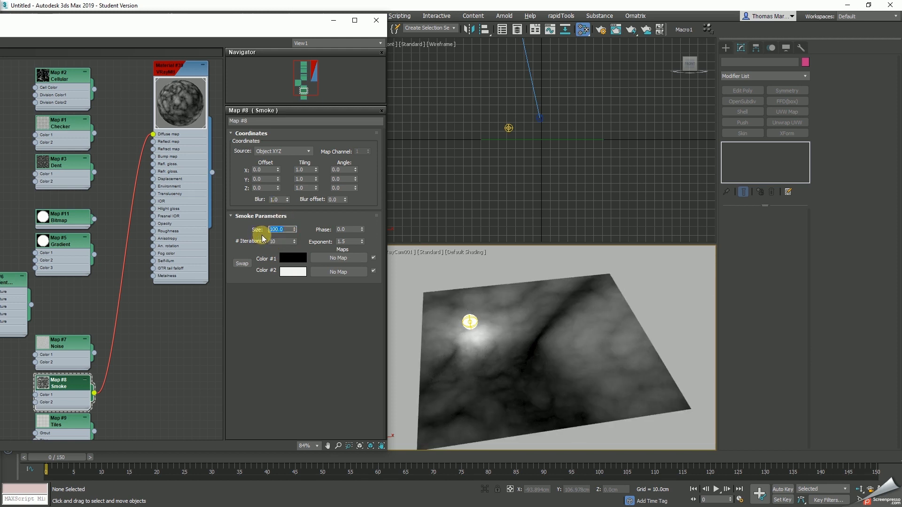
pyautogui.write('1')
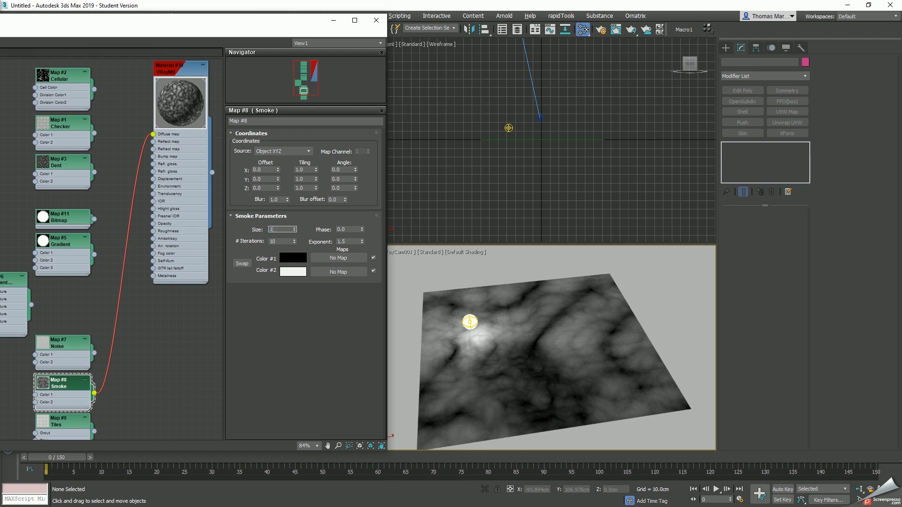
pyautogui.press('Return')
pyautogui.write('5')
pyautogui.press('Return')
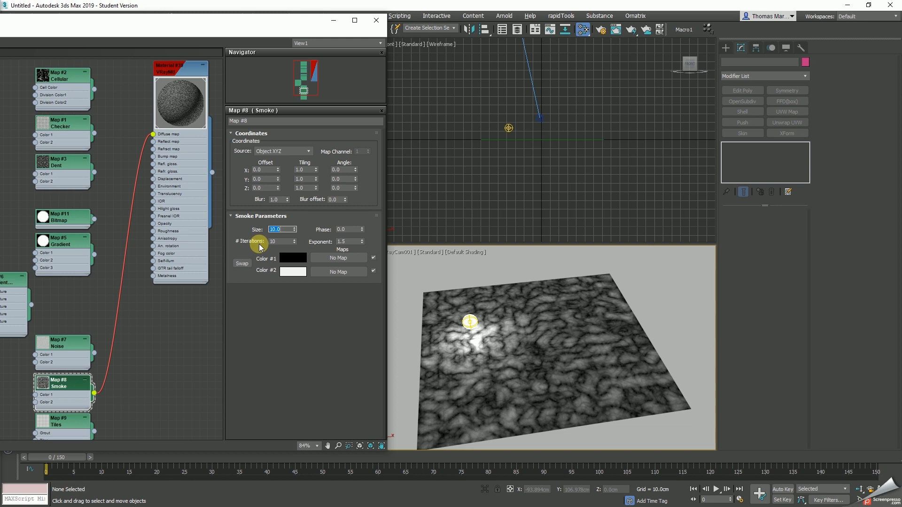
# Connect the Tiles map to the material's Diffuse map input.
pyautogui.moveTo(167, 350); pyautogui.dragTo(141, 304, button='middle')
pyautogui.moveTo(83, 375); pyautogui.dragTo(140, 79)
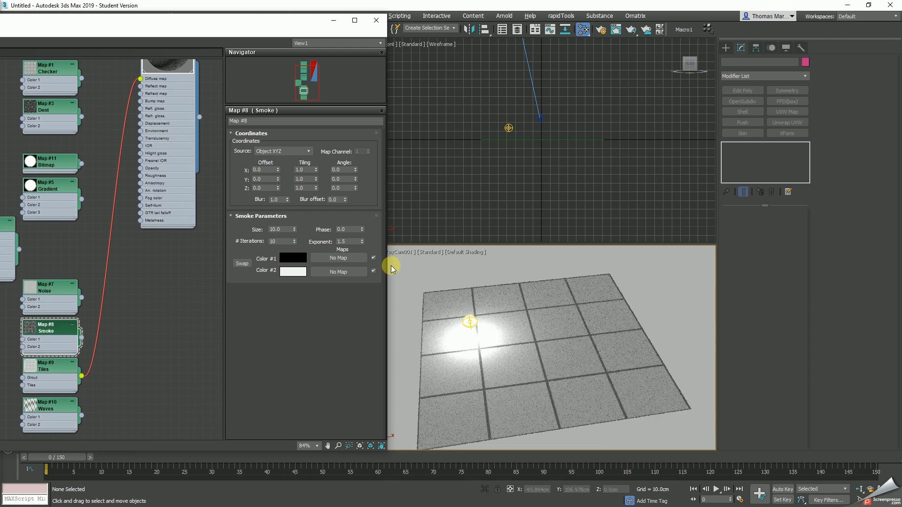
pyautogui.moveTo(573, 371); pyautogui.dragTo(572, 357, button='middle')
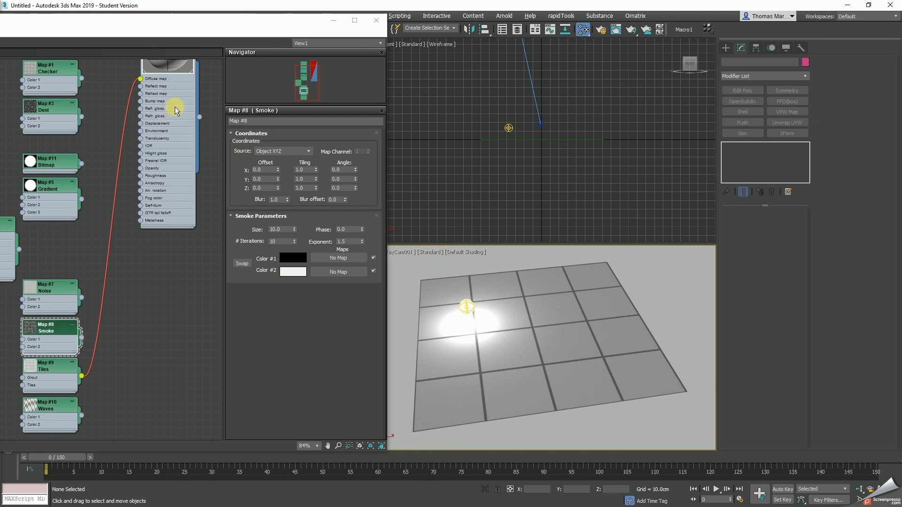
# Open the Tiles map's parameters, try Running Bond and other pattern presets, and set the preset type to Custom Tiles.
pyautogui.doubleClick(54, 366)
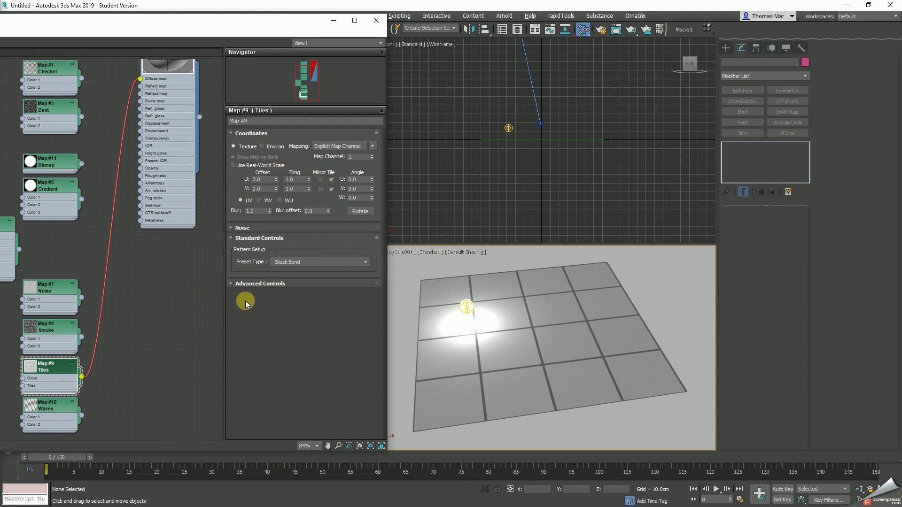
pyautogui.click(305, 262)
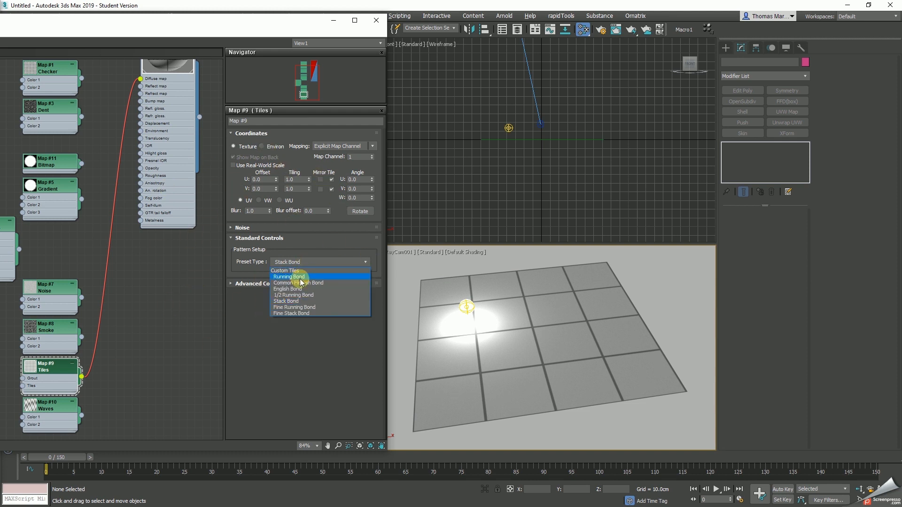
pyautogui.click(303, 276)
pyautogui.scroll(-3, 311, 263)
pyautogui.scroll(6, 310, 262)
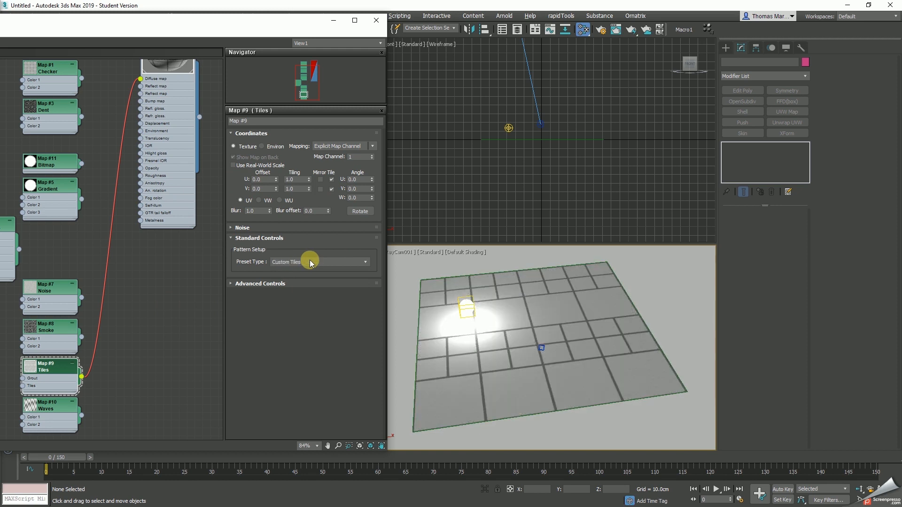
# In the Tiles map's advanced controls, colour the tiles yellow and the grout near-white with RGB 229.
pyautogui.click(261, 284)
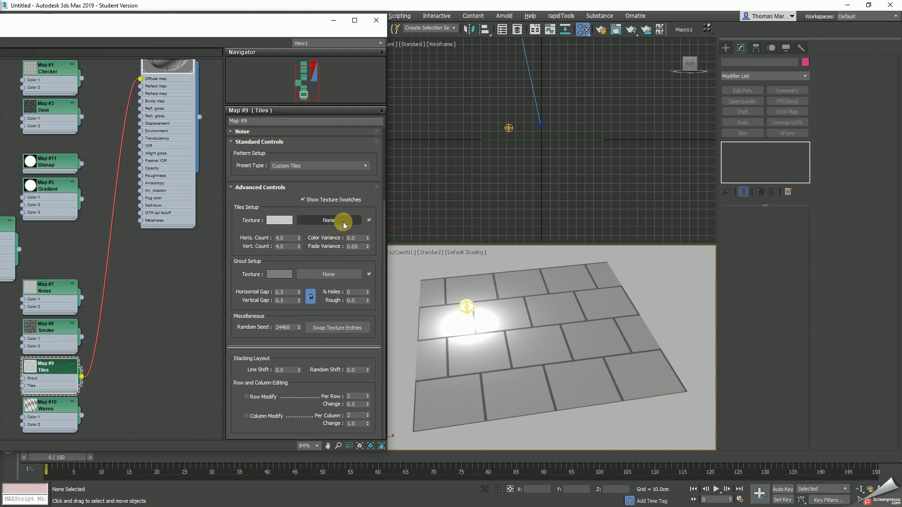
pyautogui.click(282, 222)
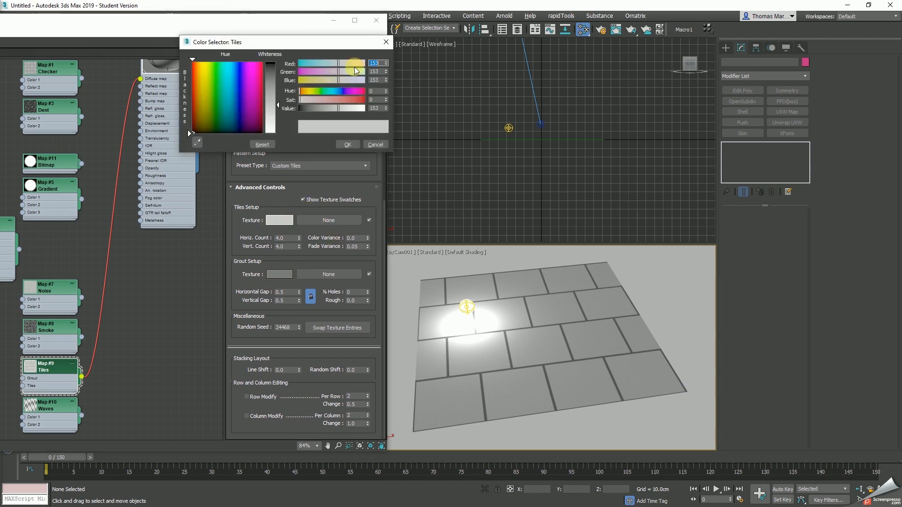
pyautogui.moveTo(306, 81); pyautogui.dragTo(299, 81)
pyautogui.click(348, 144)
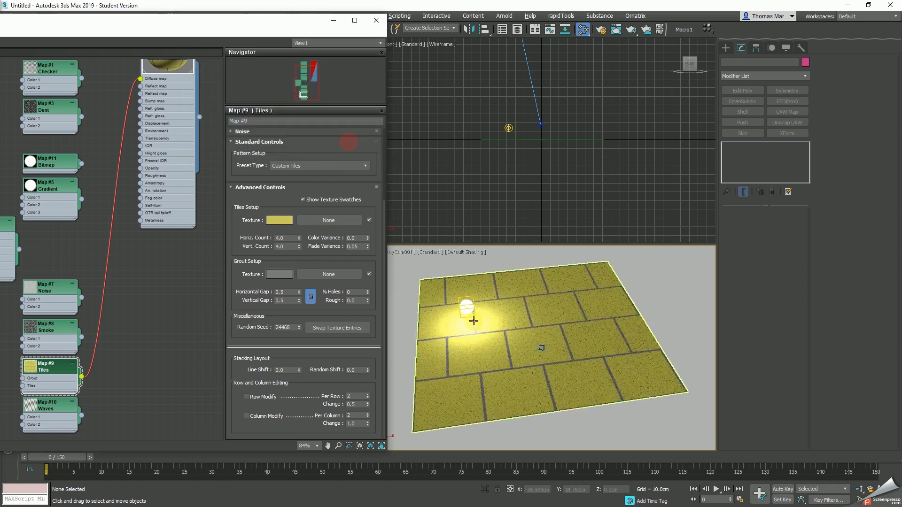
pyautogui.click(280, 274)
pyautogui.moveTo(328, 112); pyautogui.dragTo(338, 147)
pyautogui.click(348, 144)
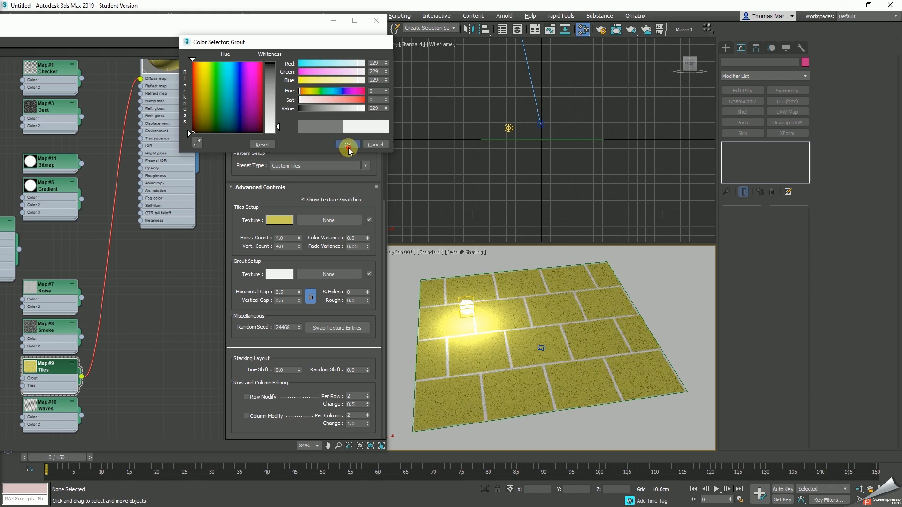
# Set the grout's linked horizontal and vertical gaps to 0.2.
pyautogui.click(285, 292)
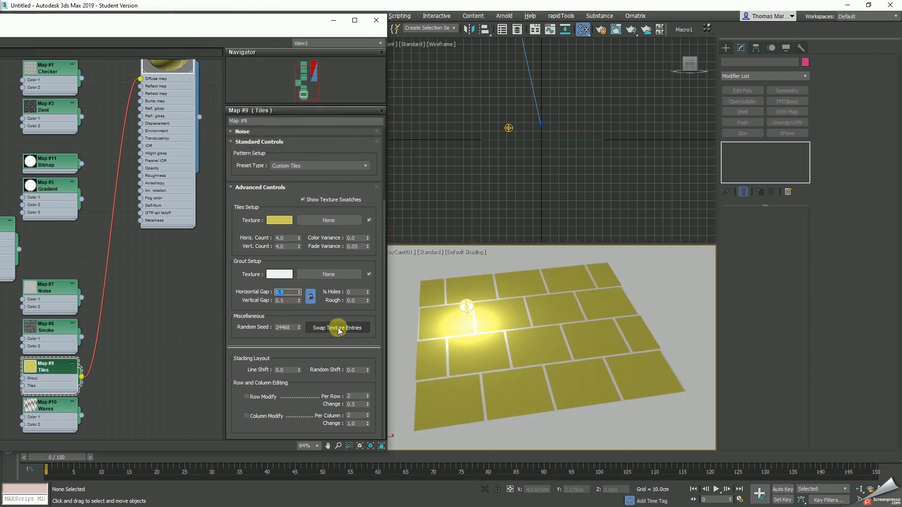
pyautogui.write('.1')
pyautogui.press('Return')
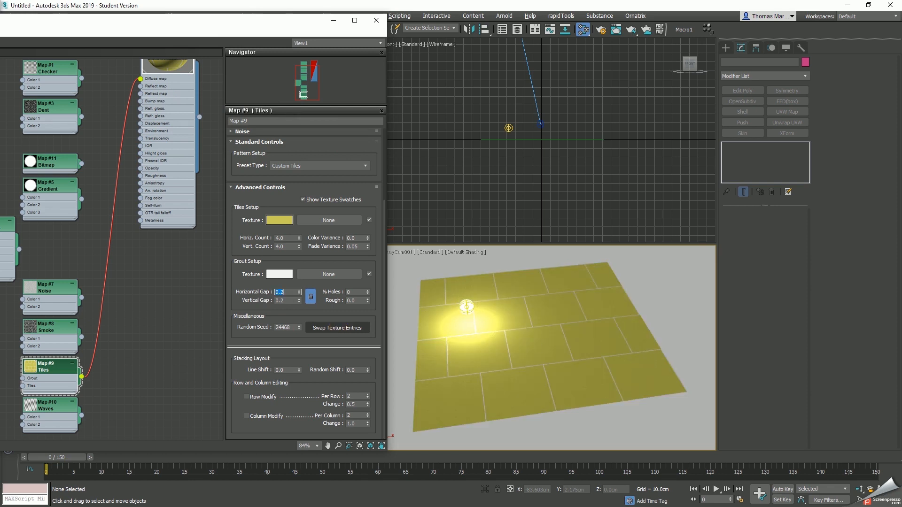
# Set the tiles' horizontal and vertical counts to 10 and their color variance to 0.2.
pyautogui.click(286, 238)
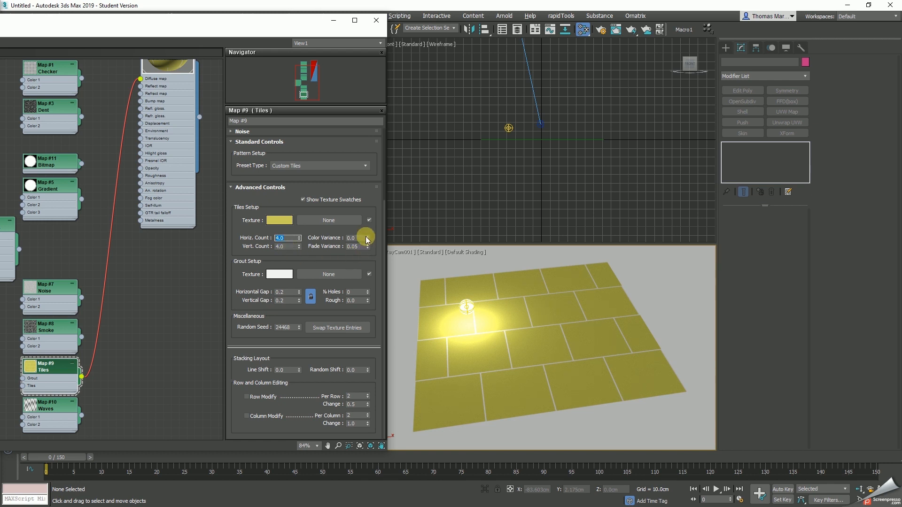
pyautogui.write('10')
pyautogui.press('Return')
pyautogui.click(286, 247)
pyautogui.write('10')
pyautogui.press('Return')
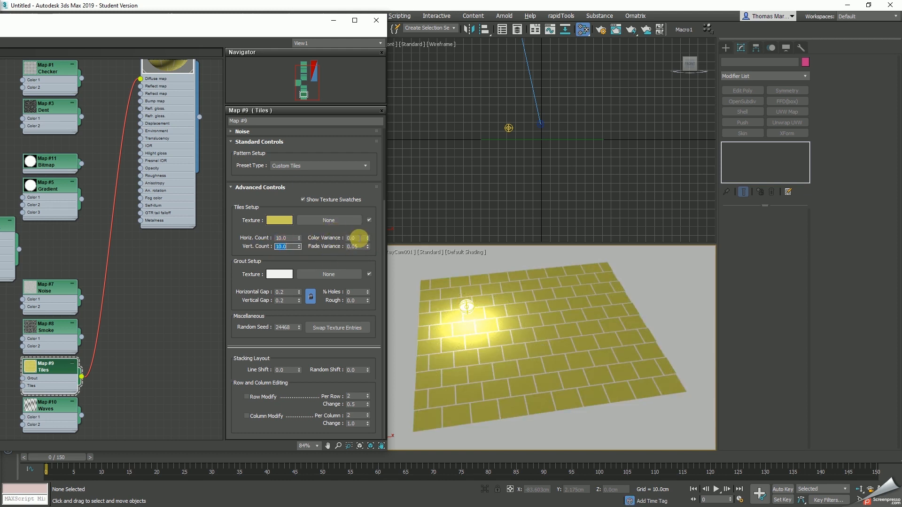
pyautogui.click(368, 238)
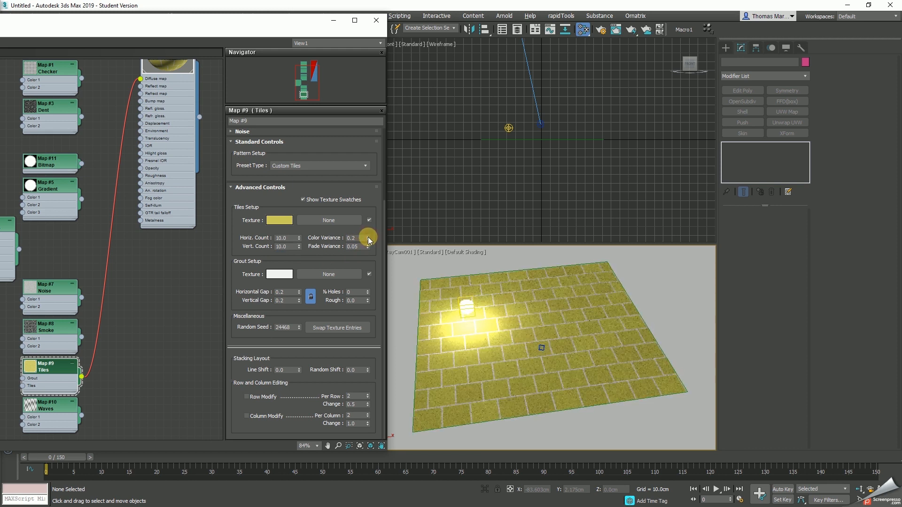
# Set the Tiles map's color variance to 0.4 and maximize the camera viewport to inspect the plane.
pyautogui.click(369, 238)
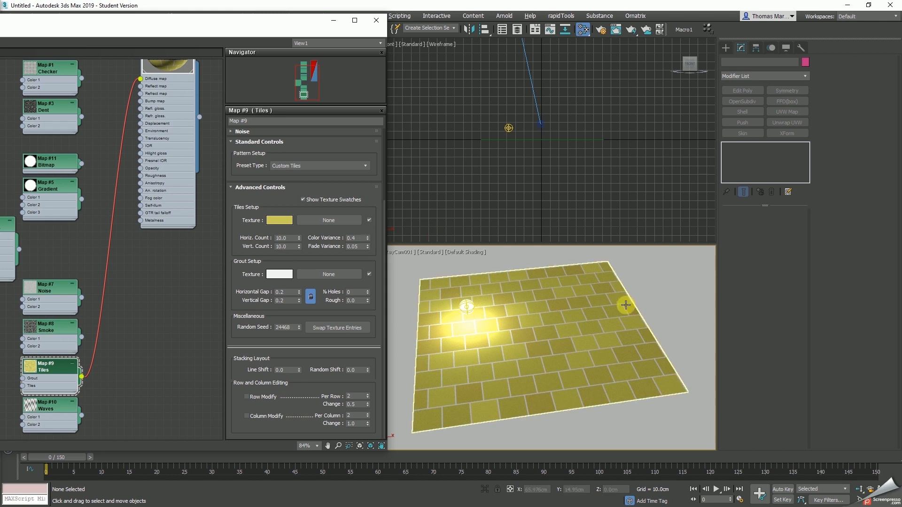
pyautogui.hotkey('alt', 'w')
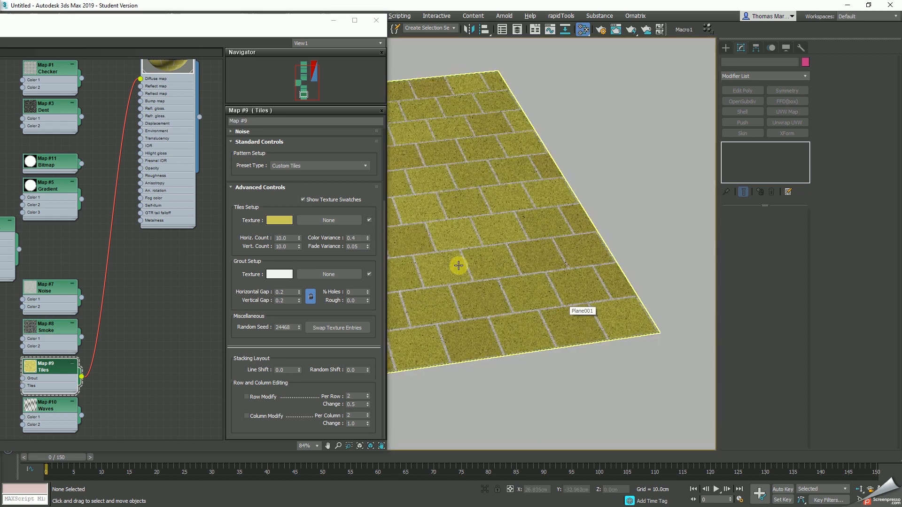
pyautogui.scroll(2, 524, 266)
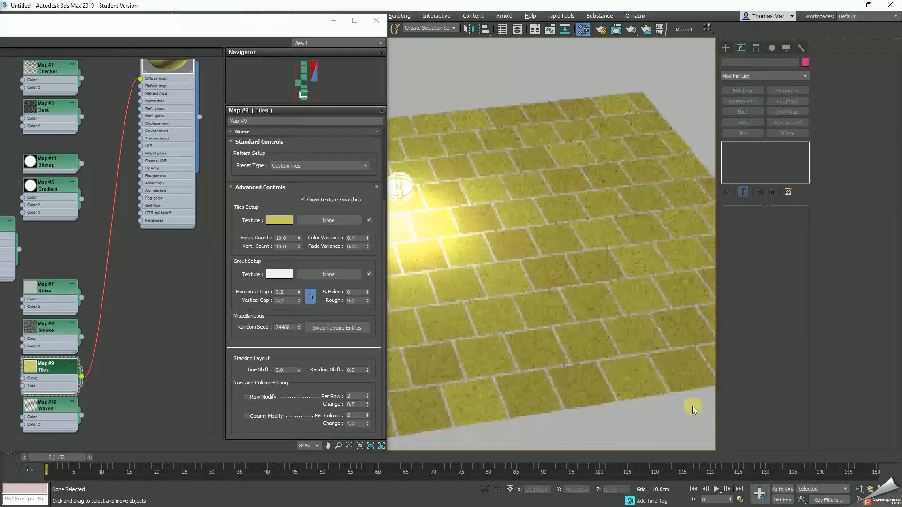
pyautogui.click(860, 489)
pyautogui.moveTo(594, 328); pyautogui.dragTo(594, 338)
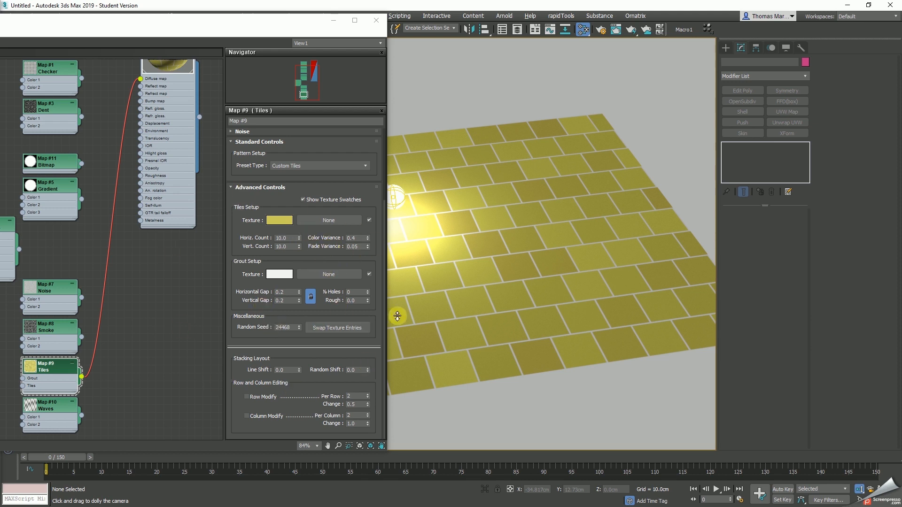
# Try a holes percentage of 3 in the grout setup, reset it to 0, and show the Tiles map's coordinates.
pyautogui.click(368, 290)
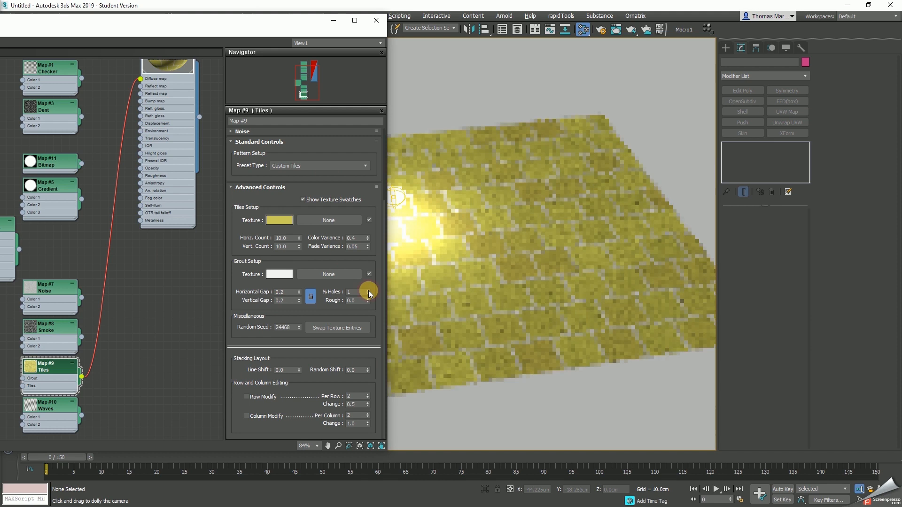
pyautogui.click(368, 291)
pyautogui.click(367, 290)
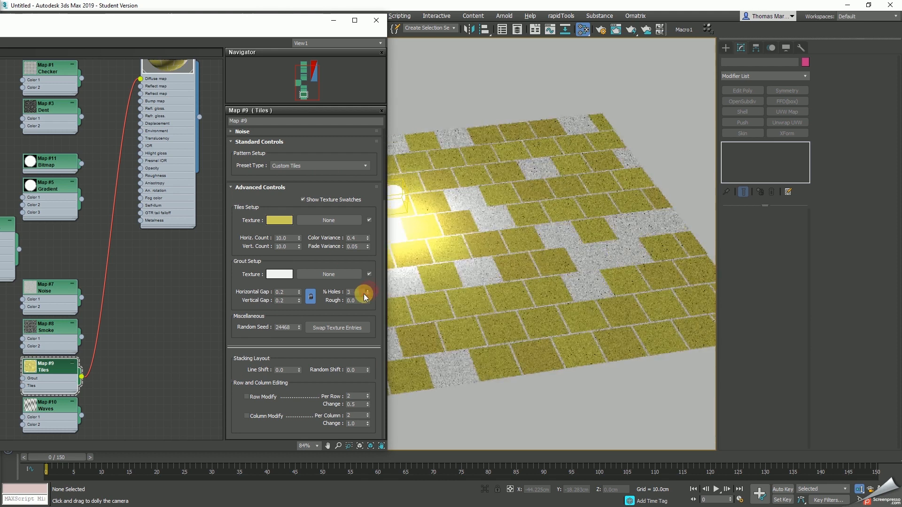
pyautogui.rightClick(369, 294)
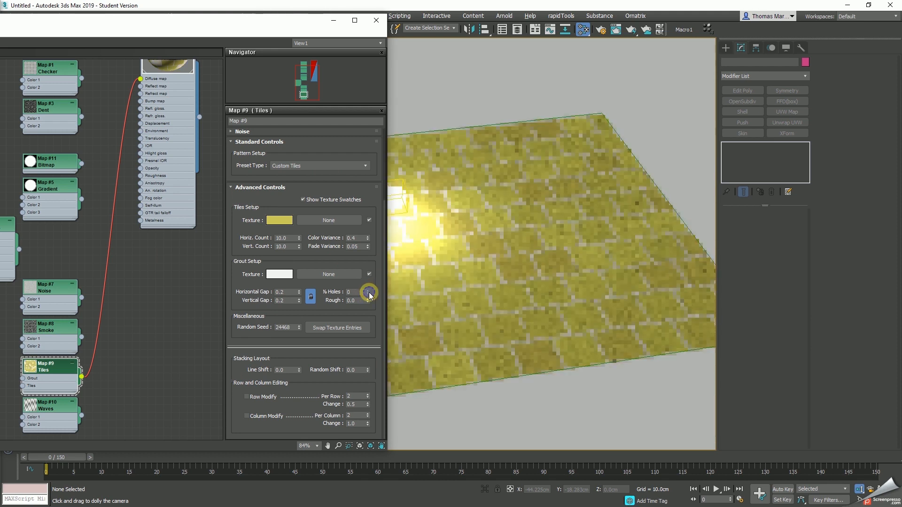
pyautogui.moveTo(469, 278)
pyautogui.mouseDown(button='middle')
pyautogui.moveTo(517, 273)
pyautogui.moveTo(478, 271)
pyautogui.mouseUp(button='middle')
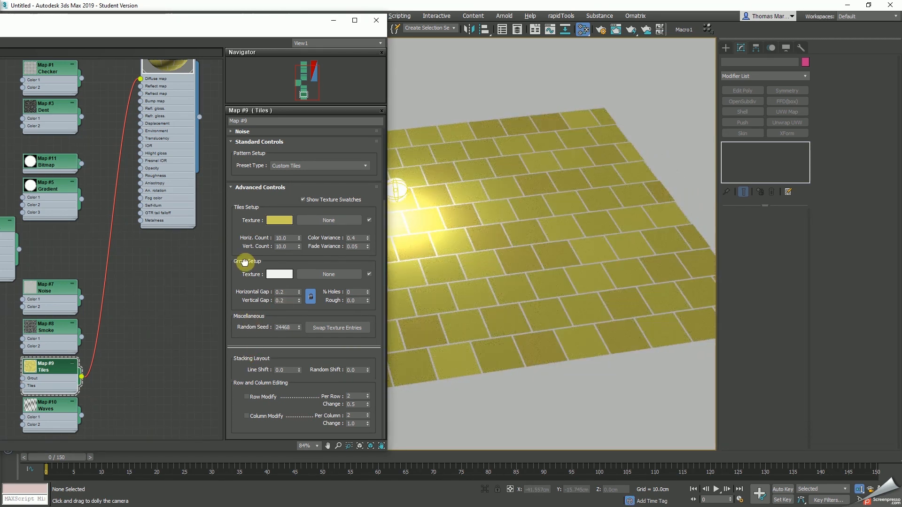
pyautogui.moveTo(245, 262); pyautogui.dragTo(247, 374)
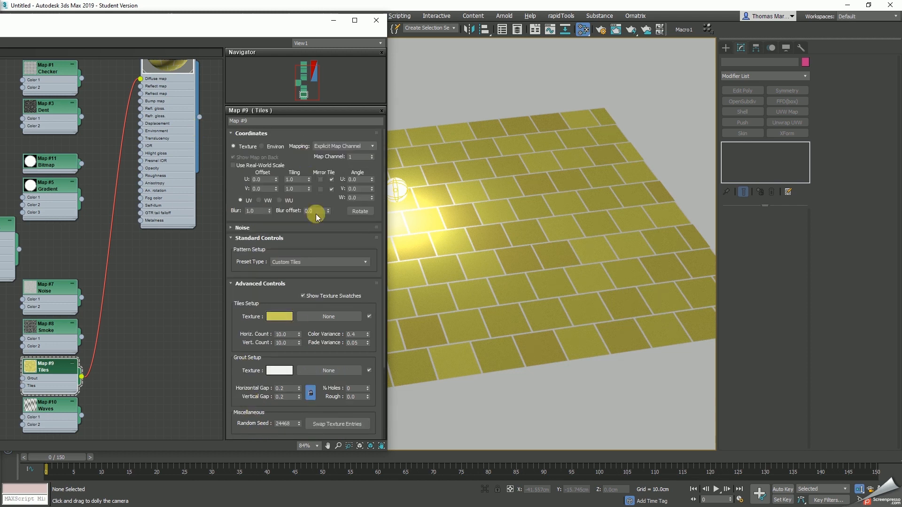
pyautogui.click(543, 250)
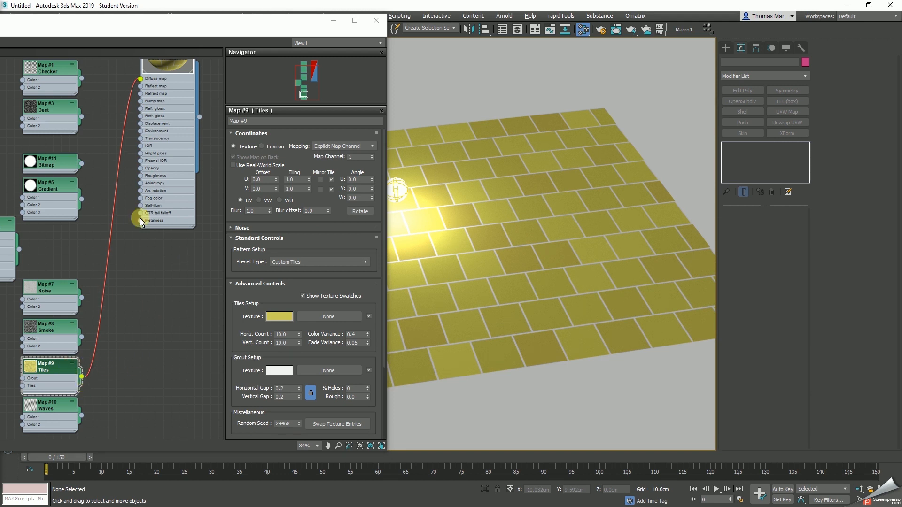
# Connect the Waves map to the material's Diffuse map slot and open the Waves parameters.
pyautogui.moveTo(171, 296); pyautogui.dragTo(179, 271, button='middle')
pyautogui.moveTo(166, 224); pyautogui.dragTo(142, 308, button='middle')
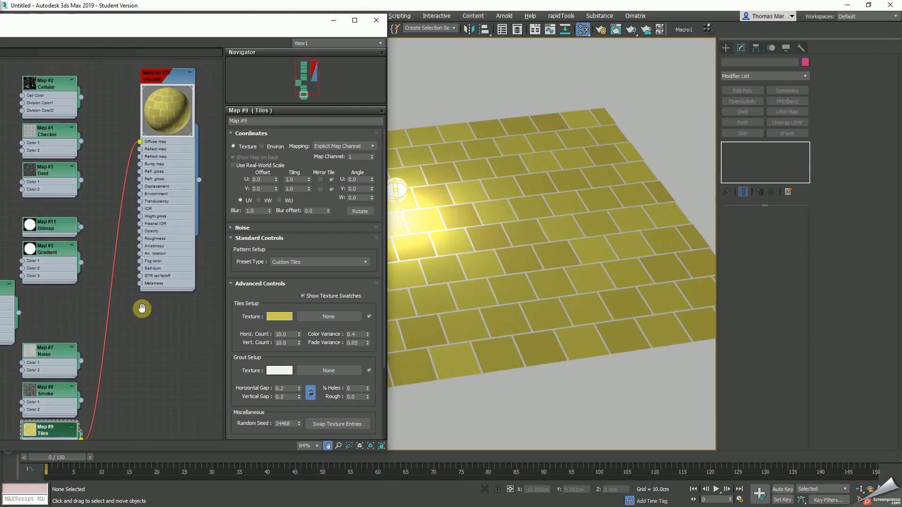
pyautogui.scroll(-2, 118, 324)
pyautogui.moveTo(180, 246); pyautogui.dragTo(139, 348, button='middle')
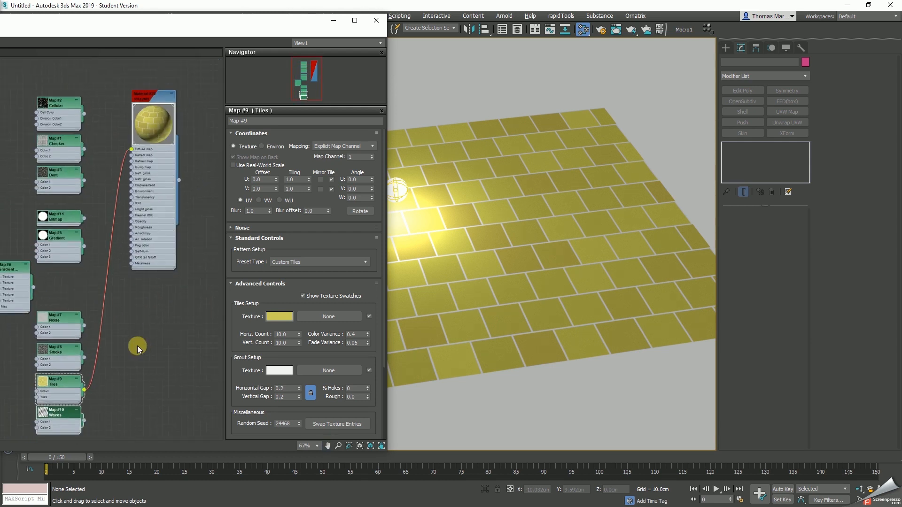
pyautogui.moveTo(84, 420); pyautogui.dragTo(131, 150)
pyautogui.click(131, 150)
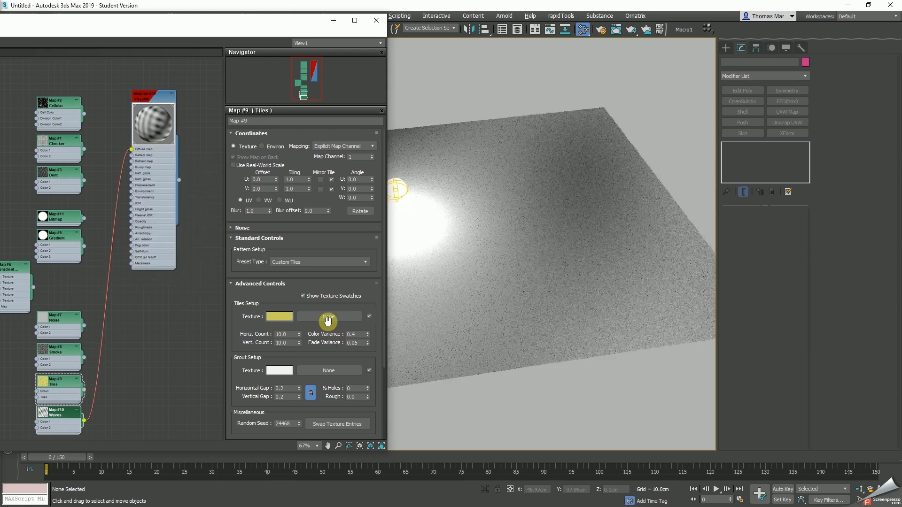
pyautogui.doubleClick(64, 414)
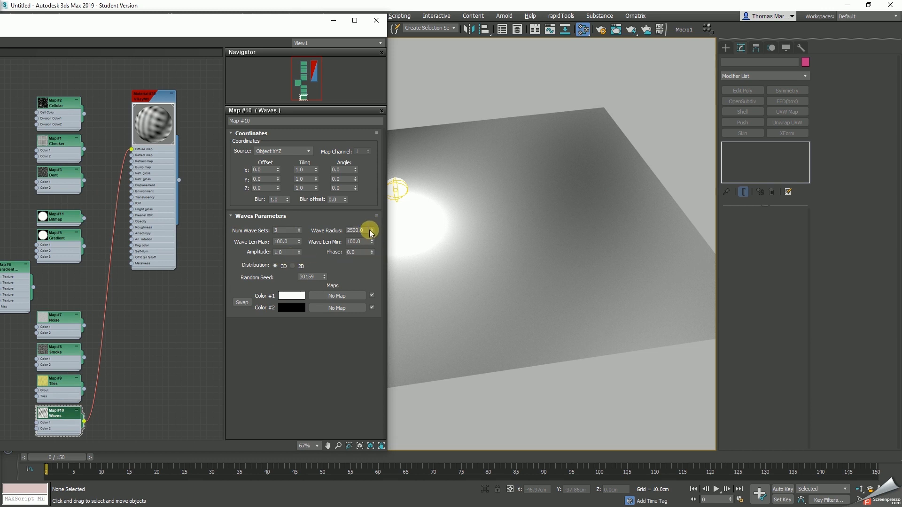
# Set the Waves map to 5 wave sets, wave radius 100, maximum wave length 34.8 and minimum wave length 10.
pyautogui.click(299, 229)
pyautogui.click(300, 229)
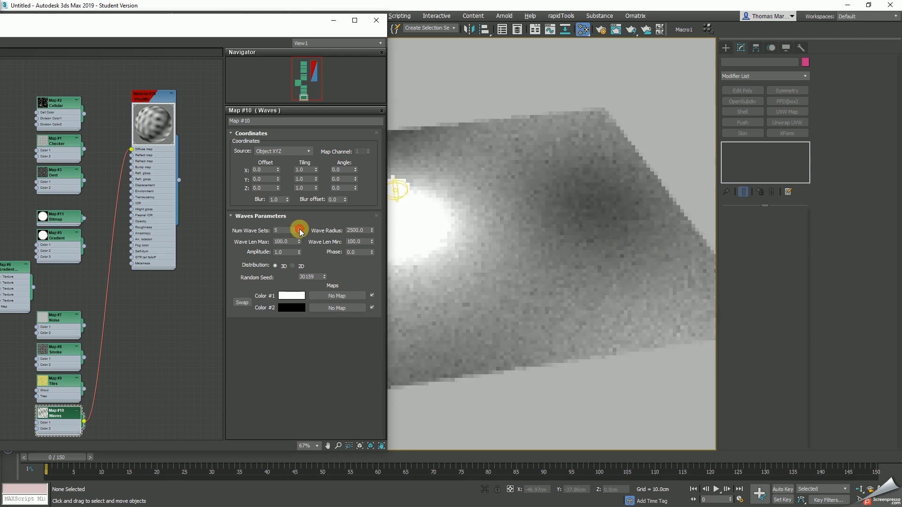
pyautogui.moveTo(299, 244); pyautogui.dragTo(289, 50)
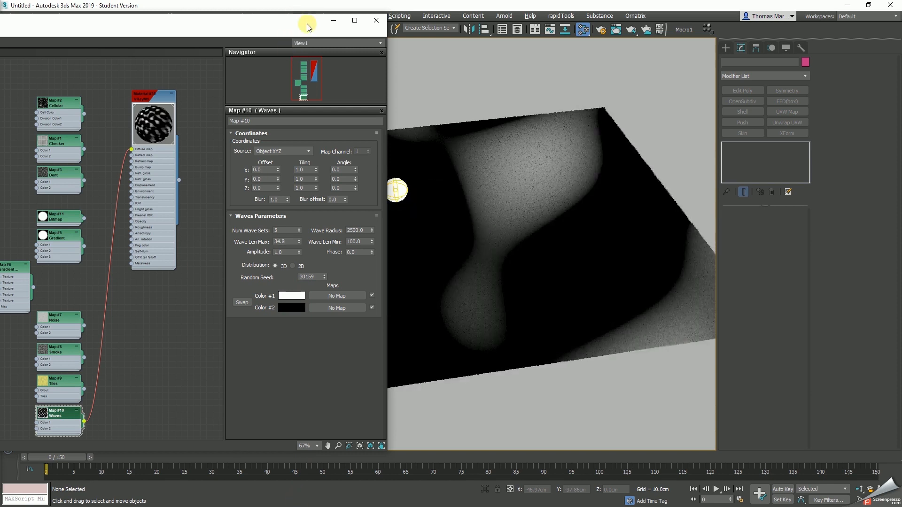
pyautogui.moveTo(371, 232)
pyautogui.mouseDown()
pyautogui.moveTo(366, 437)
pyautogui.moveTo(358, 241)
pyautogui.mouseUp()
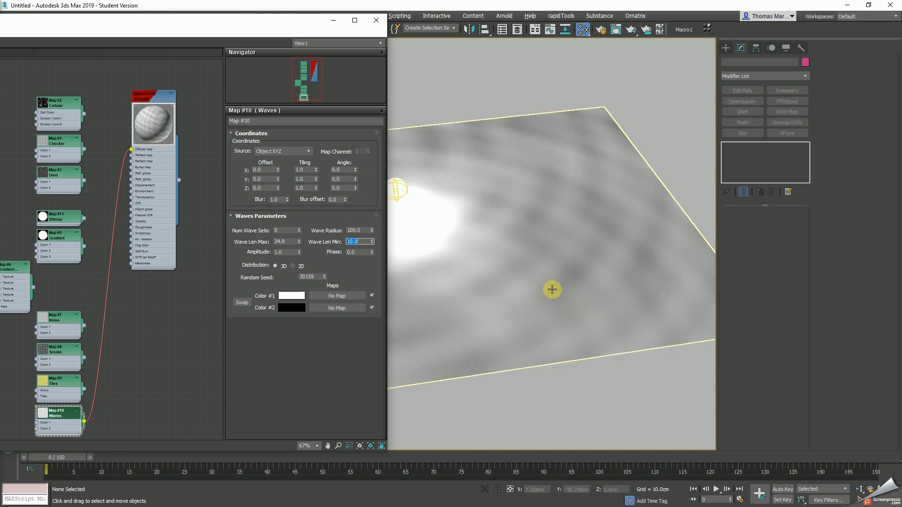
# Set the Waves map's amplitude to 2.0, number of wave sets to 9 and phase to 14.5.
pyautogui.moveTo(373, 251); pyautogui.dragTo(373, 253)
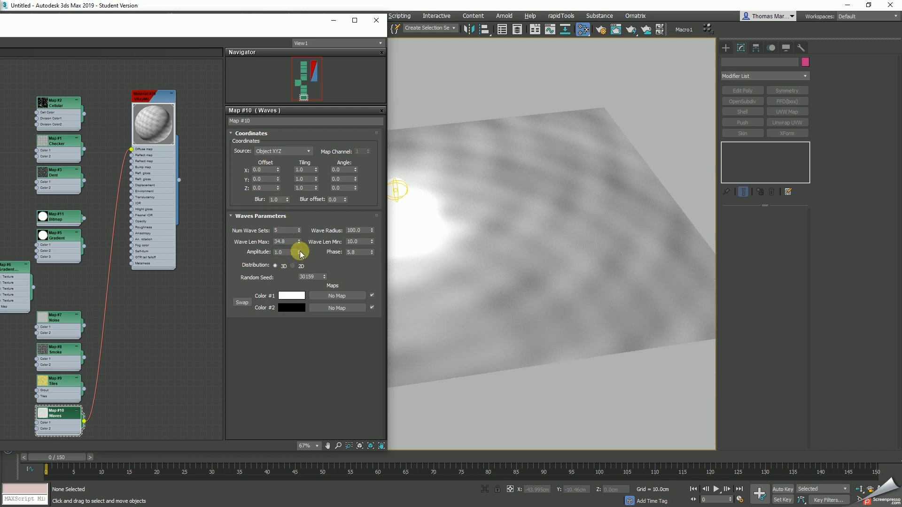
pyautogui.moveTo(301, 253); pyautogui.dragTo(325, 261)
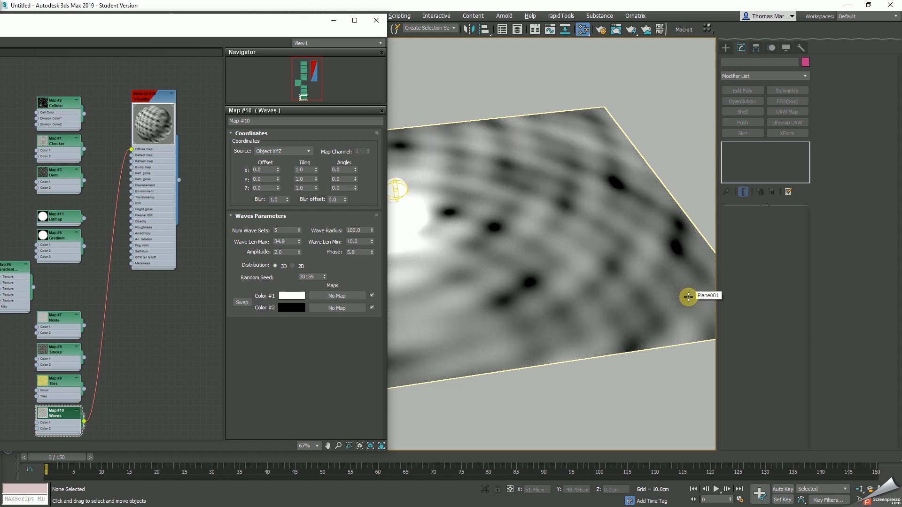
pyautogui.click(300, 229)
pyautogui.click(300, 229)
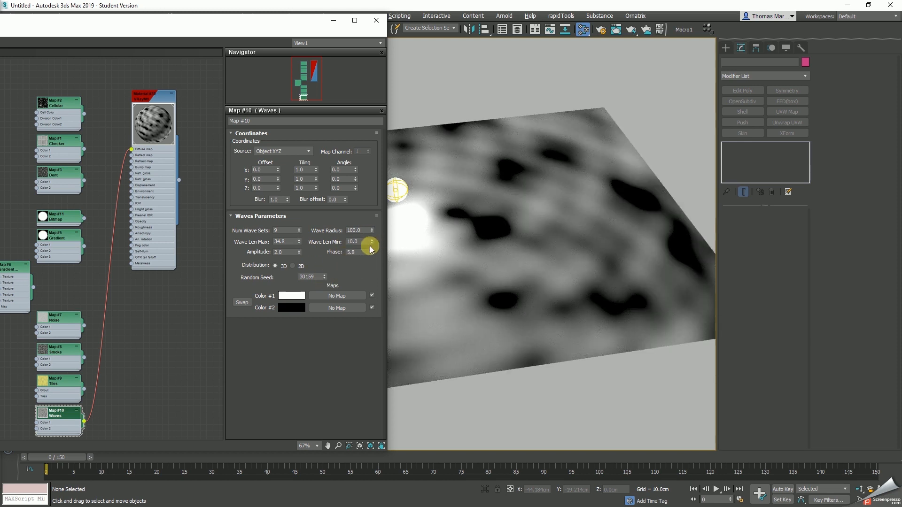
pyautogui.moveTo(373, 253); pyautogui.dragTo(373, 252)
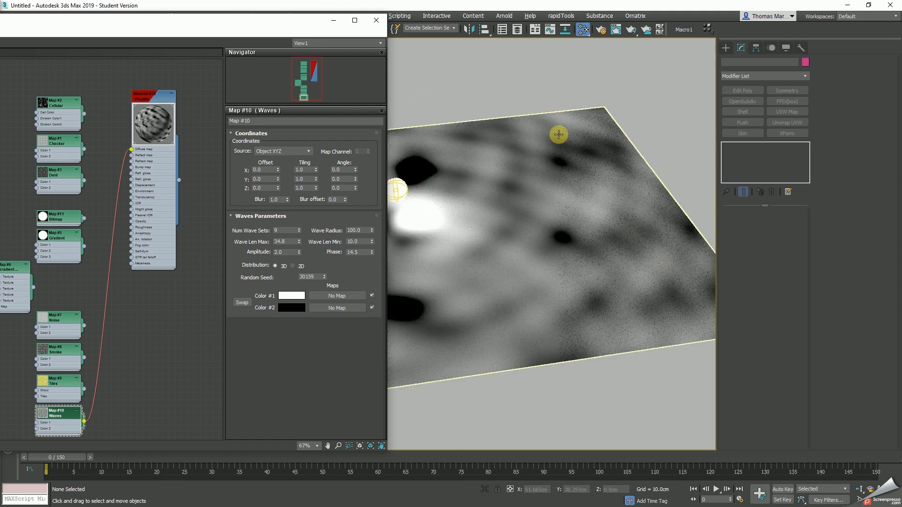
# Delete the Waves map node from the material graph.
pyautogui.moveTo(94, 364); pyautogui.dragTo(118, 369, button='middle')
pyautogui.moveTo(122, 319); pyautogui.dragTo(126, 279, button='middle')
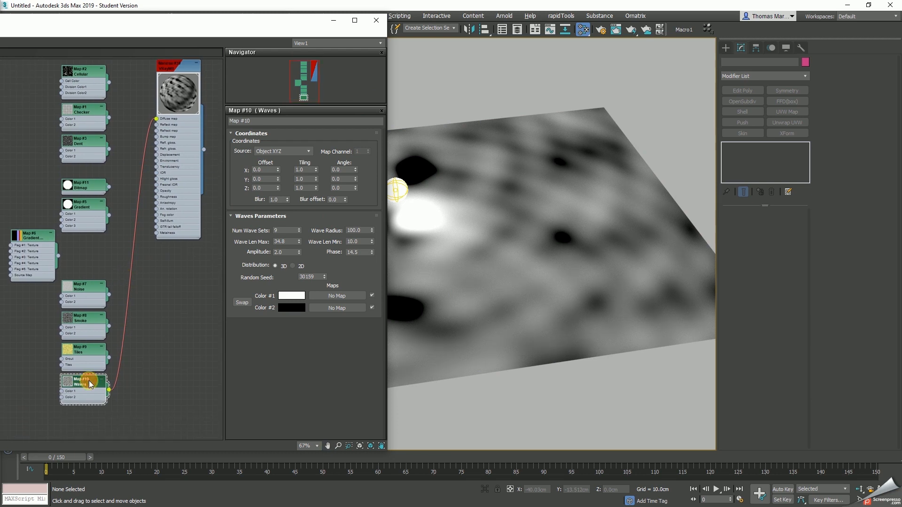
pyautogui.press('Delete')
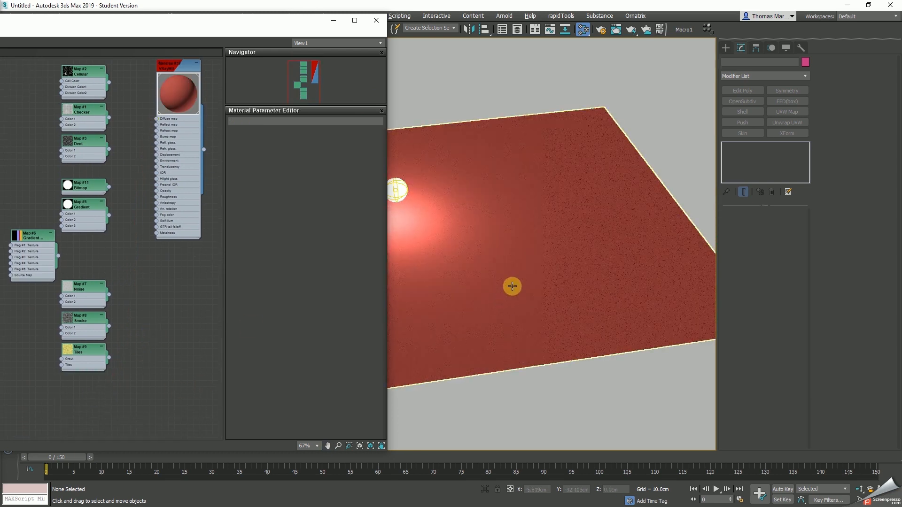
# Move the material editor out of the way and dolly the camera closer to the ground plane.
pyautogui.moveTo(482, 258); pyautogui.dragTo(465, 228, button='middle')
pyautogui.moveTo(266, 20); pyautogui.dragTo(0, 21)
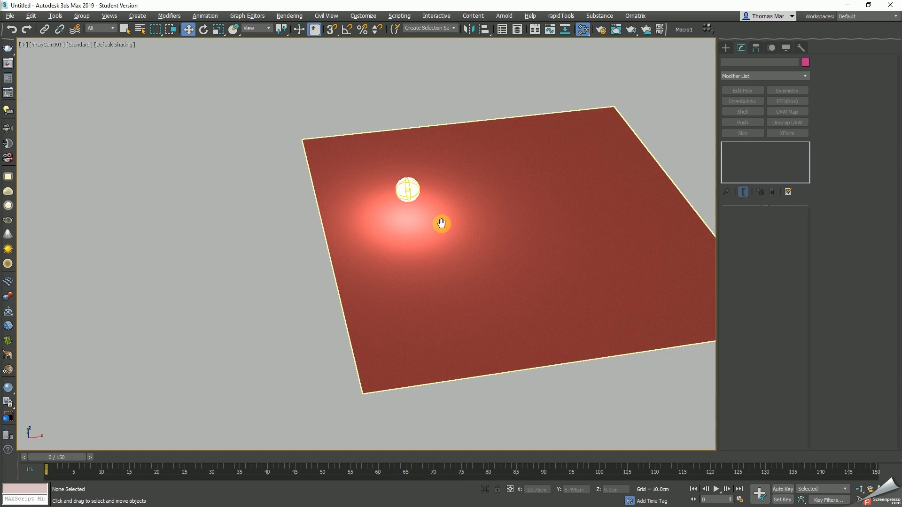
pyautogui.moveTo(443, 224); pyautogui.dragTo(383, 243, button='middle')
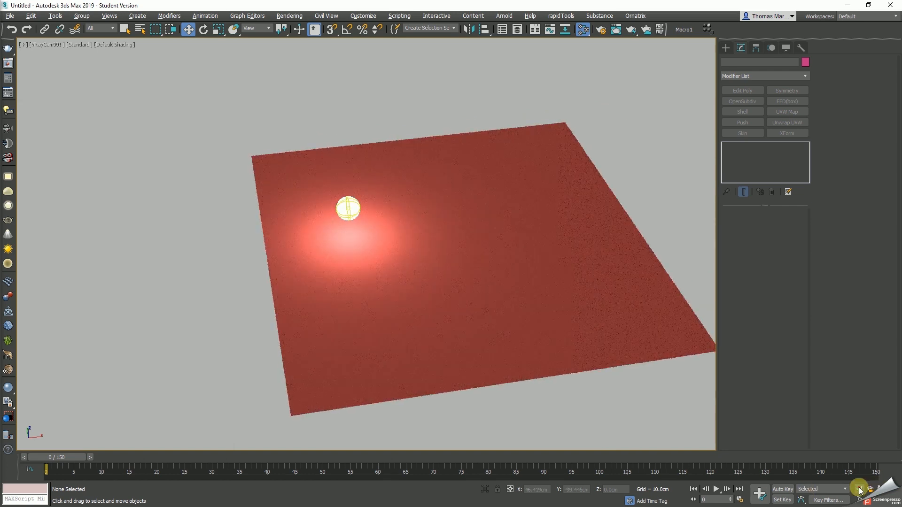
pyautogui.click(859, 490)
pyautogui.moveTo(401, 276); pyautogui.dragTo(395, 264)
pyautogui.moveTo(413, 294); pyautogui.dragTo(393, 296)
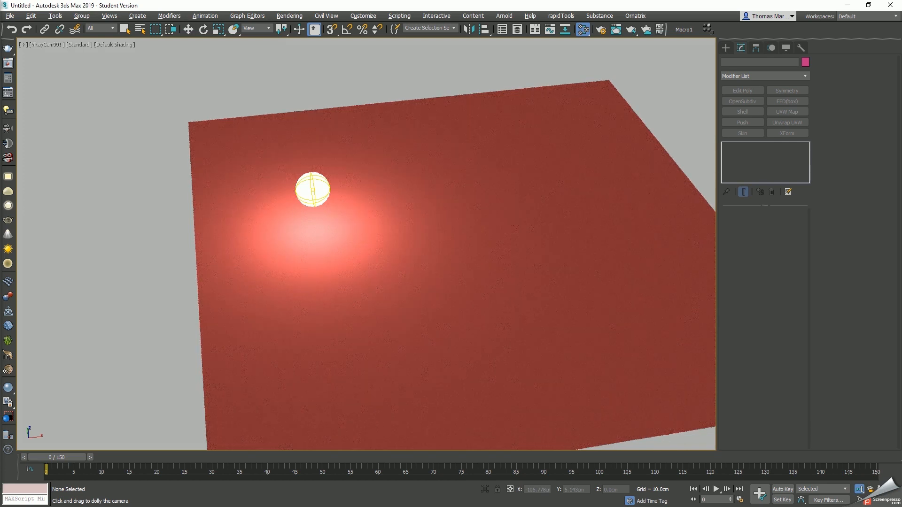
# In the material editor, set the Tiles node apart and delete the Cellular, Checker, Dent, Bitmap, Gradient, Noise and Smoke maps.
pyautogui.press('m')
pyautogui.moveTo(116, 37); pyautogui.dragTo(136, 38)
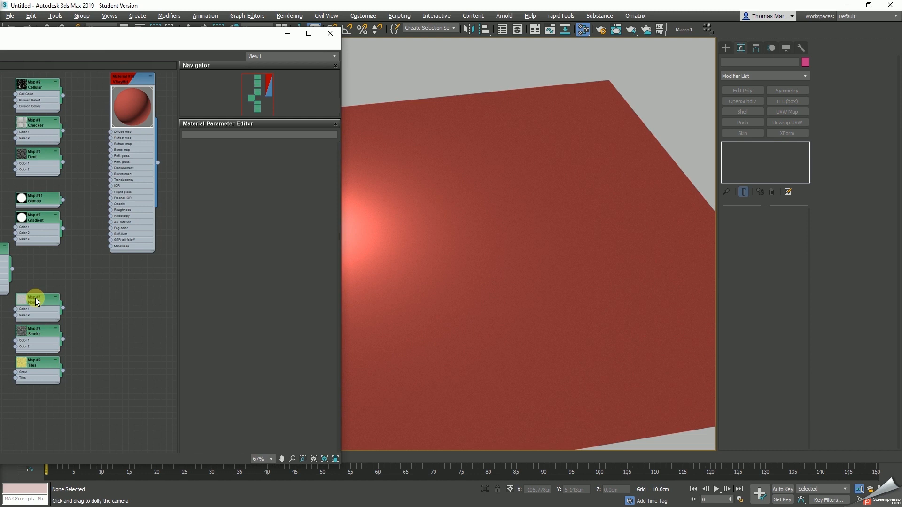
pyautogui.moveTo(32, 366); pyautogui.dragTo(36, 280)
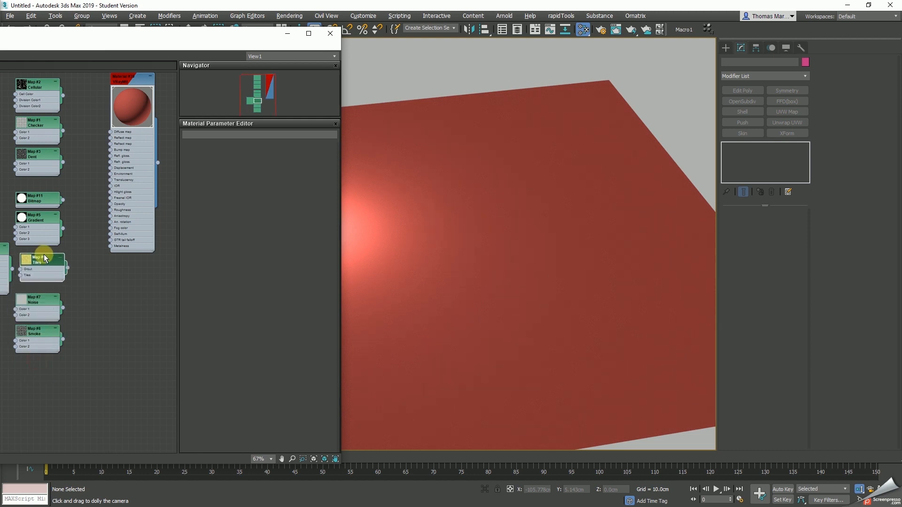
pyautogui.moveTo(87, 268); pyautogui.dragTo(85, 313, button='middle')
pyautogui.scroll(-1, 98, 283)
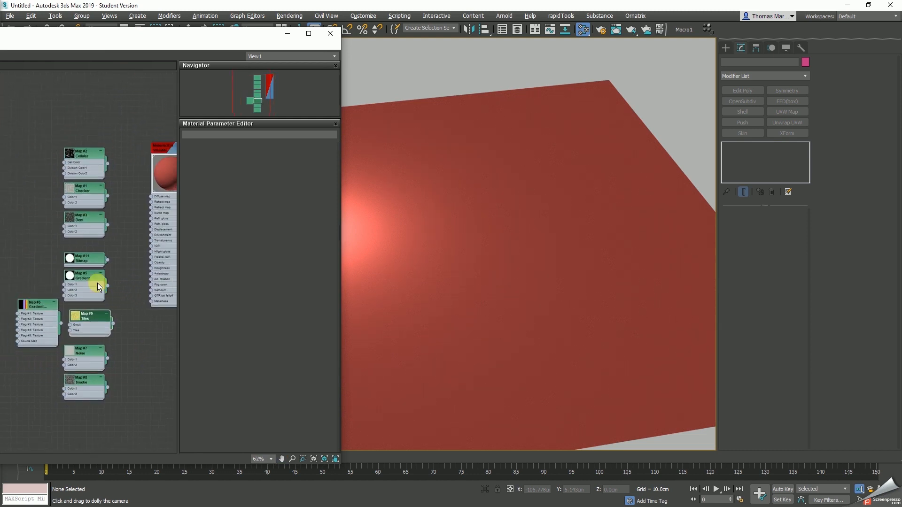
pyautogui.moveTo(116, 131); pyautogui.dragTo(73, 301)
pyautogui.press('Delete')
pyautogui.click(109, 427)
pyautogui.press('Delete')
# Place the Tiles node beside the material, open its parameters, and connect it to the Diffuse map slot.
pyautogui.click(92, 322)
pyautogui.moveTo(122, 219); pyautogui.dragTo(52, 198, button='middle')
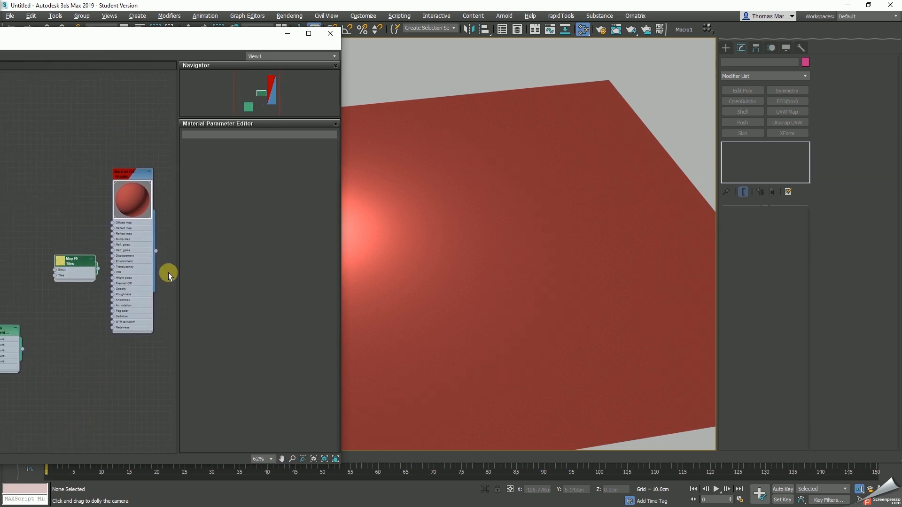
pyautogui.moveTo(226, 38); pyautogui.dragTo(155, 35)
pyautogui.moveTo(16, 207); pyautogui.dragTo(34, 202, button='middle')
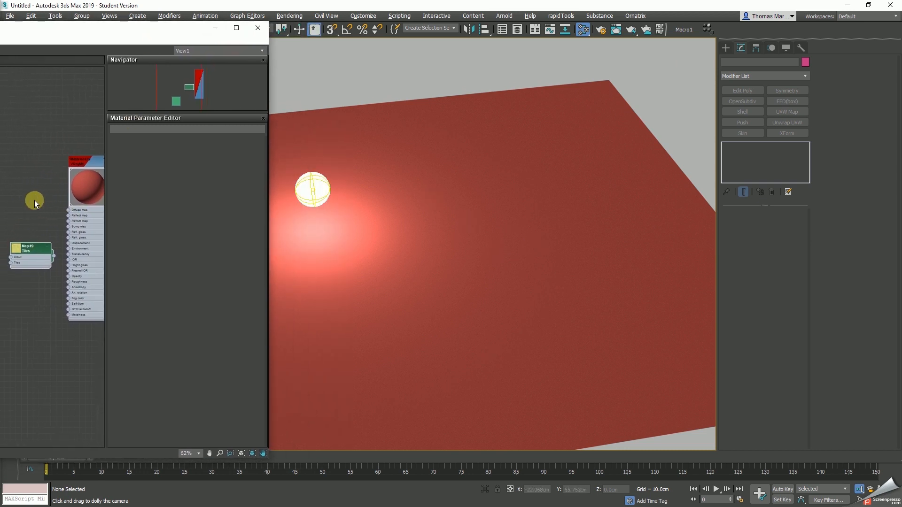
pyautogui.doubleClick(26, 252)
pyautogui.click(161, 325)
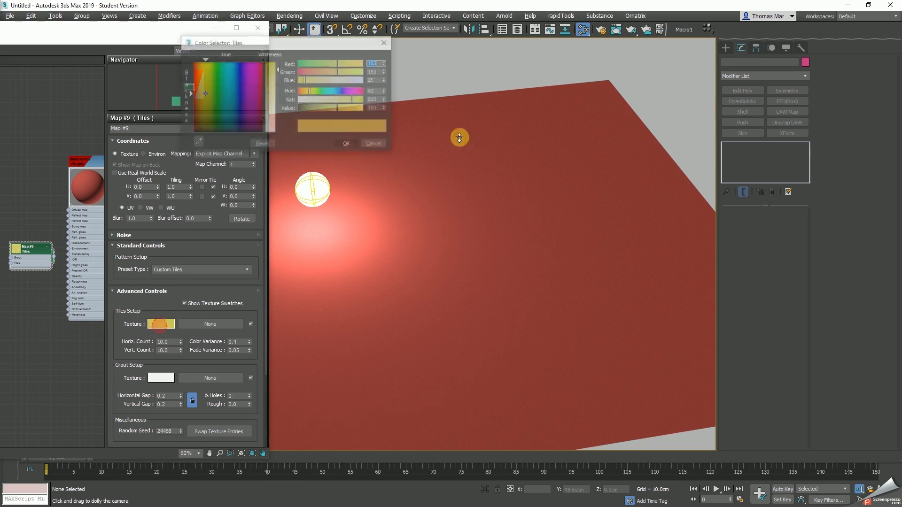
pyautogui.click(375, 145)
pyautogui.moveTo(31, 253); pyautogui.dragTo(68, 210)
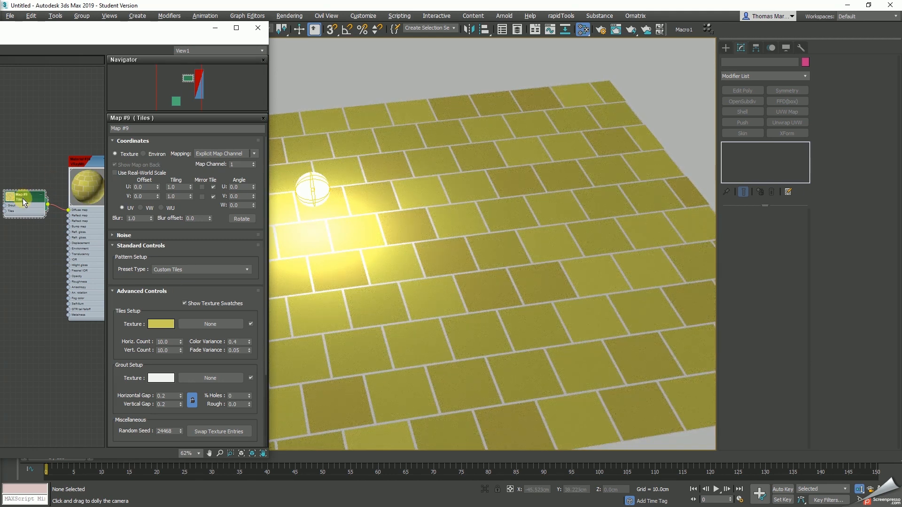
# Duplicate the Tiles map directly below the original and open the copy's parameters.
pyautogui.keyDown('shift'); pyautogui.moveTo(22, 198); pyautogui.dragTo(23, 267); pyautogui.keyUp('shift')
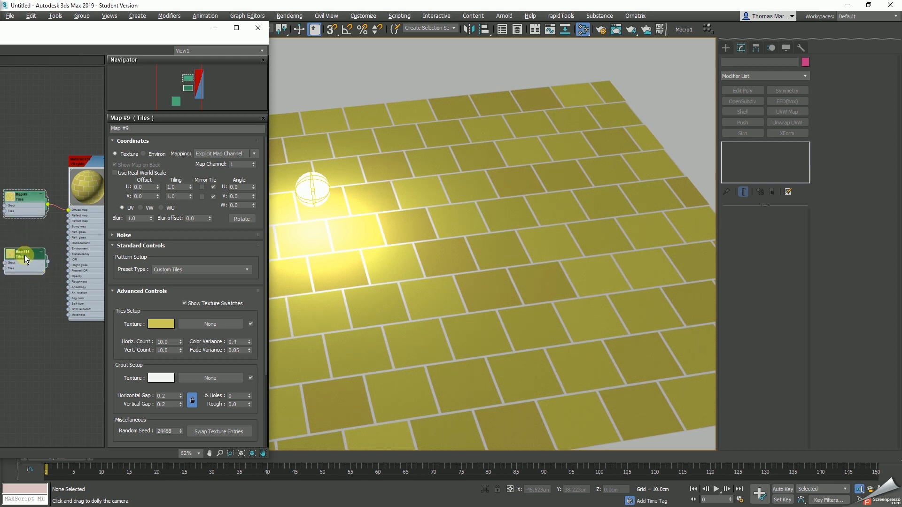
pyautogui.doubleClick(27, 255)
pyautogui.click(164, 327)
pyautogui.click(40, 263)
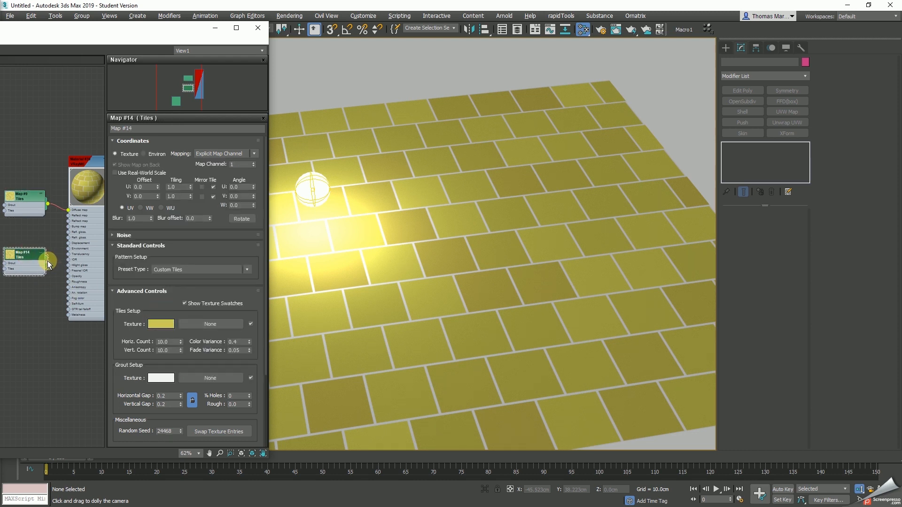
# Connect the duplicate Tiles map to the material's Bump map slot and view the plane from a lower, closer camera angle.
pyautogui.click(69, 227)
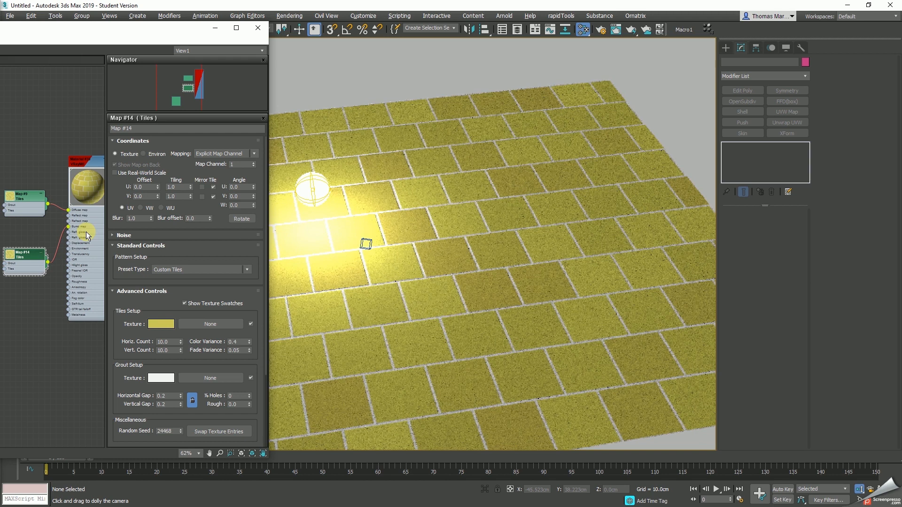
pyautogui.click(410, 273)
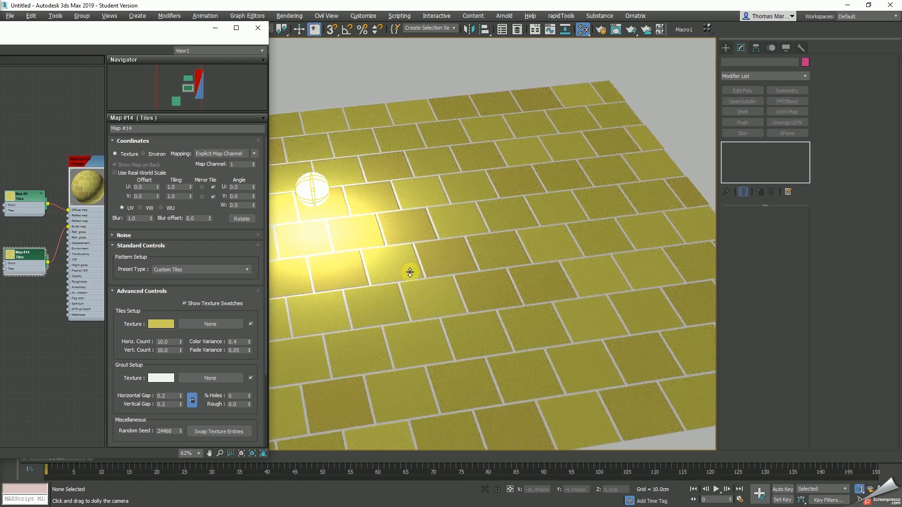
pyautogui.moveTo(360, 239); pyautogui.dragTo(362, 209)
pyautogui.moveTo(399, 239); pyautogui.dragTo(490, 286, button='middle')
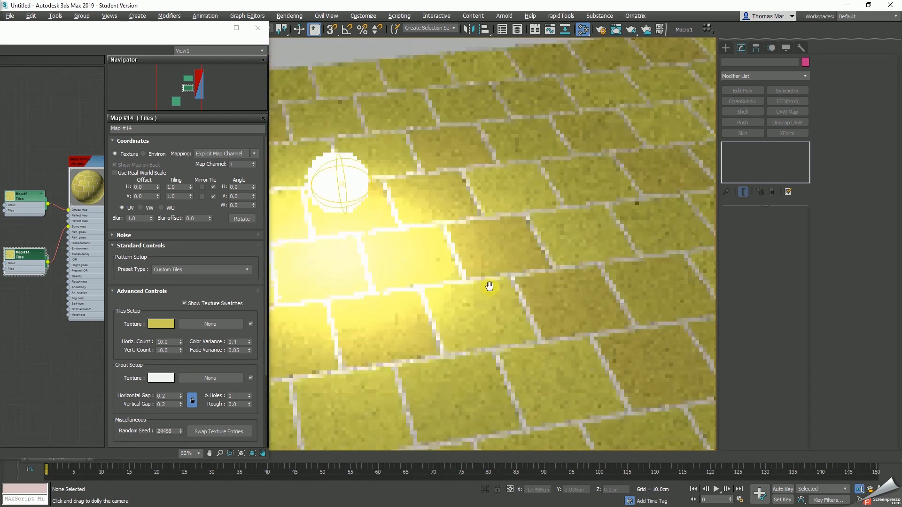
pyautogui.click(881, 500)
pyautogui.moveTo(507, 327); pyautogui.dragTo(473, 237)
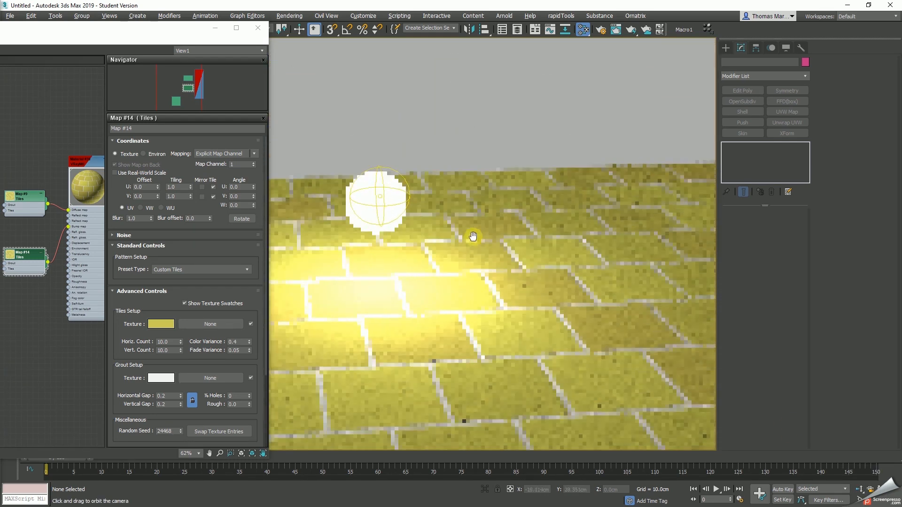
pyautogui.moveTo(473, 237); pyautogui.dragTo(562, 255, button='middle')
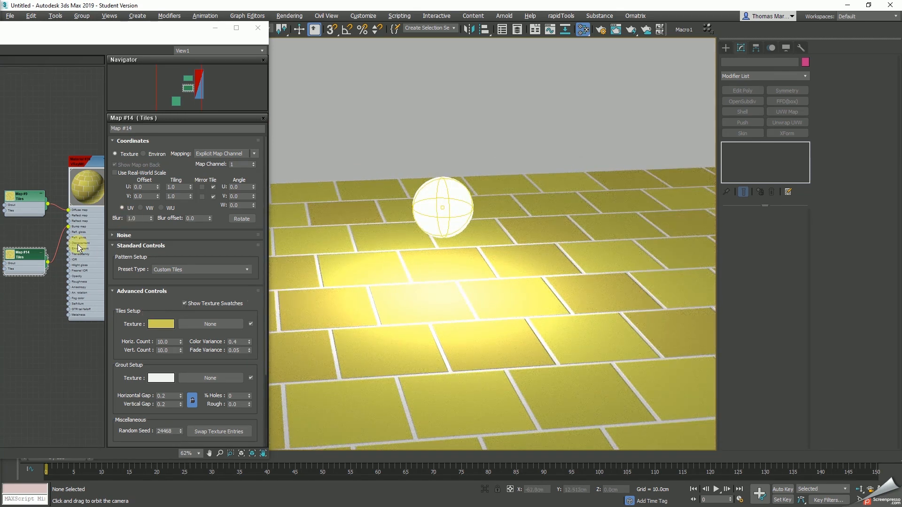
# Set the tile texture color of the duplicate Tiles map to black.
pyautogui.click(160, 324)
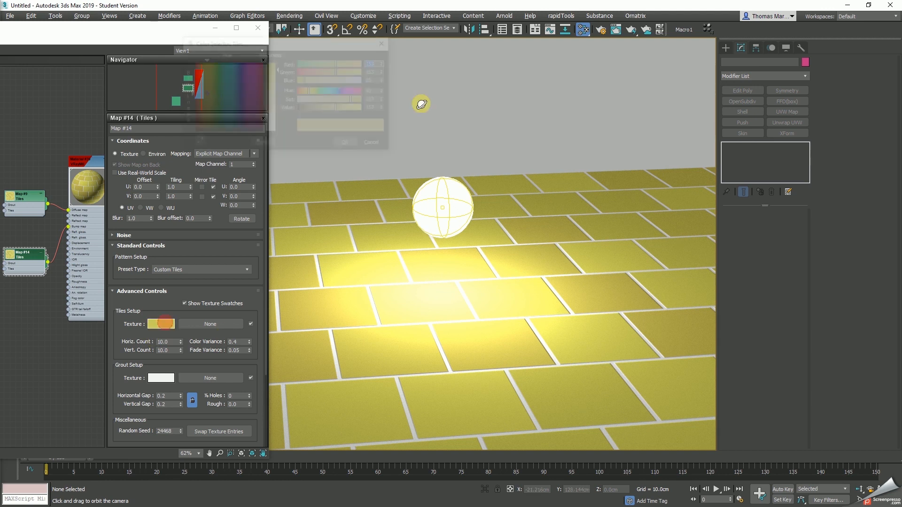
pyautogui.moveTo(328, 109); pyautogui.dragTo(300, 108)
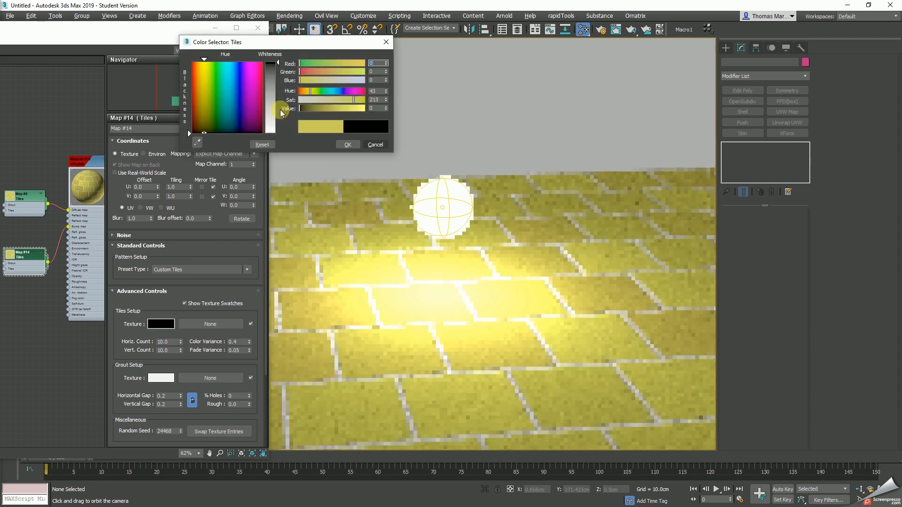
pyautogui.click(348, 145)
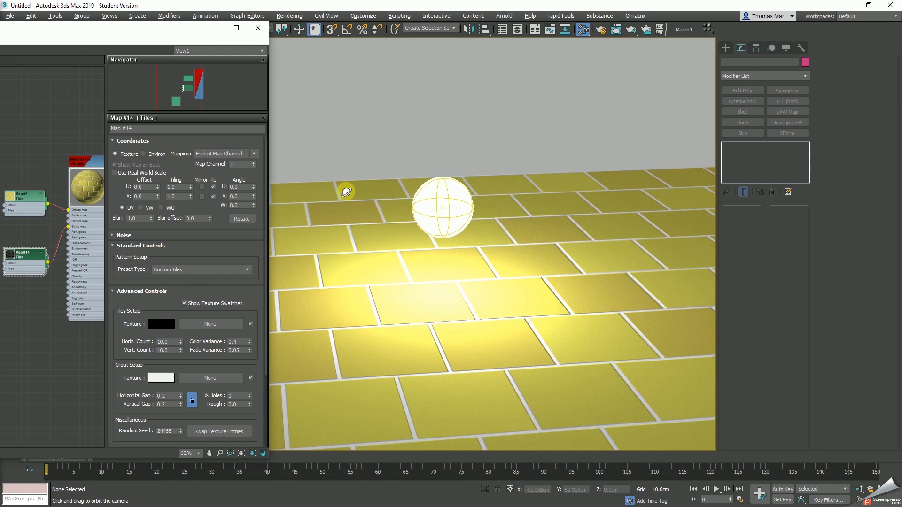
# Select the sphere light, switch it off and on again, and move it across the plane to check the bump shading.
pyautogui.rightClick(422, 167)
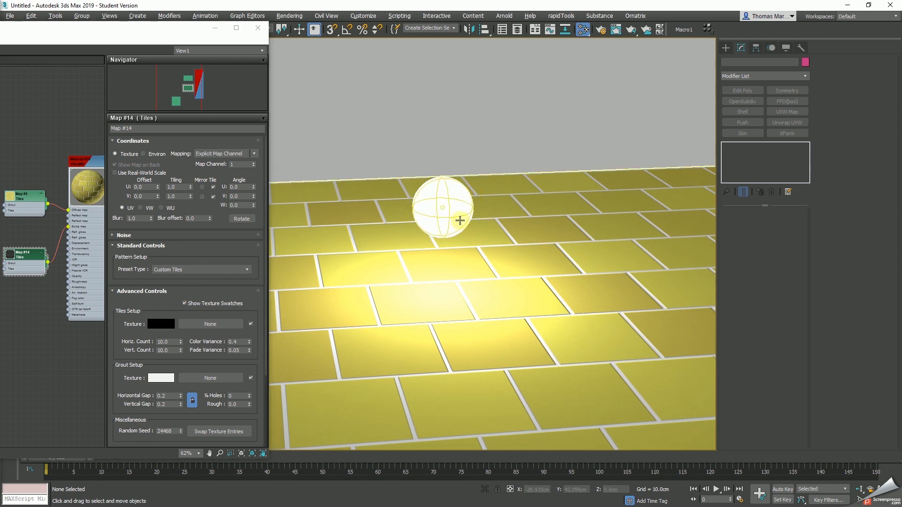
pyautogui.click(438, 203)
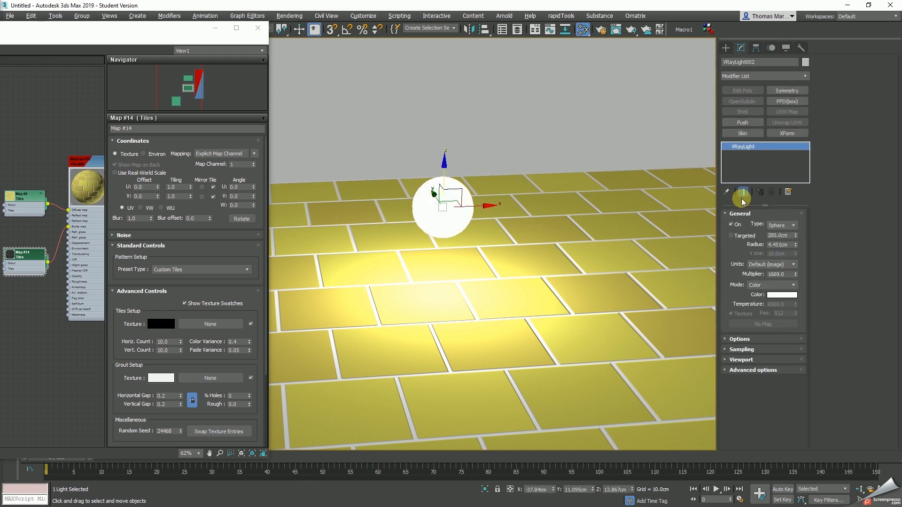
pyautogui.click(732, 225)
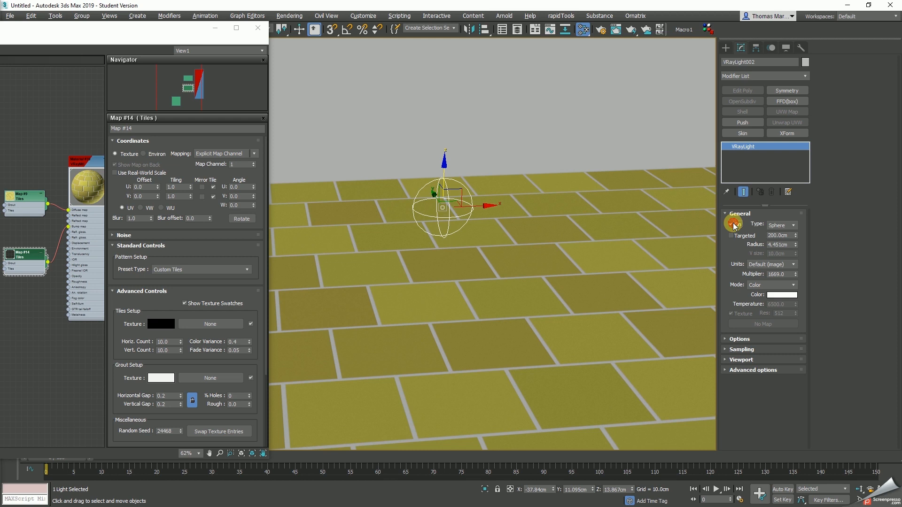
pyautogui.click(733, 224)
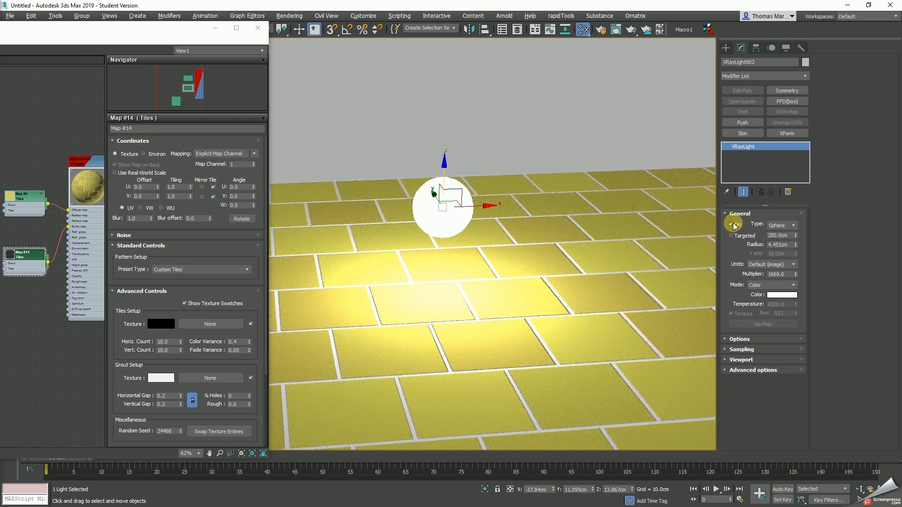
pyautogui.moveTo(454, 201); pyautogui.dragTo(634, 159)
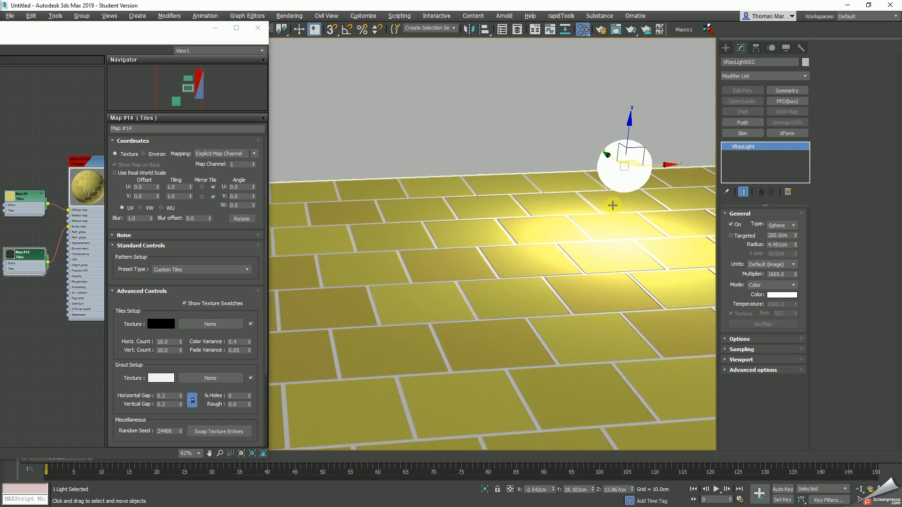
pyautogui.moveTo(635, 161); pyautogui.dragTo(551, 205)
# Set the bump Tiles map's grout color to black and its tile texture color to white.
pyautogui.click(161, 378)
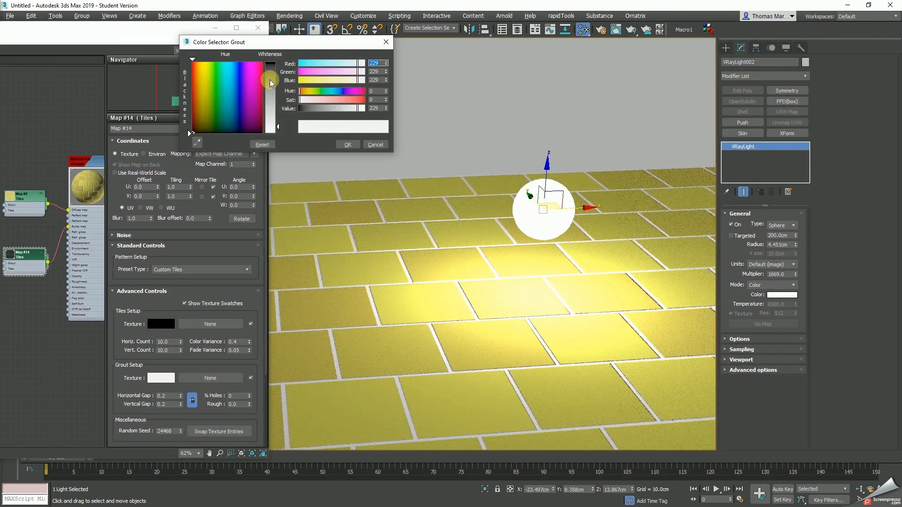
pyautogui.moveTo(271, 83); pyautogui.dragTo(271, 63)
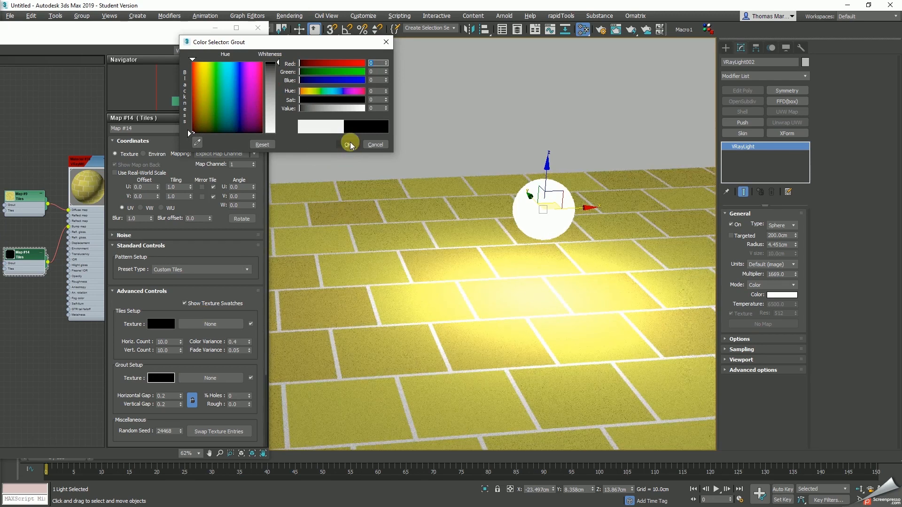
pyautogui.click(348, 145)
pyautogui.click(165, 324)
pyautogui.moveTo(278, 100); pyautogui.dragTo(276, 133)
pyautogui.click(347, 144)
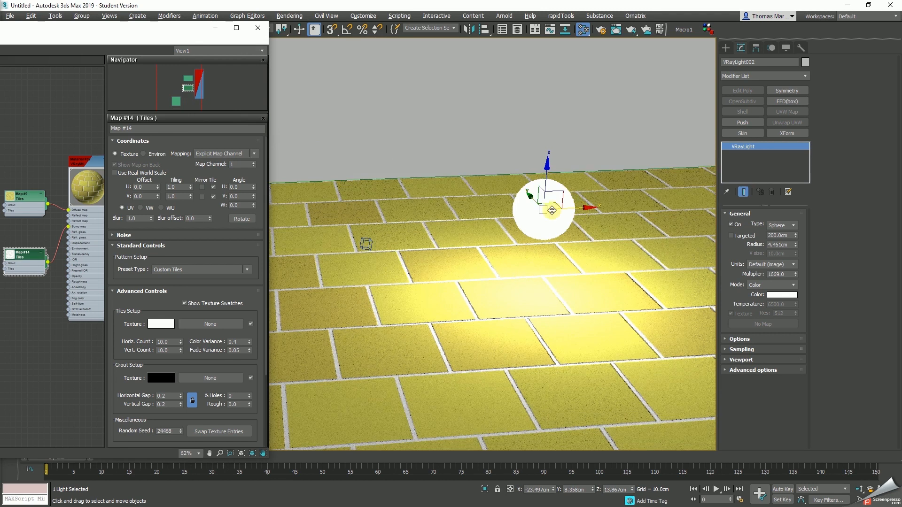
# Delete the sphere light and draw a VRay plane light about 31.4 cm long and 29.2 cm wide in the Front view.
pyautogui.moveTo(554, 204)
pyautogui.mouseDown()
pyautogui.moveTo(511, 219)
pyautogui.moveTo(405, 221)
pyautogui.moveTo(517, 218)
pyautogui.moveTo(369, 174)
pyautogui.moveTo(575, 205)
pyautogui.moveTo(455, 123)
pyautogui.moveTo(385, 208)
pyautogui.moveTo(405, 230)
pyautogui.mouseUp()
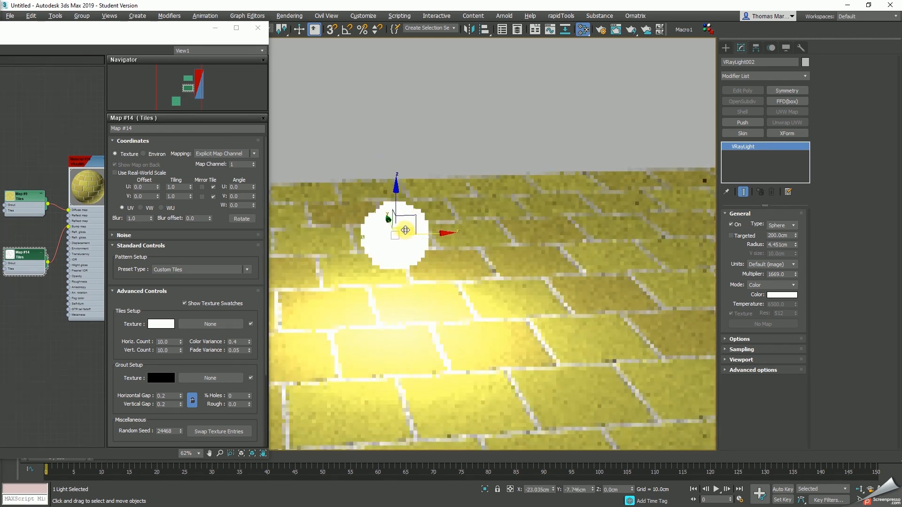
pyautogui.press('Delete')
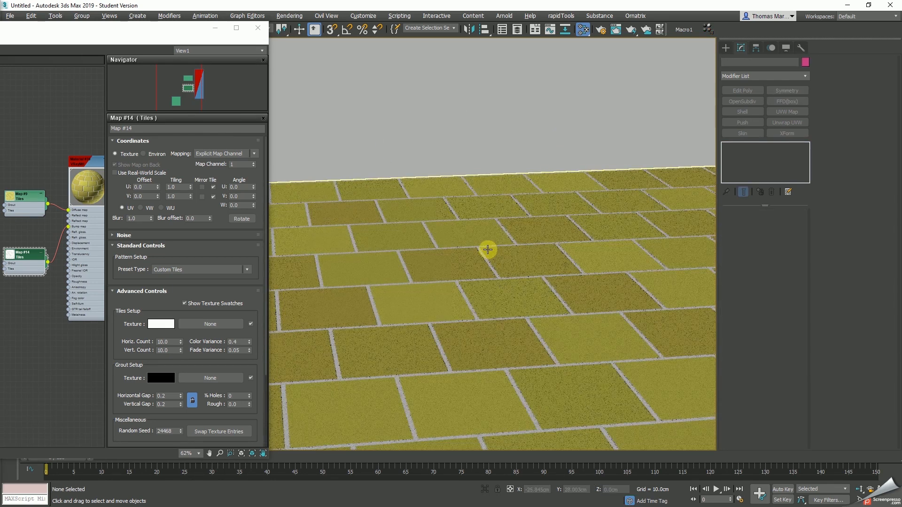
pyautogui.hotkey('alt', 'w')
pyautogui.moveTo(521, 156); pyautogui.dragTo(501, 153, button='middle')
pyautogui.moveTo(85, 33); pyautogui.dragTo(1, 202)
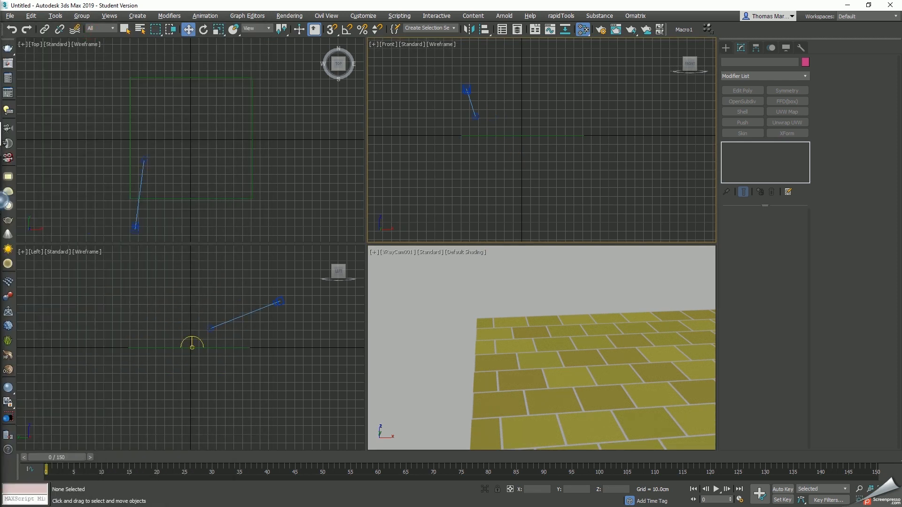
pyautogui.click(8, 176)
pyautogui.moveTo(501, 107)
pyautogui.mouseDown()
pyautogui.moveTo(544, 133)
pyautogui.moveTo(528, 132)
pyautogui.mouseUp()
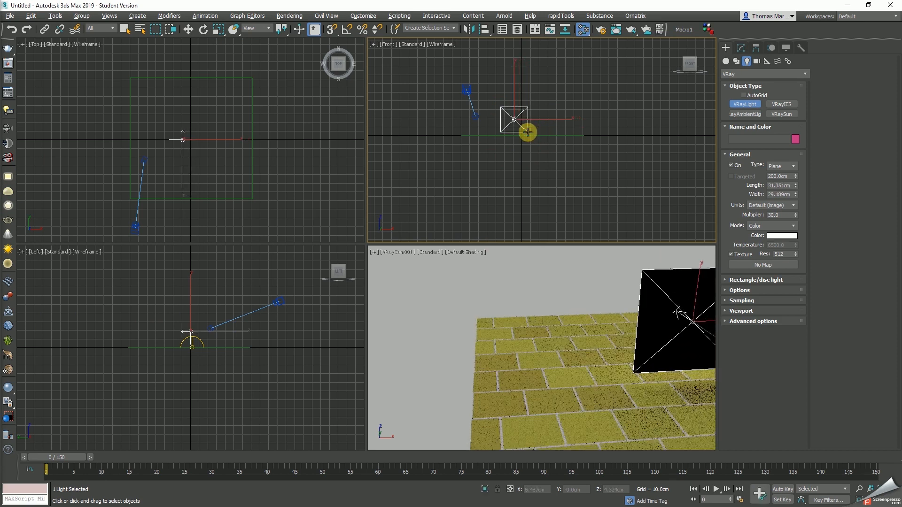
# Rotate the plane light around its vertical axis to face across the ground plane and move it toward the far side.
pyautogui.keyDown('alt'); pyautogui.moveTo(543, 146); pyautogui.dragTo(519, 174, button='middle'); pyautogui.keyUp('alt')
pyautogui.press('w')
pyautogui.press('e')
pyautogui.moveTo(514, 203); pyautogui.dragTo(609, 155)
pyautogui.press('w')
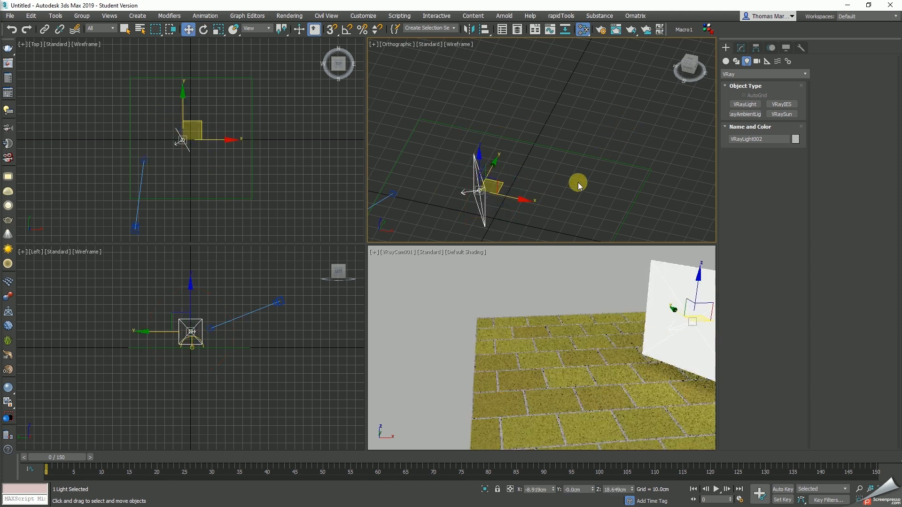
pyautogui.moveTo(501, 183); pyautogui.dragTo(553, 165)
pyautogui.moveTo(494, 210); pyautogui.dragTo(489, 193, button='middle')
# Maximize the camera view, switch the rotation reference to Local, and tilt the plane light down toward the tiles.
pyautogui.rightClick(528, 338)
pyautogui.hotkey('alt', 'w')
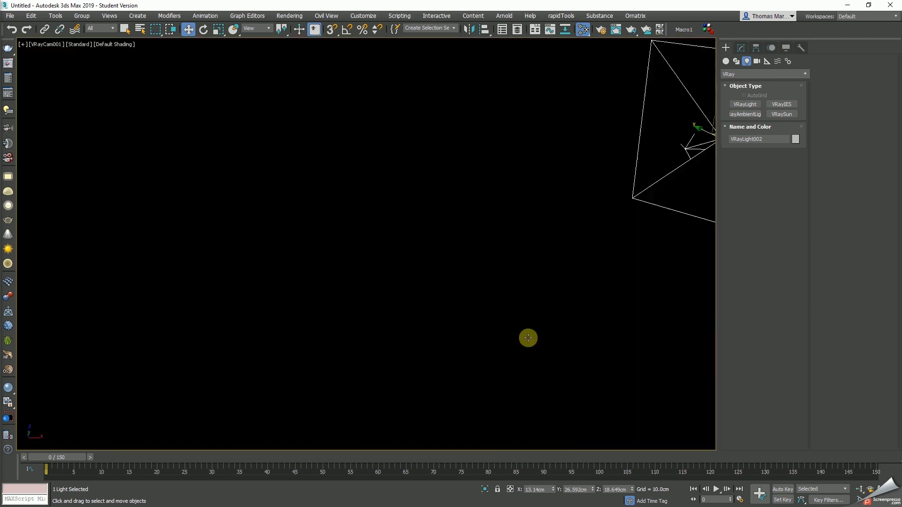
pyautogui.moveTo(540, 277); pyautogui.dragTo(430, 230, button='middle')
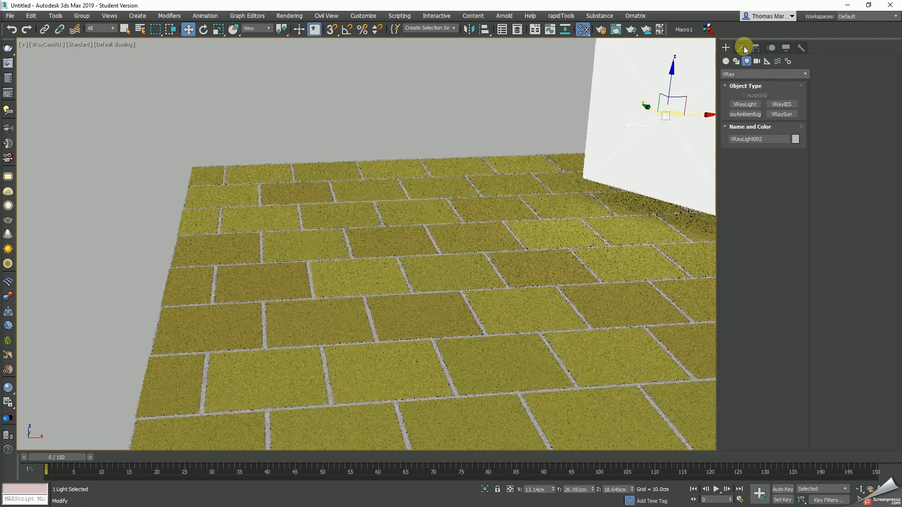
pyautogui.press('e')
pyautogui.click(256, 29)
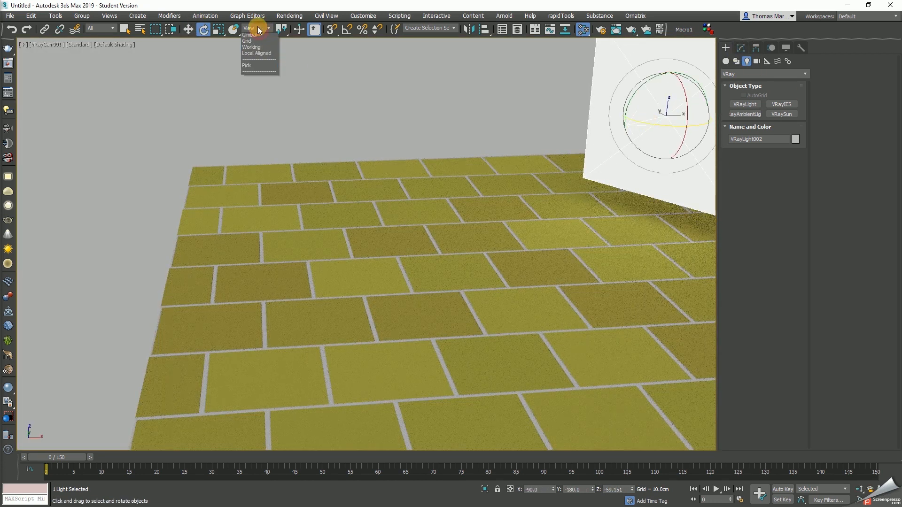
pyautogui.click(258, 61)
pyautogui.moveTo(649, 96); pyautogui.dragTo(640, 101)
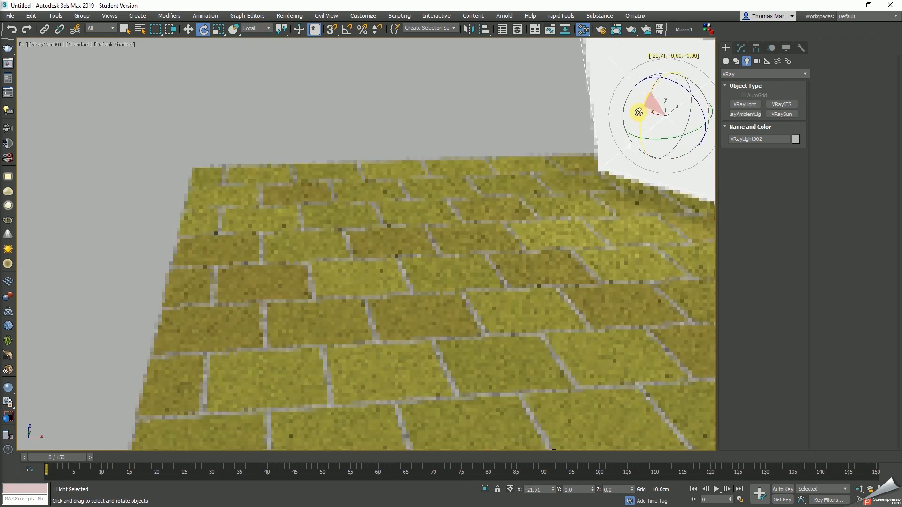
# Set the plane light's Directional value to 0.8 and its directional preview to Selected.
pyautogui.click(741, 48)
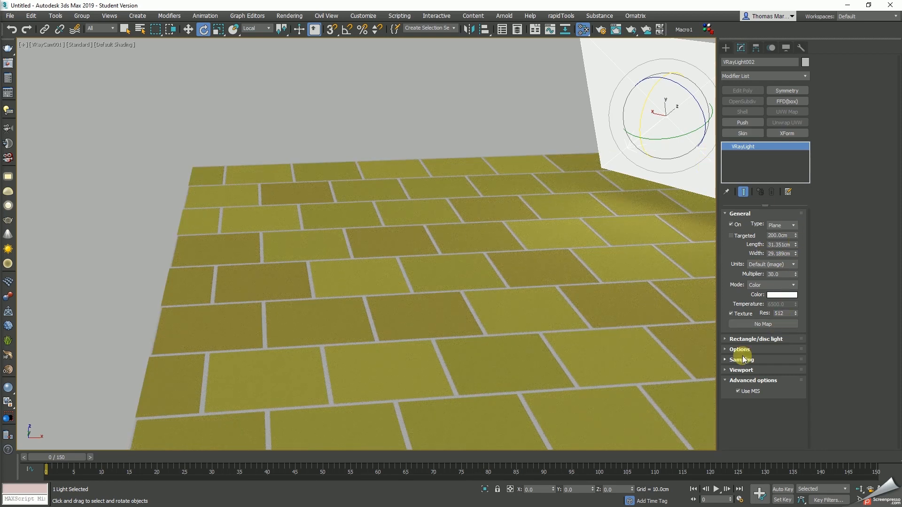
pyautogui.click(742, 340)
pyautogui.click(780, 349)
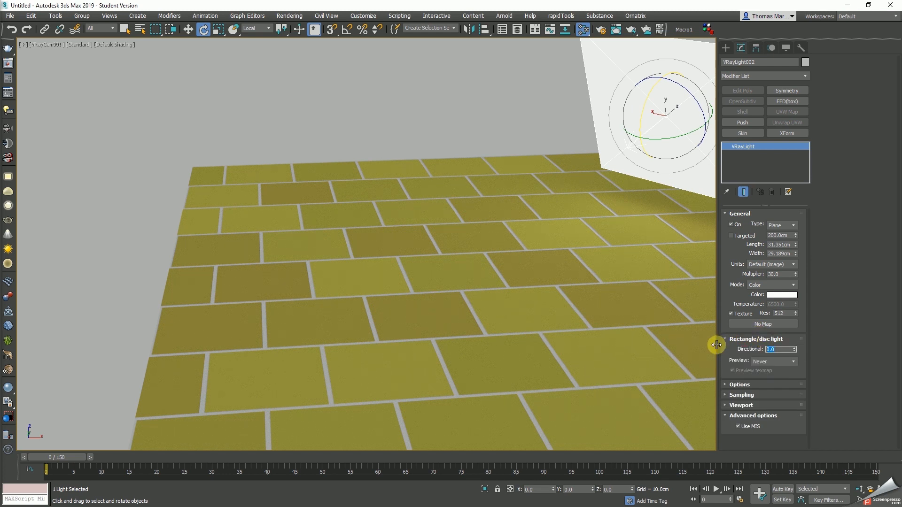
pyautogui.write('0.8')
pyautogui.press('Return')
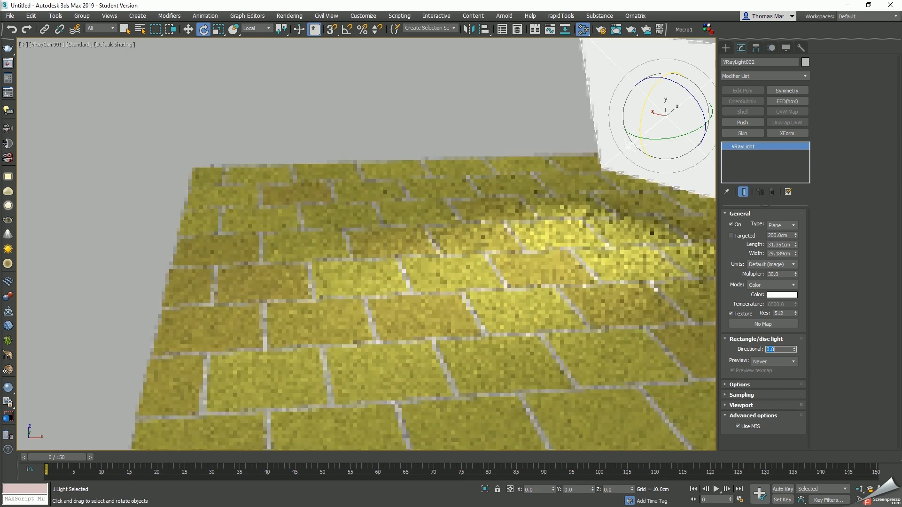
pyautogui.click(771, 361)
pyautogui.click(765, 371)
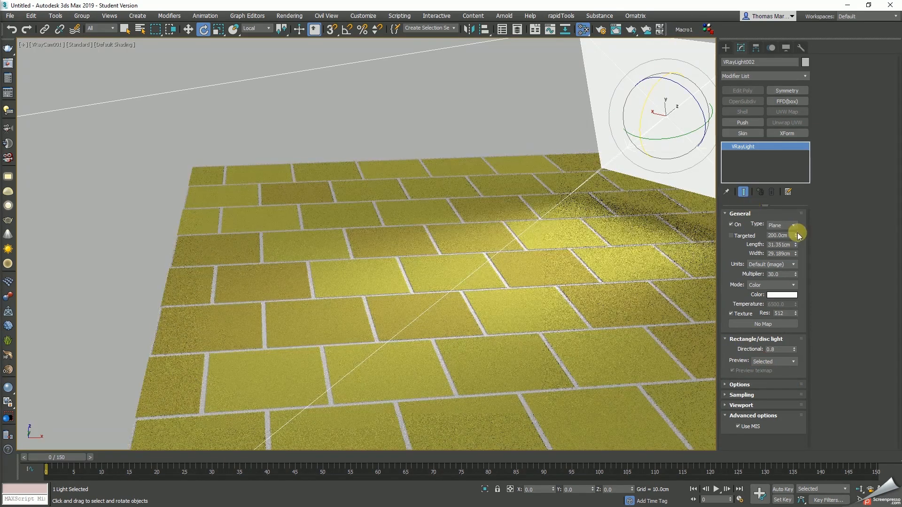
# Reduce the plane light's target distance to 64 cm and raise its Directional value to 0.97.
pyautogui.moveTo(796, 235); pyautogui.dragTo(798, 264)
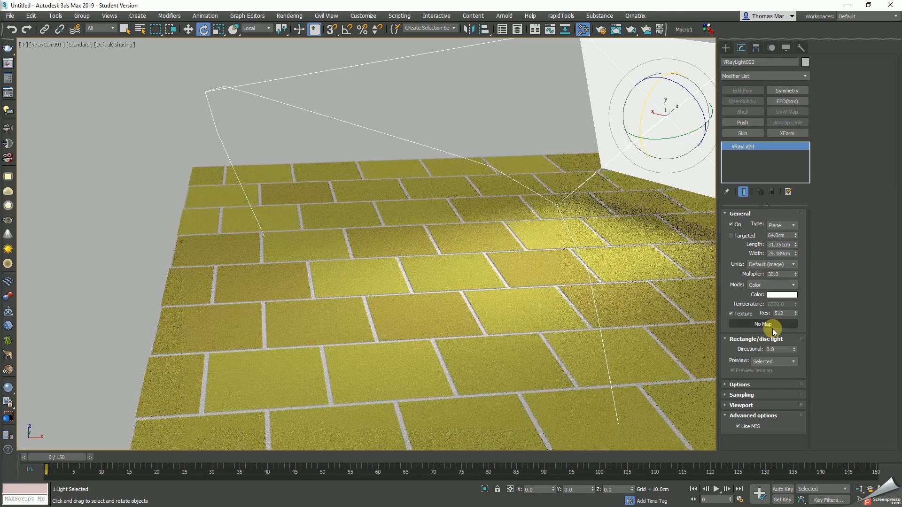
pyautogui.moveTo(795, 351); pyautogui.dragTo(798, 340)
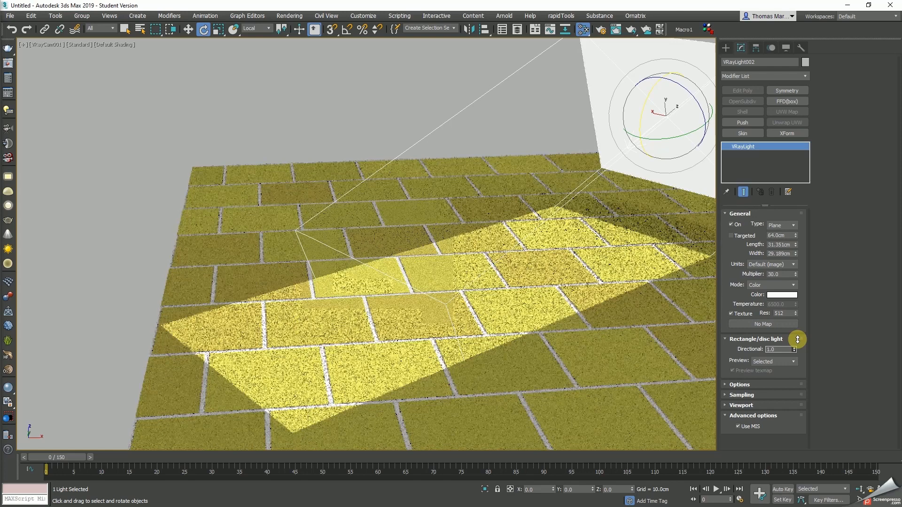
pyautogui.moveTo(797, 340); pyautogui.dragTo(797, 343)
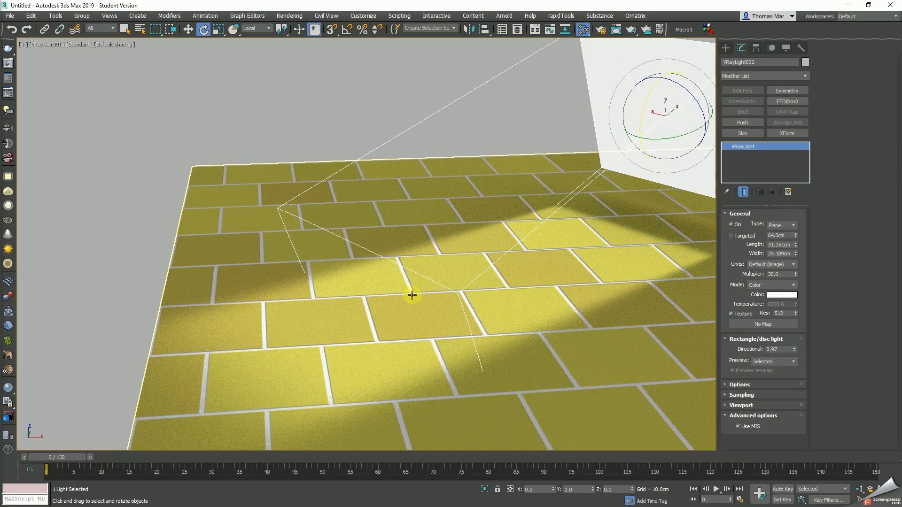
# Bring the material editor back over the viewport and position it so both Tiles maps and the material are visible.
pyautogui.moveTo(0, 71); pyautogui.dragTo(141, 37)
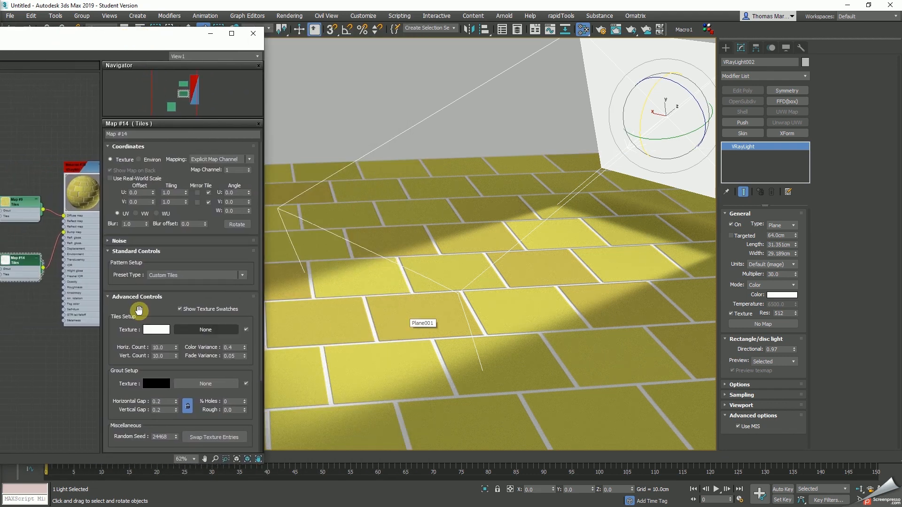
pyautogui.moveTo(71, 357); pyautogui.dragTo(55, 361, button='middle')
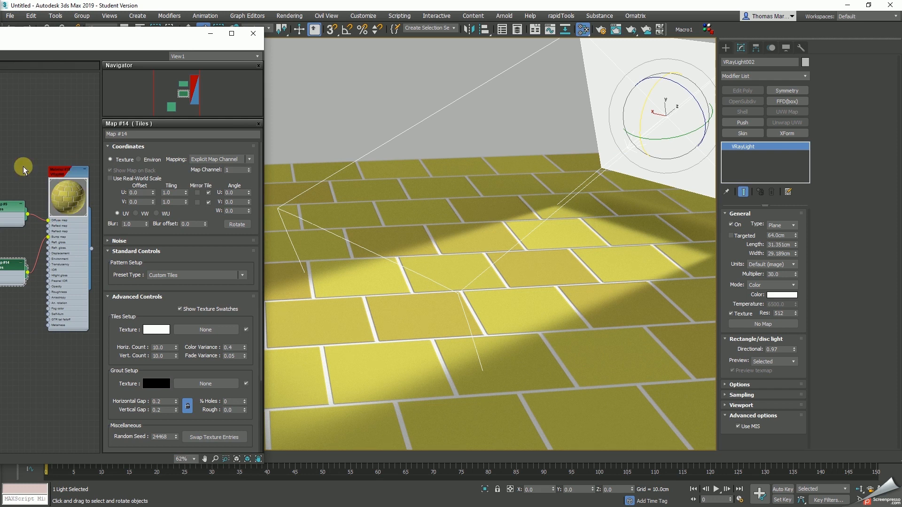
pyautogui.moveTo(25, 167); pyautogui.dragTo(33, 159, button='middle')
pyautogui.moveTo(61, 43); pyautogui.dragTo(112, 36)
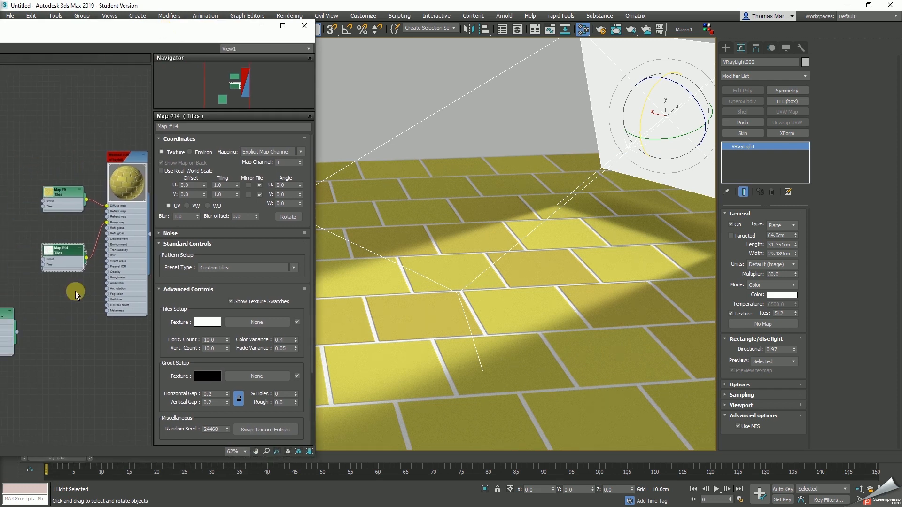
# Open the ground VRayMtl's parameters and expand its Maps section.
pyautogui.moveTo(76, 292); pyautogui.dragTo(61, 291, button='middle')
pyautogui.click(115, 153)
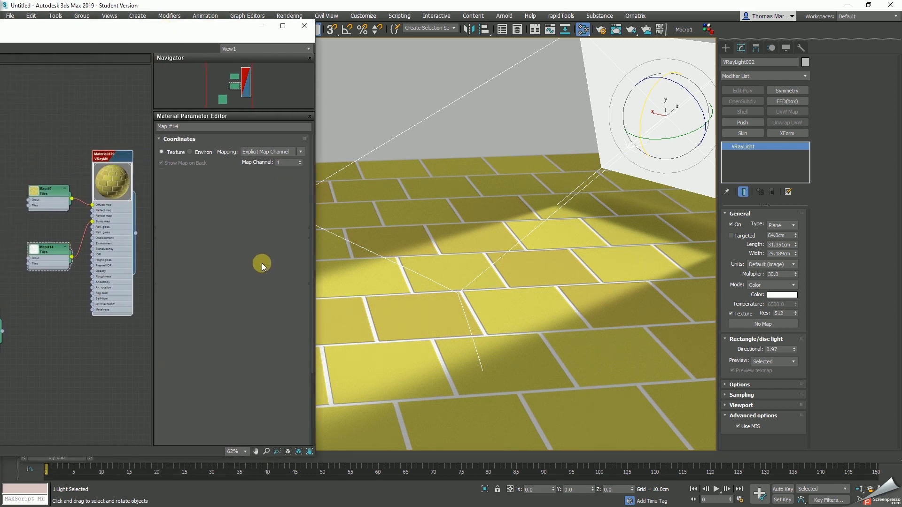
pyautogui.scroll(-1, 180, 251)
pyautogui.click(178, 441)
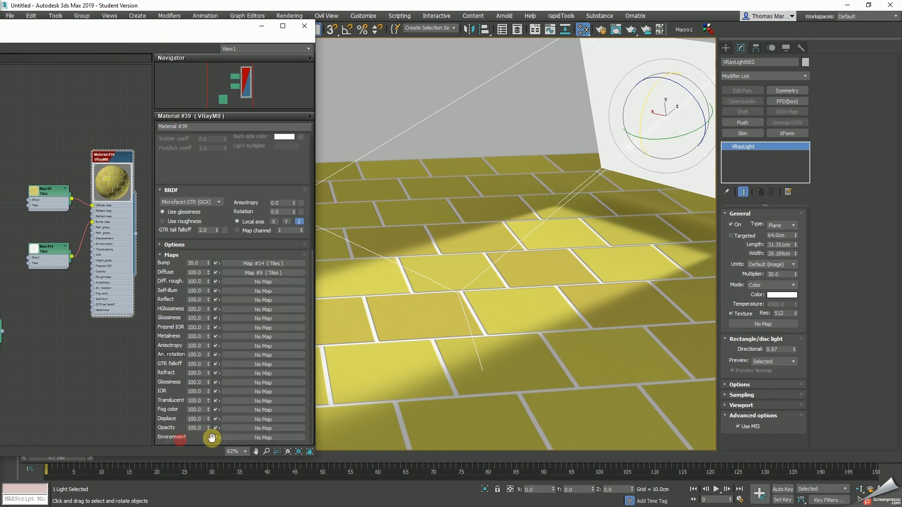
# Set the ground material's bump amount to 150.
pyautogui.doubleClick(200, 263)
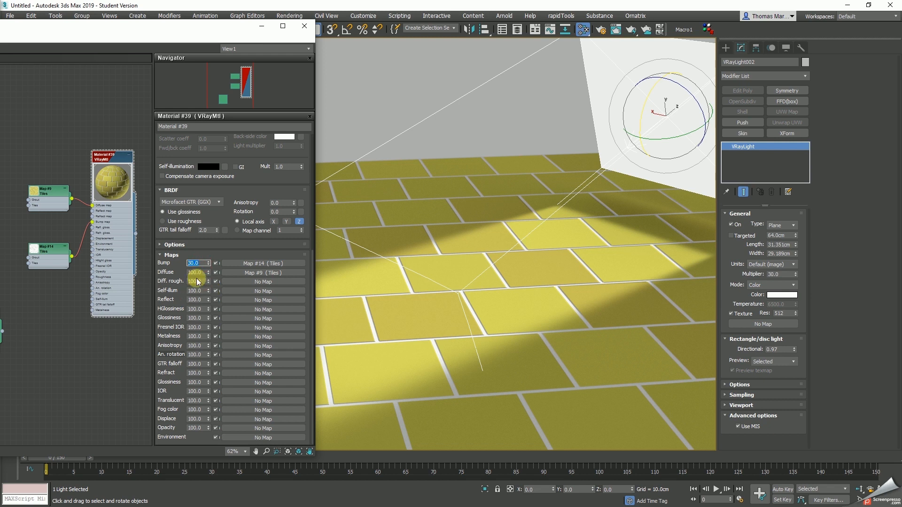
pyautogui.doubleClick(201, 273)
pyautogui.doubleClick(201, 291)
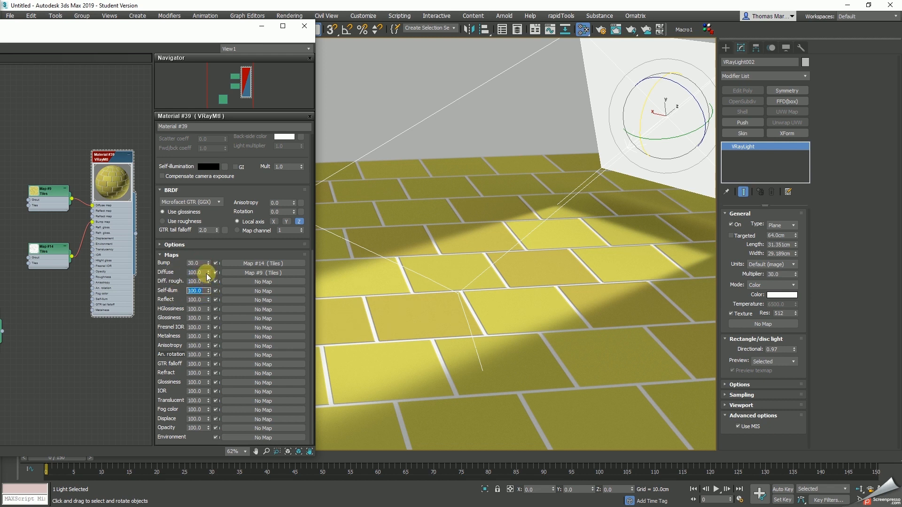
pyautogui.doubleClick(201, 273)
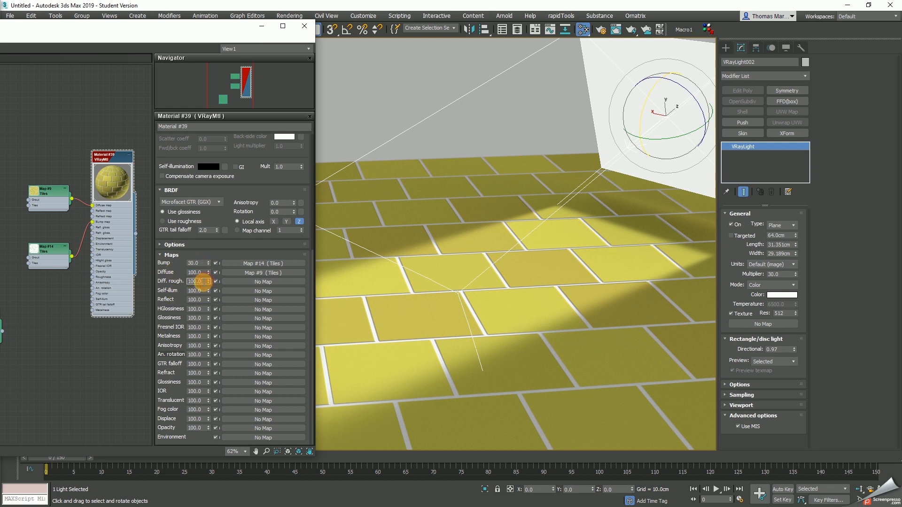
pyautogui.doubleClick(198, 263)
pyautogui.write('150')
pyautogui.press('Return')
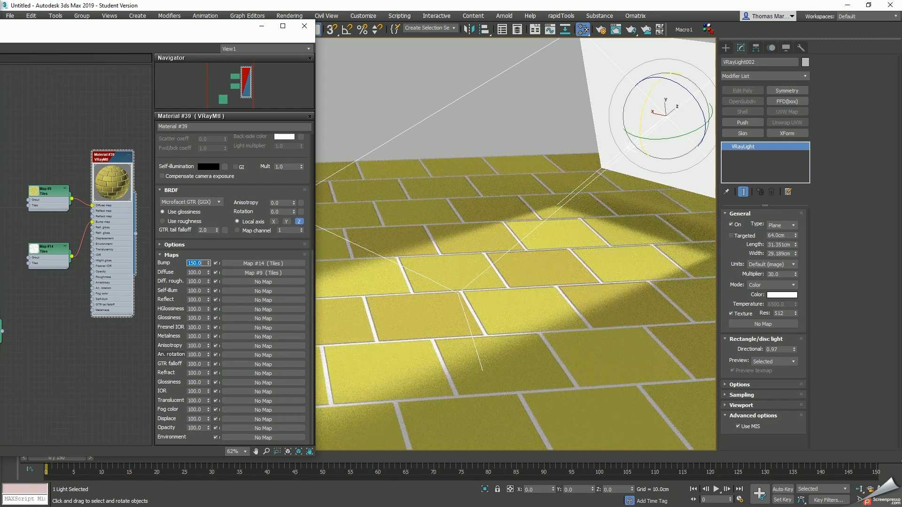
# Try bump amounts of 1000, 1 and 2 on the ground material, and return the amount to 30.
pyautogui.write('1000')
pyautogui.press('Return')
pyautogui.write('1')
pyautogui.press('Return')
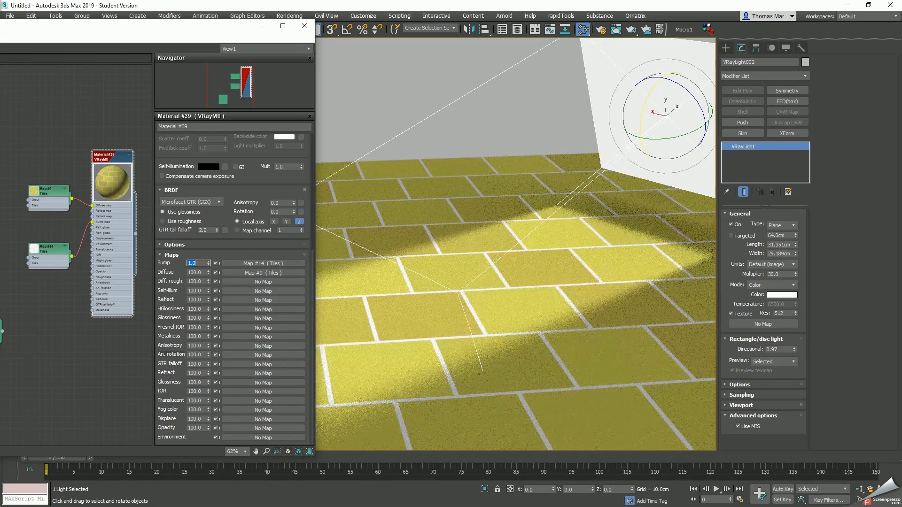
pyautogui.write('2')
pyautogui.press('Return')
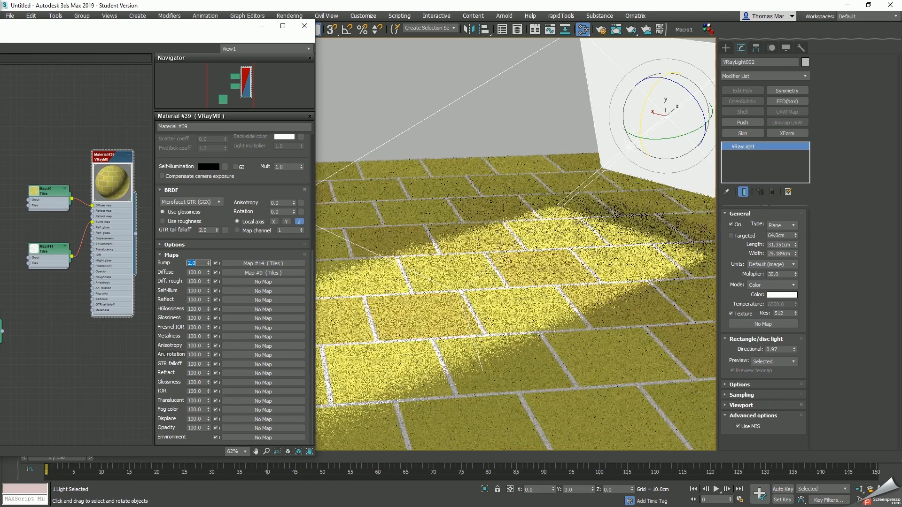
pyautogui.write('30')
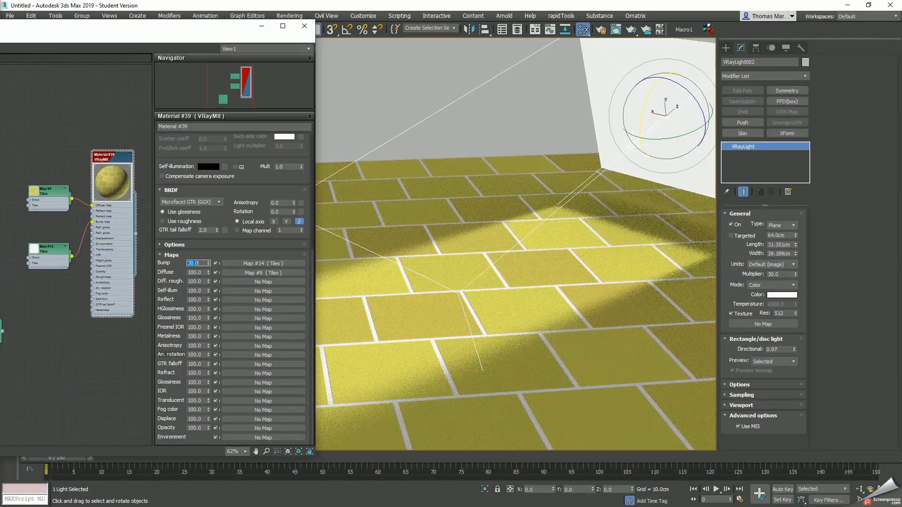
pyautogui.press('Return')
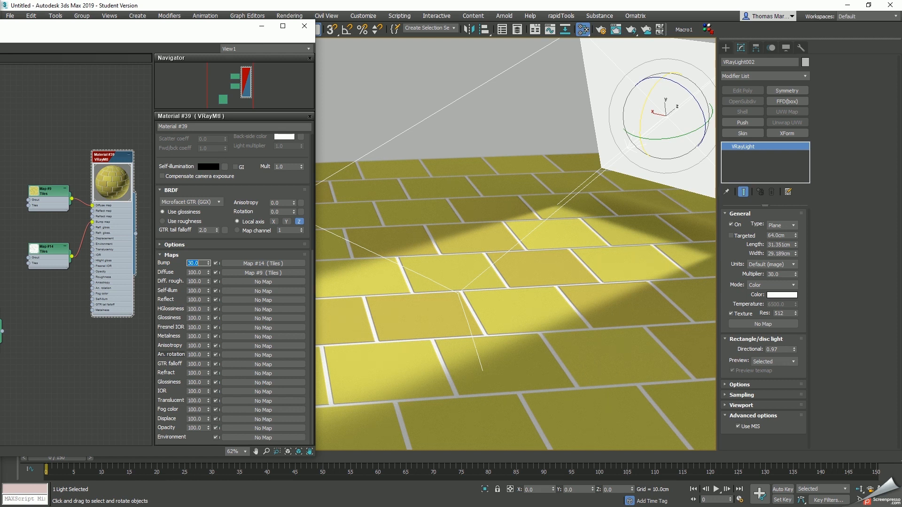
# Spread the two Tiles map nodes farther apart vertically beside the ground material to make room between them.
pyautogui.click(90, 250)
pyautogui.moveTo(159, 30)
pyautogui.mouseDown()
pyautogui.moveTo(120, 33)
pyautogui.moveTo(191, 31)
pyautogui.moveTo(105, 35)
pyautogui.moveTo(169, 34)
pyautogui.mouseUp()
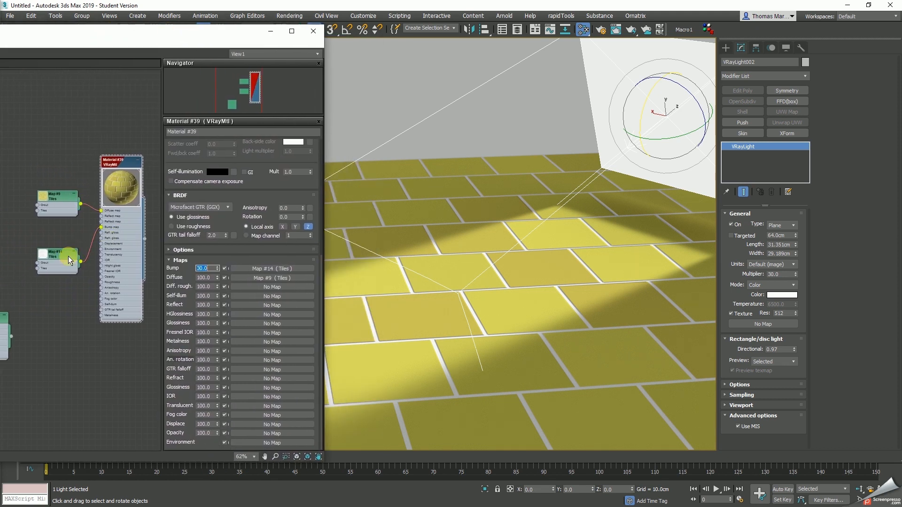
pyautogui.moveTo(68, 256); pyautogui.dragTo(62, 246)
pyautogui.moveTo(62, 201); pyautogui.dragTo(61, 168)
pyautogui.moveTo(78, 249); pyautogui.dragTo(72, 267)
pyautogui.moveTo(63, 173); pyautogui.dragTo(60, 172)
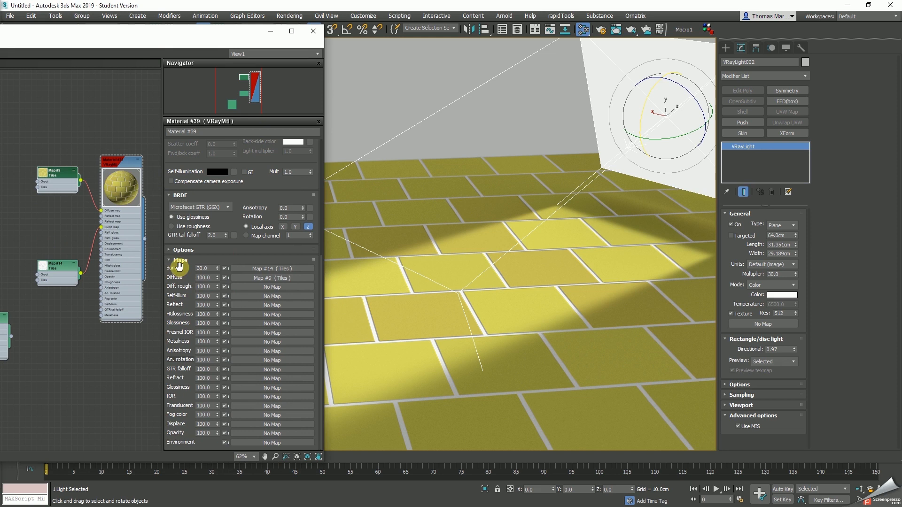
# Duplicate the black-and-white Tiles map between the two existing maps and connect the copy to the material's Reflect map.
pyautogui.scroll(4, 184, 257)
pyautogui.moveTo(195, 246); pyautogui.dragTo(230, 225)
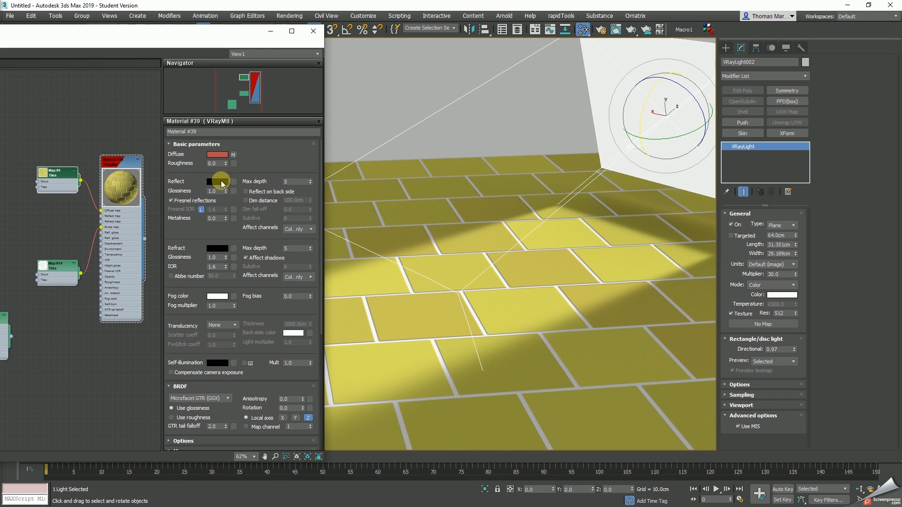
pyautogui.keyDown('shift'); pyautogui.moveTo(55, 265); pyautogui.dragTo(112, 216); pyautogui.keyUp('shift')
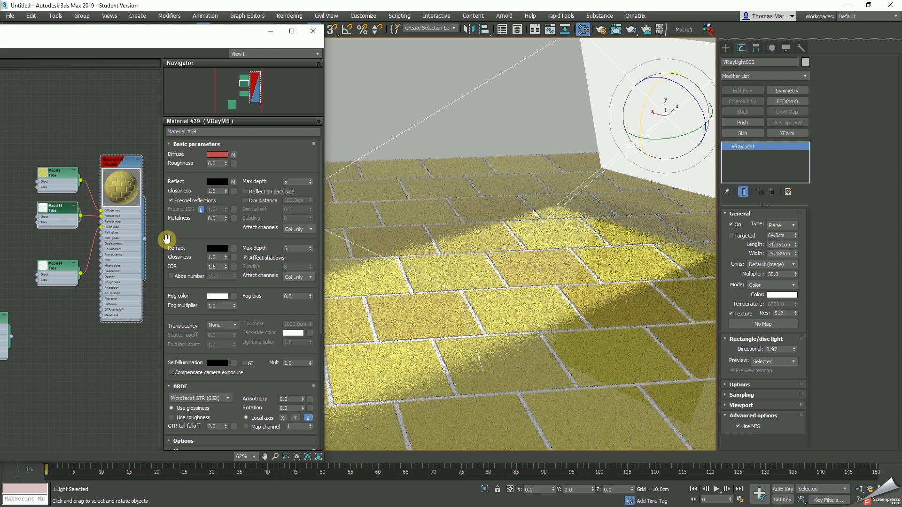
# Create a cylinder with about 5.7 cm radius and 19 cm height standing near the tiled plane's far edge.
pyautogui.click(731, 50)
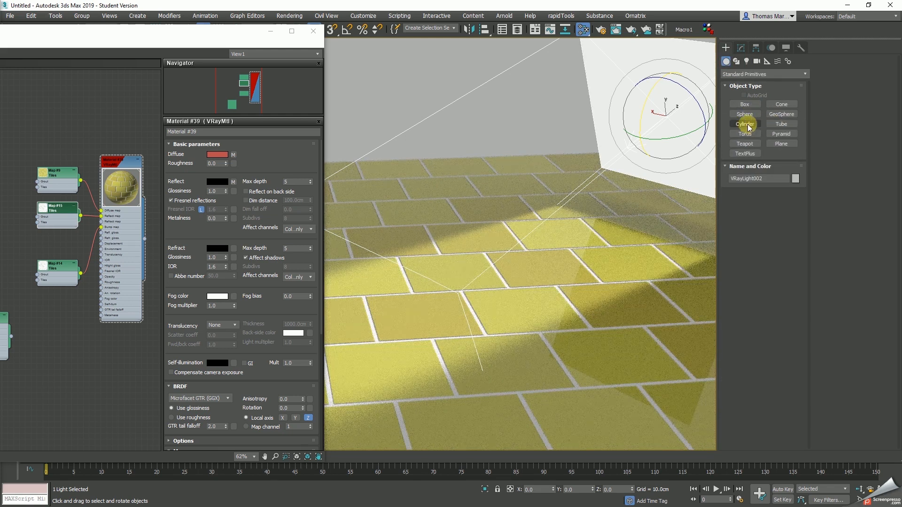
pyautogui.click(748, 127)
pyautogui.moveTo(383, 172); pyautogui.dragTo(411, 172)
pyautogui.click(390, 124)
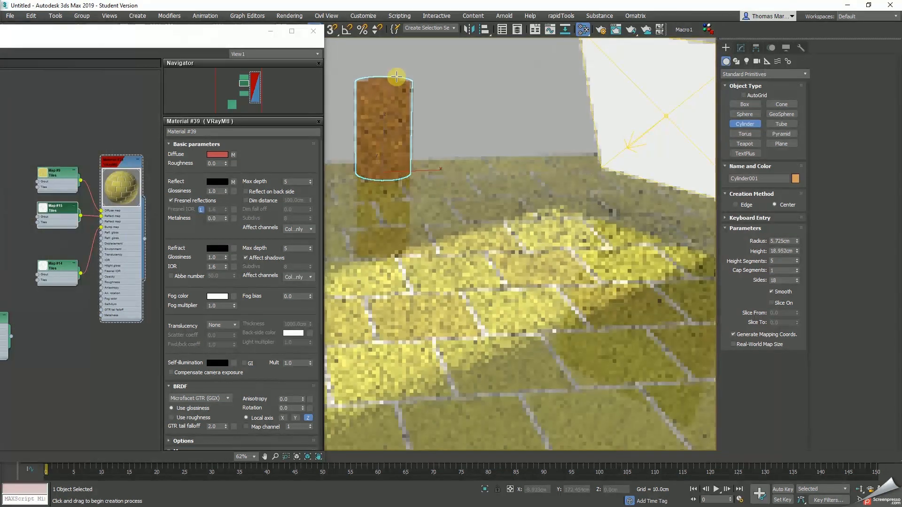
pyautogui.click(396, 77)
pyautogui.rightClick(463, 137)
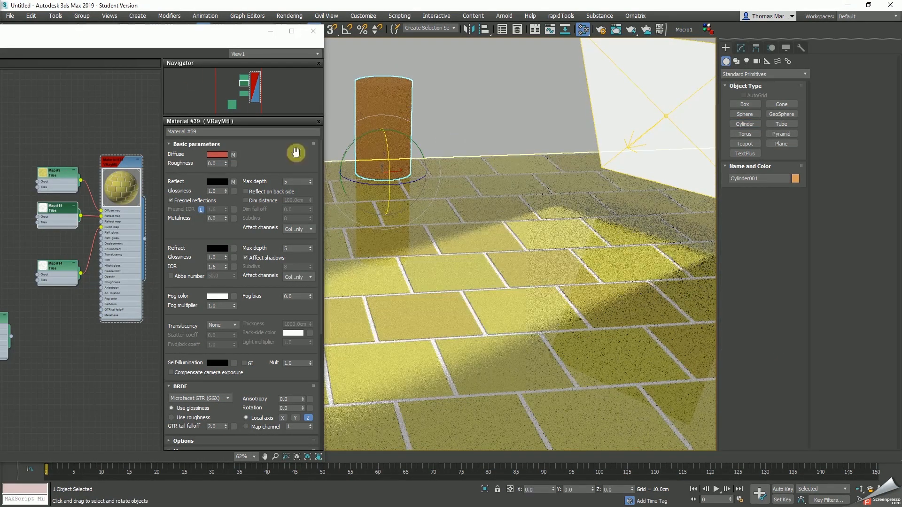
# Open the parameters of the Tiles map feeding Reflect and move the material editor to uncover more of the viewport.
pyautogui.moveTo(216, 34)
pyautogui.mouseDown()
pyautogui.moveTo(145, 35)
pyautogui.moveTo(217, 34)
pyautogui.mouseUp()
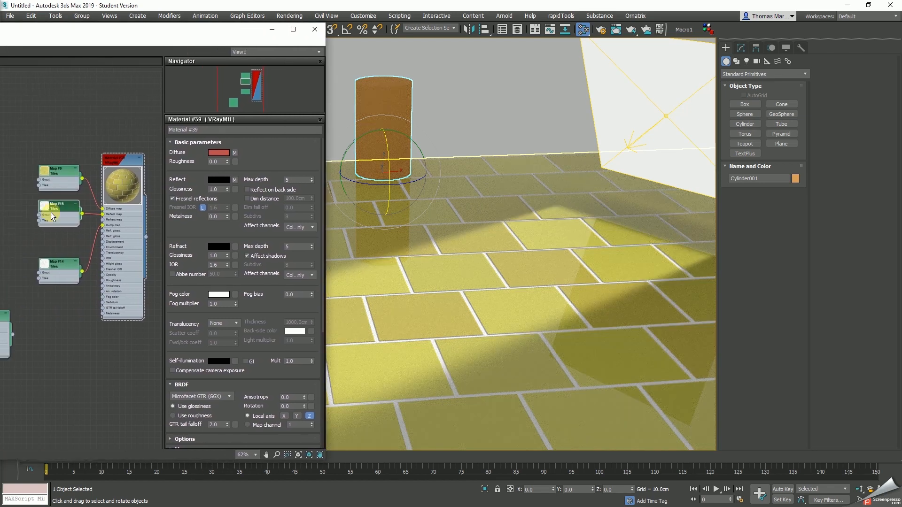
pyautogui.click(247, 281)
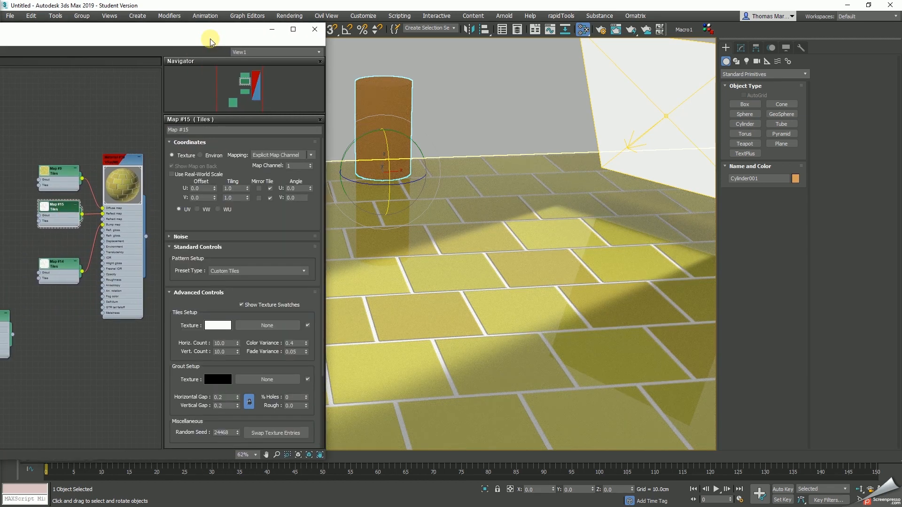
pyautogui.moveTo(225, 26); pyautogui.dragTo(165, 26)
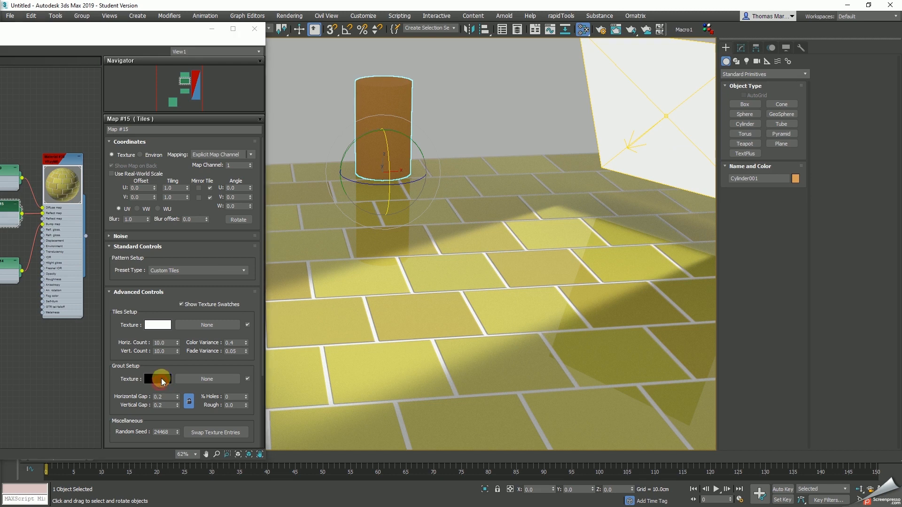
# Set the reflection Tiles map's grout colour to white.
pyautogui.click(162, 379)
pyautogui.moveTo(301, 108); pyautogui.dragTo(366, 109)
pyautogui.click(346, 144)
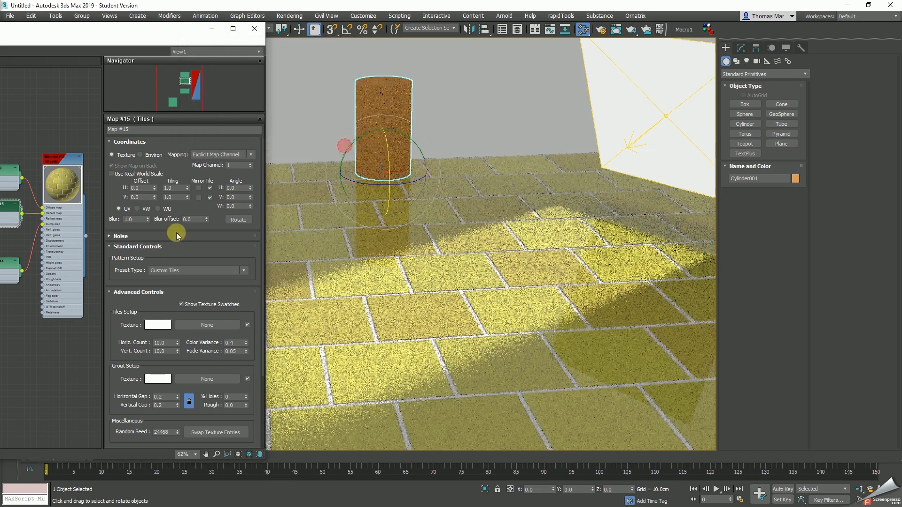
# Try black as the reflection Tiles map's tile colour, and set it back to white.
pyautogui.click(158, 325)
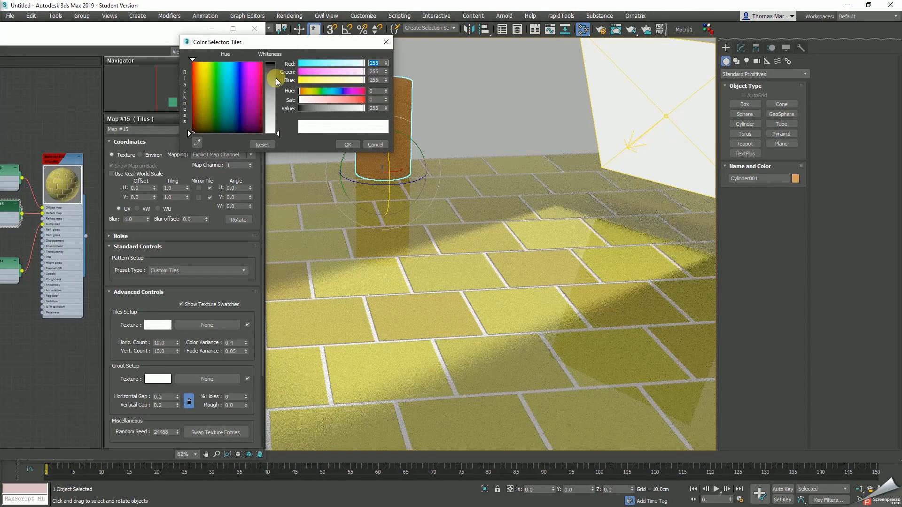
pyautogui.moveTo(276, 81); pyautogui.dragTo(277, 61)
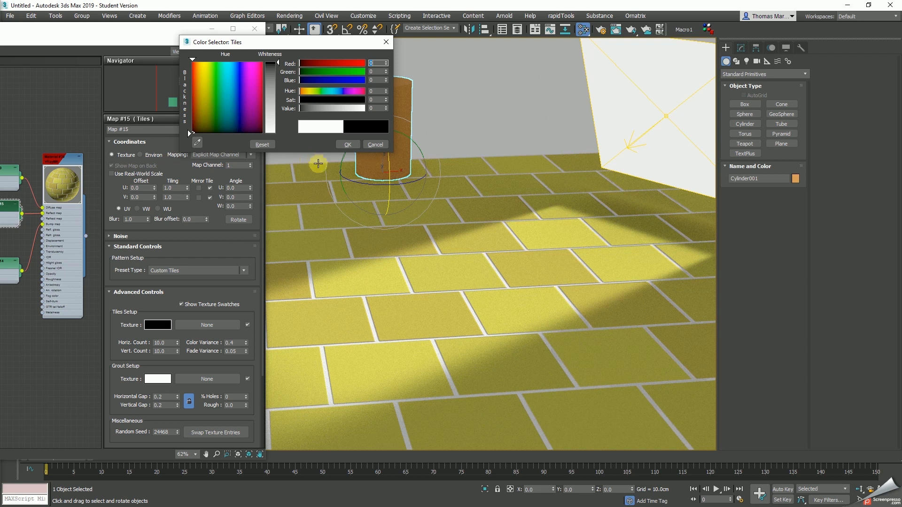
pyautogui.click(350, 144)
pyautogui.click(151, 326)
pyautogui.click(274, 147)
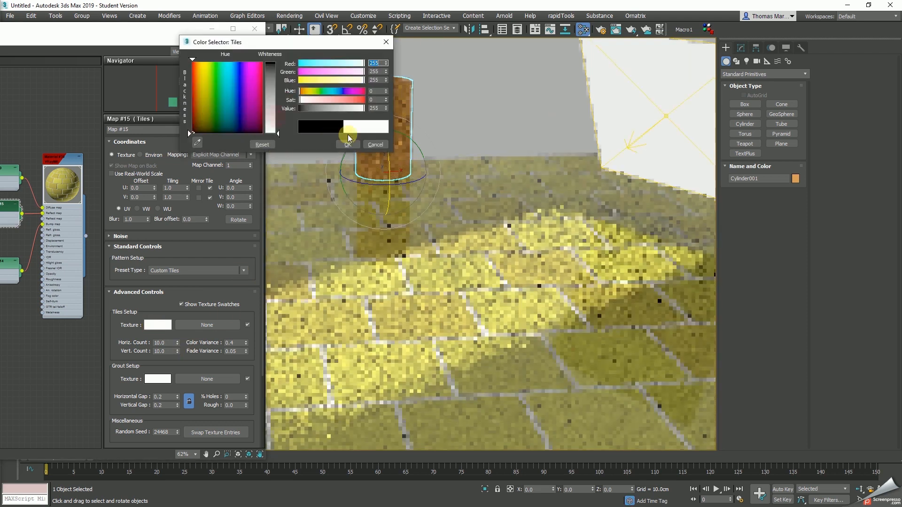
pyautogui.click(348, 143)
# Set the reflection Tiles map's grout colour to black.
pyautogui.click(156, 382)
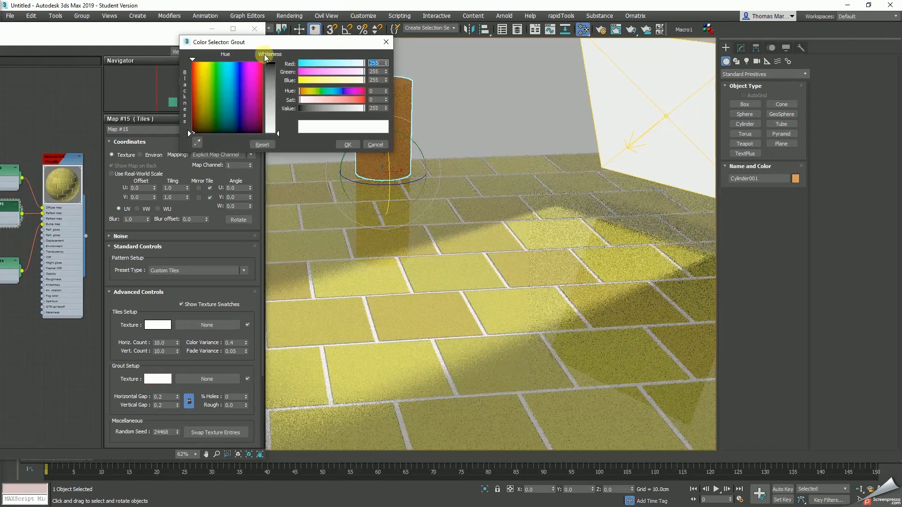
pyautogui.moveTo(305, 109); pyautogui.dragTo(286, 106)
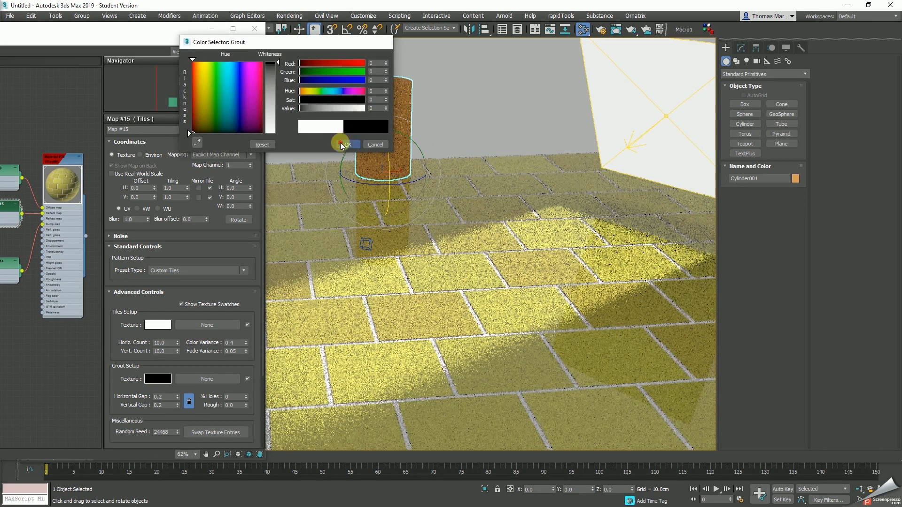
pyautogui.click(346, 143)
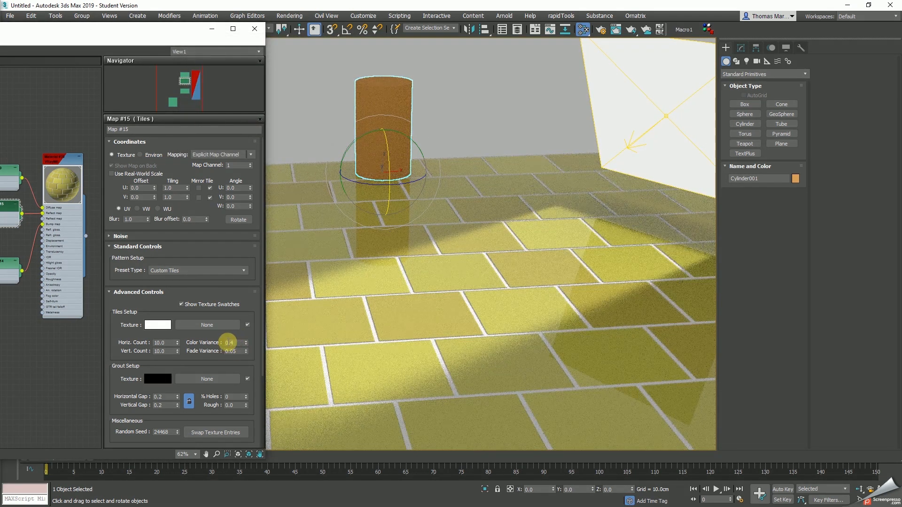
# Set the reflection Tiles map's Color Variance to 5.
pyautogui.click(246, 341)
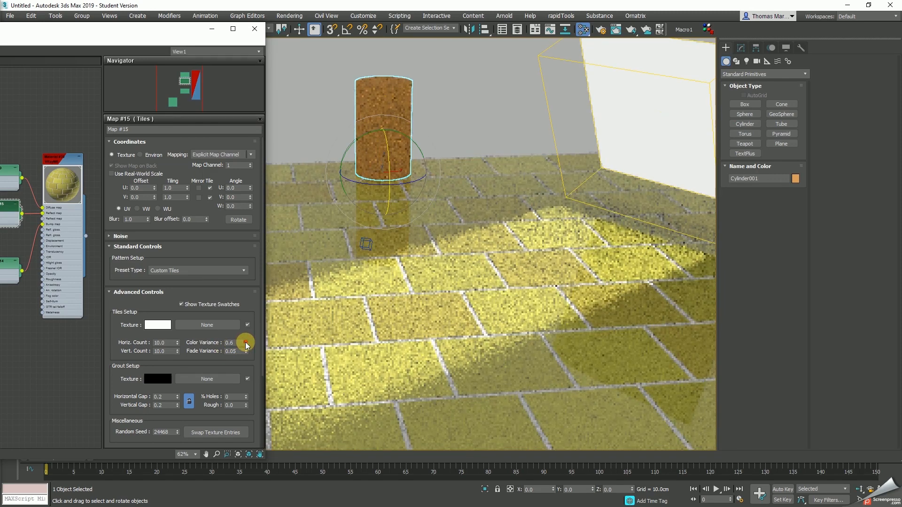
pyautogui.write('5')
pyautogui.press('Return')
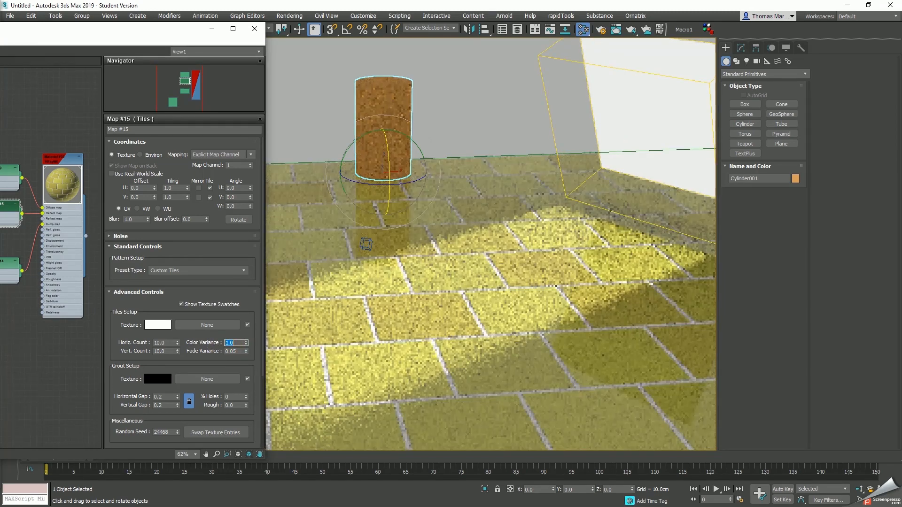
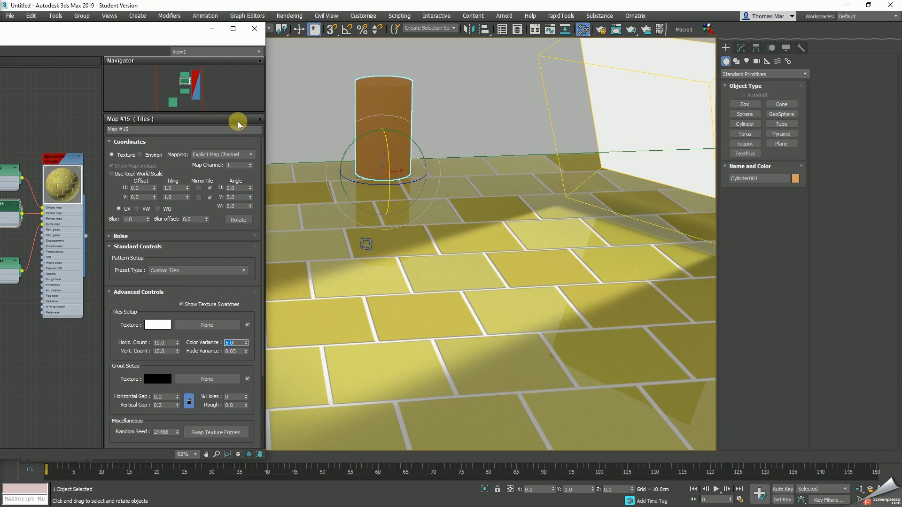
# Open the ground material's parameters and duplicate the reflection Tiles map directly below the original in the node view.
pyautogui.doubleClick(62, 162)
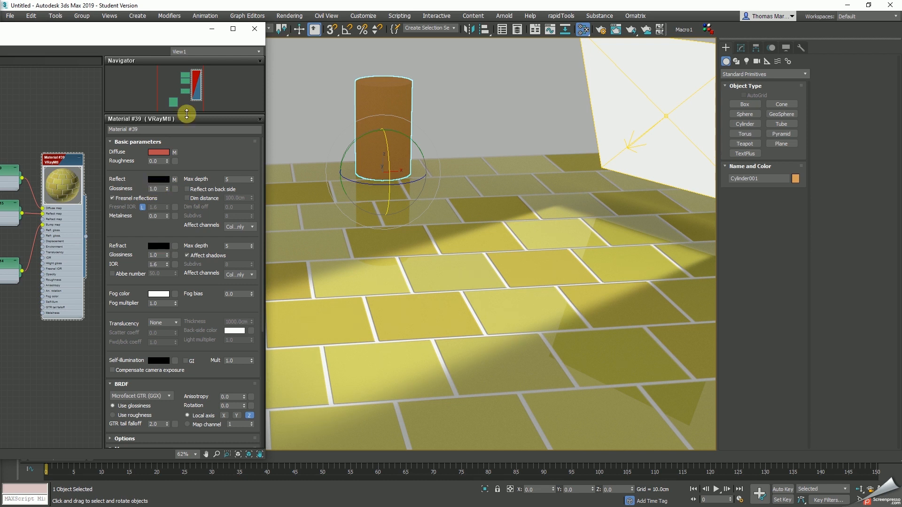
pyautogui.moveTo(167, 29); pyautogui.dragTo(260, 31)
pyautogui.scroll(8, 103, 257)
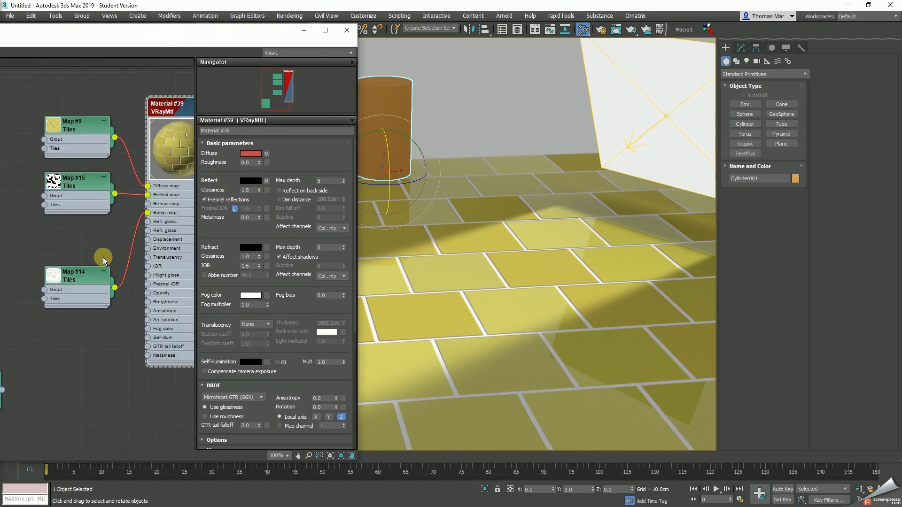
pyautogui.keyDown('shift'); pyautogui.moveTo(81, 168); pyautogui.dragTo(78, 233); pyautogui.keyUp('shift')
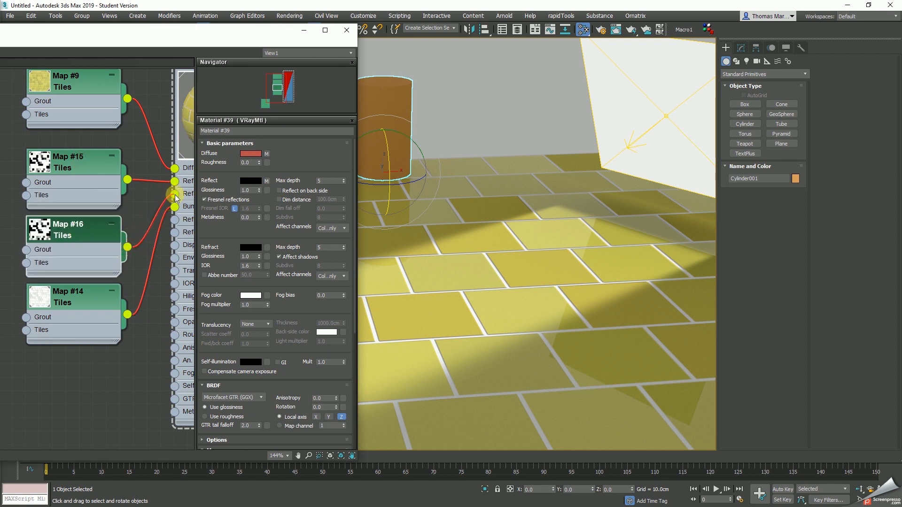
# Connect the duplicated Tiles map to the ground material's reflection glossiness as an instance.
pyautogui.moveTo(145, 230); pyautogui.dragTo(145, 230)
pyautogui.click(144, 212)
pyautogui.moveTo(136, 199); pyautogui.dragTo(94, 200, button='middle')
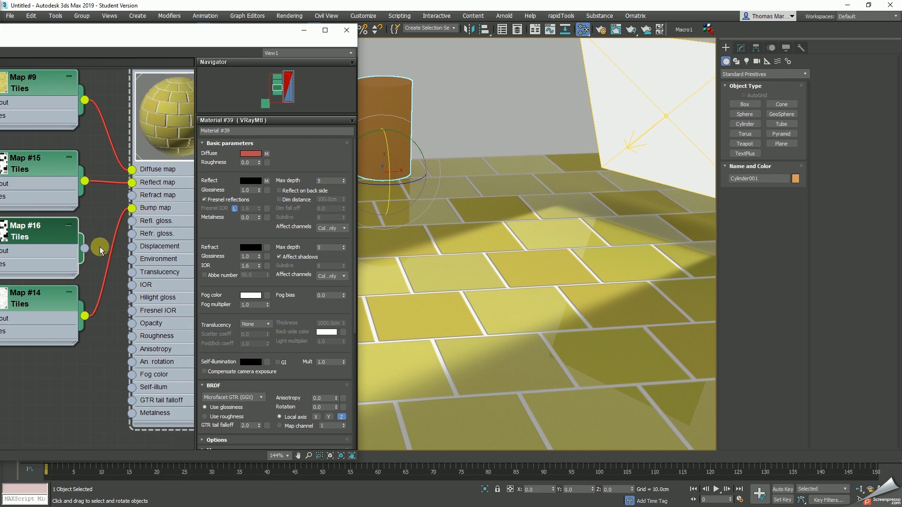
pyautogui.moveTo(85, 248); pyautogui.dragTo(266, 188)
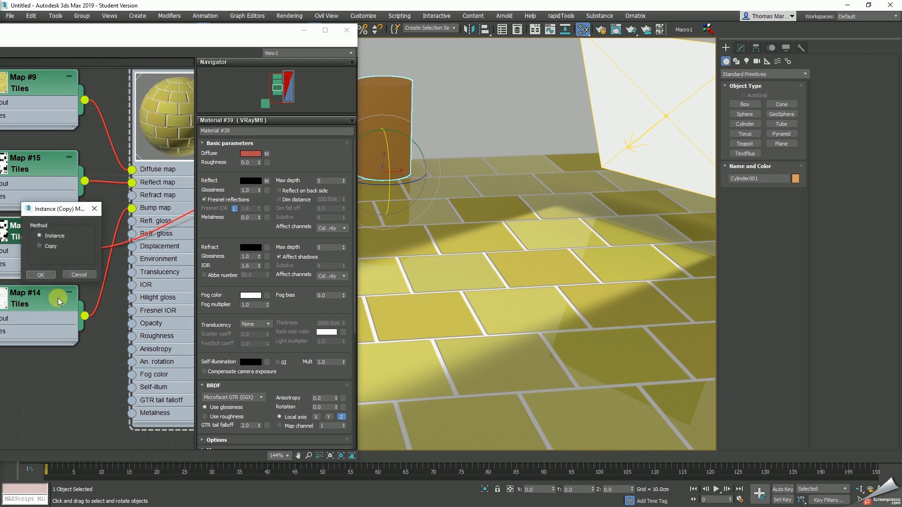
pyautogui.click(42, 274)
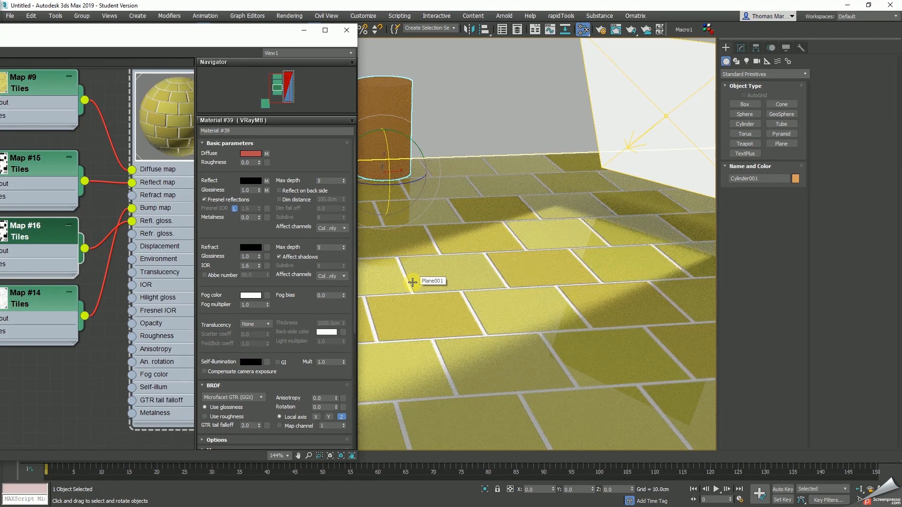
# Delete the Tiles map that drives the ground material's reflection.
pyautogui.moveTo(108, 306)
pyautogui.mouseDown(button='middle')
pyautogui.moveTo(121, 334)
pyautogui.moveTo(124, 311)
pyautogui.mouseUp(button='middle')
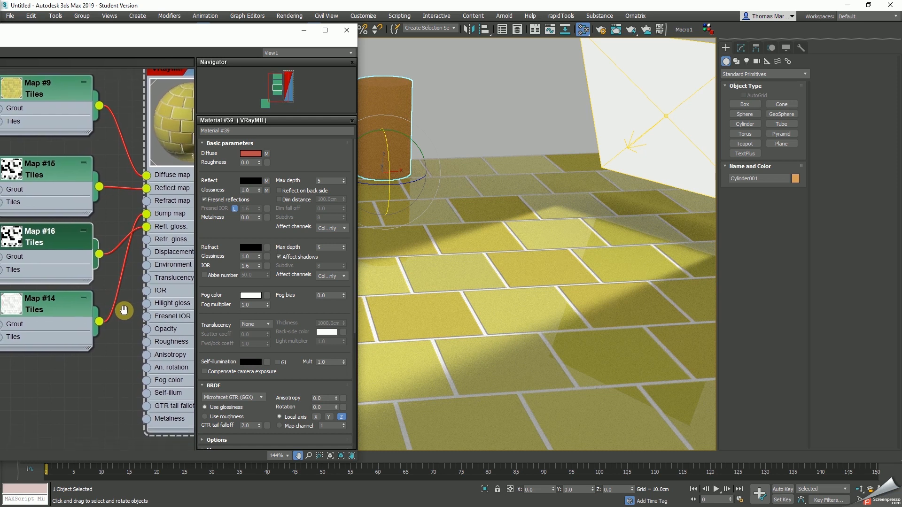
pyautogui.click(45, 172)
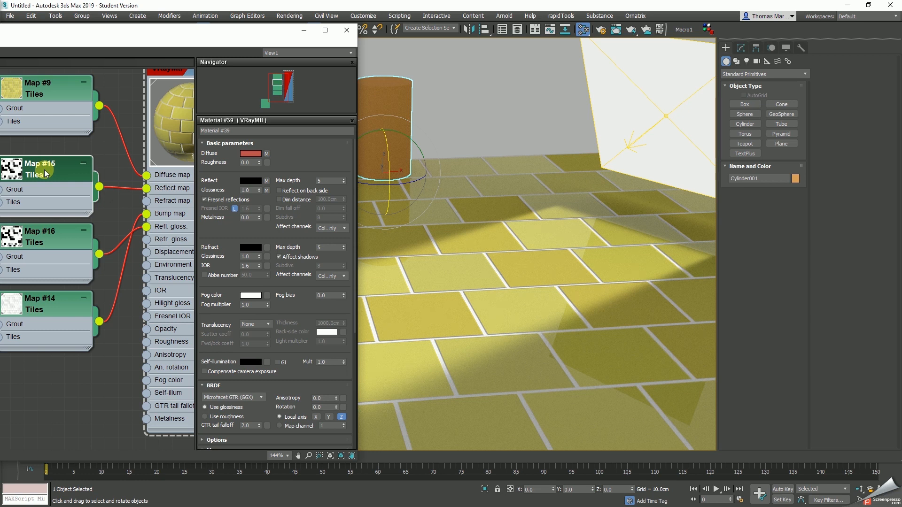
pyautogui.moveTo(101, 214); pyautogui.dragTo(128, 229, button='middle')
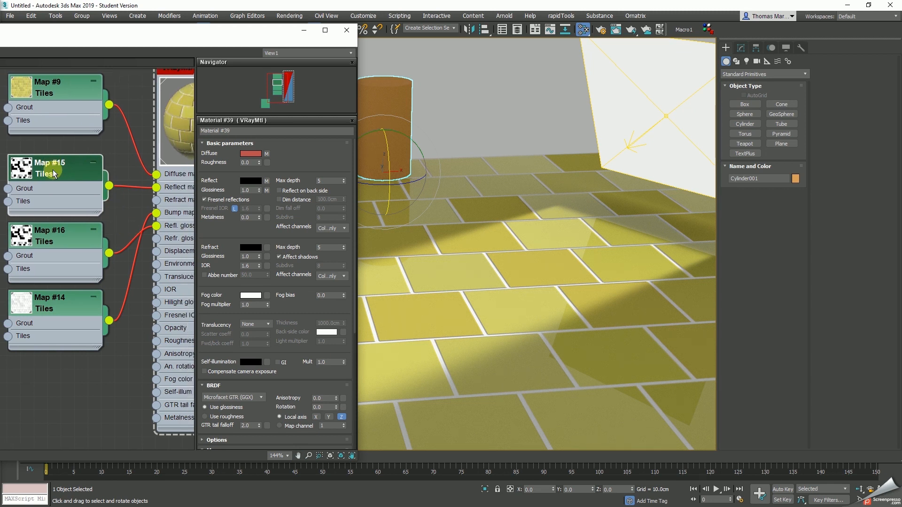
pyautogui.press('Delete')
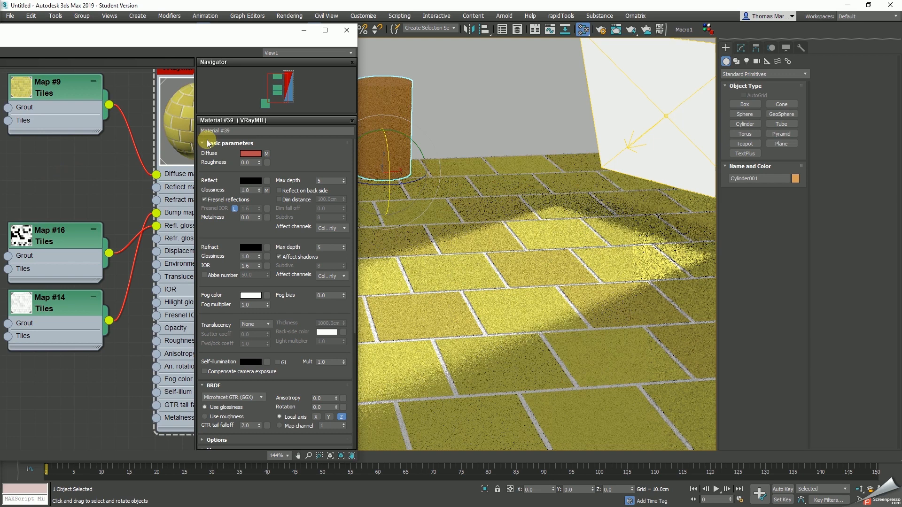
# Set the ground material's Reflect colour to white.
pyautogui.click(249, 182)
pyautogui.moveTo(275, 126); pyautogui.dragTo(280, 153)
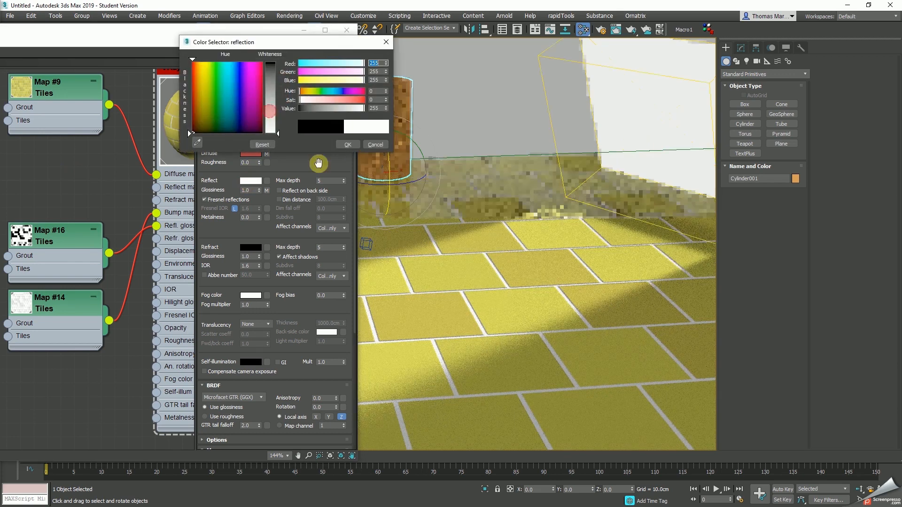
pyautogui.click(346, 146)
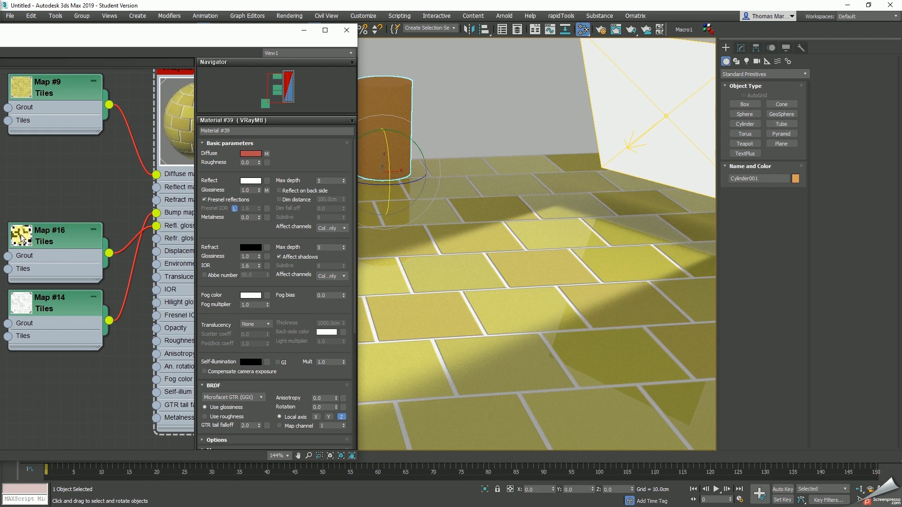
# Set the glossiness Tiles map's grout colour to white and its Color Variance to 0.
pyautogui.doubleClick(55, 239)
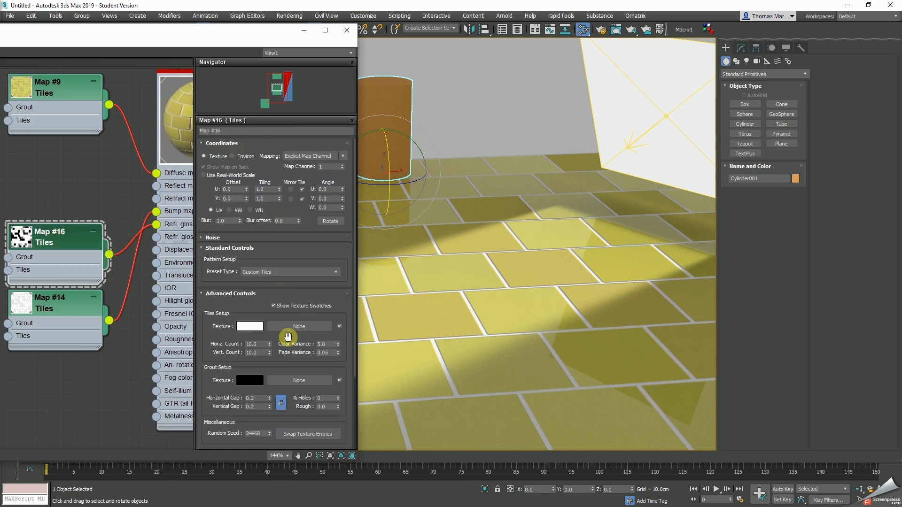
pyautogui.click(245, 379)
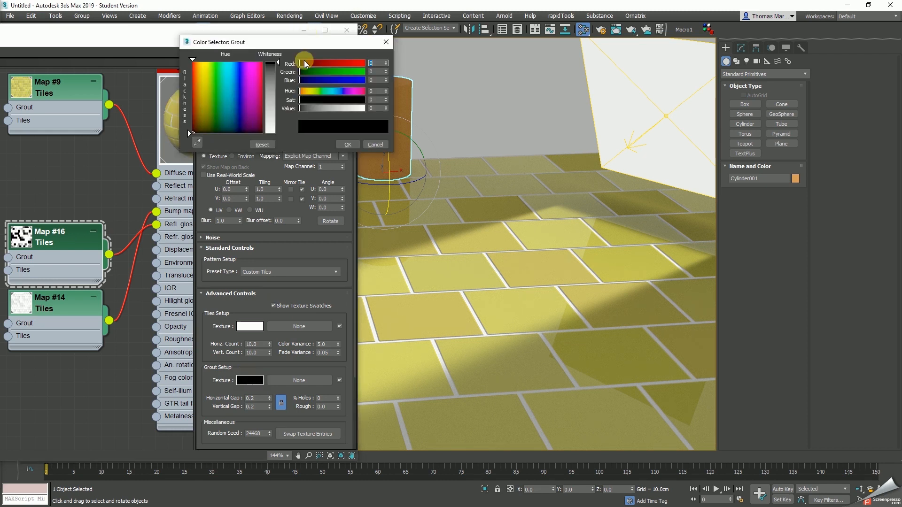
pyautogui.moveTo(336, 110); pyautogui.dragTo(374, 114)
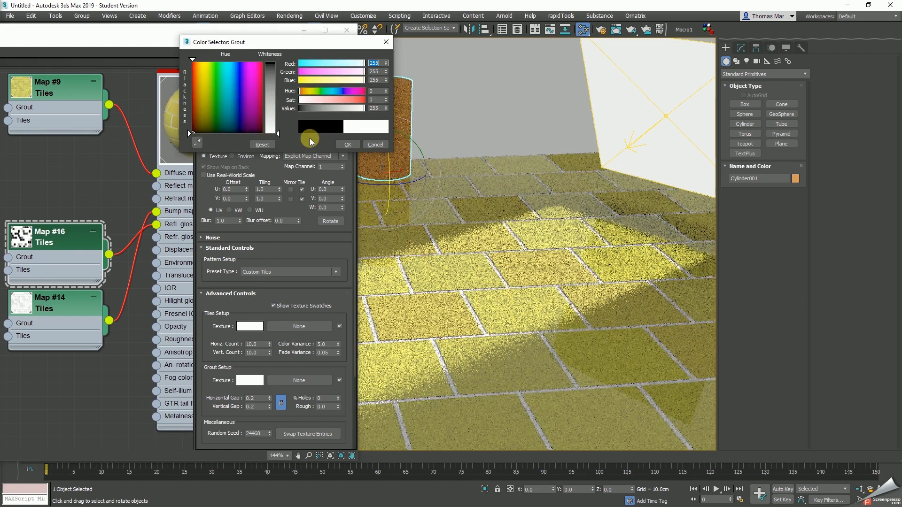
pyautogui.click(348, 144)
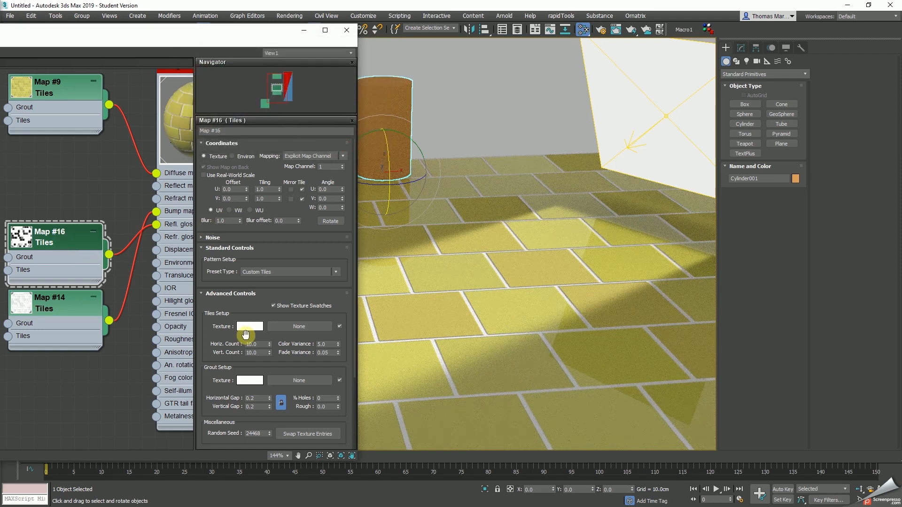
pyautogui.rightClick(337, 345)
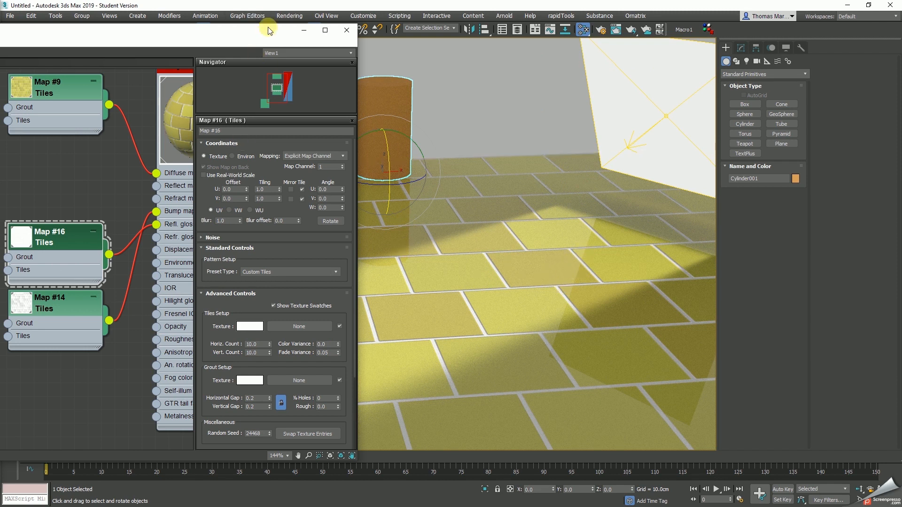
# Try the ground material without Fresnel reflections, and switch them back on.
pyautogui.moveTo(141, 143); pyautogui.dragTo(103, 189, button='middle')
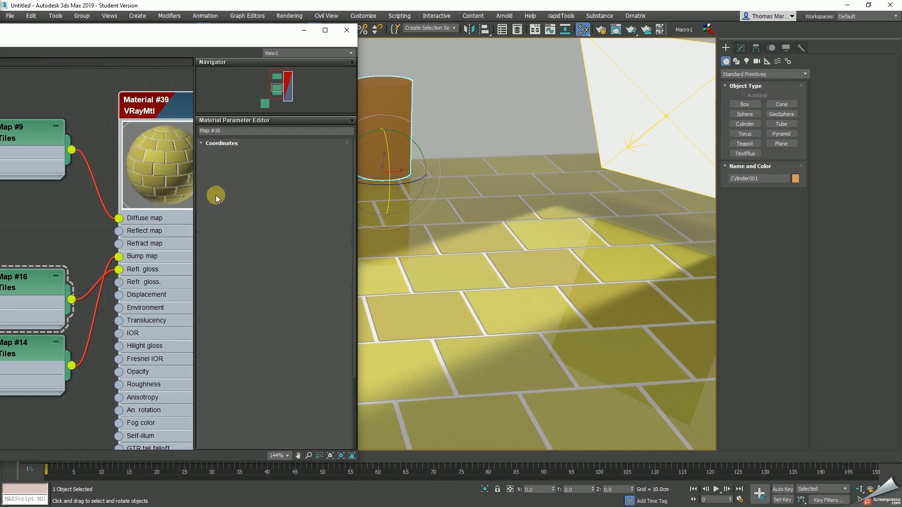
pyautogui.click(219, 201)
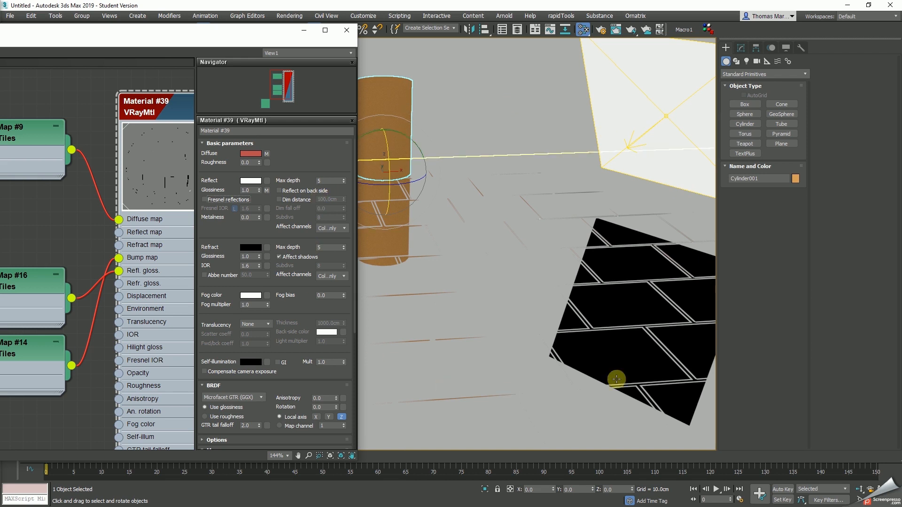
pyautogui.click(230, 201)
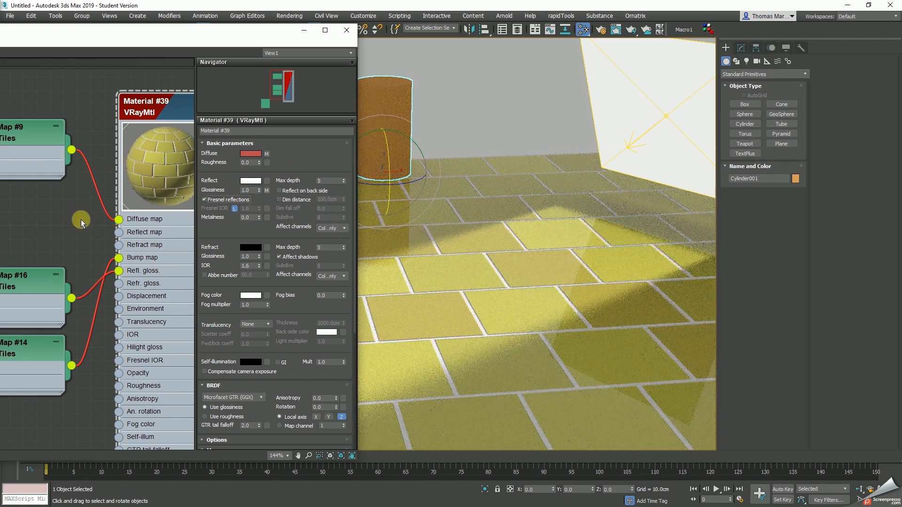
# Clear the Tiles map from the ground material's reflection glossiness.
pyautogui.moveTo(66, 244); pyautogui.dragTo(105, 221, button='middle')
pyautogui.scroll(-2, 105, 221)
pyautogui.click(69, 253)
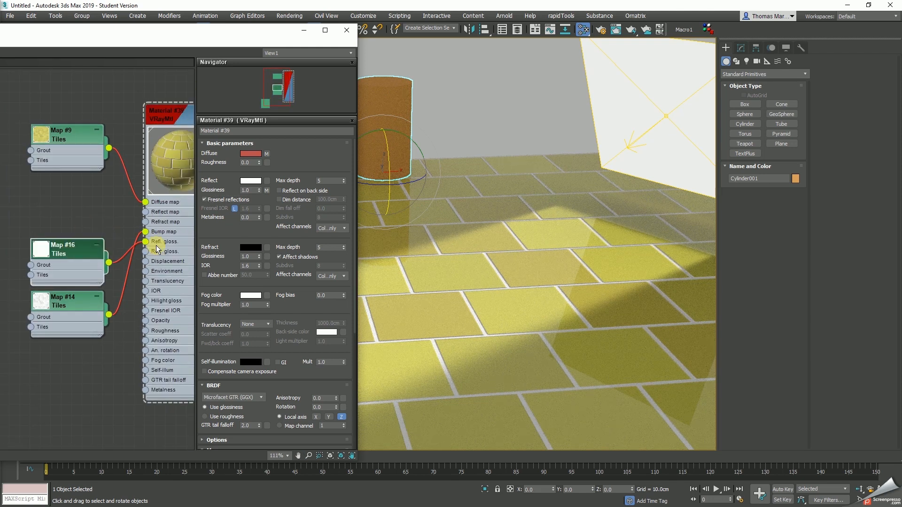
pyautogui.click(172, 112)
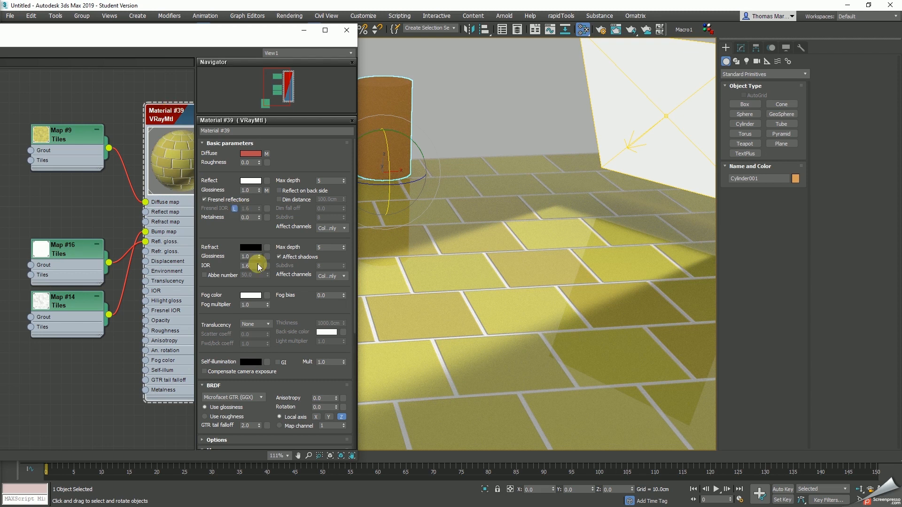
pyautogui.scroll(-1, 81, 214)
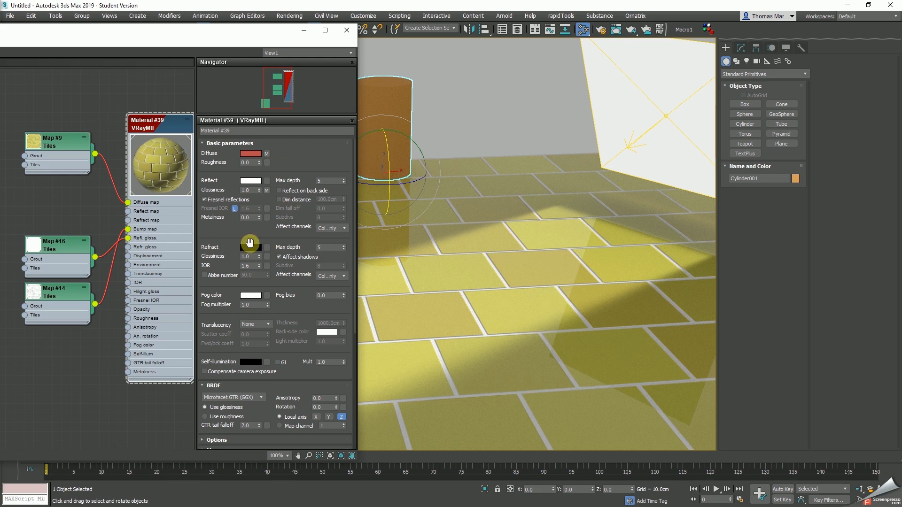
pyautogui.scroll(-1, 236, 220)
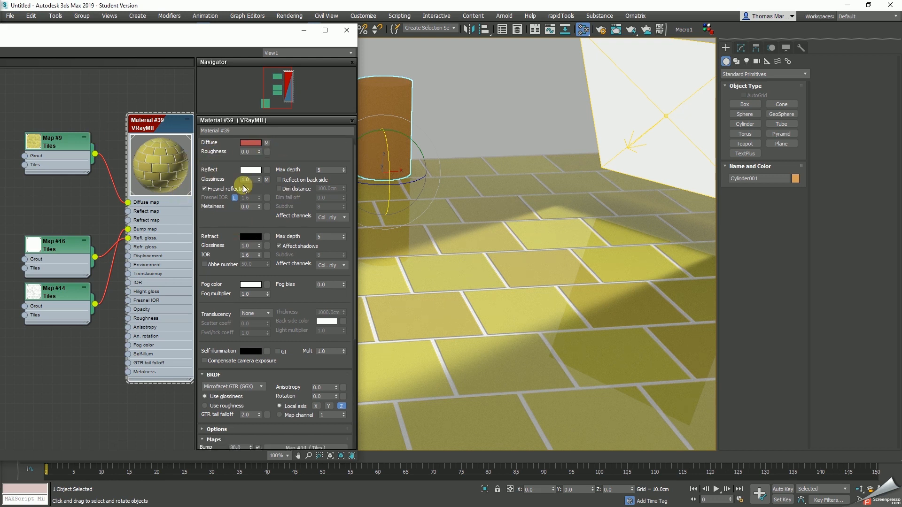
pyautogui.scroll(1, 227, 228)
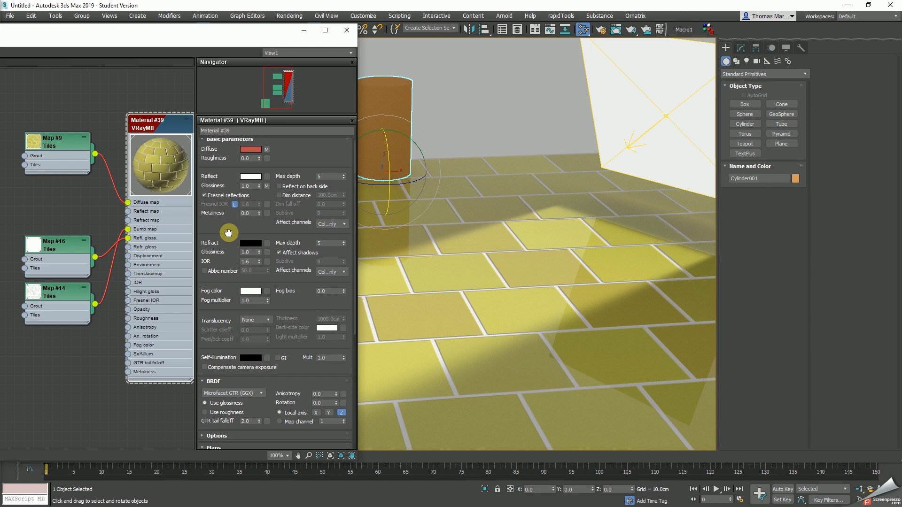
pyautogui.rightClick(267, 190)
pyautogui.click(287, 220)
# Set the ground material's Reflect colour to black.
pyautogui.click(251, 181)
pyautogui.moveTo(276, 77); pyautogui.dragTo(277, 133)
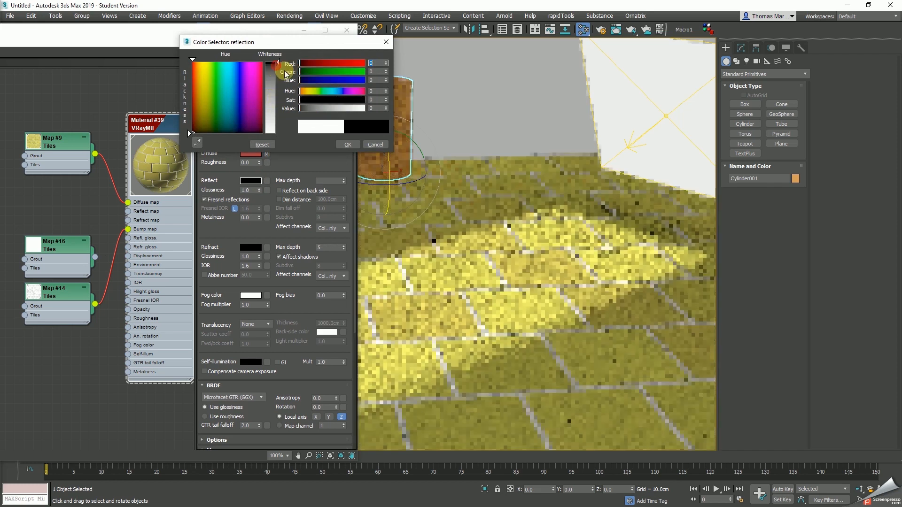
pyautogui.click(348, 144)
# Open the diffuse Tiles map's parameters and connect a new Noise map to its Grout input.
pyautogui.moveTo(269, 37); pyautogui.dragTo(306, 34)
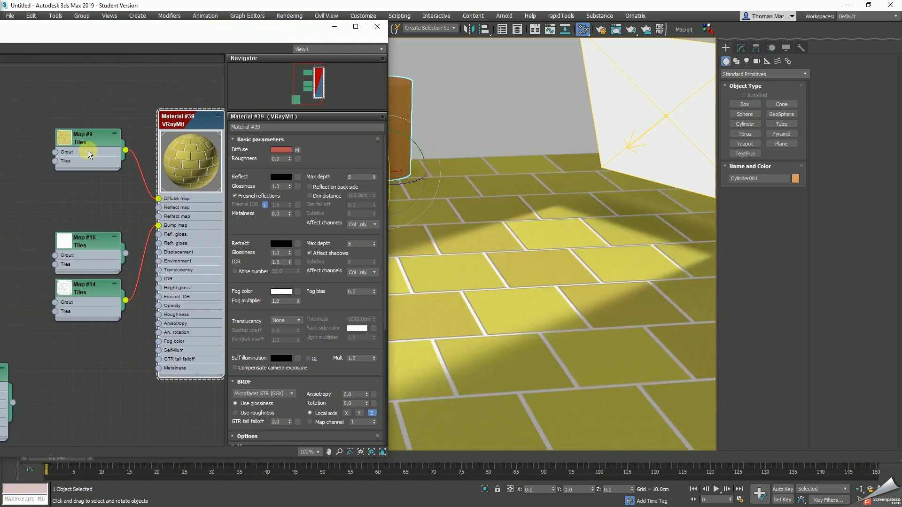
pyautogui.click(81, 137)
pyautogui.moveTo(86, 197); pyautogui.dragTo(132, 202, button='middle')
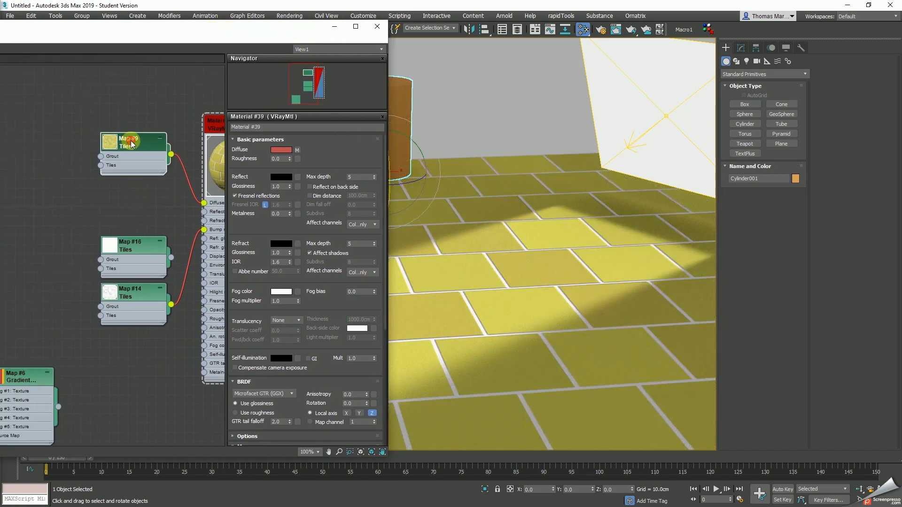
pyautogui.doubleClick(131, 143)
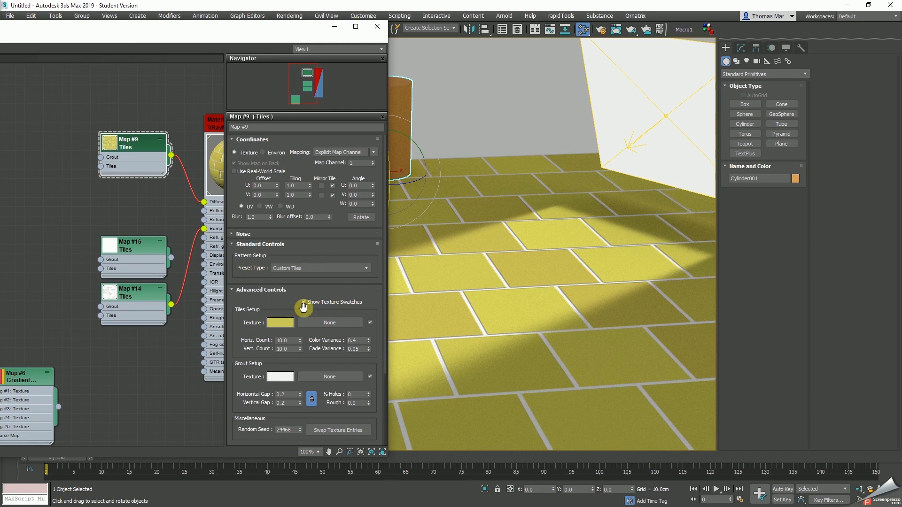
pyautogui.moveTo(278, 298); pyautogui.dragTo(271, 249)
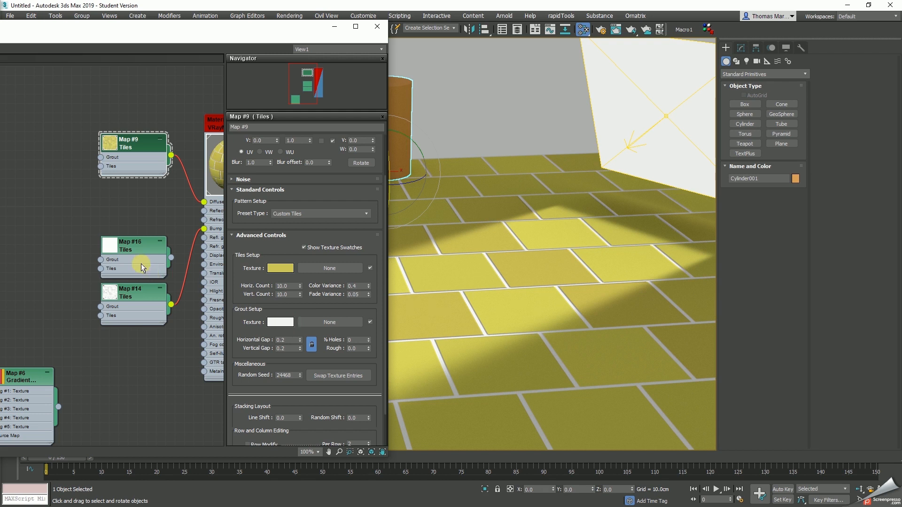
pyautogui.moveTo(100, 186); pyautogui.dragTo(149, 240, button='middle')
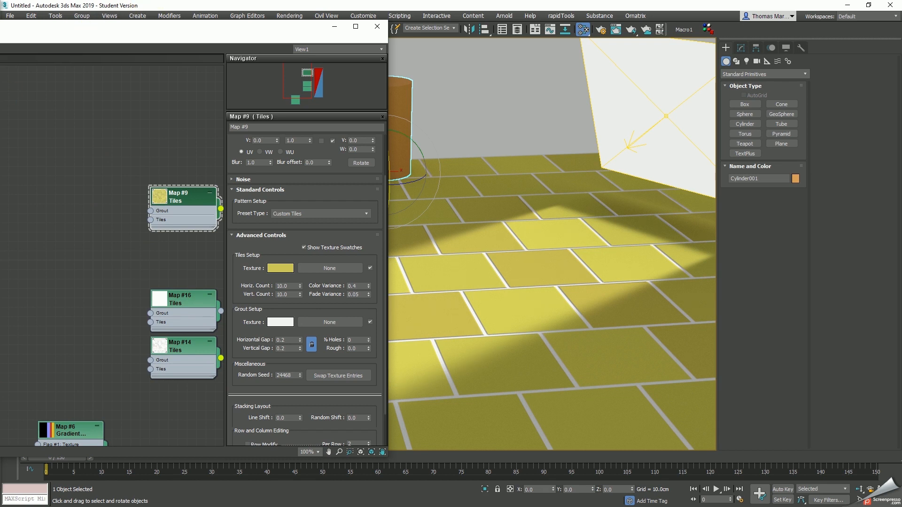
pyautogui.moveTo(0, 282); pyautogui.dragTo(150, 213)
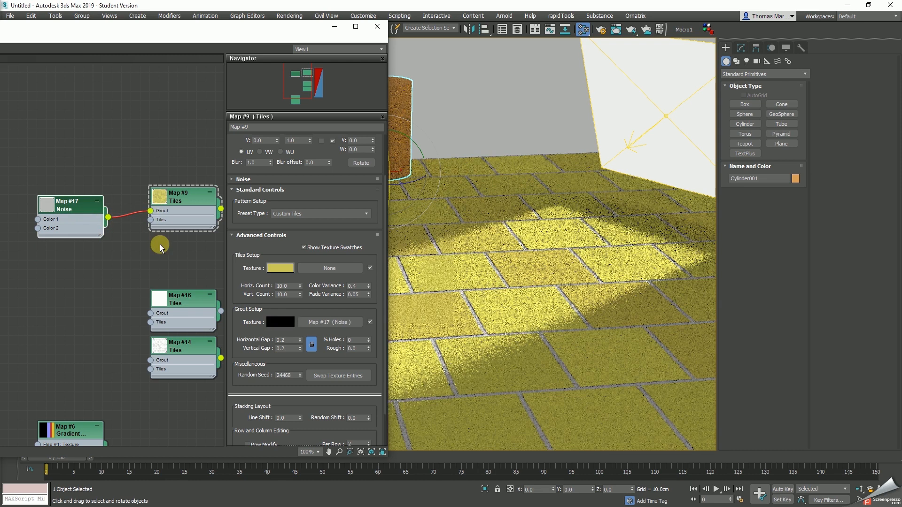
# Set the grout Noise map's size to 1 and its noise type to Turbulence.
pyautogui.doubleClick(68, 205)
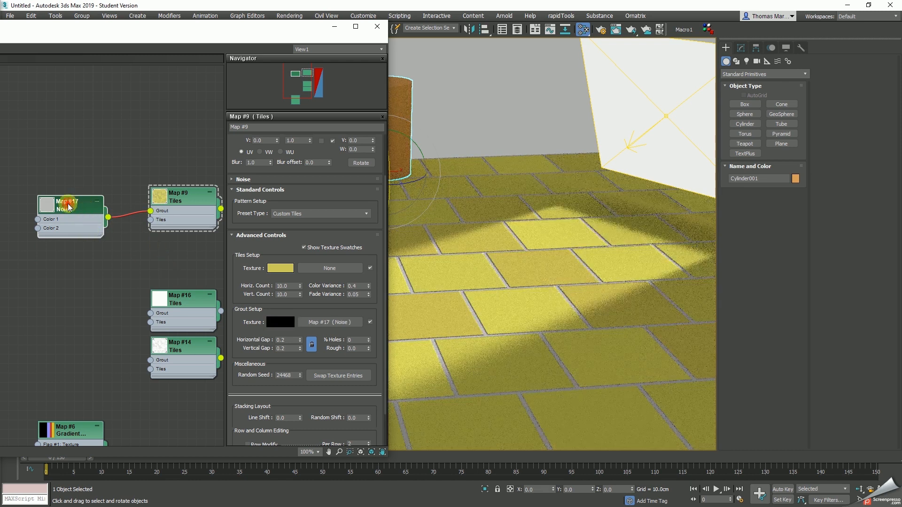
pyautogui.moveTo(264, 258); pyautogui.dragTo(231, 258)
pyautogui.write('1')
pyautogui.press('Return')
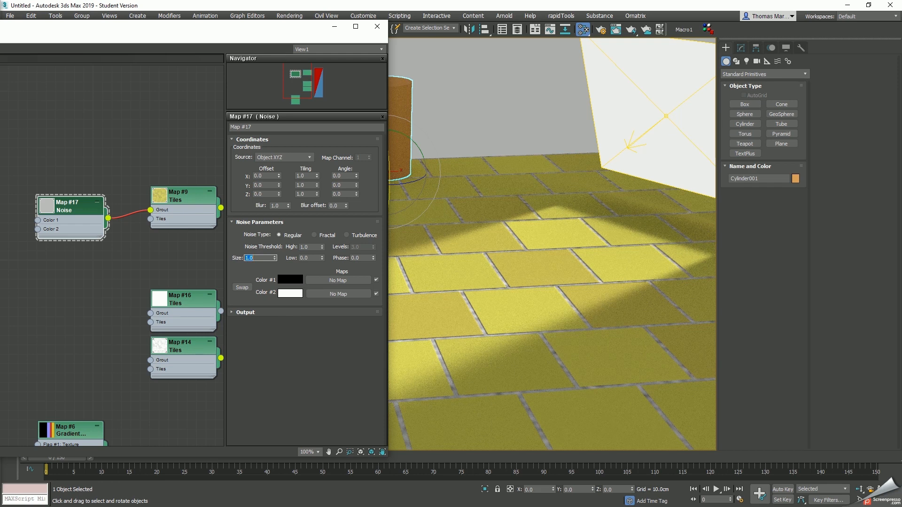
pyautogui.click(314, 235)
pyautogui.click(347, 235)
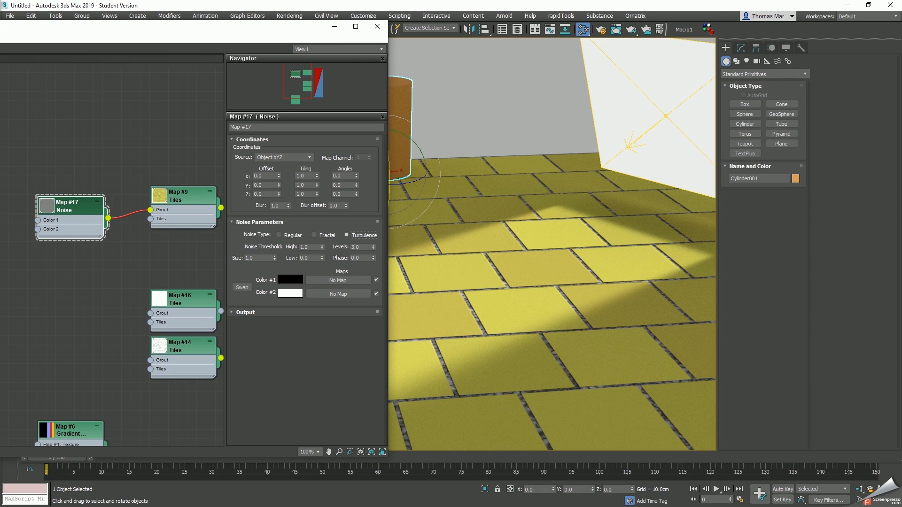
# Connect a new Falloff map, placed below the Noise map, to the diffuse Tiles map's Tiles input and open its parameters.
pyautogui.moveTo(0, 201); pyautogui.dragTo(151, 219)
pyautogui.moveTo(110, 145); pyautogui.dragTo(85, 255)
pyautogui.moveTo(84, 208); pyautogui.dragTo(85, 161)
pyautogui.moveTo(73, 256); pyautogui.dragTo(75, 220)
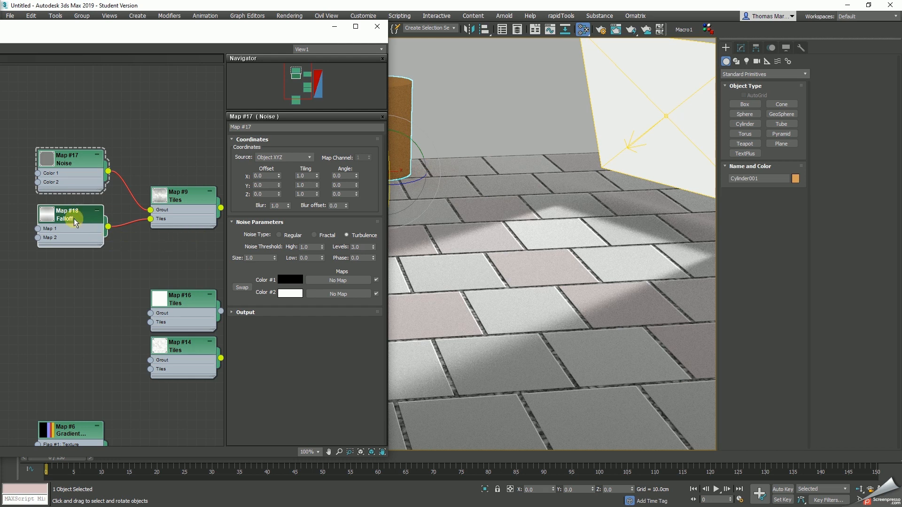
pyautogui.moveTo(179, 261)
pyautogui.mouseDown(button='middle')
pyautogui.moveTo(47, 278)
pyautogui.moveTo(183, 257)
pyautogui.mouseUp(button='middle')
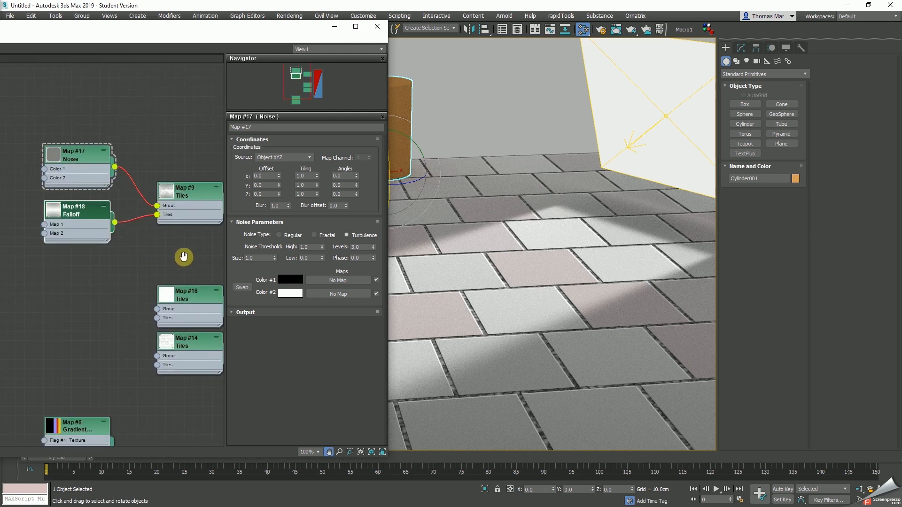
pyautogui.doubleClick(75, 210)
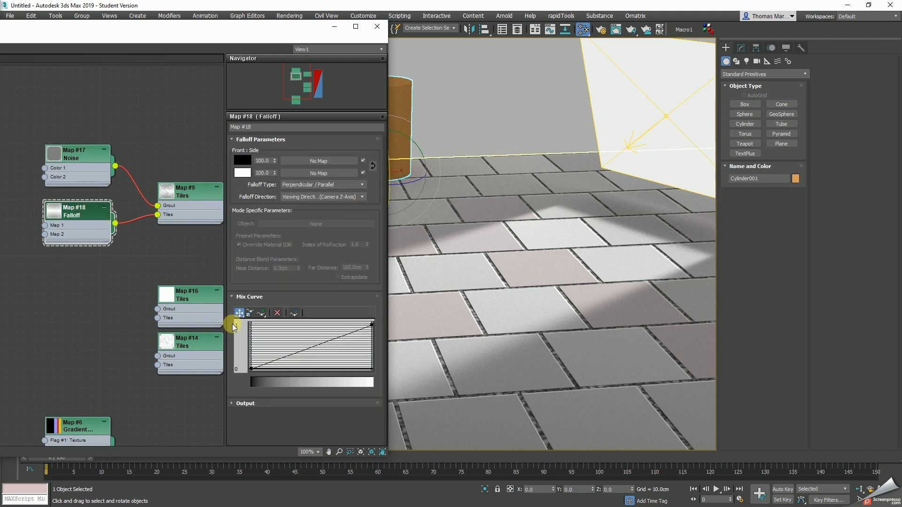
# Set the Falloff map's front colour to red with a red value of 255 and its side colour to yellow.
pyautogui.click(242, 160)
pyautogui.write('255')
pyautogui.press('Return')
pyautogui.click(348, 145)
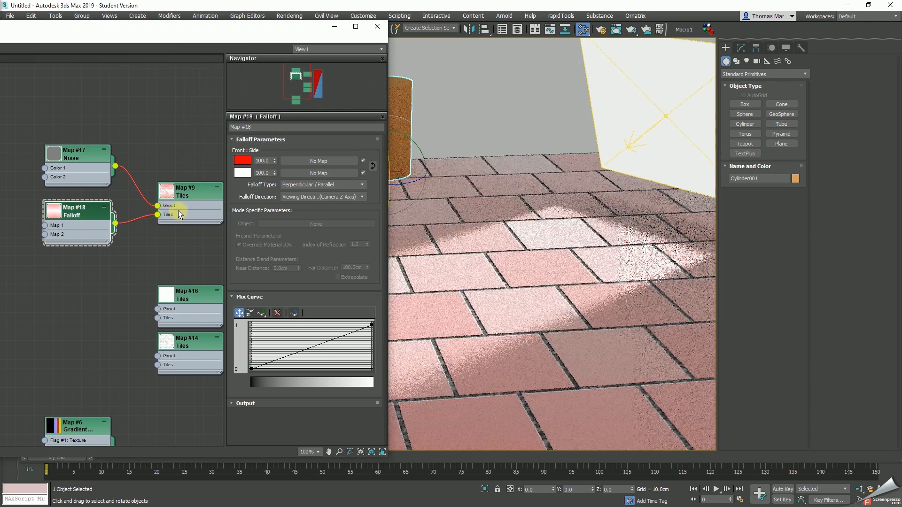
pyautogui.click(243, 172)
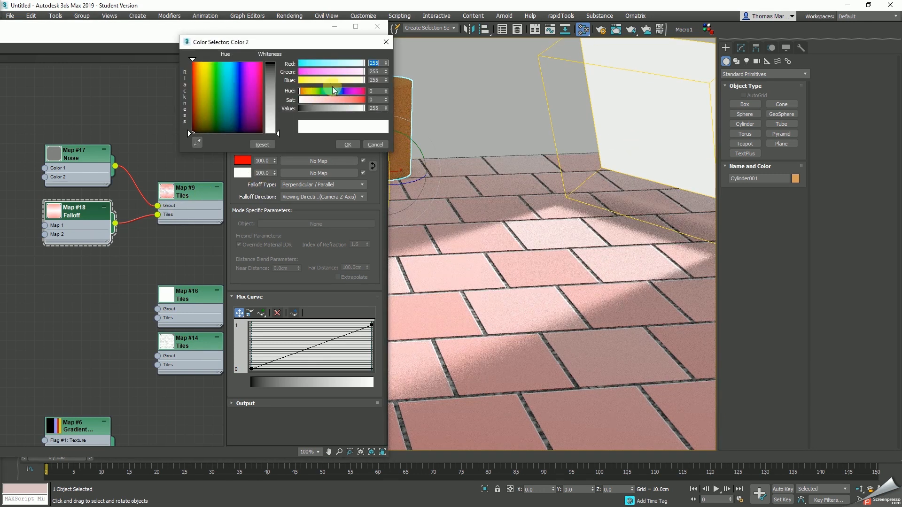
pyautogui.moveTo(332, 81); pyautogui.dragTo(298, 81)
pyautogui.click(347, 145)
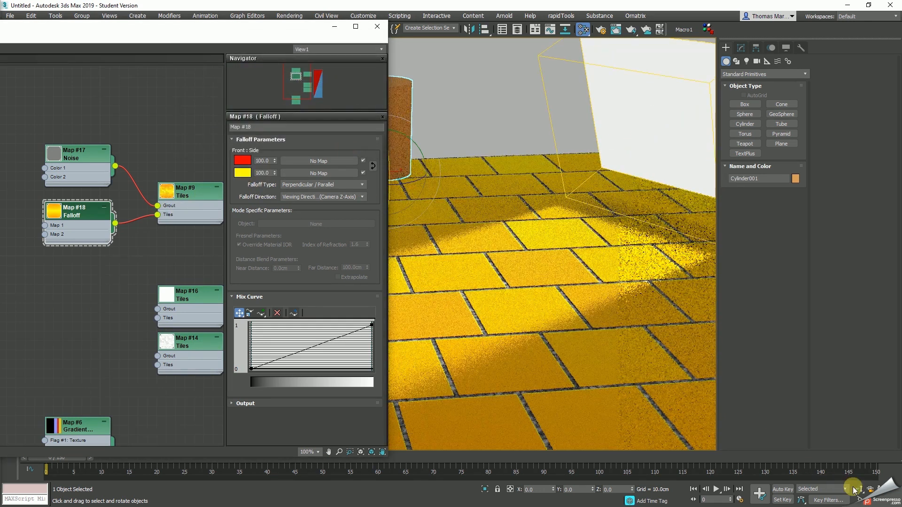
# Examine from several viewing angles how the red-to-yellow falloff shades the floor tiles.
pyautogui.keyDown('alt'); pyautogui.moveTo(619, 270); pyautogui.dragTo(576, 338, button='middle'); pyautogui.keyUp('alt')
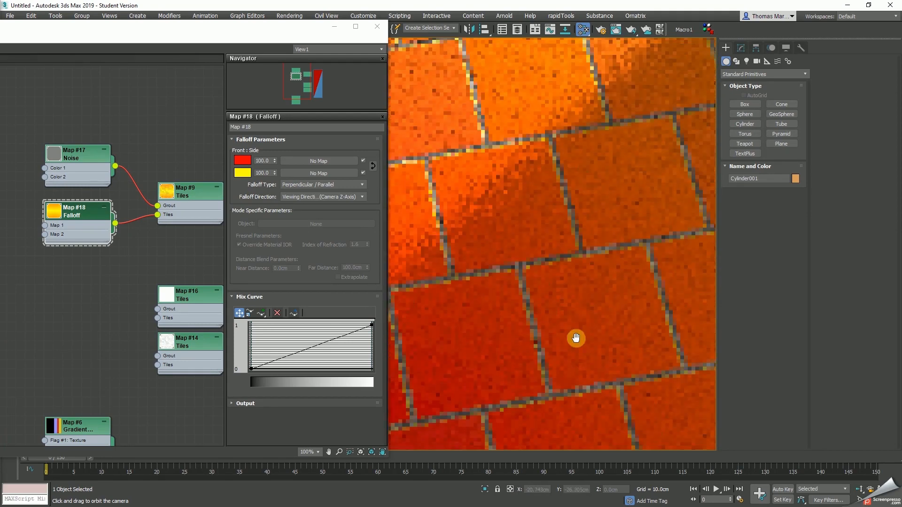
pyautogui.click(859, 491)
pyautogui.moveTo(635, 288); pyautogui.dragTo(647, 333)
pyautogui.click(873, 491)
pyautogui.moveTo(588, 348); pyautogui.dragTo(592, 320)
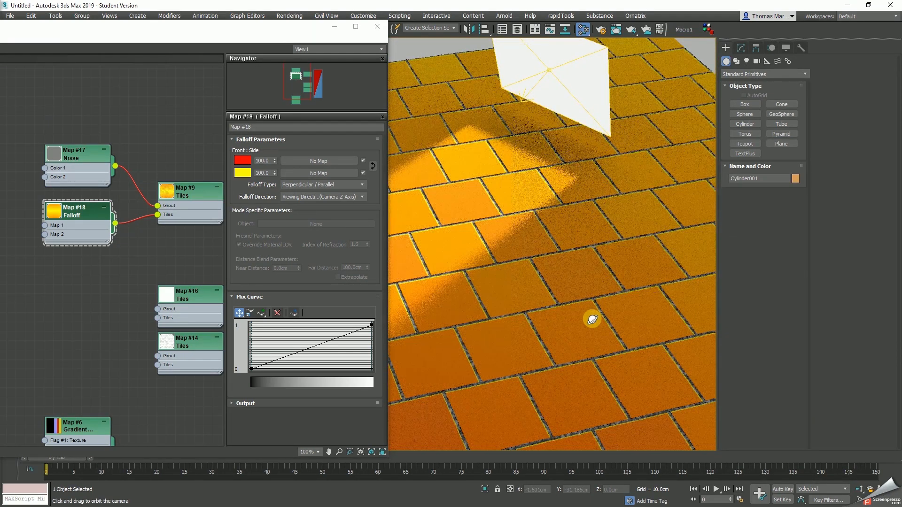
pyautogui.moveTo(592, 320); pyautogui.dragTo(596, 304)
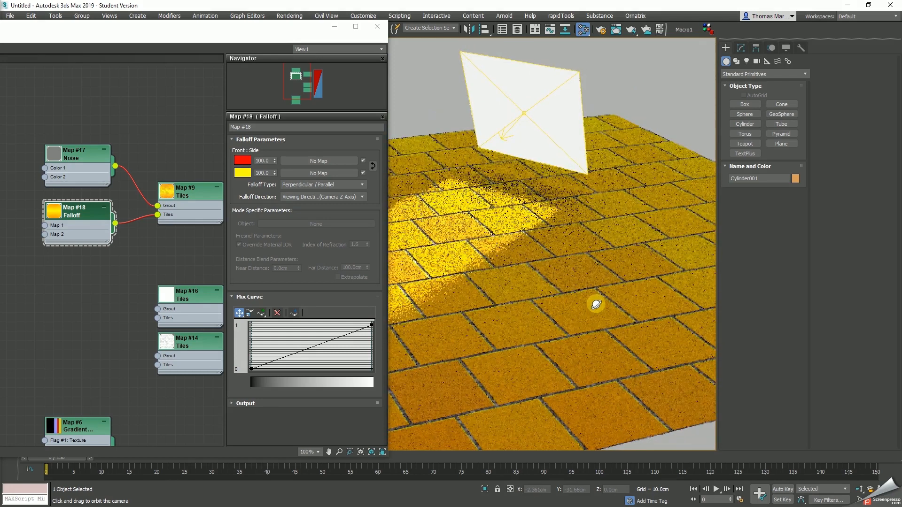
pyautogui.moveTo(536, 308); pyautogui.dragTo(578, 269, button='middle')
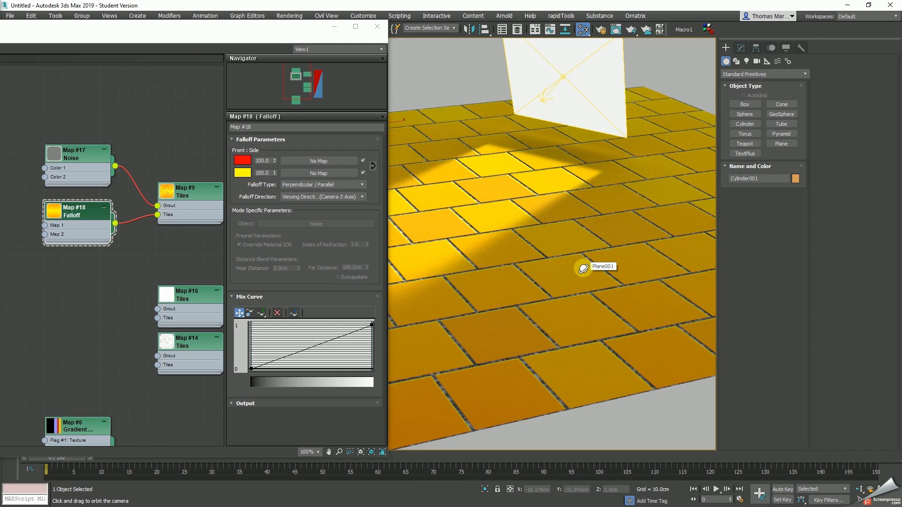
pyautogui.doubleClick(187, 191)
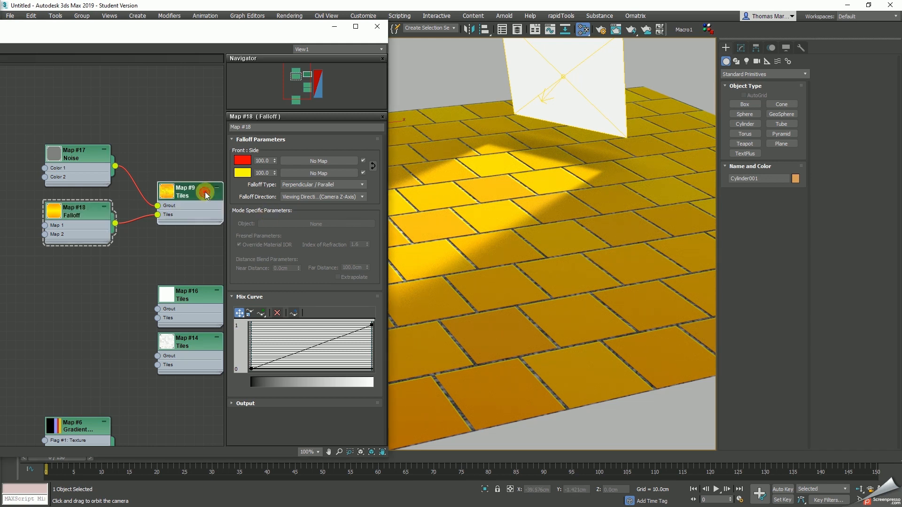
pyautogui.scroll(-5, 263, 258)
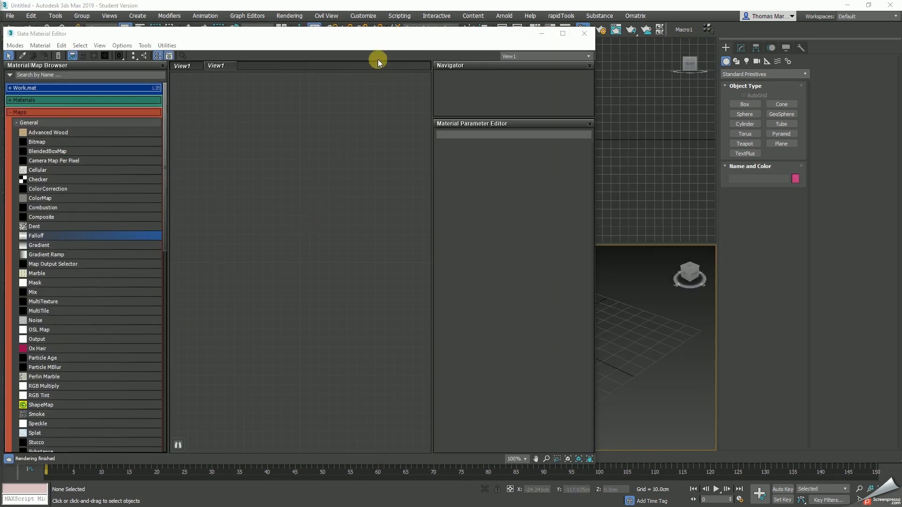
# Maximize the Slate Material Editor and add a ColorCorrection map with a Checker map beside it in the empty view.
pyautogui.moveTo(360, 36); pyautogui.dragTo(411, 35)
pyautogui.click(615, 34)
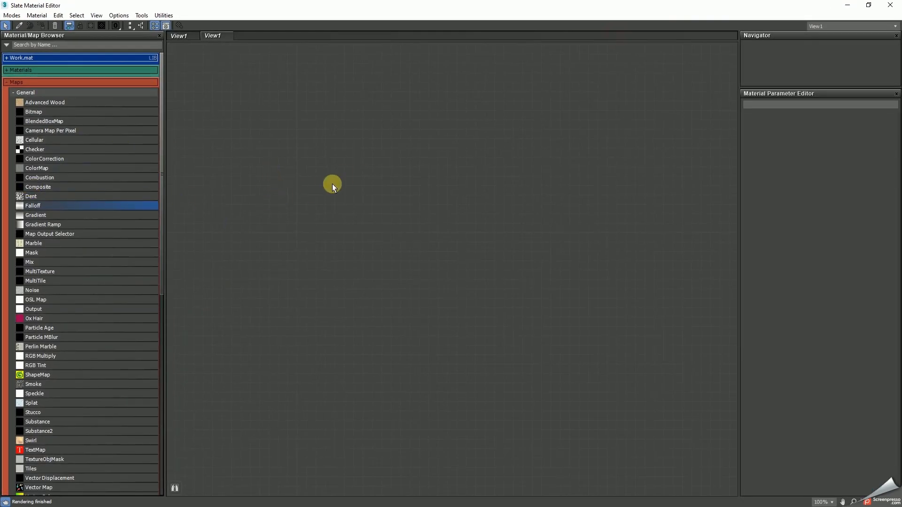
pyautogui.moveTo(35, 158); pyautogui.dragTo(368, 158)
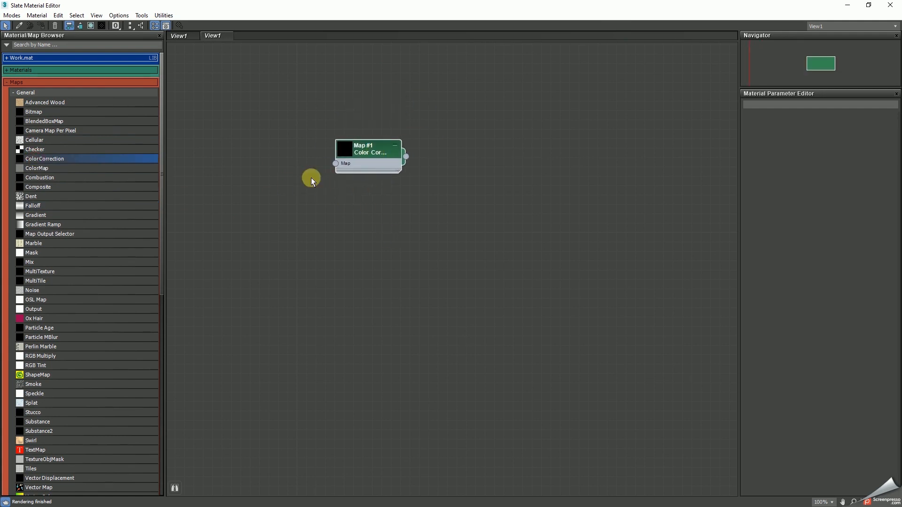
pyautogui.moveTo(46, 149); pyautogui.dragTo(495, 188)
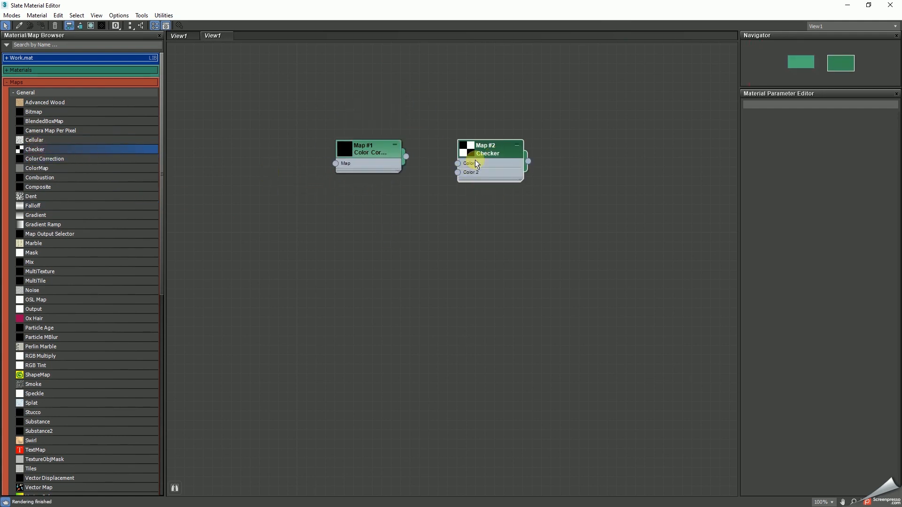
# Open the Checker map's parameters and set its Color #1 to red and Color #2 to yellow.
pyautogui.doubleClick(494, 152)
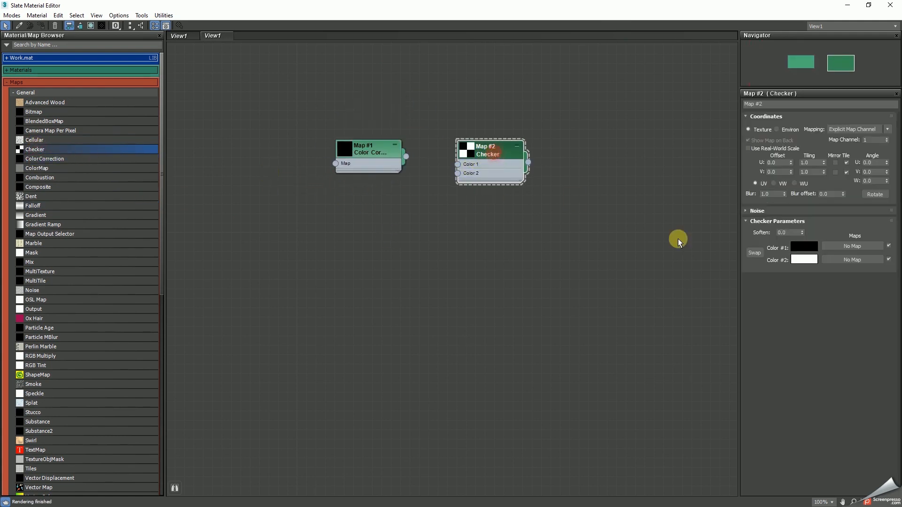
pyautogui.click(806, 247)
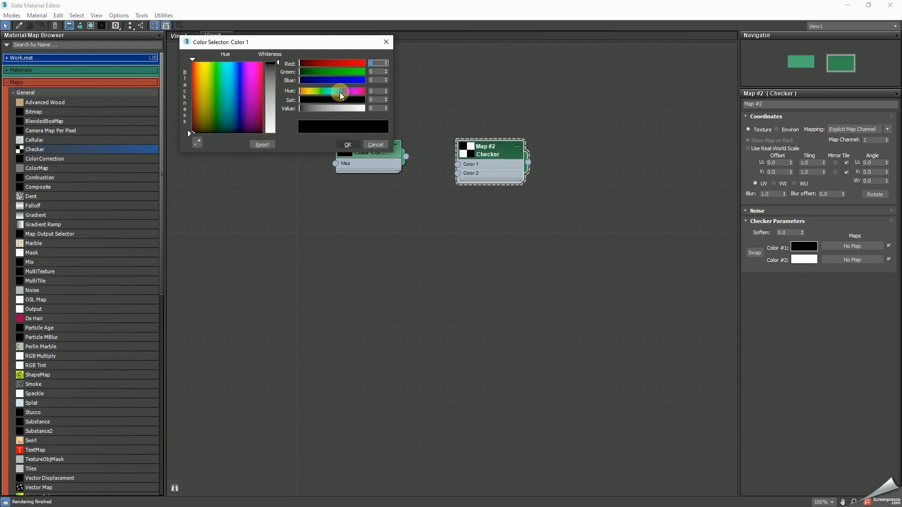
pyautogui.moveTo(343, 62); pyautogui.dragTo(365, 63)
pyautogui.click(348, 144)
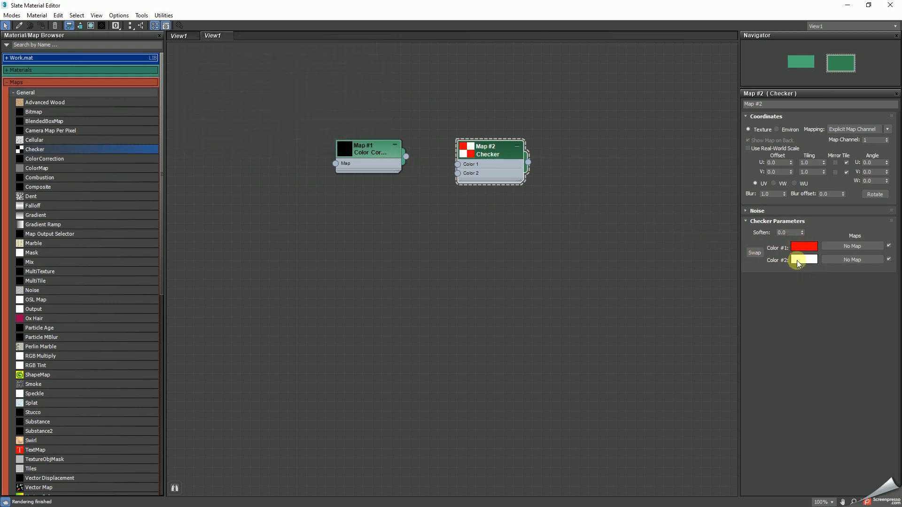
pyautogui.click(801, 260)
pyautogui.moveTo(316, 79); pyautogui.dragTo(301, 81)
pyautogui.click(350, 144)
# Create a VRayMtl from the Checker map's output and connect the Checker to its Diffuse map input.
pyautogui.click(405, 233)
pyautogui.moveTo(508, 151); pyautogui.dragTo(489, 151)
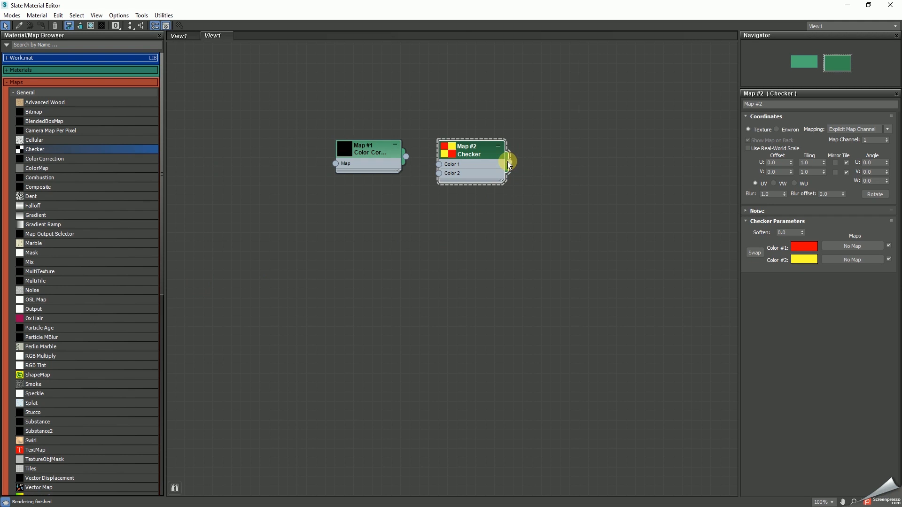
pyautogui.moveTo(509, 162); pyautogui.dragTo(584, 152)
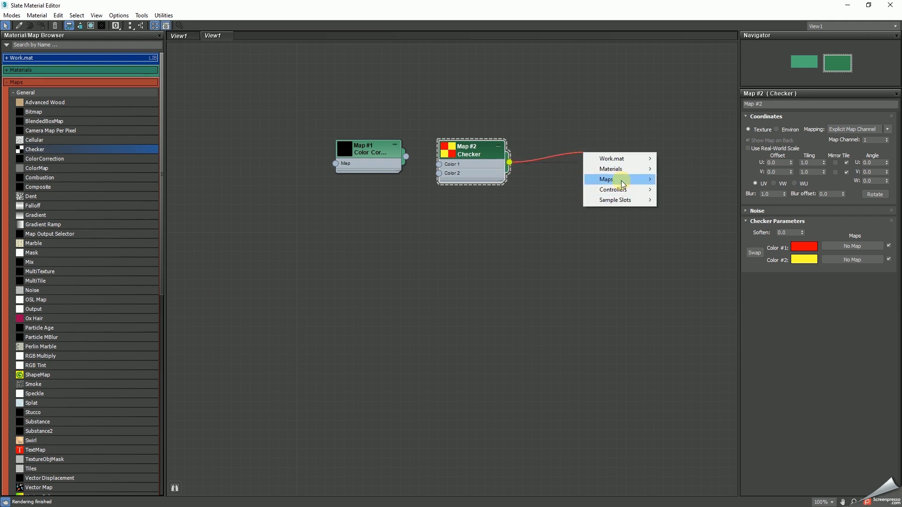
pyautogui.moveTo(622, 200)
pyautogui.moveTo(621, 179)
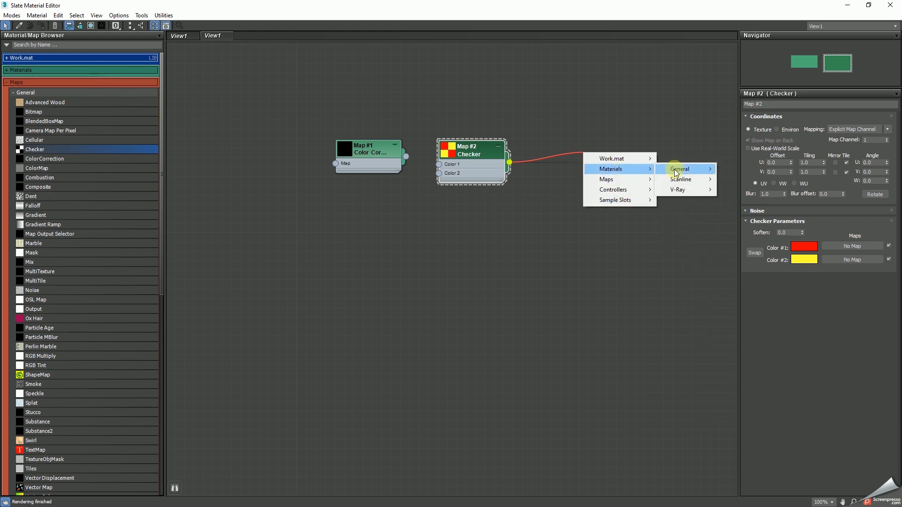
pyautogui.moveTo(690, 194)
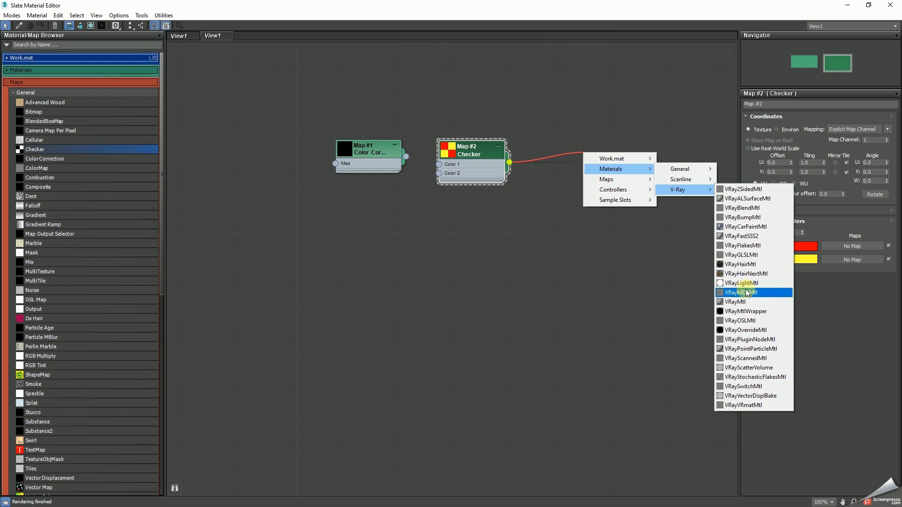
pyautogui.click(735, 301)
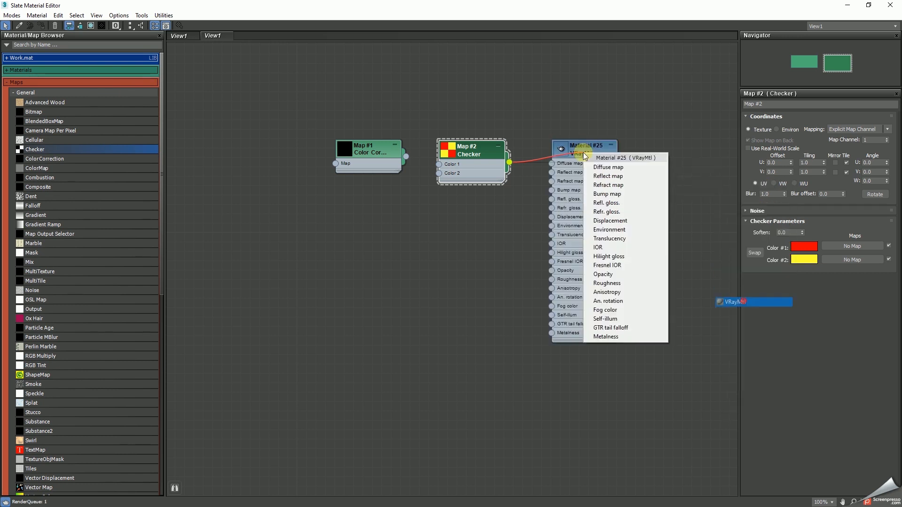
pyautogui.click(610, 167)
pyautogui.moveTo(581, 149); pyautogui.dragTo(571, 131)
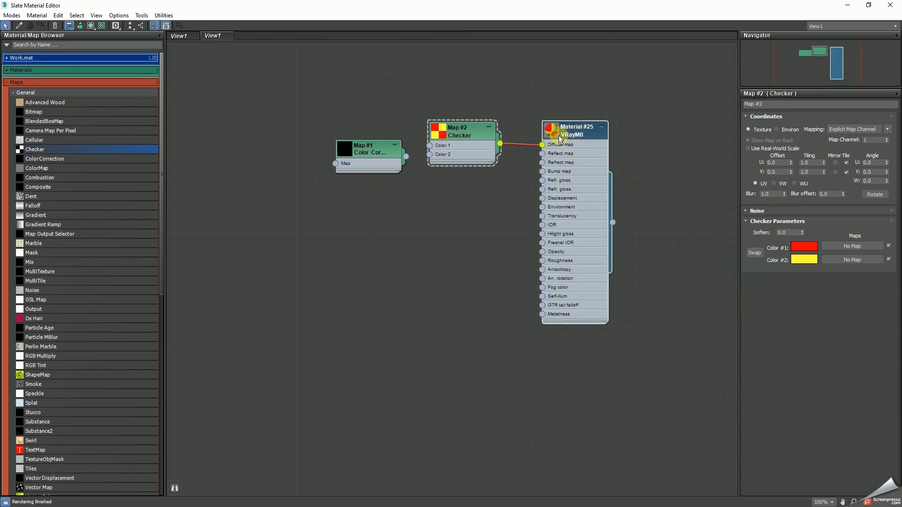
# Open a preview window for the VRayMtl, dock it between the map browser and the node view, and widen it.
pyautogui.rightClick(555, 136)
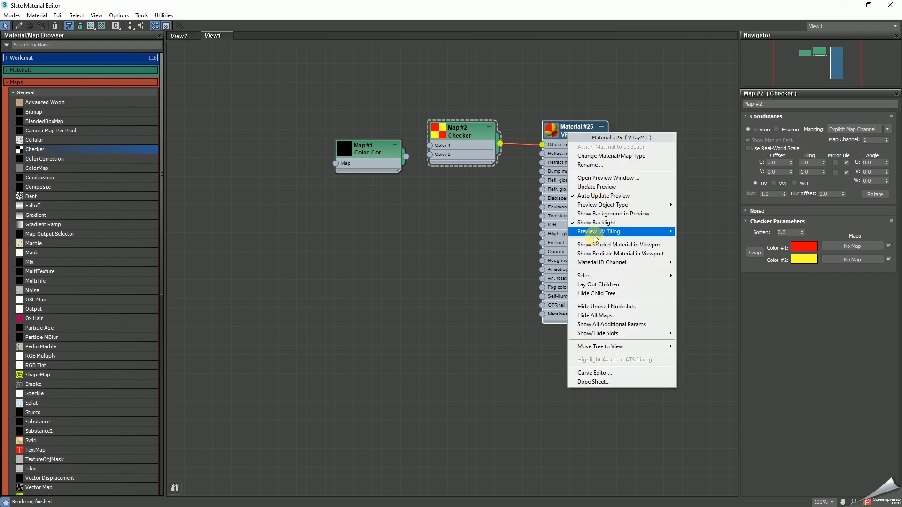
pyautogui.click(598, 179)
pyautogui.moveTo(604, 191); pyautogui.dragTo(209, 262)
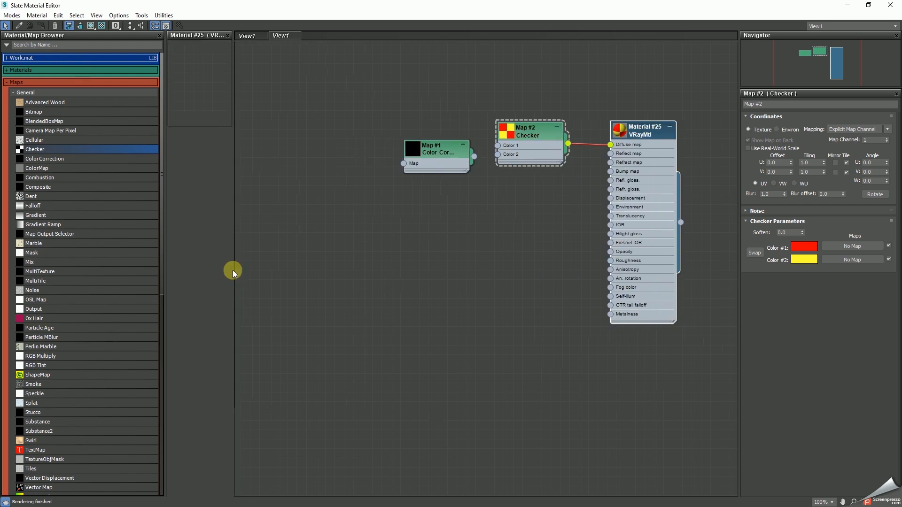
pyautogui.moveTo(234, 129); pyautogui.dragTo(282, 130)
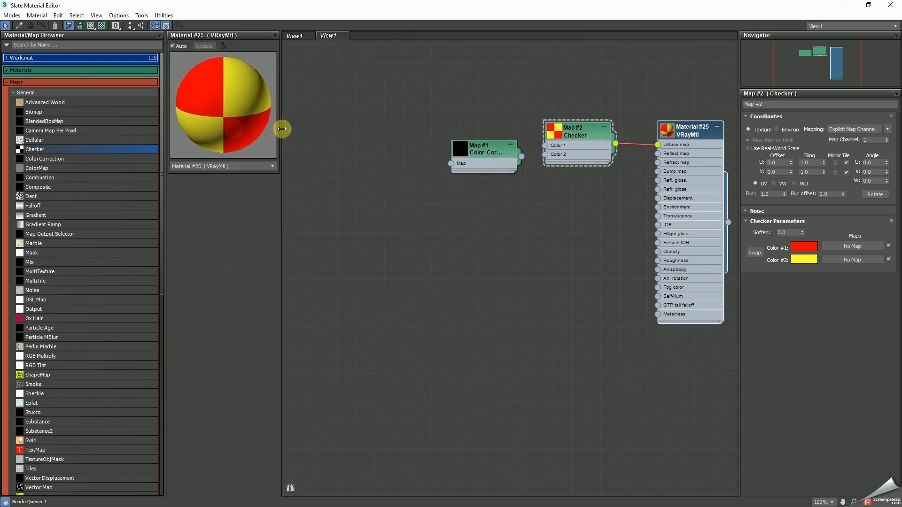
# Rearrange the nodes and connect the Color Correction map's output to the Checker's Color 1 input.
pyautogui.moveTo(677, 135); pyautogui.dragTo(634, 198)
pyautogui.moveTo(489, 148); pyautogui.dragTo(432, 200)
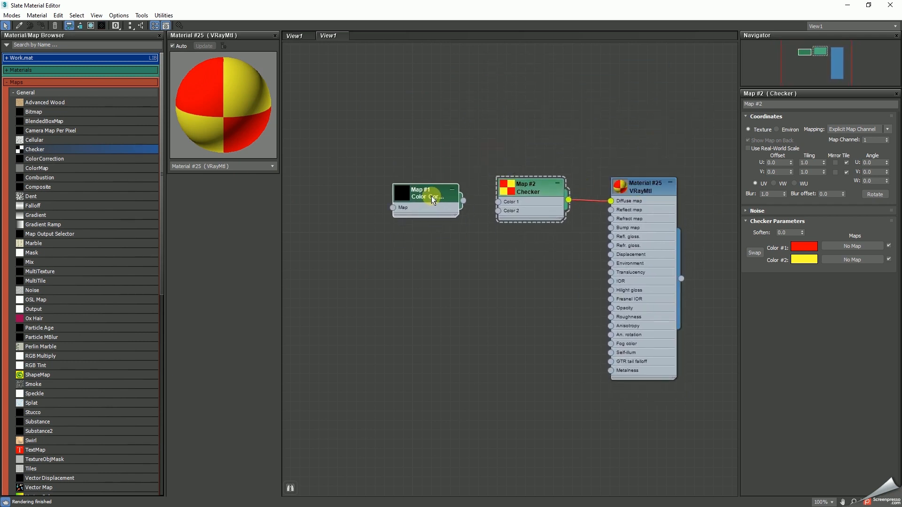
pyautogui.moveTo(638, 192); pyautogui.dragTo(637, 183)
pyautogui.click(500, 207)
pyautogui.moveTo(463, 203); pyautogui.dragTo(506, 206)
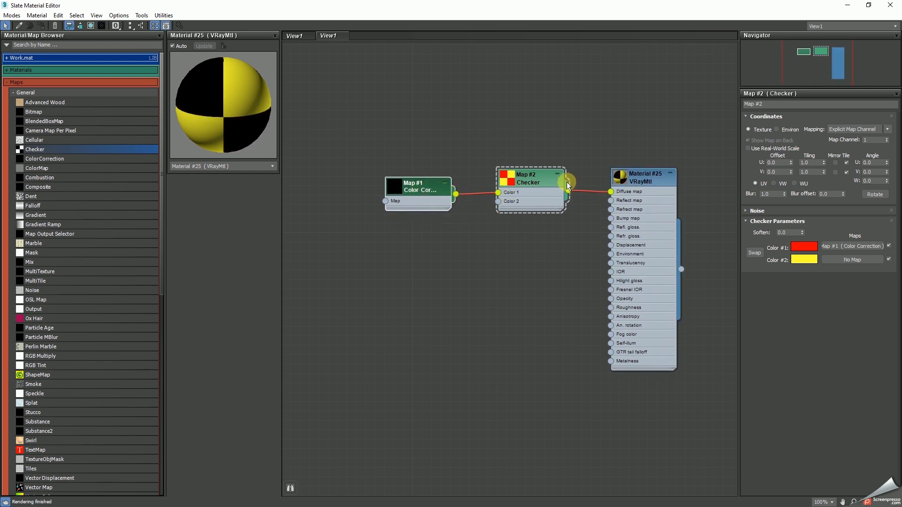
pyautogui.moveTo(630, 181); pyautogui.dragTo(611, 158, button='middle')
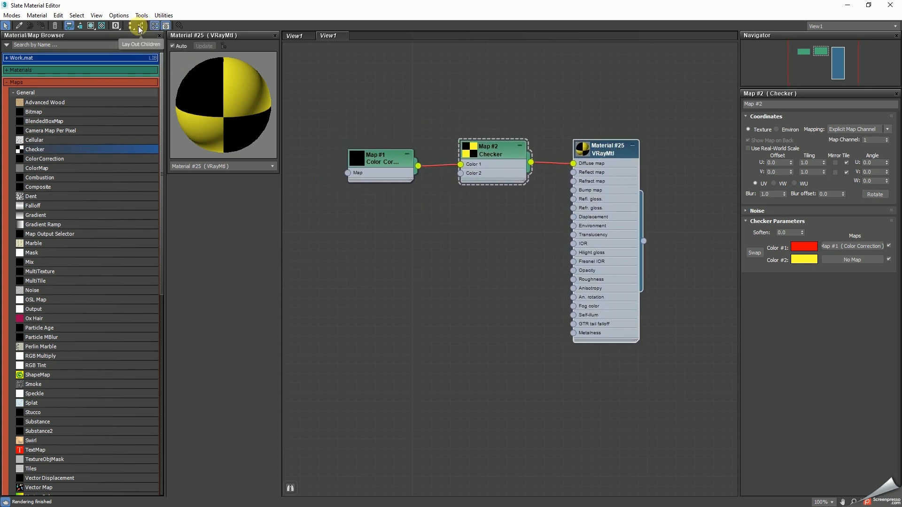
# Move the VRayMtl node tree higher in the view and lay out its child nodes.
pyautogui.moveTo(607, 155); pyautogui.dragTo(590, 125)
pyautogui.click(69, 25)
pyautogui.moveTo(672, 81); pyautogui.dragTo(315, 360)
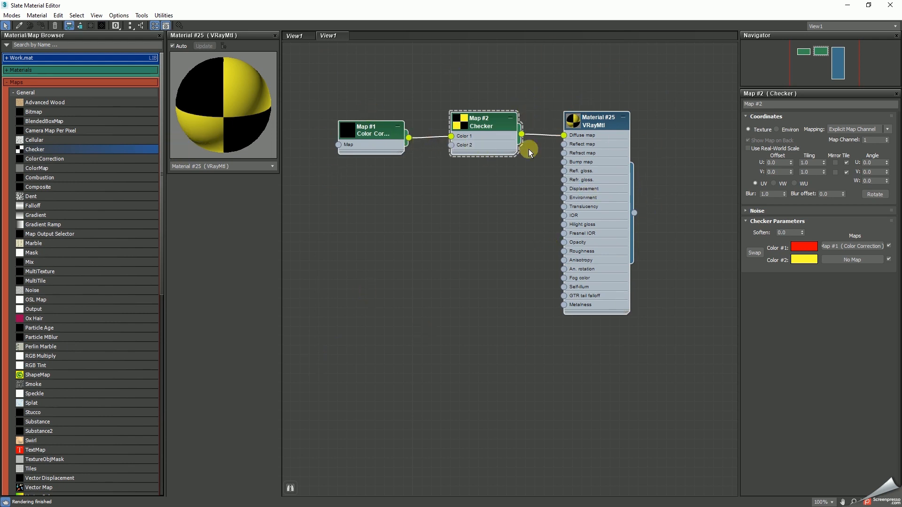
pyautogui.click(141, 27)
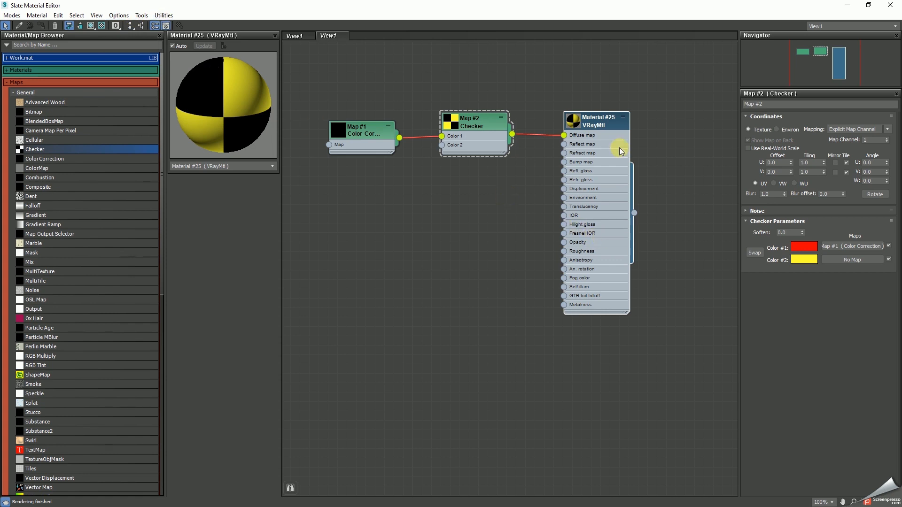
# Reorder the nodes so the Checker feeds the Color Correction's Map input and the Color Correction feeds the VRayMtl's Diffuse map.
pyautogui.doubleClick(366, 129)
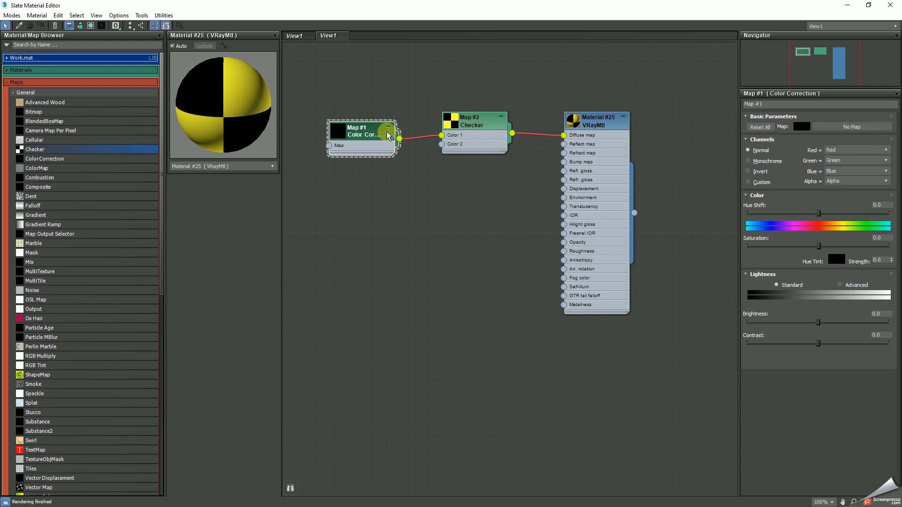
pyautogui.click(415, 137)
pyautogui.press('Delete')
pyautogui.moveTo(482, 126); pyautogui.dragTo(378, 173)
pyautogui.moveTo(376, 135); pyautogui.dragTo(410, 181)
pyautogui.moveTo(550, 101); pyautogui.dragTo(564, 136)
pyautogui.moveTo(512, 94); pyautogui.dragTo(484, 133)
pyautogui.moveTo(335, 212); pyautogui.dragTo(369, 137)
pyautogui.moveTo(487, 131); pyautogui.dragTo(478, 130)
pyautogui.click(376, 135)
pyautogui.click(490, 148)
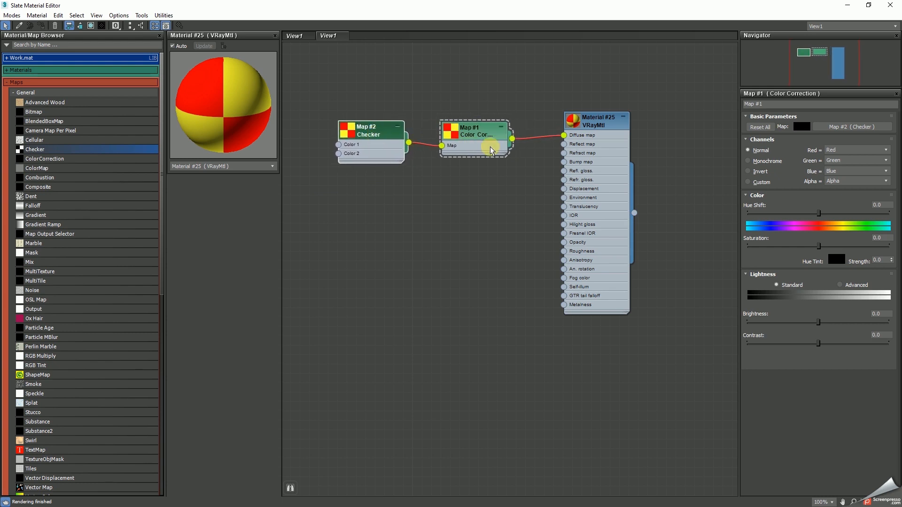
pyautogui.click(404, 134)
pyautogui.click(492, 135)
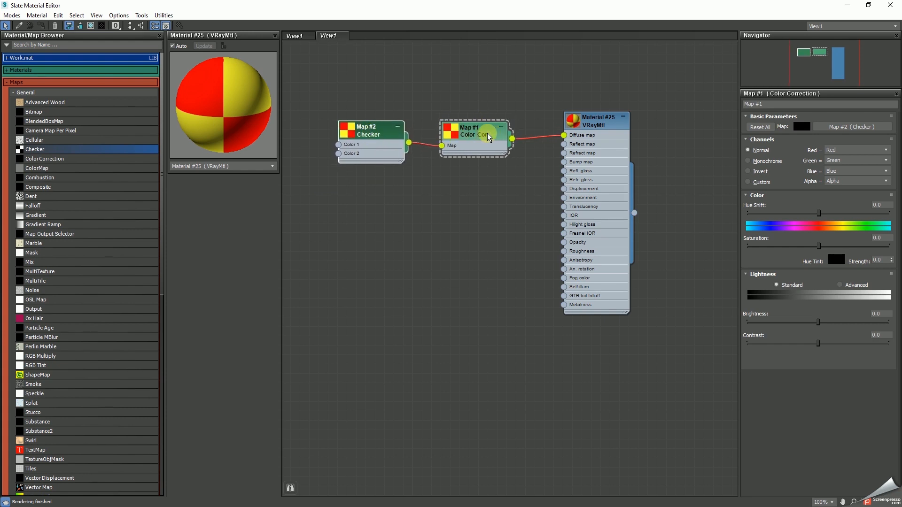
# Adjust the Color Correction map to a hue shift of 2.99, saturation of 0.997 and brightness of 0.997.
pyautogui.click(488, 134)
pyautogui.moveTo(821, 249); pyautogui.dragTo(754, 246)
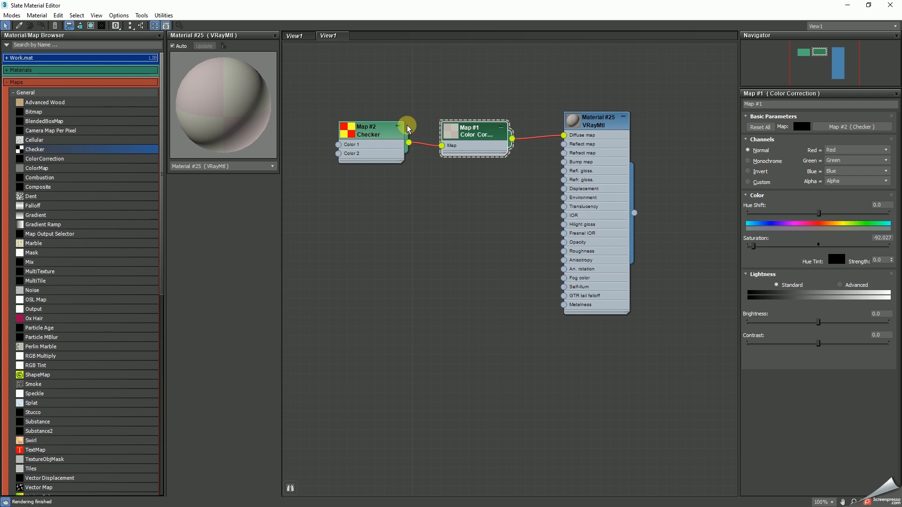
pyautogui.moveTo(783, 244); pyautogui.dragTo(818, 245)
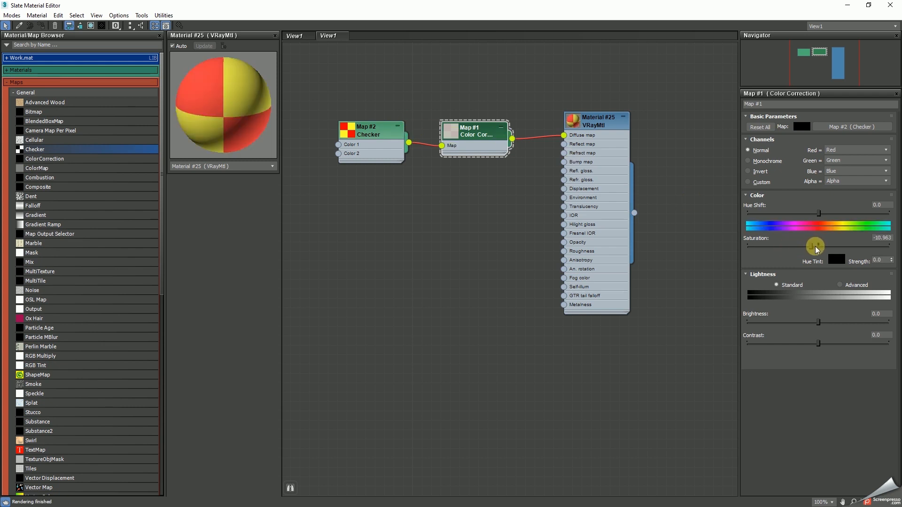
pyautogui.moveTo(818, 213)
pyautogui.mouseDown()
pyautogui.moveTo(881, 214)
pyautogui.moveTo(759, 213)
pyautogui.moveTo(870, 210)
pyautogui.moveTo(881, 201)
pyautogui.moveTo(861, 215)
pyautogui.moveTo(811, 210)
pyautogui.moveTo(820, 210)
pyautogui.mouseUp()
pyautogui.moveTo(819, 322)
pyautogui.mouseDown()
pyautogui.moveTo(830, 323)
pyautogui.moveTo(819, 323)
pyautogui.mouseUp()
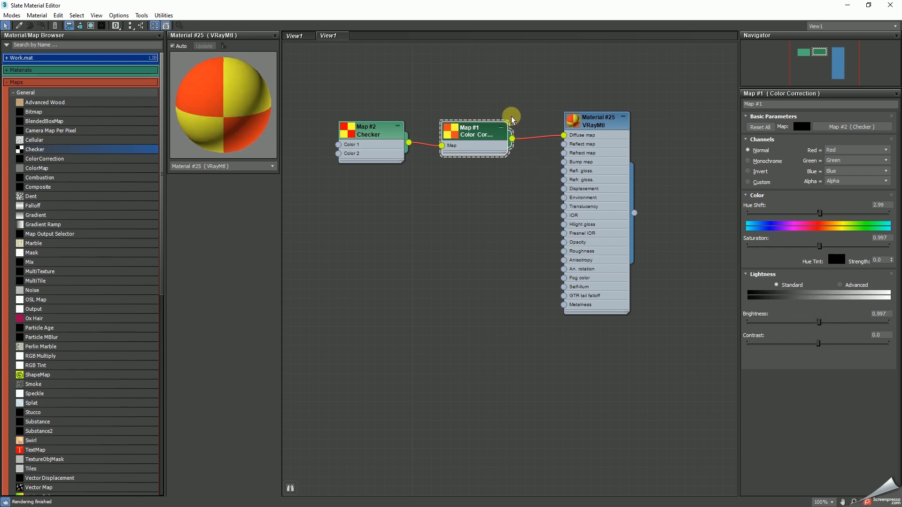
# Replace the Checker and Color Correction maps with a Composite map connected to the VRayMtl's Diffuse map, and open its parameters.
pyautogui.moveTo(496, 66); pyautogui.dragTo(311, 210)
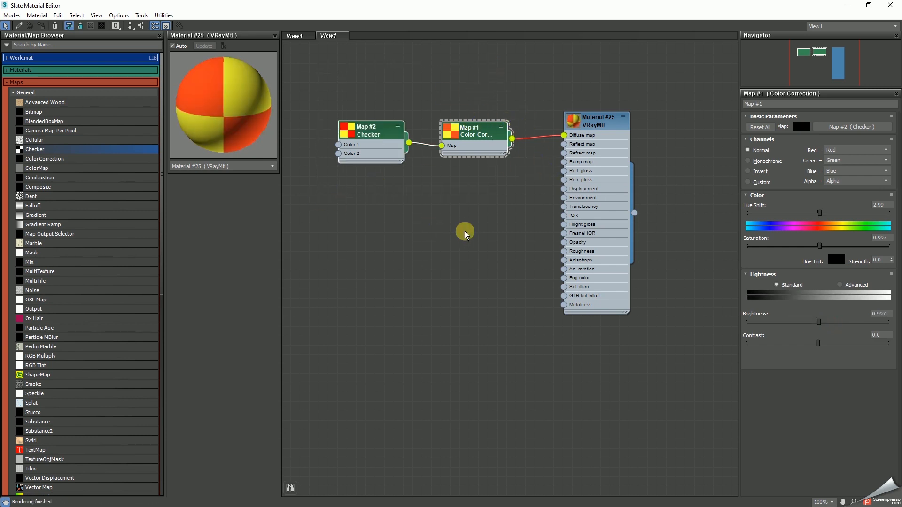
pyautogui.press('Delete')
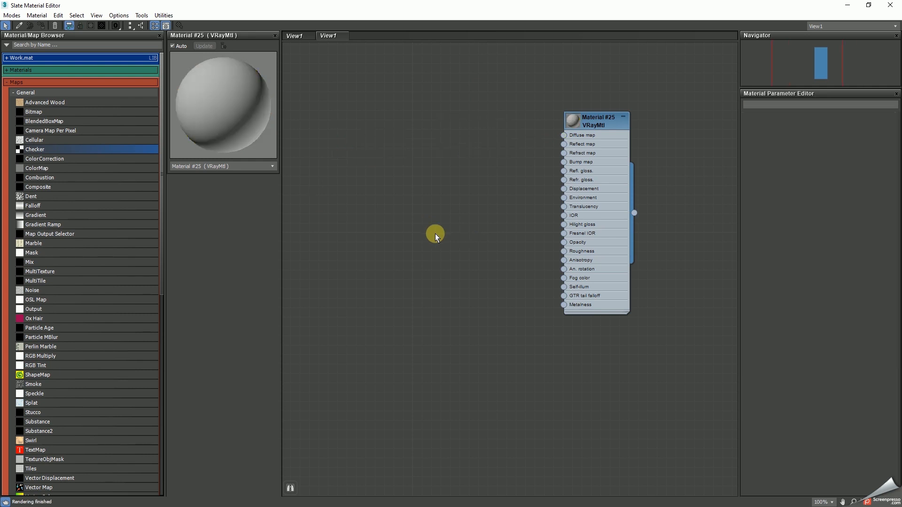
pyautogui.moveTo(39, 187); pyautogui.dragTo(564, 135)
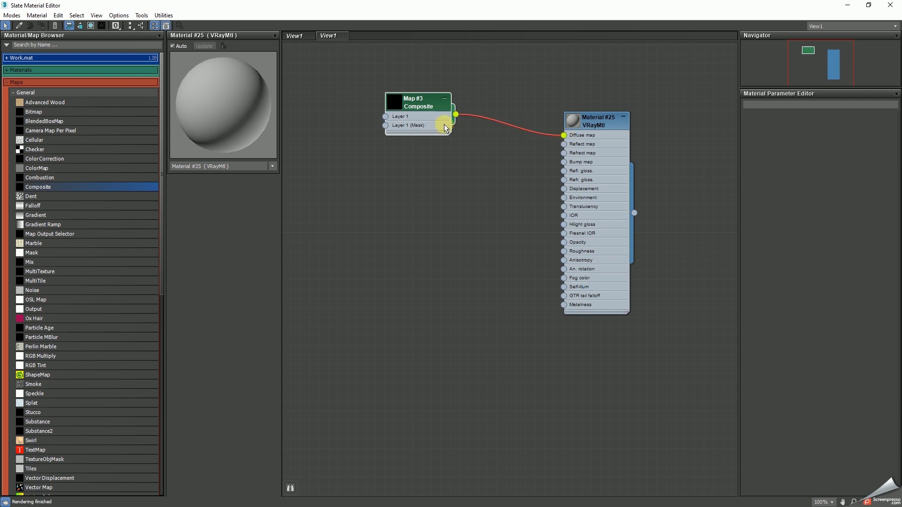
pyautogui.doubleClick(420, 102)
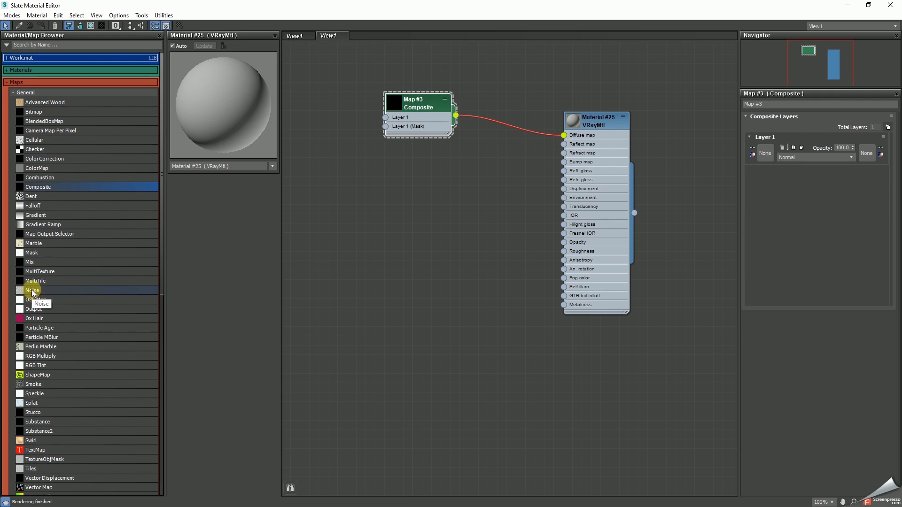
# Add a Noise map feeding the Composite's Layer 1, align it beside the Composite, and set its size to 50.
pyautogui.moveTo(32, 294); pyautogui.dragTo(332, 96)
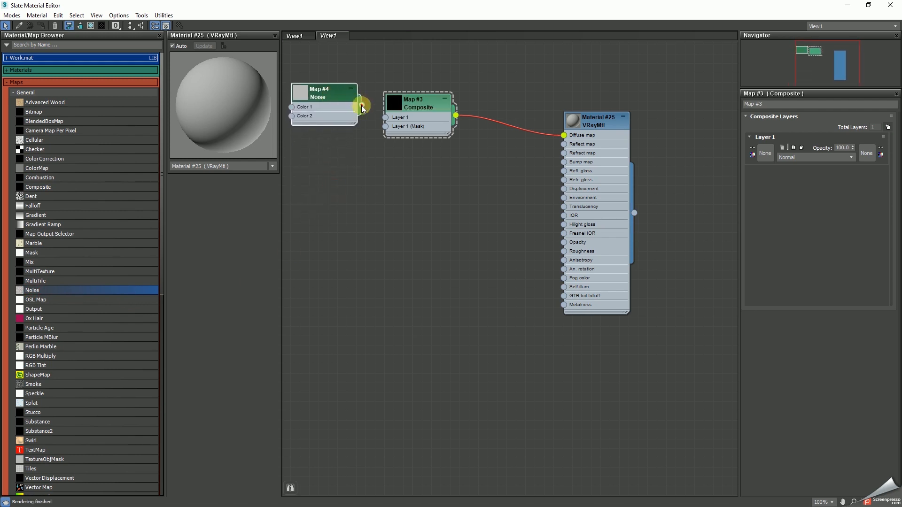
pyautogui.moveTo(383, 117); pyautogui.dragTo(385, 118)
pyautogui.moveTo(329, 94); pyautogui.dragTo(330, 104)
pyautogui.click(331, 104)
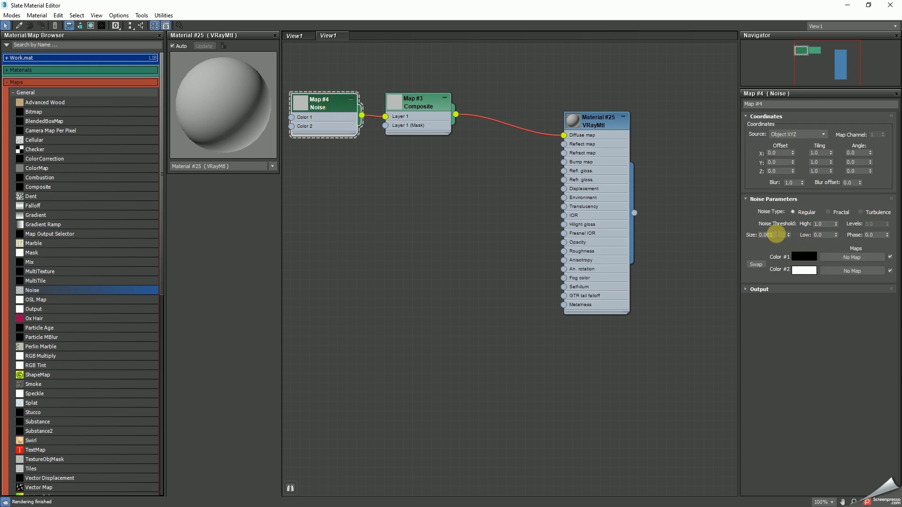
pyautogui.write('10')
pyautogui.press('Return')
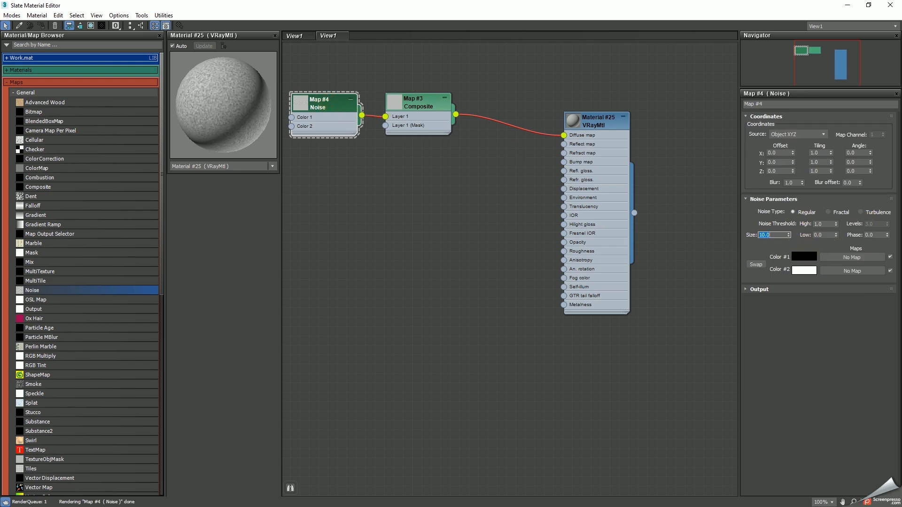
pyautogui.press('Return')
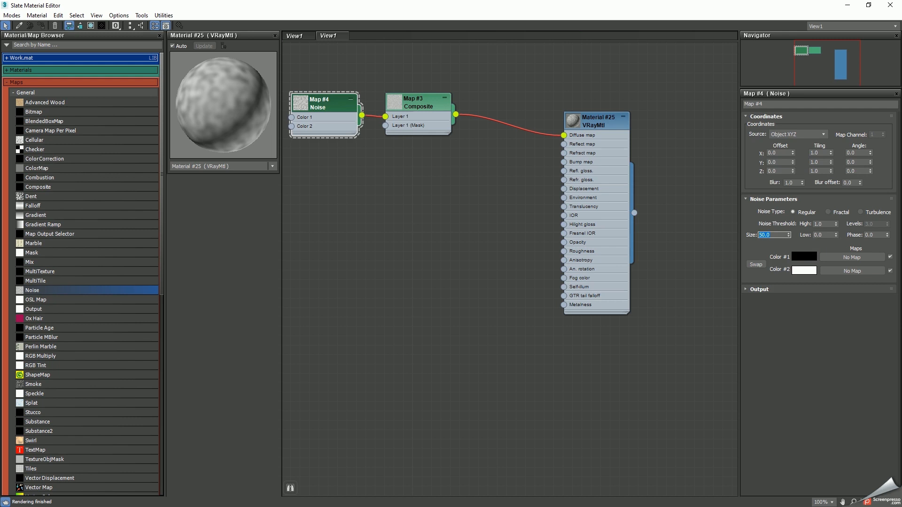
# Add a second layer to the Composite map and connect a new Cellular map to its Layer 2 input.
pyautogui.moveTo(326, 110); pyautogui.dragTo(324, 107)
pyautogui.moveTo(421, 104); pyautogui.dragTo(451, 108)
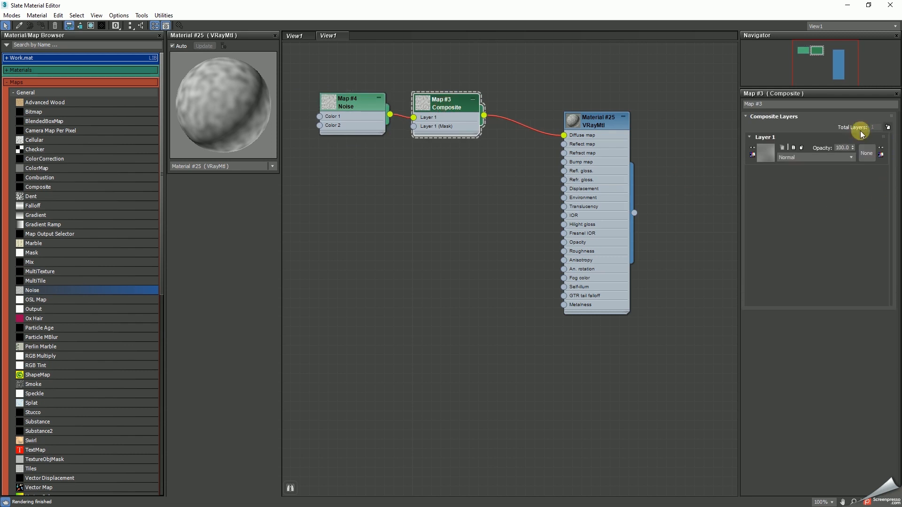
pyautogui.click(888, 126)
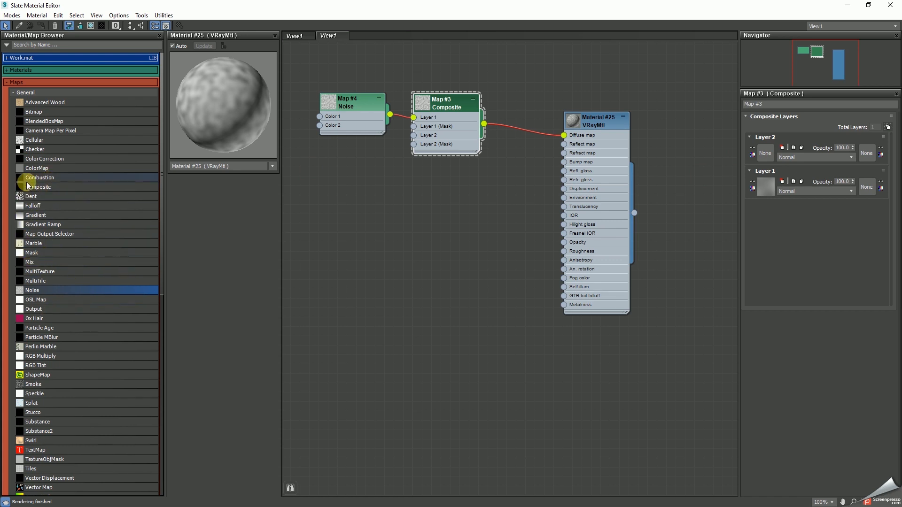
pyautogui.click(33, 140)
pyautogui.moveTo(357, 173); pyautogui.dragTo(414, 136)
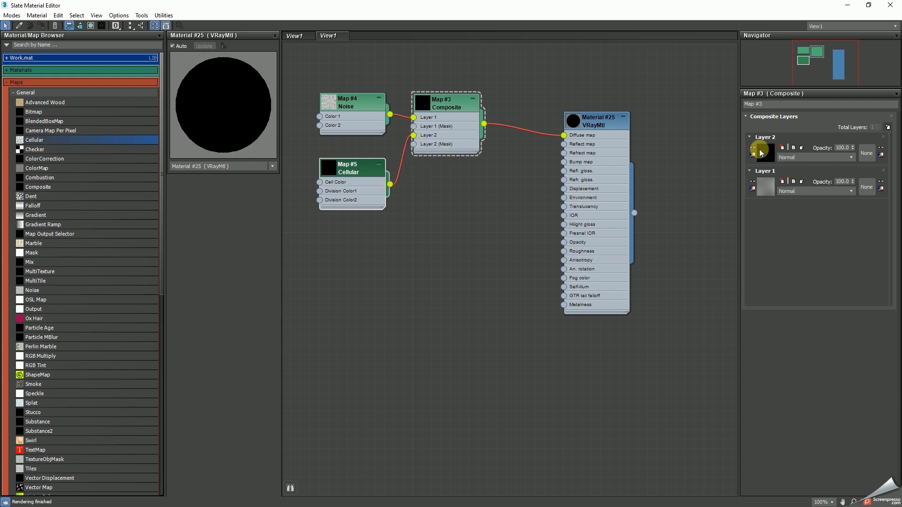
# Set the Cellular map's cell size to 50 and move its node up directly below the Noise node.
pyautogui.click(353, 171)
pyautogui.click(353, 171)
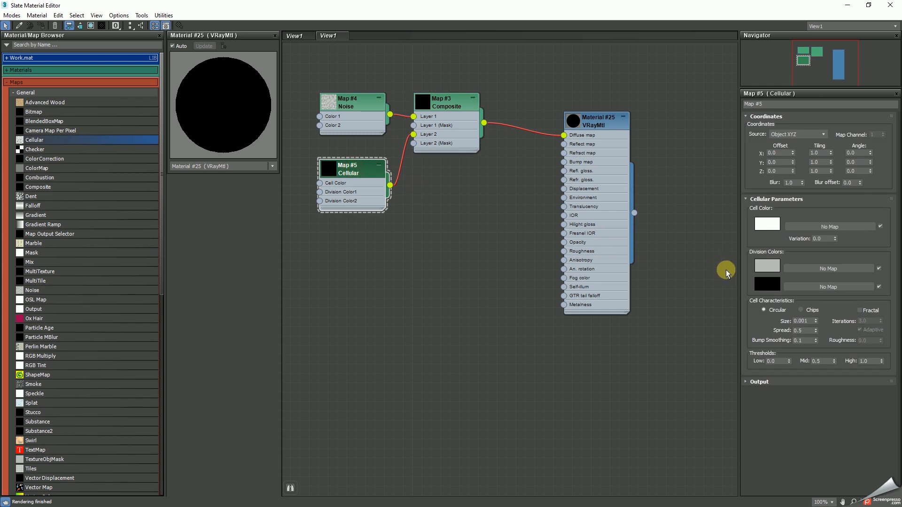
pyautogui.doubleClick(803, 321)
pyautogui.write('50')
pyautogui.press('Return')
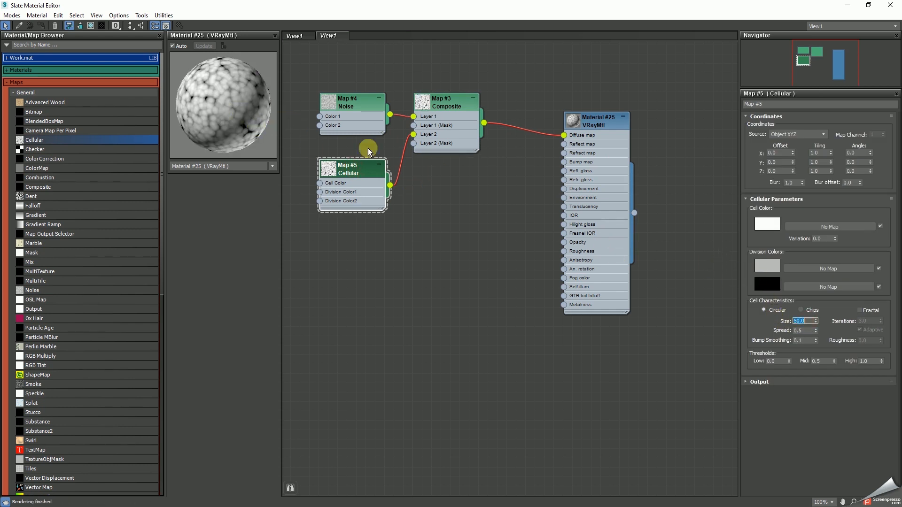
pyautogui.moveTo(354, 169); pyautogui.dragTo(353, 150)
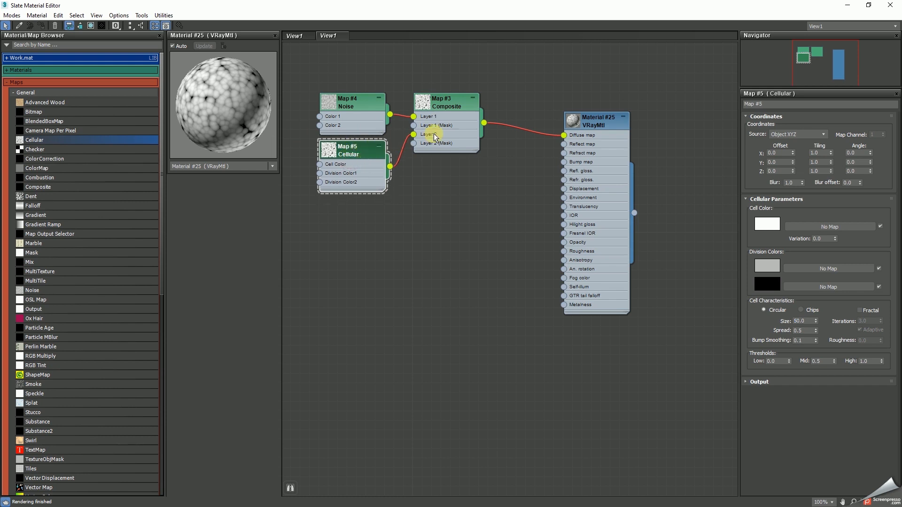
# Try the Darken, Multiply, Lighten and Color Burn blending modes on the Composite's Layer 2, and return it to Normal.
pyautogui.click(445, 102)
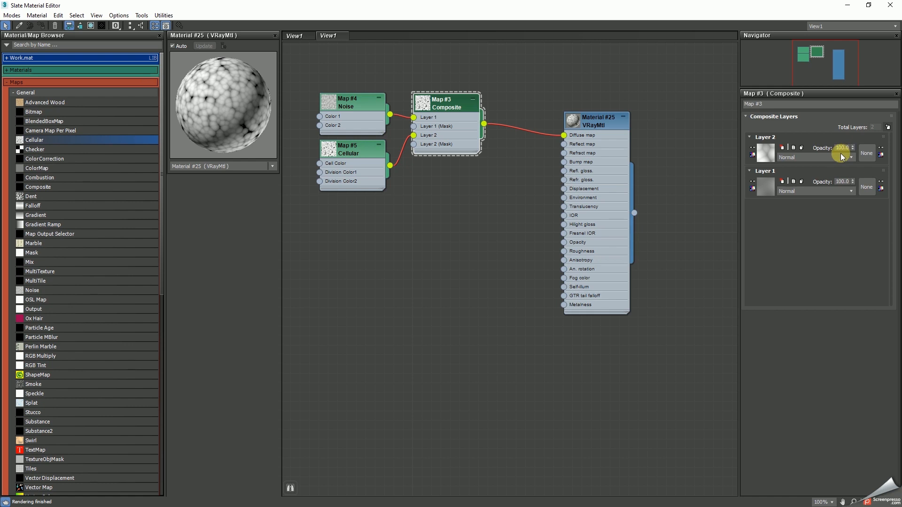
pyautogui.scroll(-2, 840, 154)
pyautogui.scroll(-1, 840, 154)
pyautogui.scroll(-1, 841, 155)
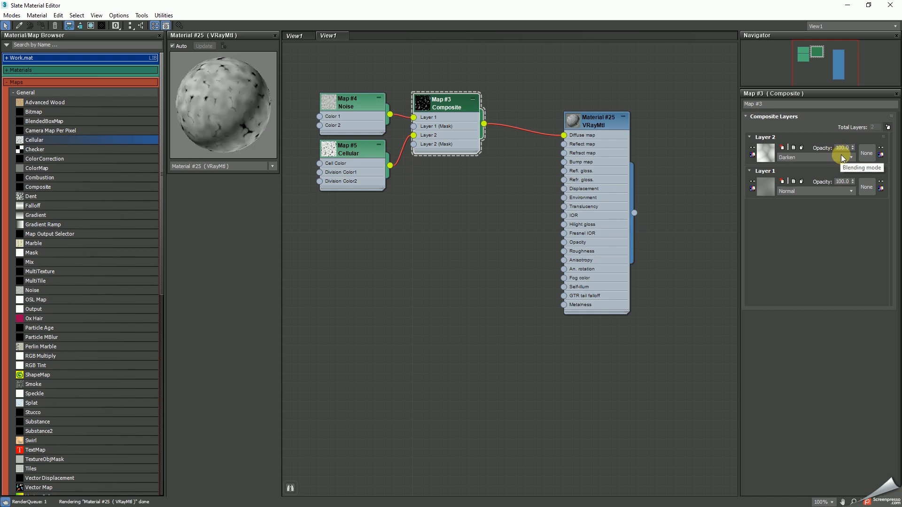
pyautogui.click(841, 156)
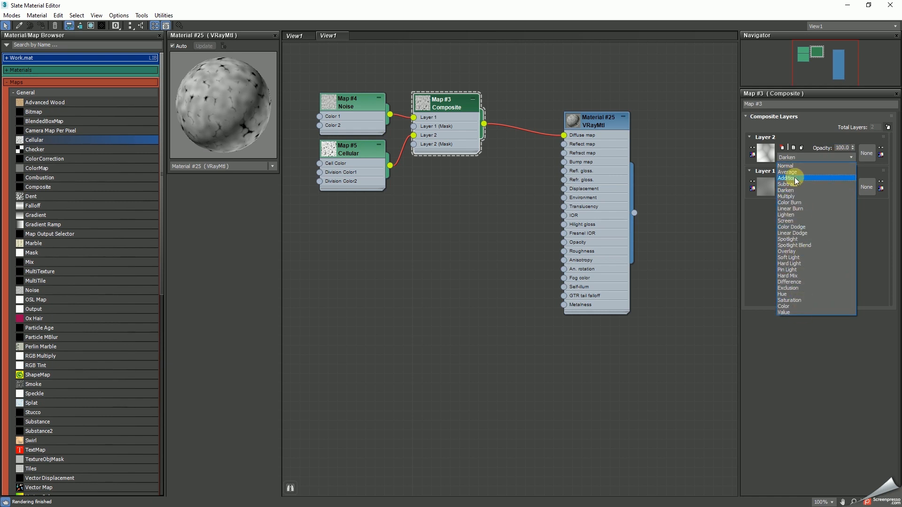
pyautogui.click(791, 202)
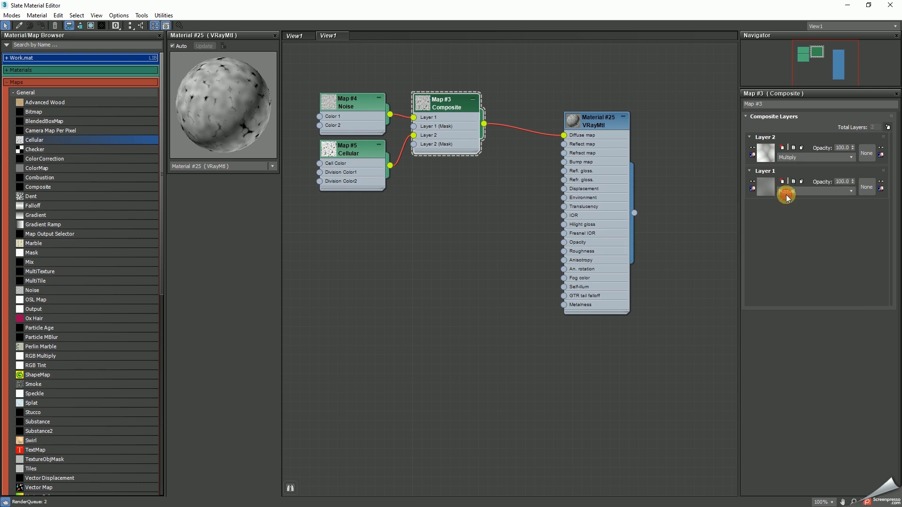
pyautogui.scroll(-1, 799, 160)
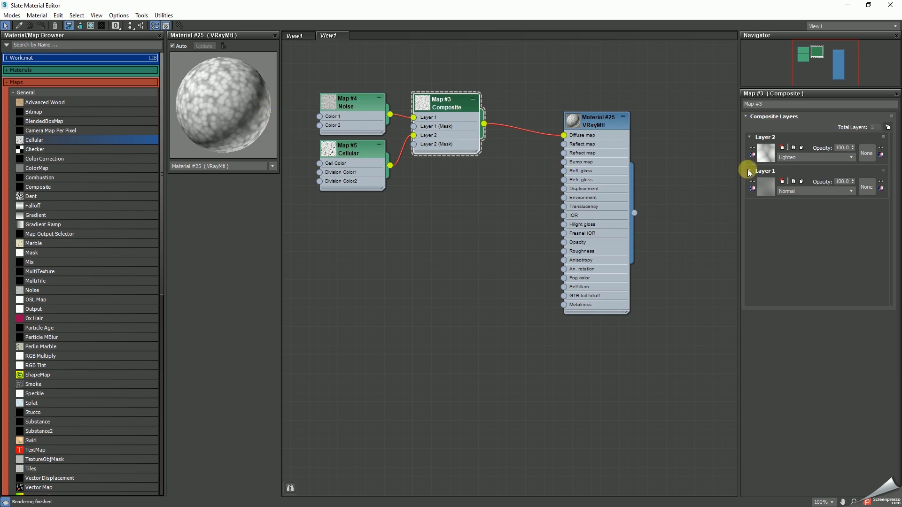
pyautogui.scroll(1, 798, 158)
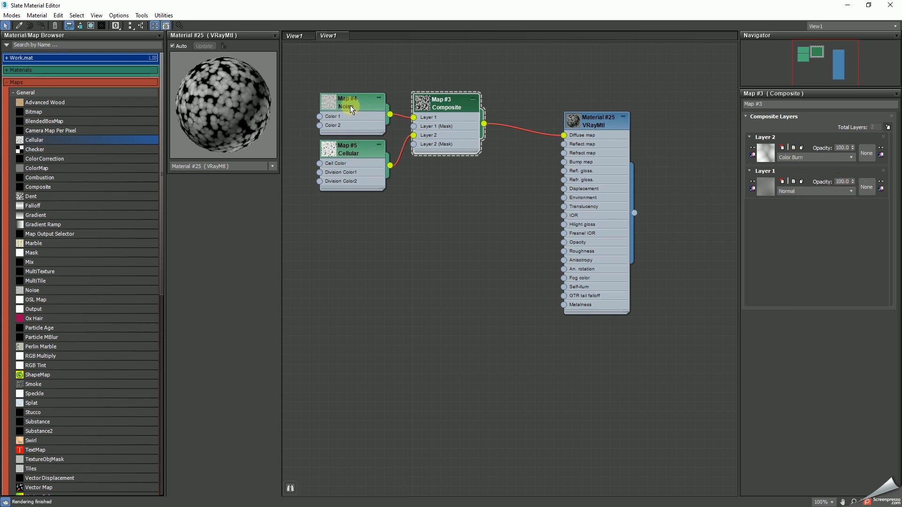
pyautogui.moveTo(446, 107); pyautogui.dragTo(456, 108)
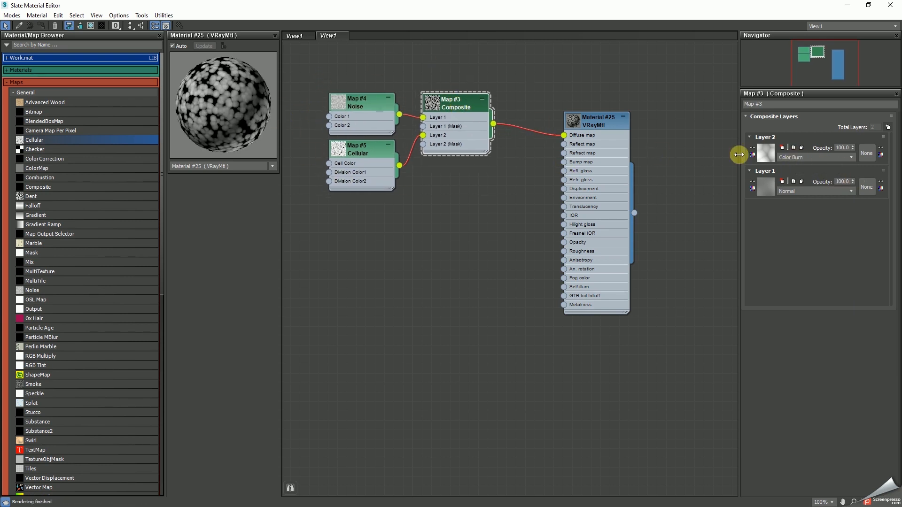
pyautogui.click(794, 157)
pyautogui.click(794, 166)
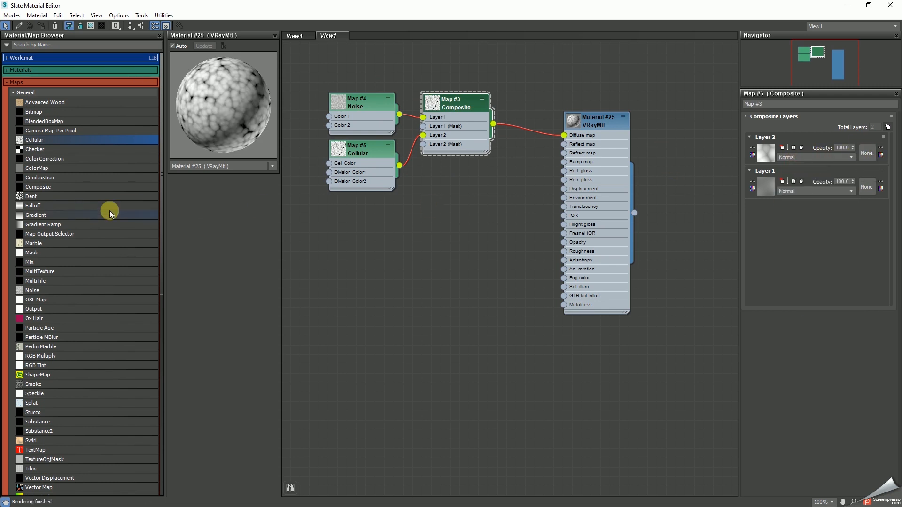
# Connect a new Checker map to the Composite's Layer 2 (Mask) input and stack the Noise, Cellular and Checker nodes in a column.
pyautogui.moveTo(32, 149); pyautogui.dragTo(424, 144)
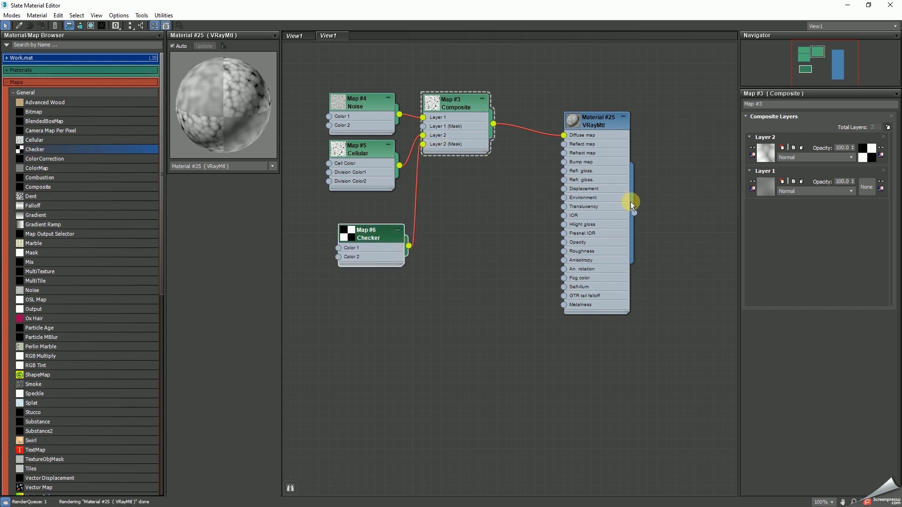
pyautogui.click(882, 155)
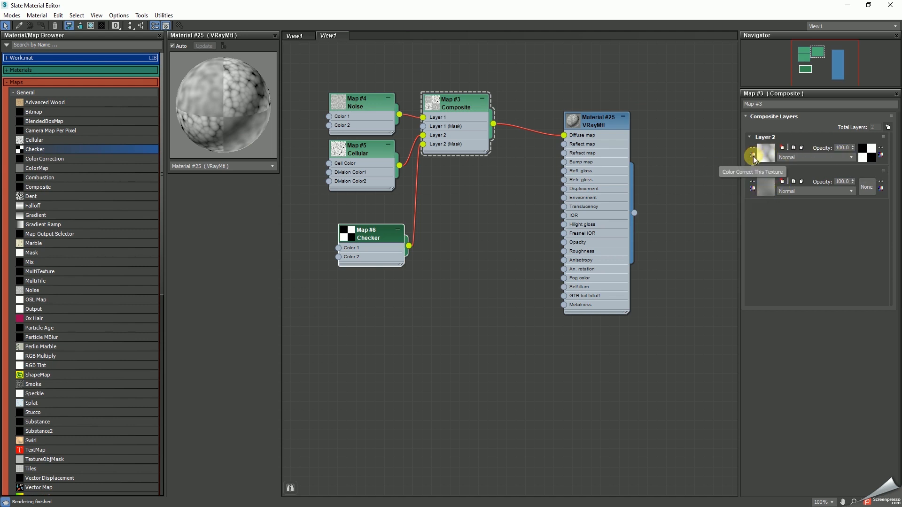
pyautogui.moveTo(368, 102); pyautogui.dragTo(359, 75)
pyautogui.moveTo(366, 149); pyautogui.dragTo(356, 121)
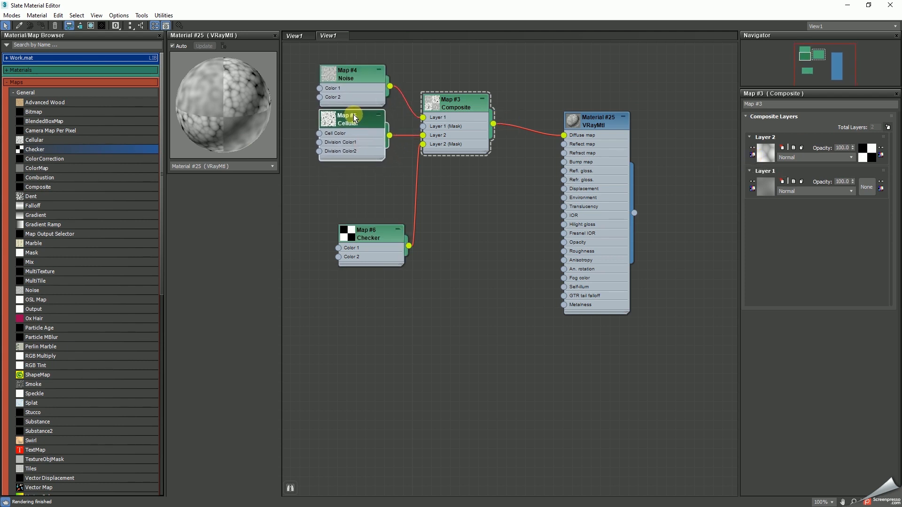
pyautogui.moveTo(375, 237); pyautogui.dragTo(355, 180)
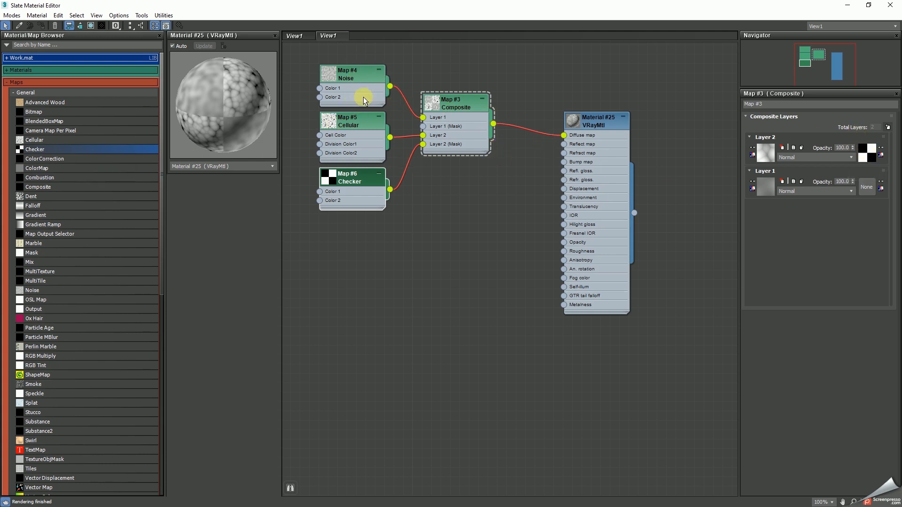
# Add a VRayColor map above the Noise node and connect it to the Composite's Layer 1 input in place of the Noise.
pyautogui.moveTo(465, 242); pyautogui.dragTo(489, 254, button='middle')
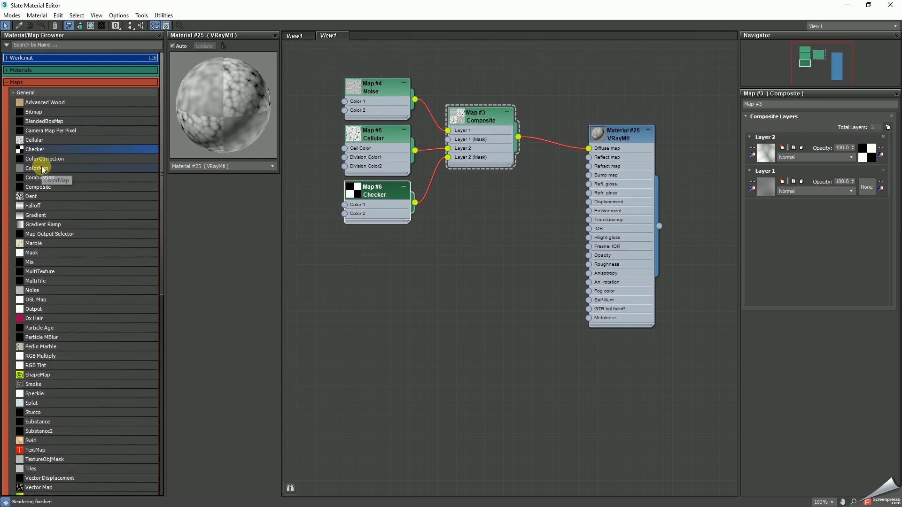
pyautogui.scroll(-12, 42, 169)
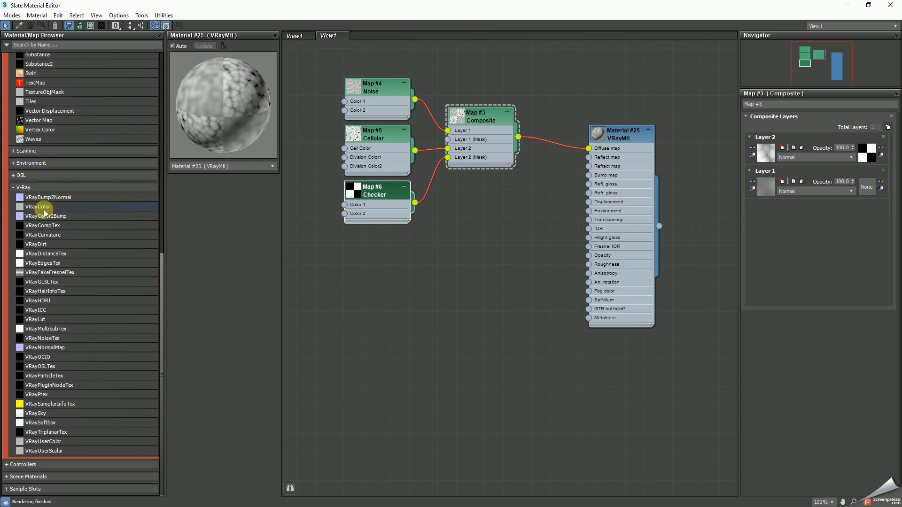
pyautogui.moveTo(38, 208); pyautogui.dragTo(375, 50)
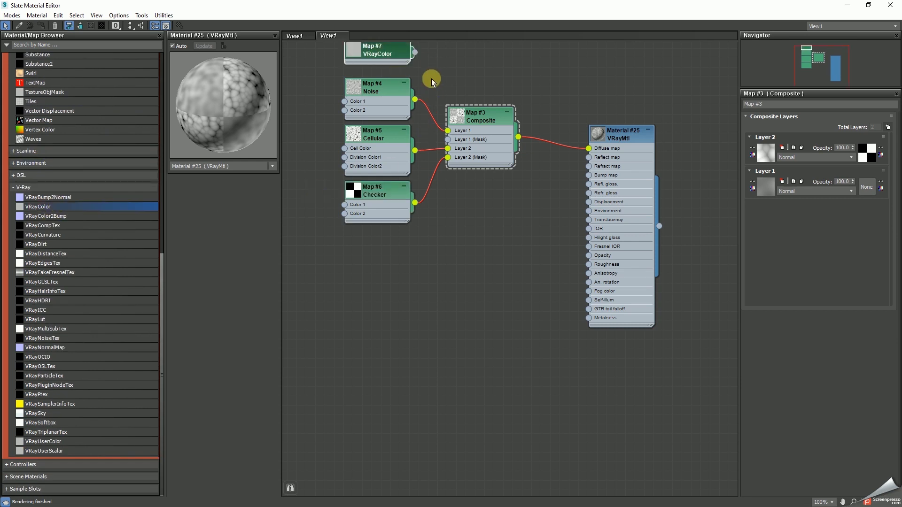
pyautogui.moveTo(429, 81); pyautogui.dragTo(440, 128, button='middle')
pyautogui.moveTo(410, 107); pyautogui.dragTo(443, 192)
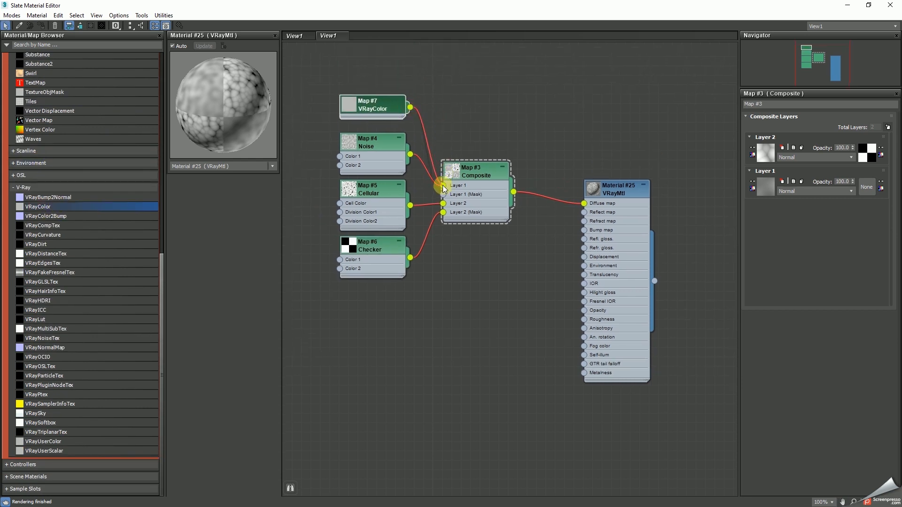
# Delete the disconnected Noise map and move the VRayColor node down directly above the Cellular node.
pyautogui.click(472, 168)
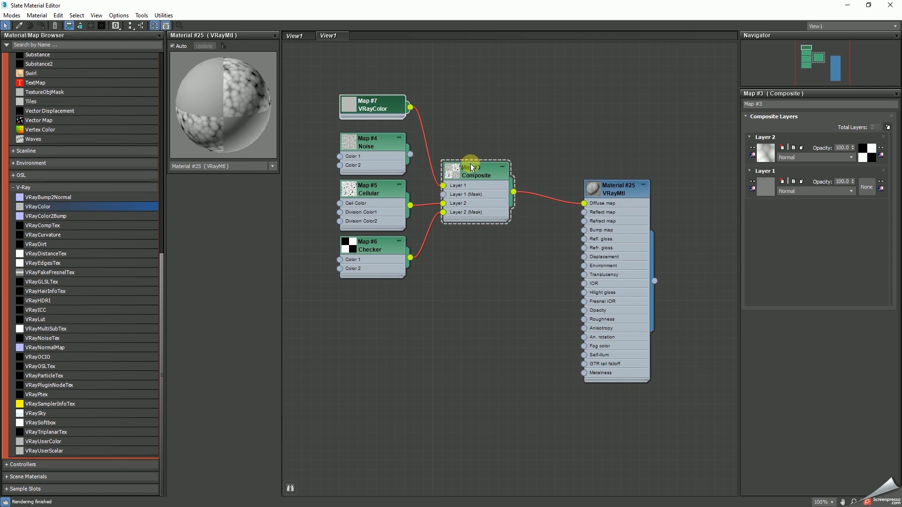
pyautogui.click(384, 142)
pyautogui.press('Delete')
pyautogui.moveTo(379, 98); pyautogui.dragTo(378, 156)
pyautogui.moveTo(381, 163); pyautogui.dragTo(382, 164)
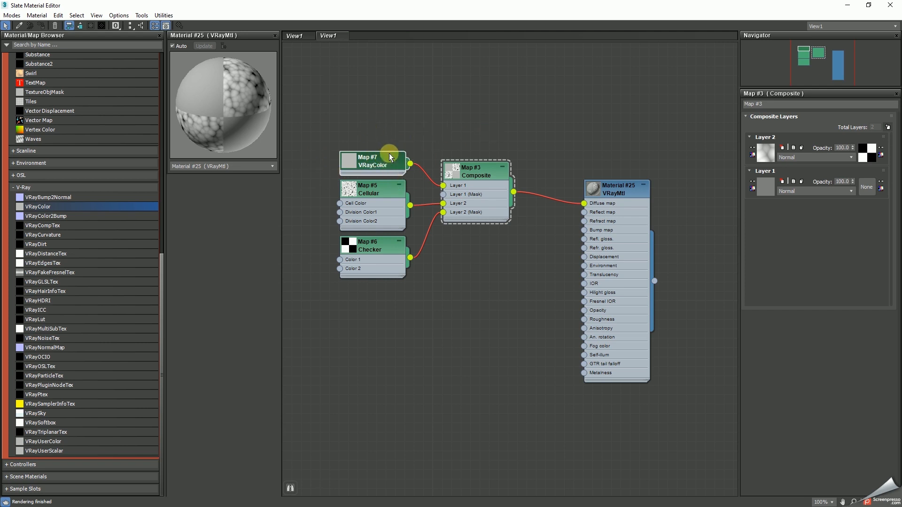
# Set the VRayColor map feeding composite Layer 1 to a red of about 0.502, 0.11, 0.11.
pyautogui.scroll(6, 105, 154)
pyautogui.scroll(-6, 105, 153)
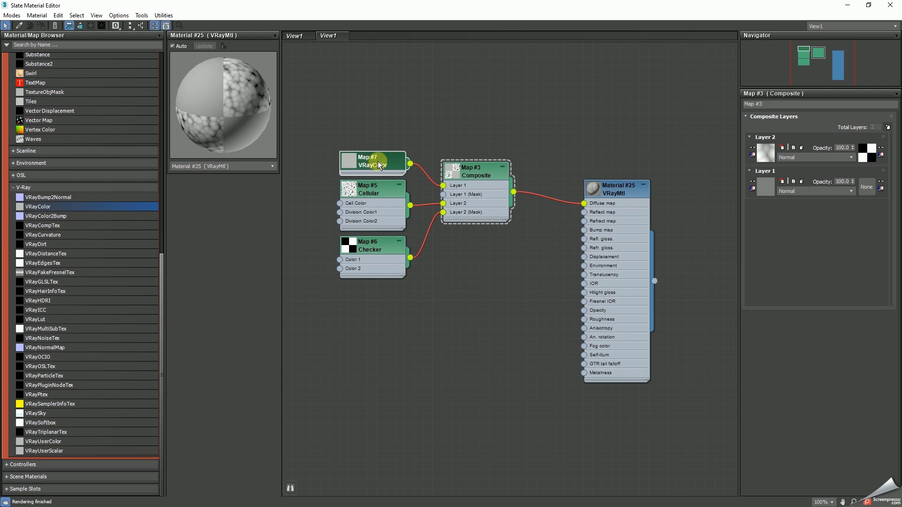
pyautogui.doubleClick(380, 165)
pyautogui.click(876, 193)
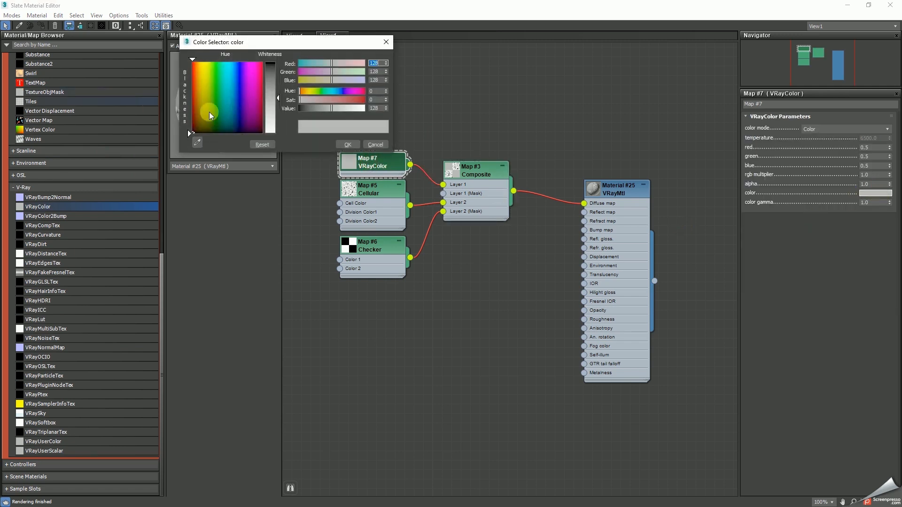
pyautogui.click(343, 100)
pyautogui.click(349, 99)
pyautogui.click(349, 145)
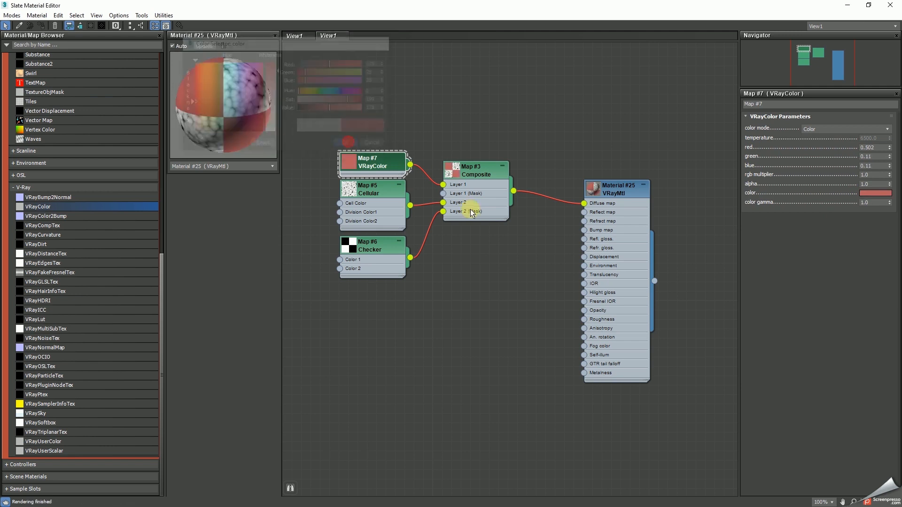
# Replace the Cellular map on composite Layer 2 with a new VRayColor map.
pyautogui.click(374, 193)
pyautogui.press('Delete')
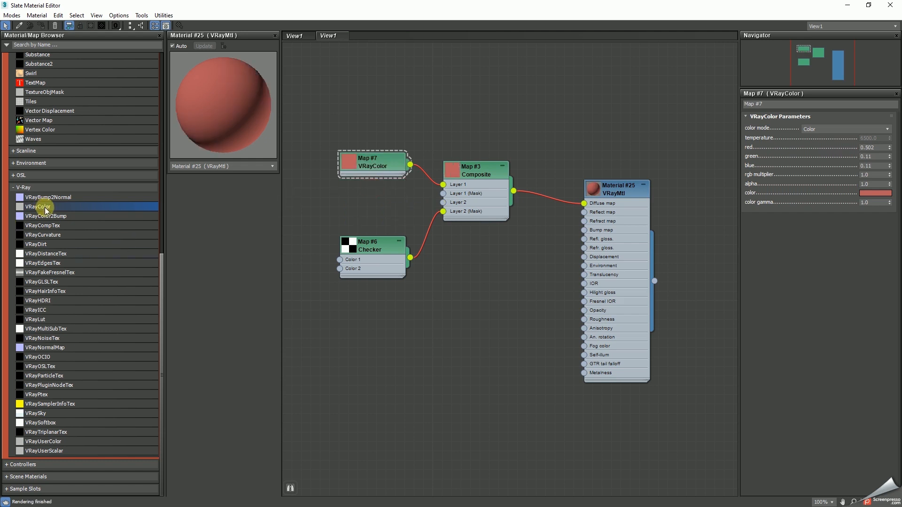
pyautogui.moveTo(457, 202); pyautogui.dragTo(457, 202)
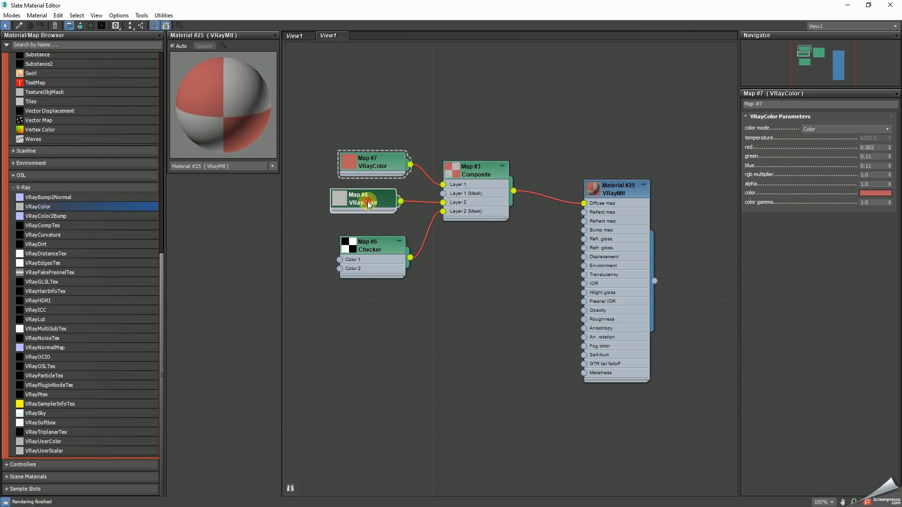
# Set the Layer 2 VRayColor map to a green of about 0.027, 0.502, 0.035.
pyautogui.click(369, 203)
pyautogui.click(871, 193)
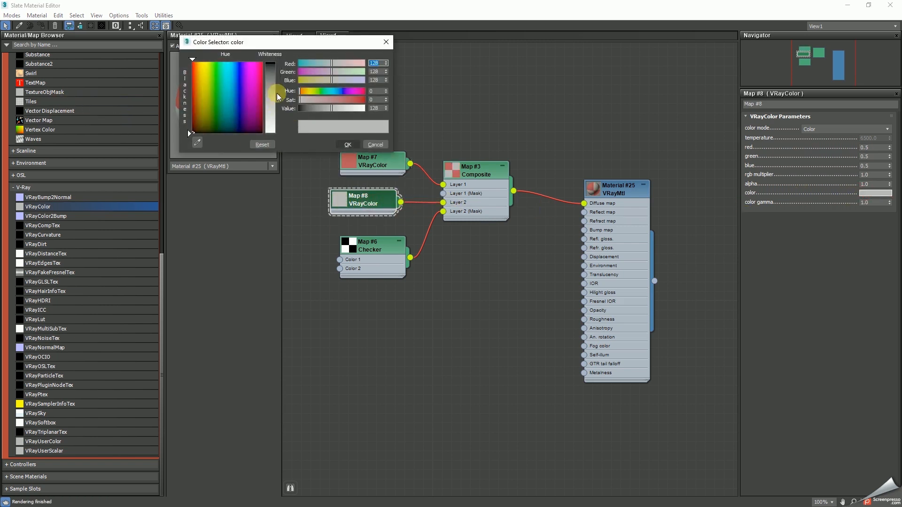
pyautogui.moveTo(331, 93); pyautogui.dragTo(361, 100)
pyautogui.click(347, 144)
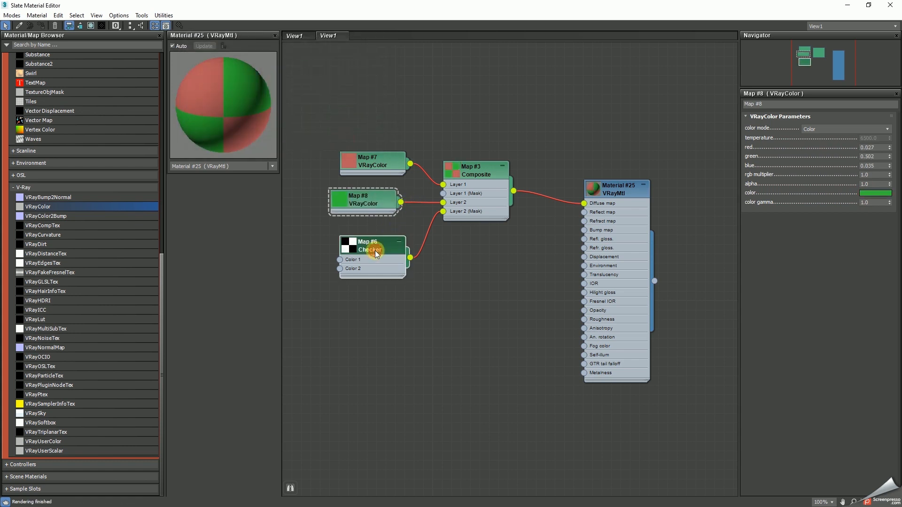
# Replace the Checker map on the Layer 2 mask with a Gradient map and set its gradient type to Radial.
pyautogui.press('Delete')
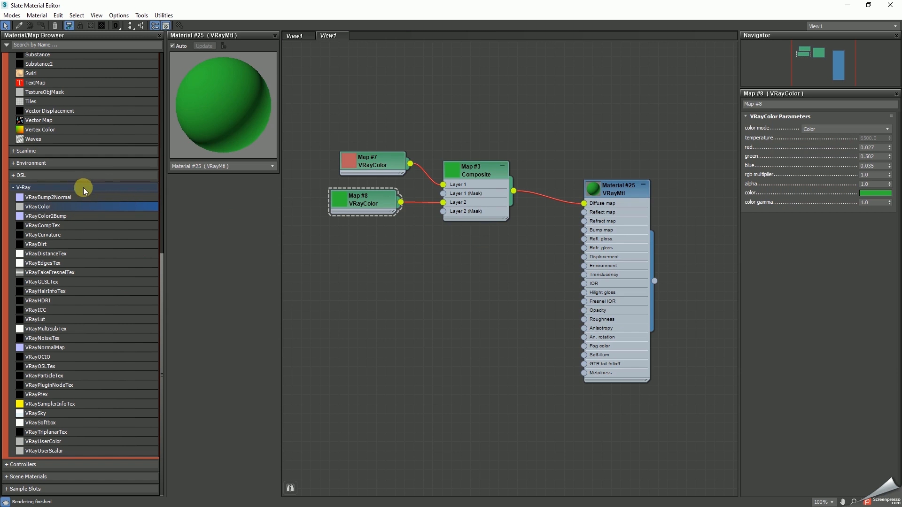
pyautogui.scroll(7, 58, 251)
pyautogui.scroll(2, 58, 251)
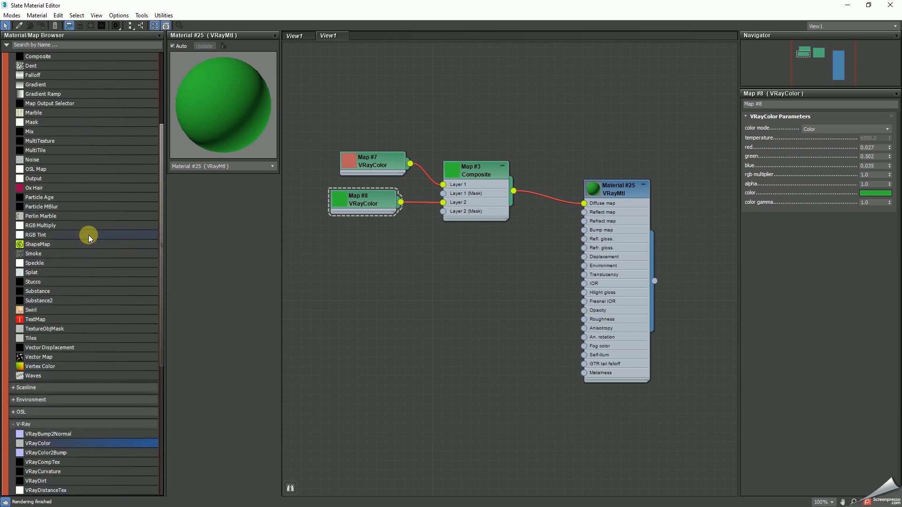
pyautogui.scroll(4, 64, 233)
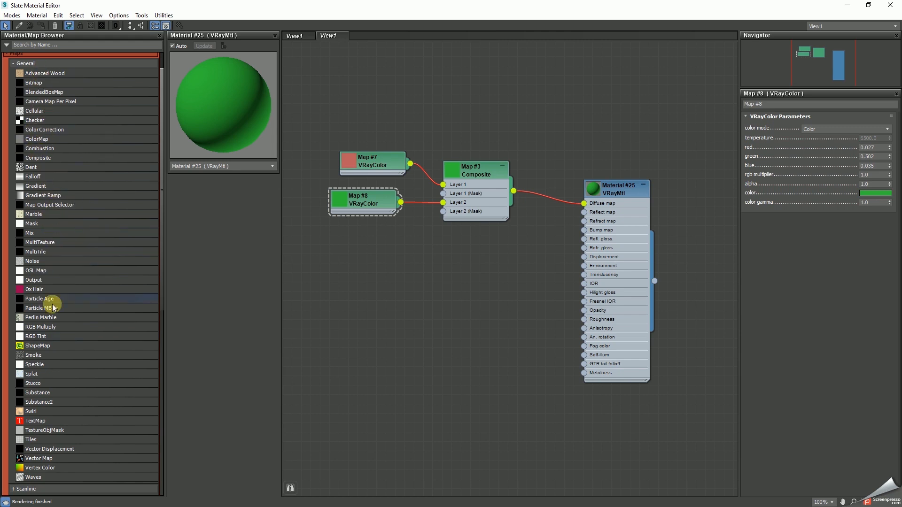
pyautogui.scroll(-4, 55, 303)
pyautogui.scroll(6, 54, 305)
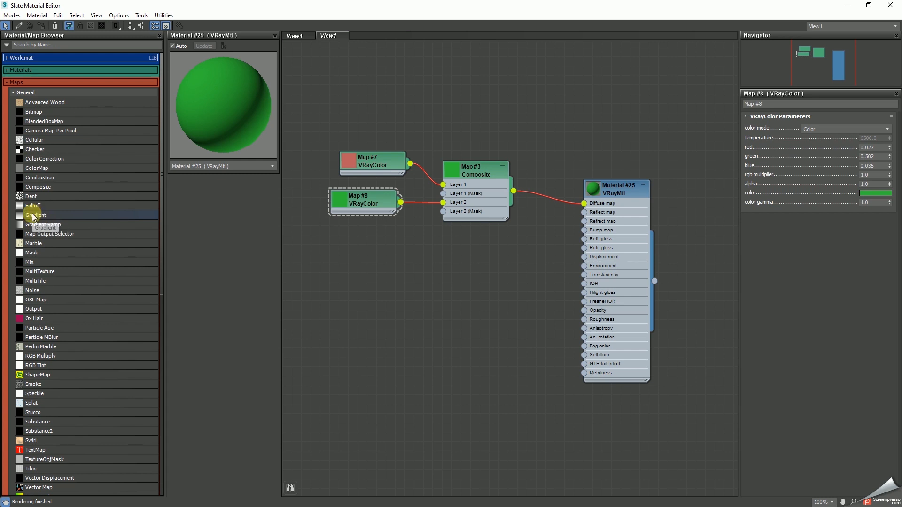
pyautogui.moveTo(35, 218); pyautogui.dragTo(382, 244)
pyautogui.click(406, 251)
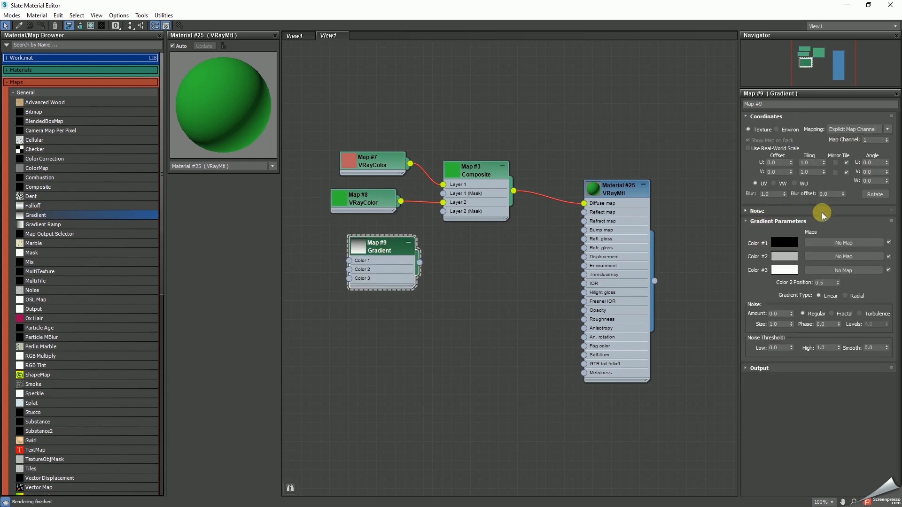
pyautogui.moveTo(428, 262); pyautogui.dragTo(444, 212)
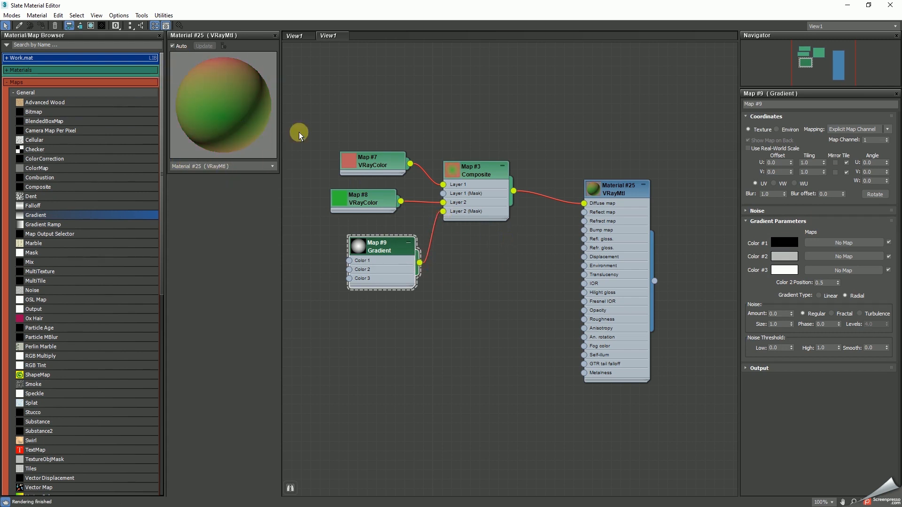
# Create a plane about 140 cm long and 139.5 cm wide in the Perspective view and display edged faces.
pyautogui.doubleClick(702, 8)
pyautogui.moveTo(319, 26); pyautogui.dragTo(26, 30)
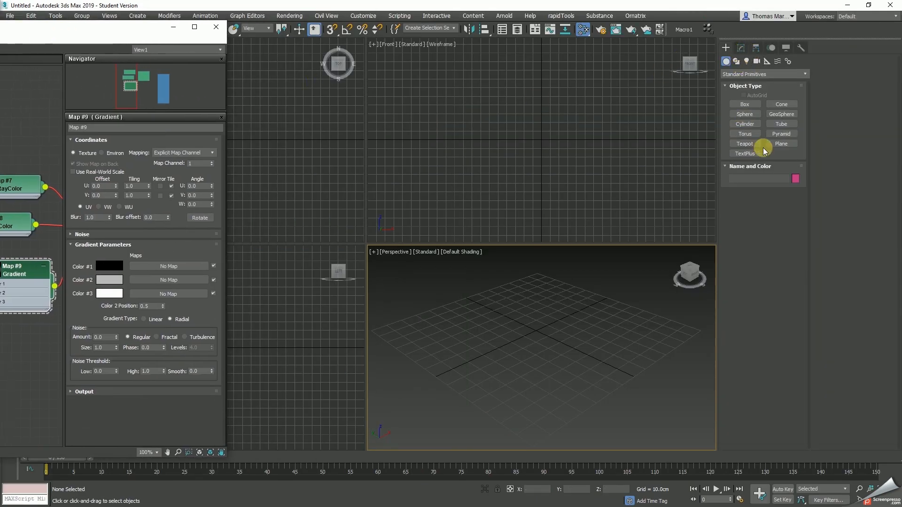
pyautogui.click(782, 144)
pyautogui.moveTo(534, 275)
pyautogui.mouseDown()
pyautogui.moveTo(523, 439)
pyautogui.moveTo(534, 444)
pyautogui.mouseUp()
pyautogui.rightClick(565, 340)
pyautogui.press('F4')
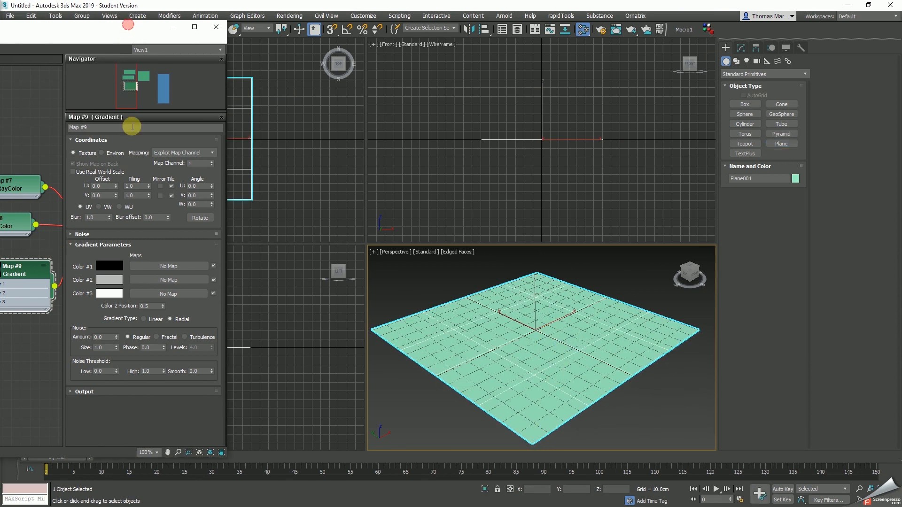
# Assign the VRayMtl material to the plane in the Perspective view.
pyautogui.moveTo(111, 30); pyautogui.dragTo(245, 31)
pyautogui.moveTo(126, 151); pyautogui.dragTo(94, 142, button='middle')
pyautogui.scroll(-1, 94, 141)
pyautogui.moveTo(150, 146); pyautogui.dragTo(99, 144, button='middle')
pyautogui.scroll(-1, 132, 145)
pyautogui.moveTo(180, 235); pyautogui.dragTo(499, 338)
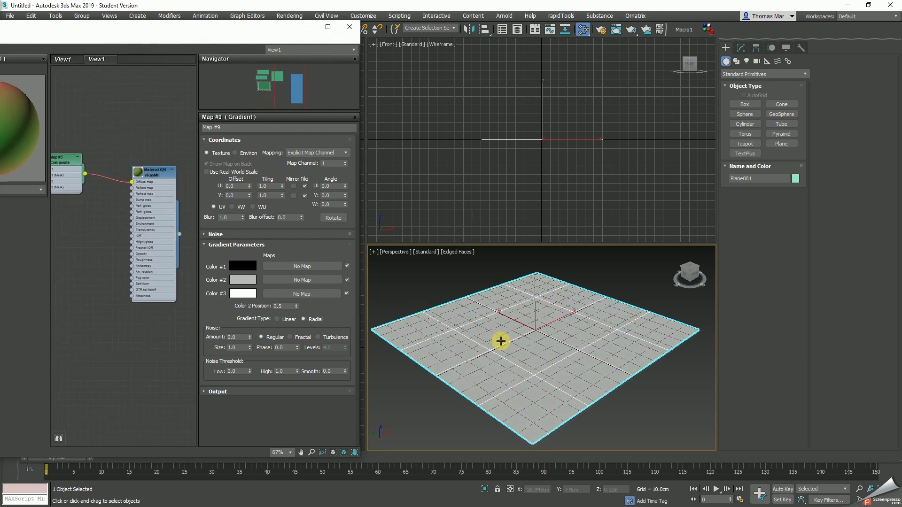
# Display the complete VRayMtl material, instead of only its gradient map, on the plane in the viewport.
pyautogui.moveTo(88, 29); pyautogui.dragTo(303, 36)
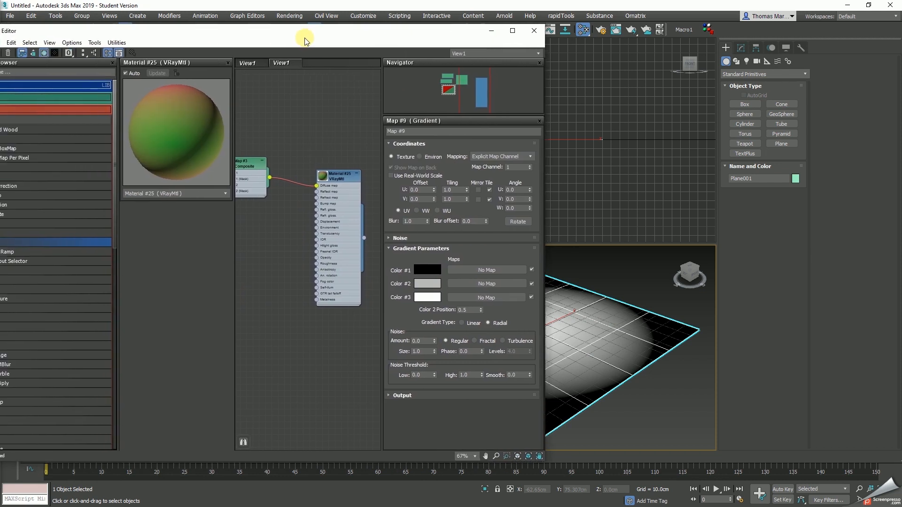
pyautogui.moveTo(299, 154); pyautogui.dragTo(364, 143, button='middle')
pyautogui.moveTo(270, 211); pyautogui.dragTo(264, 205)
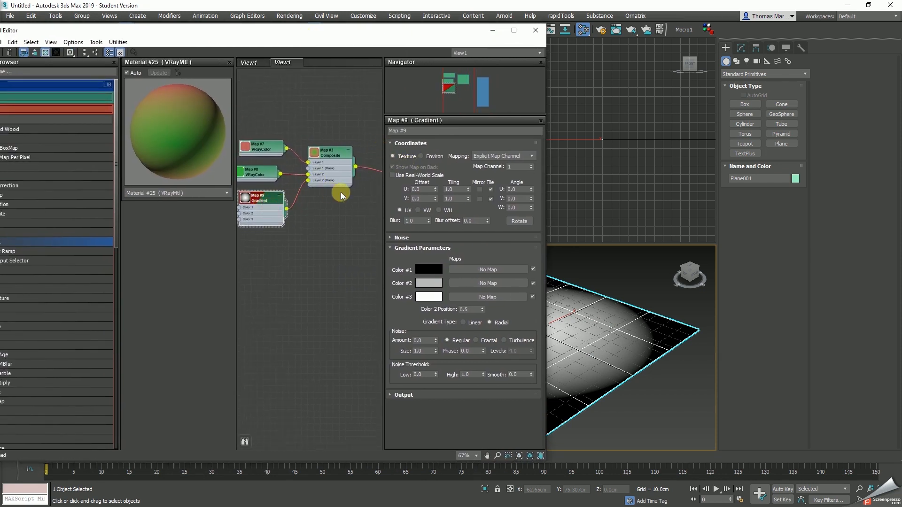
pyautogui.moveTo(342, 194); pyautogui.dragTo(255, 211, button='middle')
pyautogui.doubleClick(335, 183)
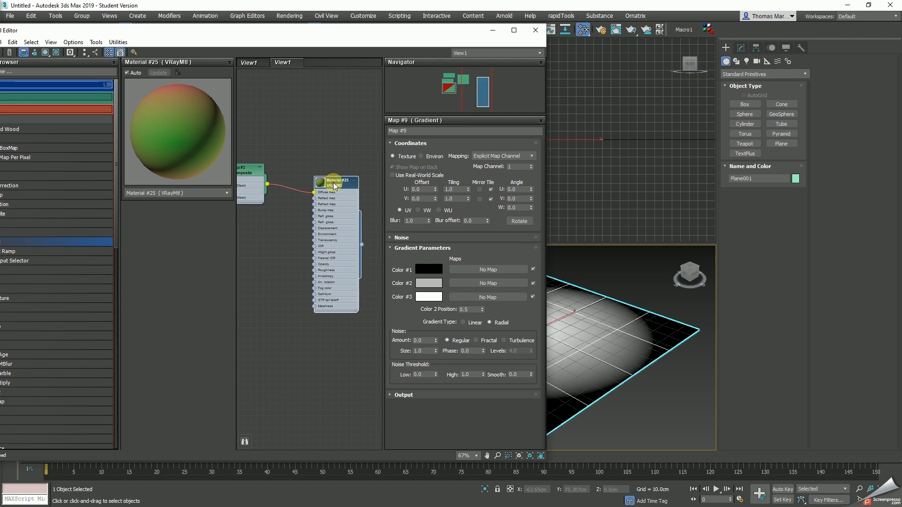
pyautogui.click(46, 56)
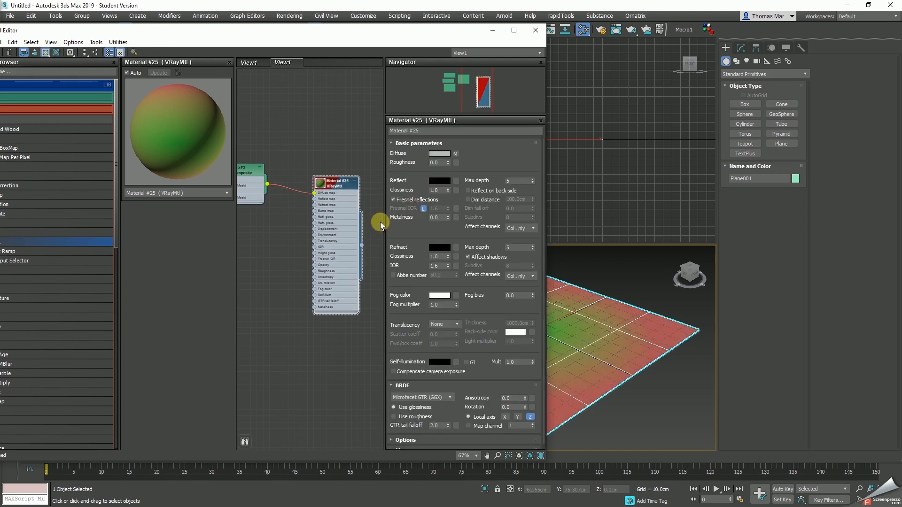
# Reduce the plane's length and width segments to 1 each.
pyautogui.scroll(6, 315, 197)
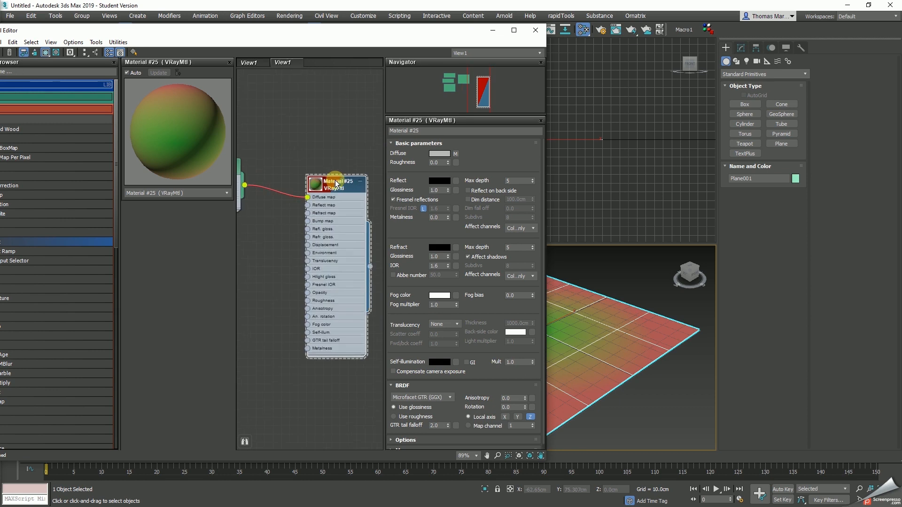
pyautogui.moveTo(331, 182)
pyautogui.mouseDown()
pyautogui.moveTo(283, 180)
pyautogui.moveTo(328, 175)
pyautogui.mouseUp()
pyautogui.scroll(-1, 327, 176)
pyautogui.moveTo(411, 42); pyautogui.dragTo(212, 41)
pyautogui.click(741, 48)
pyautogui.rightClick(792, 251)
pyautogui.rightClick(792, 260)
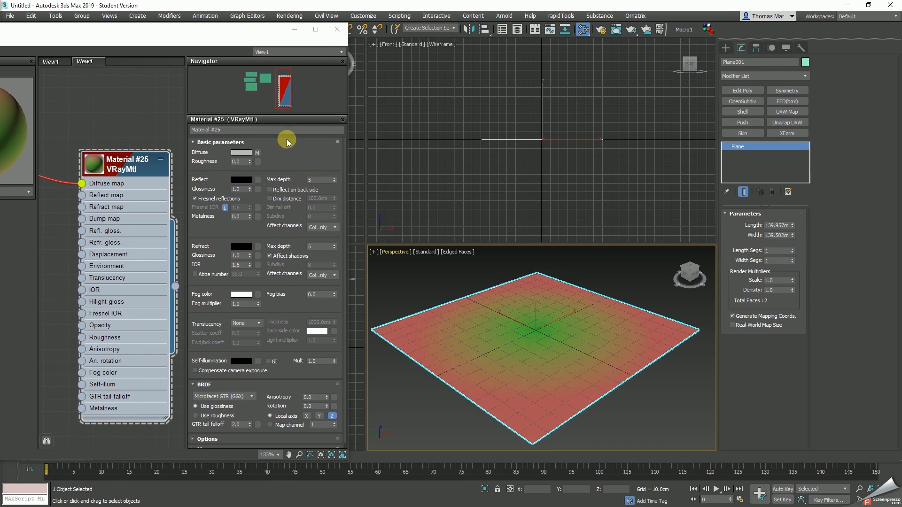
# Set the Gradient map's noise amount to 0.3 and its noise type to Fractal.
pyautogui.moveTo(213, 30); pyautogui.dragTo(353, 28)
pyautogui.scroll(-3, 207, 268)
pyautogui.scroll(-1, 207, 268)
pyautogui.moveTo(207, 268); pyautogui.dragTo(314, 268, button='middle')
pyautogui.scroll(-1, 314, 268)
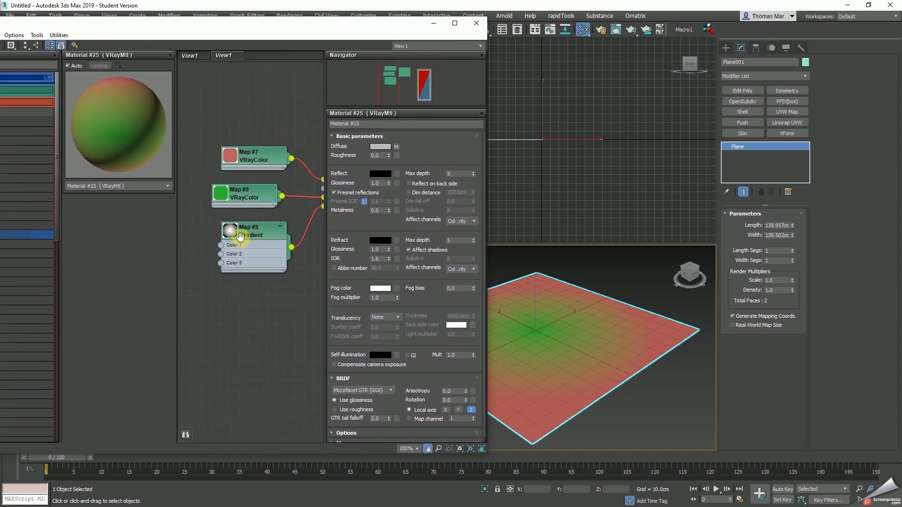
pyautogui.scroll(2, 254, 254)
pyautogui.doubleClick(237, 244)
pyautogui.moveTo(368, 27); pyautogui.dragTo(210, 23)
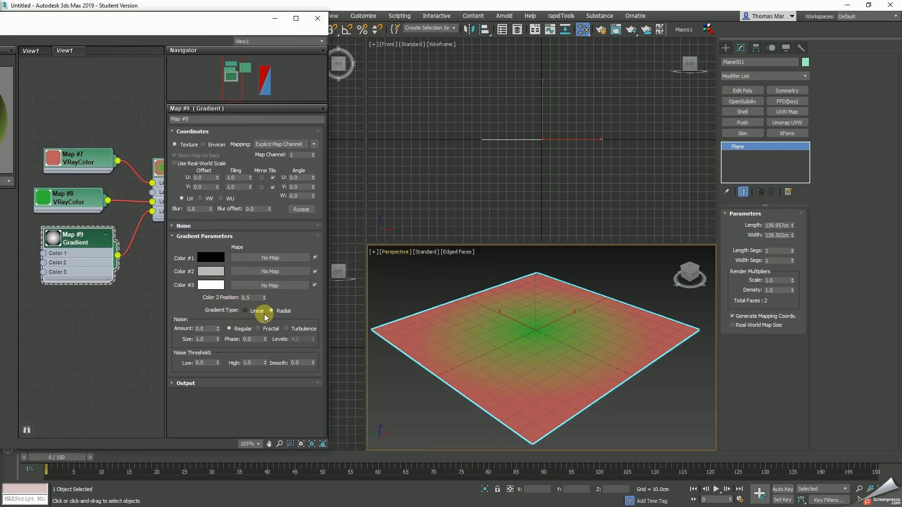
pyautogui.moveTo(219, 330); pyautogui.dragTo(243, 333)
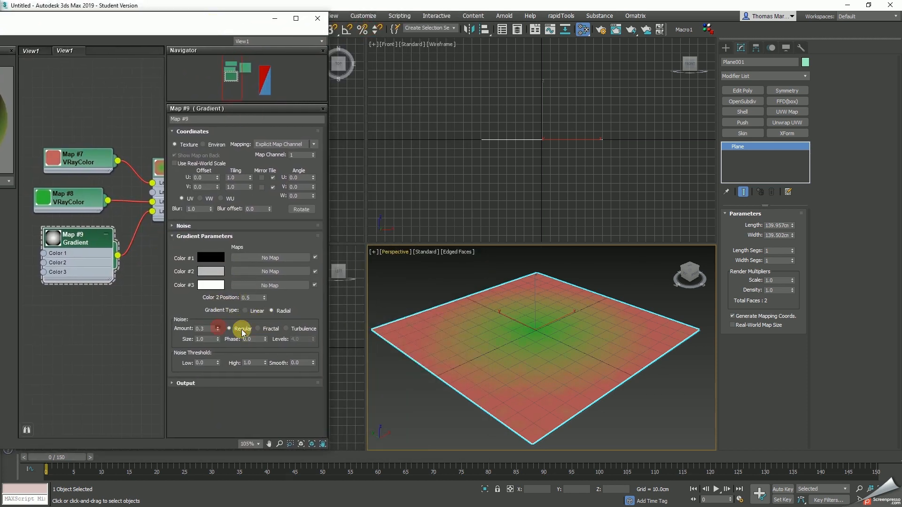
pyautogui.scroll(2, 524, 367)
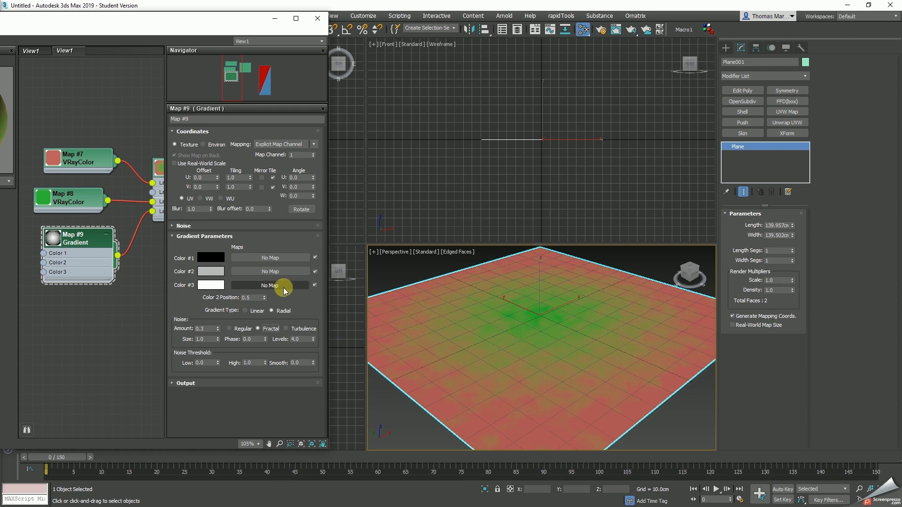
pyautogui.scroll(-5, 115, 336)
pyautogui.scroll(-3, 100, 308)
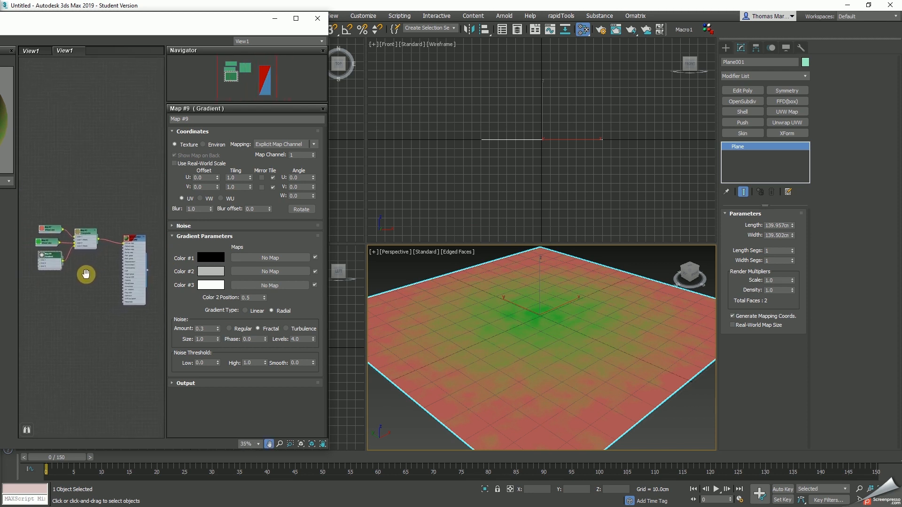
pyautogui.scroll(3, 86, 275)
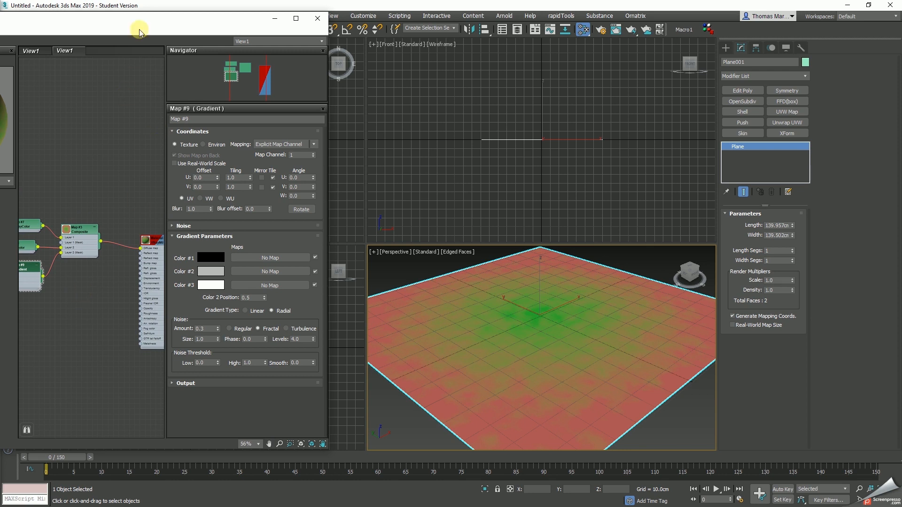
pyautogui.moveTo(139, 19); pyautogui.dragTo(53, 40)
pyautogui.click(499, 317)
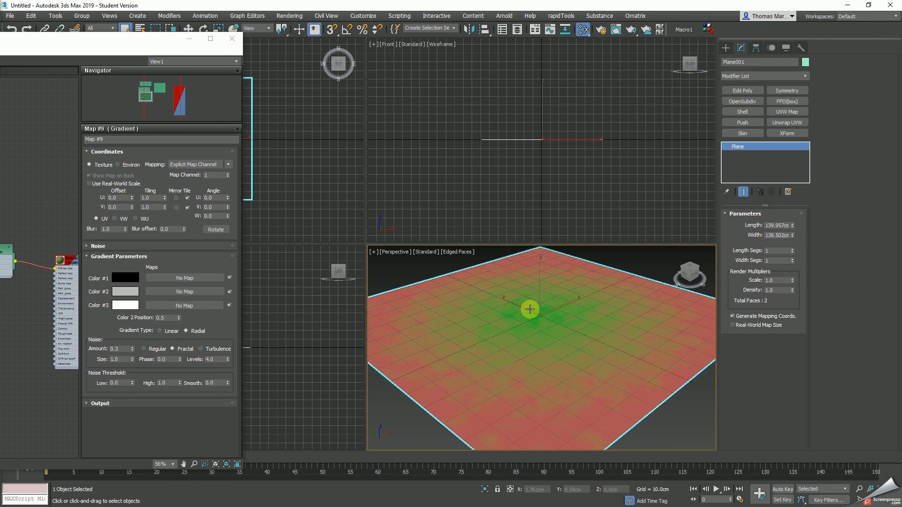
# Add a Mix map below the Composite node and connect it to the material's Diffuse map in place of the Composite.
pyautogui.moveTo(100, 42); pyautogui.dragTo(457, 41)
pyautogui.scroll(-5, 358, 300)
pyautogui.scroll(5, 359, 288)
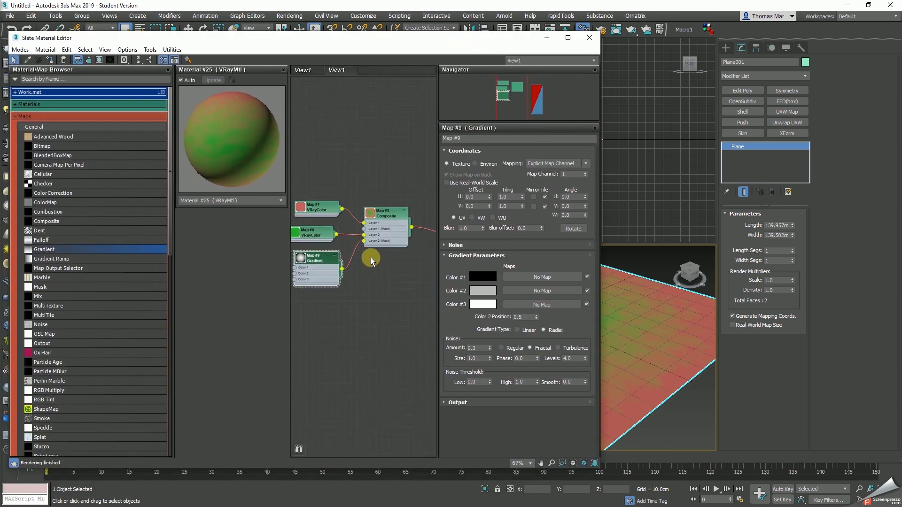
pyautogui.moveTo(388, 303); pyautogui.dragTo(384, 279, button='middle')
pyautogui.scroll(-2, 346, 302)
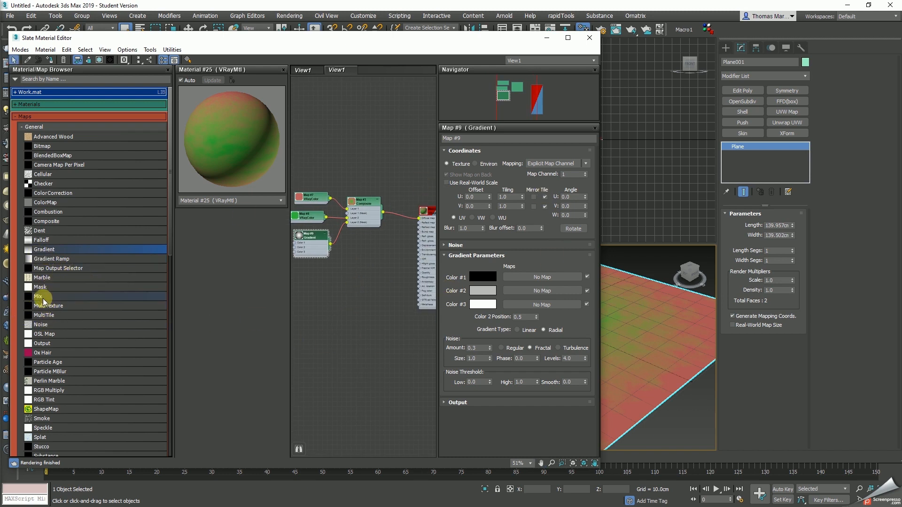
pyautogui.moveTo(42, 298); pyautogui.dragTo(353, 282)
pyautogui.moveTo(398, 333); pyautogui.dragTo(369, 336, button='middle')
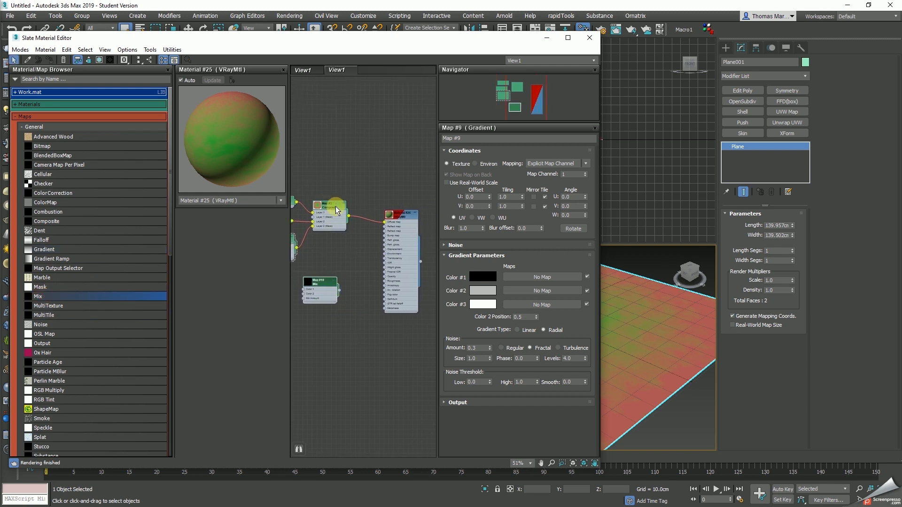
pyautogui.click(337, 289)
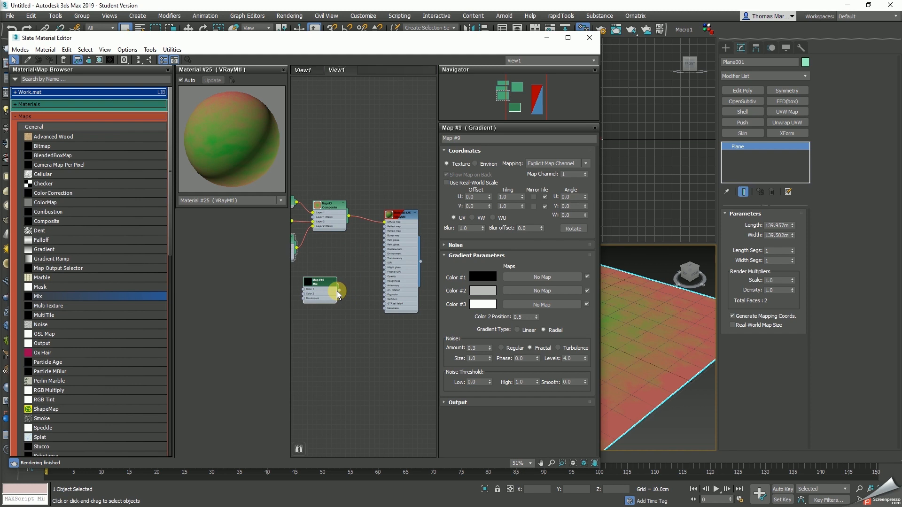
pyautogui.moveTo(384, 227); pyautogui.dragTo(384, 222)
# Connect the red VRayColor to the Mix map's Color 1 and the green VRayColor to Color 2.
pyautogui.moveTo(354, 283); pyautogui.dragTo(390, 287, button='middle')
pyautogui.moveTo(332, 209); pyautogui.dragTo(341, 296)
pyautogui.moveTo(329, 225); pyautogui.dragTo(348, 353)
# Assign the Gradient map as an instance to the Mix map's Mix Amount.
pyautogui.scroll(3, 329, 228)
pyautogui.doubleClick(376, 330)
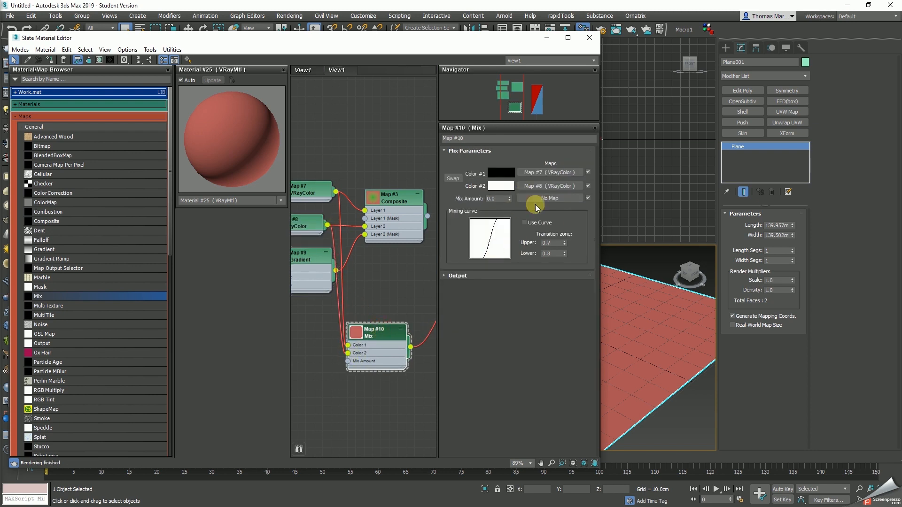
pyautogui.moveTo(376, 298); pyautogui.dragTo(398, 294, button='middle')
pyautogui.moveTo(323, 253); pyautogui.dragTo(540, 201)
pyautogui.click(288, 282)
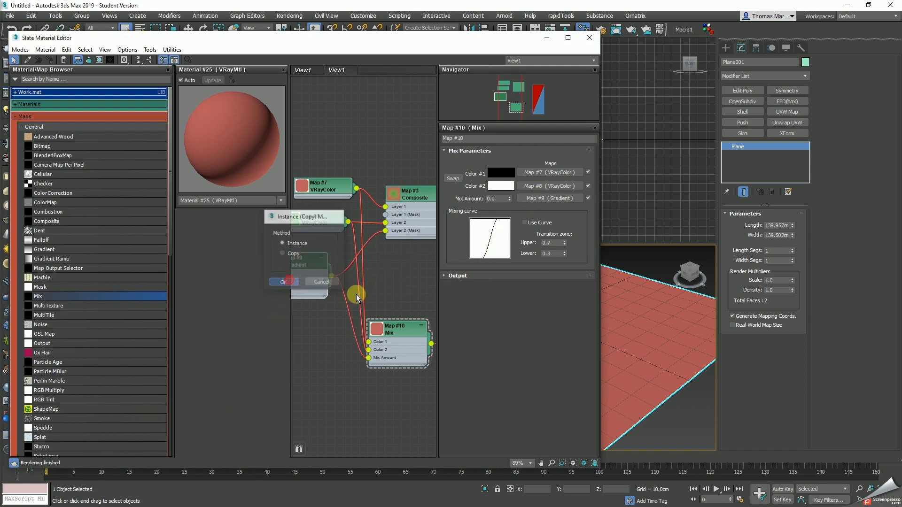
# Move the green VRayColor node below the Gradient node and delete the Composite node from the graph.
pyautogui.scroll(-5, 385, 287)
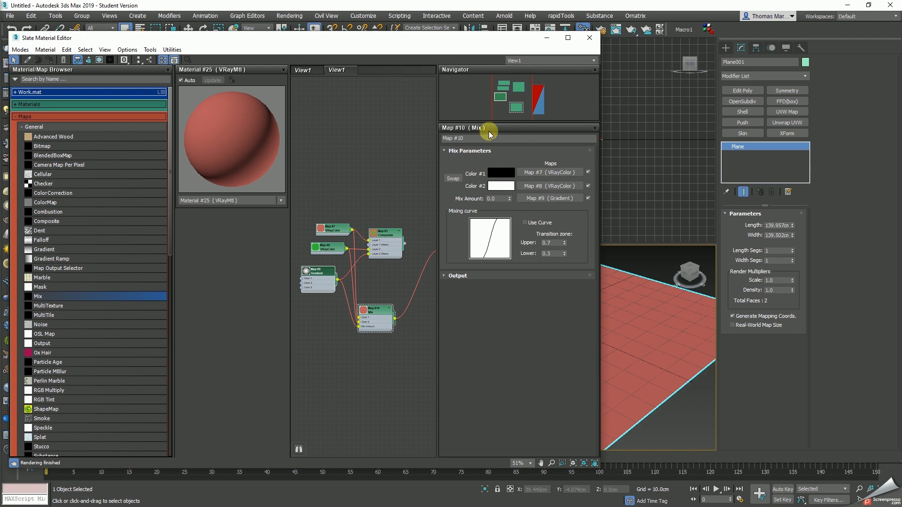
pyautogui.moveTo(477, 43); pyautogui.dragTo(305, 32)
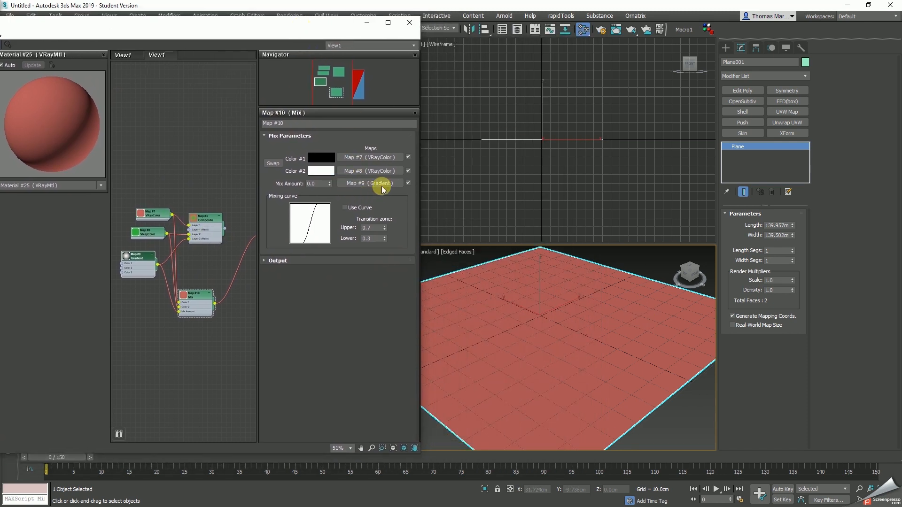
pyautogui.moveTo(192, 270); pyautogui.dragTo(160, 263, button='middle')
pyautogui.moveTo(180, 294); pyautogui.dragTo(191, 274)
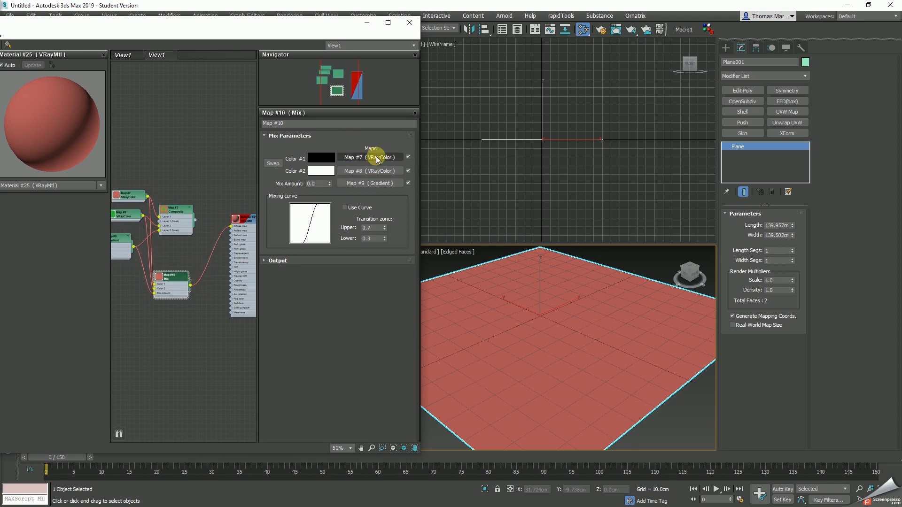
pyautogui.moveTo(134, 196); pyautogui.dragTo(122, 283)
pyautogui.moveTo(156, 182); pyautogui.dragTo(156, 181)
pyautogui.press('Delete')
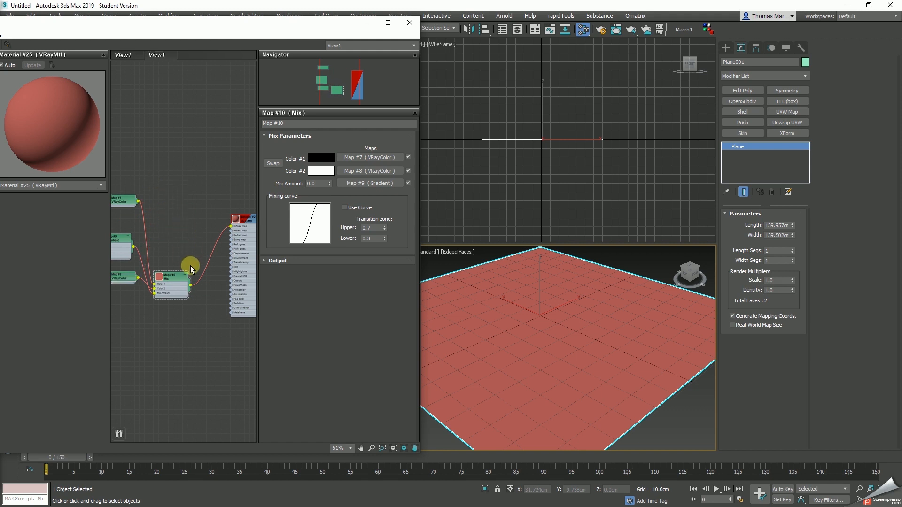
# Rearrange the graph so the red VRayColor, green VRayColor and Gradient nodes stack neatly beside the Mix map.
pyautogui.moveTo(190, 266); pyautogui.dragTo(233, 254, button='middle')
pyautogui.moveTo(161, 260); pyautogui.dragTo(156, 270)
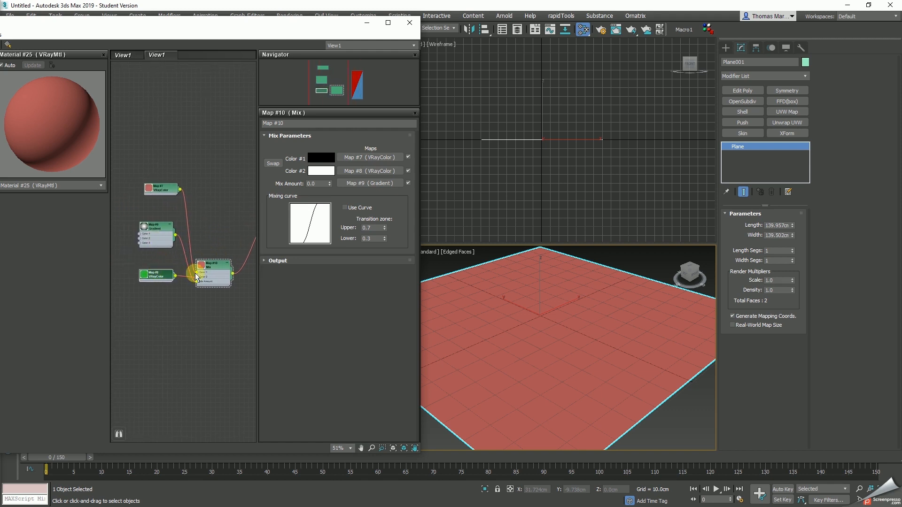
pyautogui.moveTo(213, 143); pyautogui.dragTo(131, 314)
pyautogui.moveTo(86, 26); pyautogui.dragTo(297, 24)
pyautogui.click(180, 43)
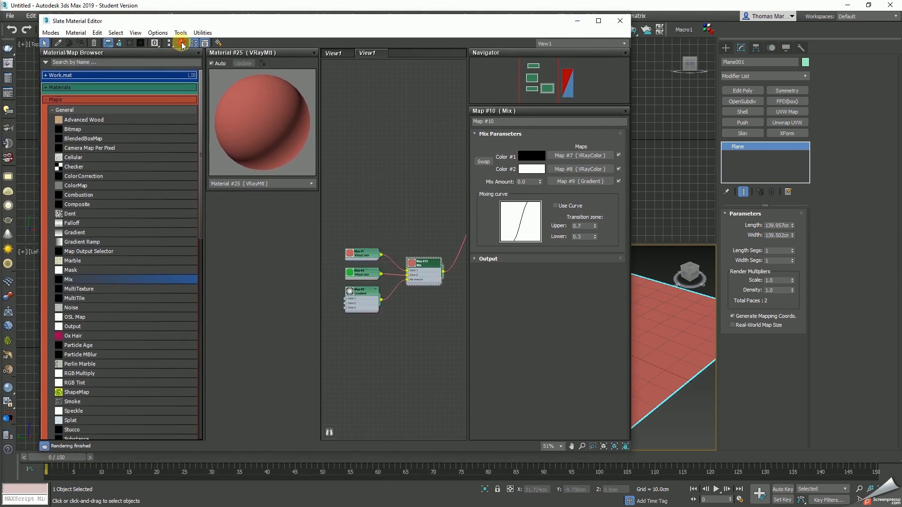
# Toggle the Mix map's Use Curve option to compare the blend on the plane, leaving it enabled.
pyautogui.moveTo(341, 22); pyautogui.dragTo(154, 30)
pyautogui.click(193, 255)
pyautogui.scroll(3, 181, 317)
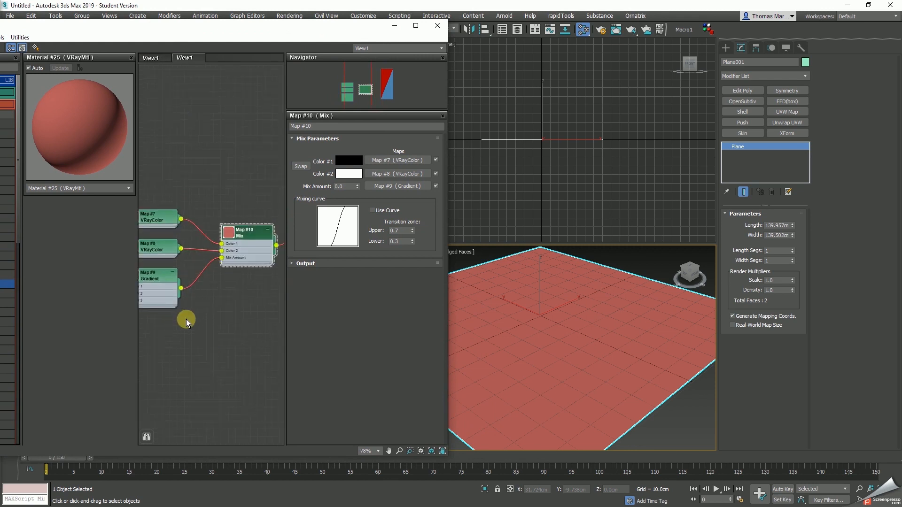
pyautogui.moveTo(214, 318); pyautogui.dragTo(221, 322, button='middle')
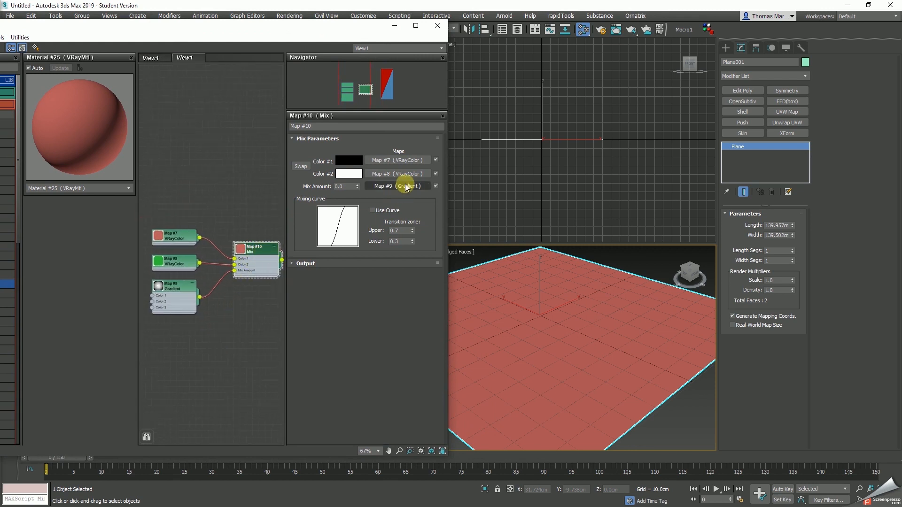
pyautogui.click(382, 215)
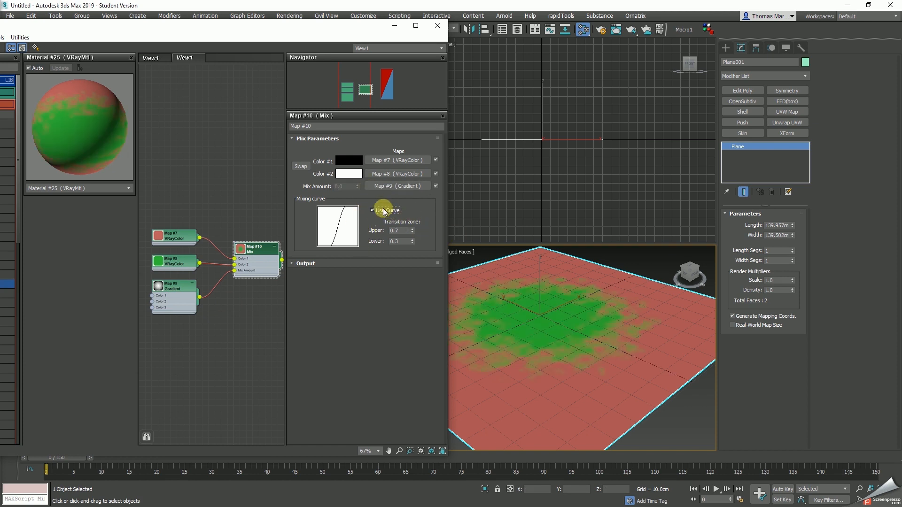
pyautogui.click(385, 213)
pyautogui.click(387, 214)
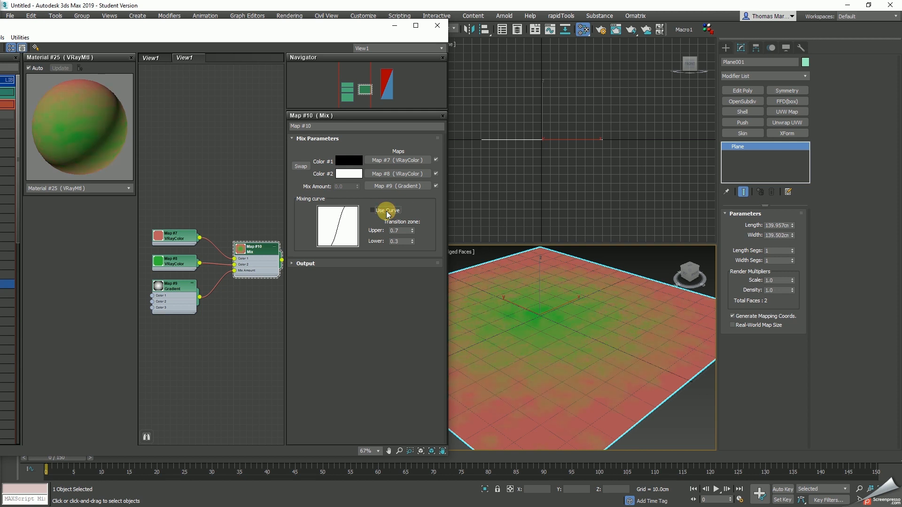
pyautogui.moveTo(225, 219); pyautogui.dragTo(209, 207, button='middle')
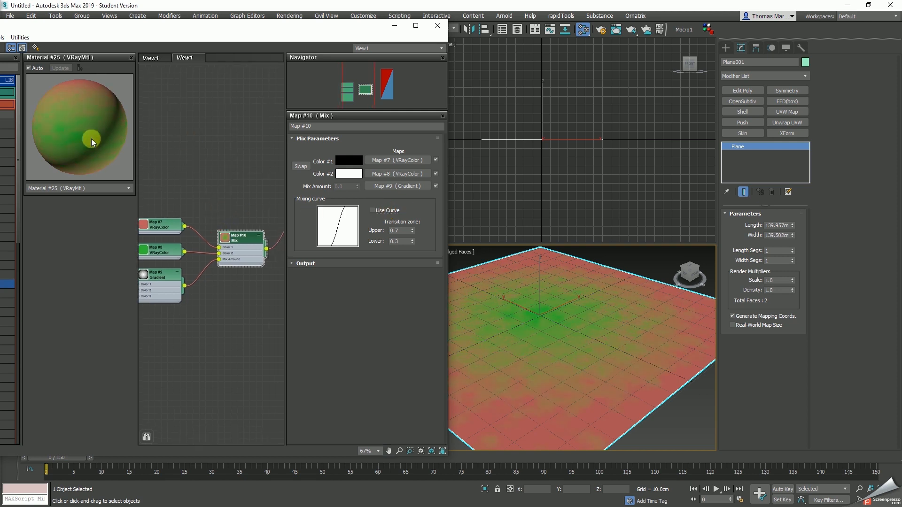
pyautogui.click(384, 213)
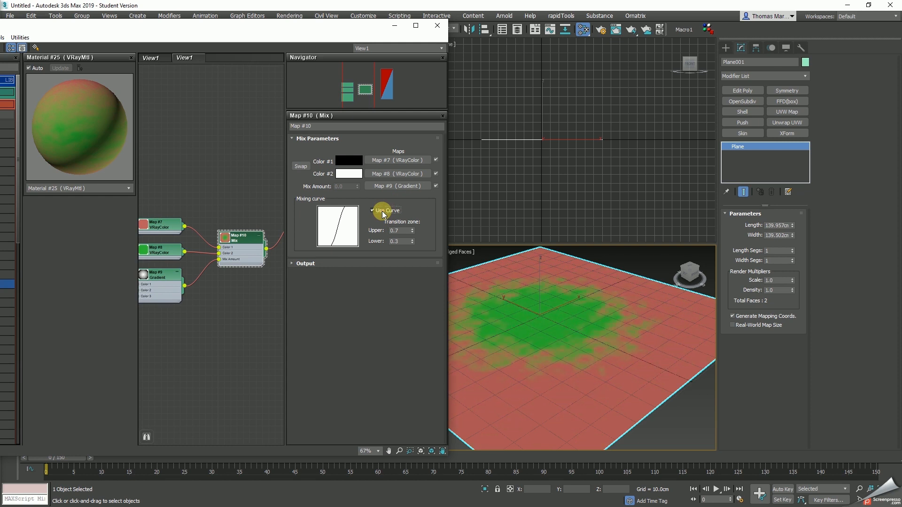
# Narrow the mixing curve's transition zone to Upper 0.5 and Lower 0.49.
pyautogui.moveTo(412, 231)
pyautogui.mouseDown()
pyautogui.moveTo(415, 221)
pyautogui.moveTo(412, 264)
pyautogui.moveTo(416, 241)
pyautogui.mouseUp()
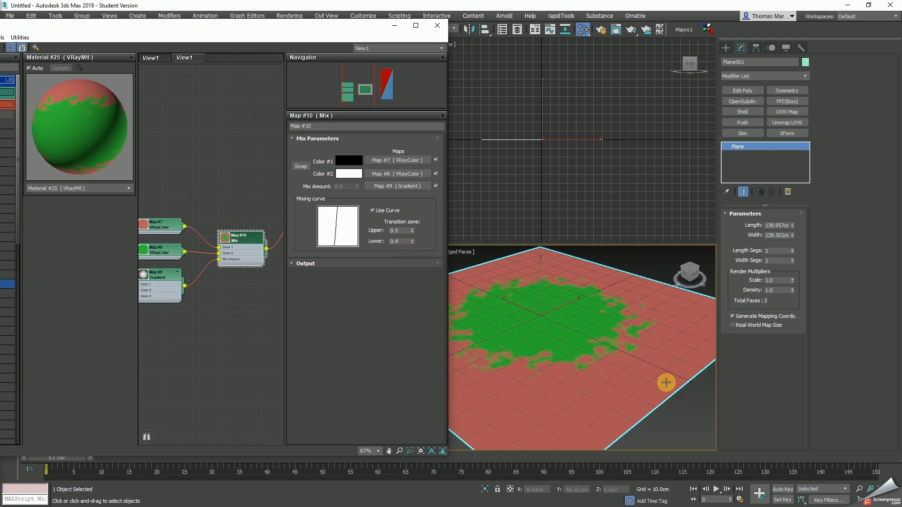
pyautogui.scroll(5, 589, 359)
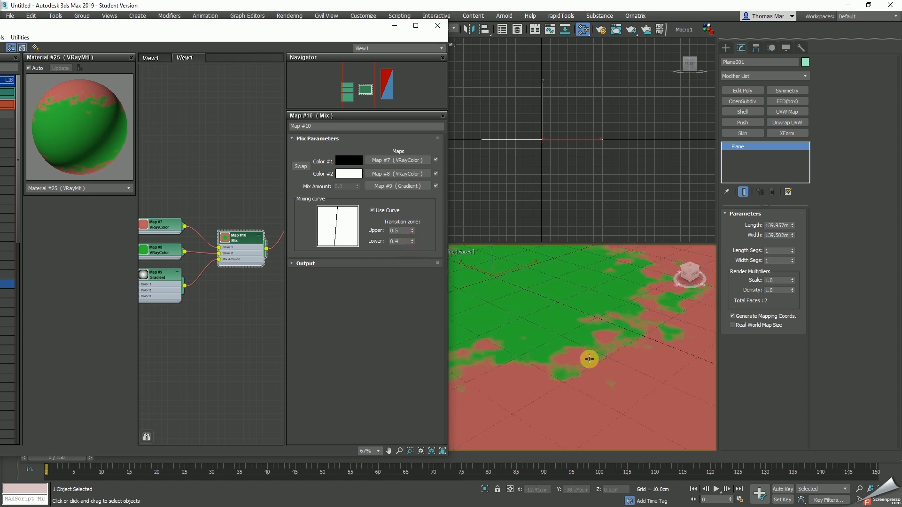
pyautogui.click(413, 239)
pyautogui.click(413, 239)
pyautogui.click(412, 239)
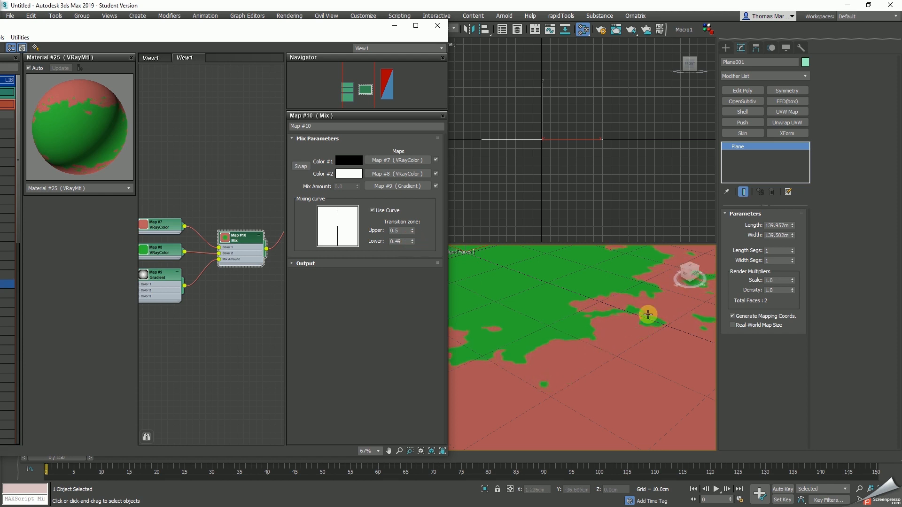
# Examine the edge between the green and red areas on the plane from near and far.
pyautogui.scroll(-5, 647, 314)
pyautogui.moveTo(647, 314); pyautogui.dragTo(550, 345, button='middle')
pyautogui.scroll(7, 605, 329)
pyautogui.scroll(-4, 595, 331)
pyautogui.scroll(-5, 582, 342)
pyautogui.scroll(-4, 590, 342)
pyautogui.scroll(4, 572, 347)
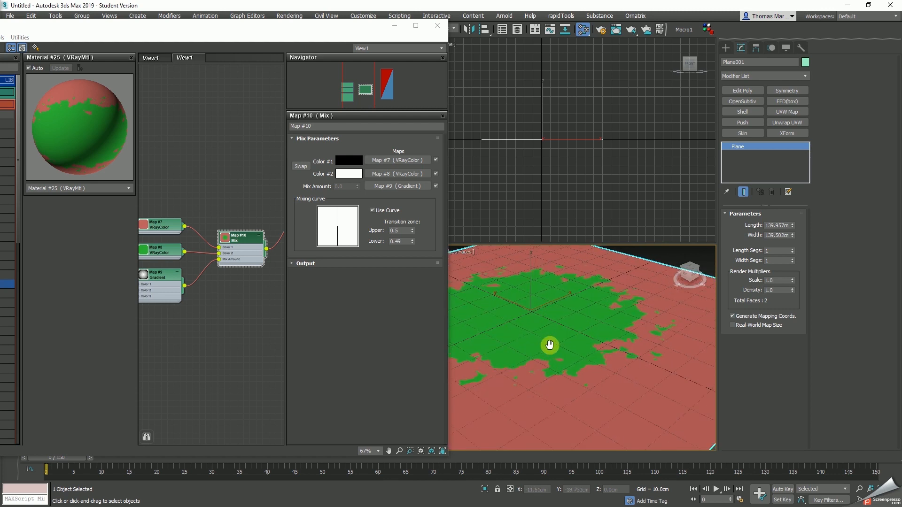
# Disable the Gradient map on the Mix Amount and try amounts of 50 and 10, finishing with 50.
pyautogui.click(400, 193)
pyautogui.click(436, 186)
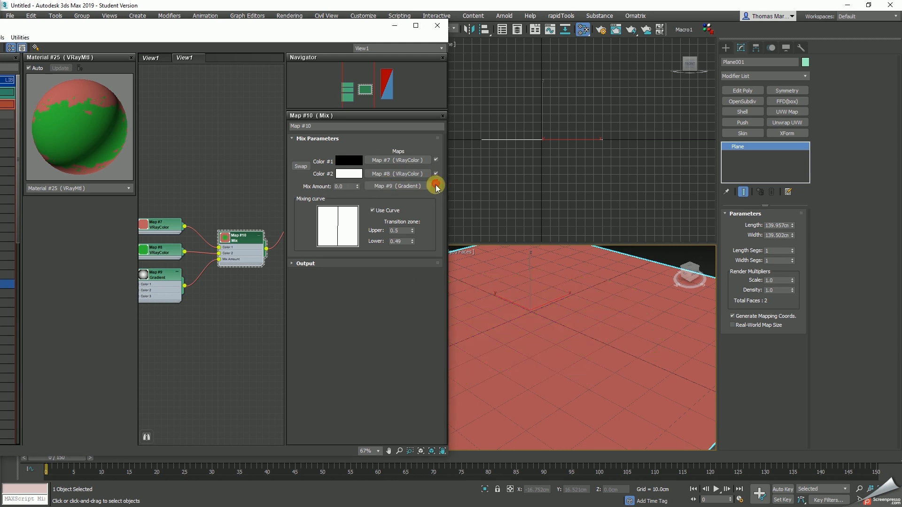
pyautogui.doubleClick(347, 186)
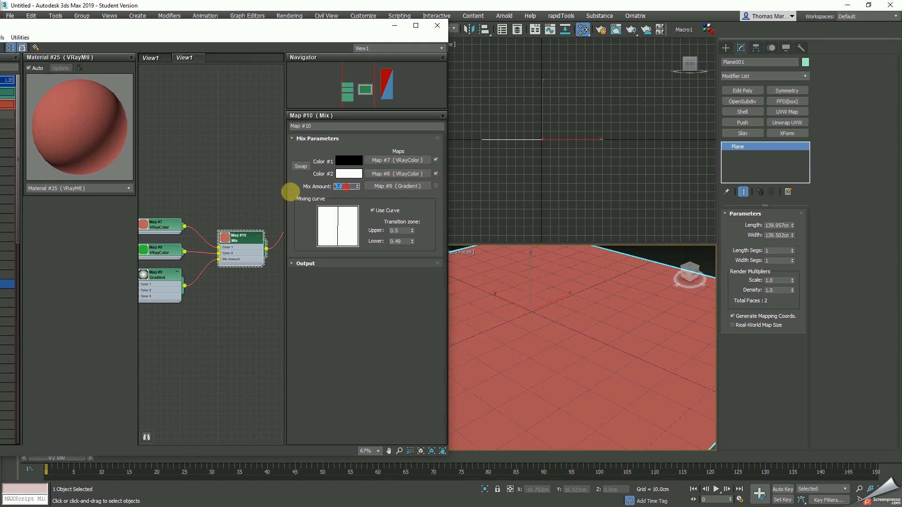
pyautogui.write('50')
pyautogui.press('Return')
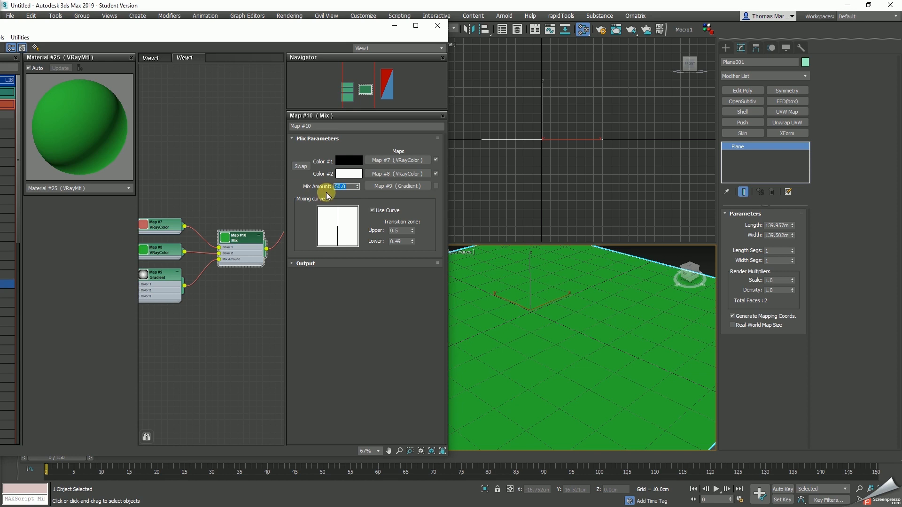
pyautogui.write('10')
pyautogui.press('Return')
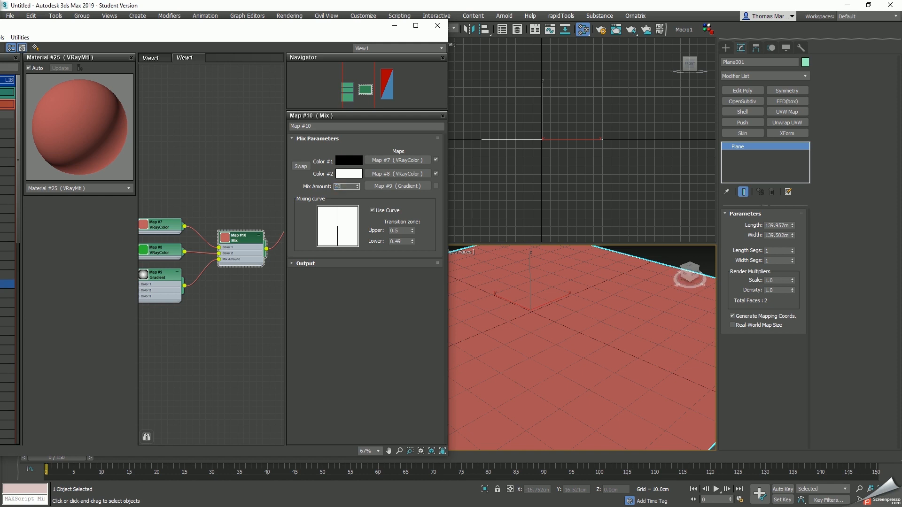
pyautogui.press('Return')
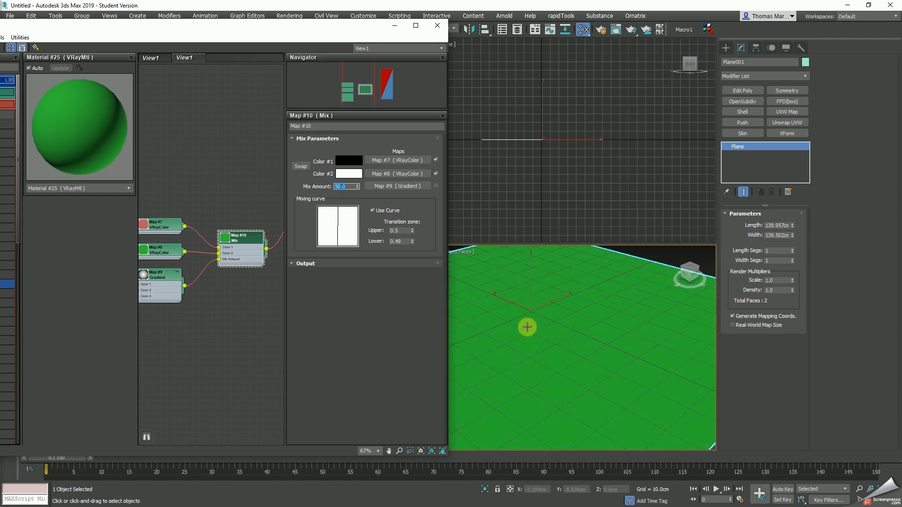
# Move the Mix node and its input maps up beside the top of the VRayMtl node.
pyautogui.moveTo(527, 328); pyautogui.dragTo(545, 314, button='middle')
pyautogui.scroll(-5, 545, 314)
pyautogui.scroll(2, 533, 310)
pyautogui.moveTo(354, 27); pyautogui.dragTo(216, 28)
pyautogui.scroll(3, 573, 338)
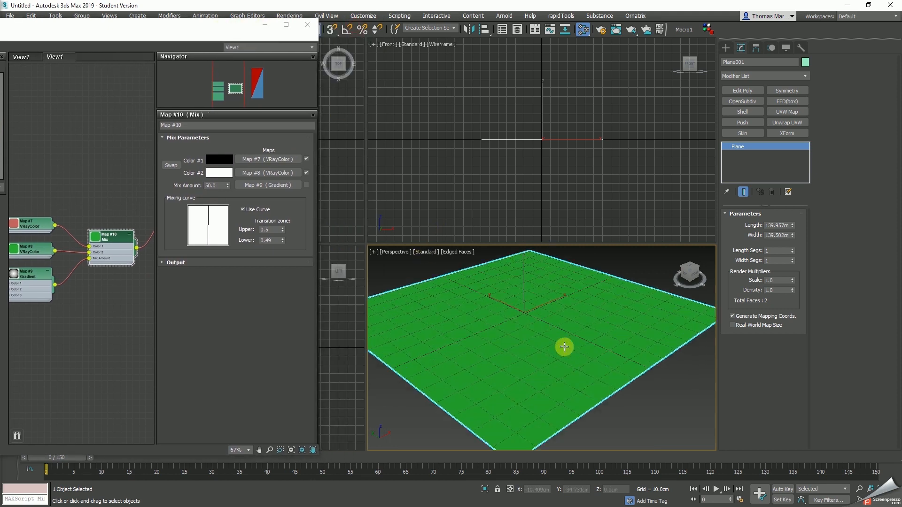
pyautogui.scroll(-3, 564, 349)
pyautogui.moveTo(158, 35); pyautogui.dragTo(410, 30)
pyautogui.scroll(-3, 350, 188)
pyautogui.moveTo(336, 212); pyautogui.dragTo(354, 162)
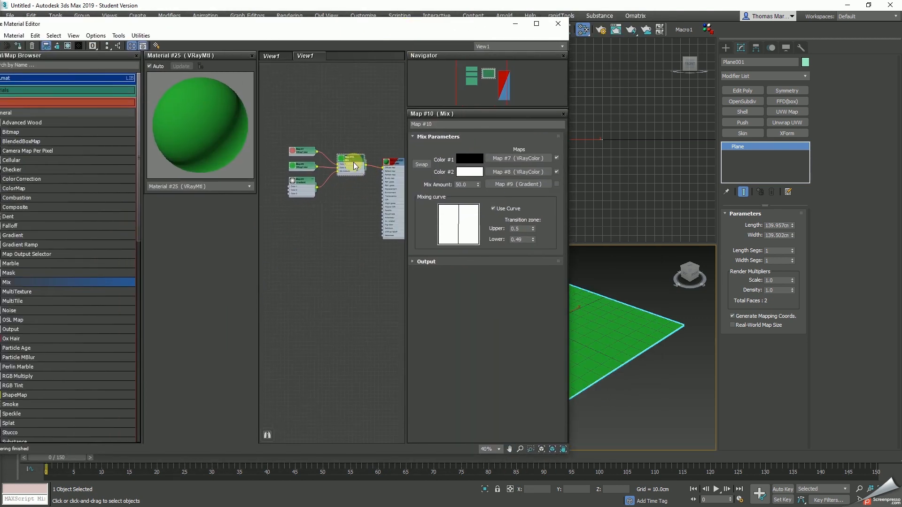
# Re-enable the Gradient map for the Mix map's Mix Amount.
pyautogui.scroll(3, 345, 213)
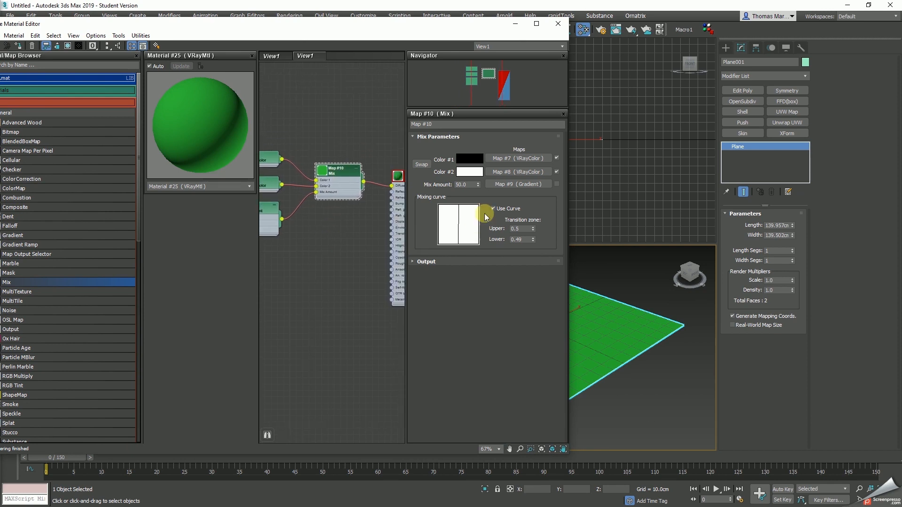
pyautogui.click(557, 184)
pyautogui.moveTo(615, 311); pyautogui.dragTo(639, 319, button='middle')
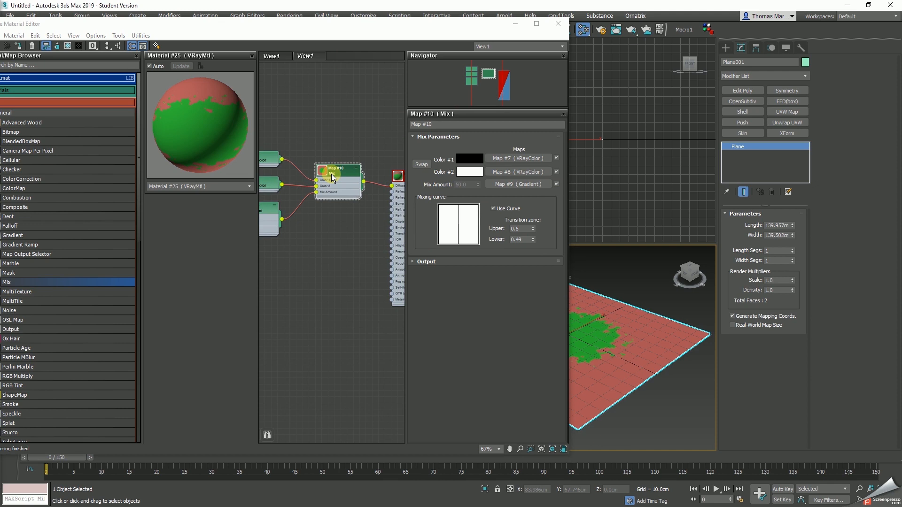
# Look through the available General maps, collapse that group, and review the V-Ray maps.
pyautogui.moveTo(86, 23); pyautogui.dragTo(128, 24)
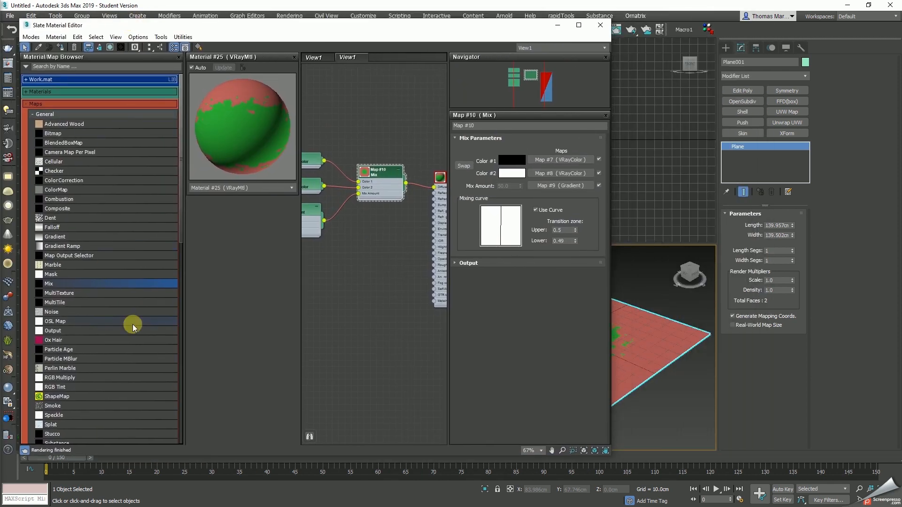
pyautogui.scroll(-4, 99, 325)
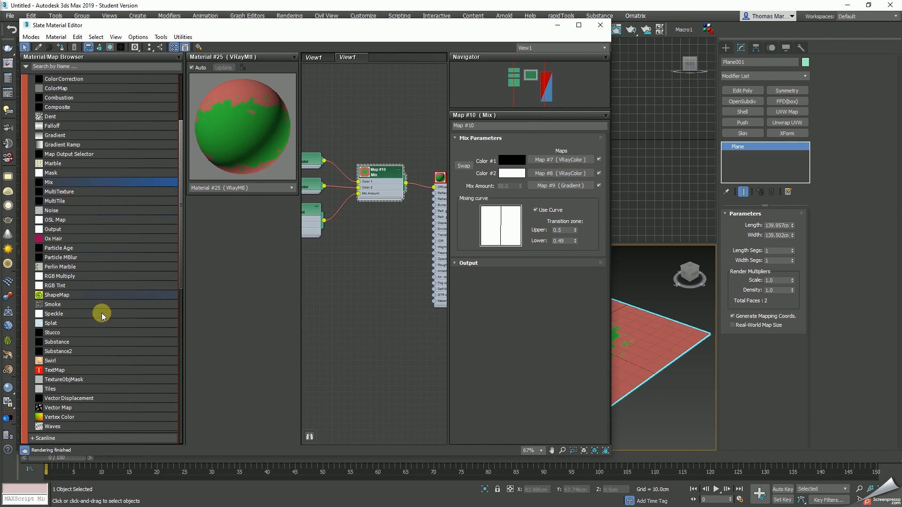
pyautogui.scroll(-3, 104, 324)
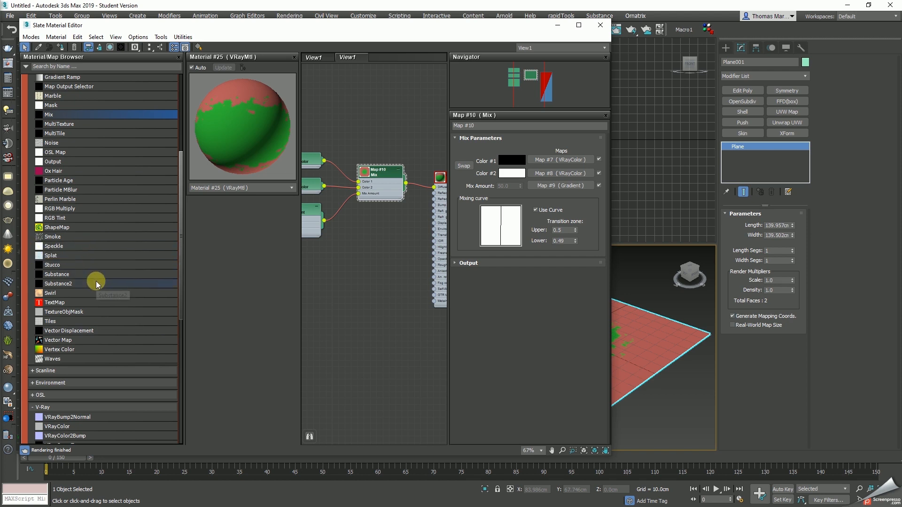
pyautogui.scroll(6, 97, 294)
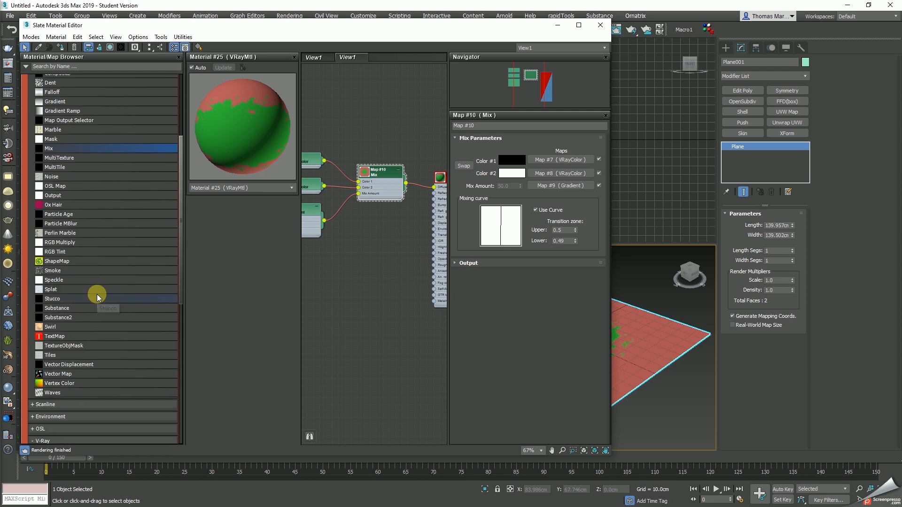
pyautogui.click(45, 115)
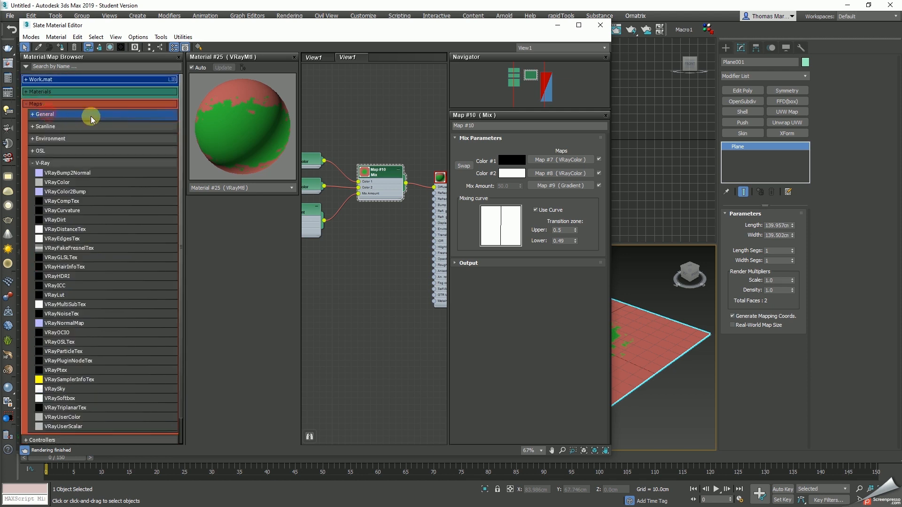
pyautogui.scroll(-1, 86, 235)
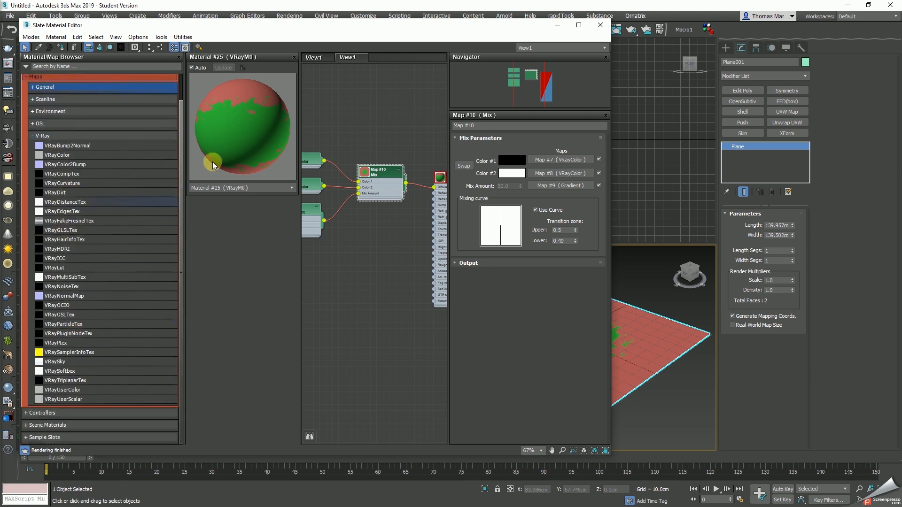
pyautogui.moveTo(278, 33)
pyautogui.mouseDown()
pyautogui.moveTo(212, 32)
pyautogui.moveTo(317, 34)
pyautogui.moveTo(262, 35)
pyautogui.mouseUp()
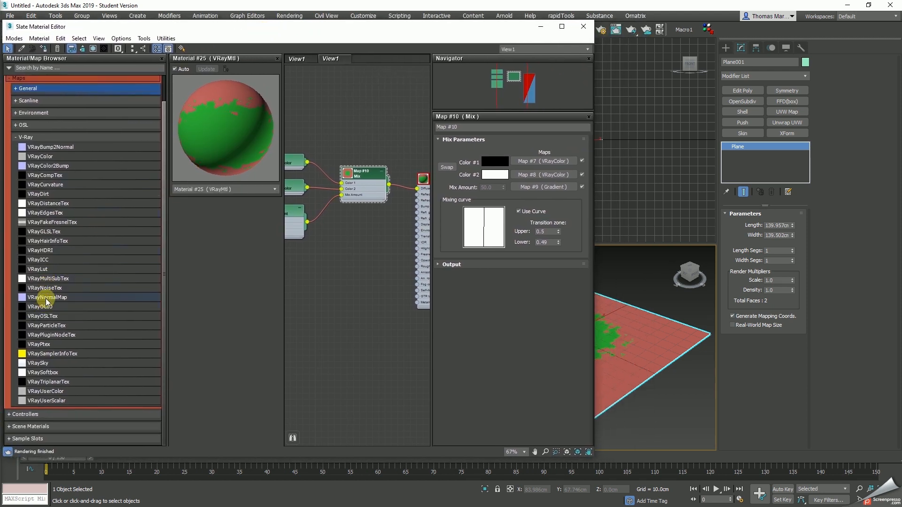
# Clear the material editor off the viewports, create a V-Ray physical camera from the perspective view, and pull it back from the plane.
pyautogui.moveTo(364, 27); pyautogui.dragTo(0, 34)
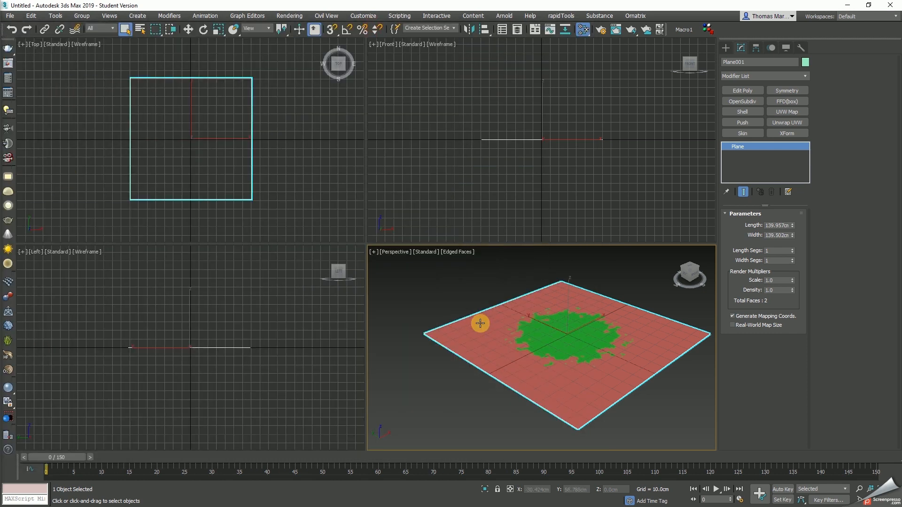
pyautogui.moveTo(553, 333); pyautogui.dragTo(535, 335, button='middle')
pyautogui.click(8, 127)
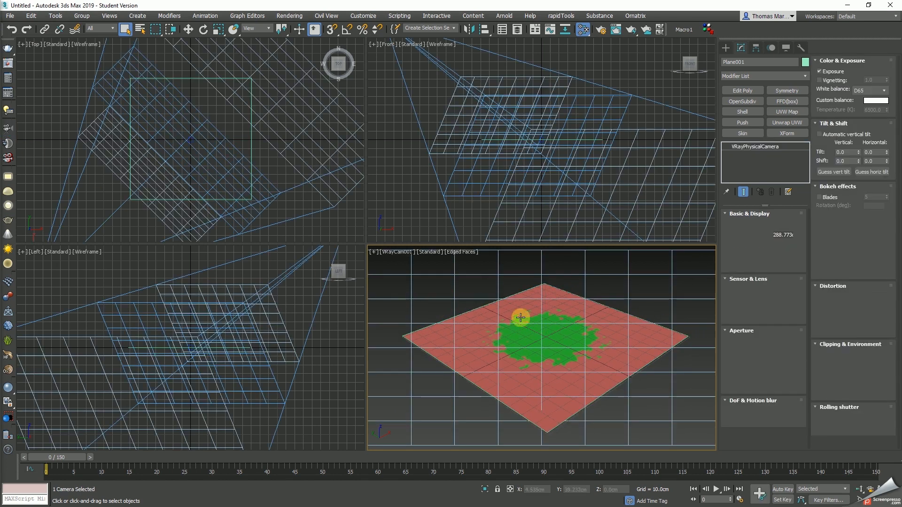
pyautogui.scroll(-5, 564, 339)
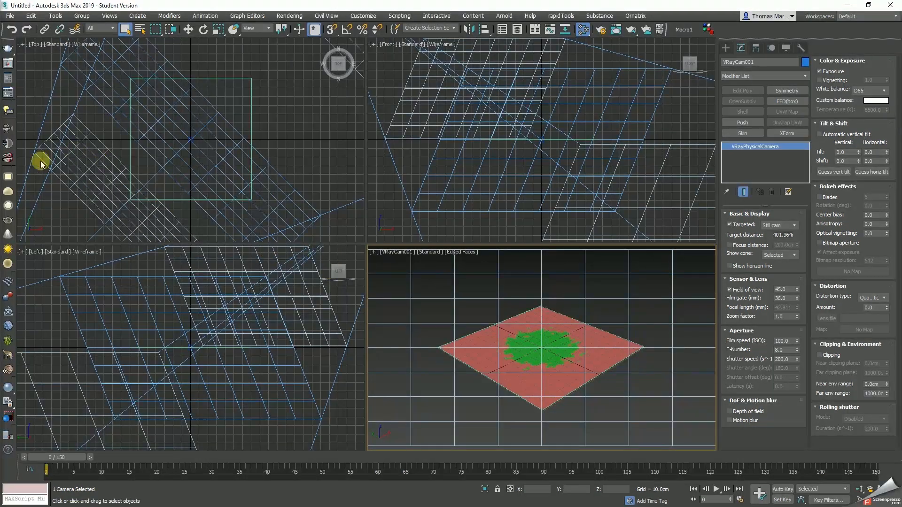
# Create a V-Ray dome light beside the plane and start an interactive render in the V-Ray frame buffer.
pyautogui.click(8, 191)
pyautogui.click(642, 299)
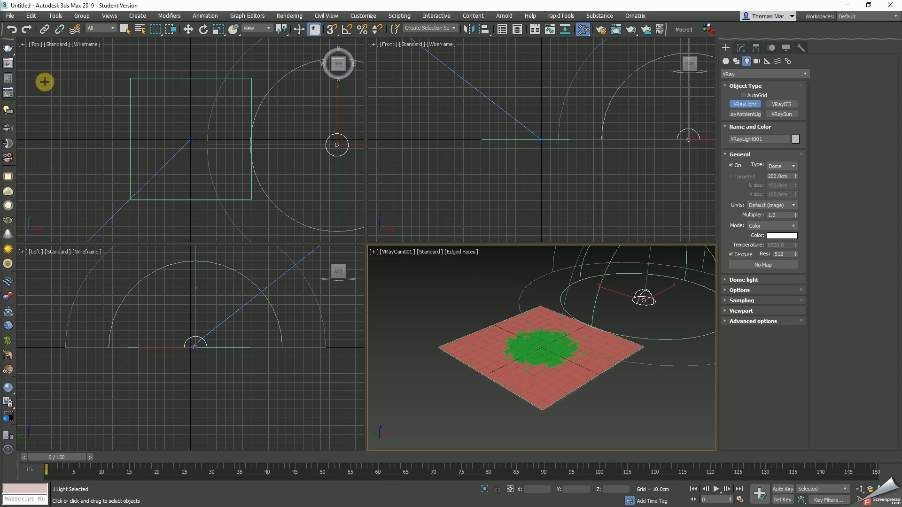
pyautogui.click(8, 63)
pyautogui.click(334, 133)
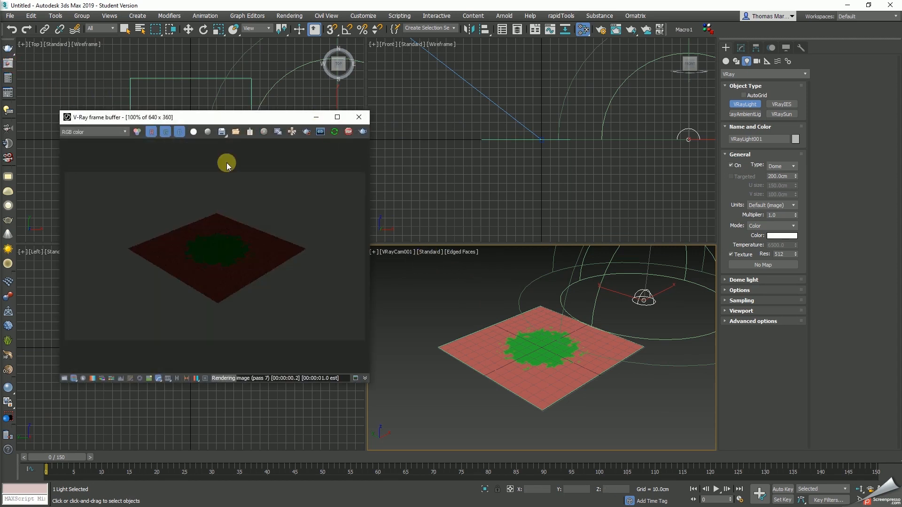
pyautogui.moveTo(241, 120); pyautogui.dragTo(523, 175)
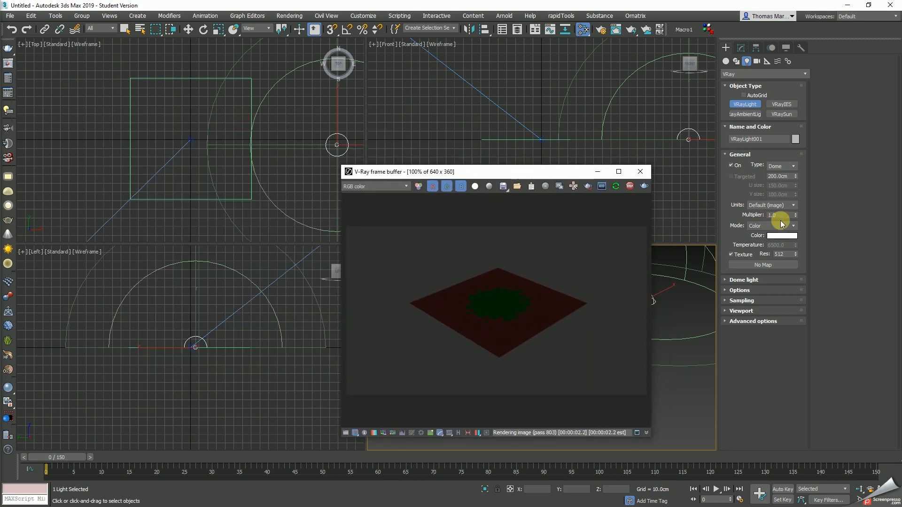
# Set the dome light's multiplier to 15 and shift the frame buffer clear of the light's settings.
pyautogui.doubleClick(773, 215)
pyautogui.write('15')
pyautogui.press('Return')
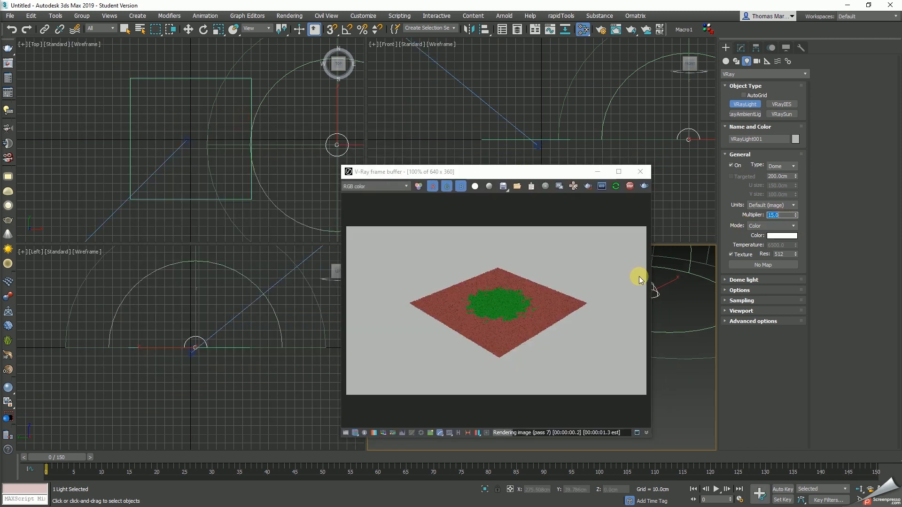
pyautogui.moveTo(570, 174); pyautogui.dragTo(542, 172)
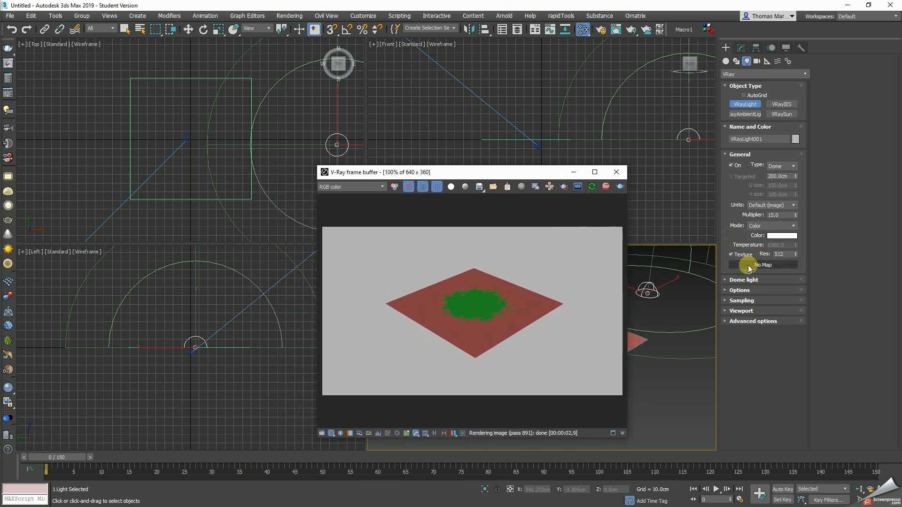
# Add a VRayHDRI map to the material graph, away from the VRayMtl node, and show its parameters.
pyautogui.press('m')
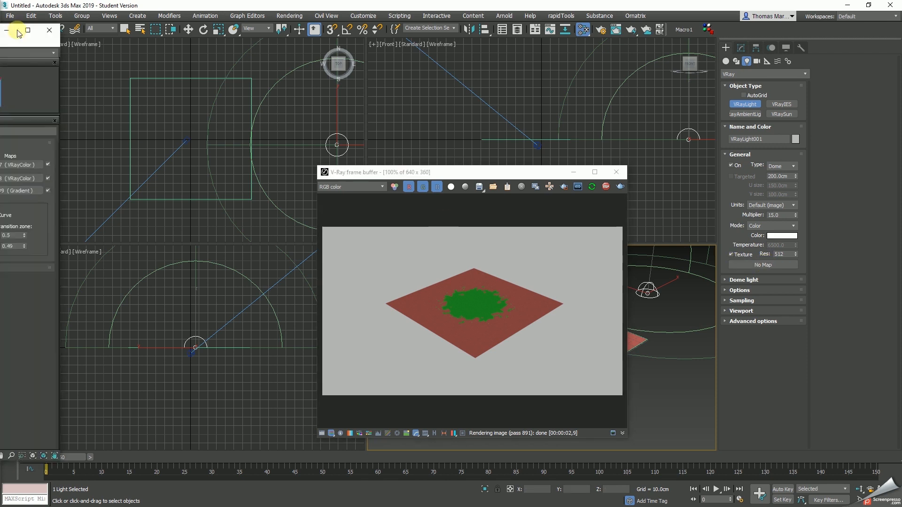
pyautogui.scroll(-5, 376, 244)
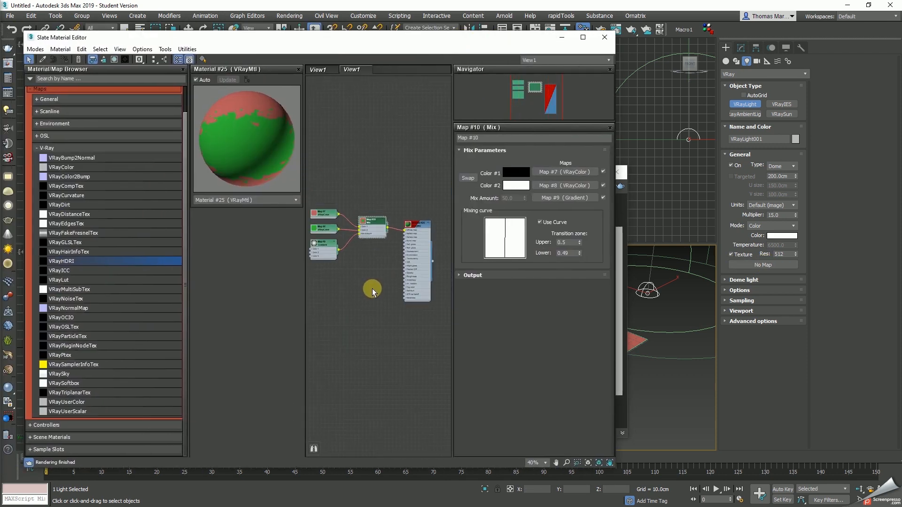
pyautogui.click(583, 37)
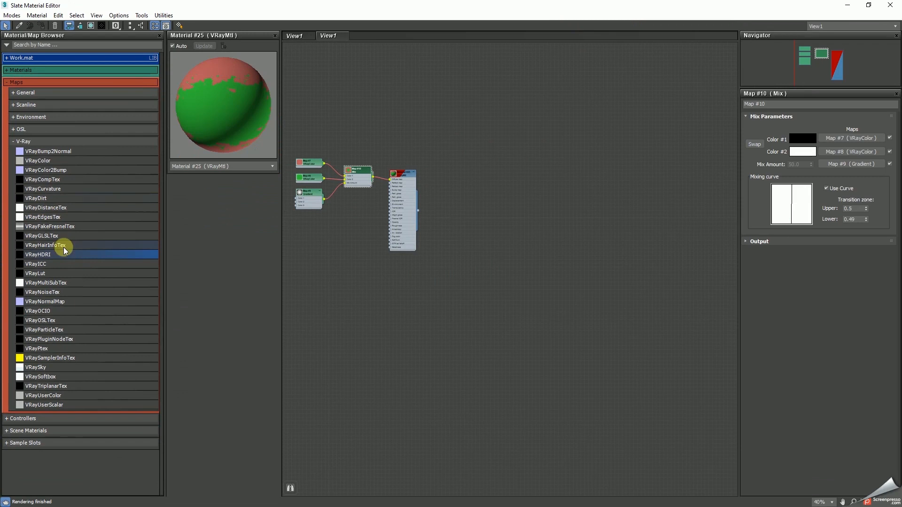
pyautogui.moveTo(423, 331); pyautogui.dragTo(551, 313)
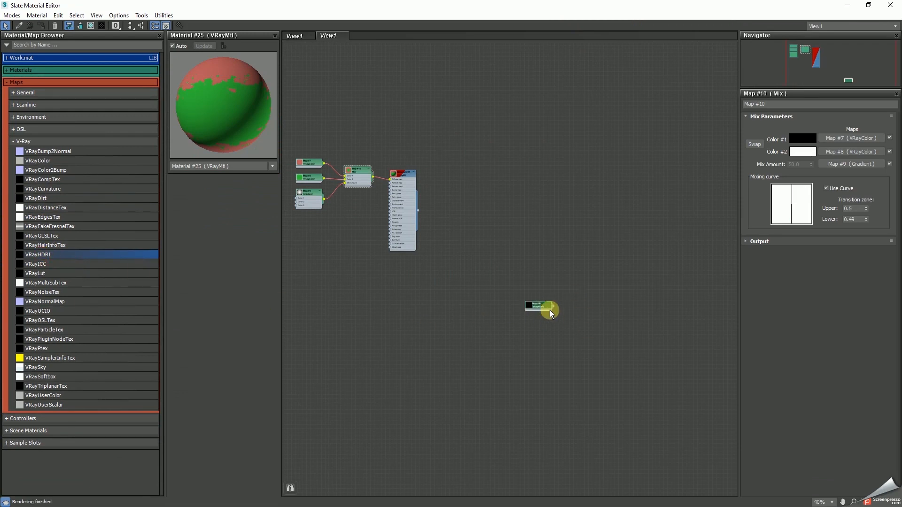
pyautogui.doubleClick(543, 306)
pyautogui.scroll(4, 517, 317)
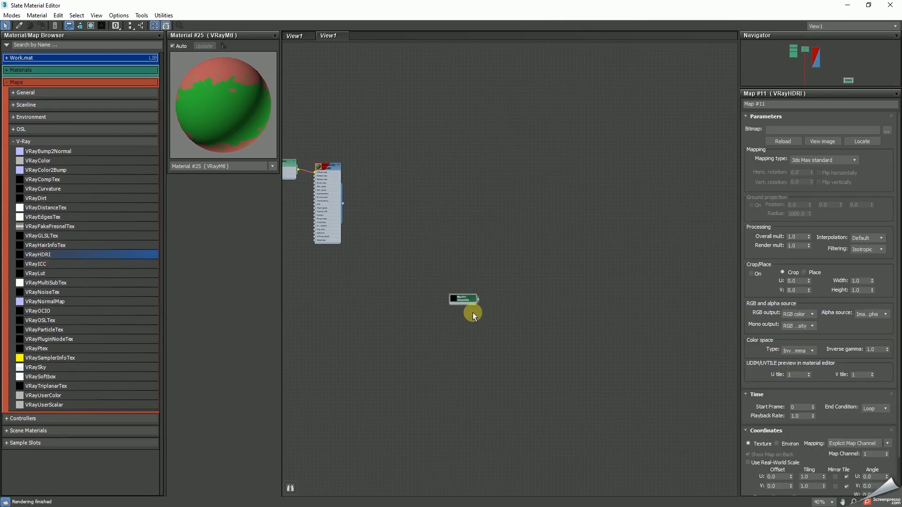
pyautogui.scroll(3, 474, 290)
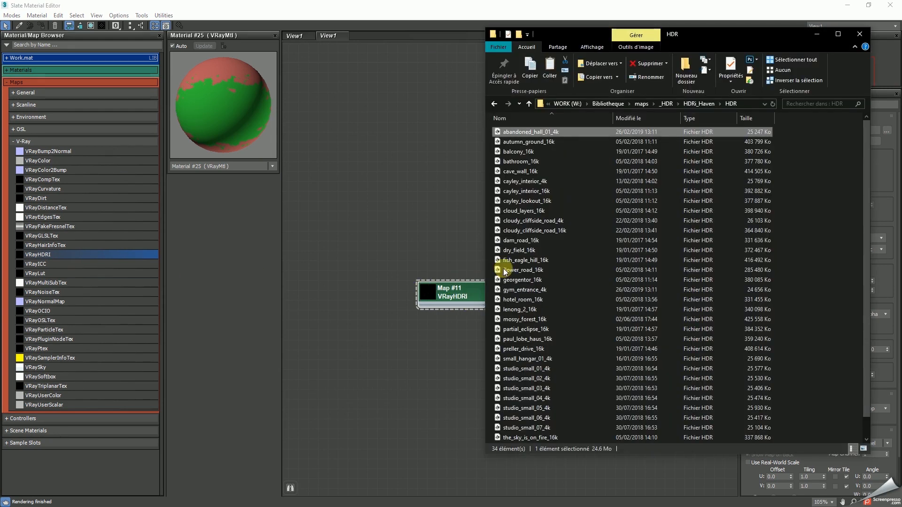
# Import abandoned_hall_01_4k from the HDR folder as a separate Bitmap node and compare its parameters with the VRayHDRI map's.
pyautogui.moveTo(514, 132); pyautogui.dragTo(862, 133)
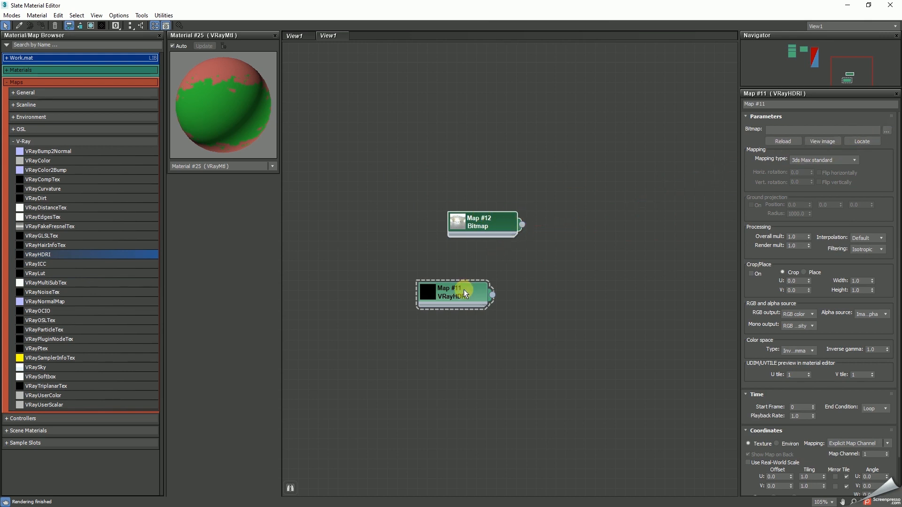
pyautogui.moveTo(497, 298); pyautogui.dragTo(533, 301)
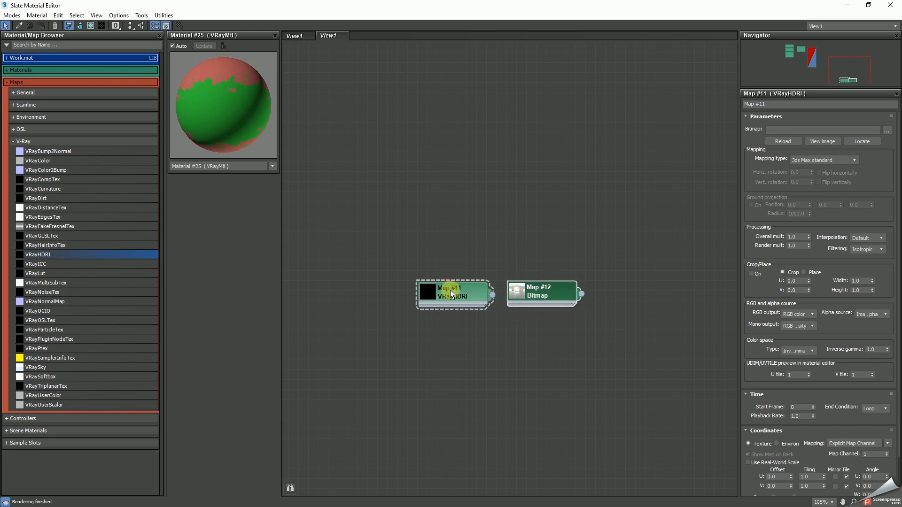
pyautogui.doubleClick(538, 297)
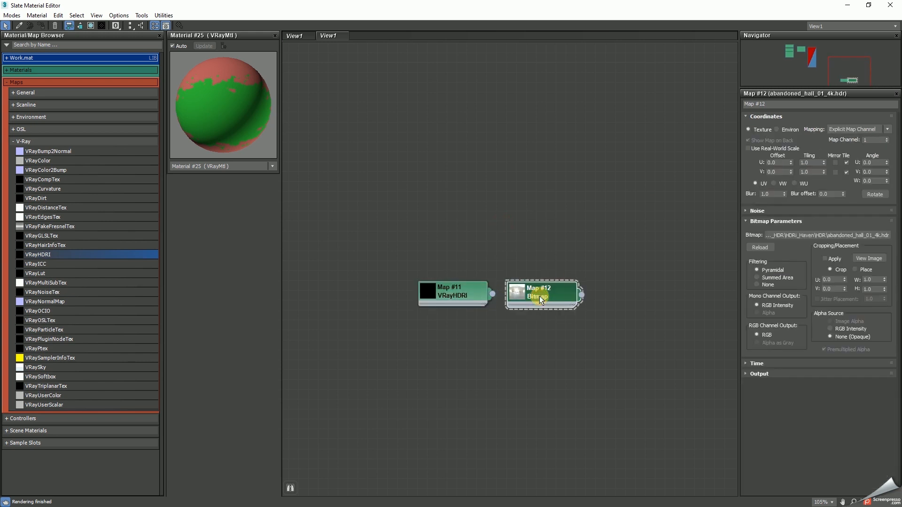
pyautogui.doubleClick(445, 299)
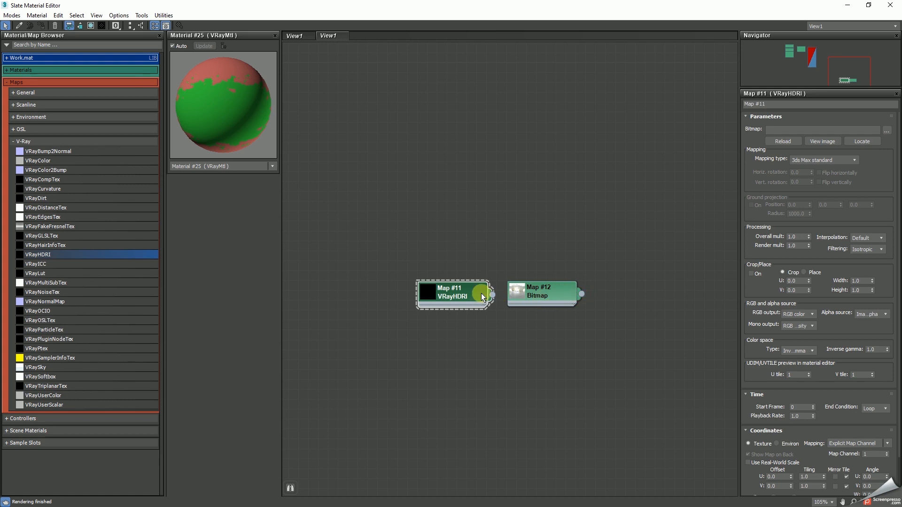
pyautogui.moveTo(519, 296); pyautogui.dragTo(555, 292)
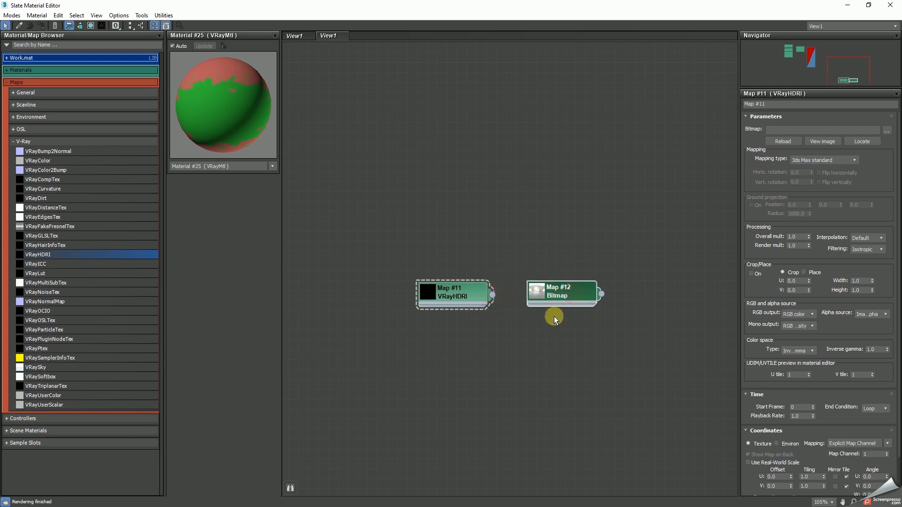
# Delete the Bitmap node and keep only the VRayHDRI node.
pyautogui.moveTo(611, 333); pyautogui.dragTo(524, 246)
pyautogui.click(455, 301)
pyautogui.click(557, 296)
pyautogui.click(56, 27)
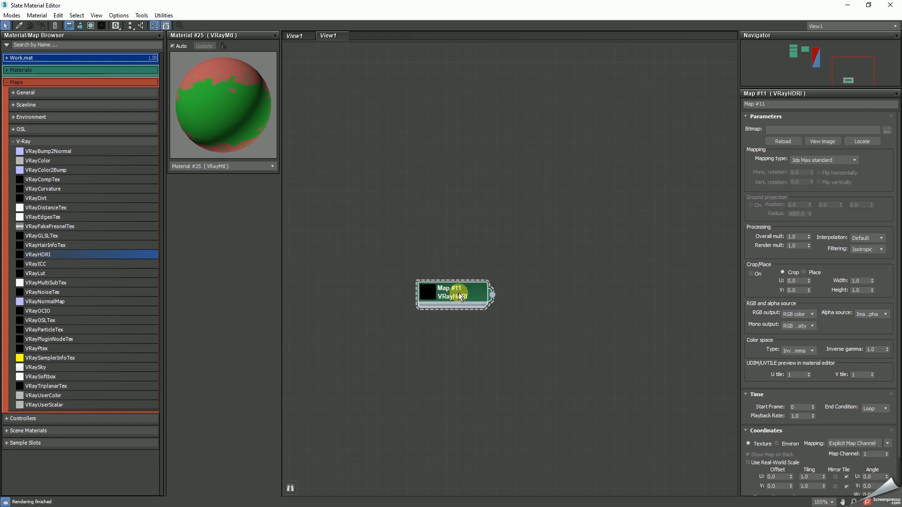
# Load abandoned_hall_01_4k from the HDR folder as the VRayHDRI map's bitmap.
pyautogui.moveTo(456, 288); pyautogui.dragTo(445, 248)
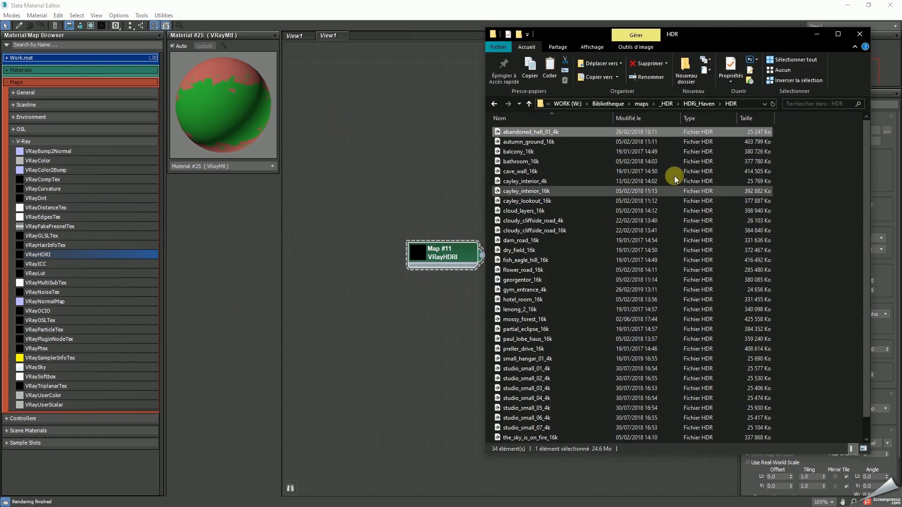
pyautogui.moveTo(695, 35); pyautogui.dragTo(507, 50)
pyautogui.moveTo(360, 141); pyautogui.dragTo(853, 137)
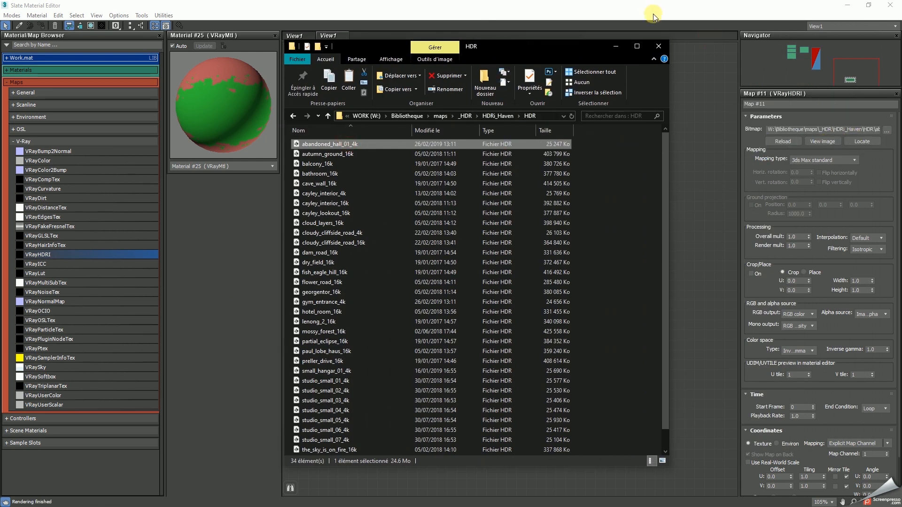
pyautogui.click(654, 16)
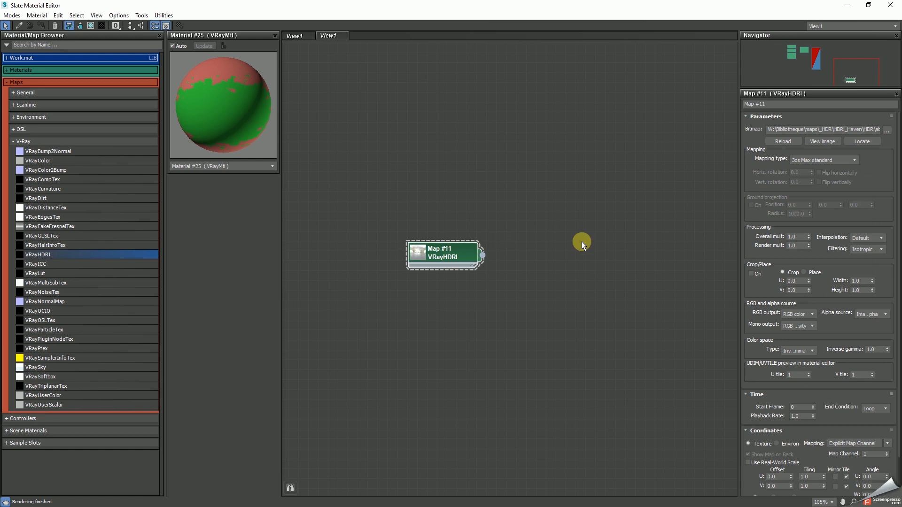
# Move the VRayHDRI node next to the top of the VRayMtl node.
pyautogui.moveTo(582, 245); pyautogui.dragTo(496, 249, button='middle')
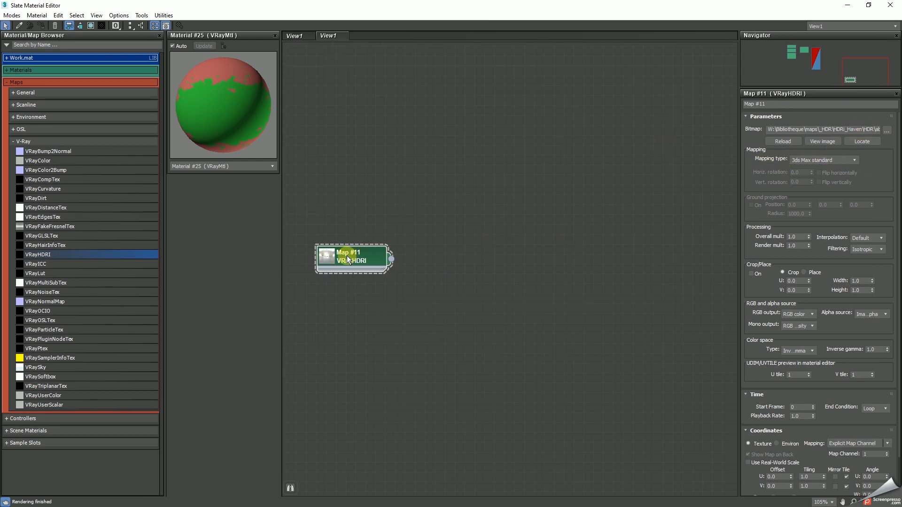
pyautogui.moveTo(347, 260); pyautogui.dragTo(403, 181)
pyautogui.scroll(-5, 542, 266)
pyautogui.scroll(1, 512, 264)
pyautogui.moveTo(512, 264); pyautogui.dragTo(583, 284, button='middle')
pyautogui.moveTo(583, 284); pyautogui.dragTo(463, 193)
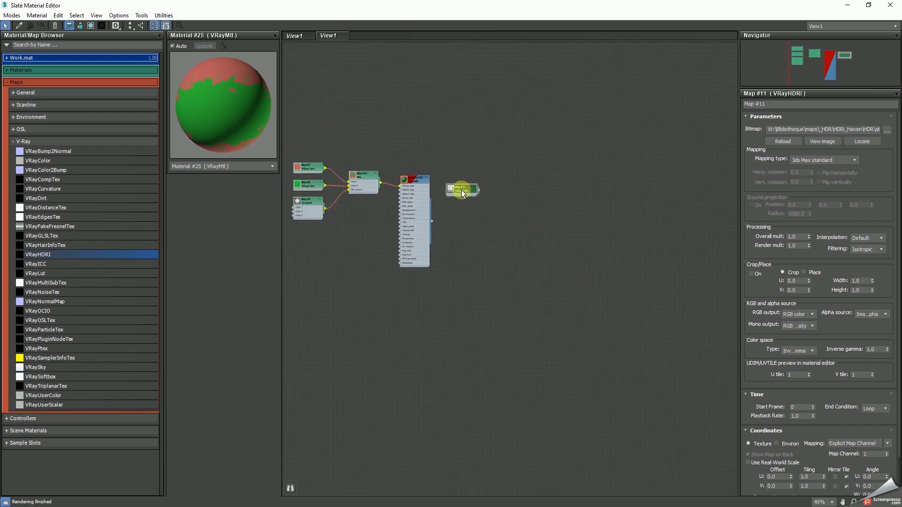
pyautogui.scroll(3, 463, 192)
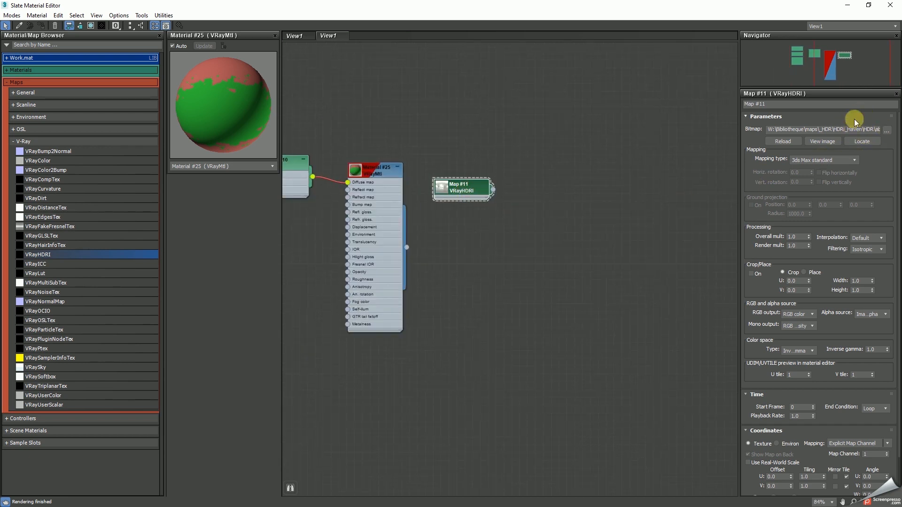
# Assign the VRayHDRI map as the dome light's texture.
pyautogui.click(867, 4)
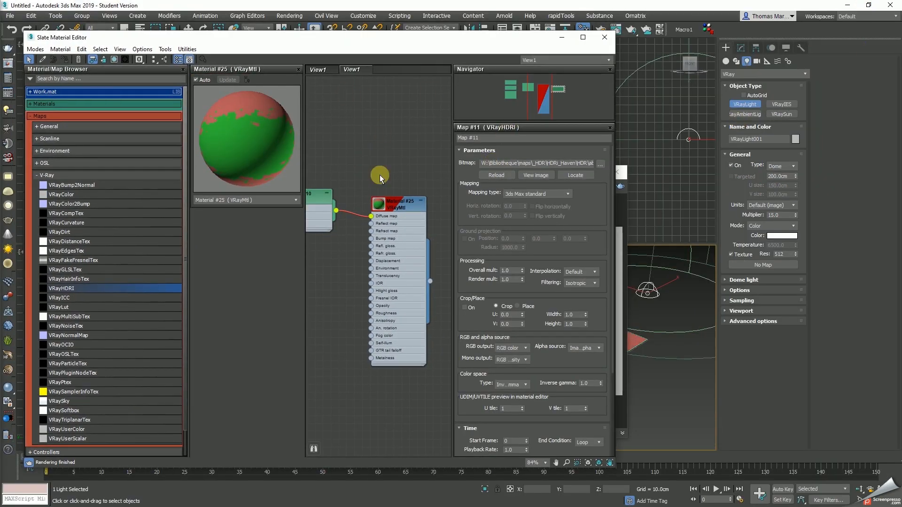
pyautogui.moveTo(391, 172); pyautogui.dragTo(344, 181, button='middle')
pyautogui.moveTo(394, 230); pyautogui.dragTo(359, 233, button='middle')
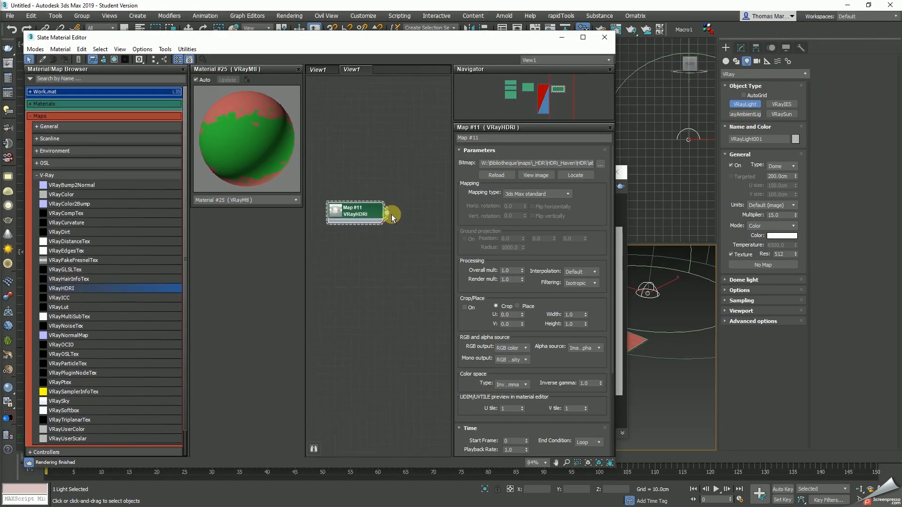
pyautogui.moveTo(385, 215); pyautogui.dragTo(713, 292)
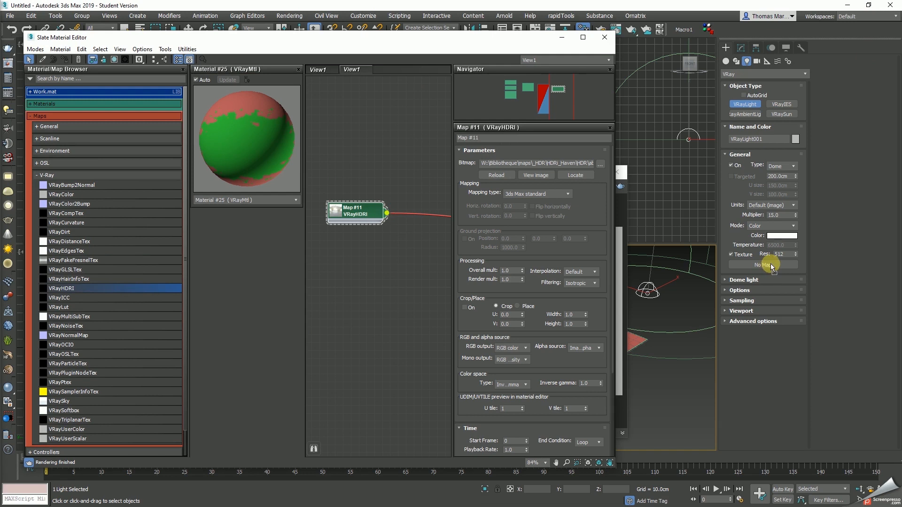
pyautogui.moveTo(771, 266); pyautogui.dragTo(772, 266)
pyautogui.click(430, 285)
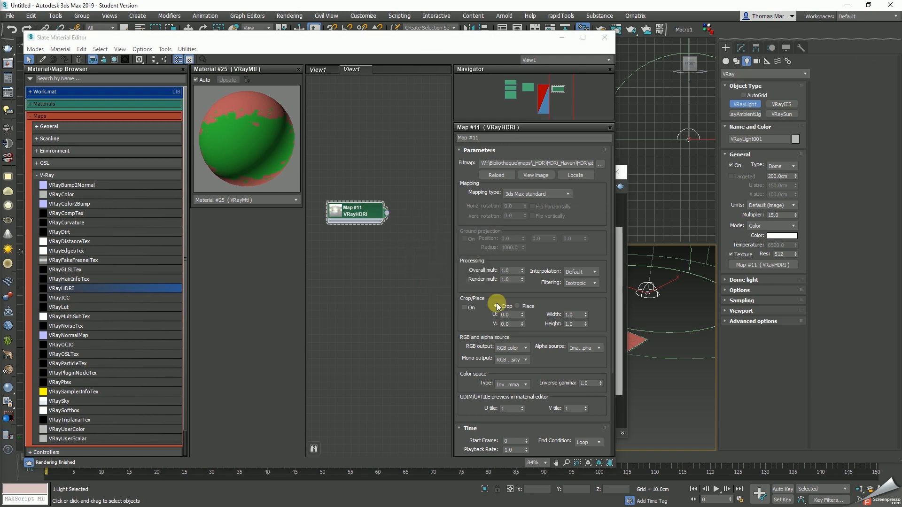
pyautogui.moveTo(367, 212); pyautogui.dragTo(375, 212)
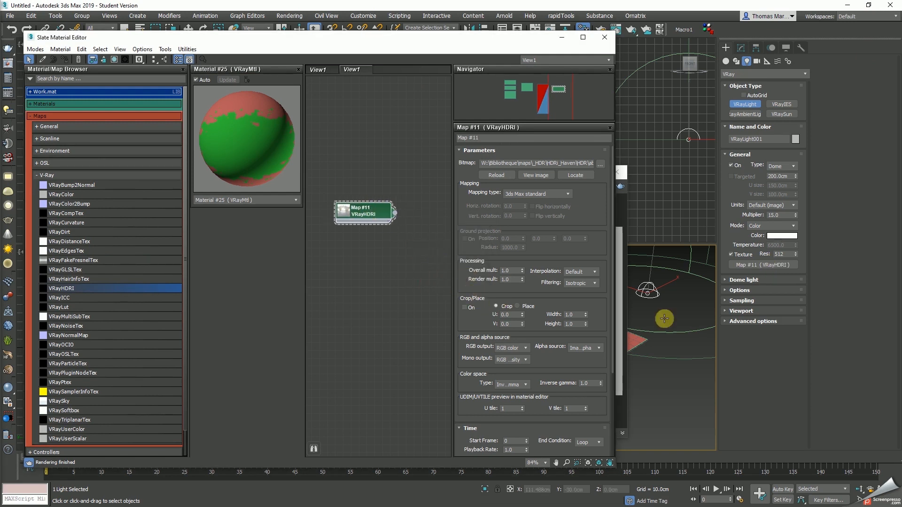
# Uncover the render and set the VRayHDRI map's mapping type to Spherical.
pyautogui.moveTo(481, 42); pyautogui.dragTo(247, 36)
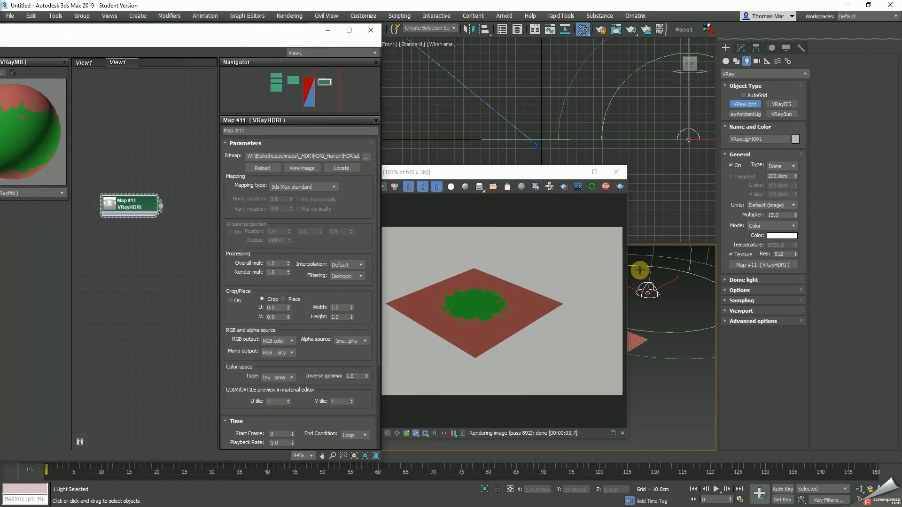
pyautogui.click(304, 187)
pyautogui.click(307, 186)
pyautogui.click(308, 186)
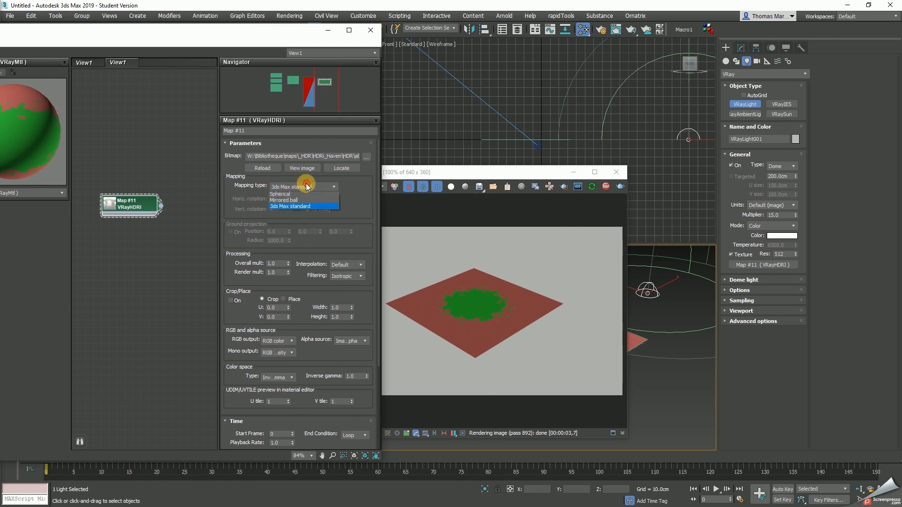
pyautogui.click(307, 186)
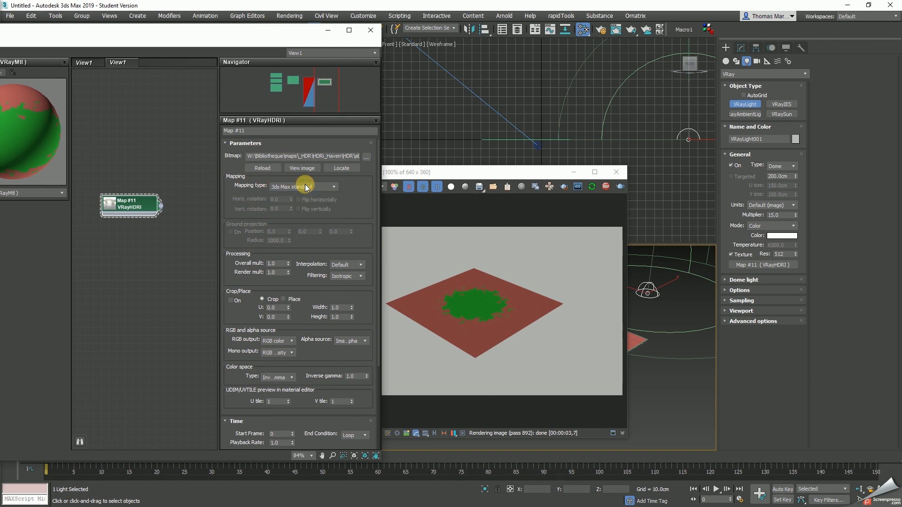
pyautogui.click(307, 187)
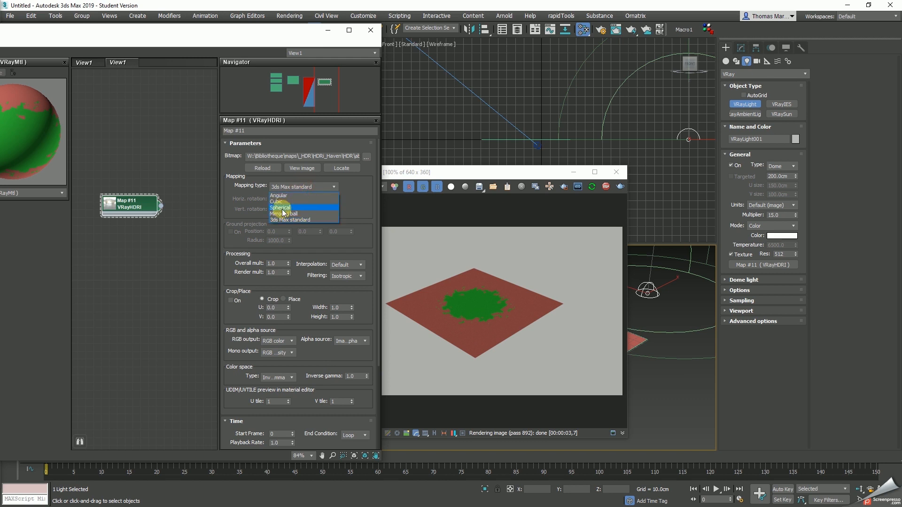
pyautogui.click(282, 208)
# Orbit the V-Ray camera to a lower angle so the HDRI surroundings show behind the plane in the render.
pyautogui.moveTo(535, 175); pyautogui.dragTo(475, 147)
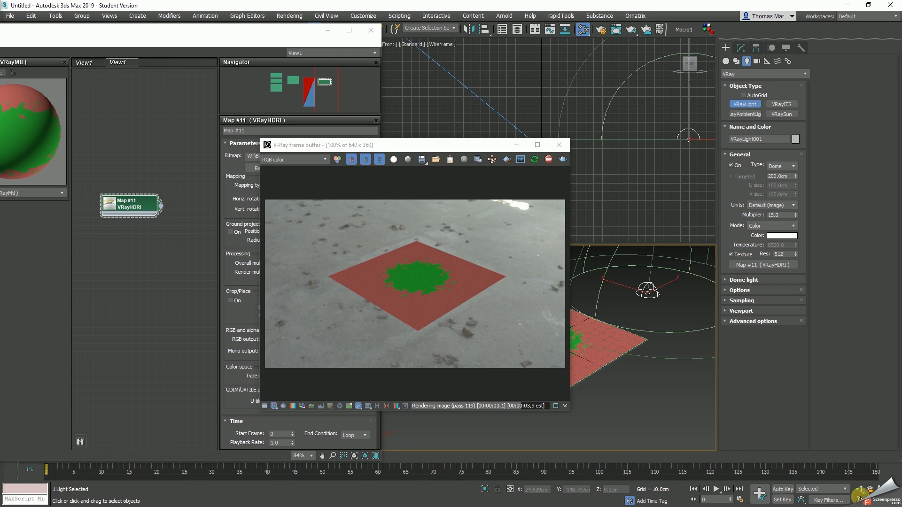
pyautogui.moveTo(691, 382); pyautogui.dragTo(681, 364)
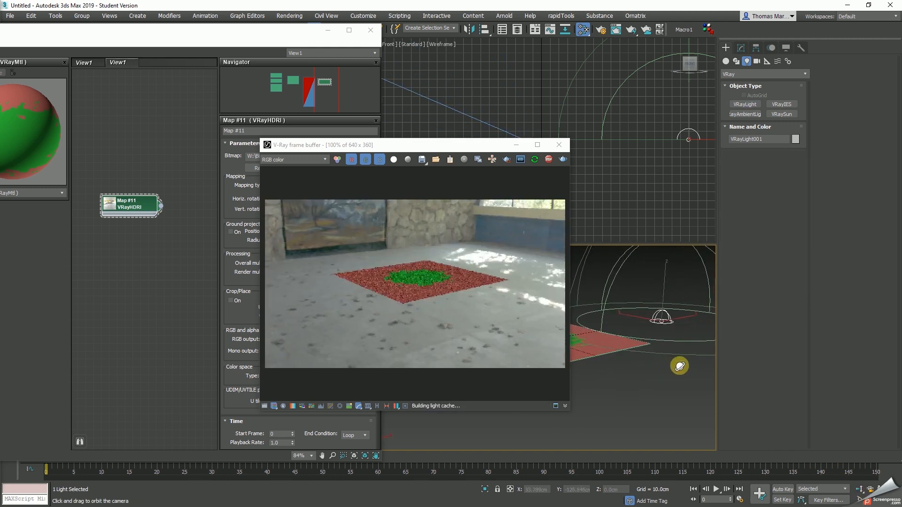
pyautogui.moveTo(631, 352); pyautogui.dragTo(628, 357)
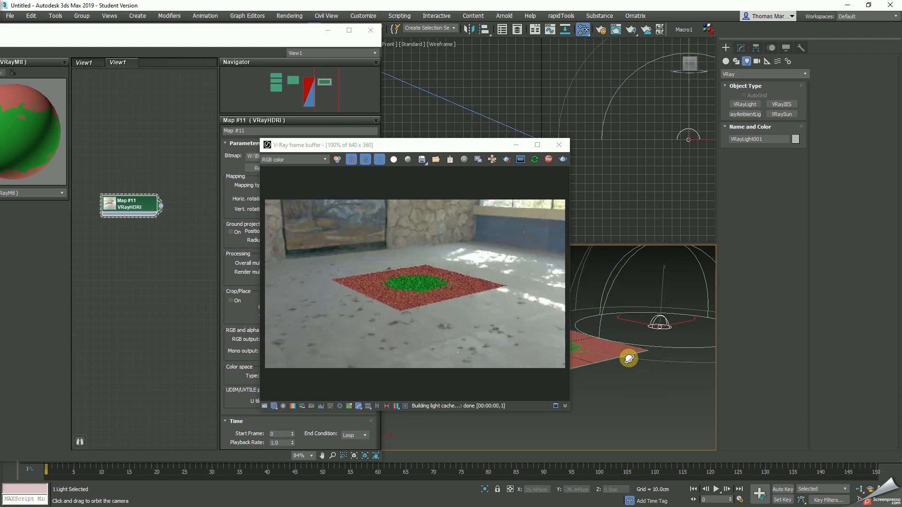
# Create a sphere about 23.6 cm in radius over the plane and raise it to about 35 cm height.
pyautogui.rightClick(629, 374)
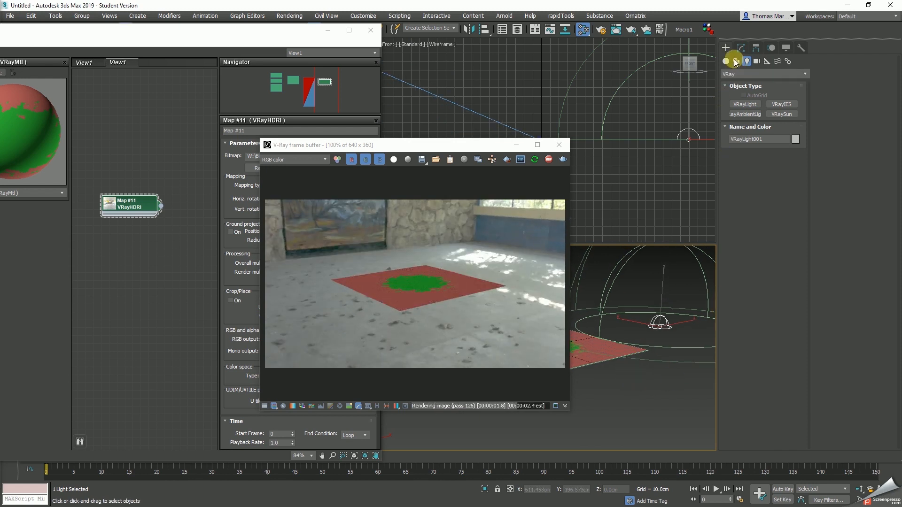
pyautogui.click(741, 48)
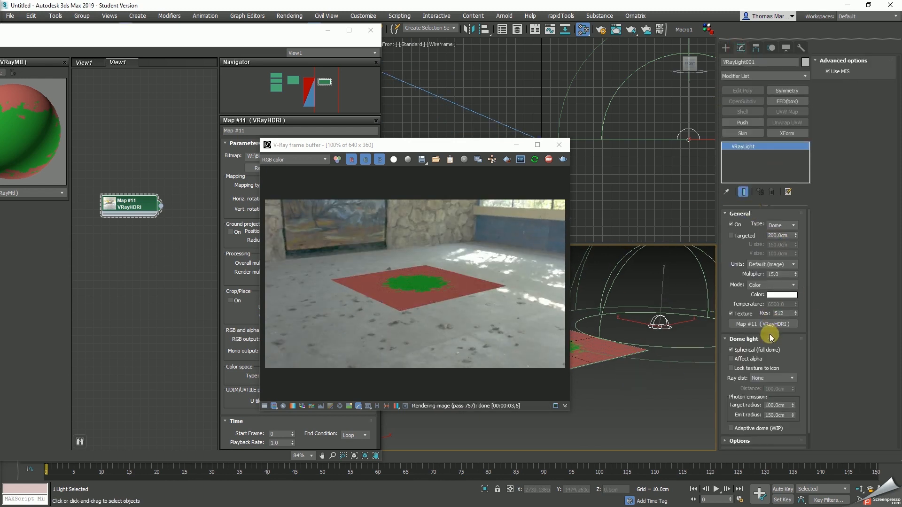
pyautogui.click(726, 48)
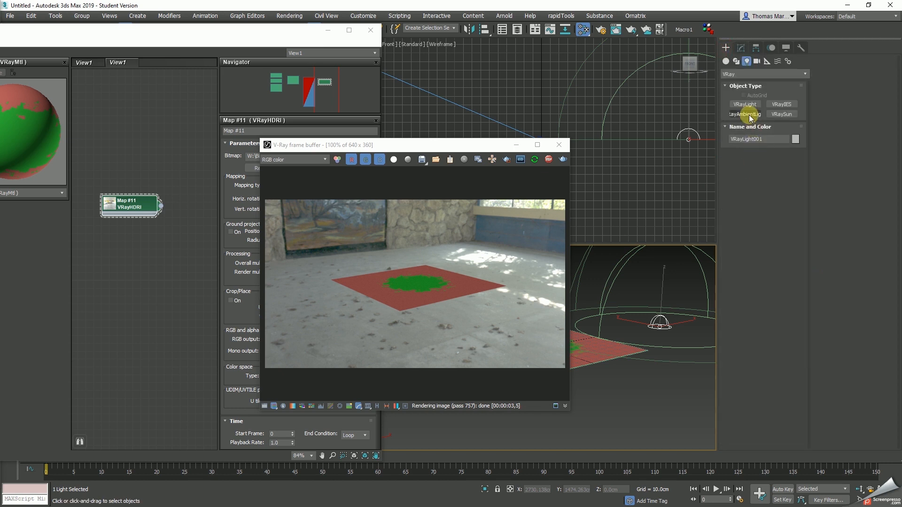
pyautogui.click(726, 61)
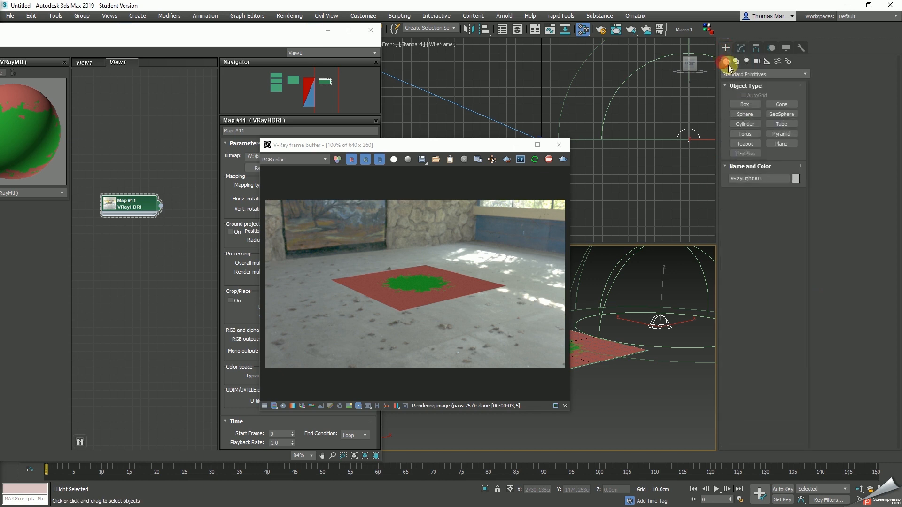
pyautogui.click(746, 114)
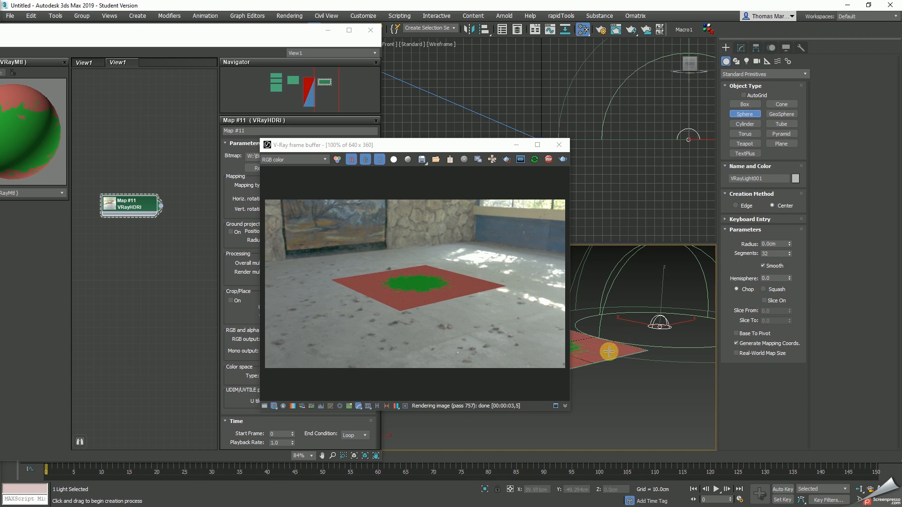
pyautogui.moveTo(609, 351); pyautogui.dragTo(635, 358)
pyautogui.rightClick(640, 363)
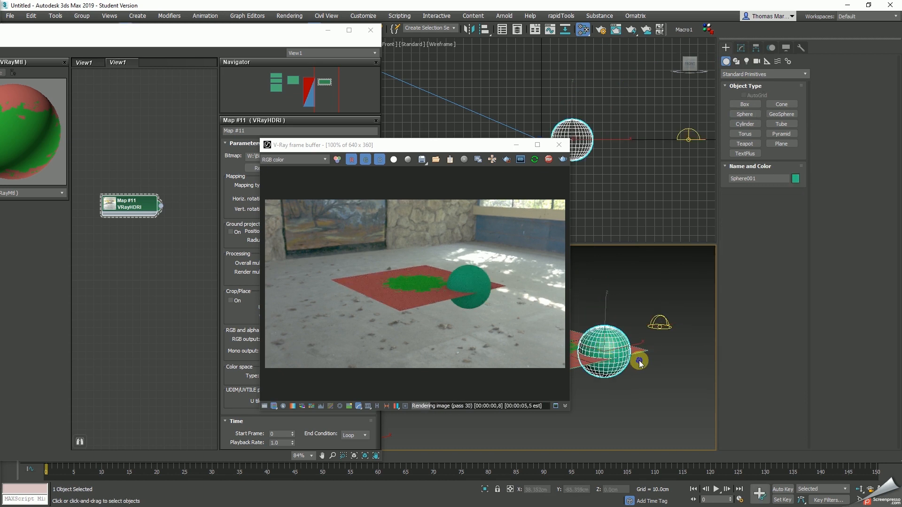
pyautogui.press('w')
pyautogui.moveTo(604, 322); pyautogui.dragTo(573, 306)
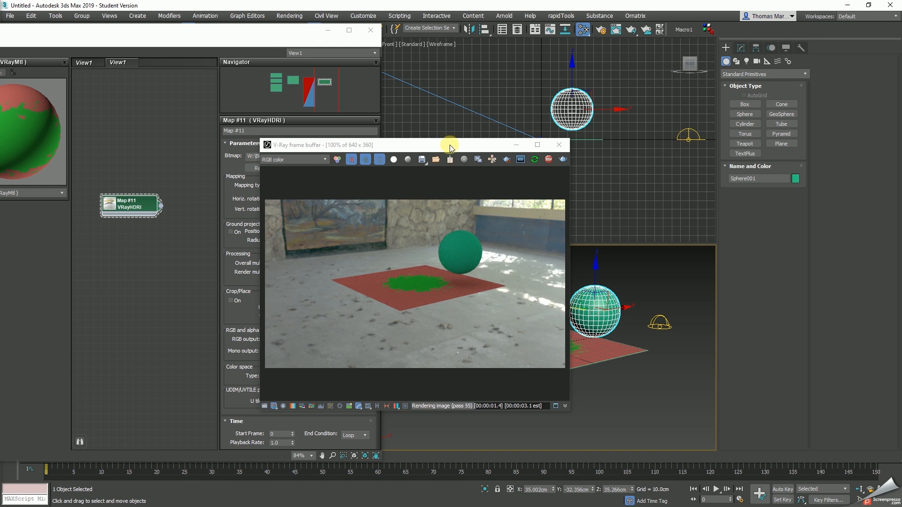
# Select the dome light and raise its multiplier to 22.
pyautogui.moveTo(451, 149); pyautogui.dragTo(418, 127)
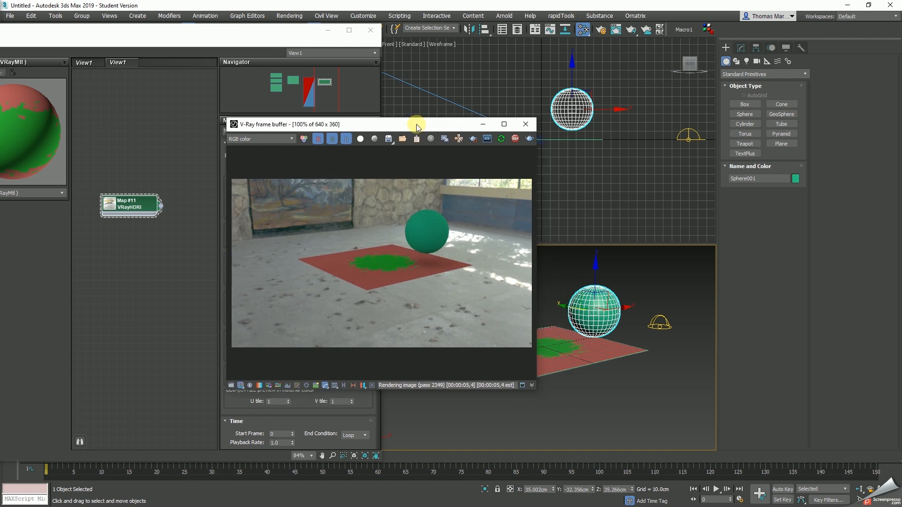
pyautogui.click(665, 319)
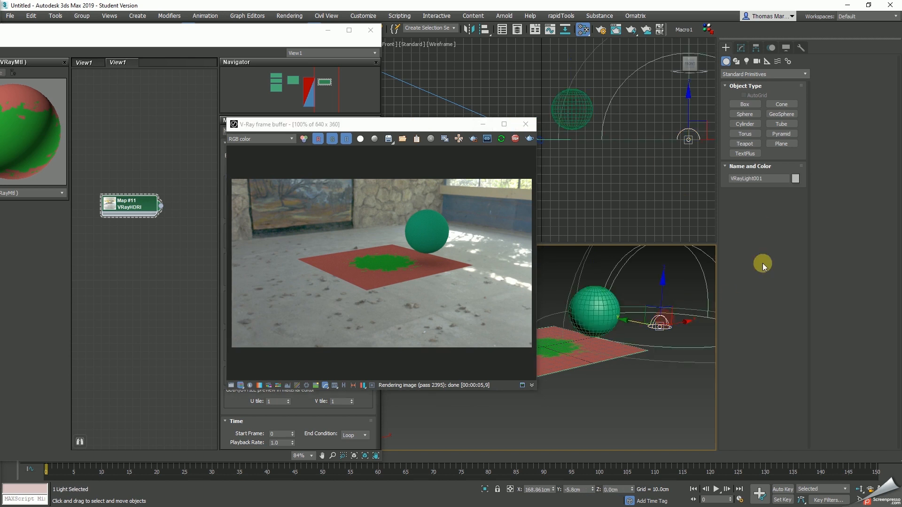
pyautogui.click(741, 48)
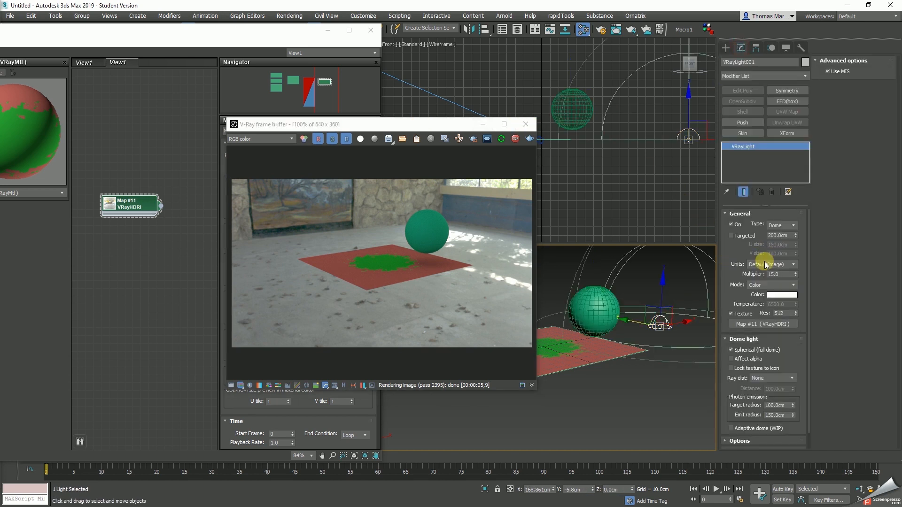
pyautogui.moveTo(797, 275)
pyautogui.mouseDown()
pyautogui.moveTo(795, 223)
pyautogui.moveTo(794, 271)
pyautogui.mouseUp()
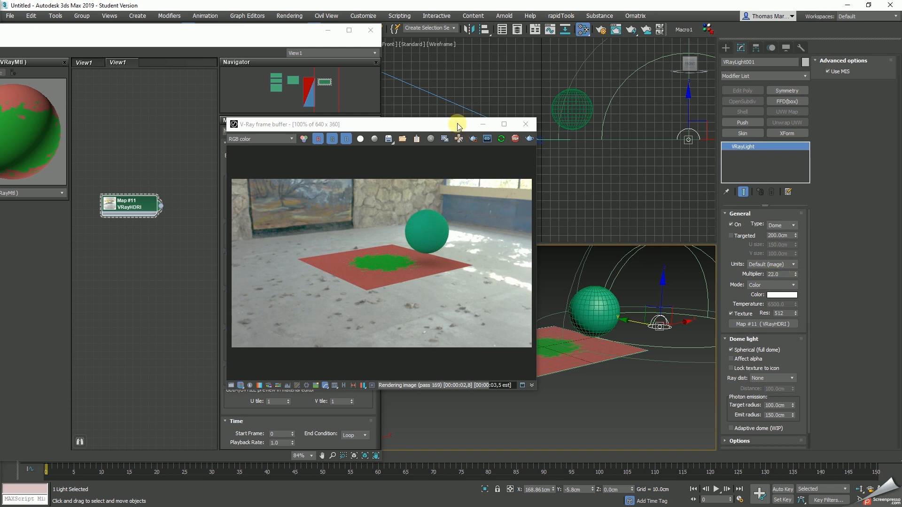
# Enlarge the V-Ray frame buffer to about 1195 x 672 and place it clear of the camera view and light settings.
pyautogui.moveTo(459, 125); pyautogui.dragTo(429, 74)
pyautogui.moveTo(507, 339); pyautogui.dragTo(768, 445)
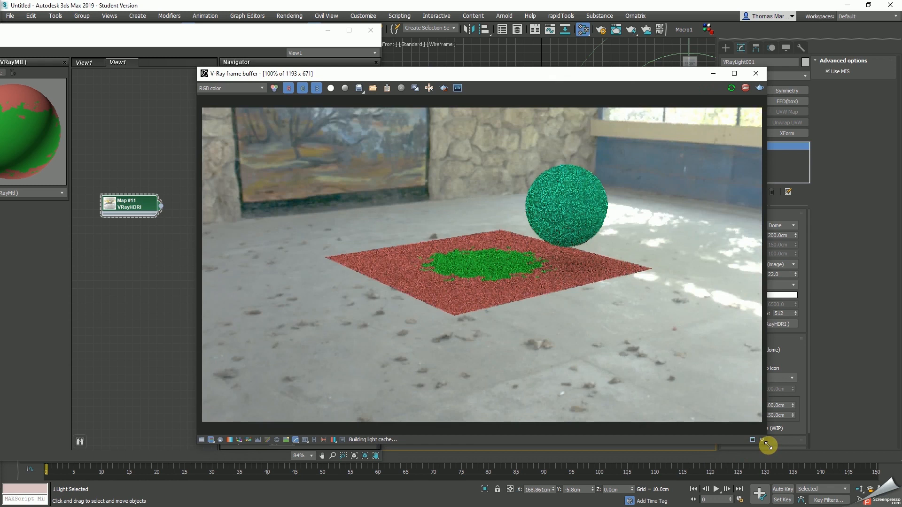
pyautogui.moveTo(564, 75); pyautogui.dragTo(629, 86)
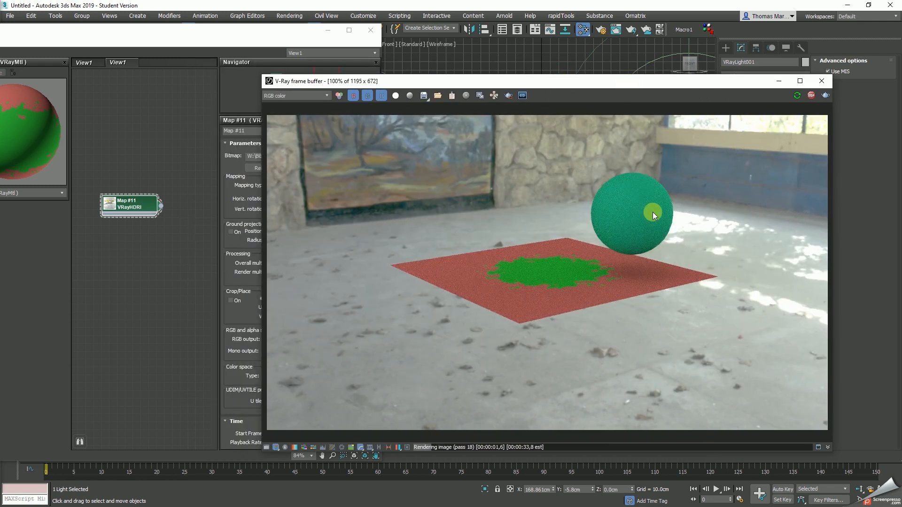
pyautogui.moveTo(743, 80); pyautogui.dragTo(492, 68)
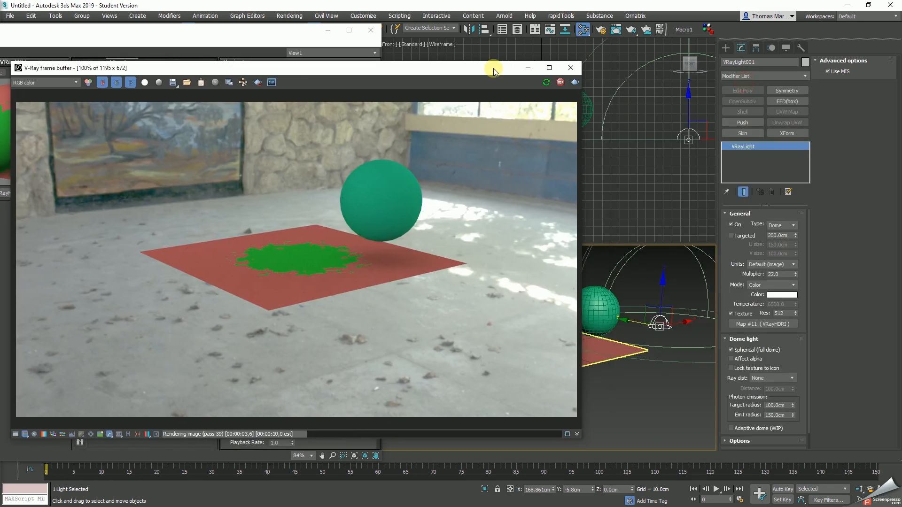
# Dolly the V-Ray camera closer and orbit it lower so the HDRI's windows appear behind the sphere.
pyautogui.click(859, 490)
pyautogui.moveTo(665, 347); pyautogui.dragTo(642, 347)
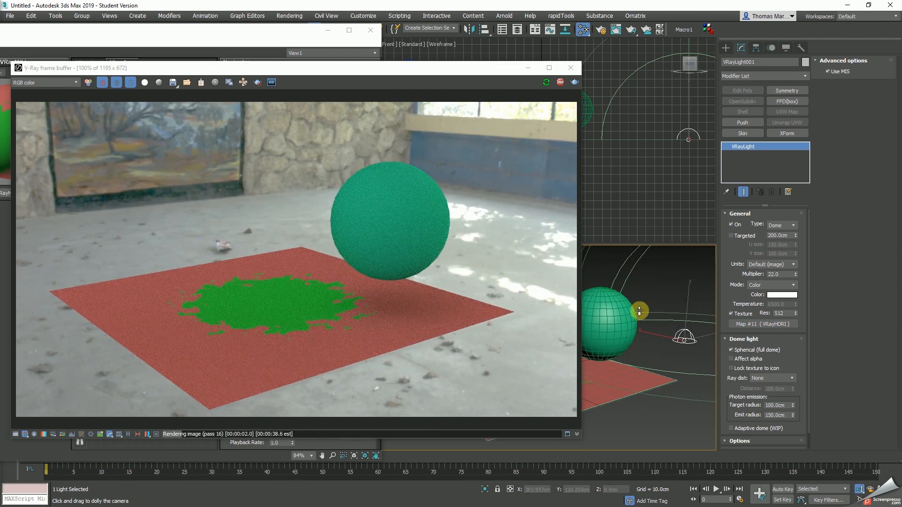
pyautogui.moveTo(657, 372)
pyautogui.mouseDown()
pyautogui.moveTo(538, 367)
pyautogui.moveTo(574, 362)
pyautogui.moveTo(624, 388)
pyautogui.moveTo(648, 365)
pyautogui.mouseUp()
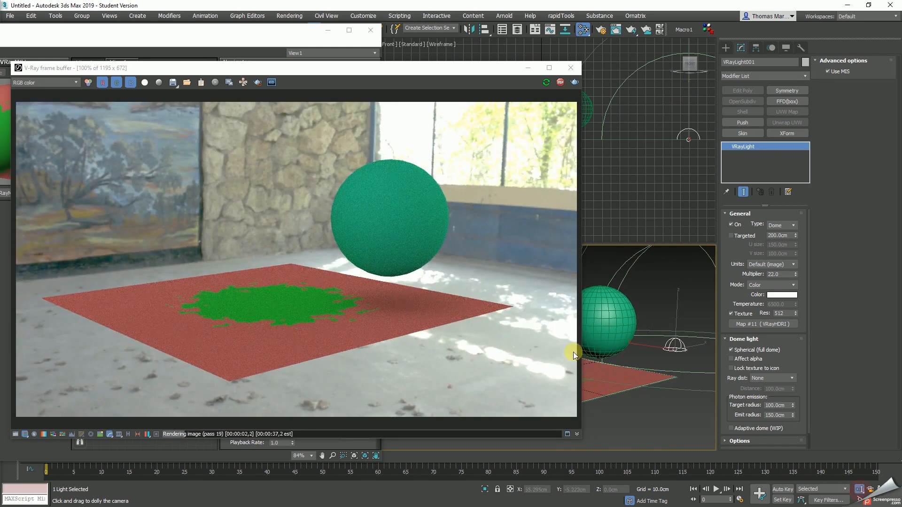
pyautogui.moveTo(604, 319)
pyautogui.mouseDown()
pyautogui.moveTo(598, 307)
pyautogui.moveTo(605, 358)
pyautogui.moveTo(614, 318)
pyautogui.moveTo(615, 331)
pyautogui.mouseUp()
pyautogui.press('w')
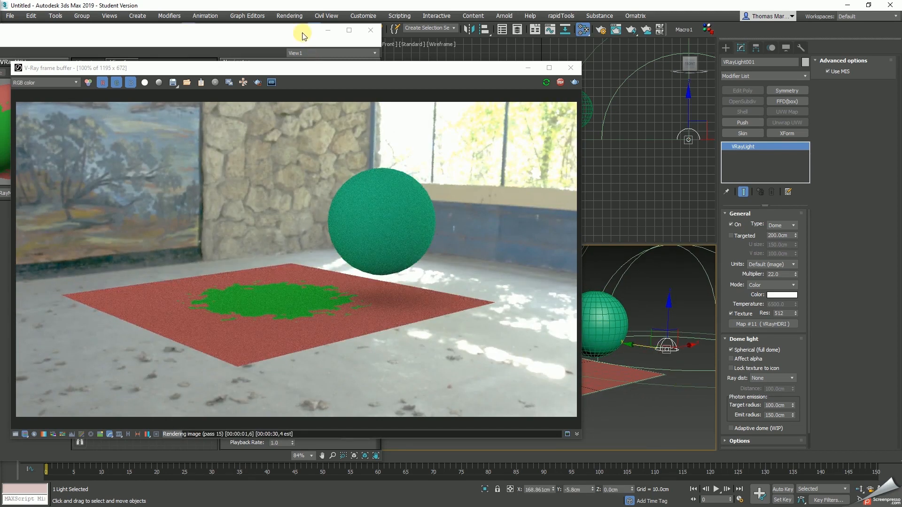
# Turn on ground projection for the VRayHDRI map and uncover the render again.
pyautogui.click(303, 36)
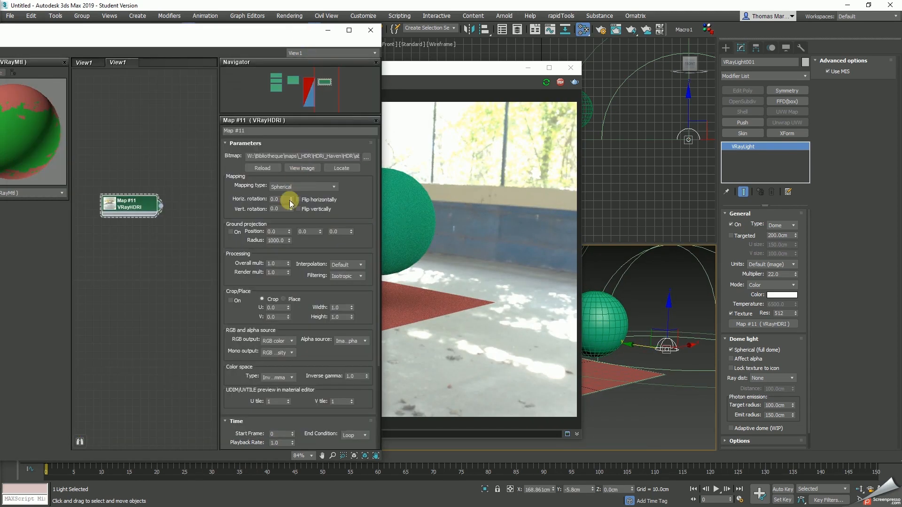
pyautogui.click(234, 232)
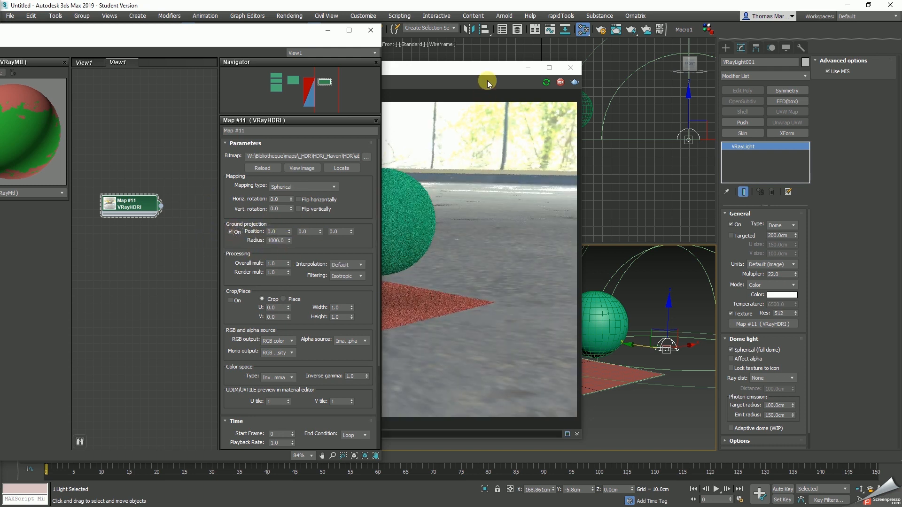
pyautogui.click(478, 70)
pyautogui.moveTo(514, 73); pyautogui.dragTo(485, 66)
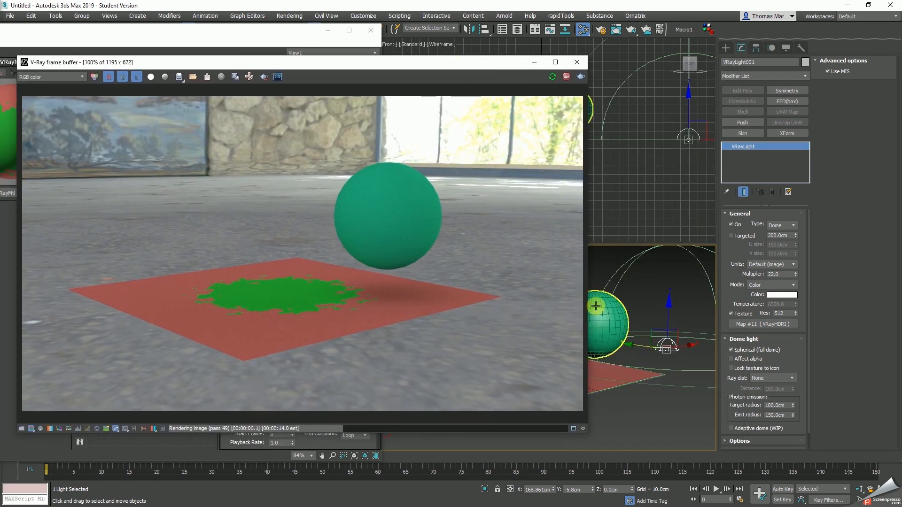
# Raise the sphere to about 59 cm height and bring the V-Ray camera closer and lower around it.
pyautogui.click(619, 335)
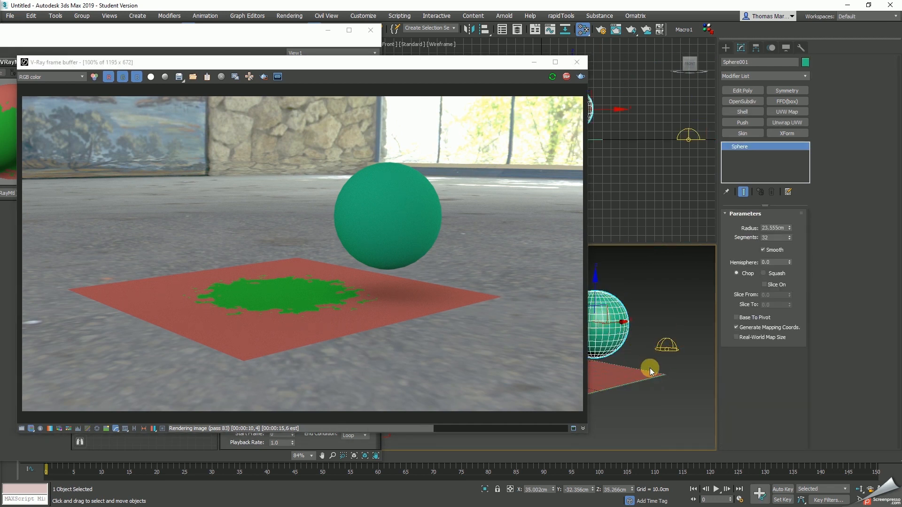
pyautogui.moveTo(596, 286); pyautogui.dragTo(607, 308)
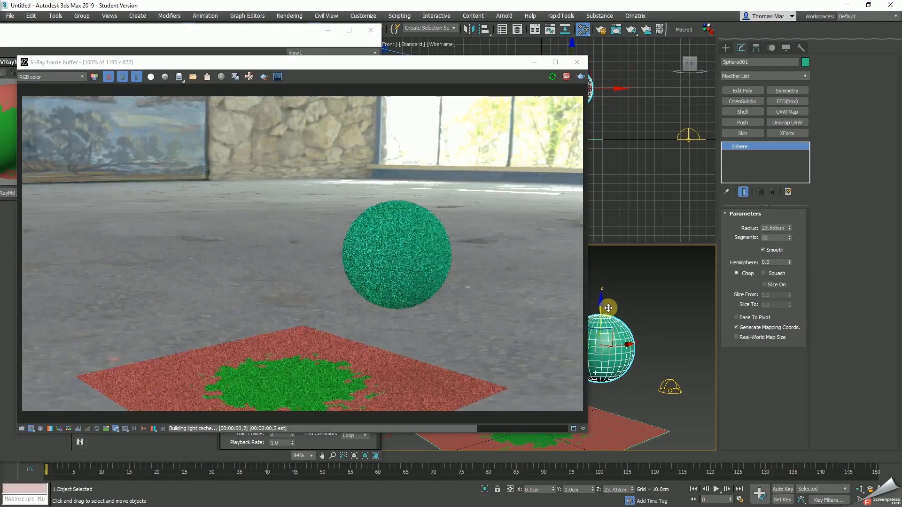
pyautogui.click(872, 500)
pyautogui.moveTo(697, 383)
pyautogui.mouseDown()
pyautogui.moveTo(630, 367)
pyautogui.moveTo(646, 374)
pyautogui.moveTo(681, 369)
pyautogui.moveTo(650, 358)
pyautogui.moveTo(640, 390)
pyautogui.moveTo(645, 485)
pyautogui.moveTo(654, 353)
pyautogui.moveTo(653, 362)
pyautogui.mouseUp()
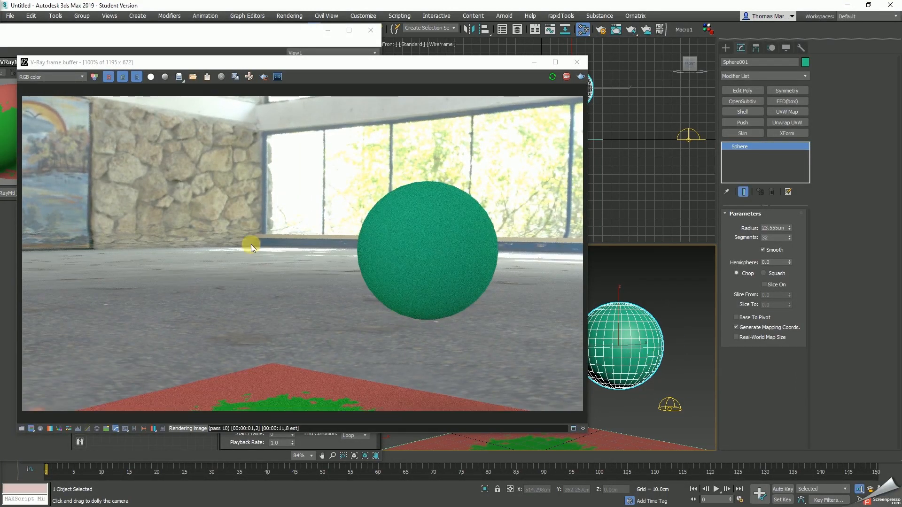
pyautogui.moveTo(677, 384)
pyautogui.mouseDown()
pyautogui.moveTo(663, 375)
pyautogui.moveTo(668, 358)
pyautogui.moveTo(665, 364)
pyautogui.mouseUp()
pyautogui.rightClick(671, 368)
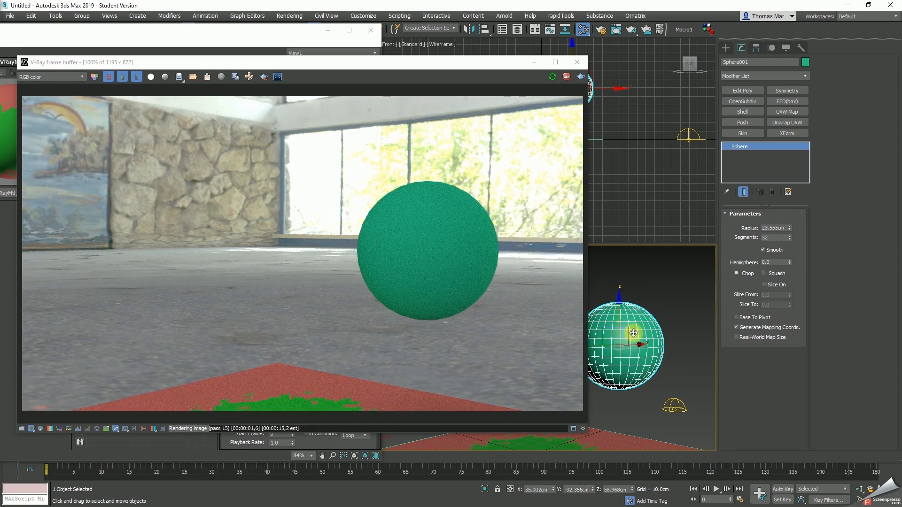
# Set the VRayHDRI map's horizontal rotation to 180.
pyautogui.moveTo(282, 58); pyautogui.dragTo(591, 76)
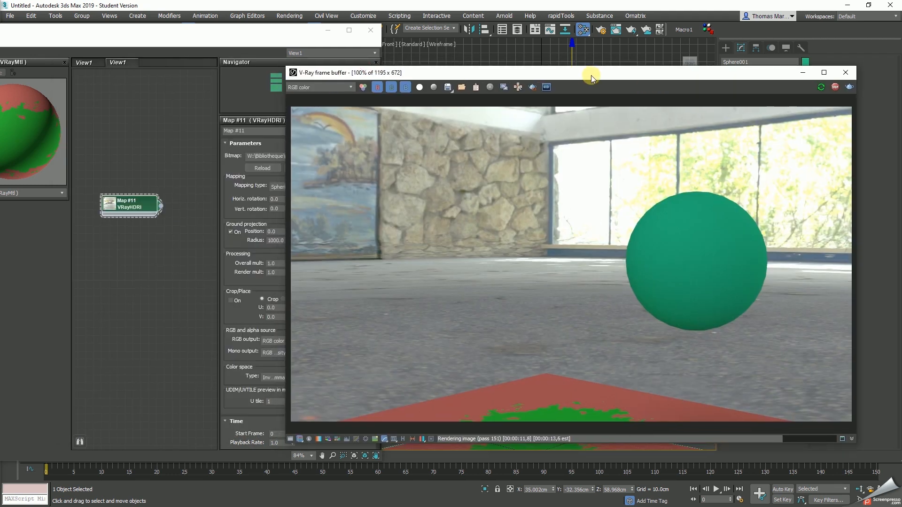
pyautogui.moveTo(221, 32); pyautogui.dragTo(190, 28)
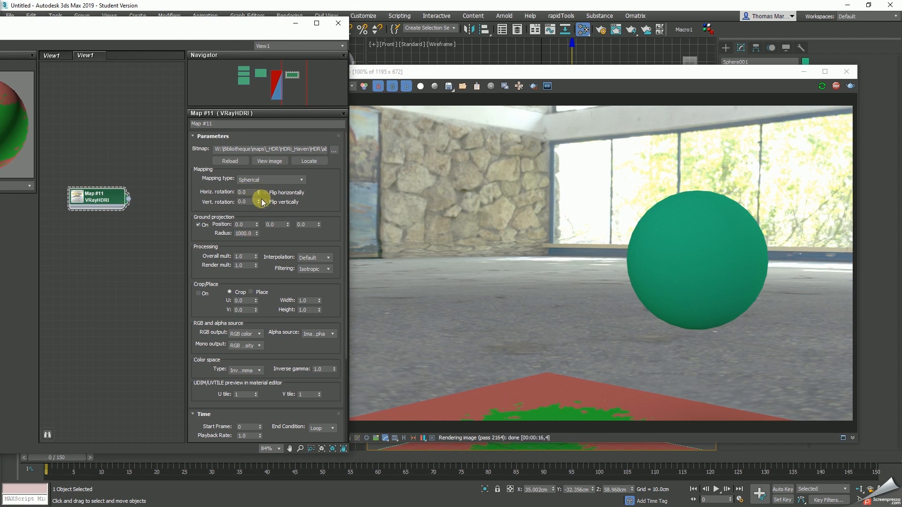
pyautogui.moveTo(259, 192); pyautogui.dragTo(281, 106)
# Select the dome light and set its multiplier to 30.
pyautogui.moveTo(652, 74); pyautogui.dragTo(351, 106)
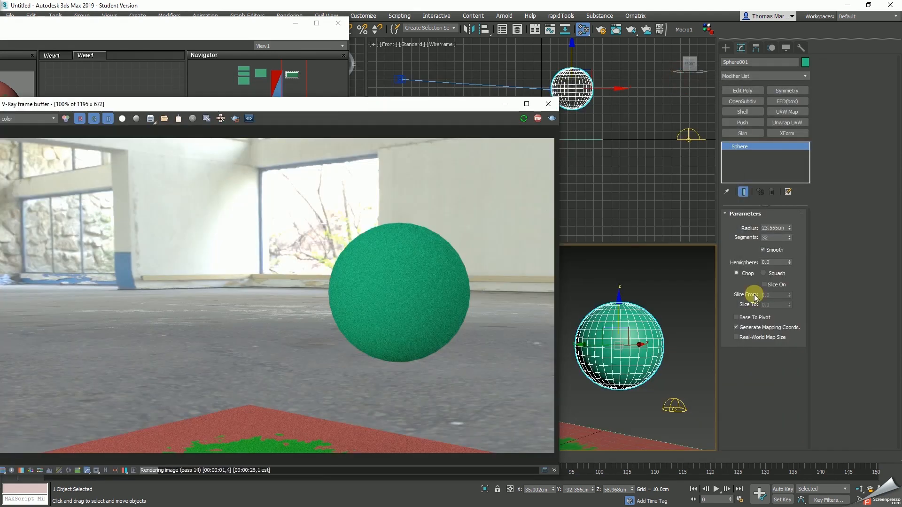
pyautogui.click(677, 408)
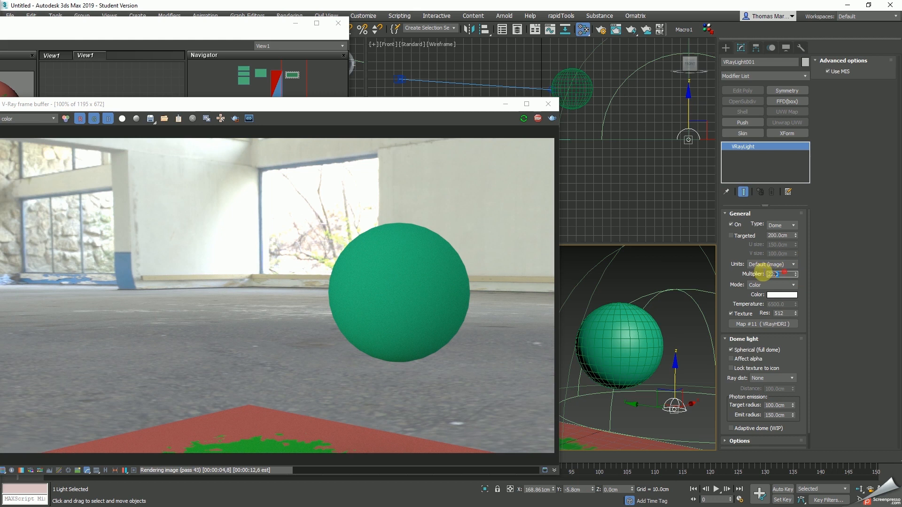
pyautogui.write('30')
pyautogui.press('Return')
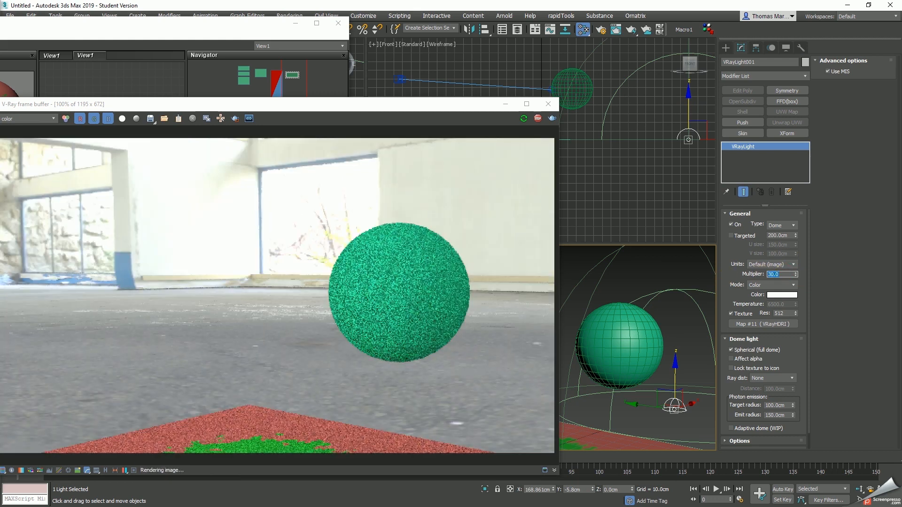
# Clear the render off the Slate Material Editor and bring the whole editor into view with the VRayMtl node visible.
pyautogui.moveTo(300, 100); pyautogui.dragTo(619, 63)
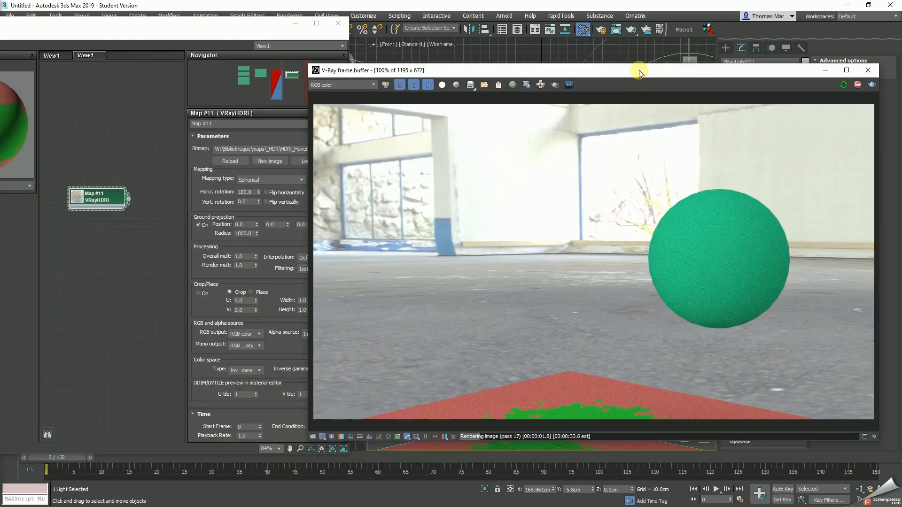
pyautogui.moveTo(391, 31); pyautogui.dragTo(430, 32)
pyautogui.moveTo(350, 153); pyautogui.dragTo(393, 183, button='middle')
pyautogui.scroll(-4, 393, 183)
pyautogui.scroll(4, 326, 199)
pyautogui.scroll(-1, 289, 148)
pyautogui.moveTo(288, 148); pyautogui.dragTo(307, 192, button='middle')
pyautogui.scroll(-1, 336, 202)
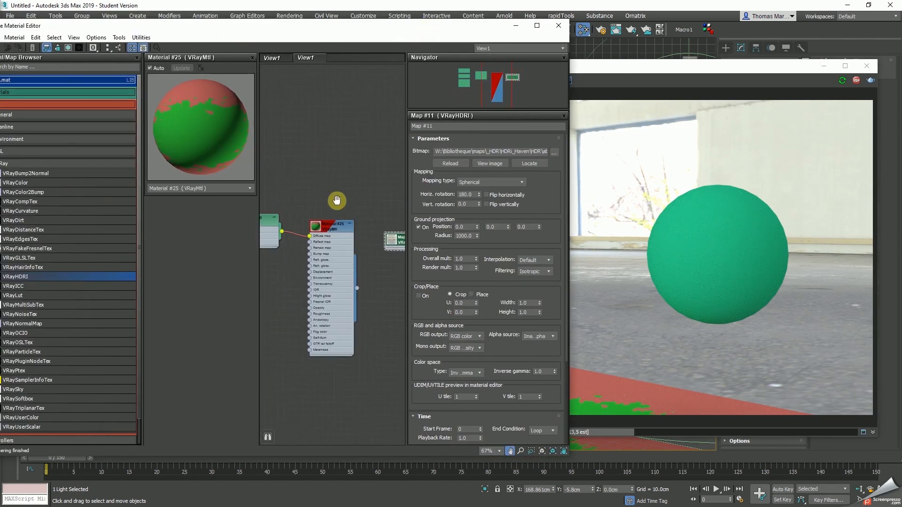
pyautogui.moveTo(128, 26); pyautogui.dragTo(200, 25)
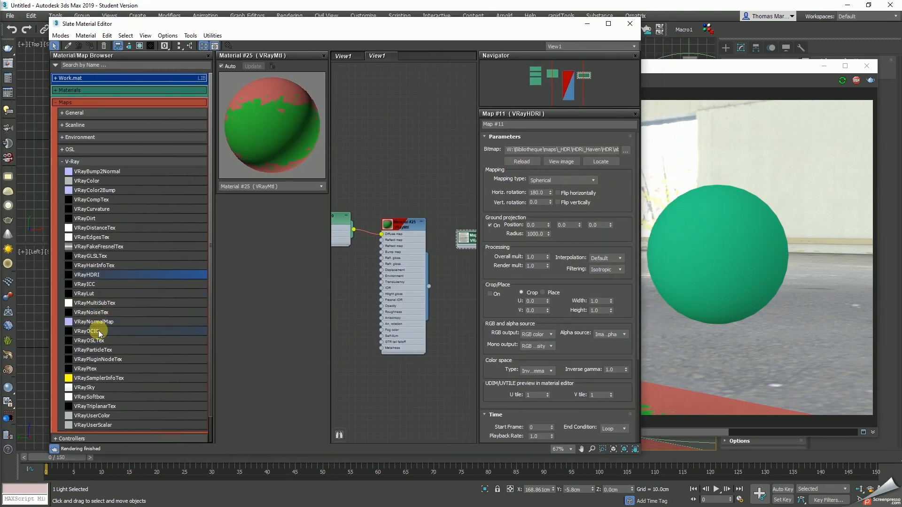
# Add a new VRayMtl material to the node graph above the existing one and move the render window out of the way.
pyautogui.scroll(-2, 100, 387)
pyautogui.scroll(10, 89, 263)
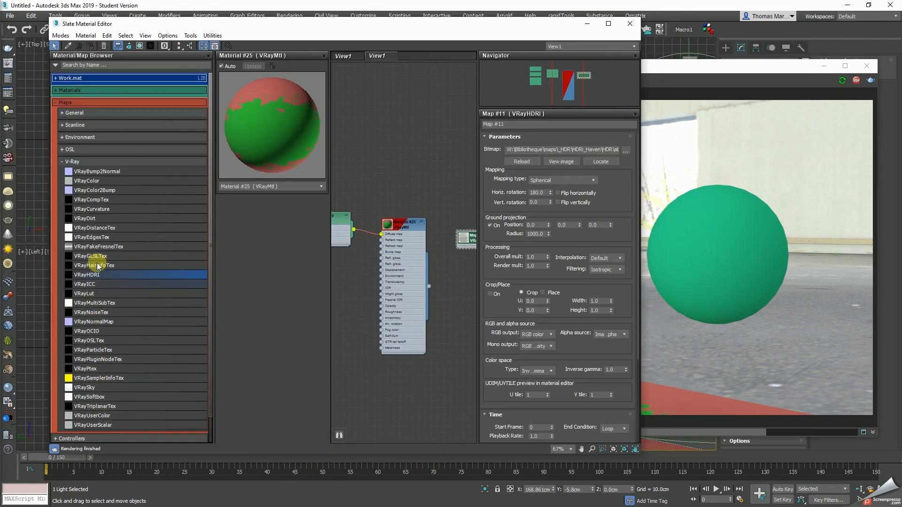
pyautogui.click(76, 90)
pyautogui.scroll(-3, 120, 335)
pyautogui.moveTo(89, 252); pyautogui.dragTo(396, 129)
pyautogui.moveTo(431, 173); pyautogui.dragTo(392, 211, button='middle')
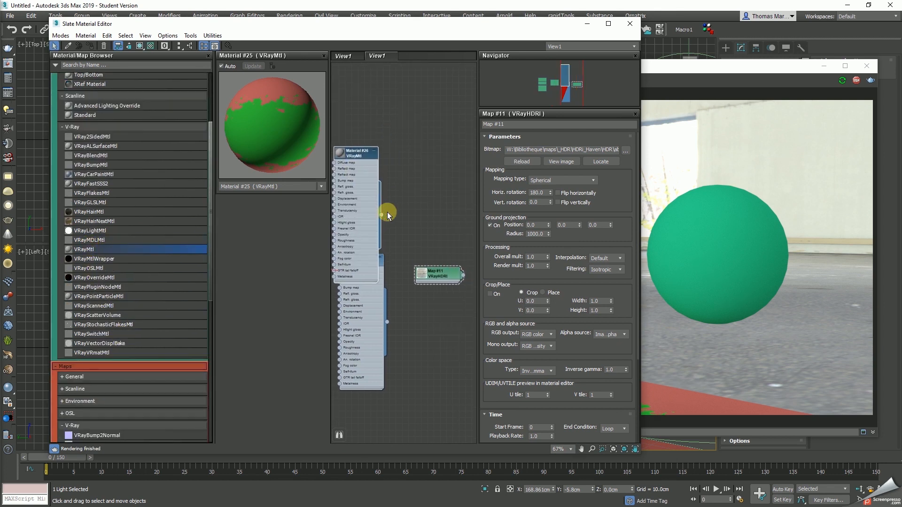
pyautogui.moveTo(715, 73); pyautogui.dragTo(570, 414)
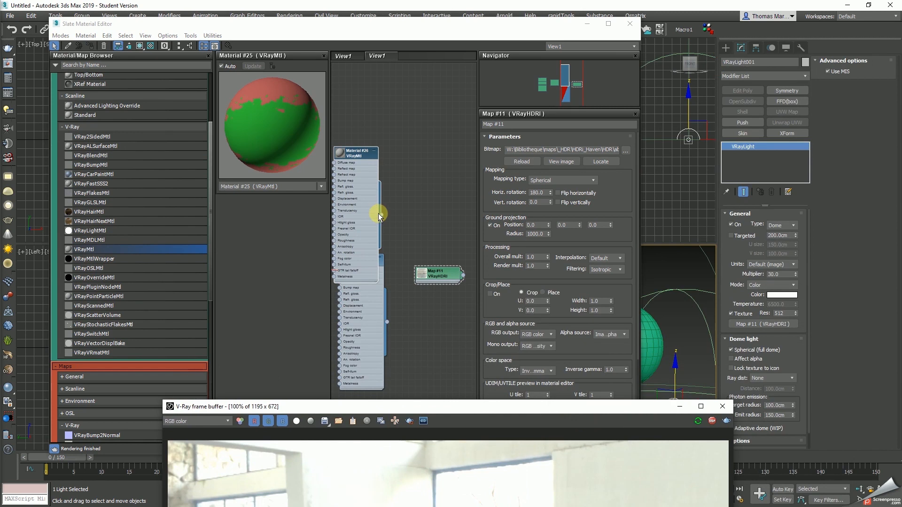
# Select the sphere in the camera view and move it over the plane's centre, raised to about 44.7 cm in Z.
pyautogui.moveTo(654, 407); pyautogui.dragTo(790, 34)
pyautogui.moveTo(445, 32); pyautogui.dragTo(114, 26)
pyautogui.moveTo(743, 81); pyautogui.dragTo(249, 79)
pyautogui.click(603, 306)
pyautogui.moveTo(648, 405); pyautogui.dragTo(632, 263, button='middle')
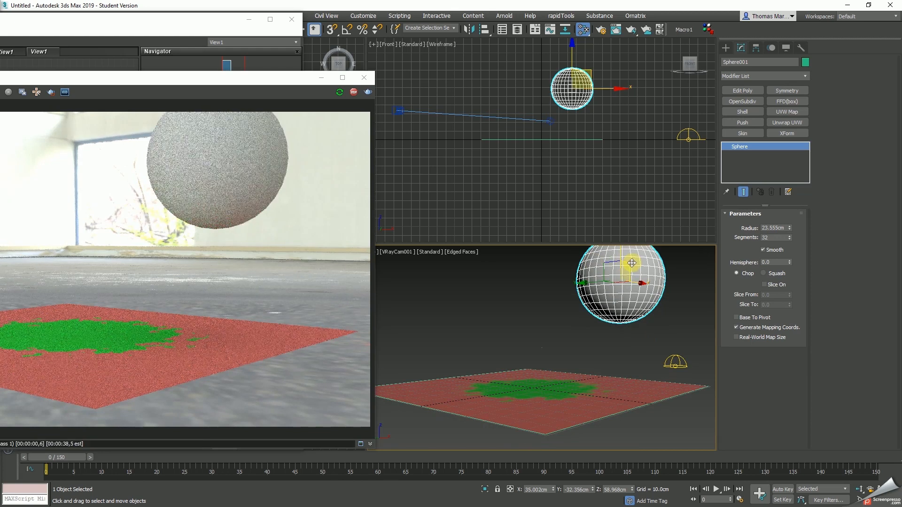
pyautogui.moveTo(632, 263); pyautogui.dragTo(574, 317)
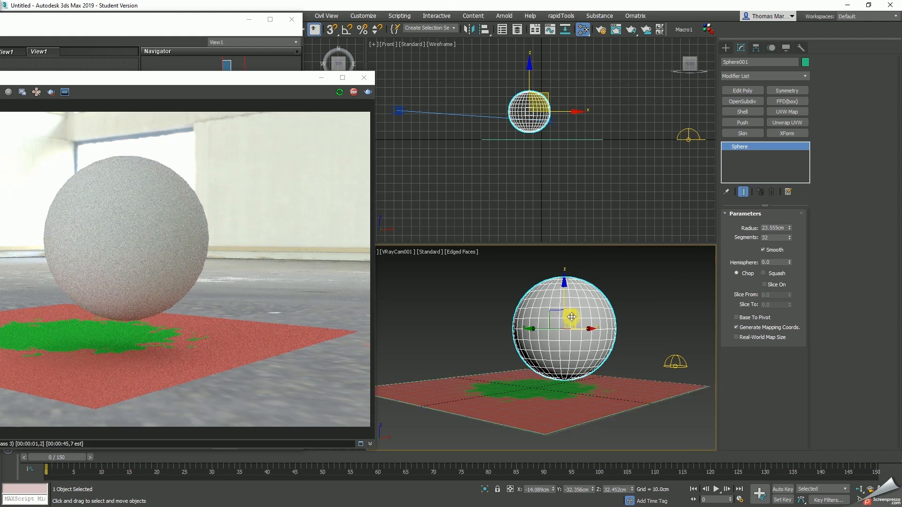
pyautogui.moveTo(563, 298); pyautogui.dragTo(565, 271)
pyautogui.moveTo(599, 299); pyautogui.dragTo(596, 328, button='middle')
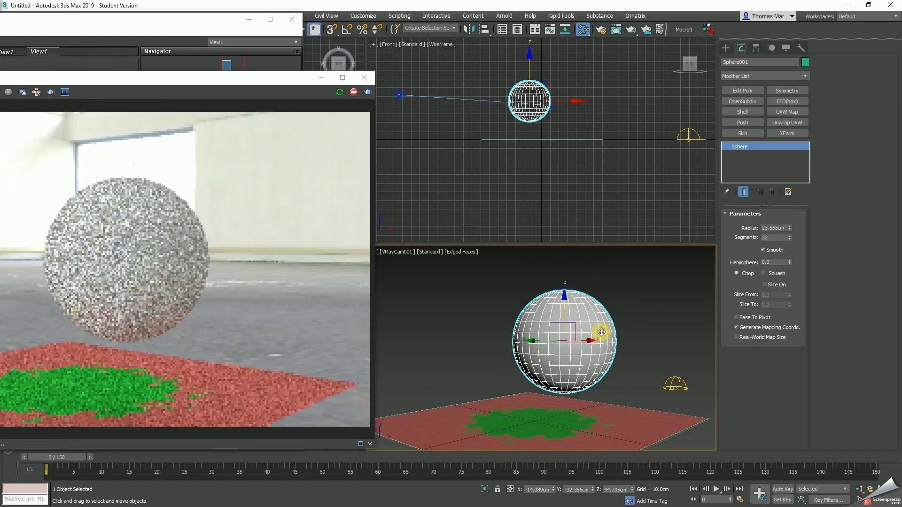
# Arrange the material editor and render window side by side and centre the new VRayMtl node above the existing one.
pyautogui.moveTo(228, 81); pyautogui.dragTo(718, 69)
pyautogui.moveTo(201, 23); pyautogui.dragTo(338, 28)
pyautogui.moveTo(675, 64)
pyautogui.mouseDown()
pyautogui.moveTo(635, 64)
pyautogui.moveTo(664, 64)
pyautogui.mouseUp()
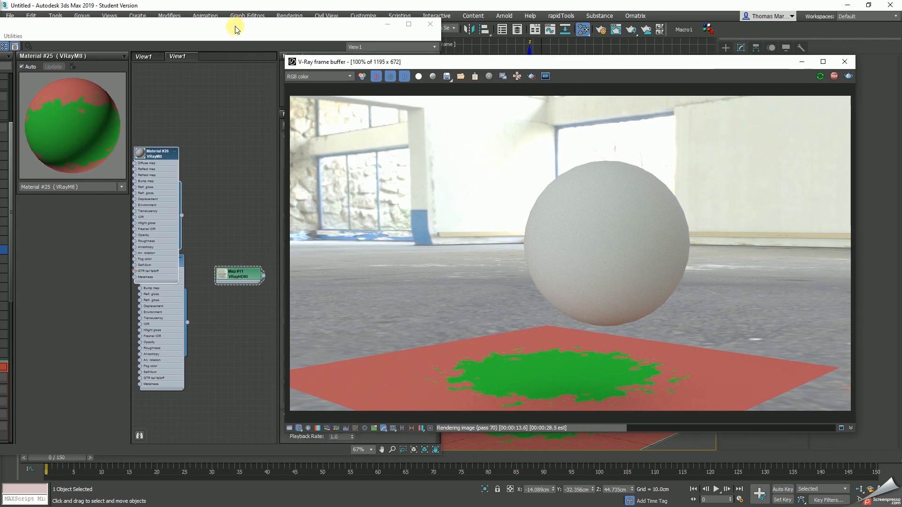
pyautogui.moveTo(235, 30); pyautogui.dragTo(270, 31)
pyautogui.scroll(2, 265, 226)
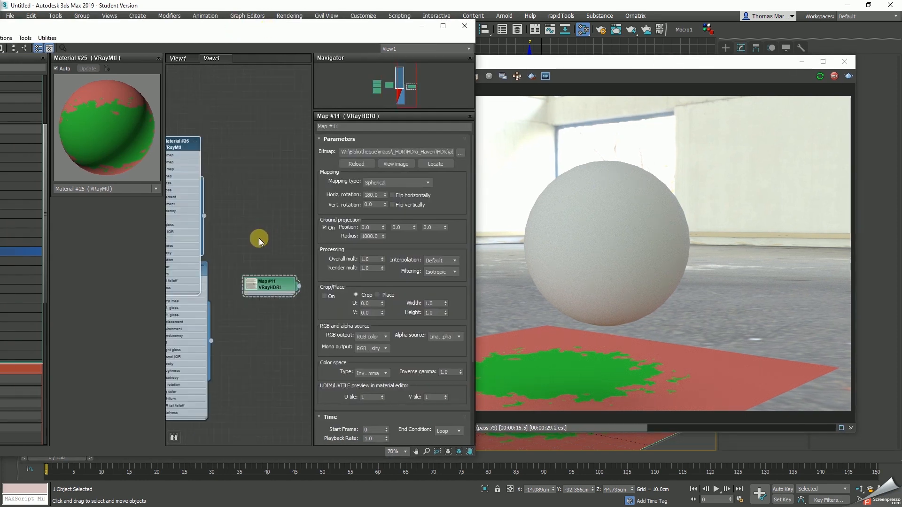
pyautogui.scroll(-2, 256, 225)
pyautogui.moveTo(228, 176); pyautogui.dragTo(233, 119)
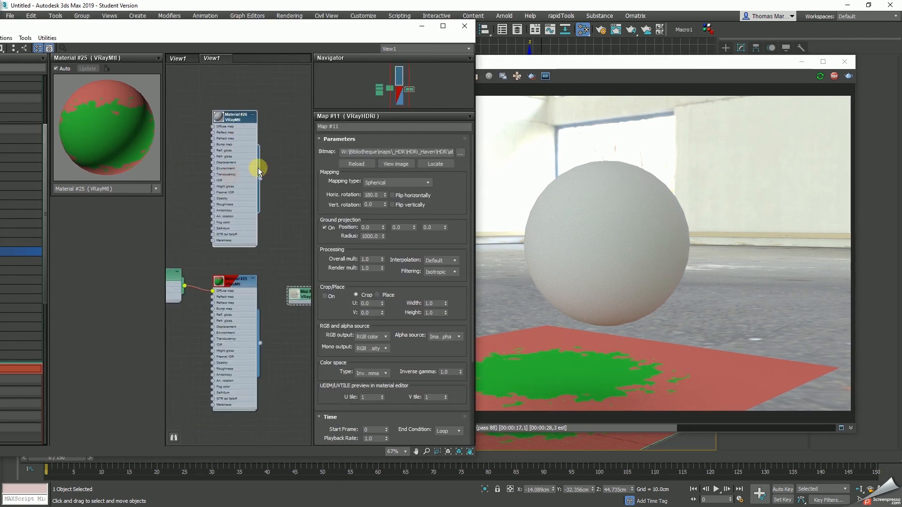
# Open the new VRayMtl's parameters and set its reflection colour to a light grey with value 191.
pyautogui.doubleClick(238, 119)
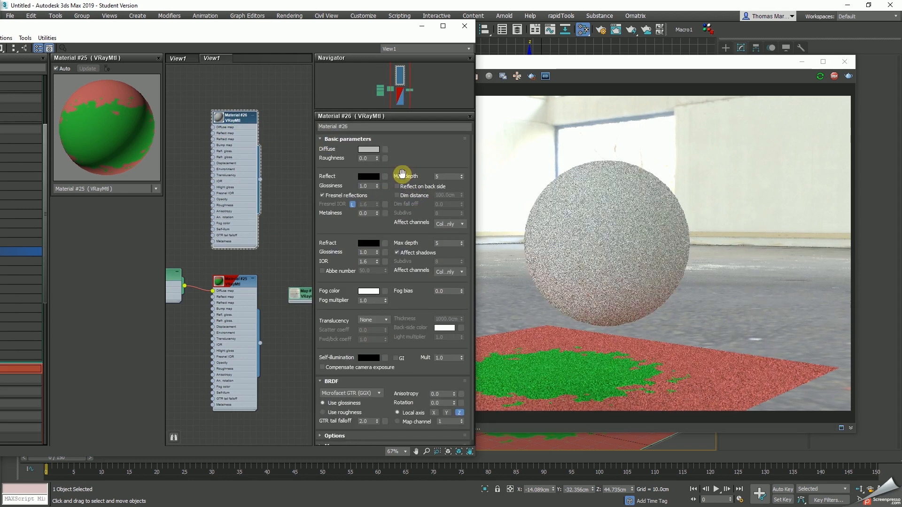
pyautogui.click(374, 178)
pyautogui.moveTo(270, 83); pyautogui.dragTo(278, 115)
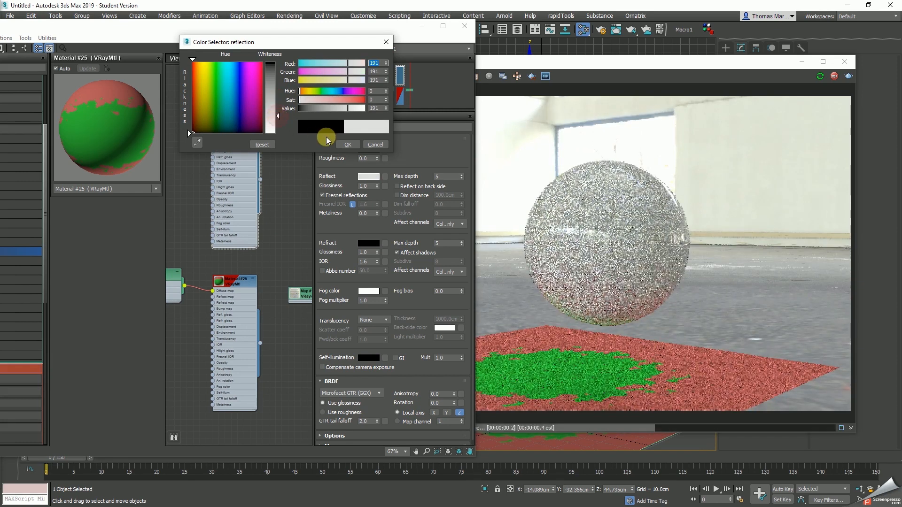
pyautogui.click(348, 144)
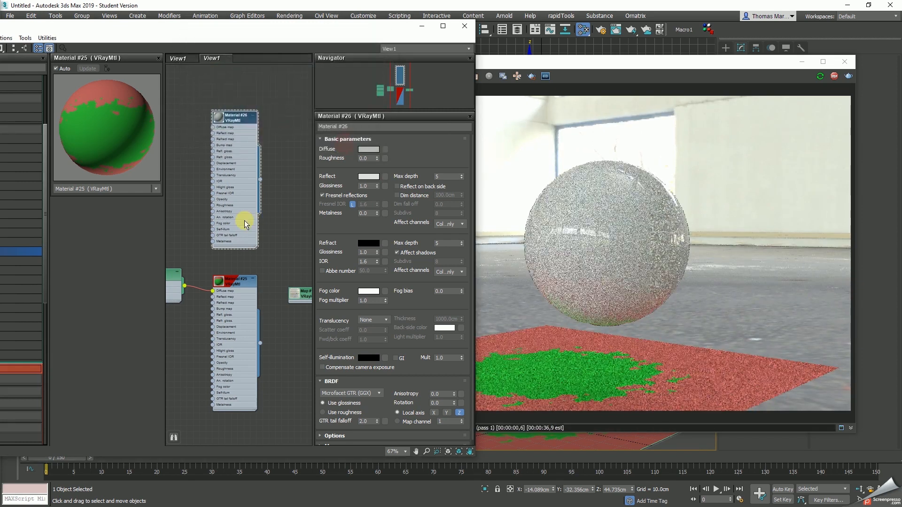
# Toggle Fresnel reflections off and on repeatedly to compare the sphere's reflections, ending with the option enabled.
pyautogui.click(344, 196)
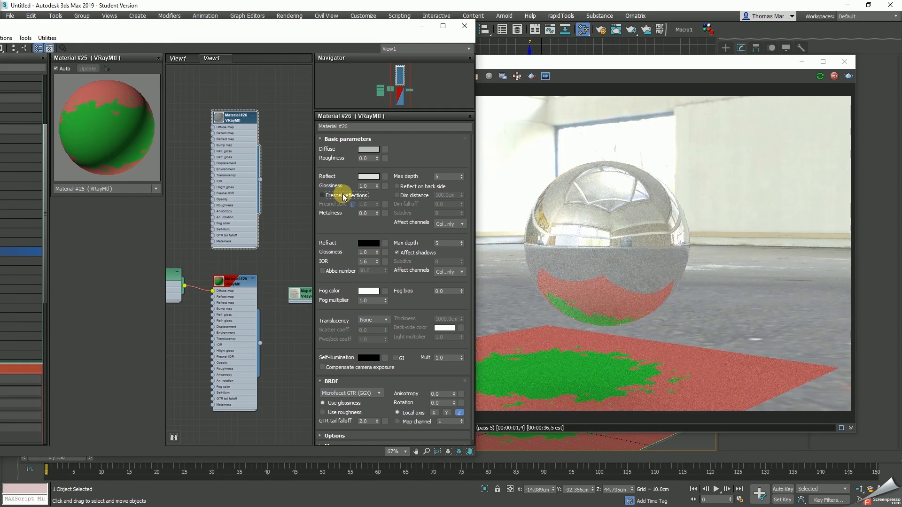
pyautogui.click(343, 196)
pyautogui.click(343, 196)
pyautogui.click(343, 196)
pyautogui.click(343, 196)
pyautogui.click(344, 196)
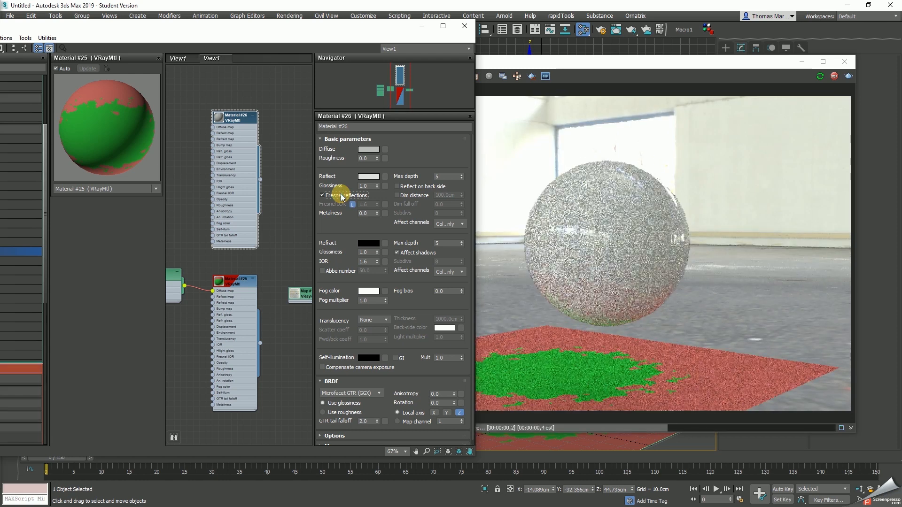
pyautogui.click(340, 196)
pyautogui.click(344, 195)
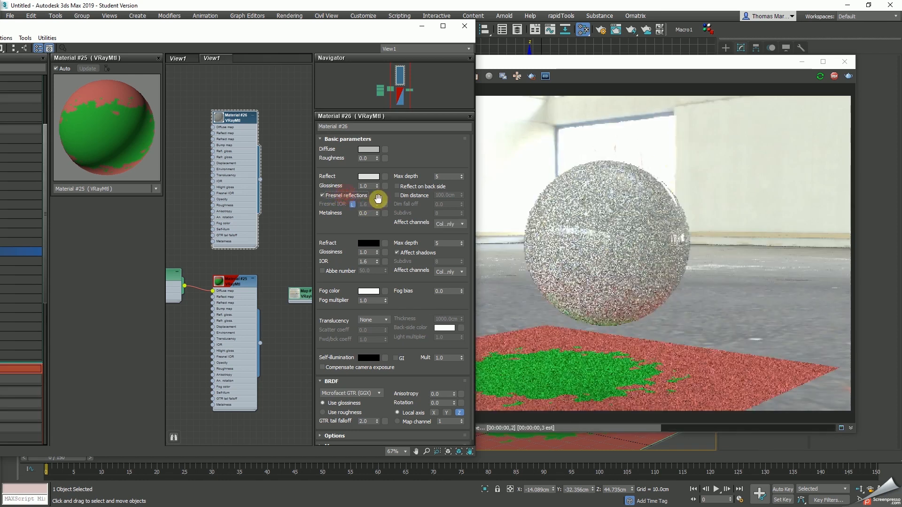
# Unlock the Fresnel IOR from the refraction IOR and try values of 4, 6 and 1.
pyautogui.click(353, 206)
pyautogui.moveTo(372, 204); pyautogui.dragTo(352, 204)
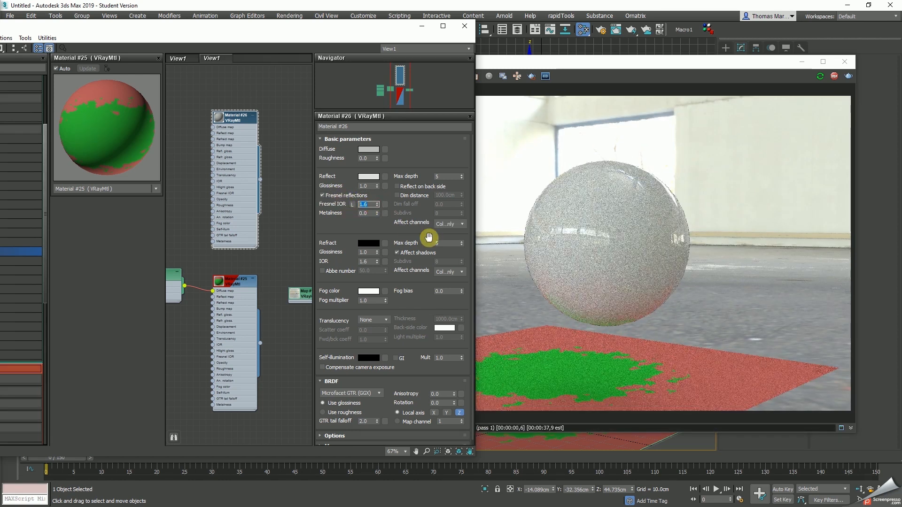
pyautogui.write('4')
pyautogui.press('Return')
pyautogui.write('6')
pyautogui.press('Return')
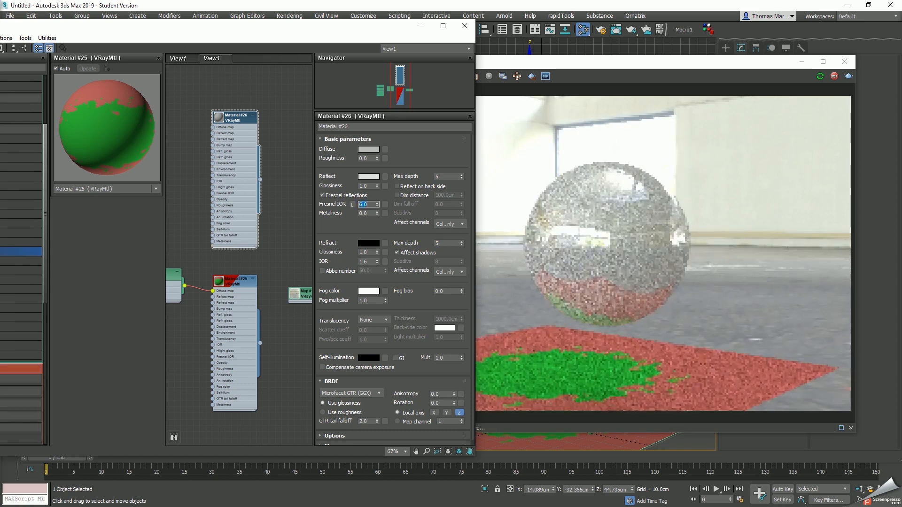
pyautogui.press('Return')
pyautogui.write('1')
pyautogui.press('Return')
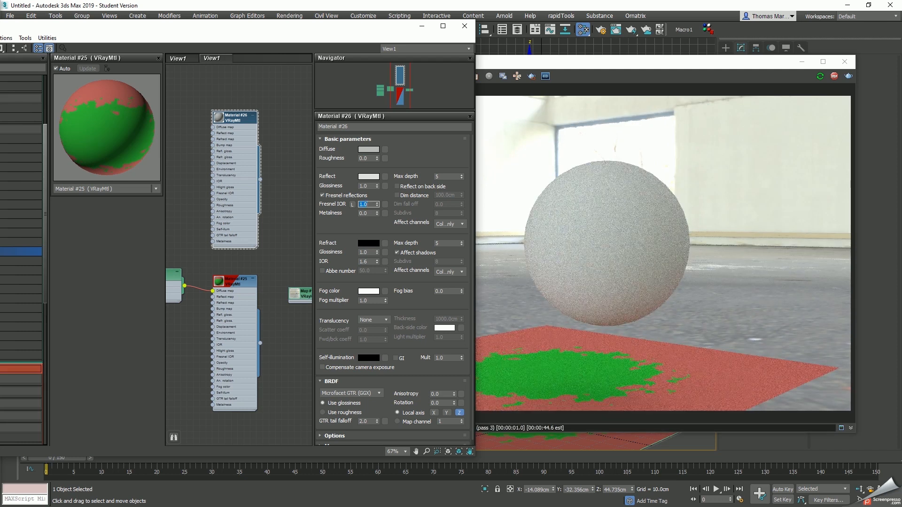
# Increase the Fresnel IOR in stages from 1.1, finishing at 1.6.
pyautogui.write('1.1')
pyautogui.press('Return')
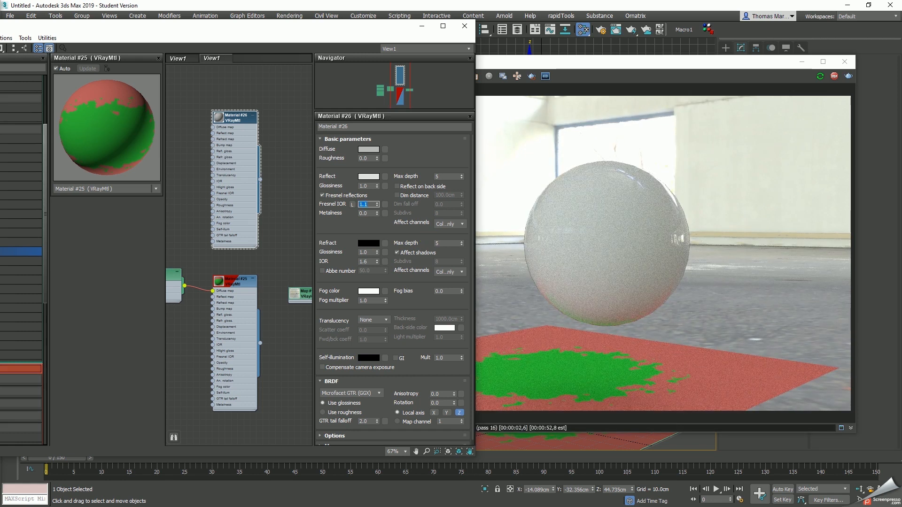
pyautogui.write('1.3')
pyautogui.press('Return')
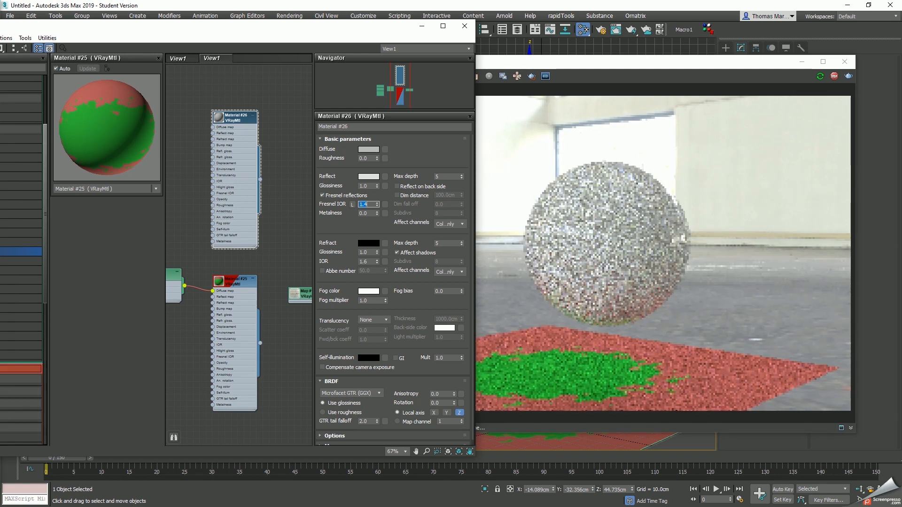
pyautogui.write('1.5')
pyautogui.press('Return')
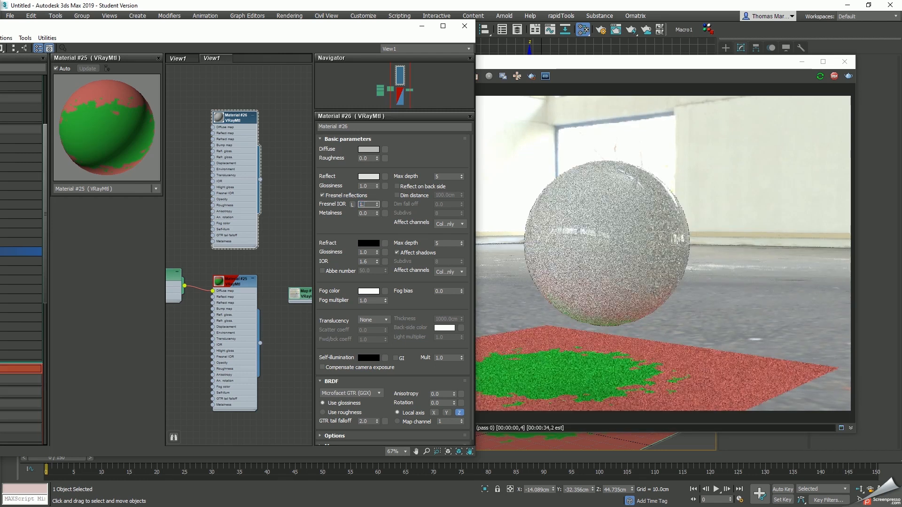
pyautogui.write('1.6')
pyautogui.press('Return')
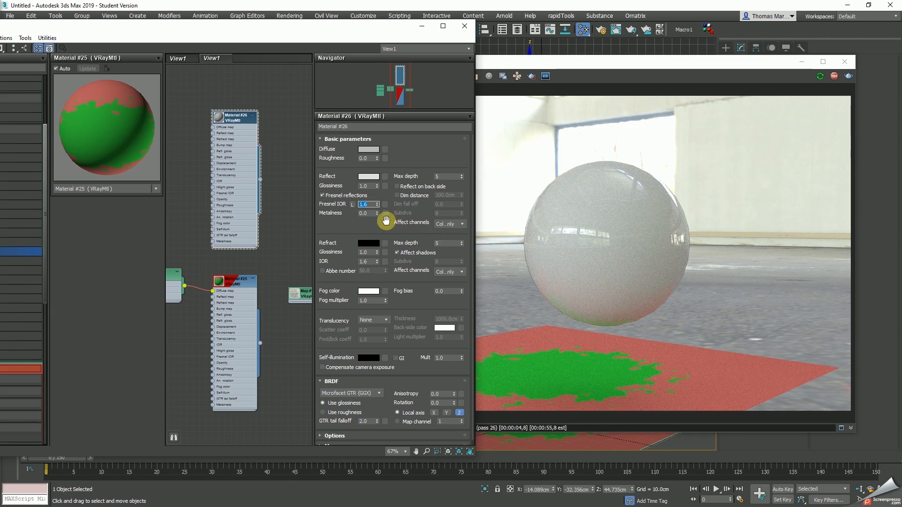
# Set the sphere material's metalness to 1.0 and its reflection glossiness to 0.68.
pyautogui.moveTo(377, 214)
pyautogui.mouseDown()
pyautogui.moveTo(384, 146)
pyautogui.moveTo(382, 228)
pyautogui.mouseUp()
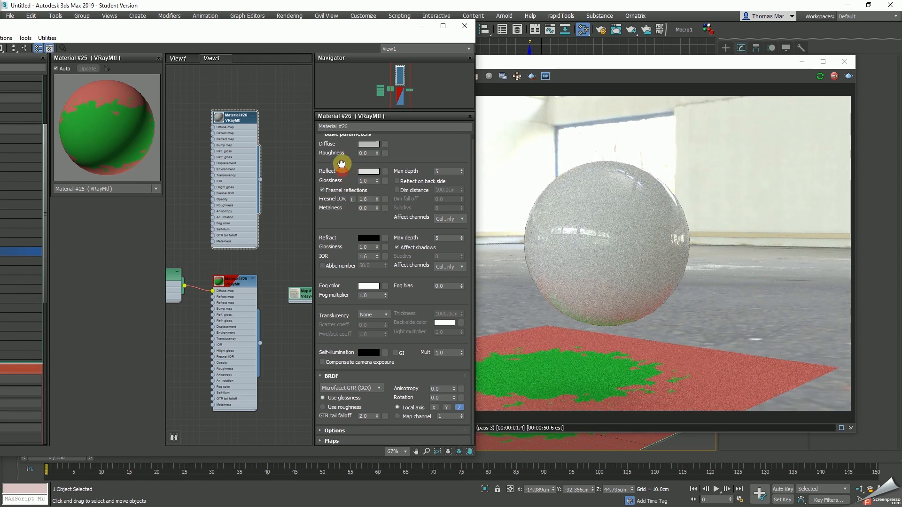
pyautogui.moveTo(336, 232); pyautogui.dragTo(335, 225)
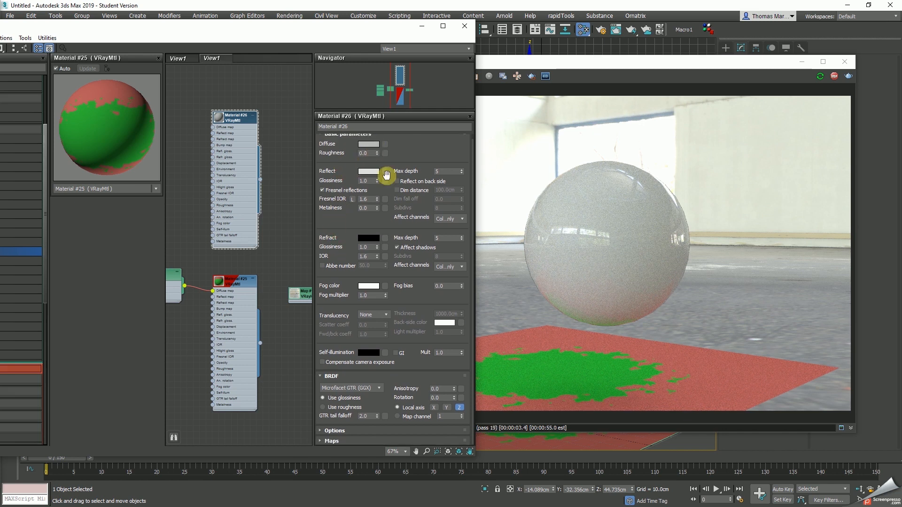
pyautogui.moveTo(380, 183); pyautogui.dragTo(379, 136)
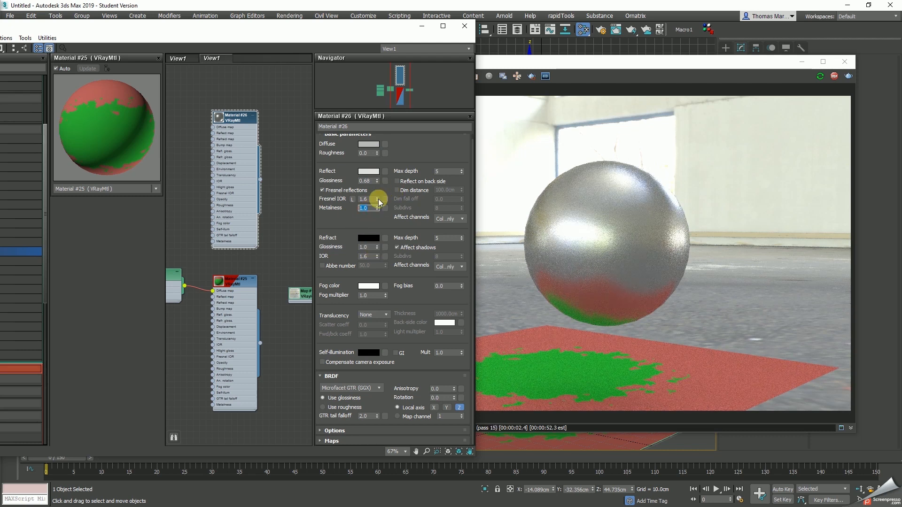
# Try a dark grey diffuse colour with value 39 on the metallic material, and discard it.
pyautogui.click(368, 145)
pyautogui.moveTo(278, 98); pyautogui.dragTo(278, 74)
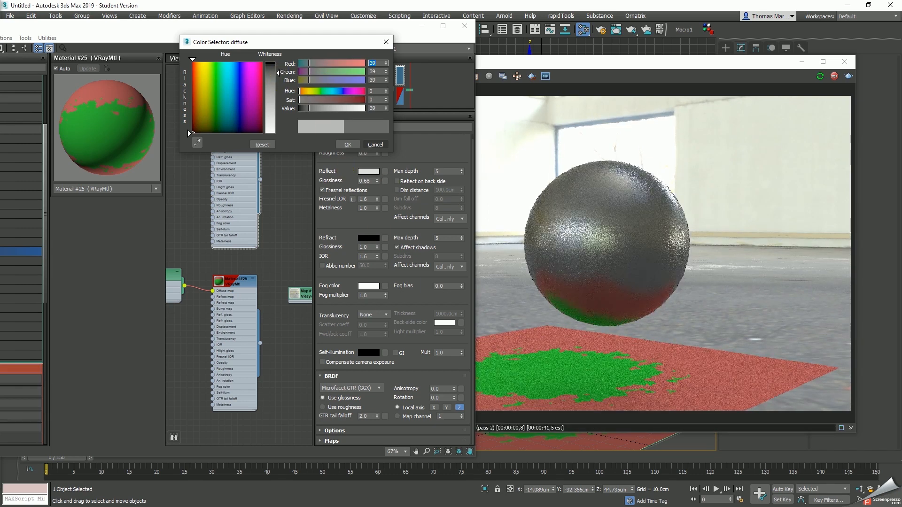
pyautogui.click(373, 145)
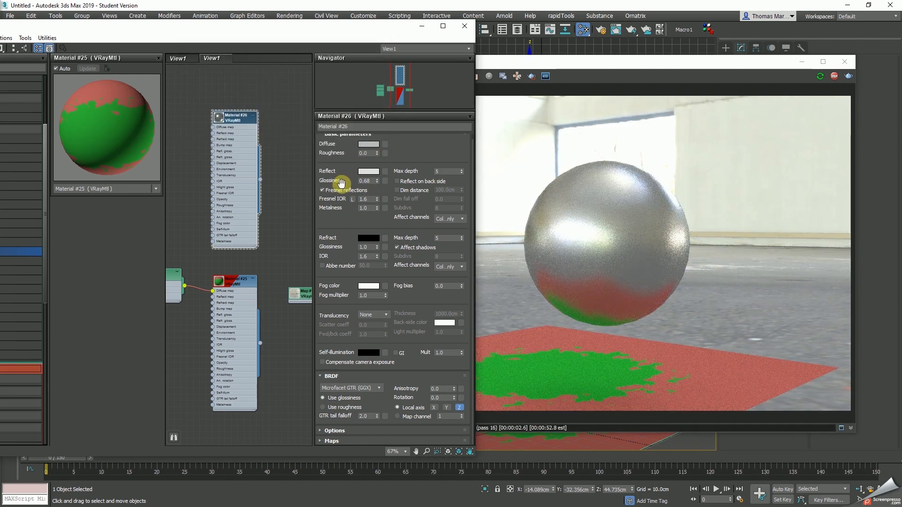
# Try a purple reflection colour with hue 205 and saturation 227 on the metallic material, and discard it.
pyautogui.click(376, 172)
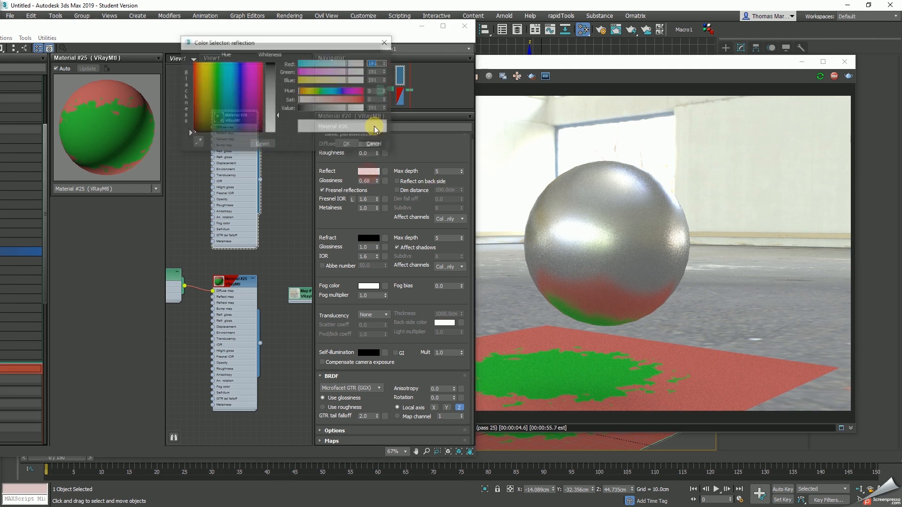
pyautogui.moveTo(349, 91); pyautogui.dragTo(351, 91)
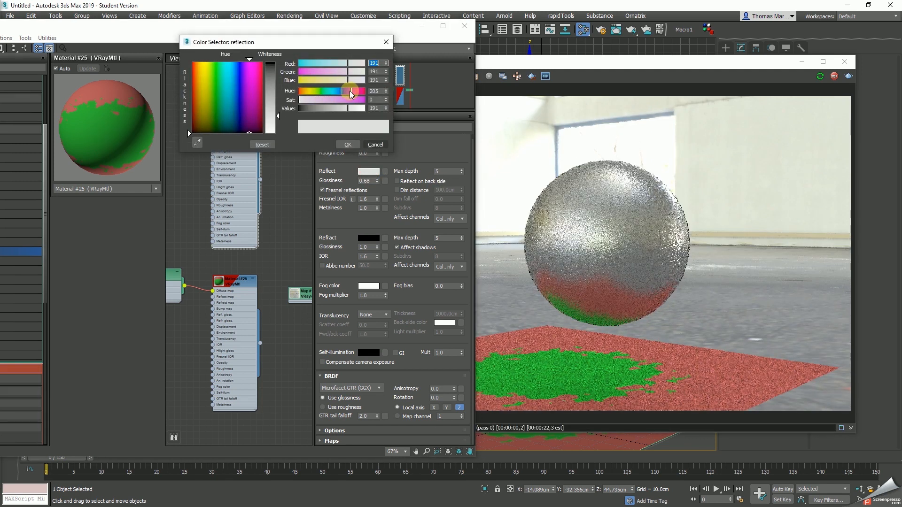
pyautogui.click(357, 100)
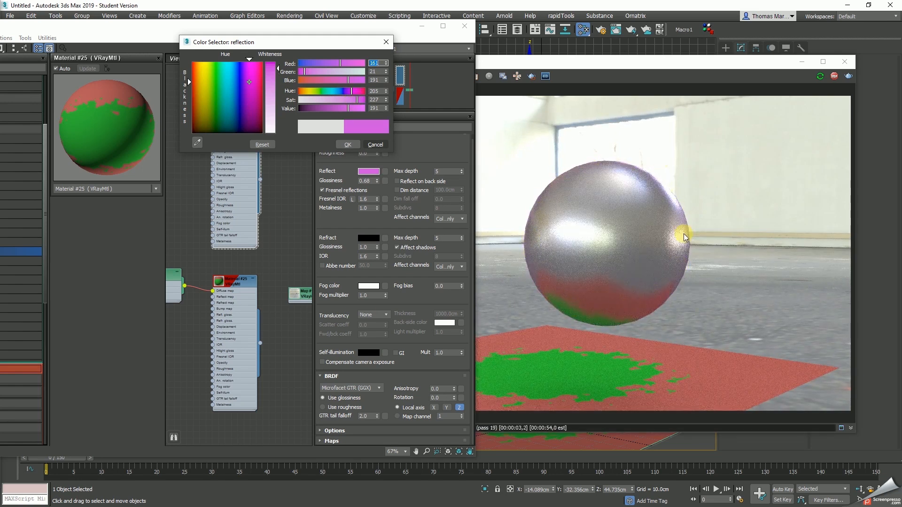
pyautogui.moveTo(363, 73); pyautogui.dragTo(305, 71)
pyautogui.click(370, 145)
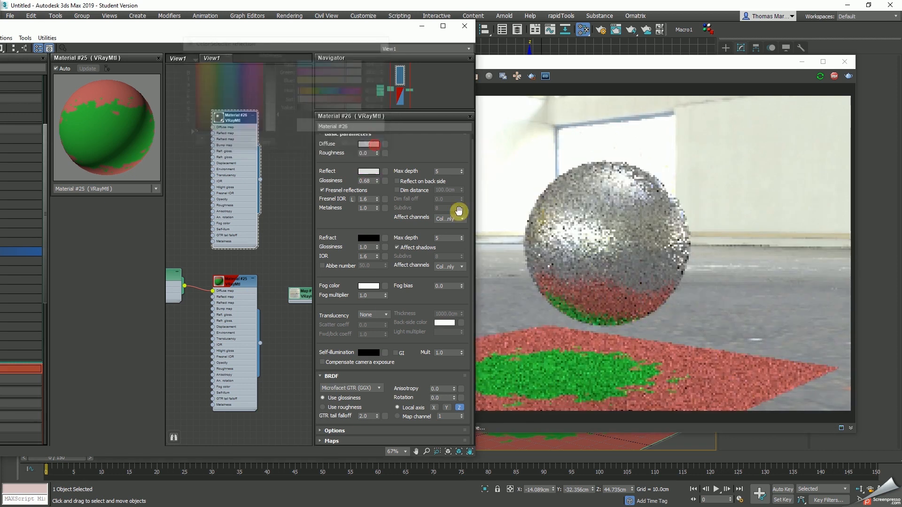
# Bring the whole material editor into view and look through the V-Ray materials and maps in its browser.
pyautogui.click(339, 225)
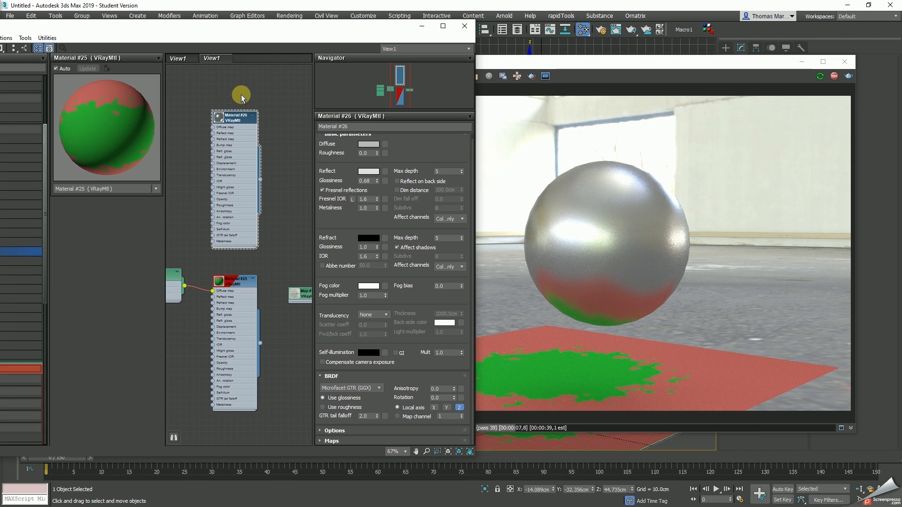
pyautogui.scroll(-2, 287, 214)
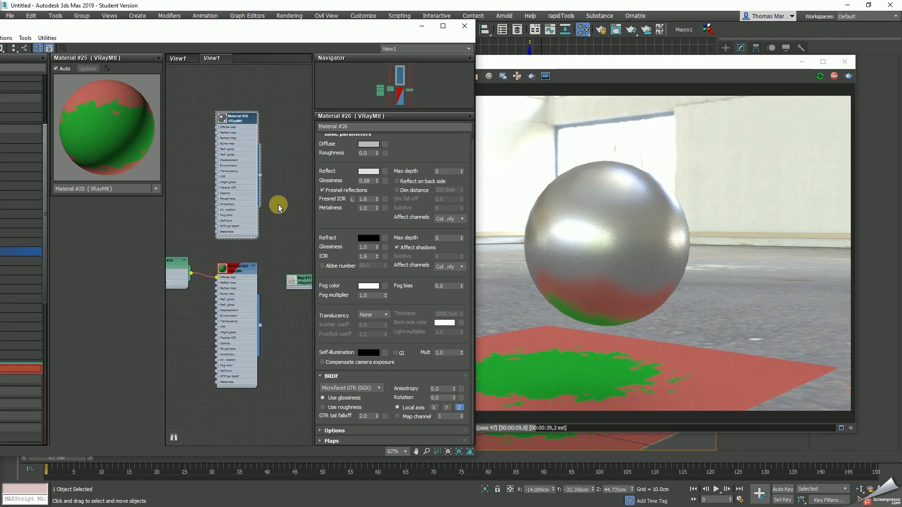
pyautogui.moveTo(210, 28); pyautogui.dragTo(342, 30)
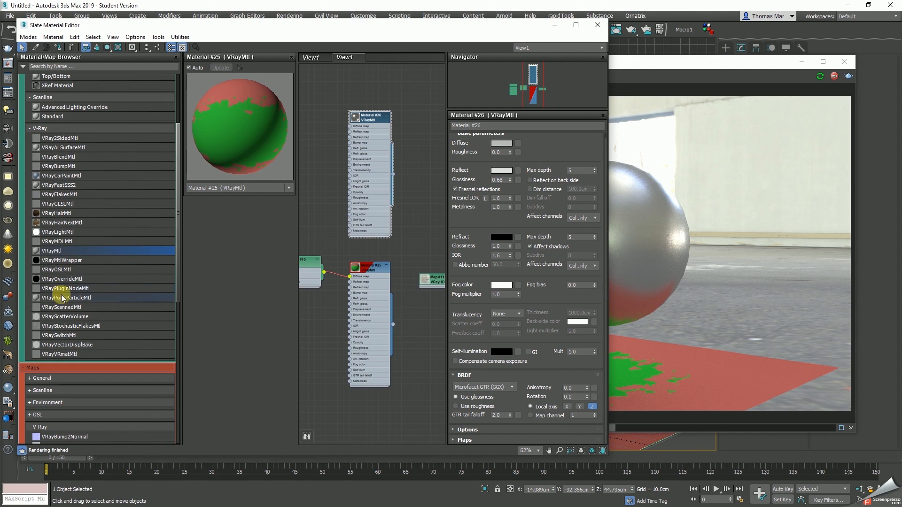
pyautogui.scroll(-6, 75, 303)
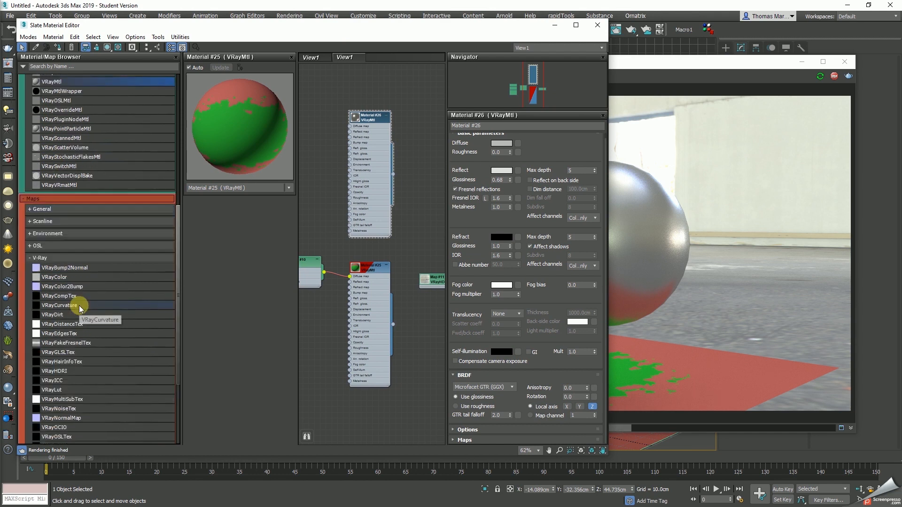
pyautogui.scroll(-1, 81, 308)
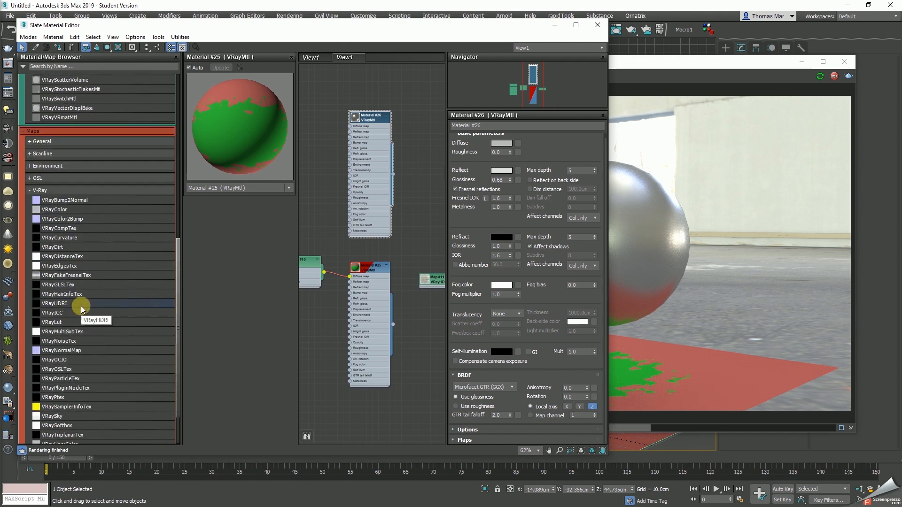
pyautogui.scroll(-1, 81, 308)
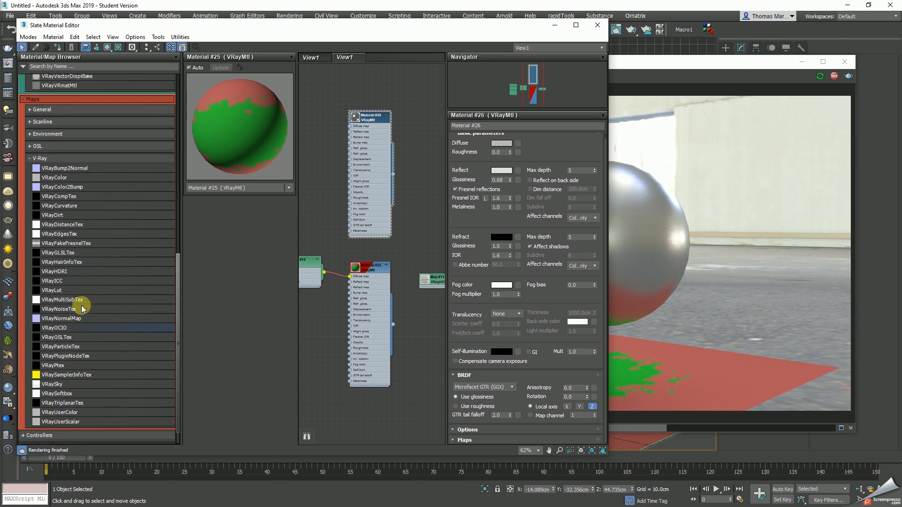
pyautogui.scroll(8, 82, 309)
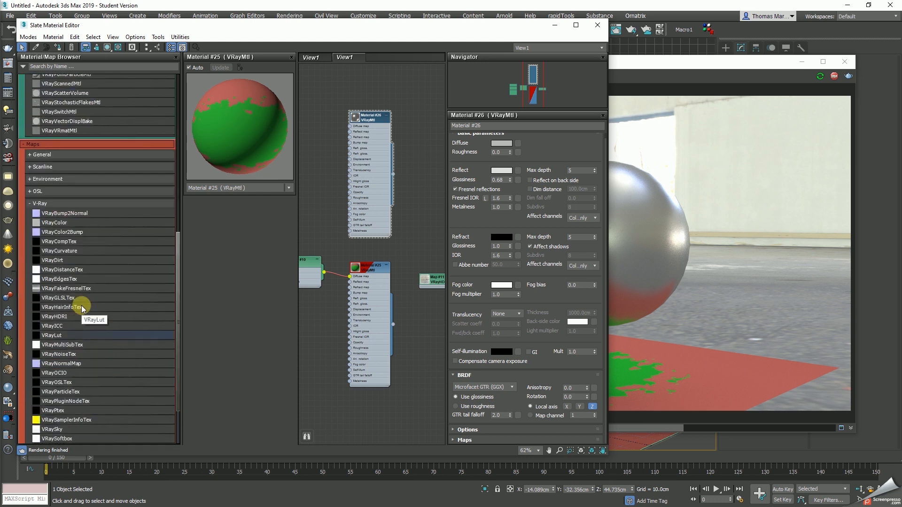
# Look through the V-Ray materials in the browser and pick out VRayBlendMtl.
pyautogui.scroll(4, 83, 306)
pyautogui.click(60, 258)
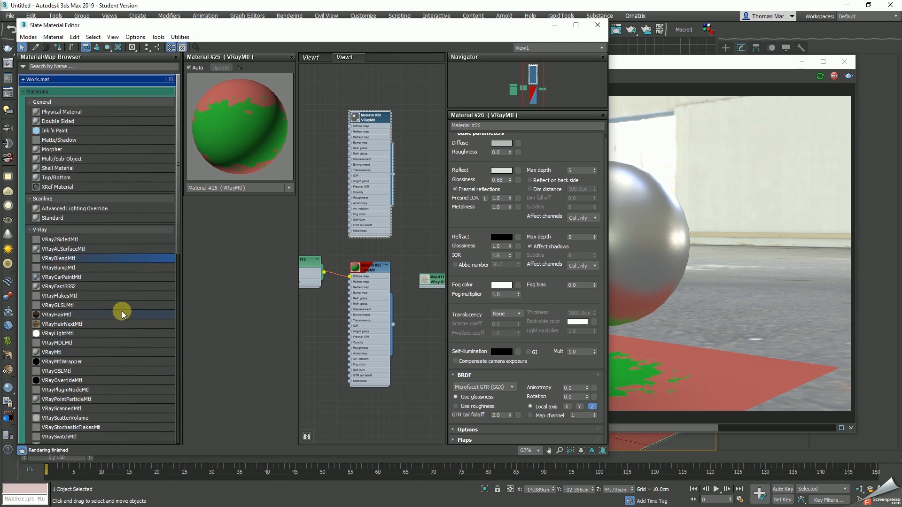
pyautogui.click(67, 261)
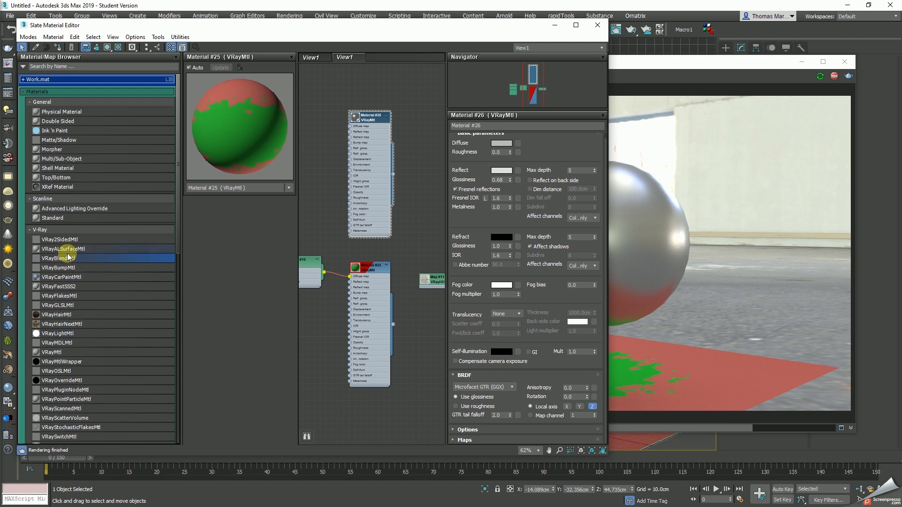
pyautogui.scroll(-1, 67, 365)
pyautogui.scroll(-1, 69, 370)
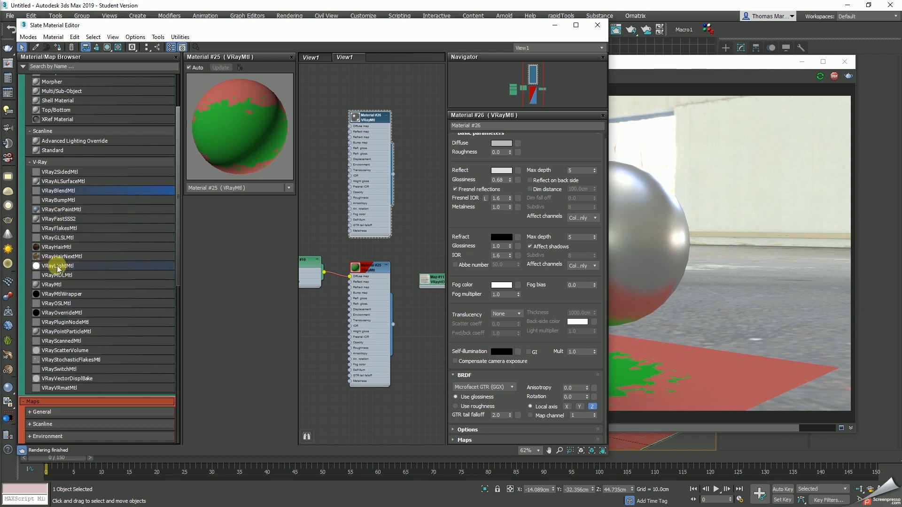
# Move the metallic sphere material's node up and away from the textured plane material's node in the node view.
pyautogui.moveTo(515, 31); pyautogui.dragTo(476, 23)
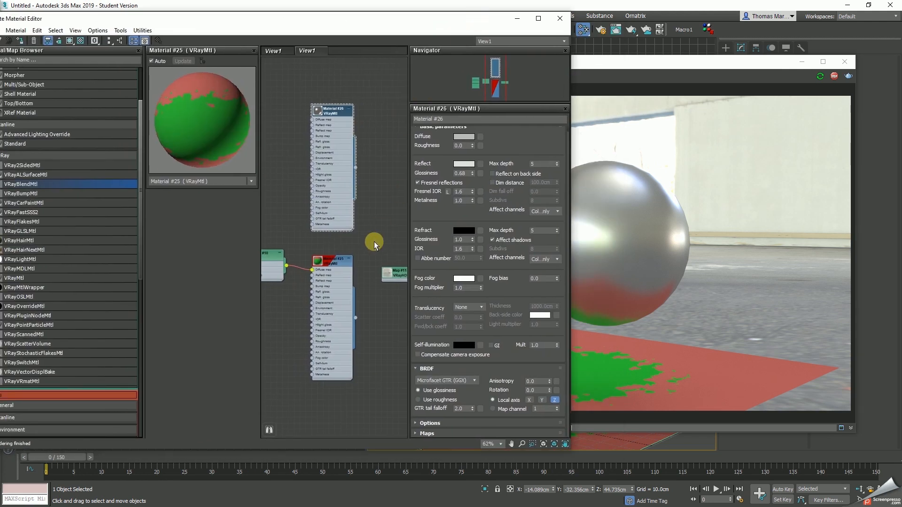
pyautogui.moveTo(374, 242); pyautogui.dragTo(349, 182, button='middle')
pyautogui.scroll(-3, 349, 179)
pyautogui.moveTo(350, 123); pyautogui.dragTo(338, 231, button='middle')
pyautogui.scroll(2, 337, 254)
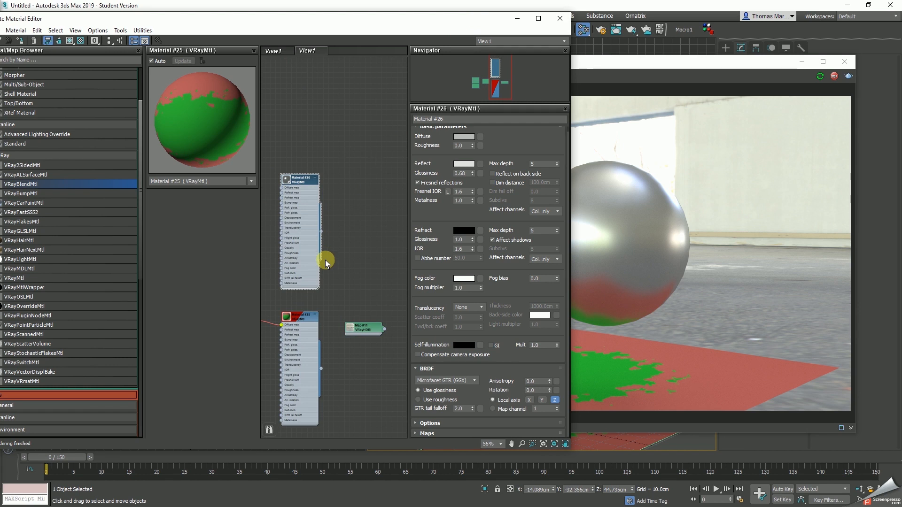
pyautogui.scroll(1, 341, 216)
pyautogui.scroll(1, 339, 216)
pyautogui.moveTo(317, 150); pyautogui.dragTo(338, 136)
pyautogui.moveTo(284, 233); pyautogui.dragTo(304, 246, button='middle')
# Reposition the render window and the material editor so the rendered sphere stays visible beside the full map browser.
pyautogui.moveTo(678, 65); pyautogui.dragTo(724, 65)
pyautogui.click(471, 27)
pyautogui.moveTo(469, 25); pyautogui.dragTo(448, 25)
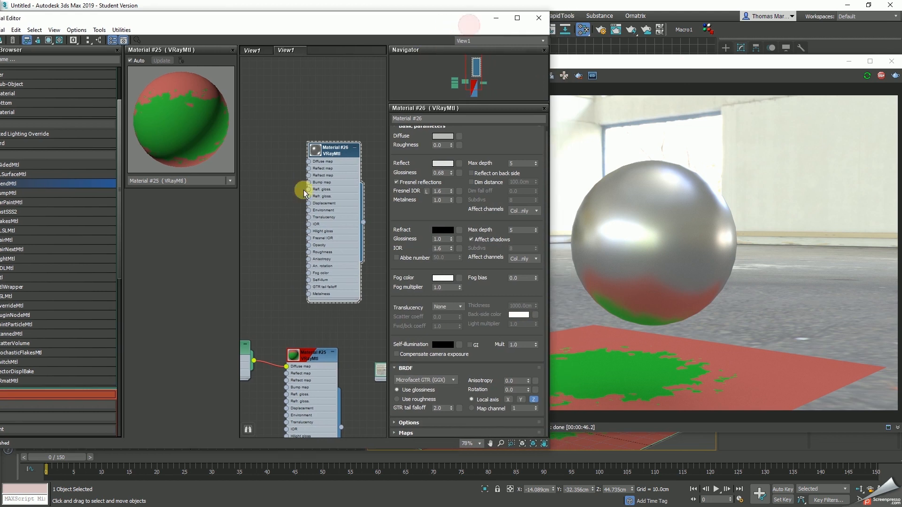
pyautogui.moveTo(185, 21); pyautogui.dragTo(257, 23)
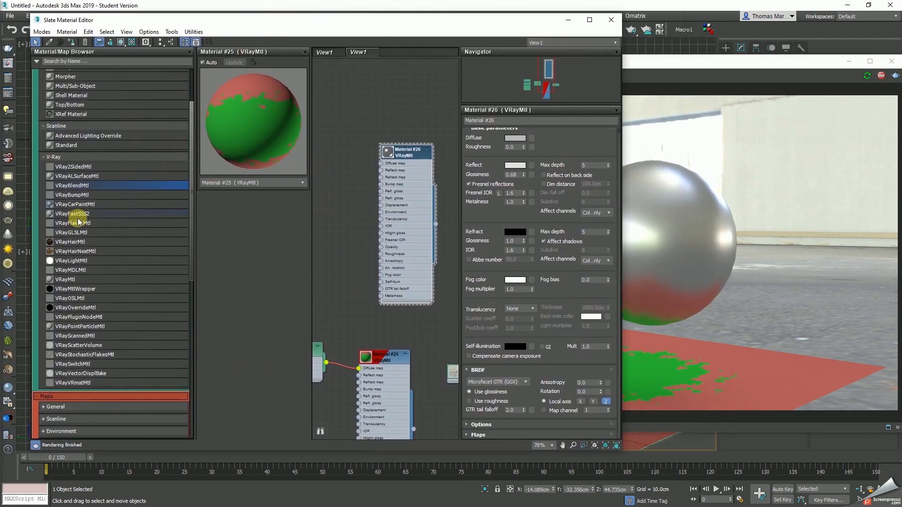
# Connect a Cellular map from the General maps to the metallic material's bump input and place its node beside it.
pyautogui.scroll(3, 85, 230)
pyautogui.scroll(-4, 106, 308)
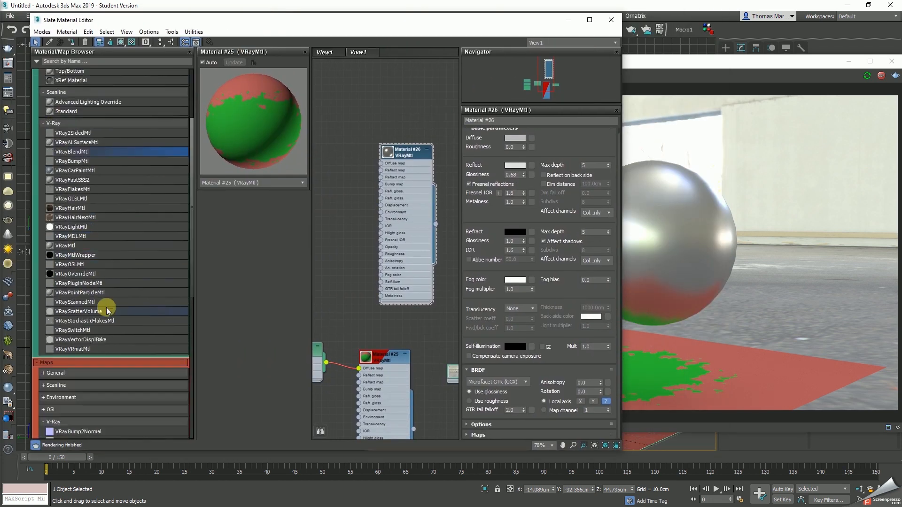
pyautogui.scroll(-5, 112, 306)
pyautogui.scroll(3, 87, 152)
pyautogui.click(55, 250)
pyautogui.scroll(-5, 89, 329)
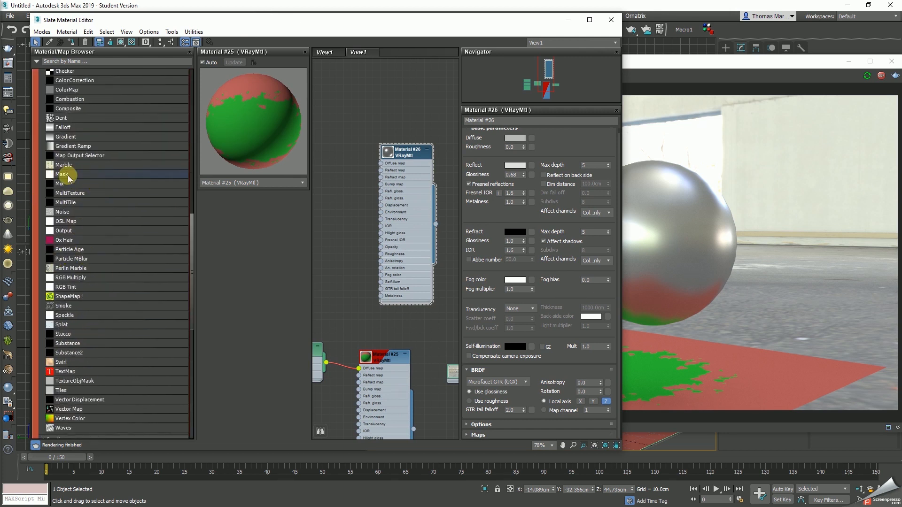
pyautogui.scroll(3, 65, 155)
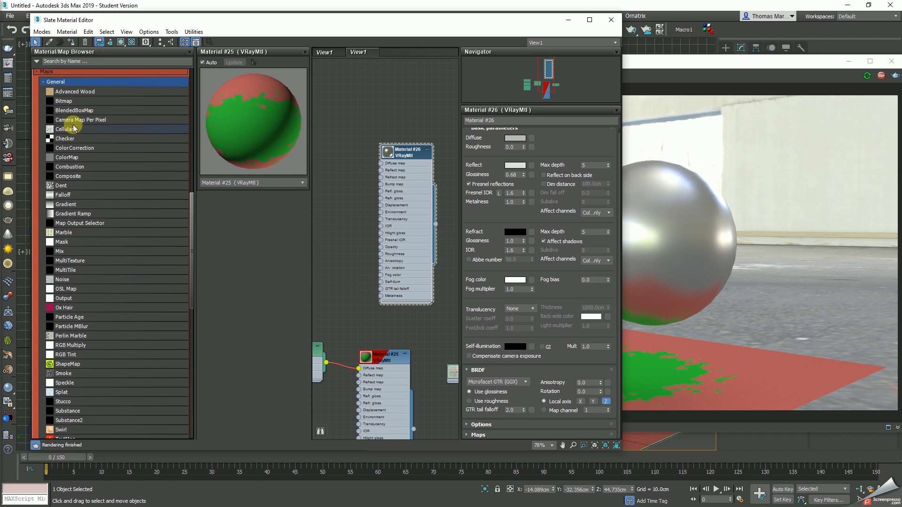
pyautogui.moveTo(74, 128); pyautogui.dragTo(380, 184)
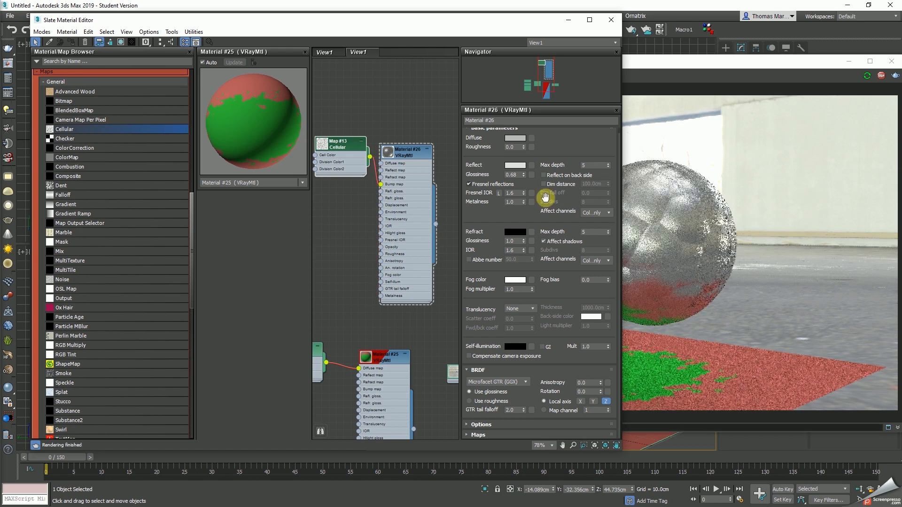
pyautogui.moveTo(340, 149); pyautogui.dragTo(338, 175)
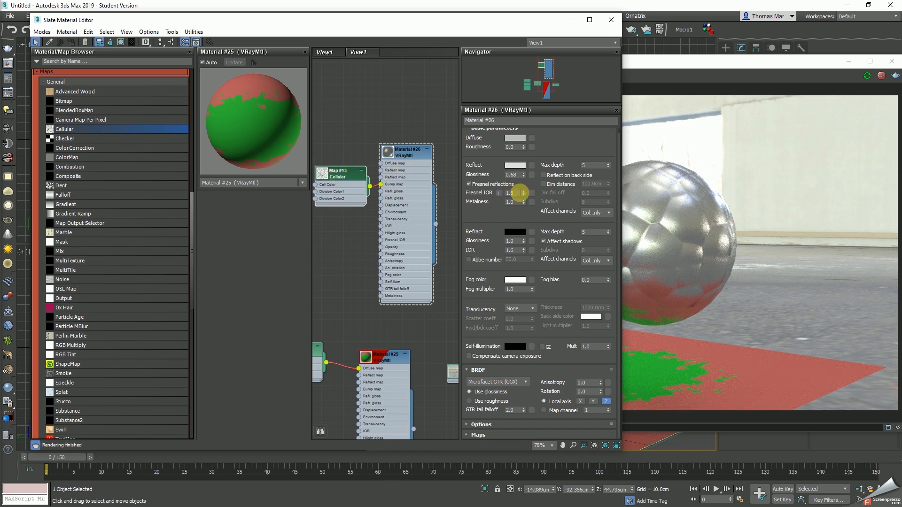
# Change the Cellular map to Chips with Fractal enabled and a cell size of about 11.9, keeping the render in view.
pyautogui.click(737, 64)
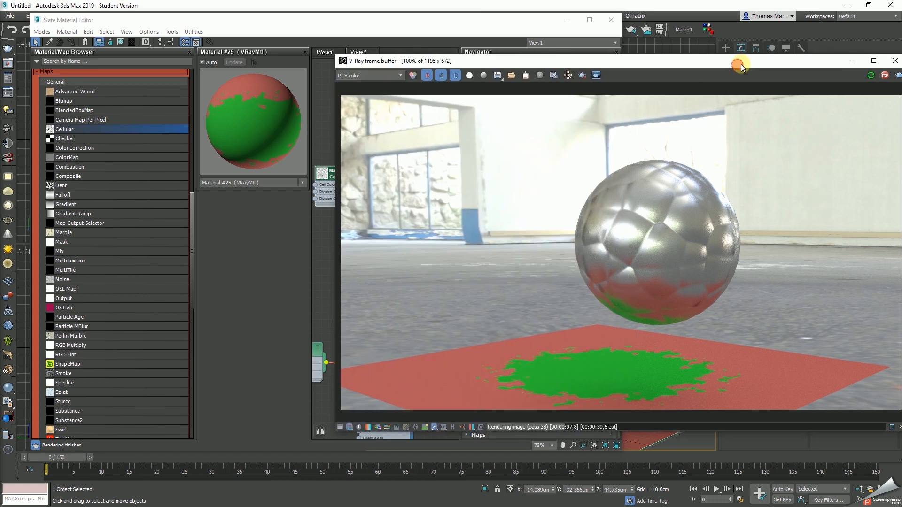
pyautogui.moveTo(479, 20); pyautogui.dragTo(401, 24)
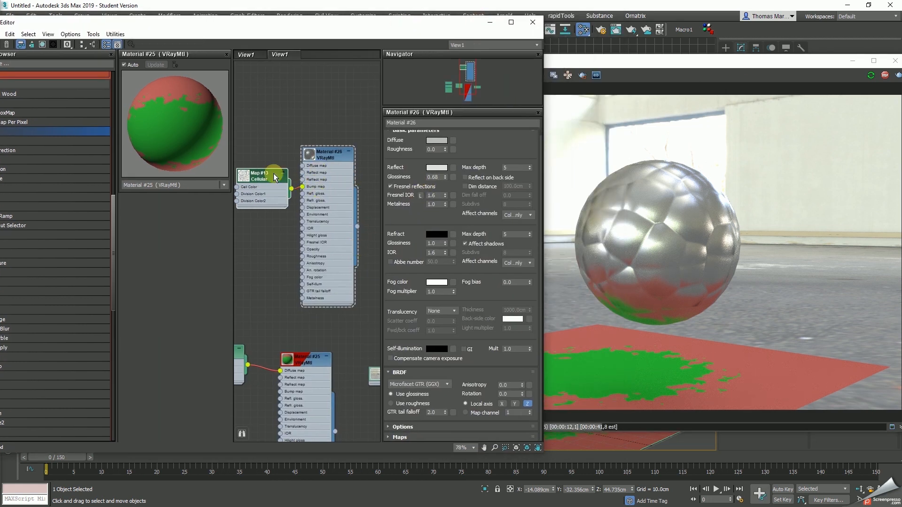
pyautogui.doubleClick(258, 178)
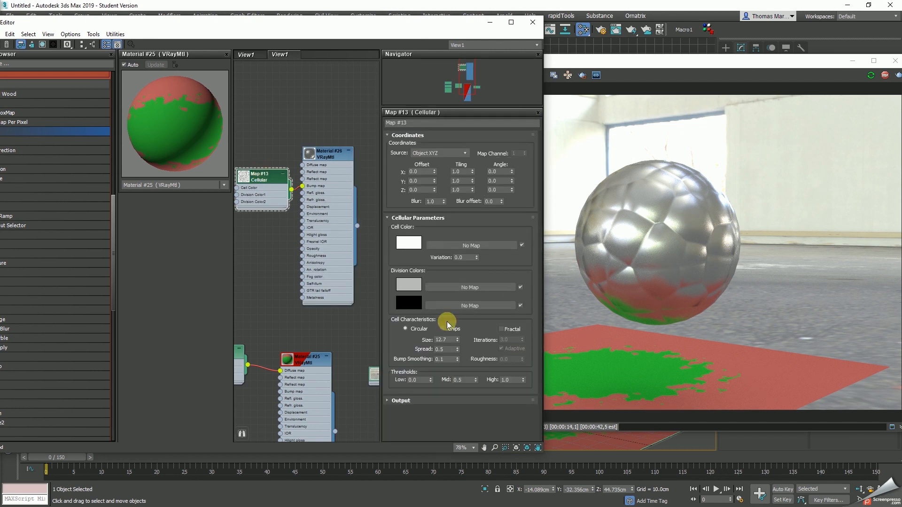
pyautogui.click(451, 330)
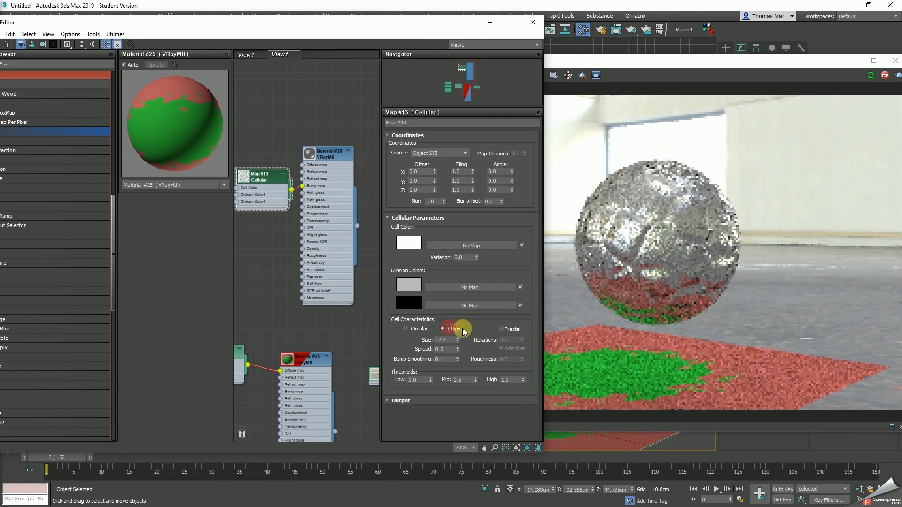
pyautogui.click(501, 329)
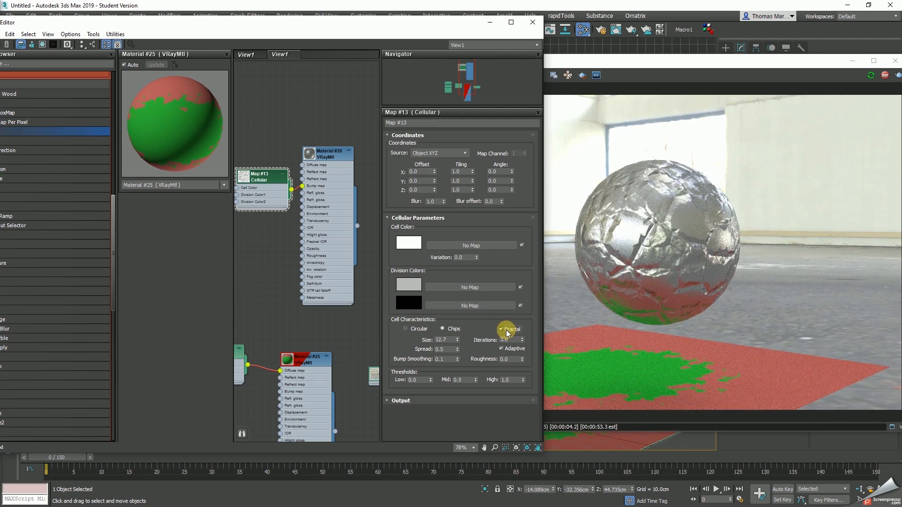
pyautogui.moveTo(457, 342); pyautogui.dragTo(454, 347)
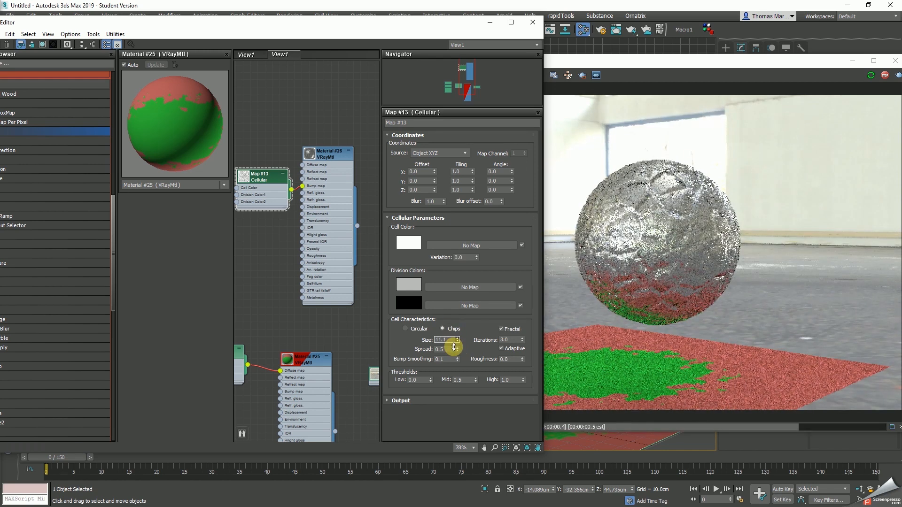
pyautogui.moveTo(454, 347); pyautogui.dragTo(457, 343)
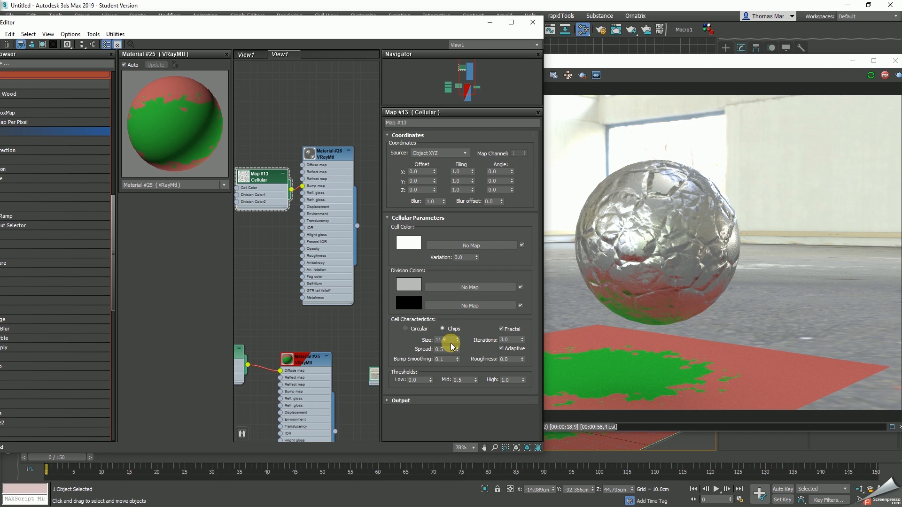
# Open the metallic material's parameters and expand its list of map slots.
pyautogui.doubleClick(326, 154)
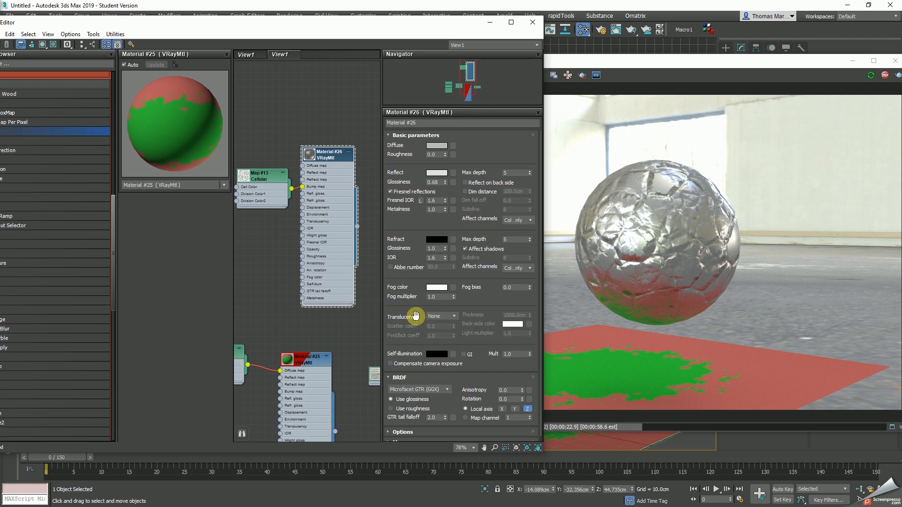
pyautogui.moveTo(417, 313); pyautogui.dragTo(408, 200)
pyautogui.click(399, 437)
pyautogui.scroll(-5, 425, 358)
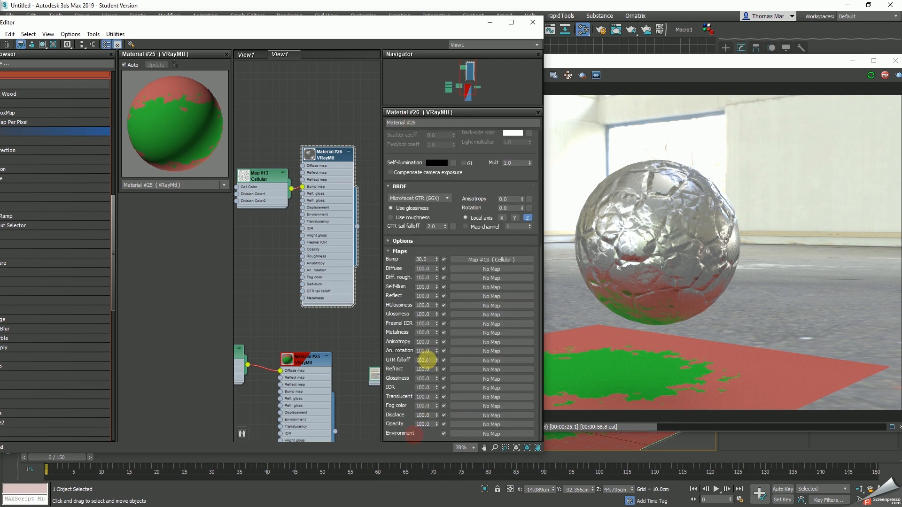
# Try bump amounts of 1 and 2 on the metallic material and inspect the rendered sphere up close.
pyautogui.doubleClick(422, 259)
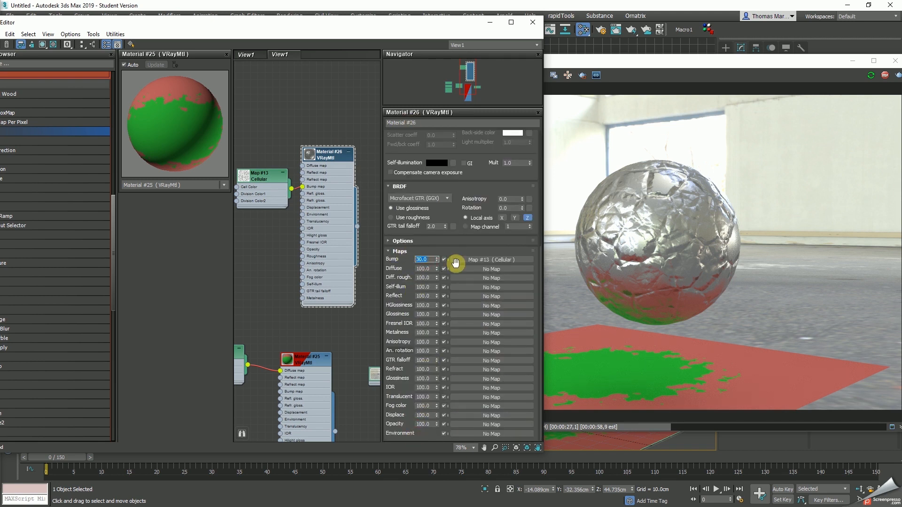
pyautogui.write('1')
pyautogui.press('Return')
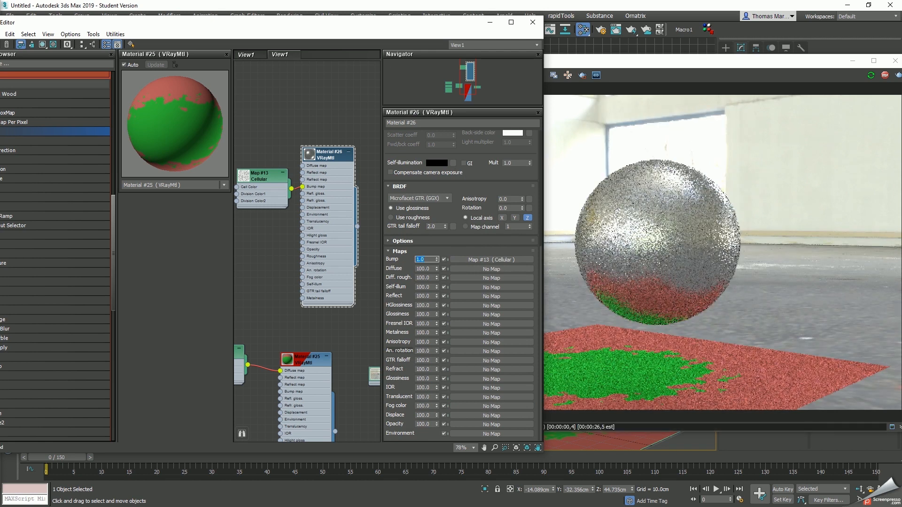
pyautogui.write('2')
pyautogui.press('Return')
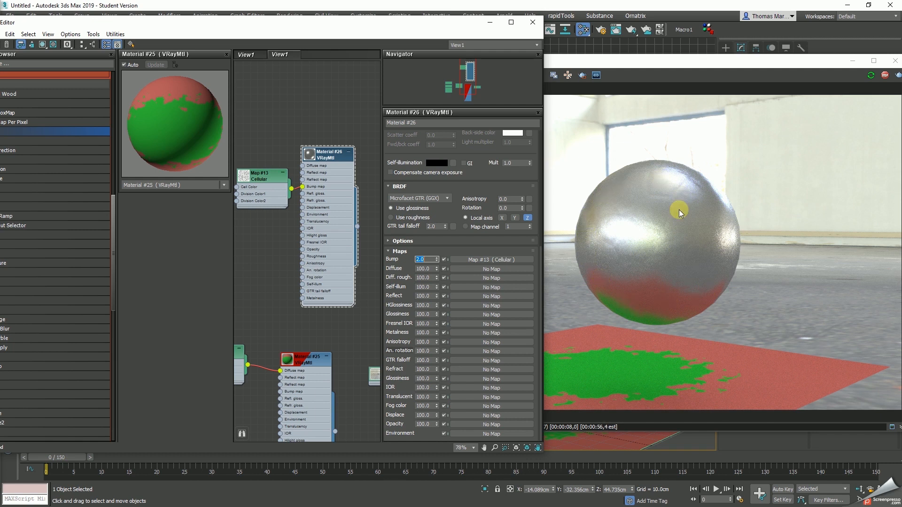
pyautogui.scroll(1, 651, 227)
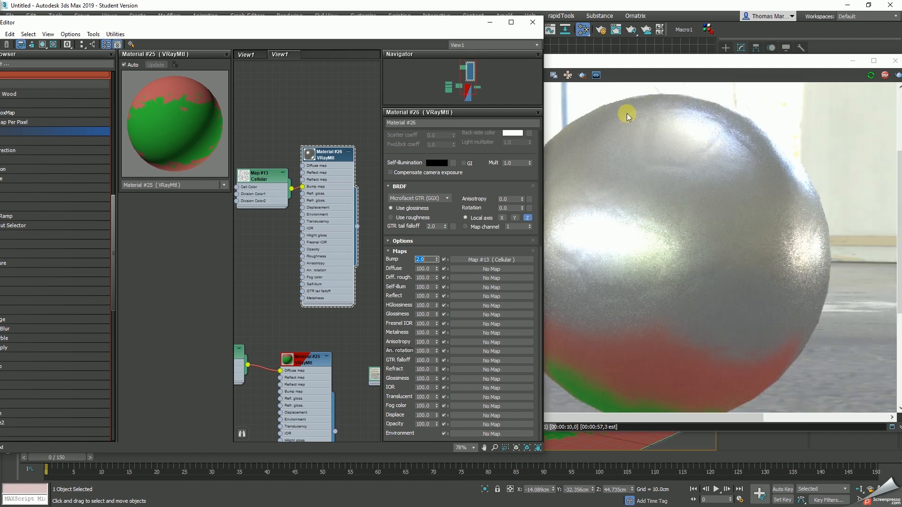
# Try bump amounts of 30 and 150 on the metallic material, and return to 30.
pyautogui.moveTo(429, 260); pyautogui.dragTo(347, 264)
pyautogui.write('30')
pyautogui.press('Return')
pyautogui.write('150')
pyautogui.press('Return')
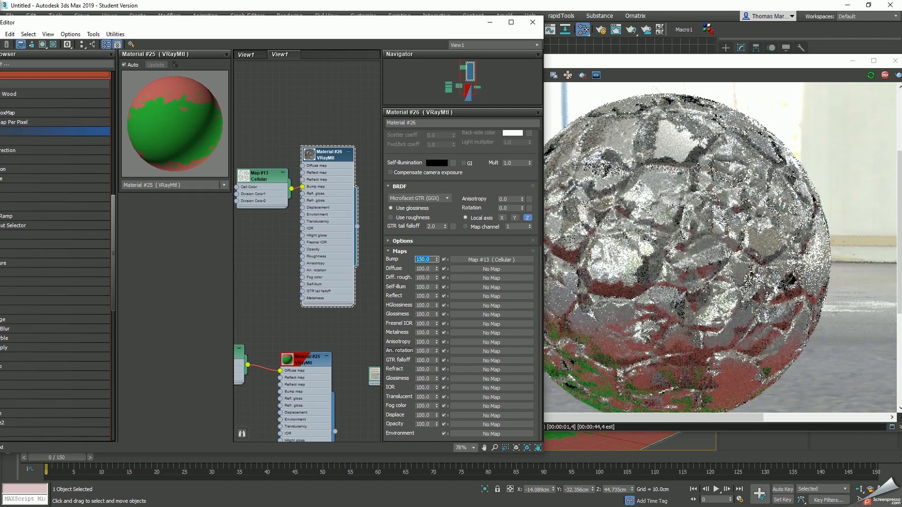
pyautogui.write('30')
pyautogui.press('Return')
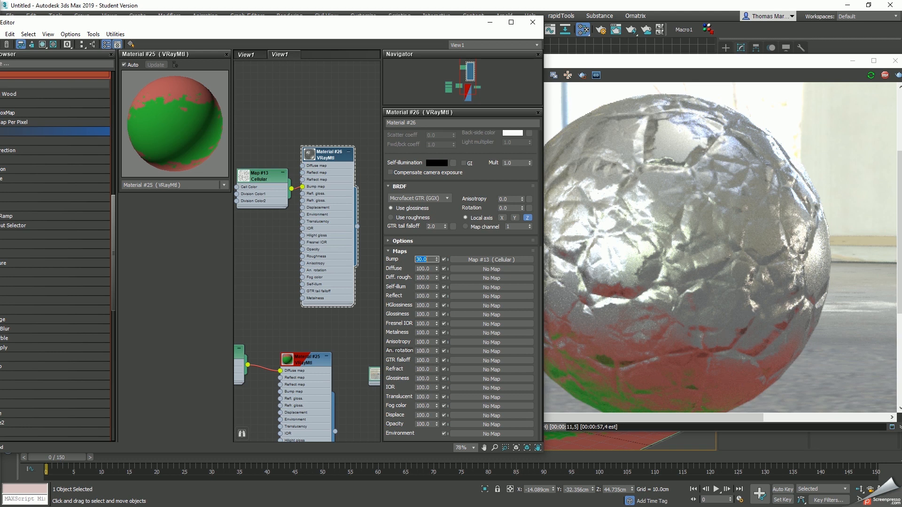
# Try a bump amount of 5 on the metallic material, and set it to 10.
pyautogui.press('BackSpace')
pyautogui.write('1')
pyautogui.press('Return')
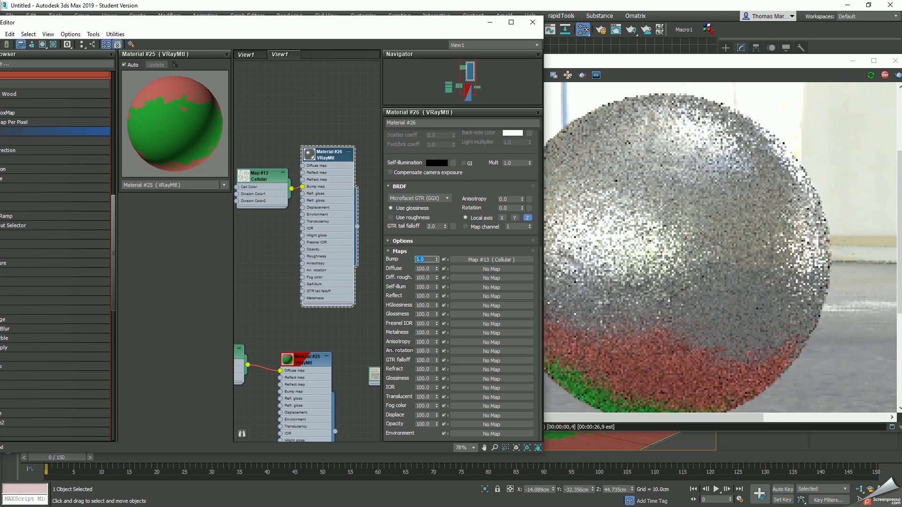
pyautogui.write('0')
pyautogui.press('Return')
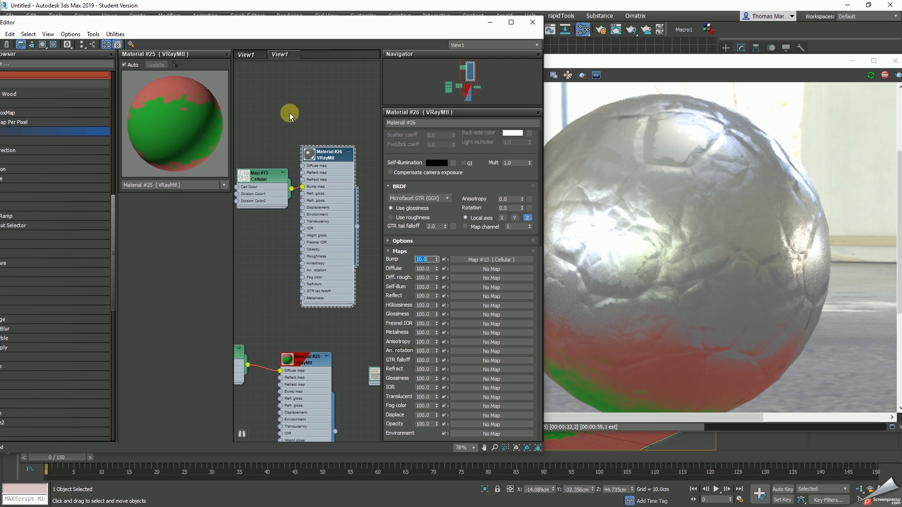
# Add a VRayBlendMtl from the V-Ray materials to the node view above the metallic material.
pyautogui.moveTo(288, 22); pyautogui.dragTo(543, 22)
pyautogui.scroll(-15, 286, 337)
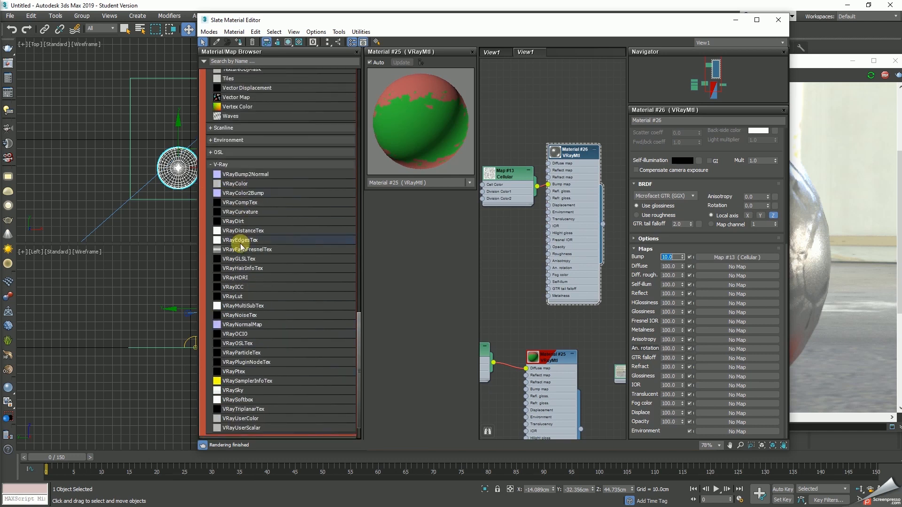
pyautogui.scroll(20, 247, 223)
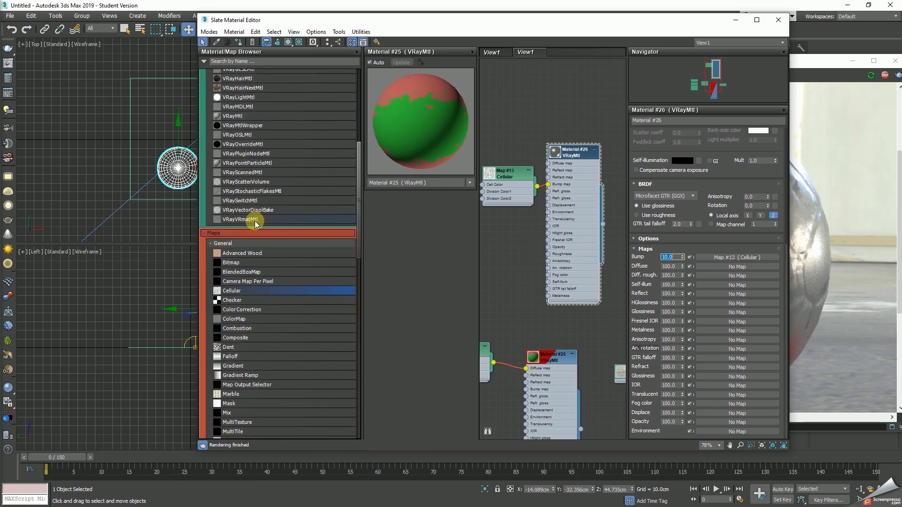
pyautogui.click(244, 254)
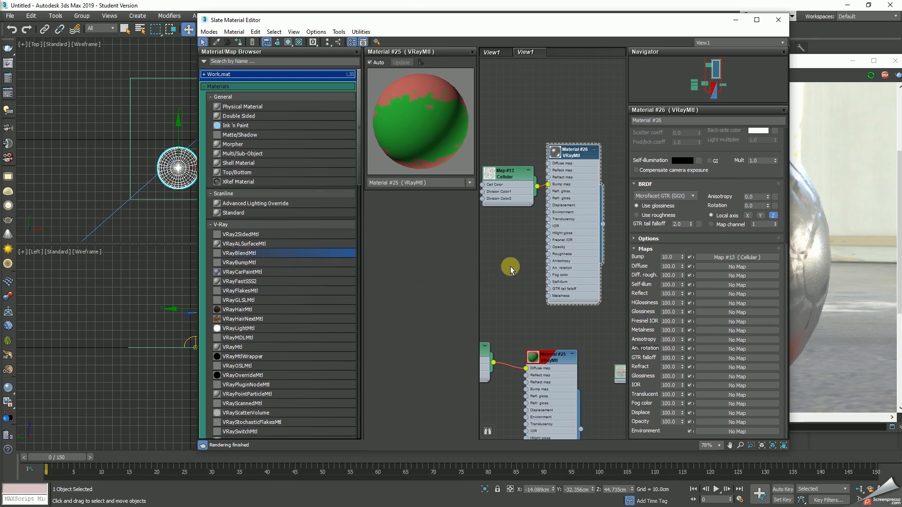
pyautogui.scroll(-5, 512, 266)
pyautogui.moveTo(262, 258); pyautogui.dragTo(554, 111)
pyautogui.scroll(3, 569, 137)
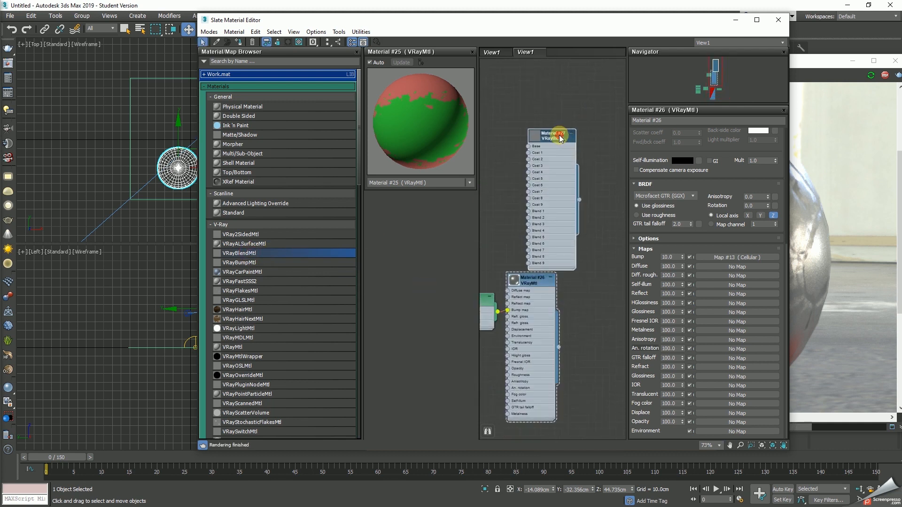
# Open the blend material's parameters and move its node up and to the right, clear of the metallic material.
pyautogui.doubleClick(560, 137)
pyautogui.click(721, 146)
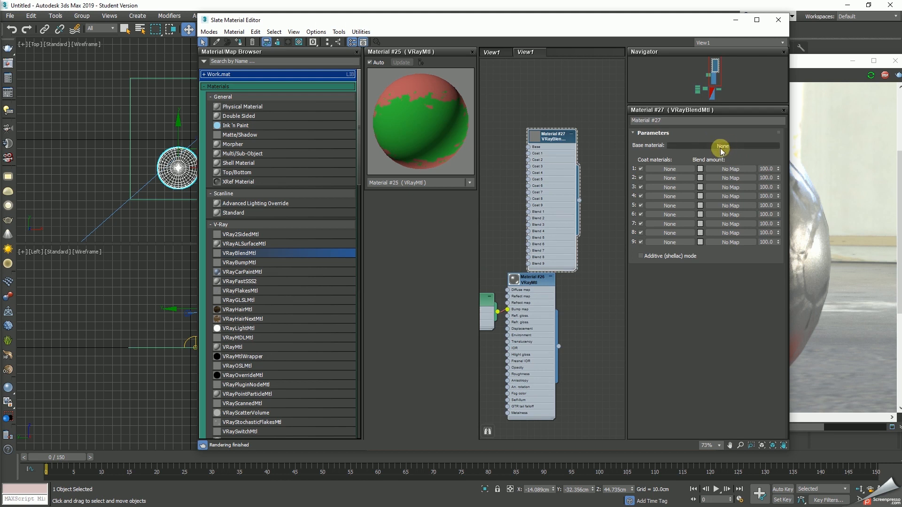
pyautogui.click(565, 155)
pyautogui.moveTo(555, 140); pyautogui.dragTo(589, 133)
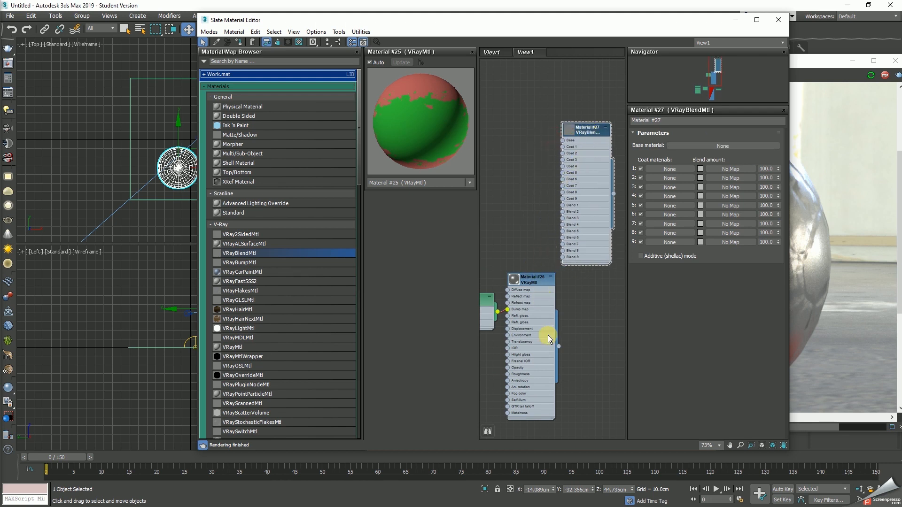
# Connect the metallic material to the blend material's Base slot and move the metallic node up beside the blend node.
pyautogui.moveTo(565, 333); pyautogui.dragTo(563, 141)
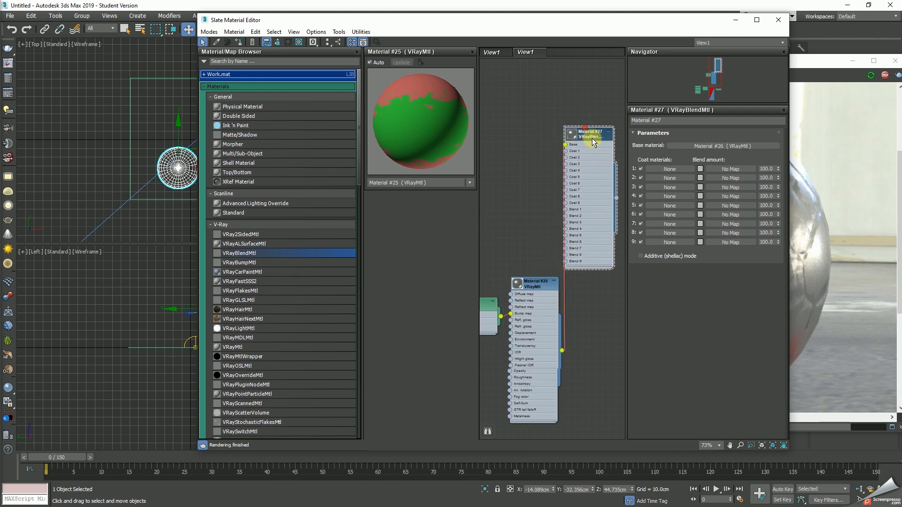
pyautogui.moveTo(541, 301); pyautogui.dragTo(486, 132)
# Assign the blend material to the sphere in the perspective viewport, moving the material editor and frame buffer windows aside and back.
pyautogui.moveTo(624, 23); pyautogui.dragTo(256, 24)
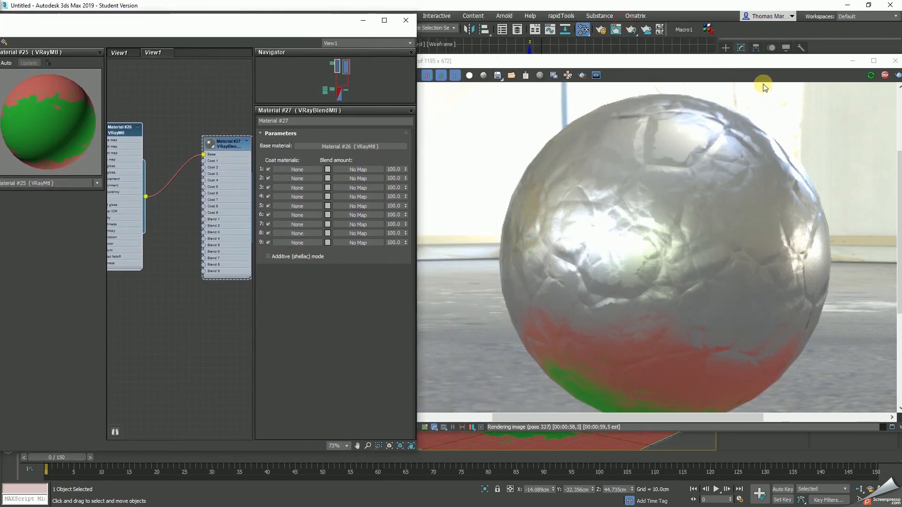
pyautogui.moveTo(772, 63); pyautogui.dragTo(314, 404)
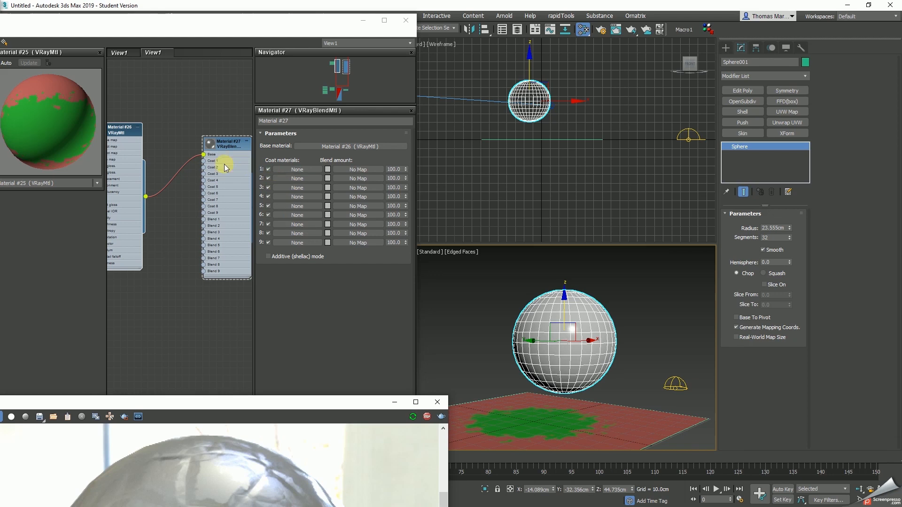
pyautogui.click(230, 145)
pyautogui.moveTo(233, 202); pyautogui.dragTo(552, 340)
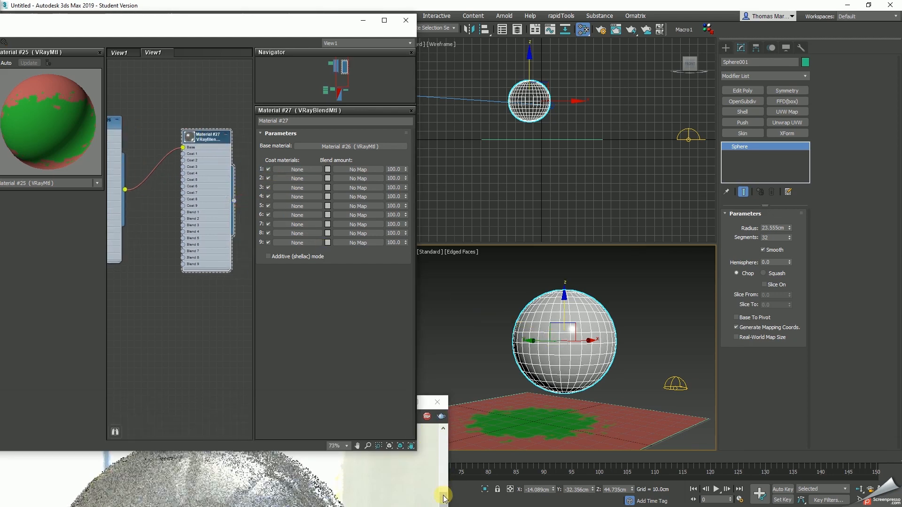
pyautogui.click(384, 467)
pyautogui.moveTo(355, 410); pyautogui.dragTo(792, 81)
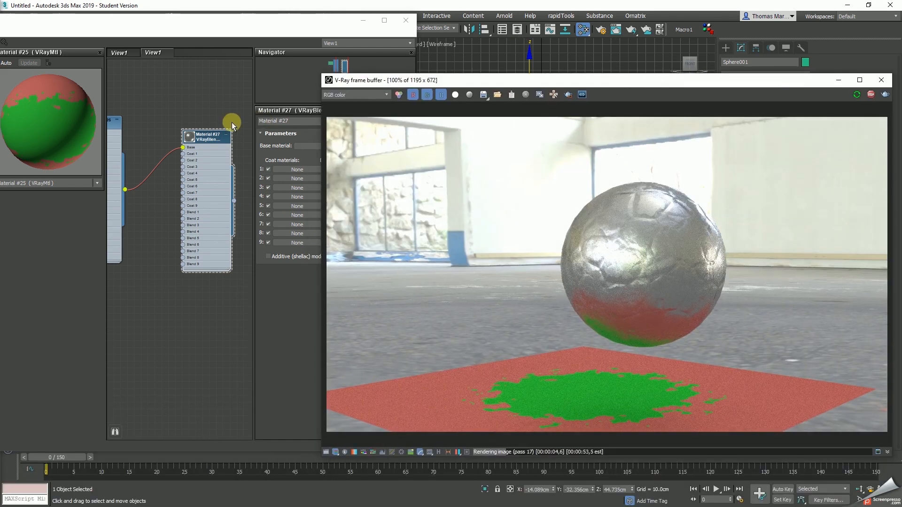
pyautogui.moveTo(258, 21); pyautogui.dragTo(458, 16)
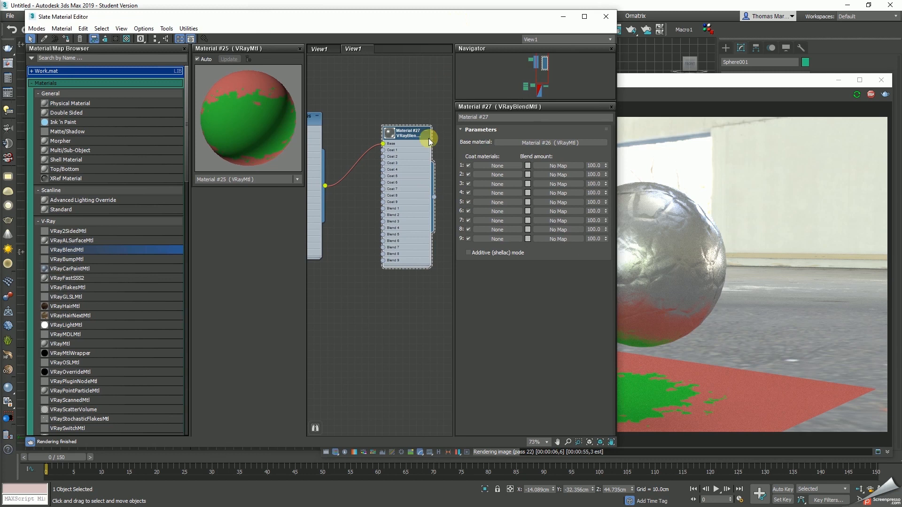
# Set the metallic base material's bump amount to 25 and check the sphere in the frame buffer.
pyautogui.moveTo(364, 219); pyautogui.dragTo(368, 221, button='middle')
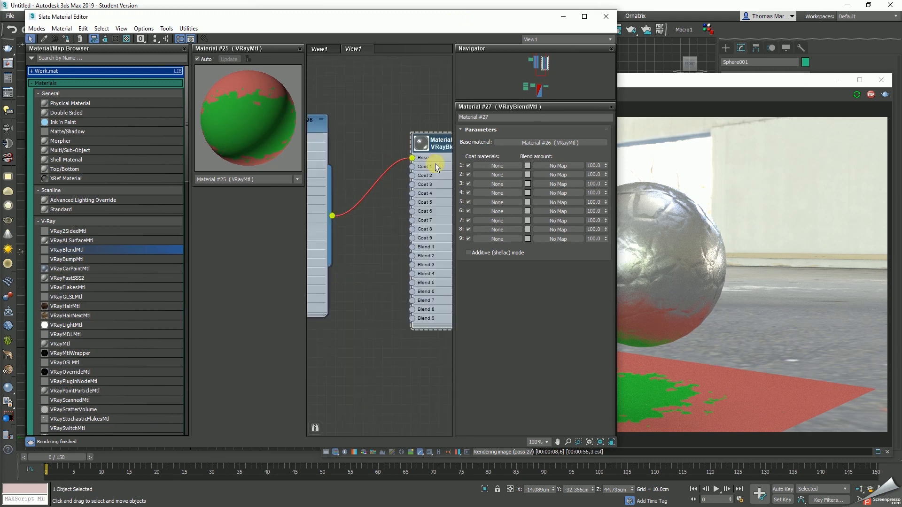
pyautogui.scroll(5, 435, 163)
pyautogui.scroll(-5, 397, 264)
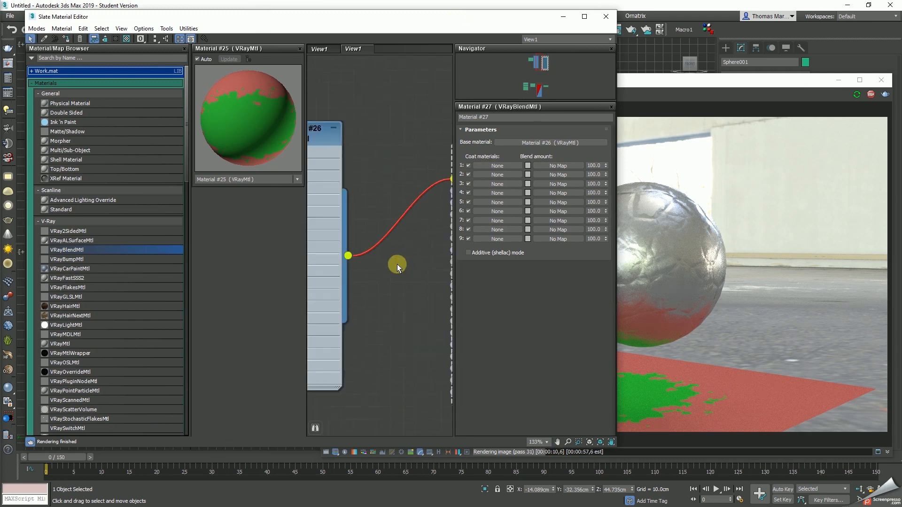
pyautogui.scroll(2, 358, 264)
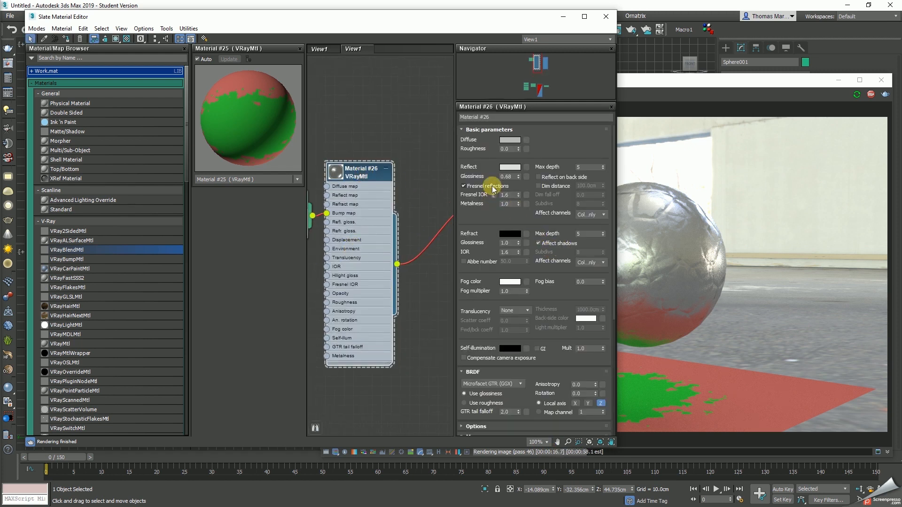
pyautogui.moveTo(483, 230); pyautogui.dragTo(487, 55)
pyautogui.click(498, 272)
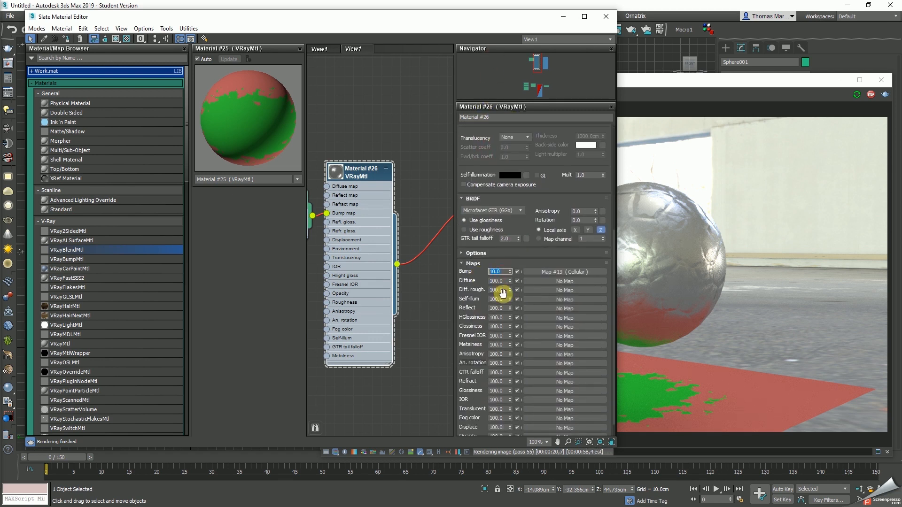
pyautogui.write('25')
pyautogui.press('Return')
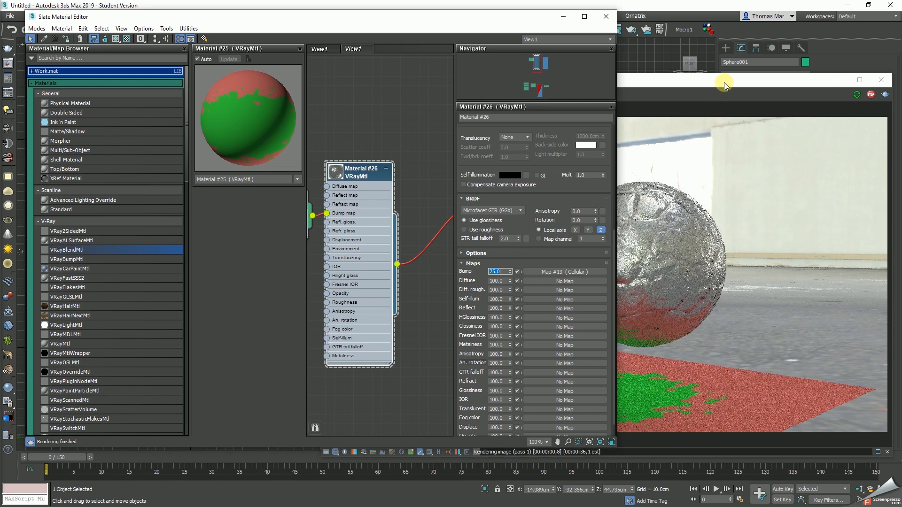
pyautogui.moveTo(725, 82); pyautogui.dragTo(710, 87)
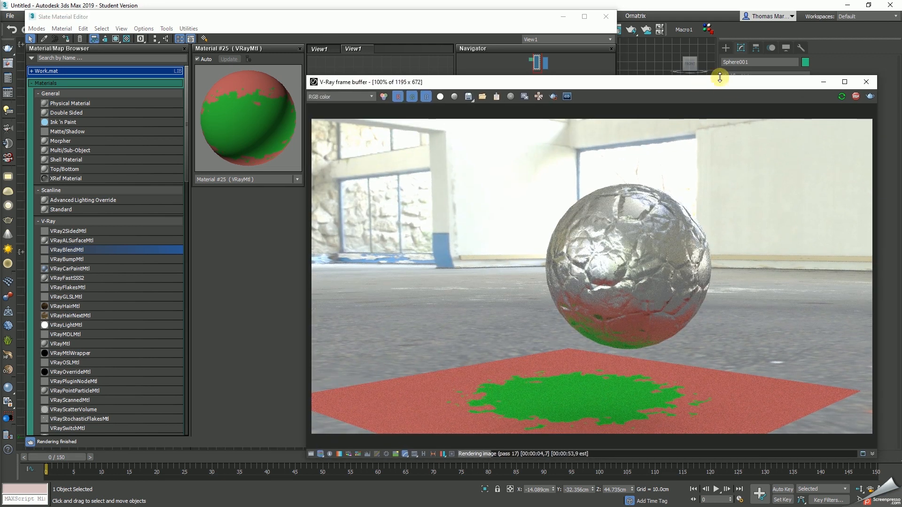
pyautogui.click(468, 21)
# Add a second VRayMtl below the metallic material, connect it to the blend material's Coat 1, and open the blend parameters.
pyautogui.scroll(-3, 376, 323)
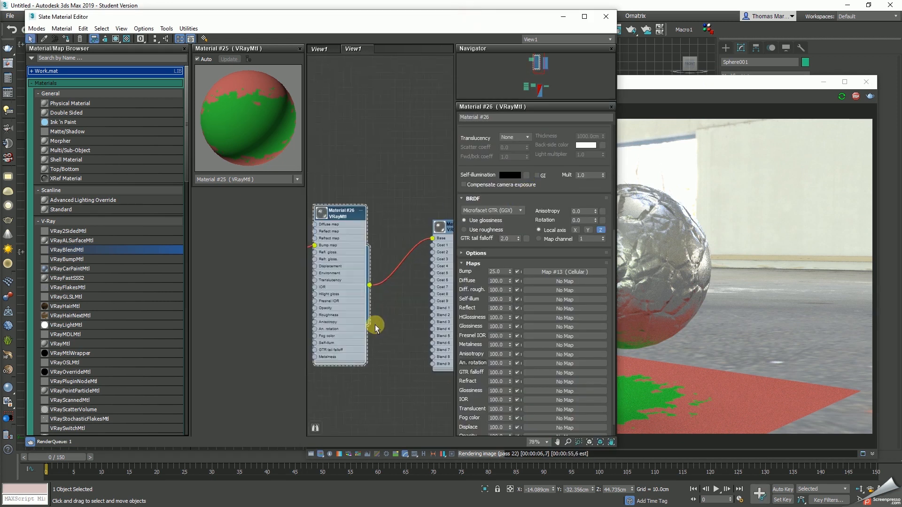
pyautogui.scroll(2, 381, 327)
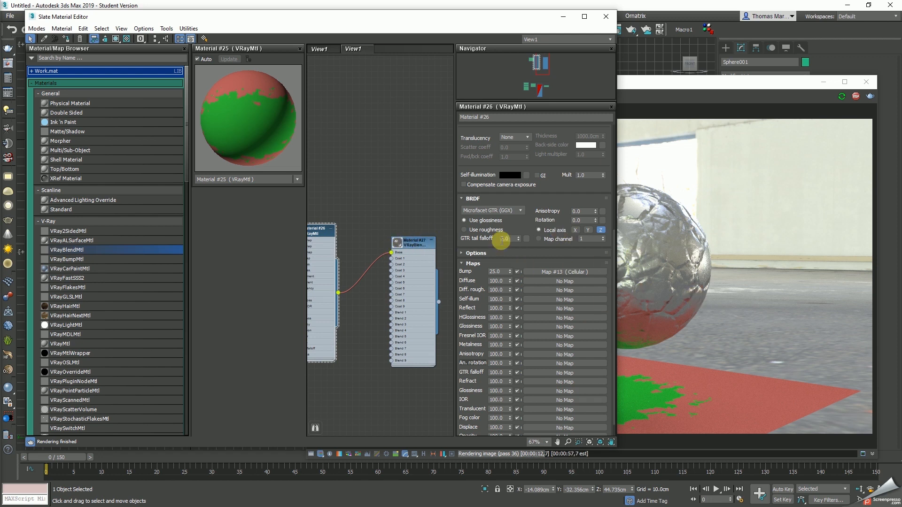
pyautogui.moveTo(361, 330); pyautogui.dragTo(422, 308, button='middle')
pyautogui.moveTo(375, 209); pyautogui.dragTo(369, 134)
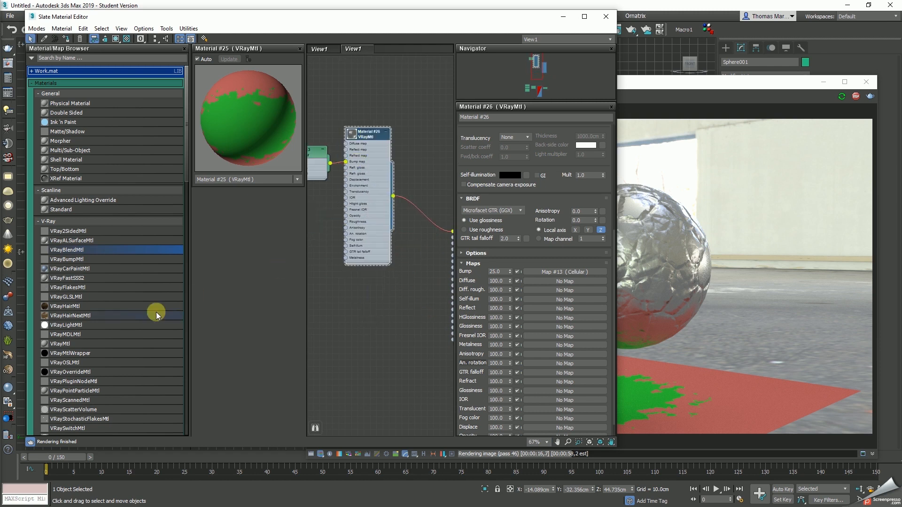
pyautogui.moveTo(64, 345); pyautogui.dragTo(376, 296)
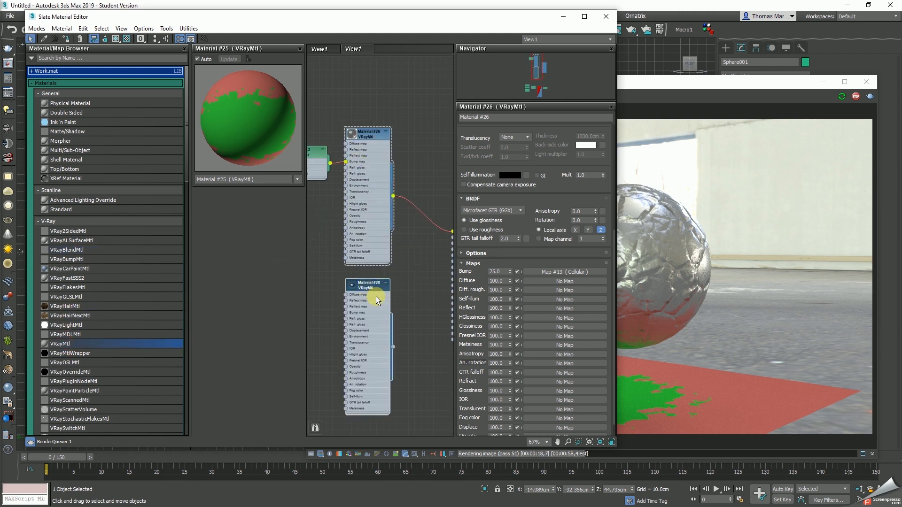
pyautogui.moveTo(413, 337); pyautogui.dragTo(377, 317, button='middle')
pyautogui.moveTo(353, 337); pyautogui.dragTo(416, 217)
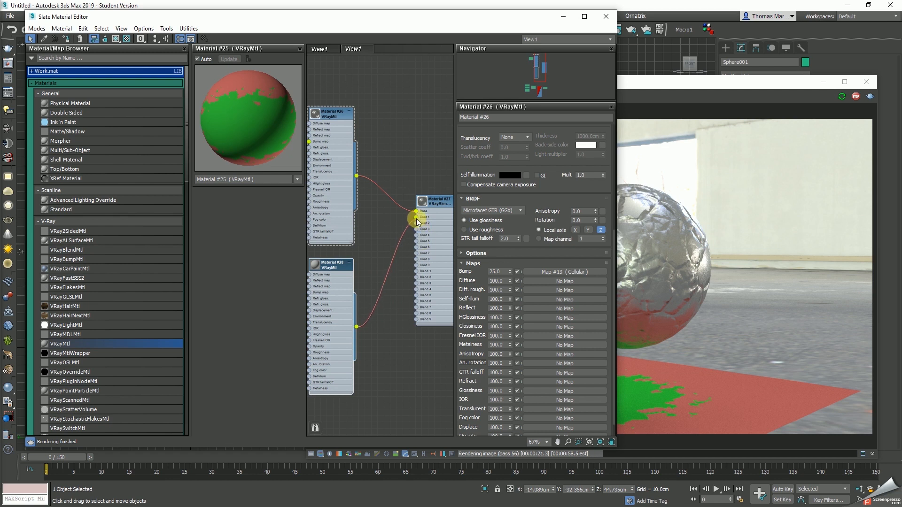
pyautogui.doubleClick(439, 204)
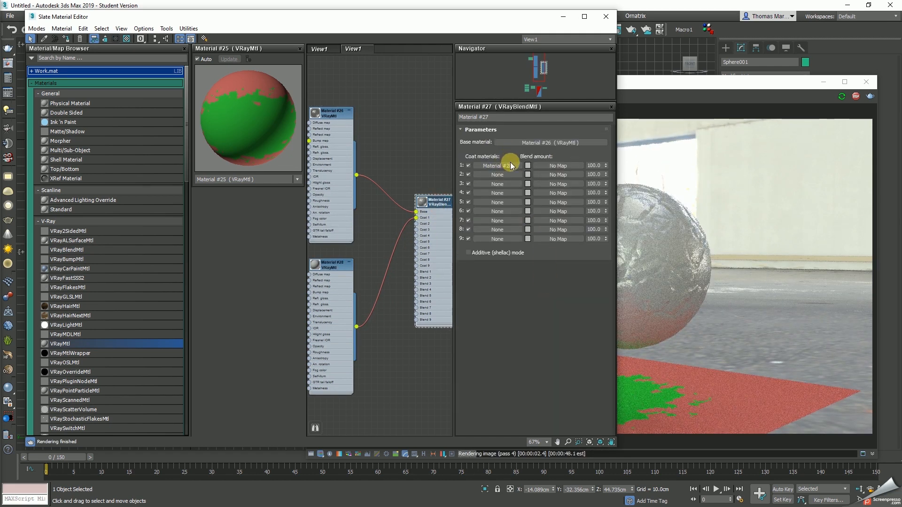
# Set the coat material's diffuse colour to a dark orange-brown with red 88, green 17 and blue 0.
pyautogui.moveTo(382, 354); pyautogui.dragTo(407, 343, button='middle')
pyautogui.doubleClick(354, 254)
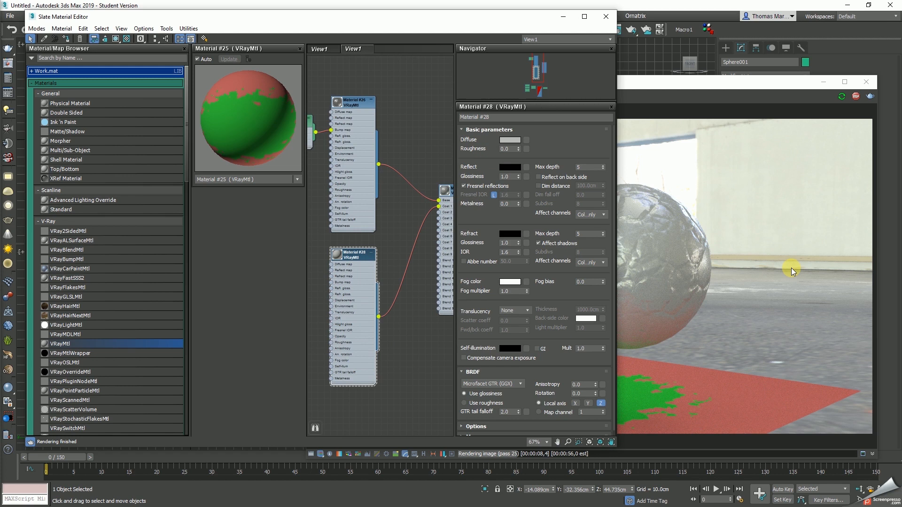
pyautogui.click(510, 139)
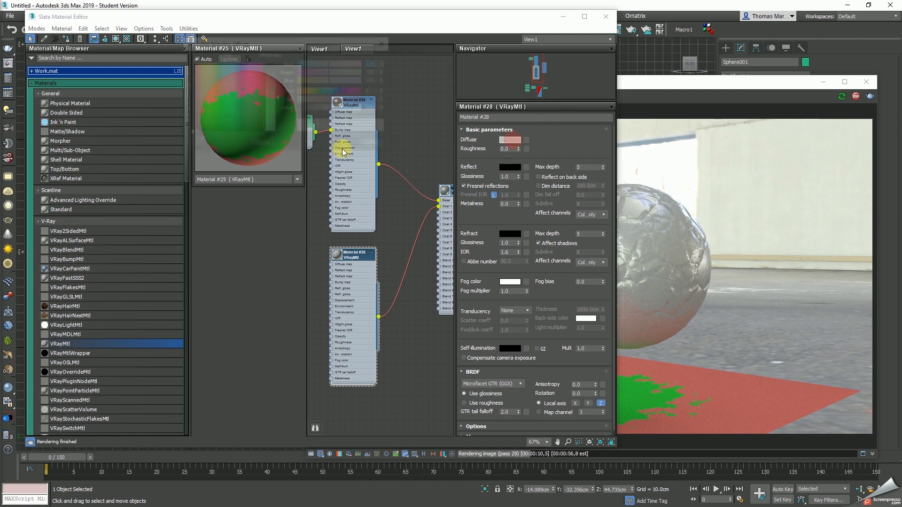
pyautogui.moveTo(334, 101); pyautogui.dragTo(371, 100)
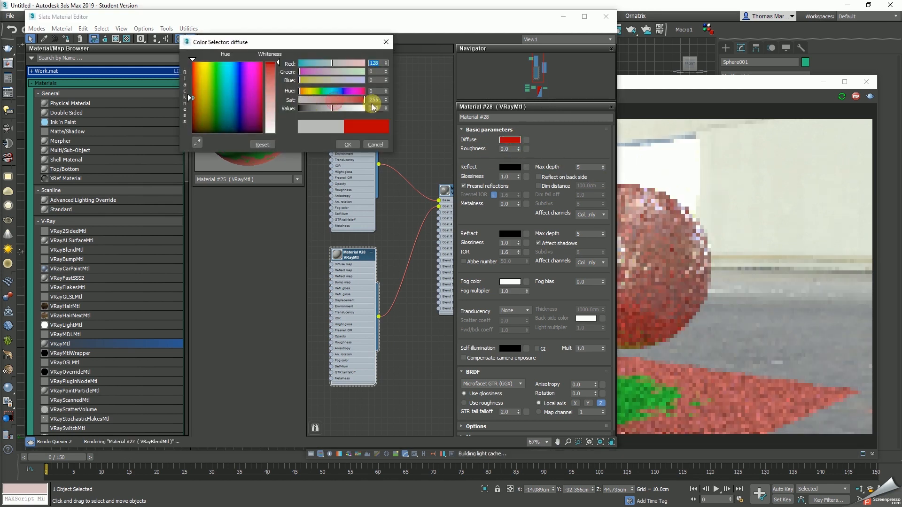
pyautogui.click(303, 90)
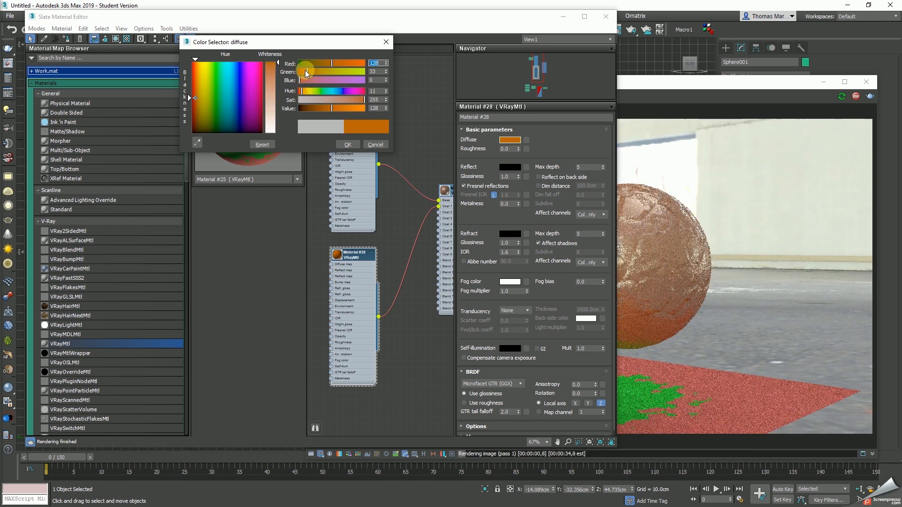
pyautogui.click(321, 108)
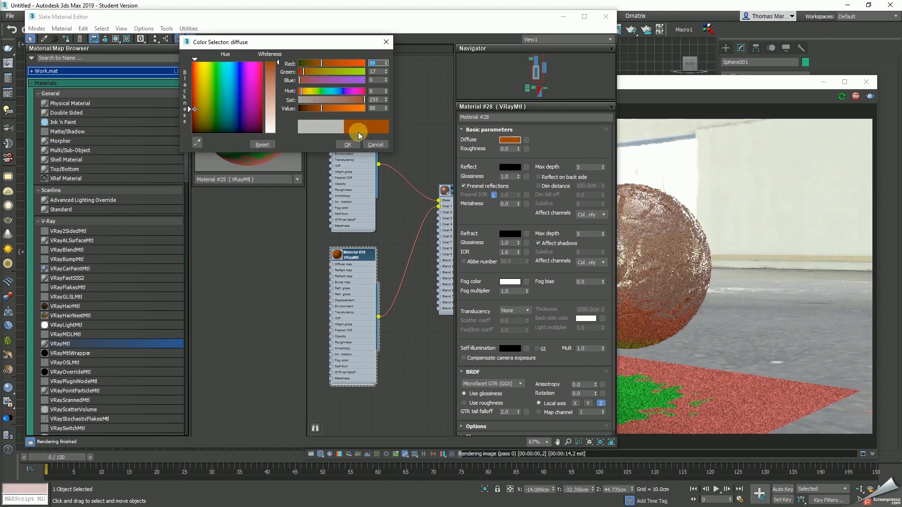
pyautogui.click(348, 144)
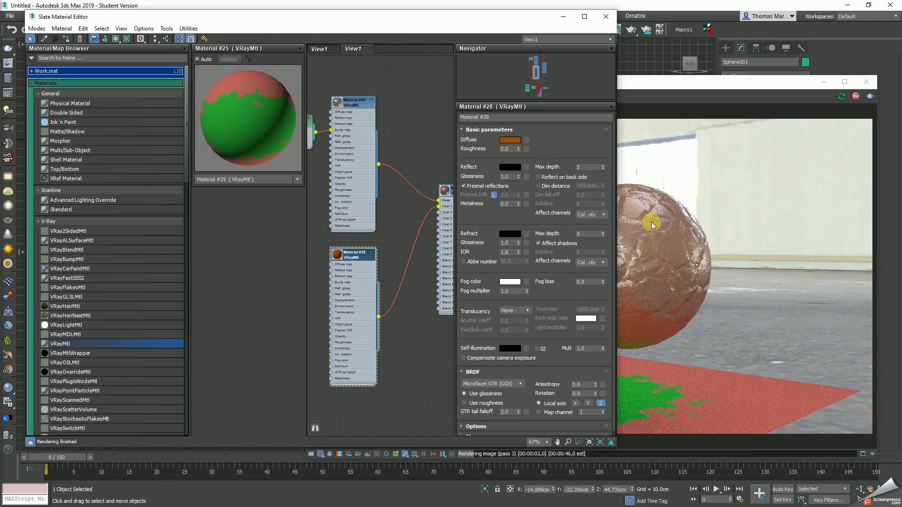
pyautogui.click(513, 168)
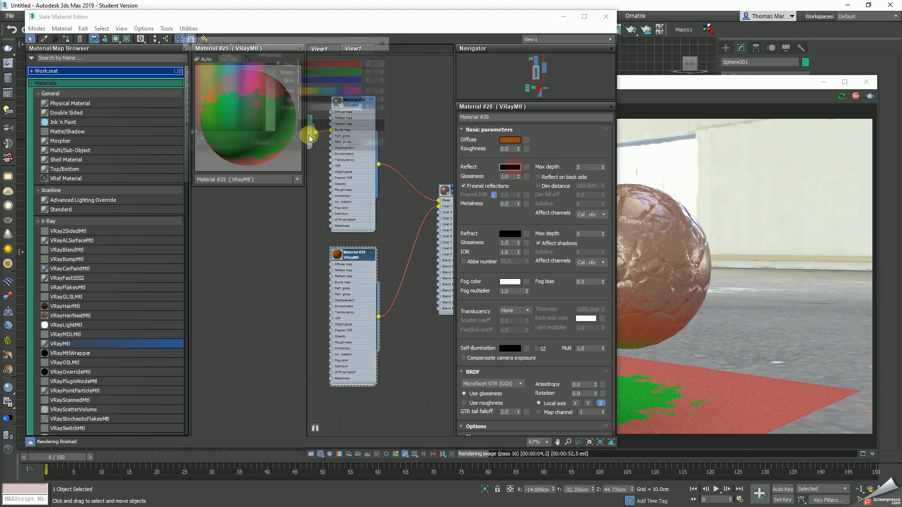
pyautogui.click(380, 144)
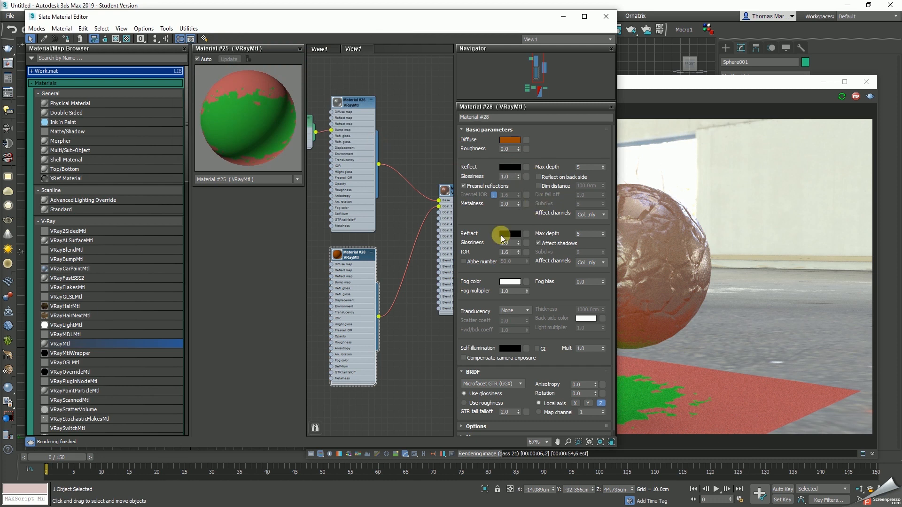
pyautogui.scroll(-1, 521, 329)
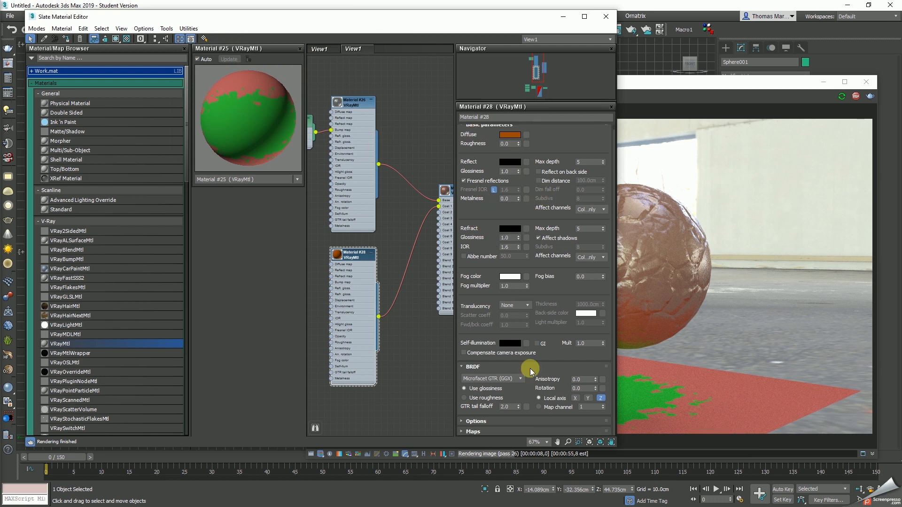
pyautogui.click(475, 431)
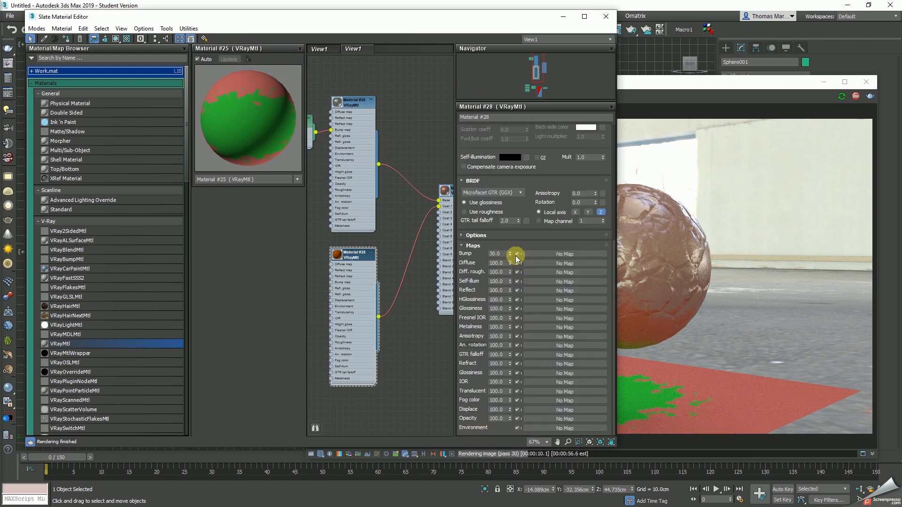
pyautogui.click(541, 254)
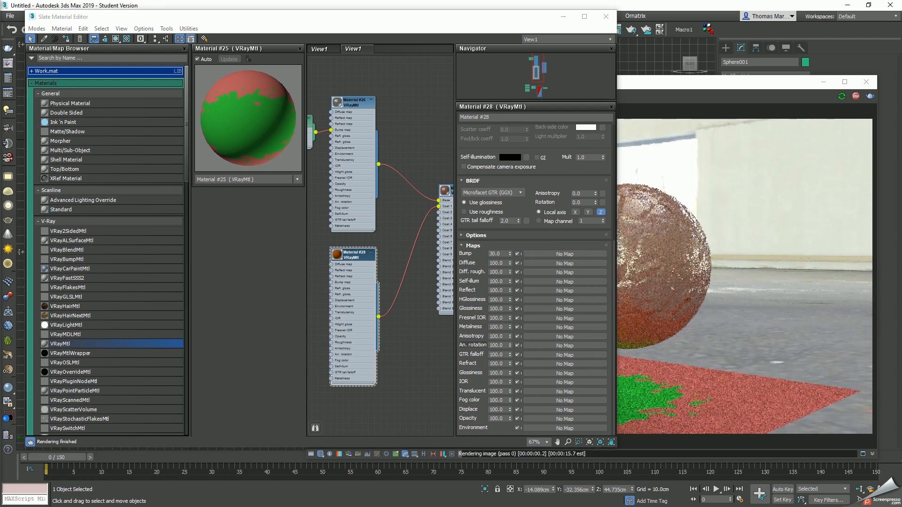
pyautogui.press('Escape')
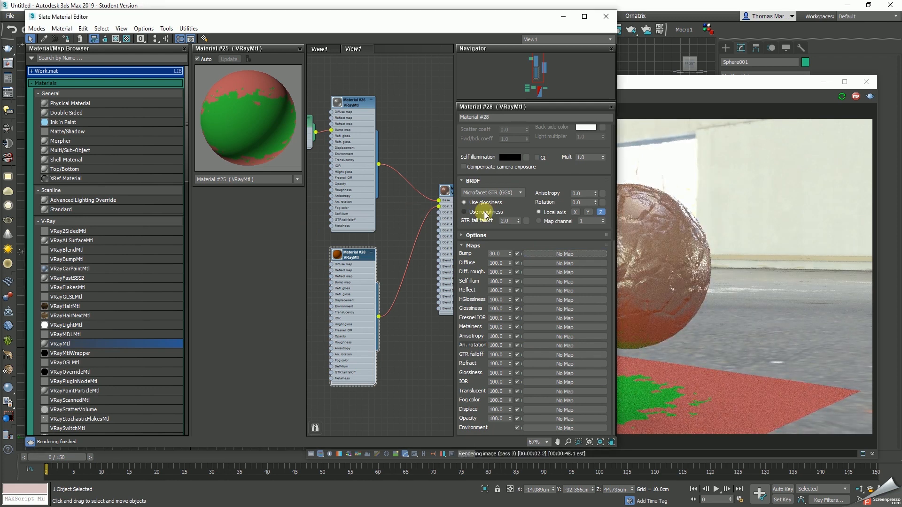
# Add a Noise map to the node view and connect it to the brown coat material's bump map.
pyautogui.moveTo(407, 303); pyautogui.dragTo(446, 236, button='middle')
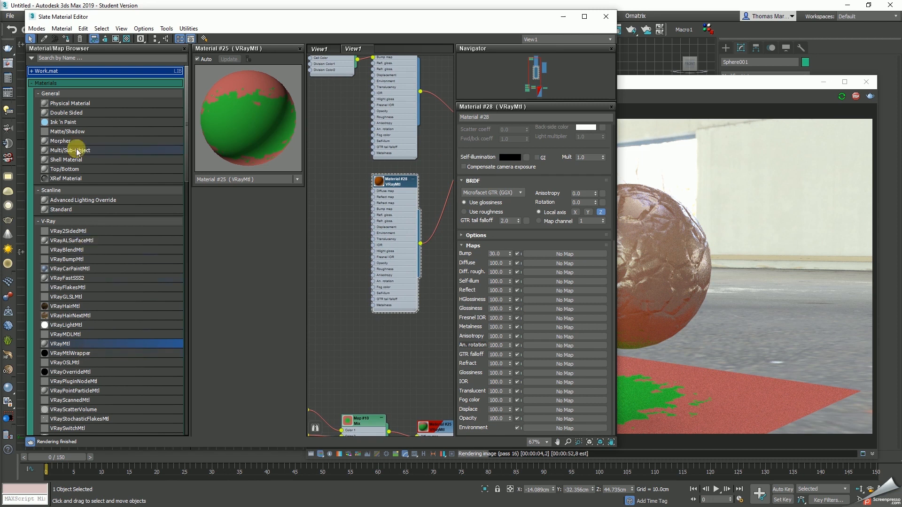
pyautogui.scroll(-12, 94, 282)
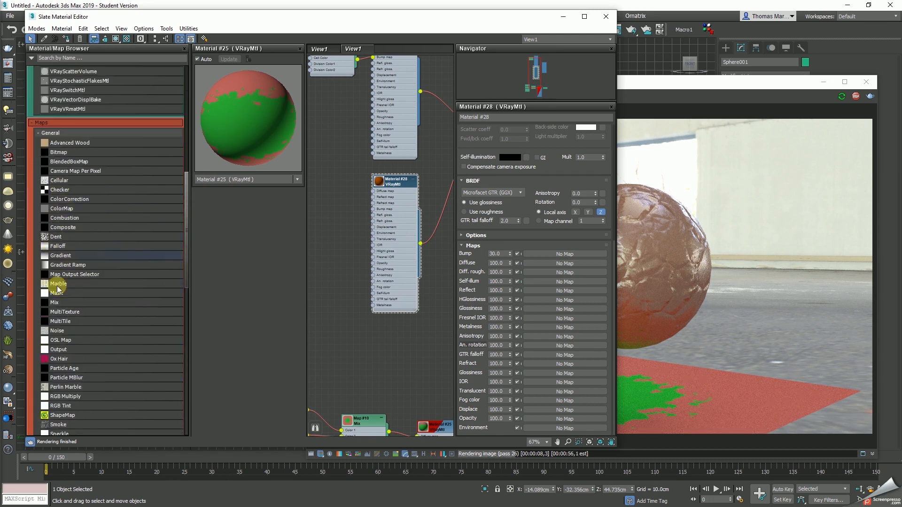
pyautogui.moveTo(55, 331); pyautogui.dragTo(329, 228)
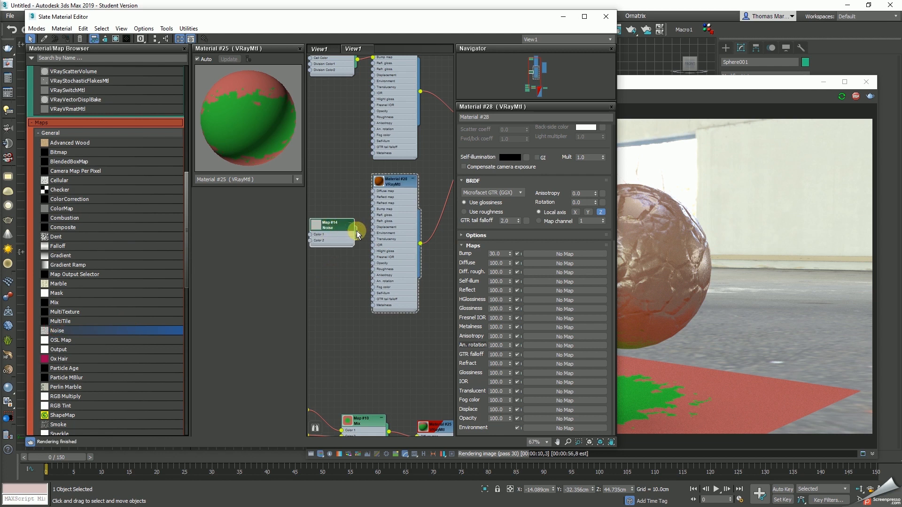
pyautogui.moveTo(376, 212); pyautogui.dragTo(374, 209)
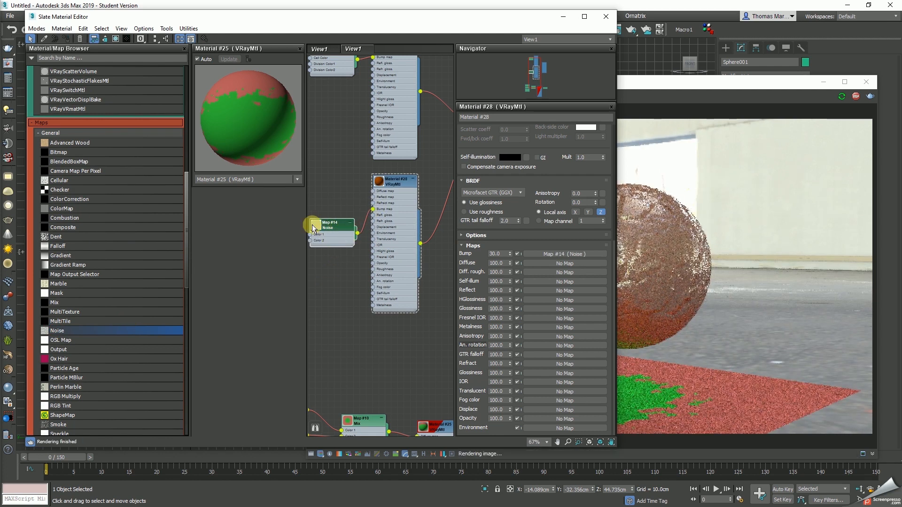
# Change the size of the Noise map that drives the brown coat material's bump, and reopen the coat material.
pyautogui.doubleClick(337, 225)
pyautogui.doubleClick(489, 247)
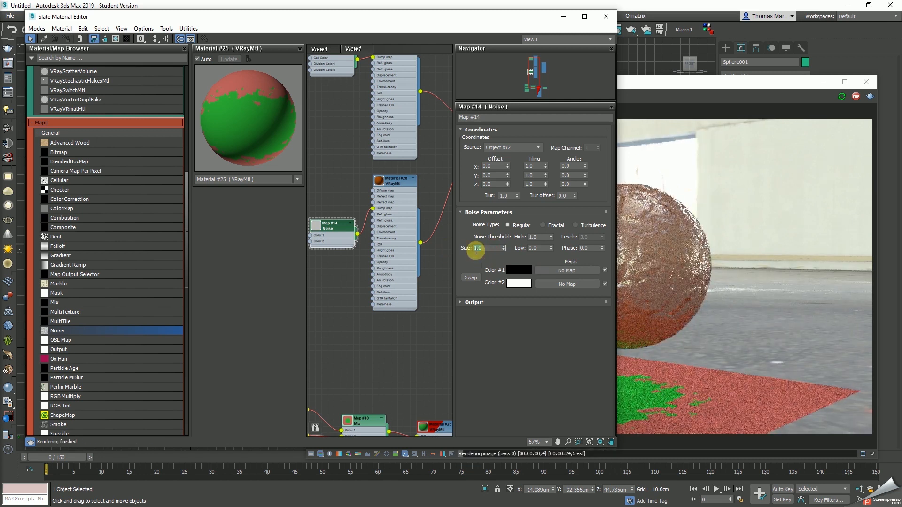
pyautogui.doubleClick(397, 181)
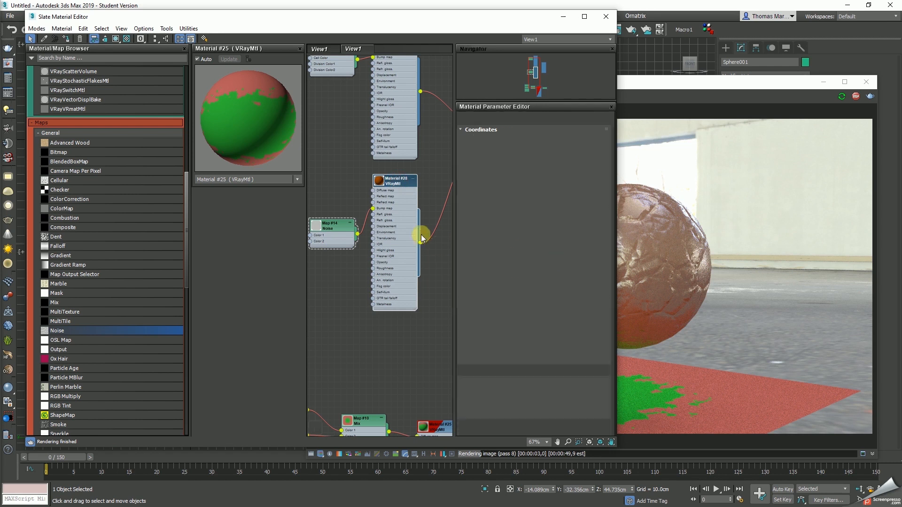
# Add a Gradient map, connect it as an instance to the blend material's Blend 1 amount, and place it beside the blend node.
pyautogui.moveTo(430, 153); pyautogui.dragTo(350, 195, button='middle')
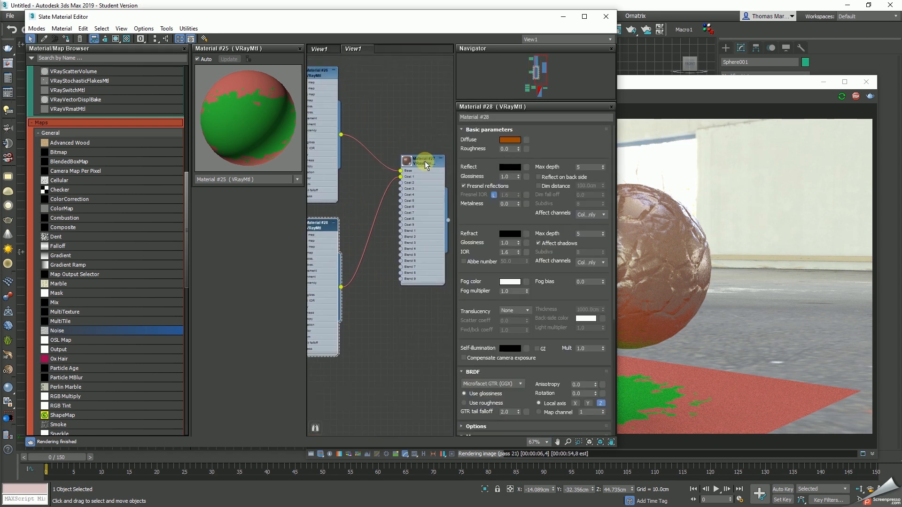
pyautogui.doubleClick(425, 161)
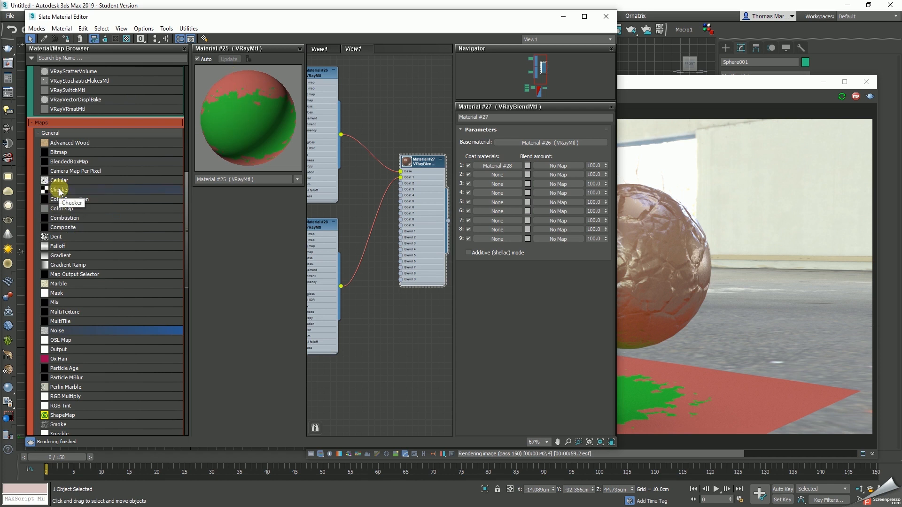
pyautogui.click(64, 257)
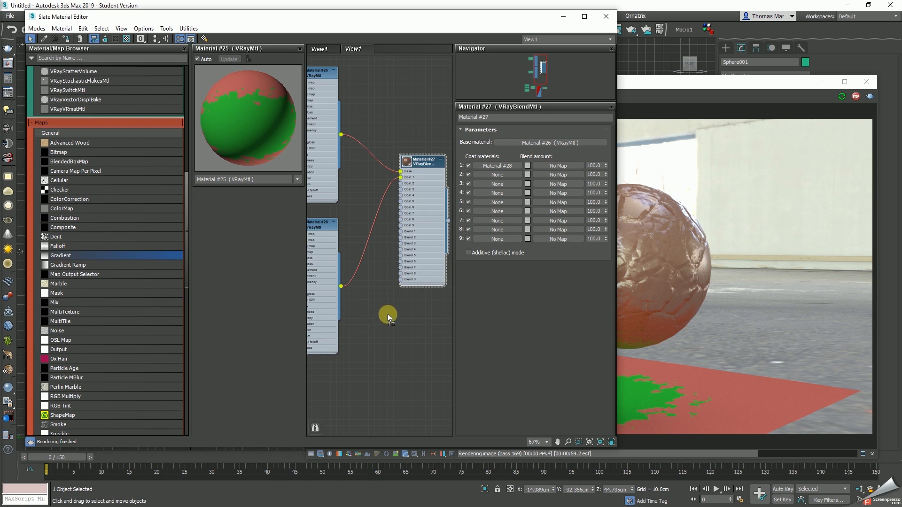
pyautogui.moveTo(388, 336); pyautogui.dragTo(387, 336)
pyautogui.moveTo(418, 277); pyautogui.dragTo(398, 278, button='middle')
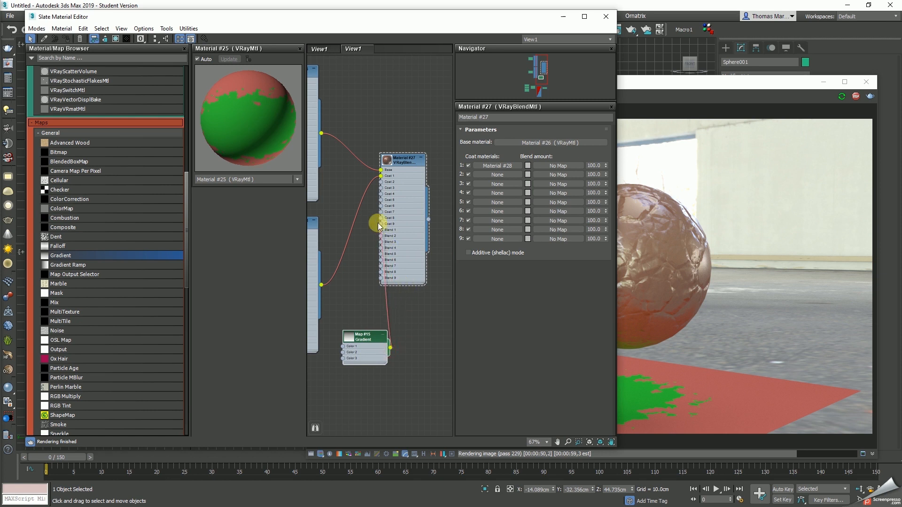
pyautogui.moveTo(381, 232); pyautogui.dragTo(560, 168)
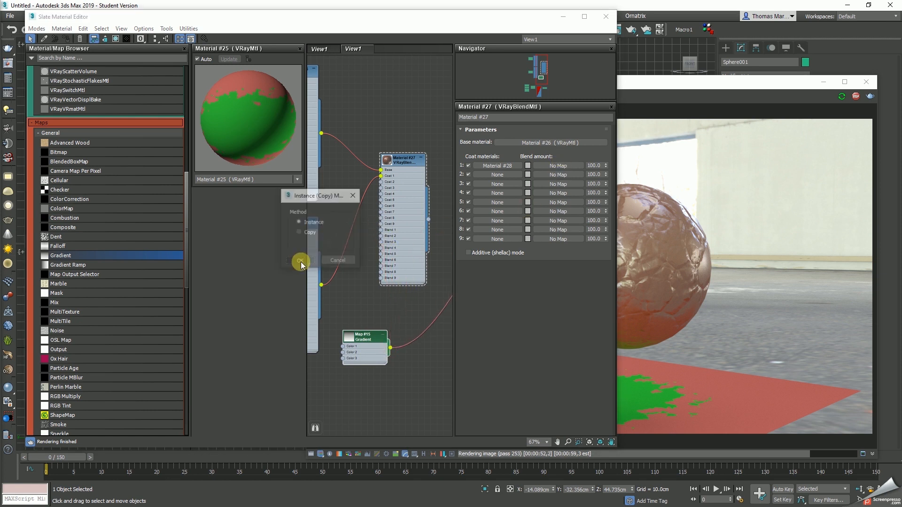
pyautogui.click(316, 264)
pyautogui.moveTo(371, 339); pyautogui.dragTo(354, 233)
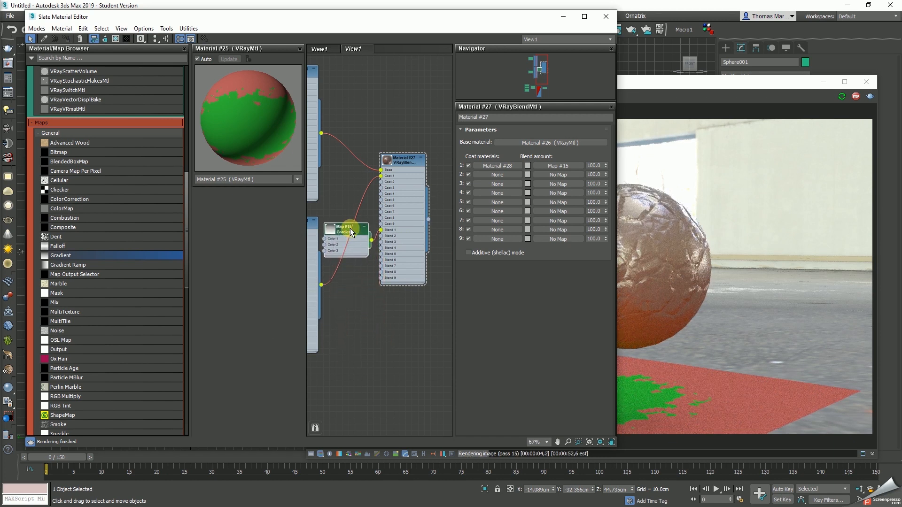
# Open the Gradient map's parameters and set Color #2 to black.
pyautogui.doubleClick(340, 232)
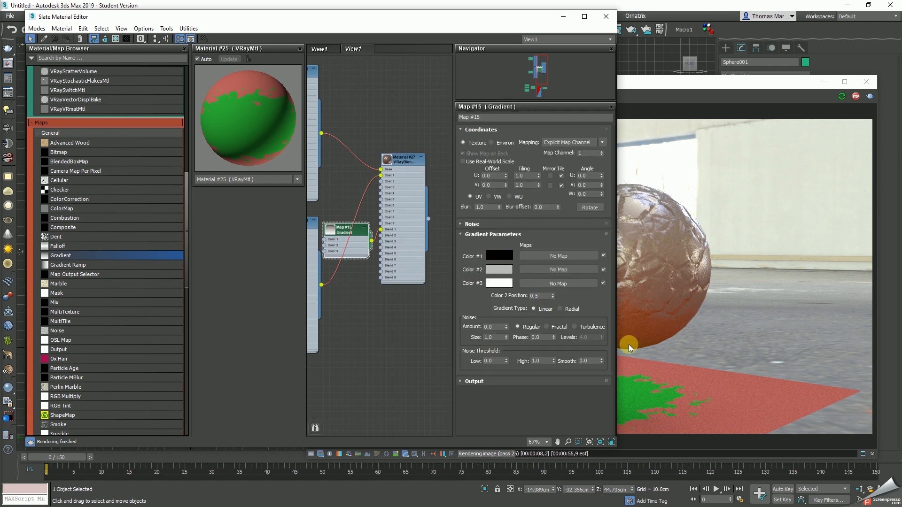
pyautogui.click(544, 295)
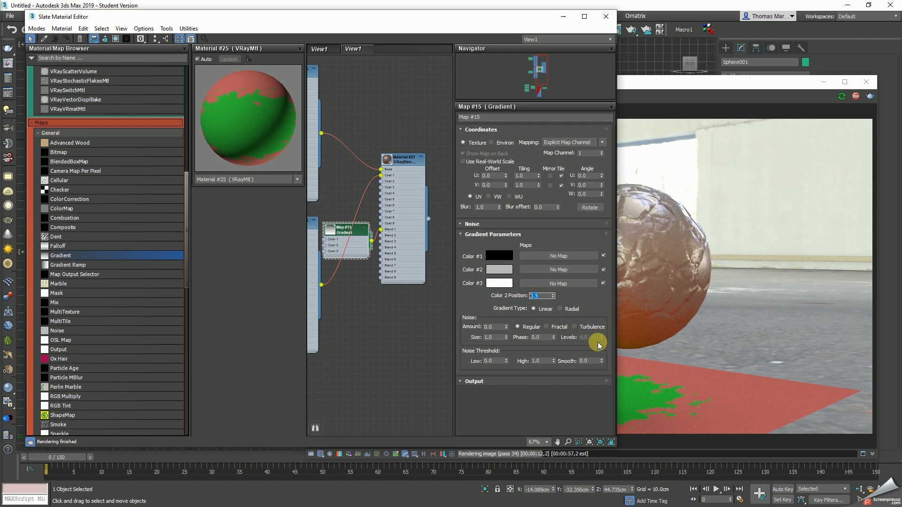
pyautogui.click(499, 270)
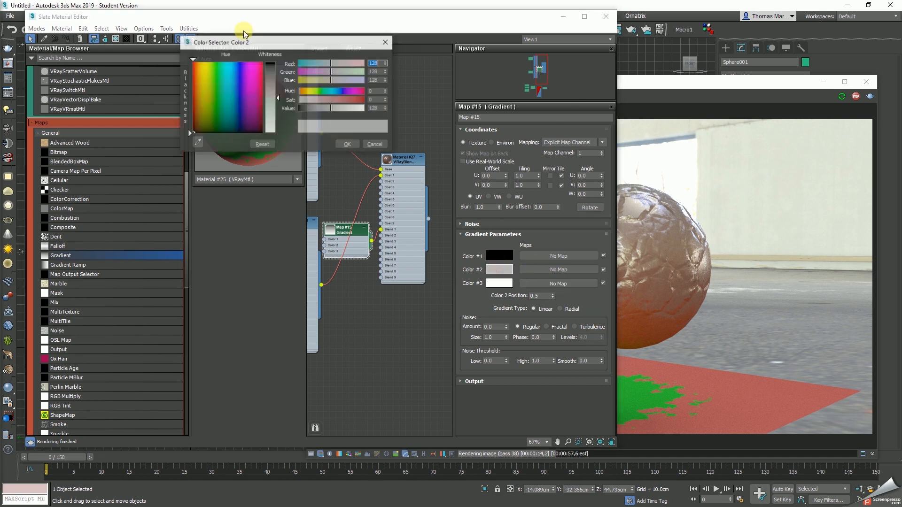
pyautogui.moveTo(265, 75); pyautogui.dragTo(268, 62)
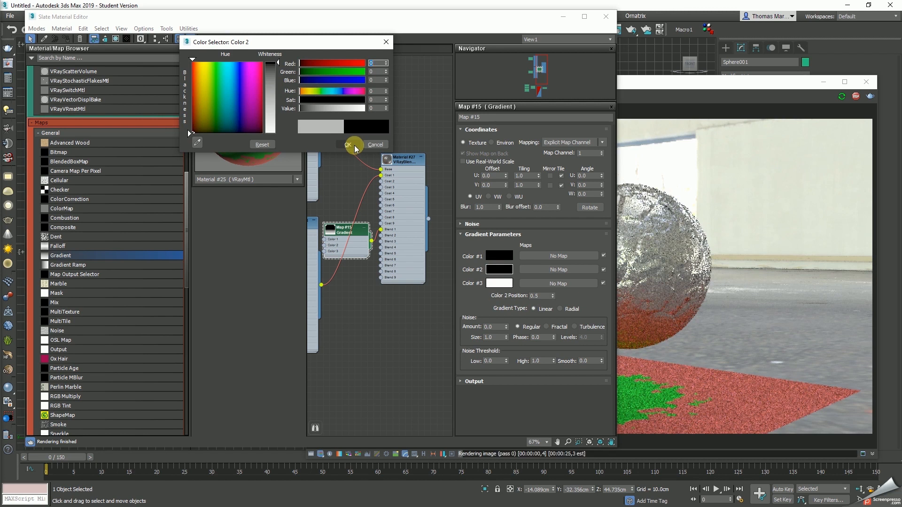
pyautogui.click(350, 145)
# Try several Color 2 Position values for the gradient, including 0.9, 1.0 and 0.4, settle on 0.8 and check the rendered sphere.
pyautogui.click(544, 296)
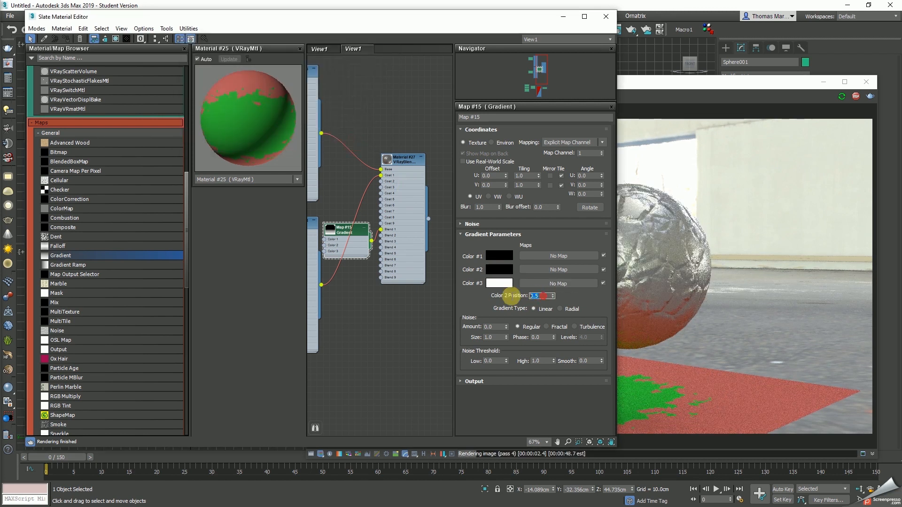
pyautogui.write('.9')
pyautogui.press('Return')
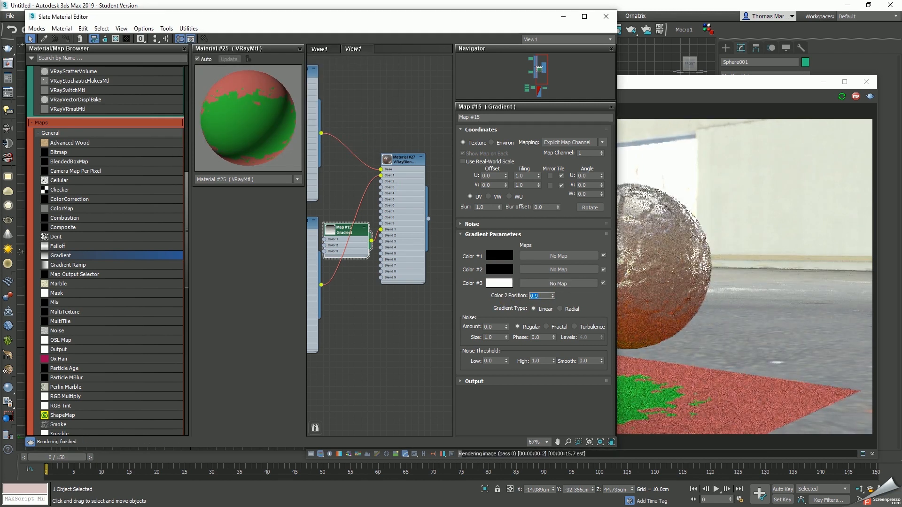
pyautogui.write('.5')
pyautogui.press('Return')
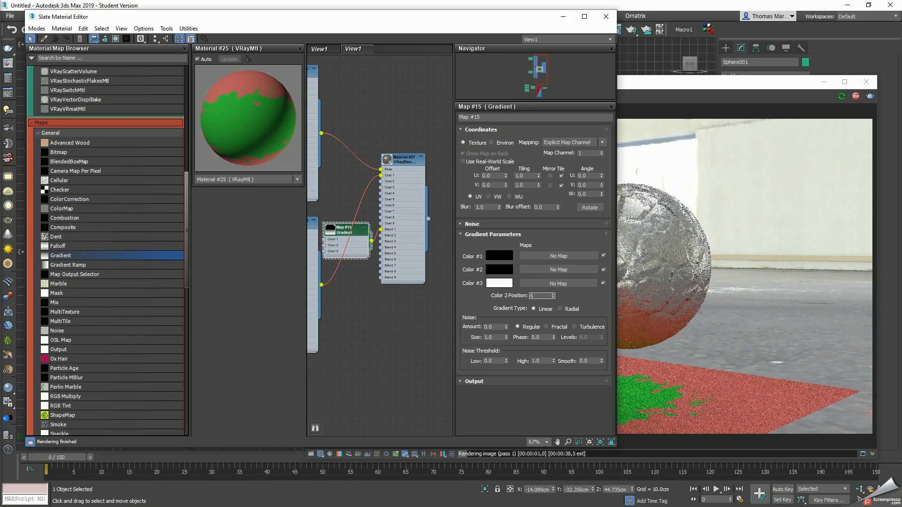
pyautogui.write('1')
pyautogui.press('Return')
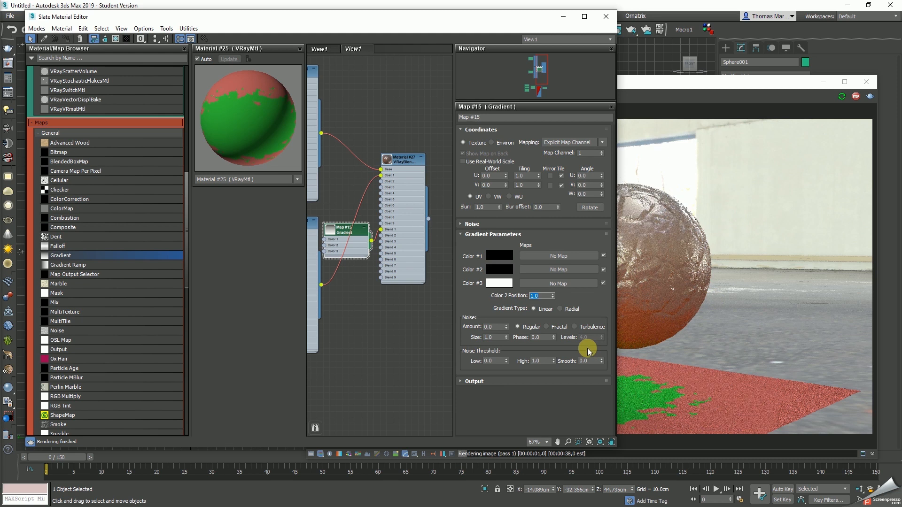
pyautogui.write('.4')
pyautogui.press('Return')
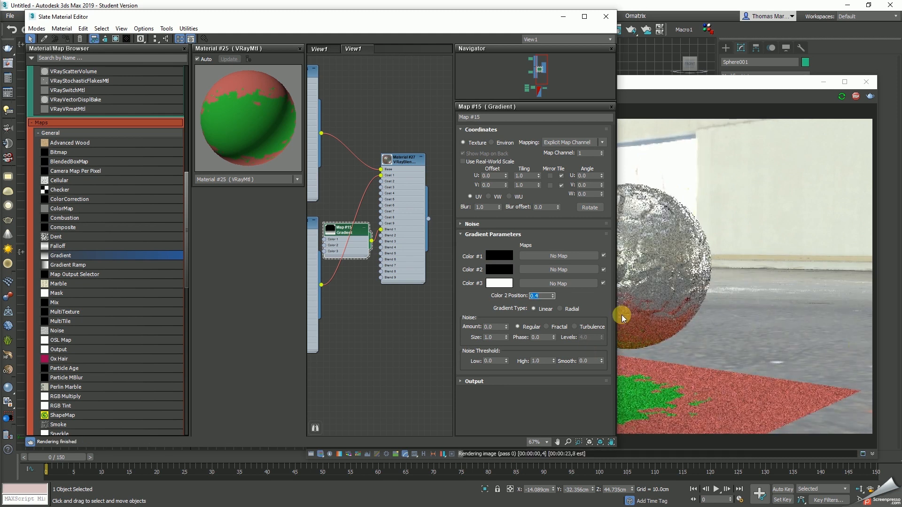
pyautogui.write('.8')
pyautogui.press('Return')
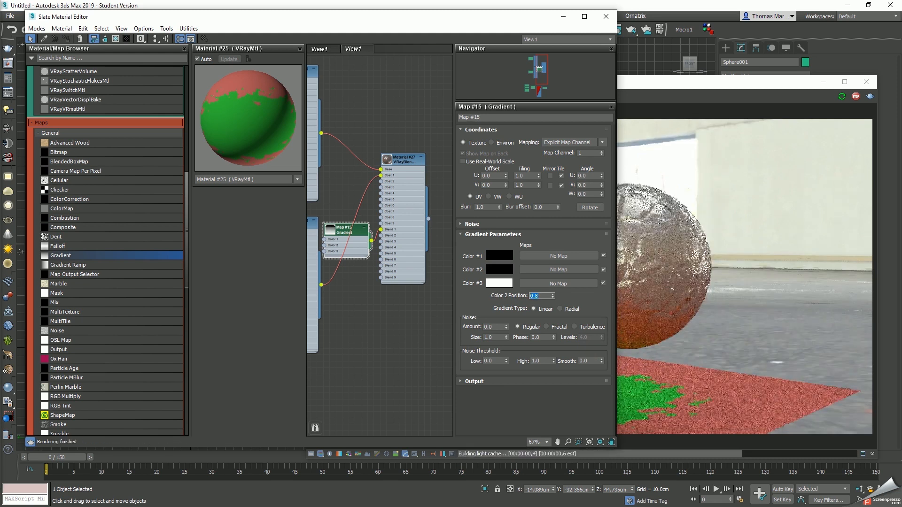
pyautogui.moveTo(725, 80); pyautogui.dragTo(746, 84)
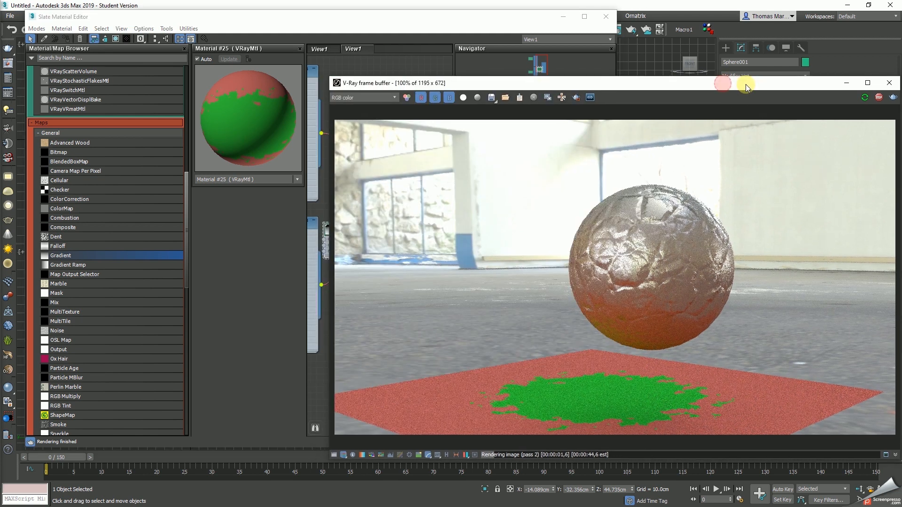
pyautogui.moveTo(457, 17); pyautogui.dragTo(380, 18)
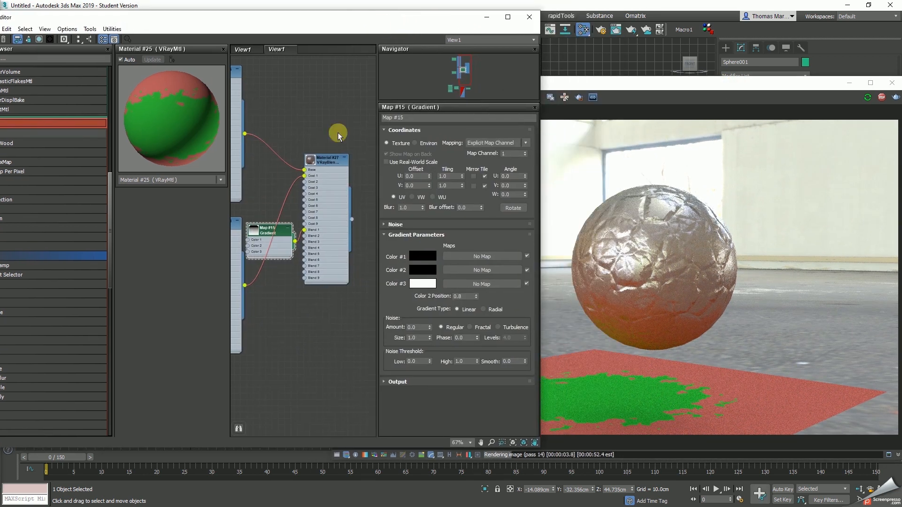
# Set the coat material's diffuse colour to black.
pyautogui.moveTo(258, 320); pyautogui.dragTo(308, 323, button='middle')
pyautogui.doubleClick(263, 227)
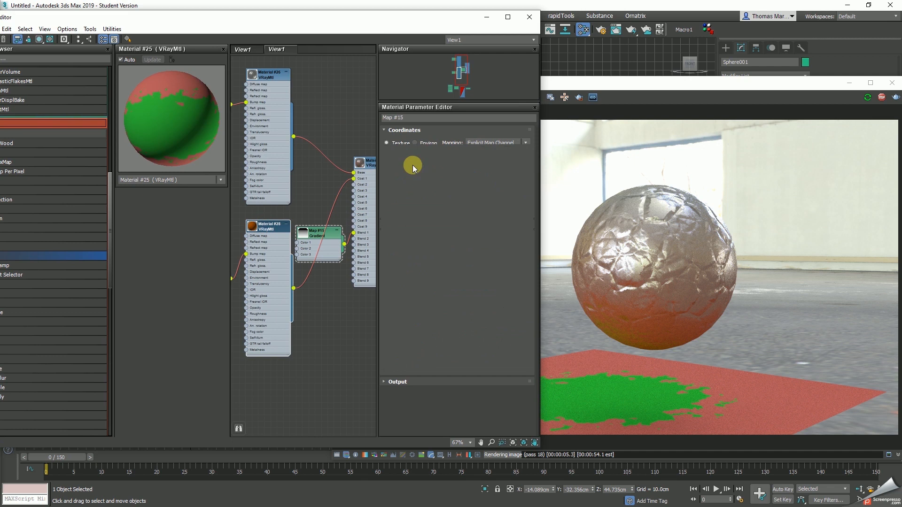
pyautogui.click(433, 140)
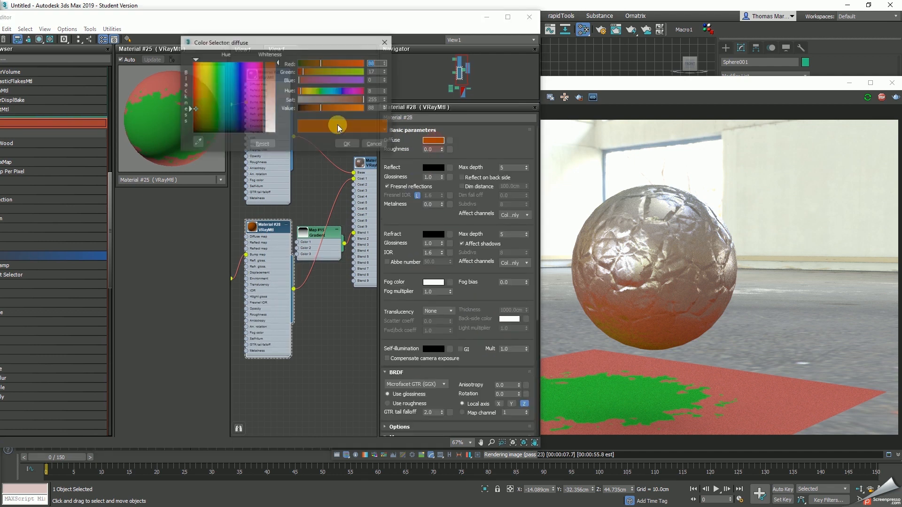
pyautogui.moveTo(321, 108); pyautogui.dragTo(278, 118)
pyautogui.click(348, 144)
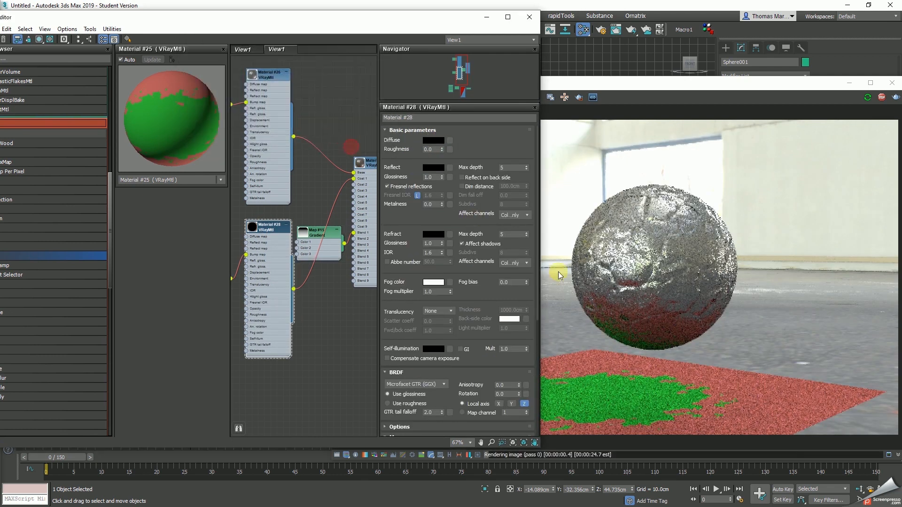
# Delete the ground plane below the sphere and check the sphere's render without it.
pyautogui.moveTo(765, 89); pyautogui.dragTo(358, 66)
pyautogui.click(626, 412)
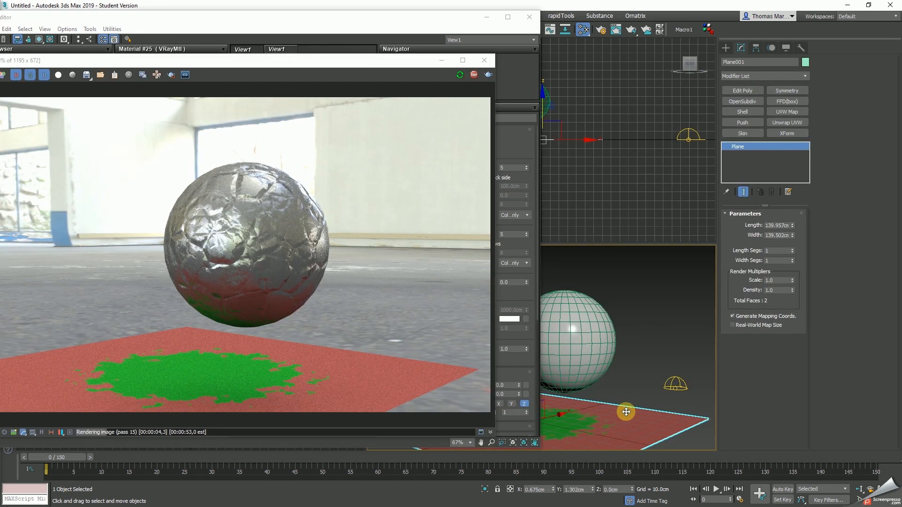
pyautogui.press('Delete')
pyautogui.moveTo(334, 61); pyautogui.dragTo(703, 64)
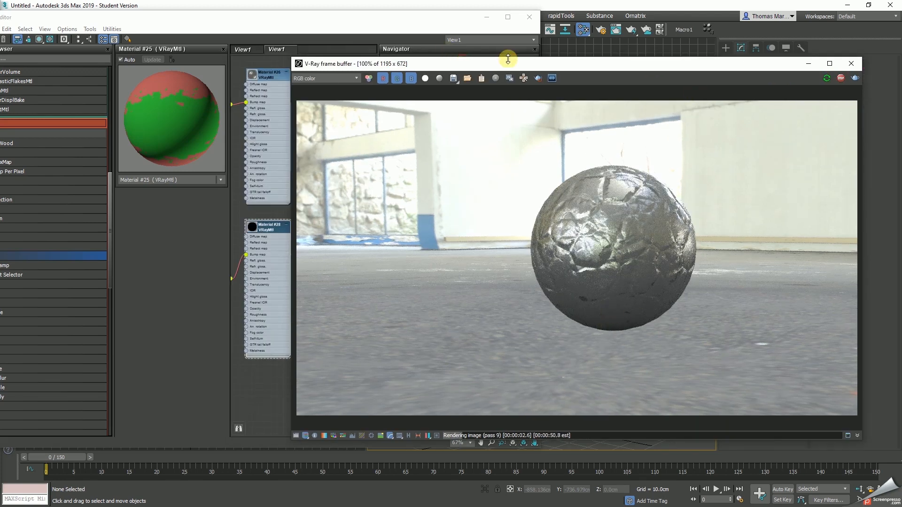
pyautogui.moveTo(614, 64); pyautogui.dragTo(715, 72)
# Assign the coat material directly to the sphere in the viewport by wiring its node output to the object.
pyautogui.click(499, 23)
pyautogui.moveTo(340, 21); pyautogui.dragTo(274, 19)
pyautogui.scroll(-1, 234, 334)
pyautogui.moveTo(744, 68); pyautogui.dragTo(380, 369)
pyautogui.moveTo(210, 295); pyautogui.dragTo(576, 332)
pyautogui.moveTo(512, 376); pyautogui.dragTo(790, 90)
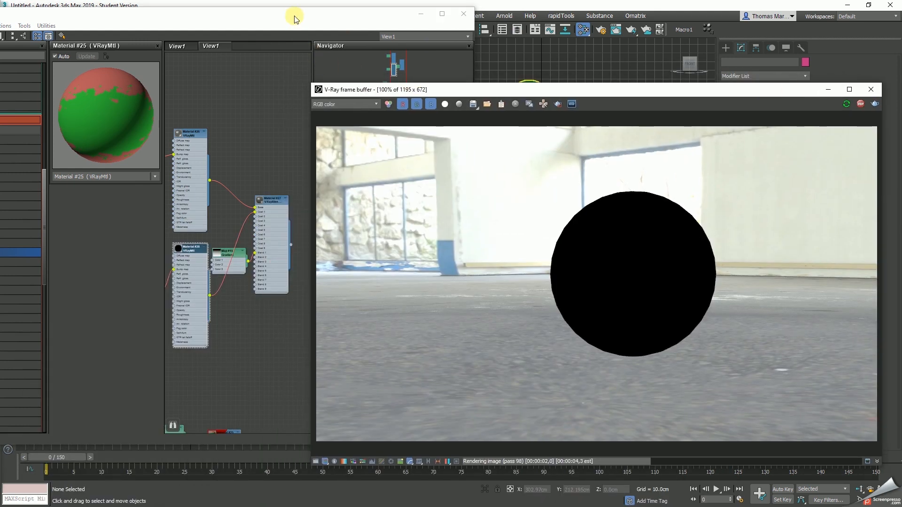
# Set the coat material's diffuse colour to red 130, green 0 and blue 0.
pyautogui.moveTo(301, 22); pyautogui.dragTo(290, 18)
pyautogui.scroll(2, 227, 284)
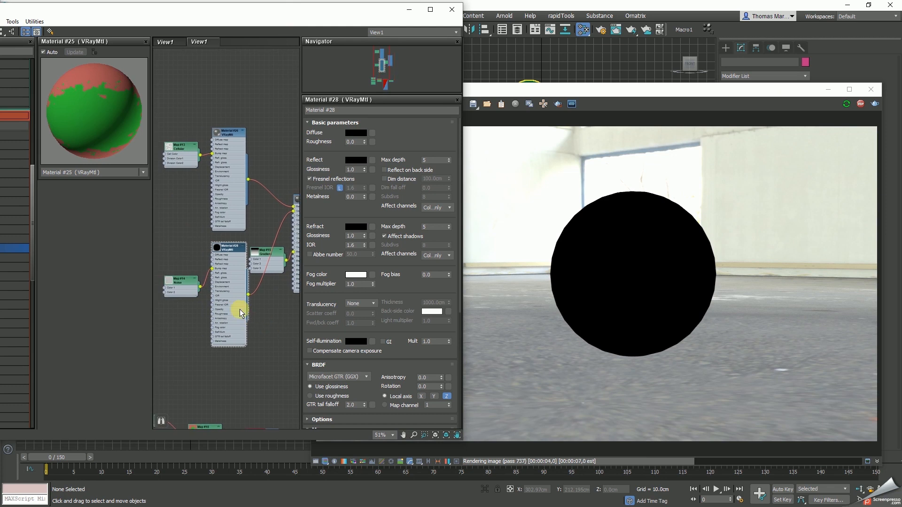
pyautogui.click(357, 133)
pyautogui.moveTo(339, 64)
pyautogui.mouseDown()
pyautogui.moveTo(318, 63)
pyautogui.moveTo(332, 63)
pyautogui.mouseUp()
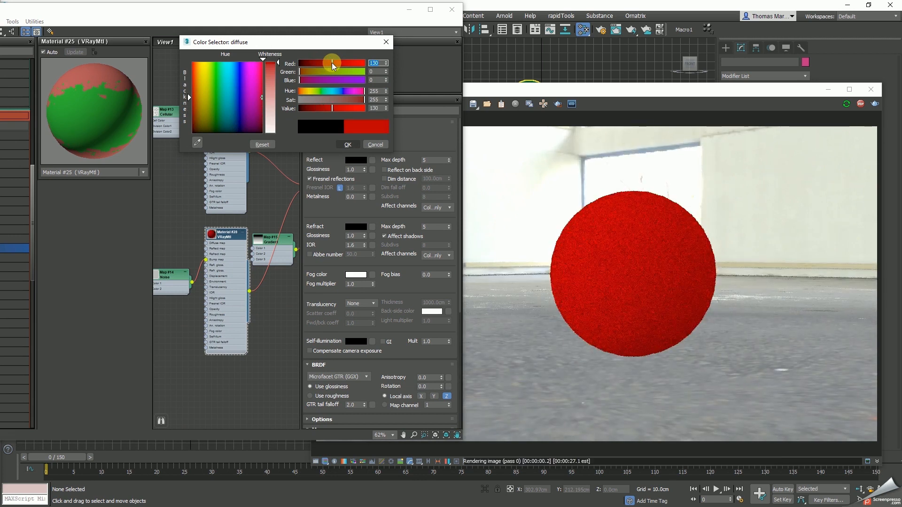
pyautogui.click(349, 144)
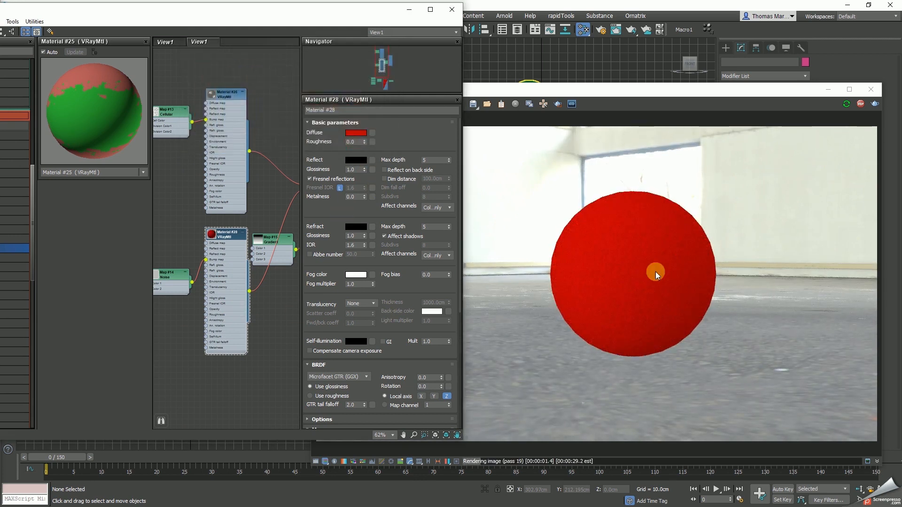
# Set the coat bump's Noise map to size 2 and noise type Turbulence.
pyautogui.doubleClick(171, 274)
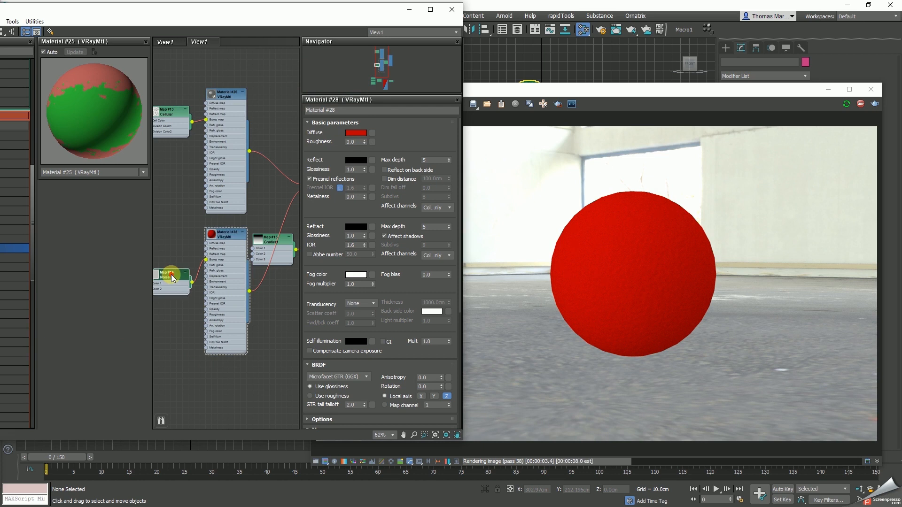
pyautogui.doubleClick(338, 242)
pyautogui.write('2')
pyautogui.press('Return')
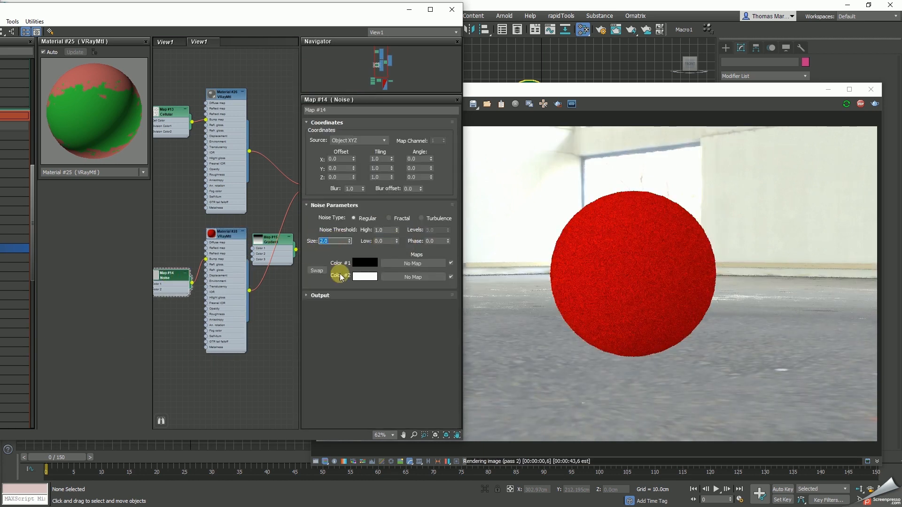
pyautogui.click(428, 218)
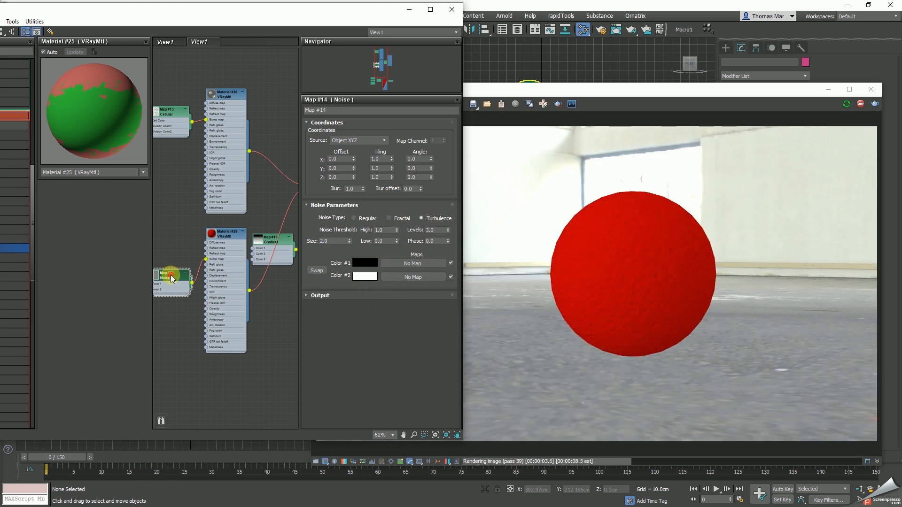
# Set the coat material's bump amount to 50 and arrange the editor and frame buffer to view the sphere.
pyautogui.click(232, 239)
pyautogui.doubleClick(232, 239)
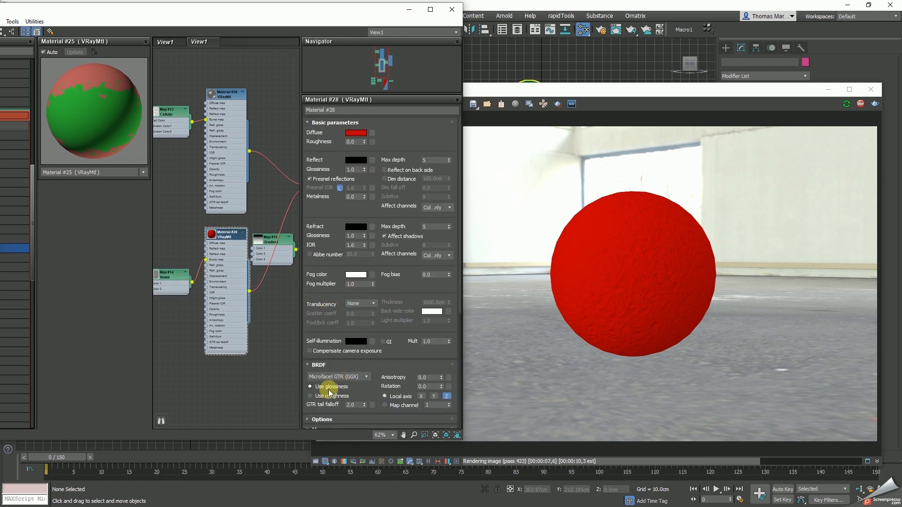
pyautogui.scroll(-5, 332, 353)
pyautogui.doubleClick(347, 326)
pyautogui.write('50')
pyautogui.press('Return')
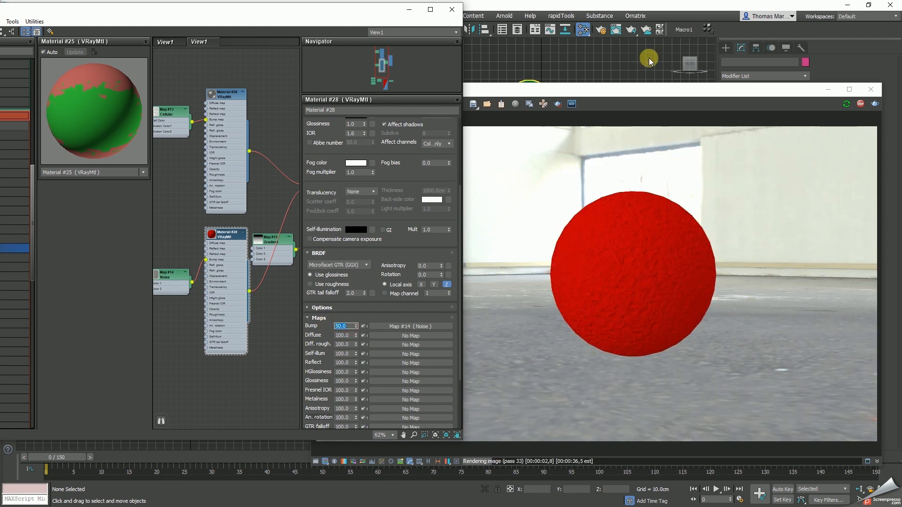
pyautogui.moveTo(619, 88); pyautogui.dragTo(660, 89)
pyautogui.moveTo(342, 8); pyautogui.dragTo(306, 13)
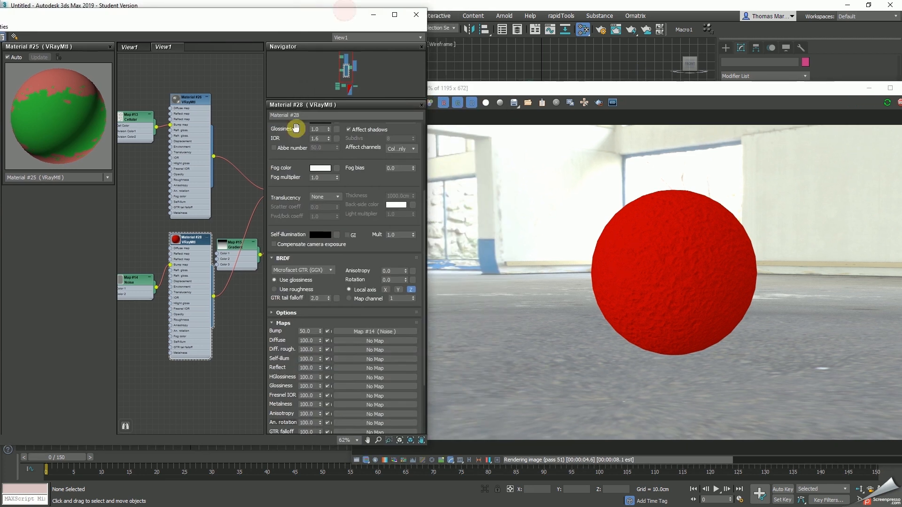
# Assign the blend material to the sphere in the viewport by wiring its node output, keeping the frame buffer in view.
pyautogui.moveTo(242, 209); pyautogui.dragTo(190, 218, button='middle')
pyautogui.scroll(-1, 190, 217)
pyautogui.moveTo(220, 261); pyautogui.dragTo(199, 251, button='middle')
pyautogui.moveTo(672, 90); pyautogui.dragTo(315, 343)
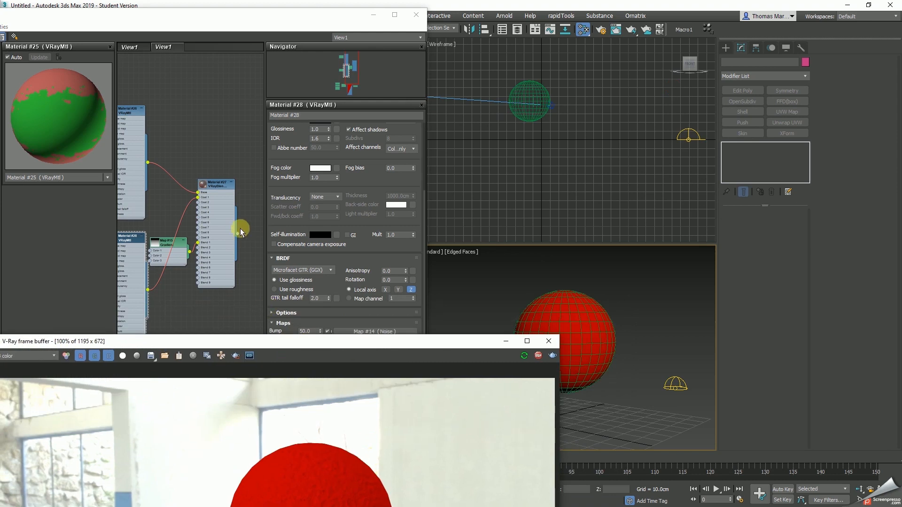
pyautogui.click(235, 233)
pyautogui.click(551, 322)
pyautogui.moveTo(475, 346); pyautogui.dragTo(715, 74)
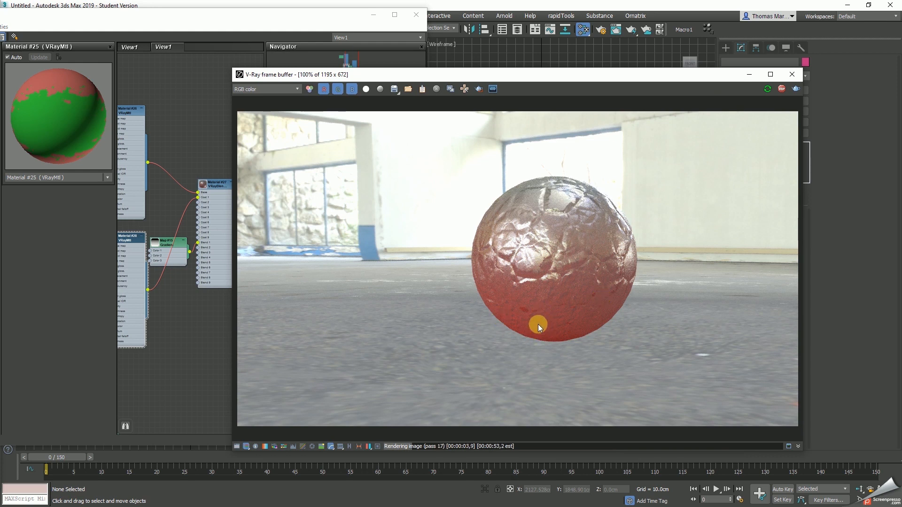
# Examine the rendered sphere up close where the red coat blends into the metallic base material.
pyautogui.rightClick(554, 327)
pyautogui.click(566, 334)
pyautogui.scroll(8, 537, 330)
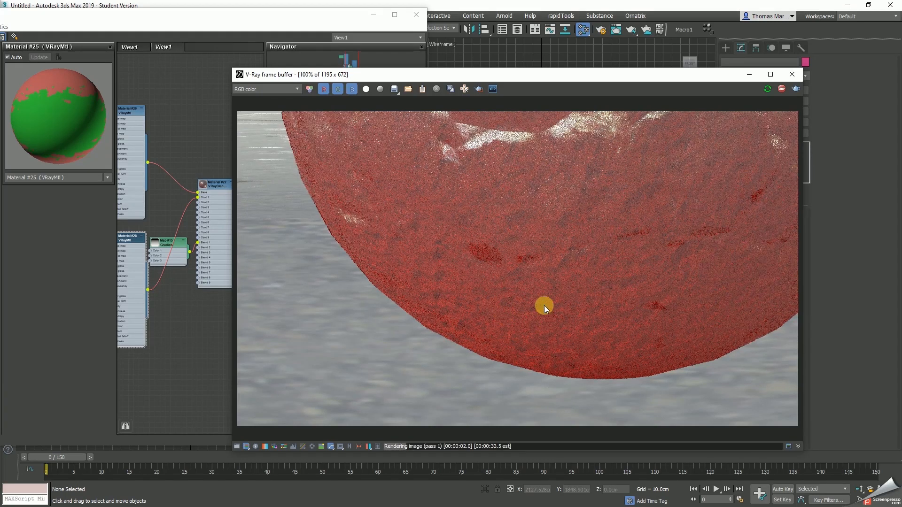
pyautogui.scroll(-1, 545, 305)
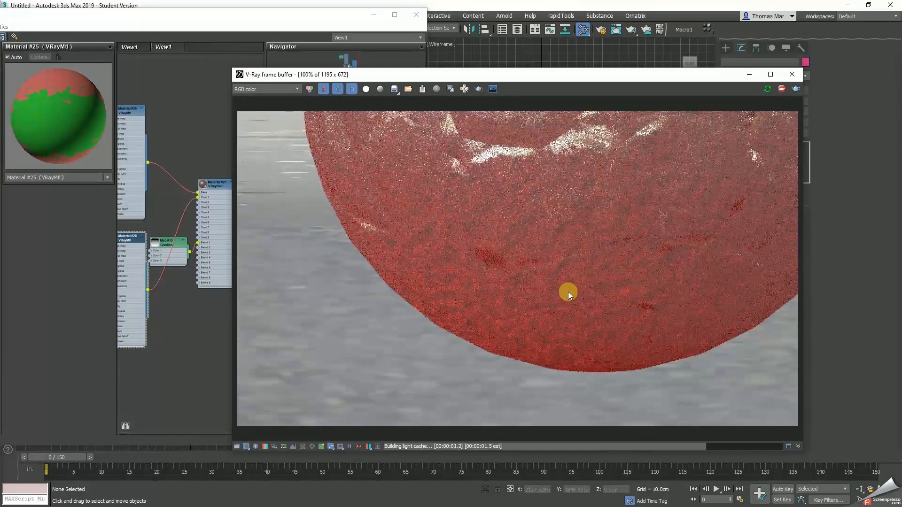
pyautogui.scroll(-3, 476, 286)
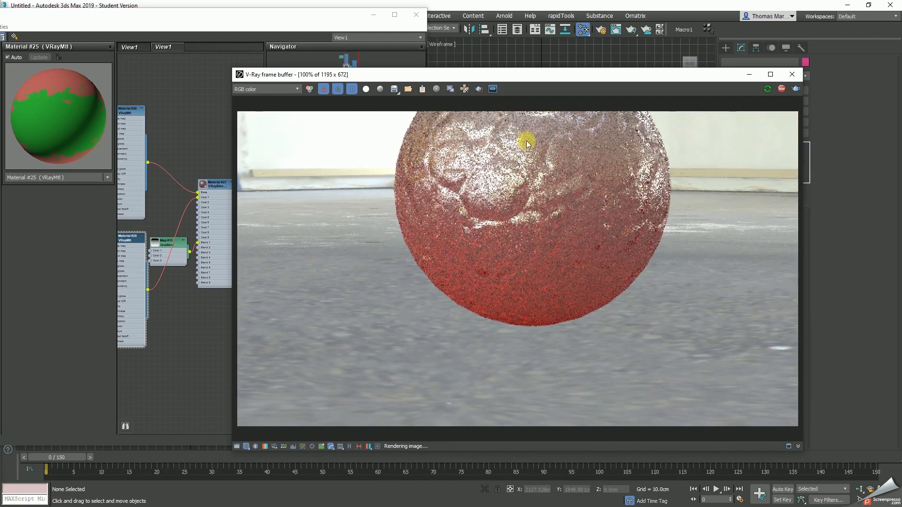
pyautogui.moveTo(545, 78); pyautogui.dragTo(599, 78)
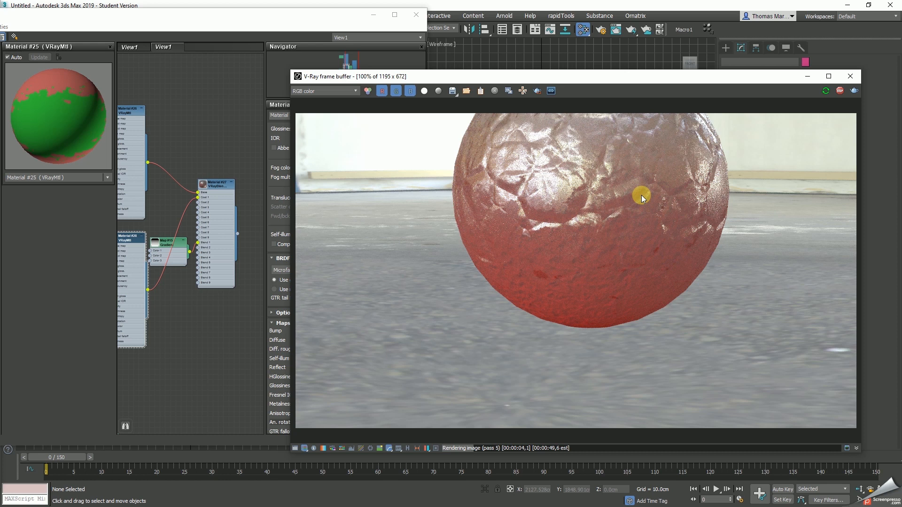
pyautogui.moveTo(728, 79); pyautogui.dragTo(733, 89)
pyautogui.scroll(-5, 636, 266)
pyautogui.rightClick(633, 252)
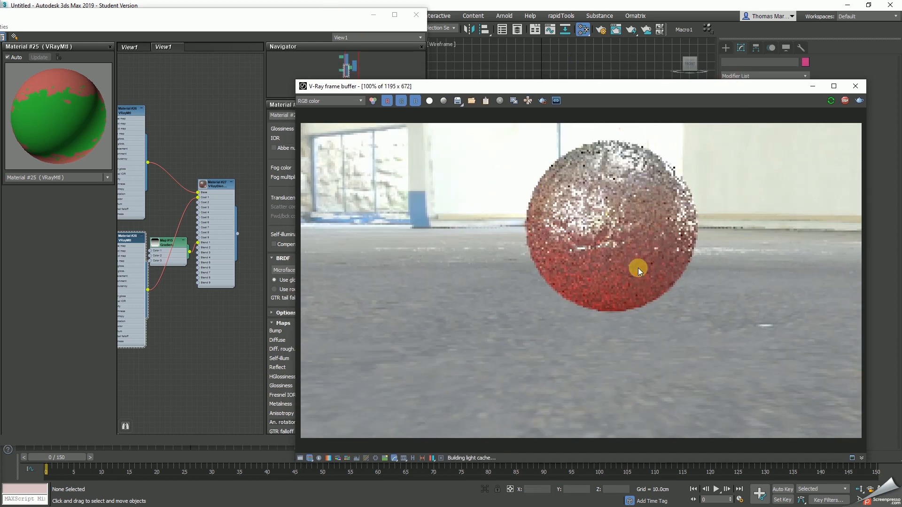
pyautogui.click(654, 261)
# Delete the Gradient mask map from the blend material and reveal the map browser.
pyautogui.click(284, 16)
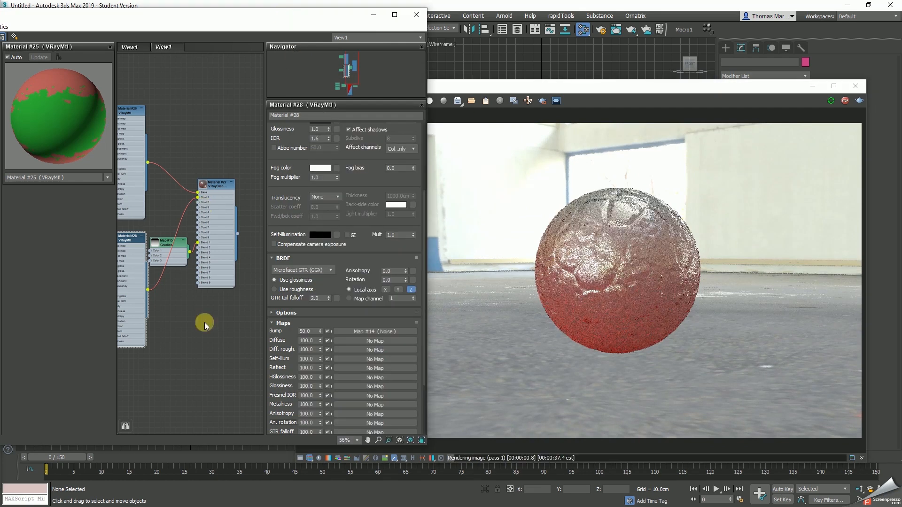
pyautogui.moveTo(198, 348); pyautogui.dragTo(168, 252, button='middle')
pyautogui.click(171, 238)
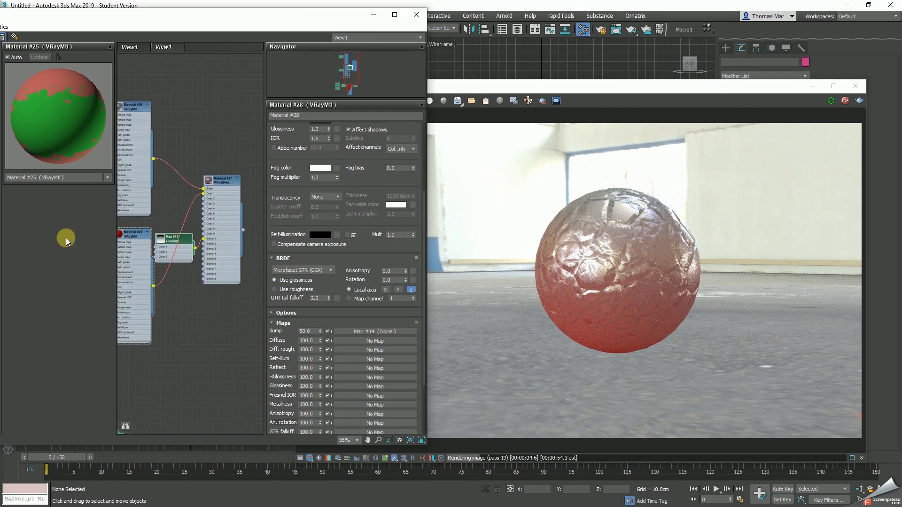
pyautogui.moveTo(39, 17); pyautogui.dragTo(203, 25)
pyautogui.click(108, 43)
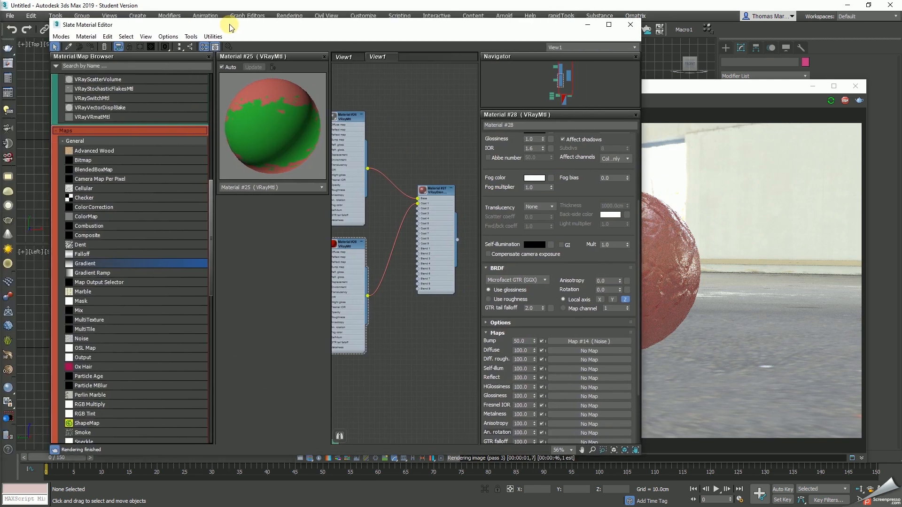
# Add a Gradient Ramp map and connect it to the blend material's Blend 1 input.
pyautogui.click(94, 272)
pyautogui.moveTo(105, 279); pyautogui.dragTo(369, 253)
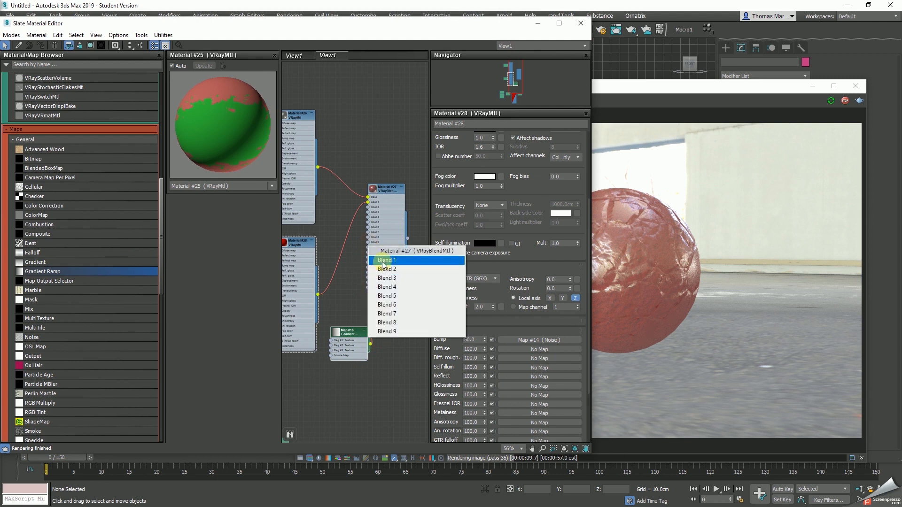
pyautogui.click(387, 260)
# Open the Gradient Ramp's parameters and set its interpolation to Solid, keeping the rendered sphere in view.
pyautogui.doubleClick(335, 336)
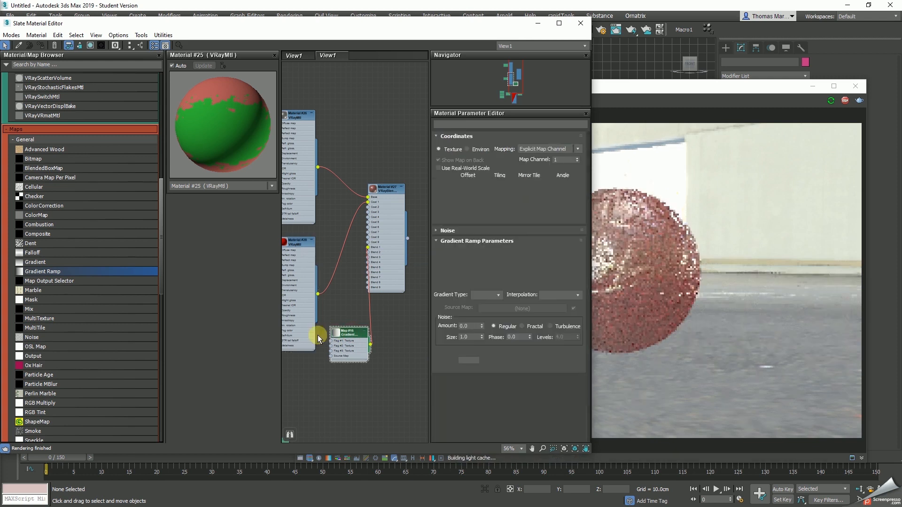
pyautogui.click(546, 300)
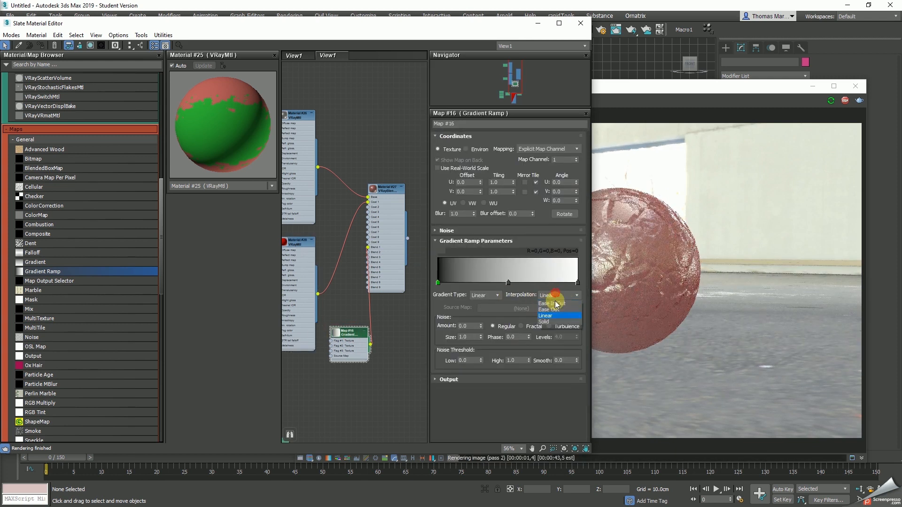
pyautogui.click(550, 334)
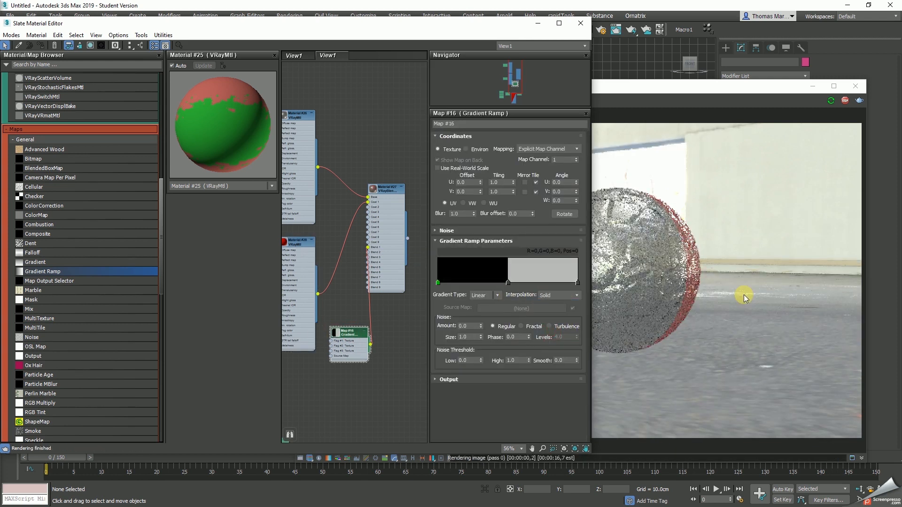
pyautogui.moveTo(544, 23); pyautogui.dragTo(405, 16)
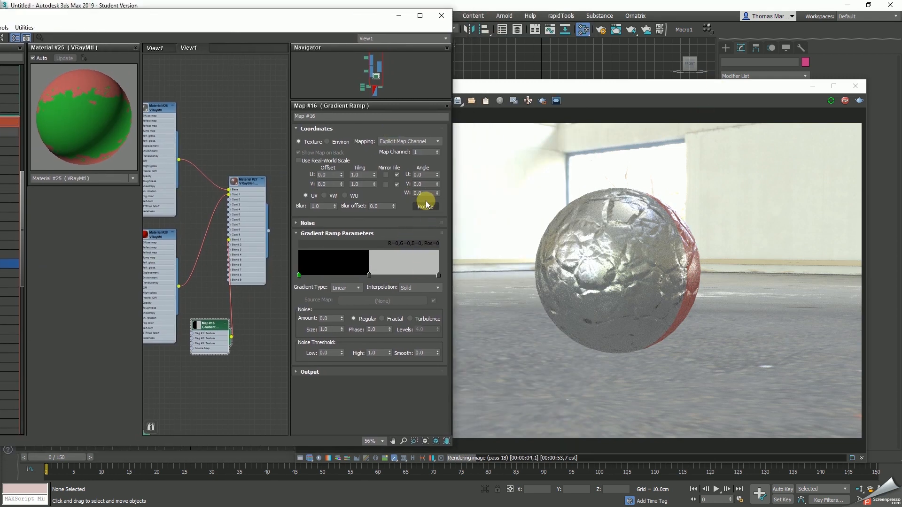
# Set the Gradient Ramp's middle flag colour to pure white, value 255.
pyautogui.click(369, 275)
pyautogui.doubleClick(370, 275)
pyautogui.moveTo(332, 109); pyautogui.dragTo(364, 108)
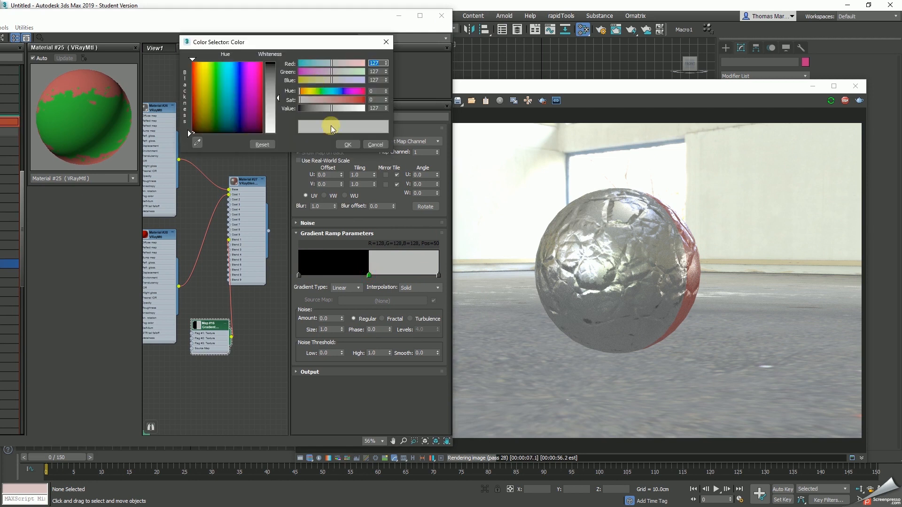
pyautogui.click(346, 145)
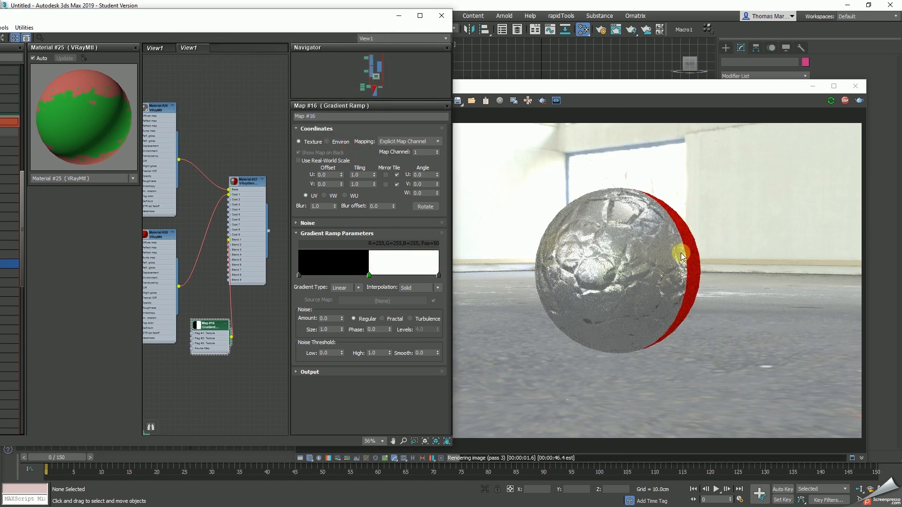
# Rotate the Gradient Ramp by setting its W angle to 90.
pyautogui.doubleClick(420, 194)
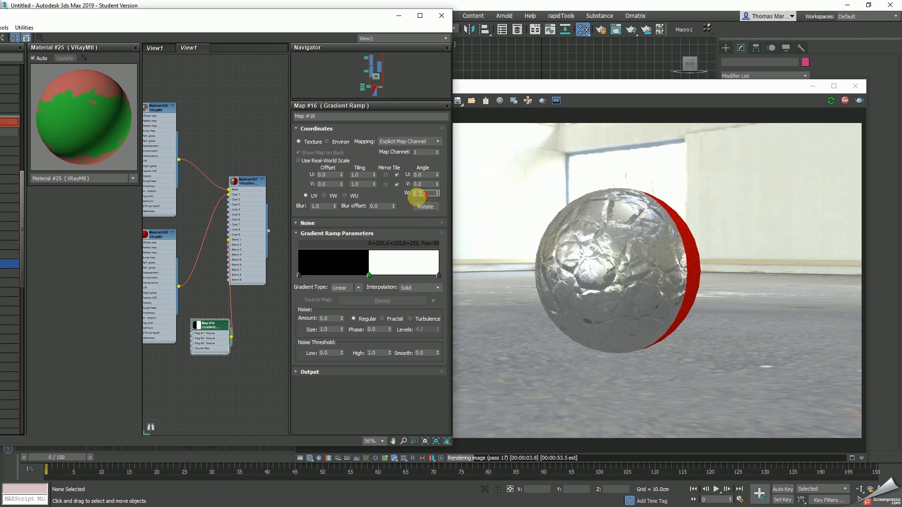
pyautogui.write('90')
pyautogui.press('Return')
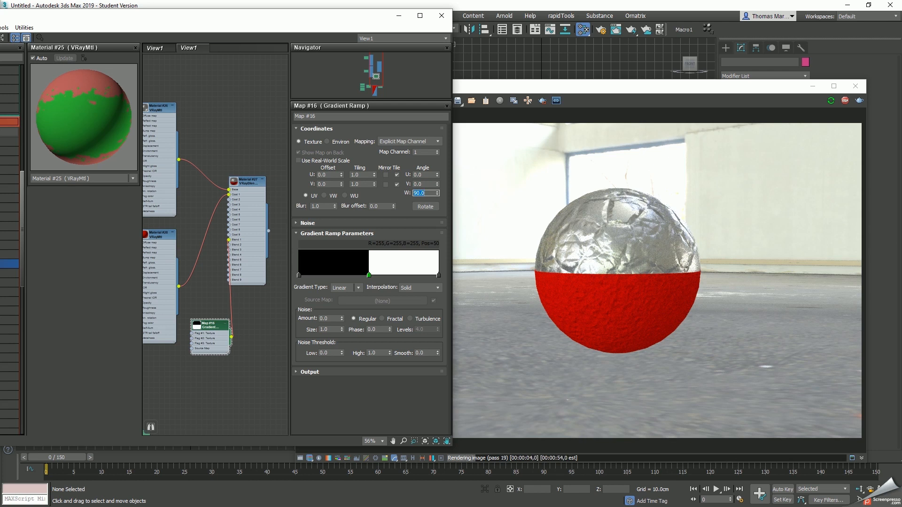
# Try the Custom and Ease In Out interpolations on the Gradient Ramp, and return it to Solid.
pyautogui.click(418, 288)
pyautogui.click(420, 296)
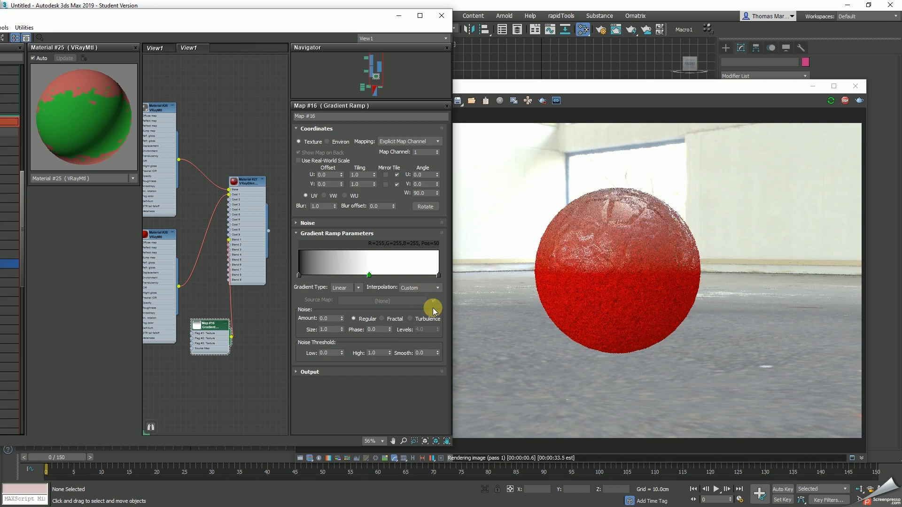
pyautogui.click(418, 288)
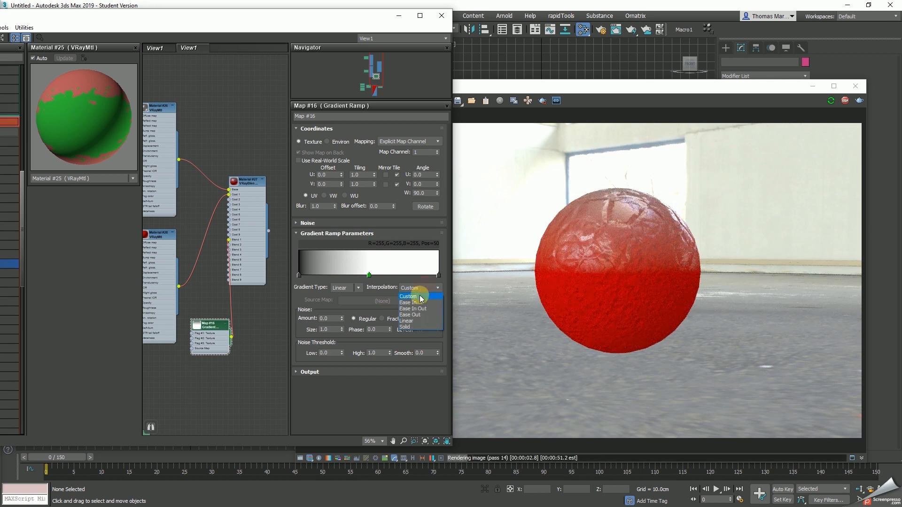
pyautogui.click(413, 309)
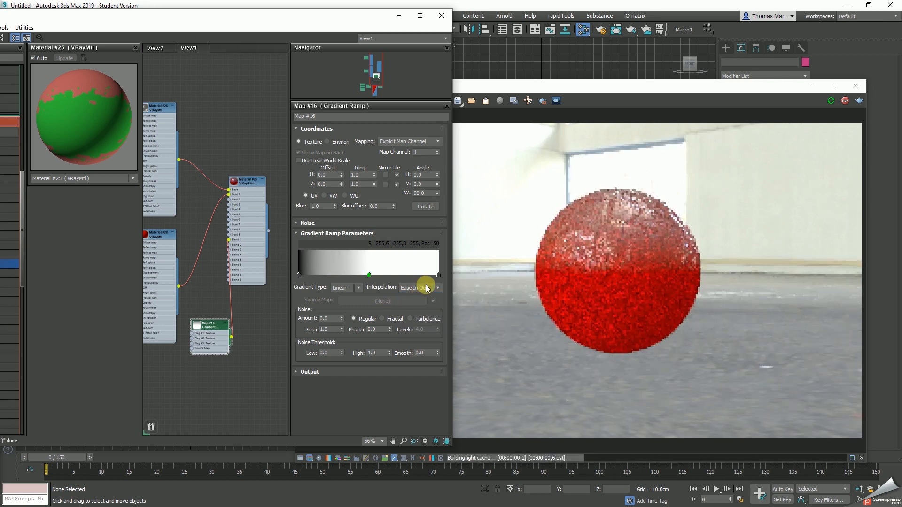
pyautogui.scroll(-3, 427, 288)
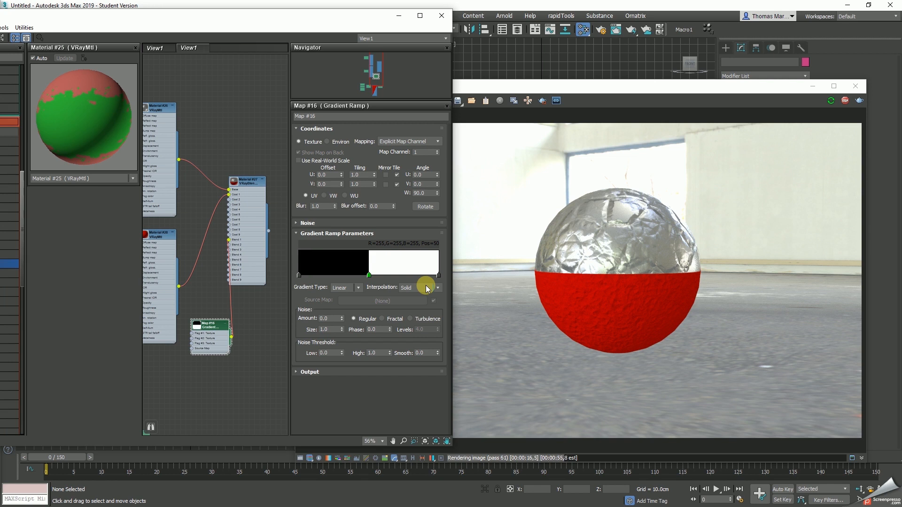
# Set the Gradient Ramp's noise amount to 0.09.
pyautogui.click(342, 317)
pyautogui.click(342, 316)
pyautogui.click(342, 316)
pyautogui.click(342, 317)
pyautogui.click(342, 317)
pyautogui.click(342, 317)
pyautogui.click(342, 317)
pyautogui.click(342, 317)
pyautogui.click(342, 317)
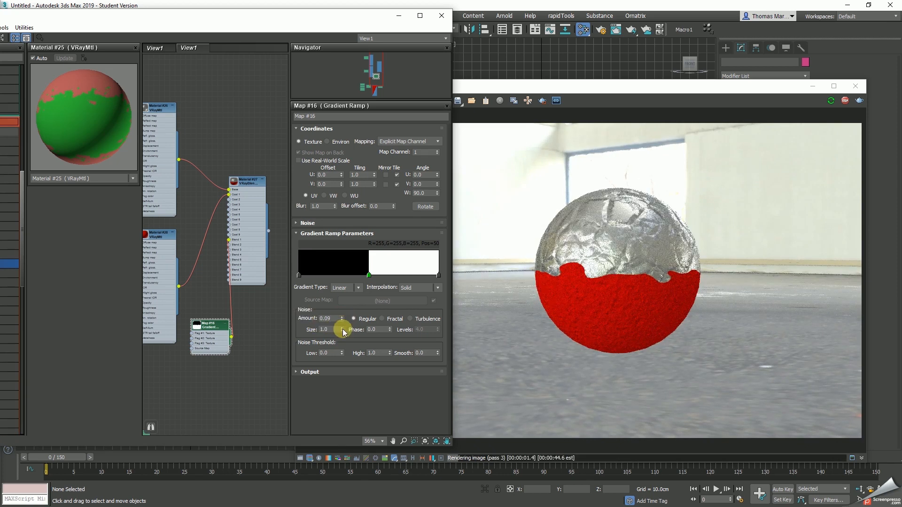
# Reduce the Gradient Ramp's noise size to 0.41.
pyautogui.click(342, 331)
pyautogui.click(342, 331)
pyautogui.click(342, 332)
pyautogui.click(342, 332)
pyautogui.click(342, 332)
pyautogui.click(342, 332)
pyautogui.moveTo(343, 331); pyautogui.dragTo(337, 354)
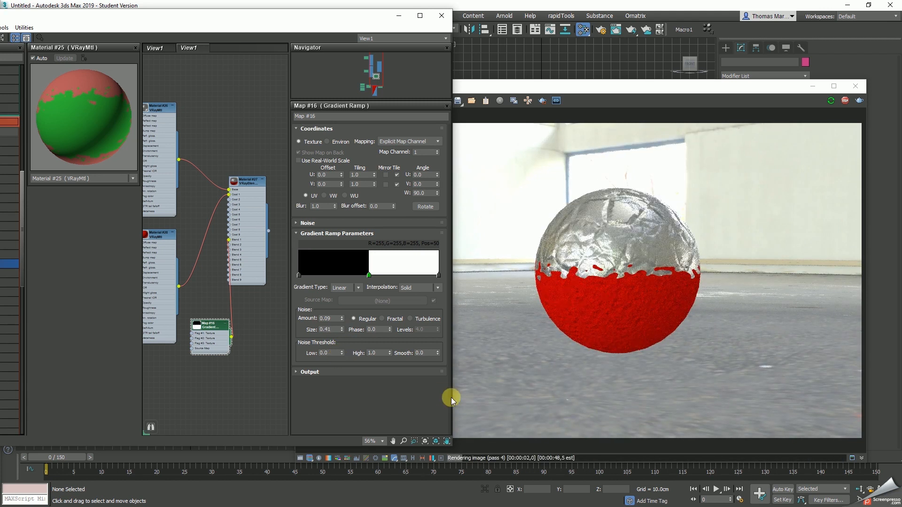
# Set the Gradient Ramp's noise amount to 0.39 and, after trying Turbulence, its noise type to Fractal.
pyautogui.moveTo(342, 319); pyautogui.dragTo(344, 303)
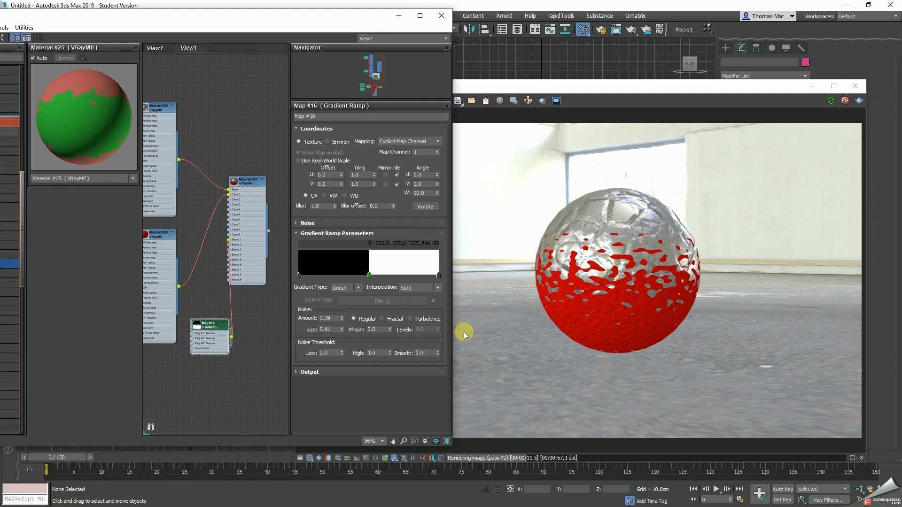
pyautogui.click(392, 318)
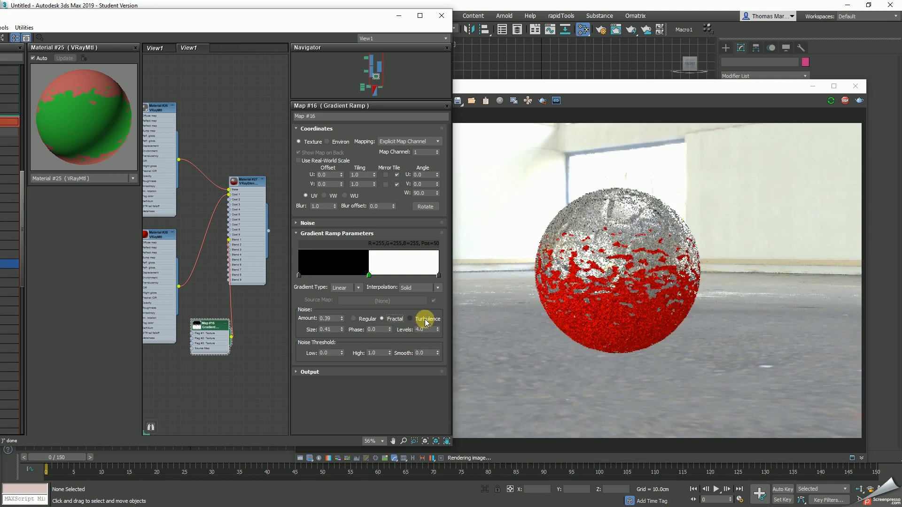
pyautogui.click(424, 319)
pyautogui.click(394, 319)
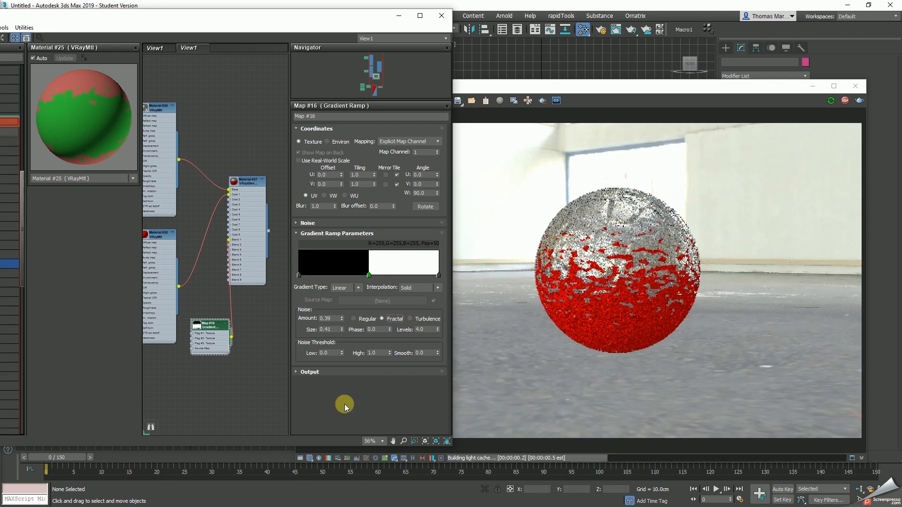